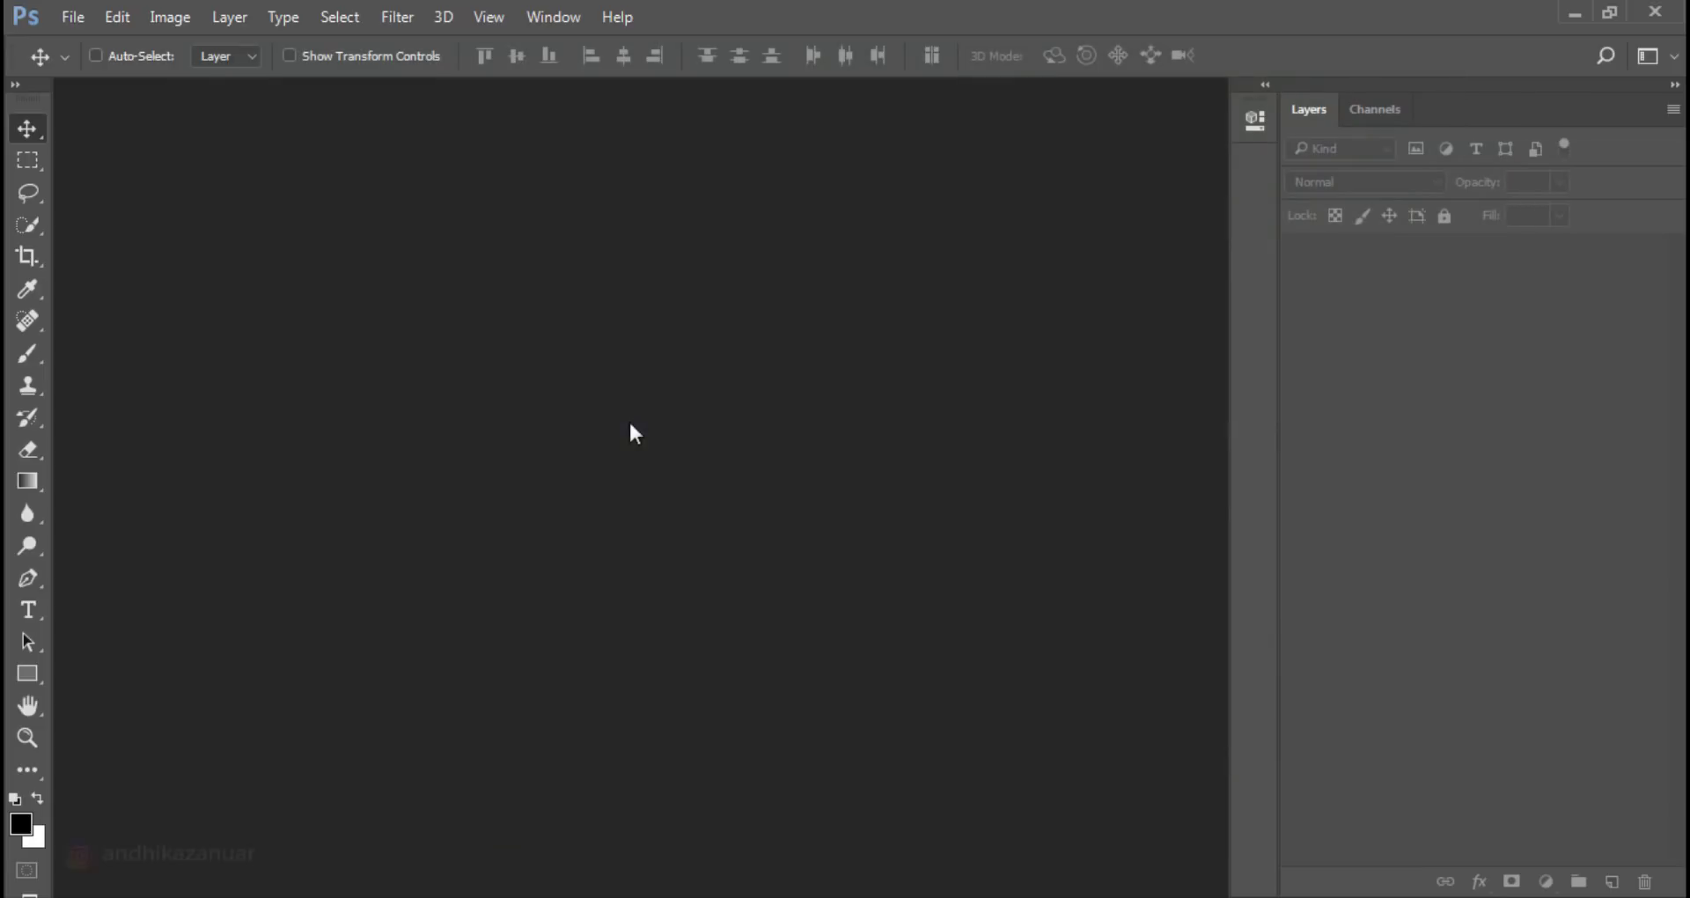
Step: Create blank document Untitled-1 at 3000 × 1800 px, 300 ppi, landscape, white background
left_click(73, 16)
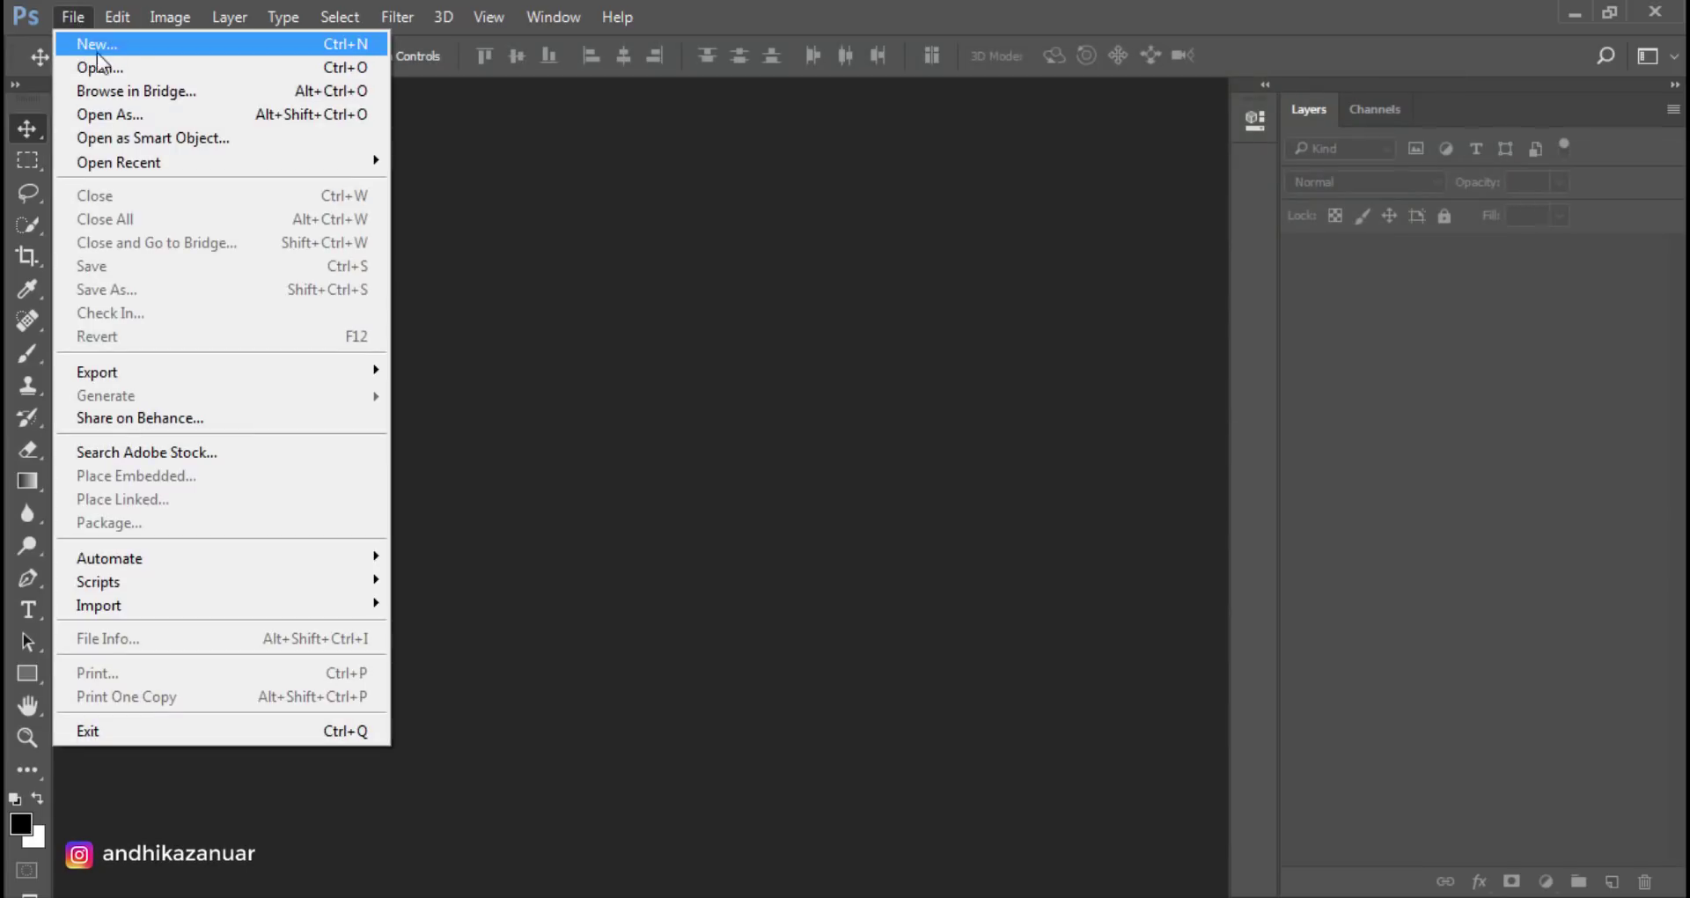
left_click(118, 43)
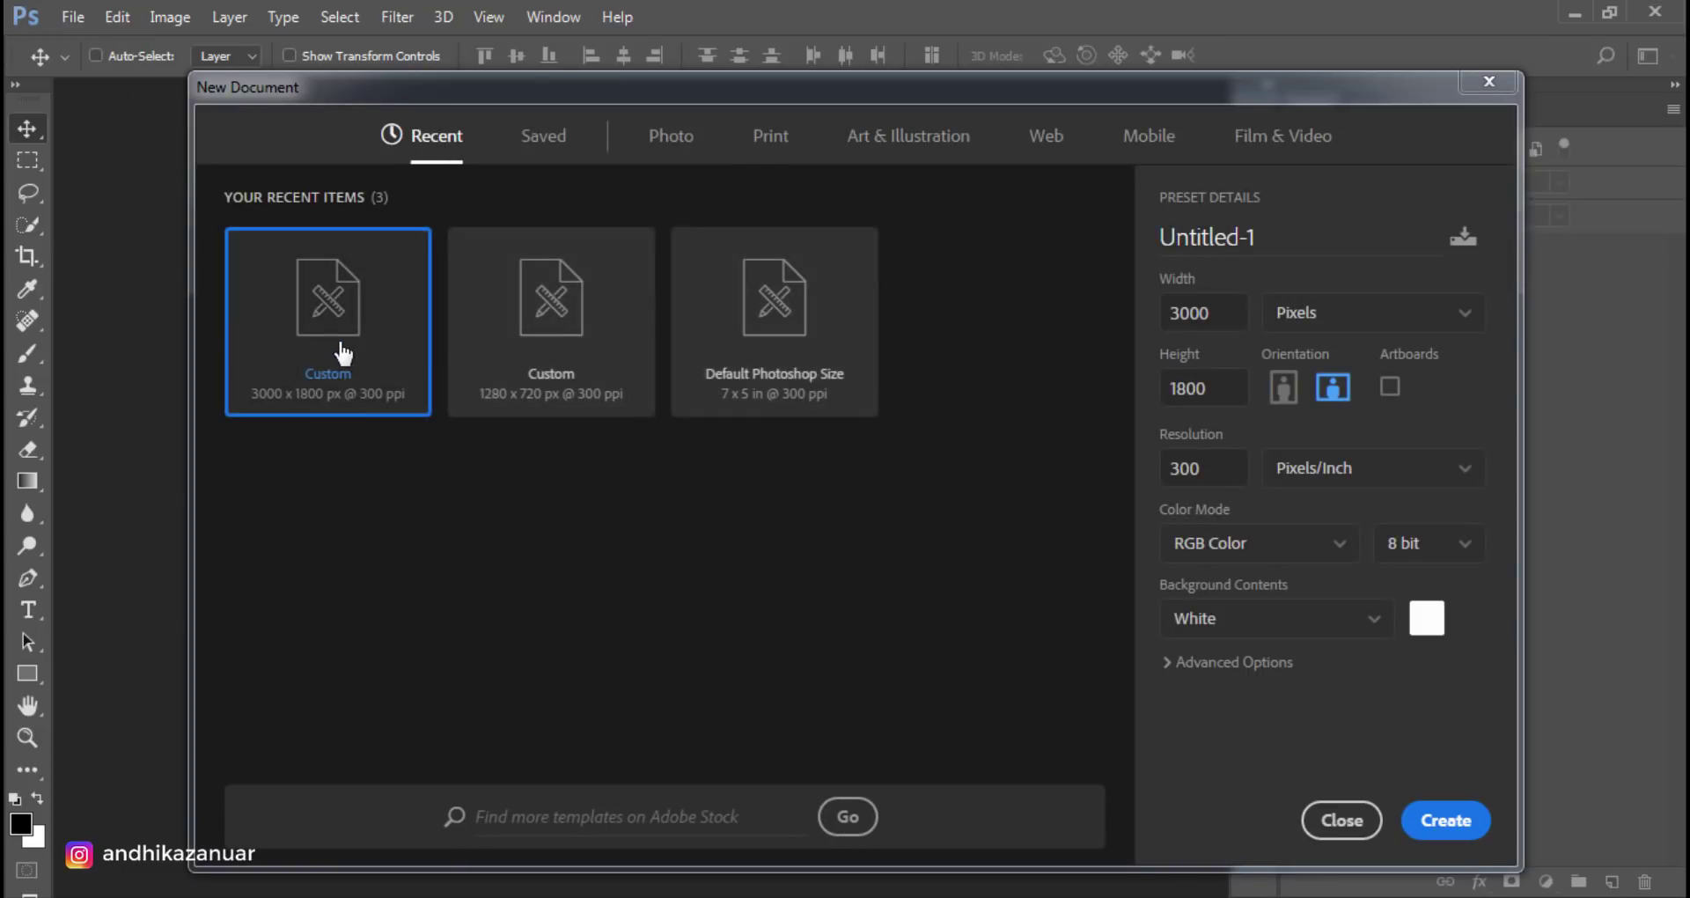
left_click_drag(1213, 312, 1169, 321)
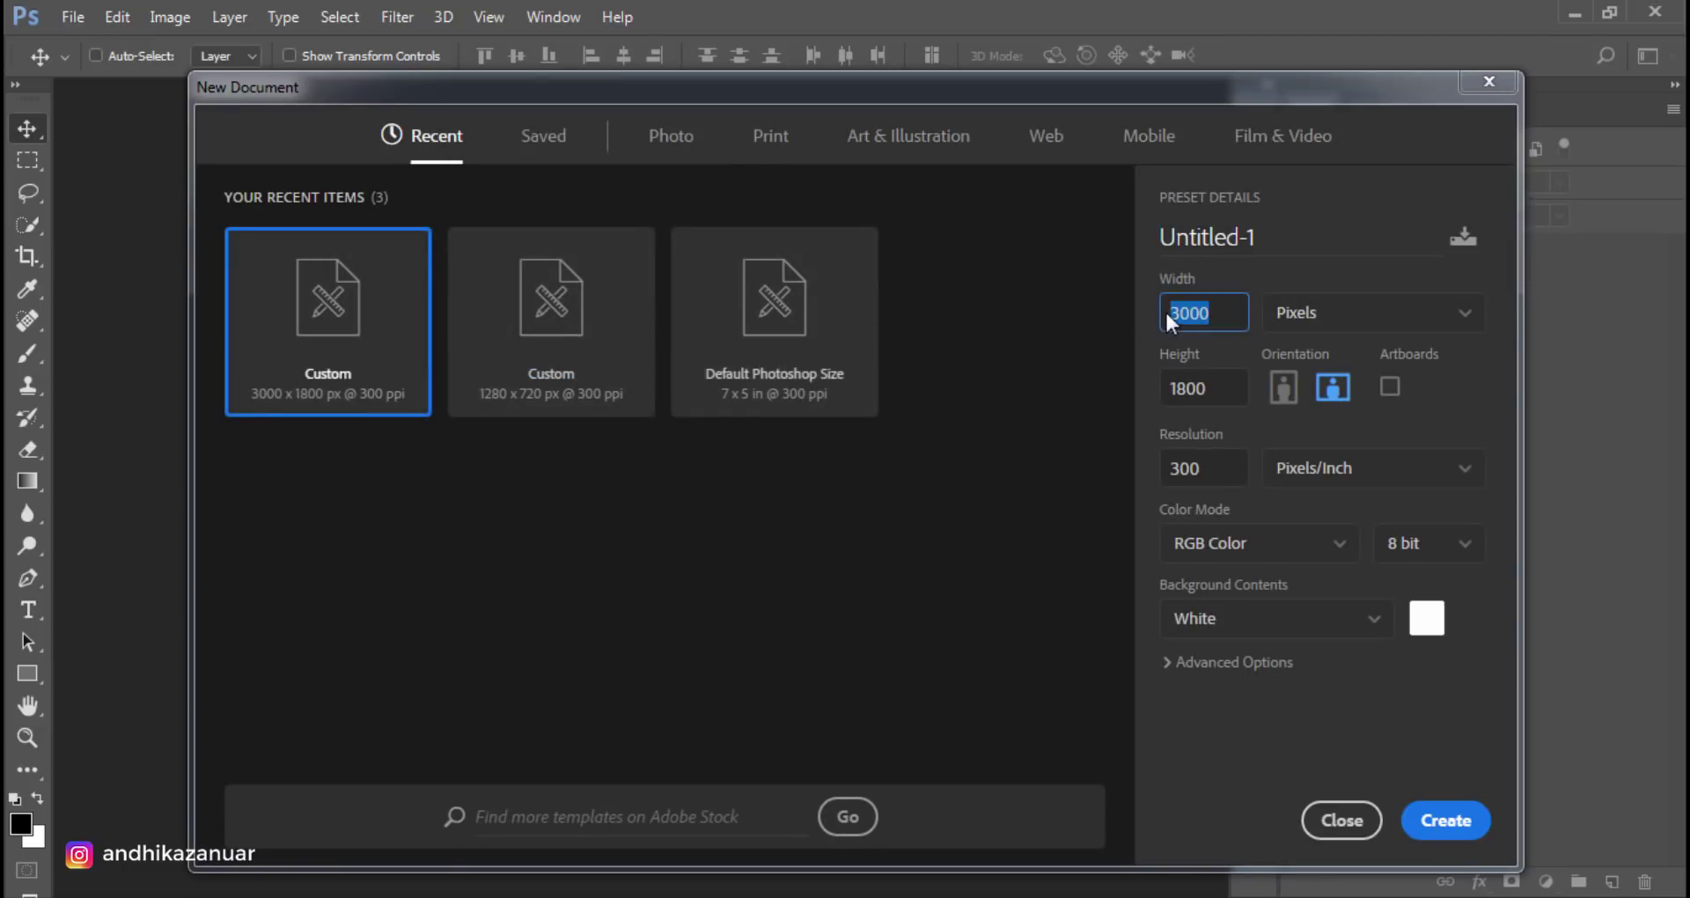
key("Tab")
key("Tab")
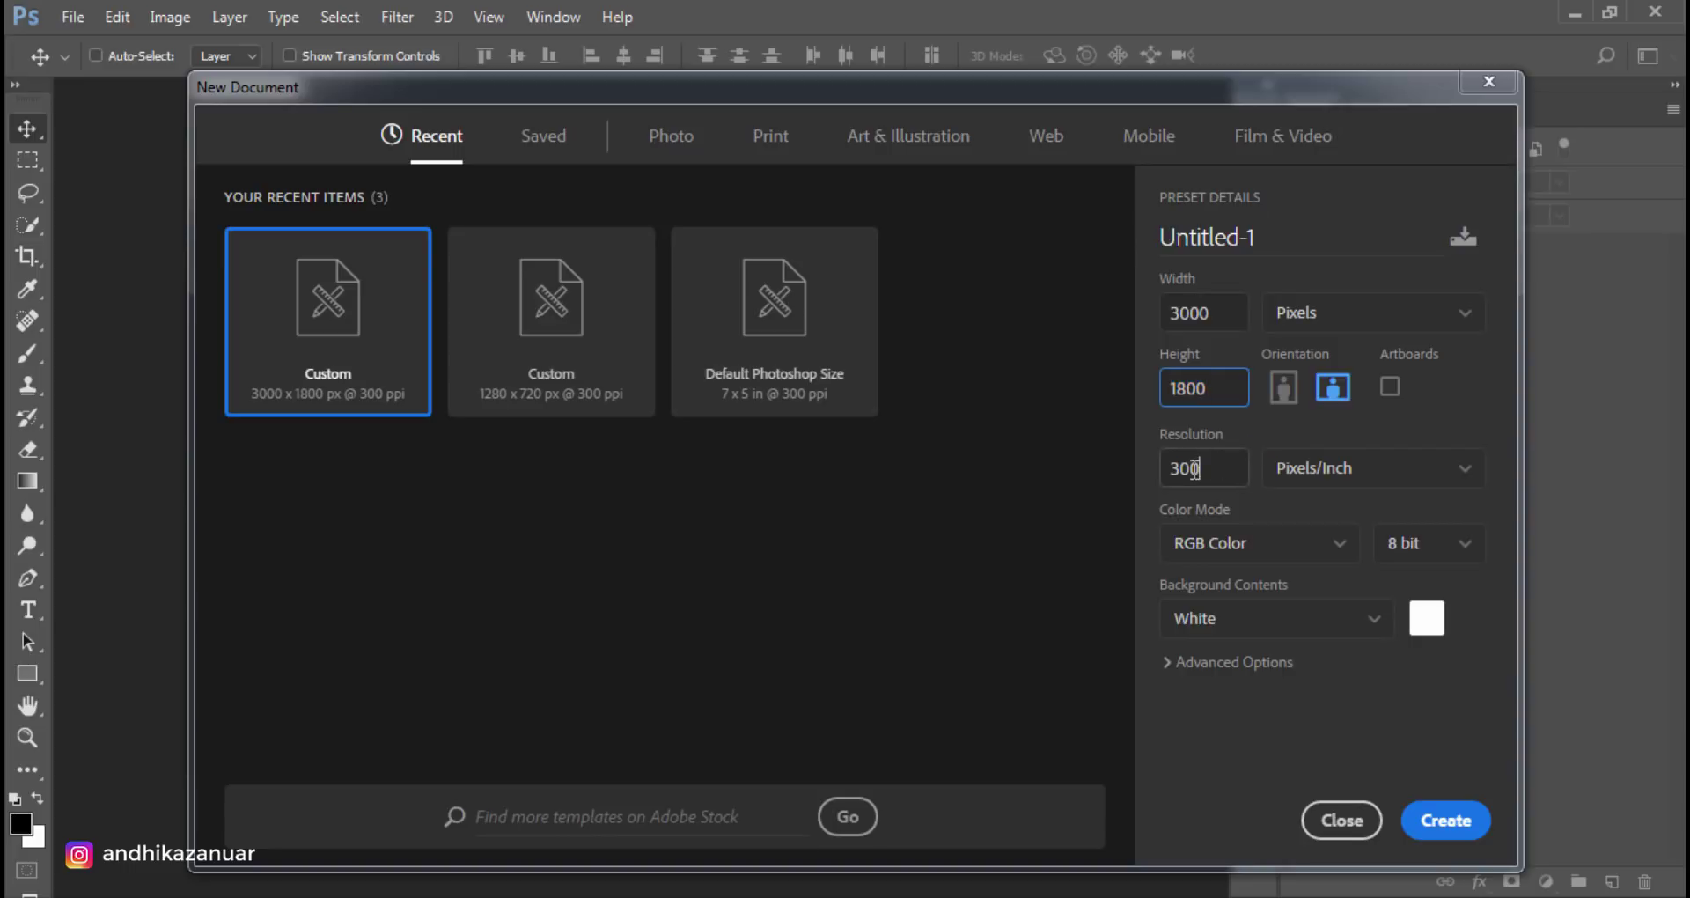
left_click(1334, 405)
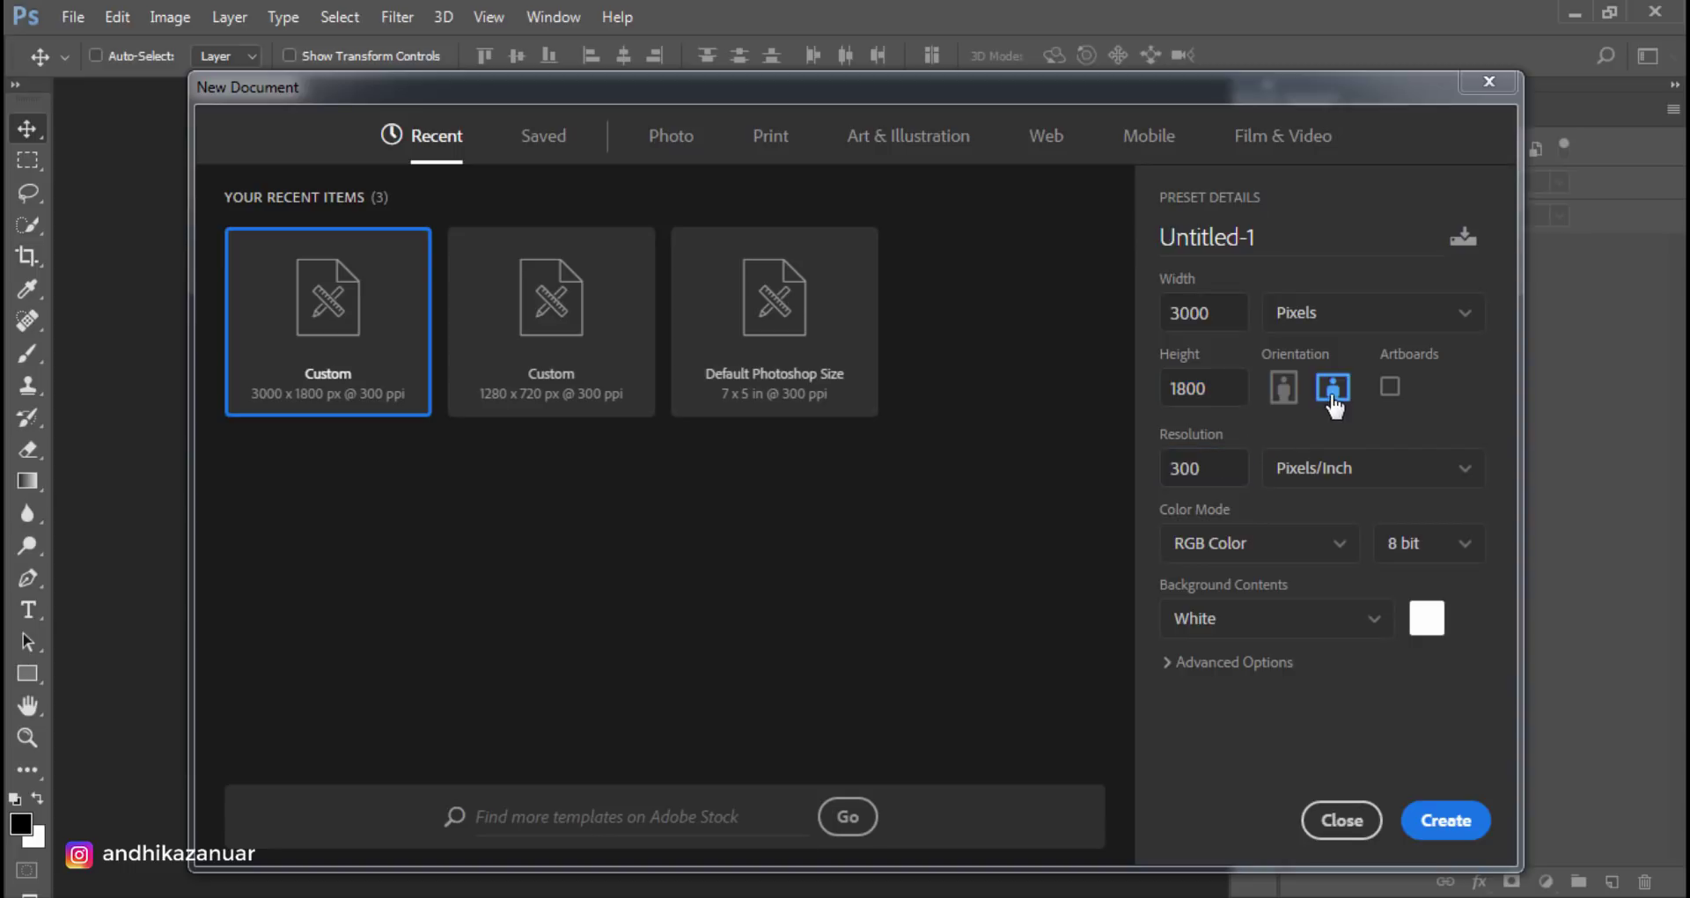
left_click(1451, 812)
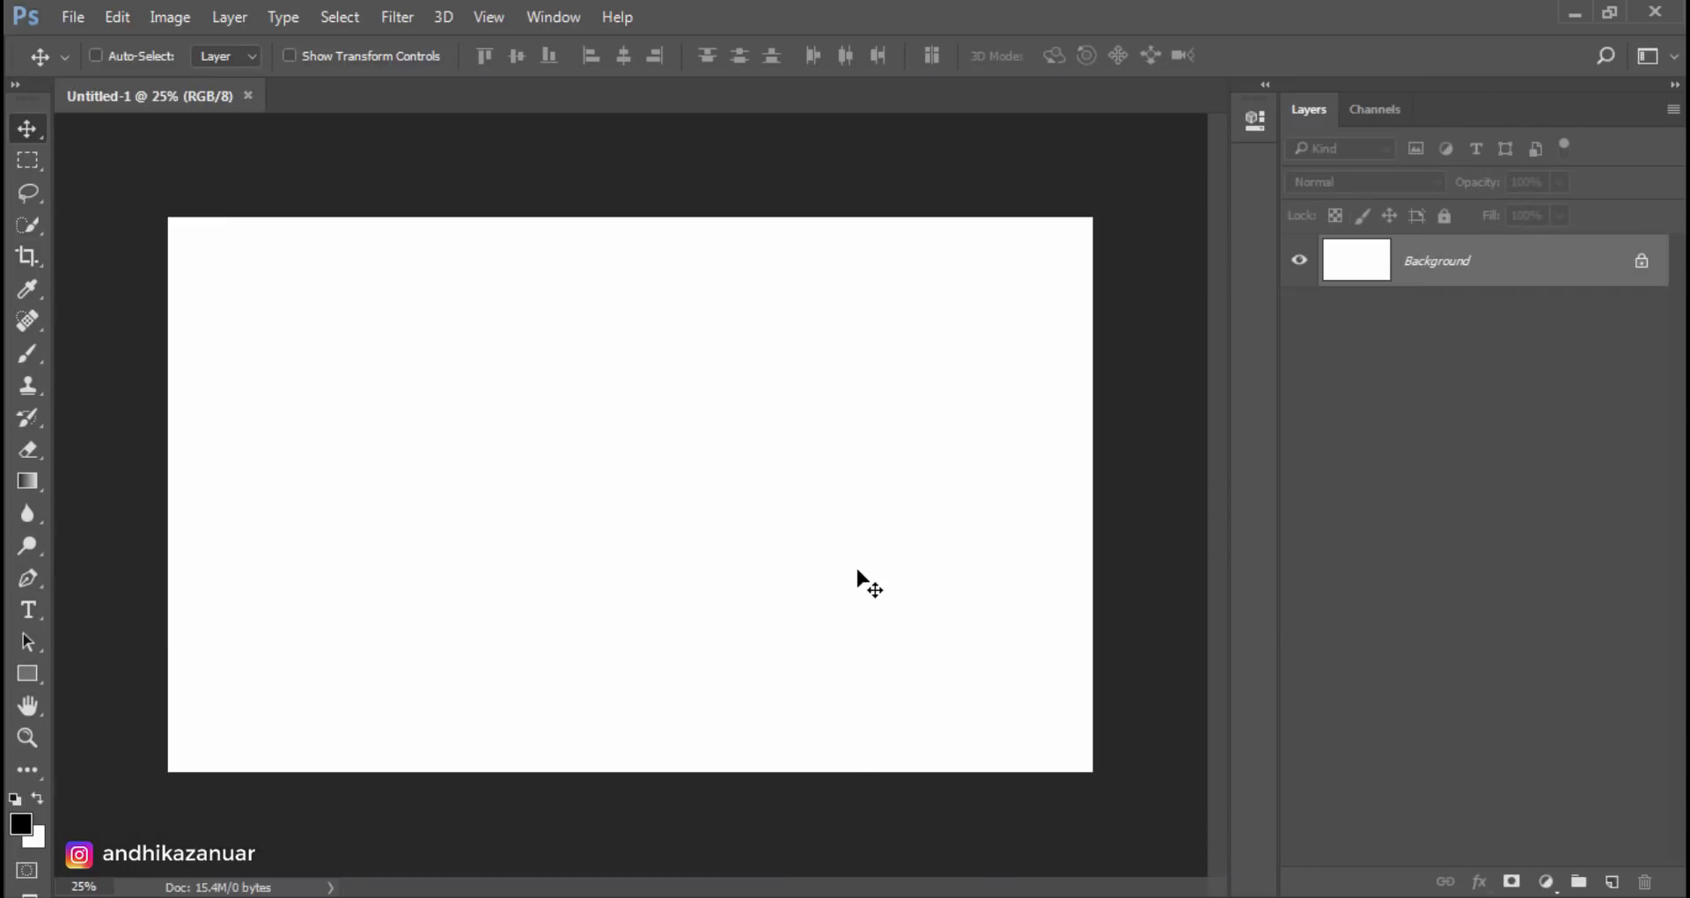
Step: Add a Solid Color fill layer in grey #999999 above the white Background
scroll(858, 571, "up", 1)
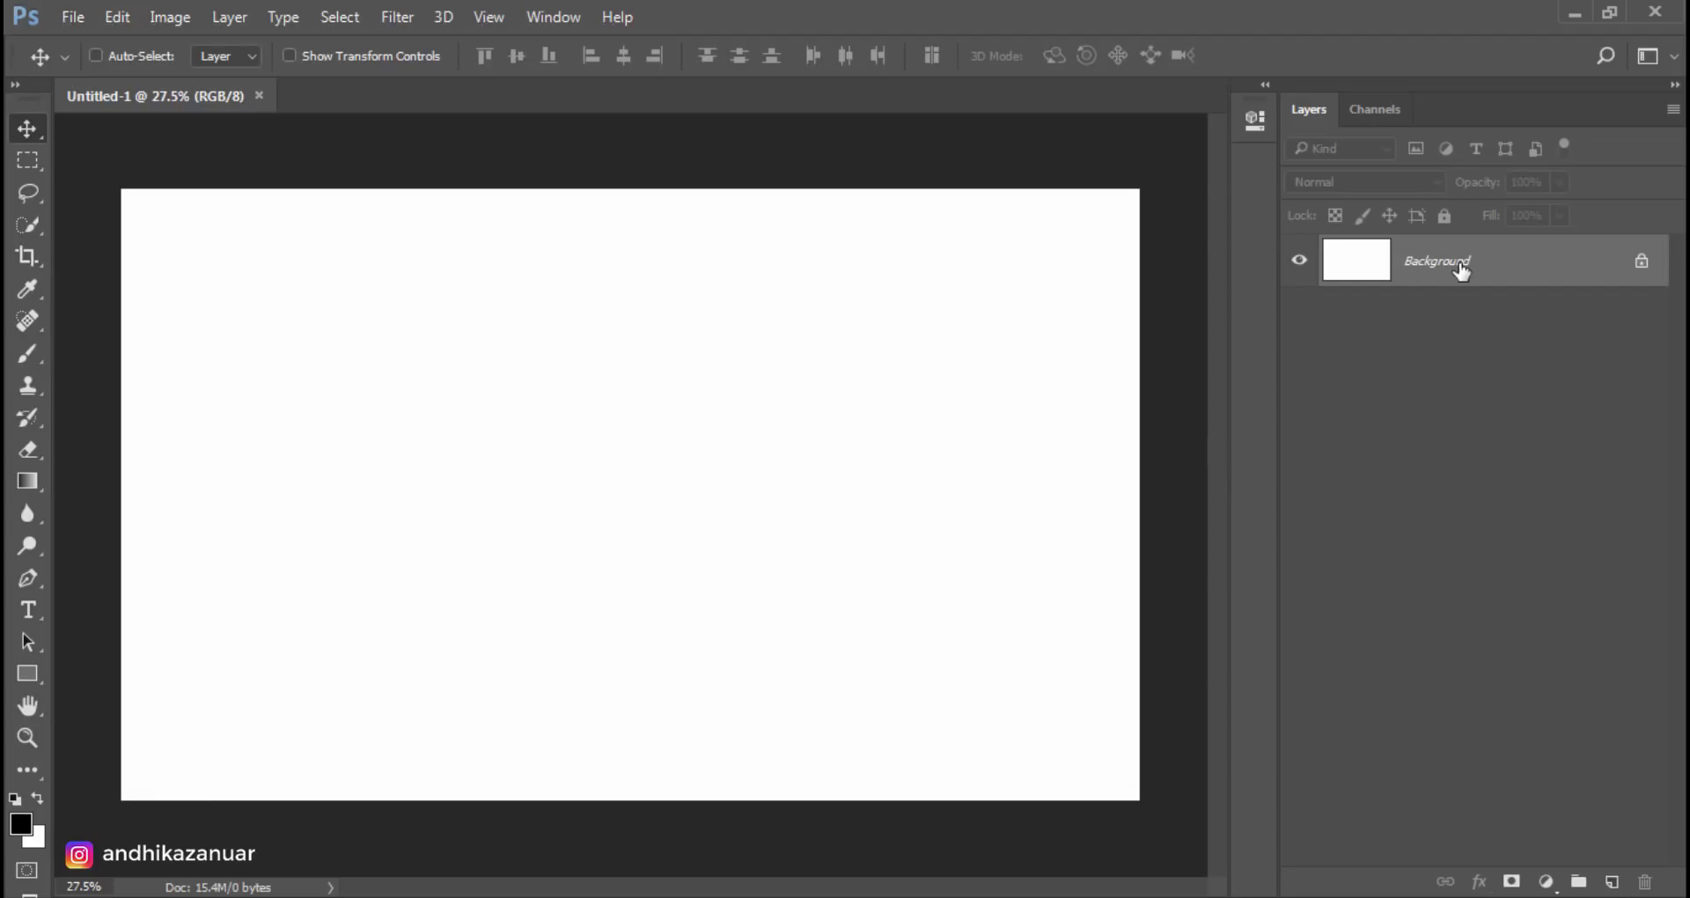
left_click(1545, 880)
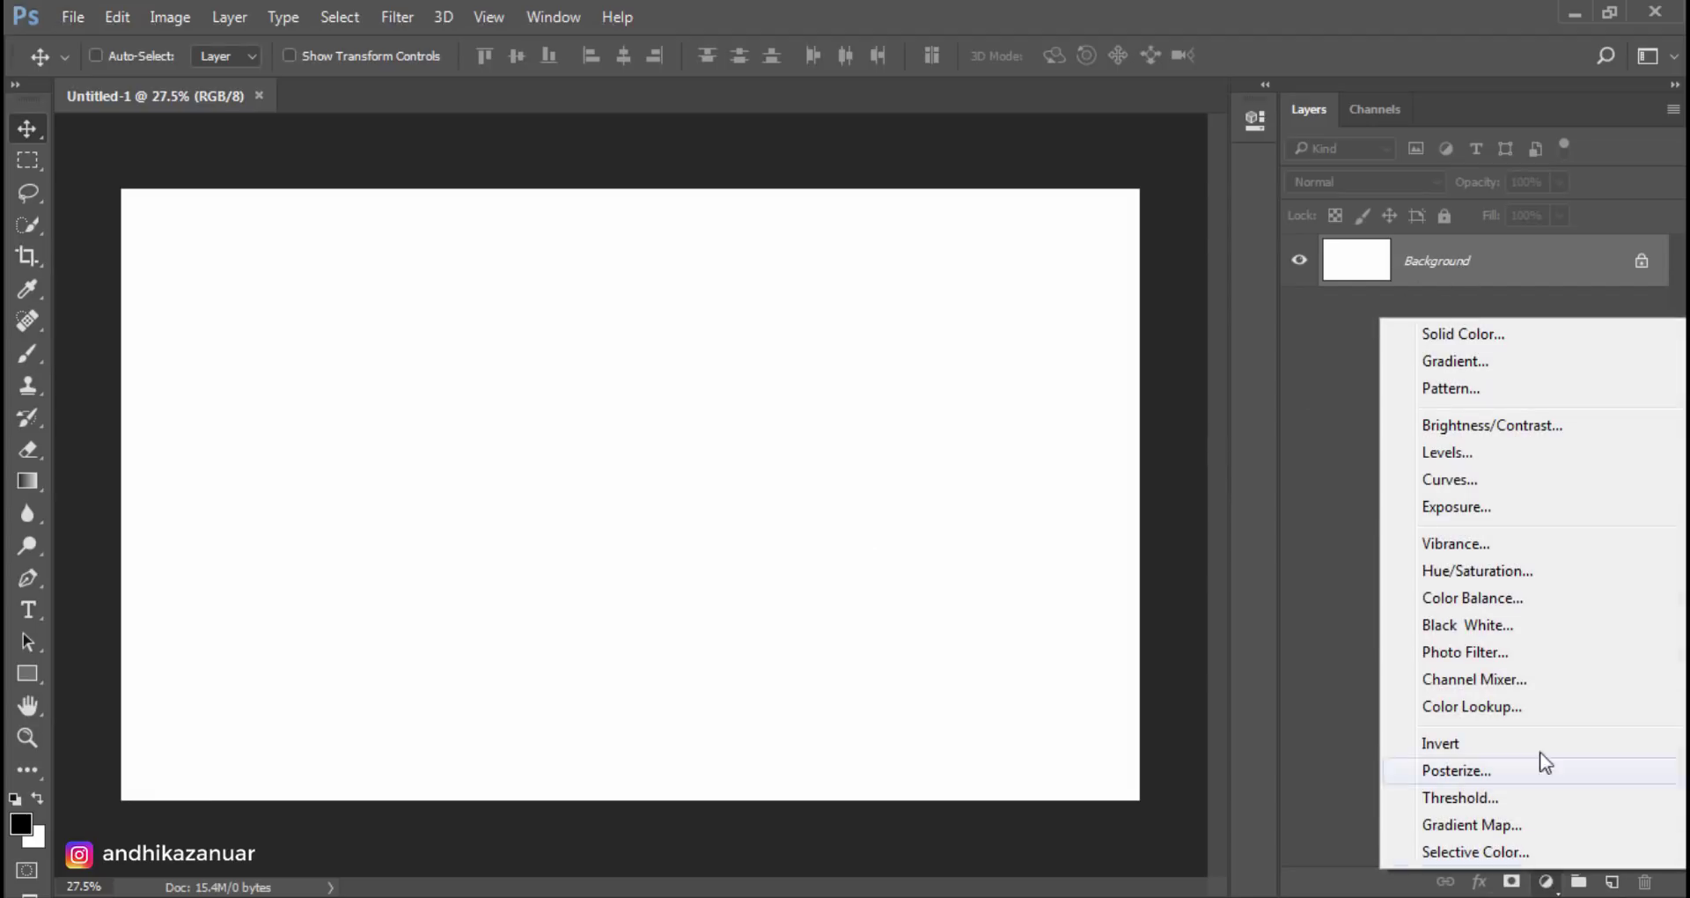
left_click(1530, 339)
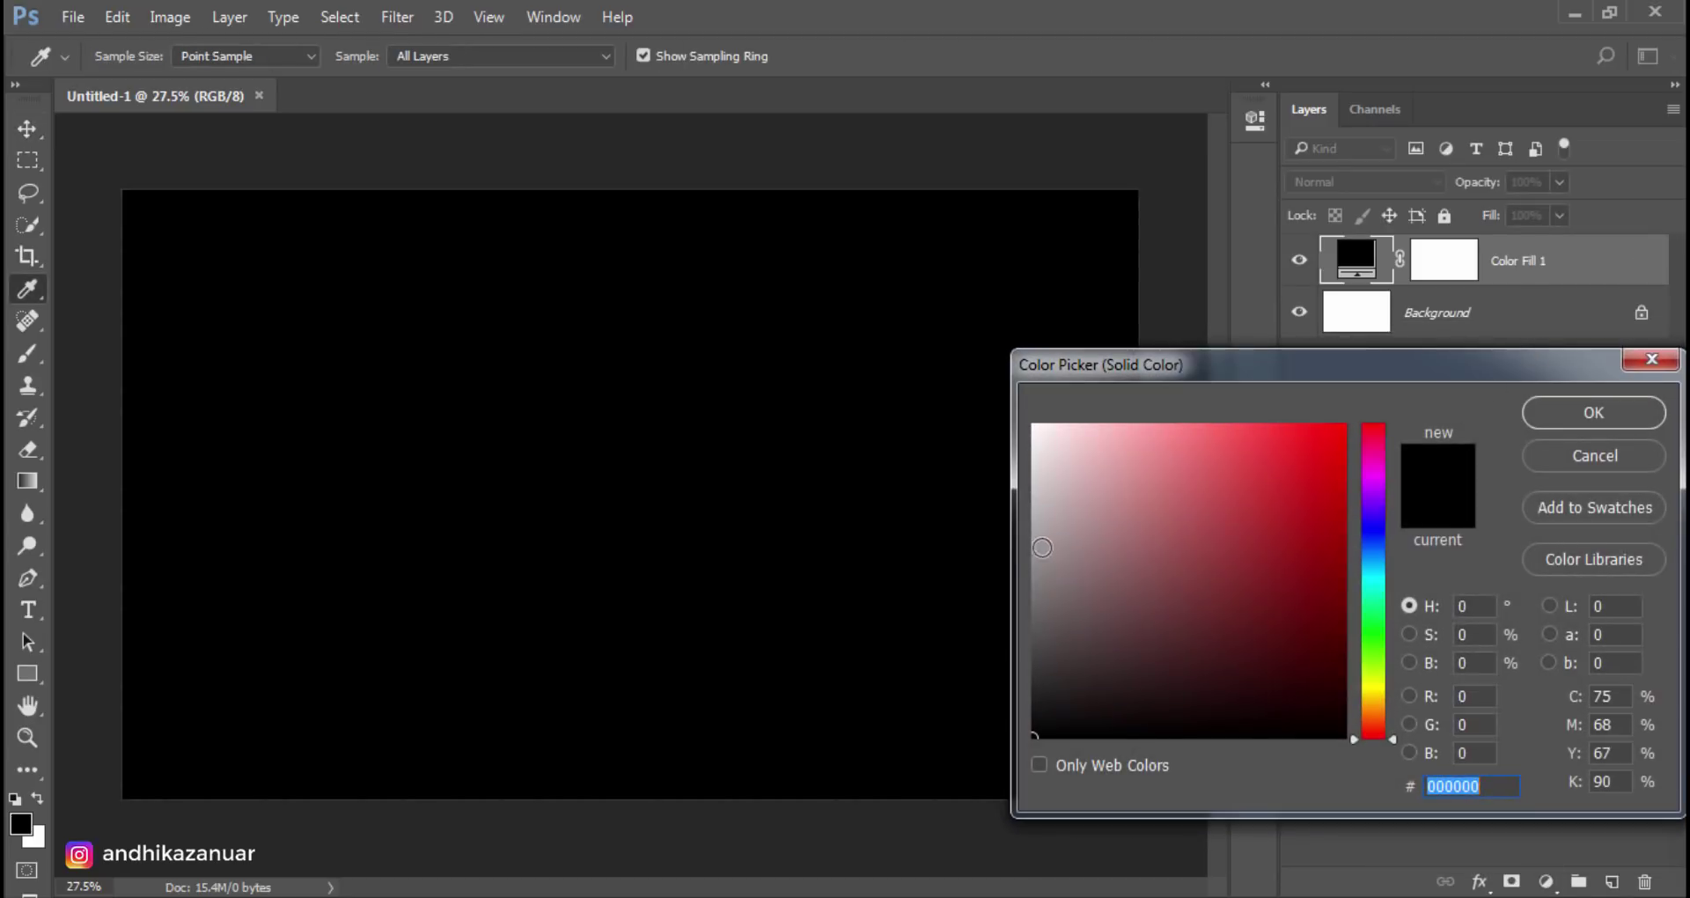
left_click(1035, 556)
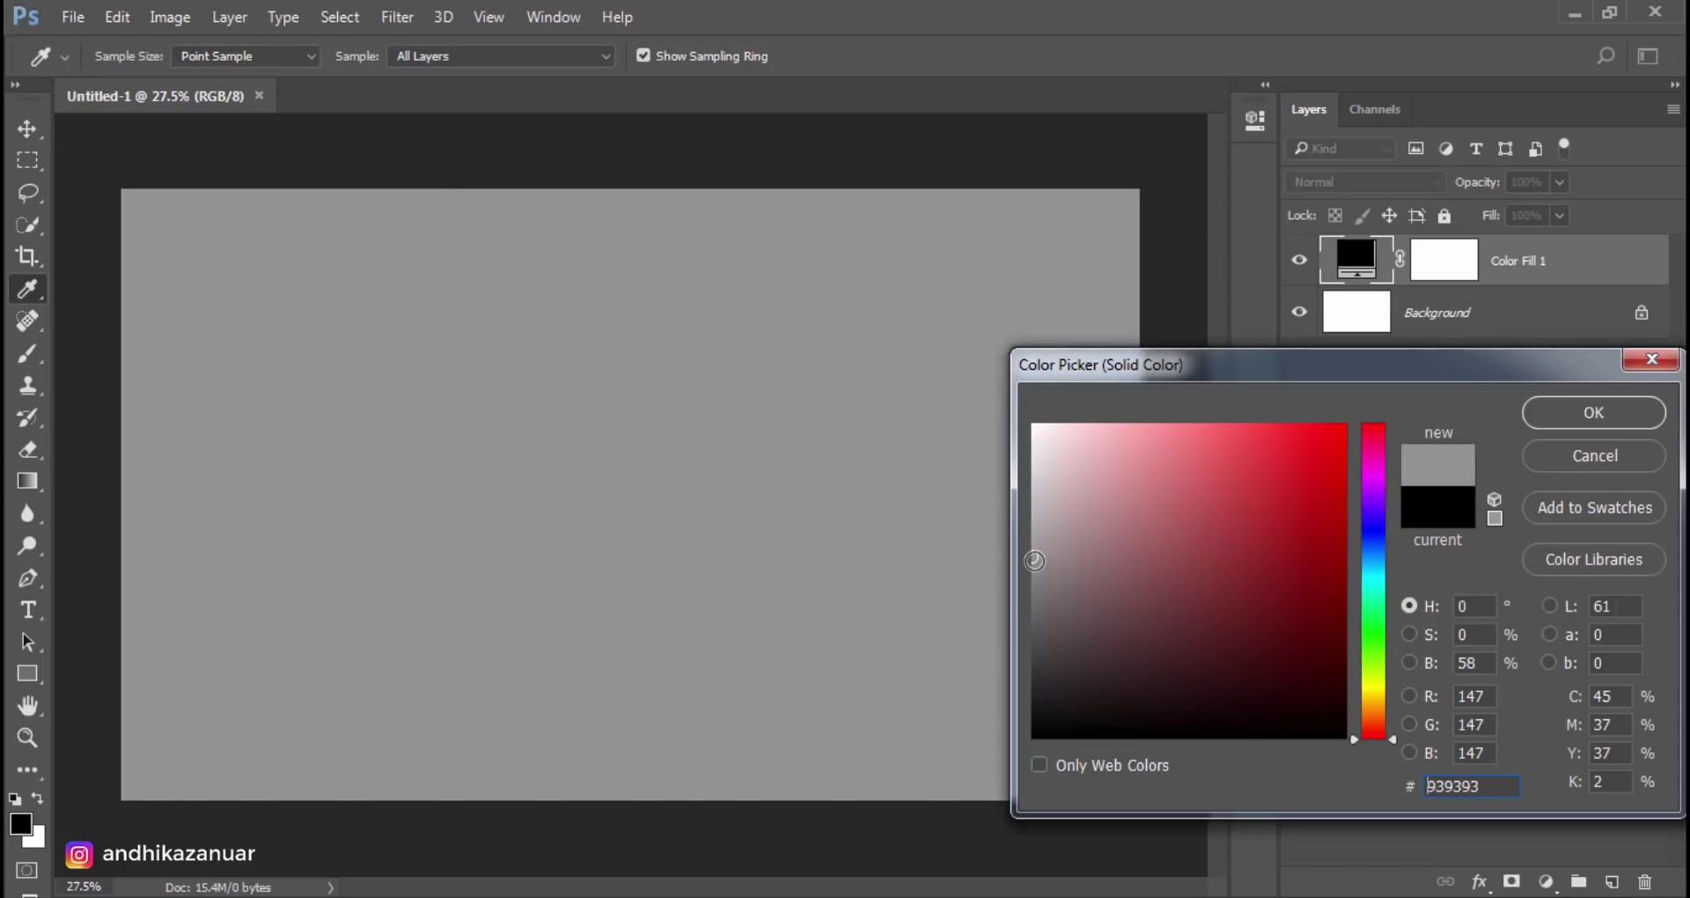
left_click_drag(1035, 550, 1032, 549)
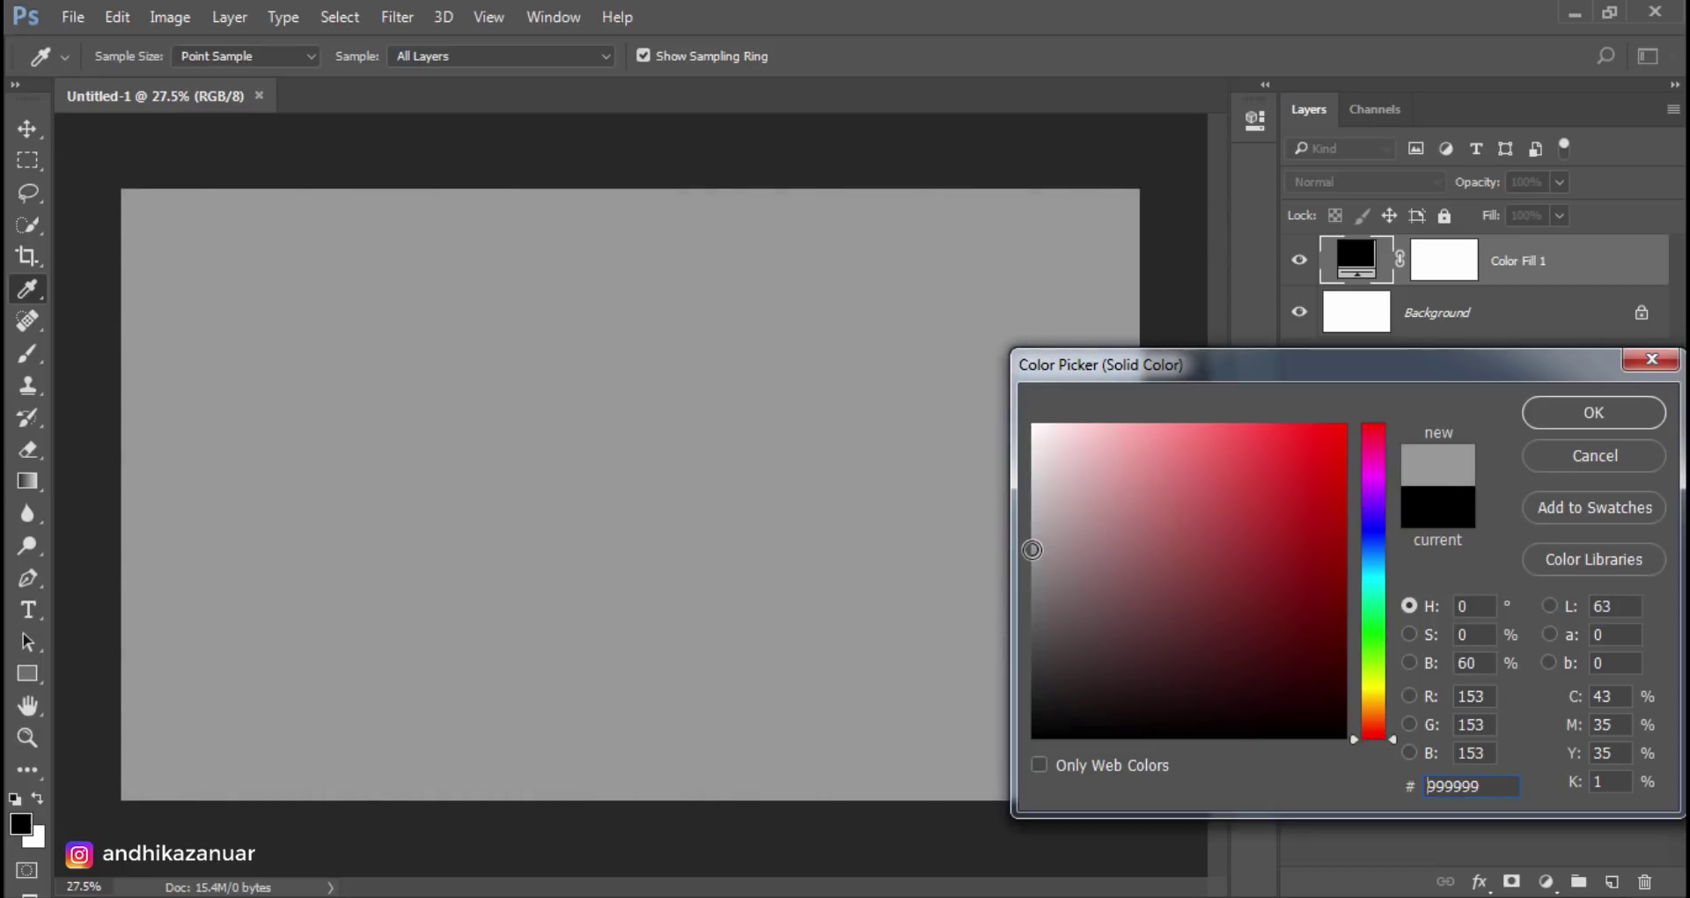
left_click(1549, 412)
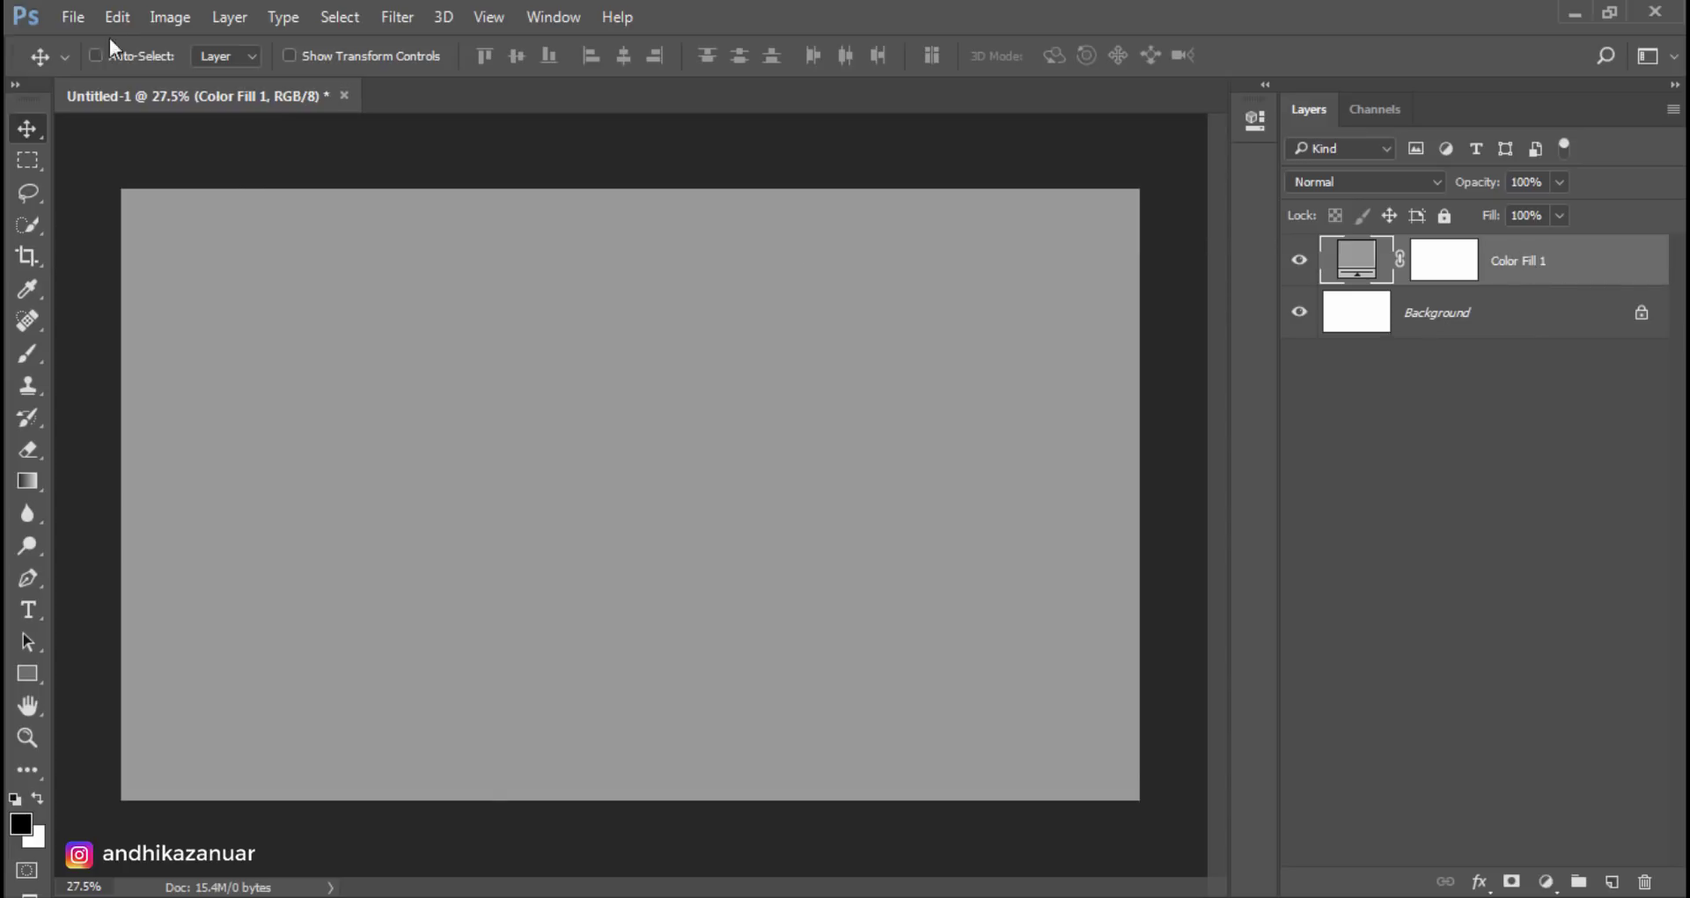
Step: Place the broken_road_by_arkytraveler photo as an embedded layer
left_click(74, 18)
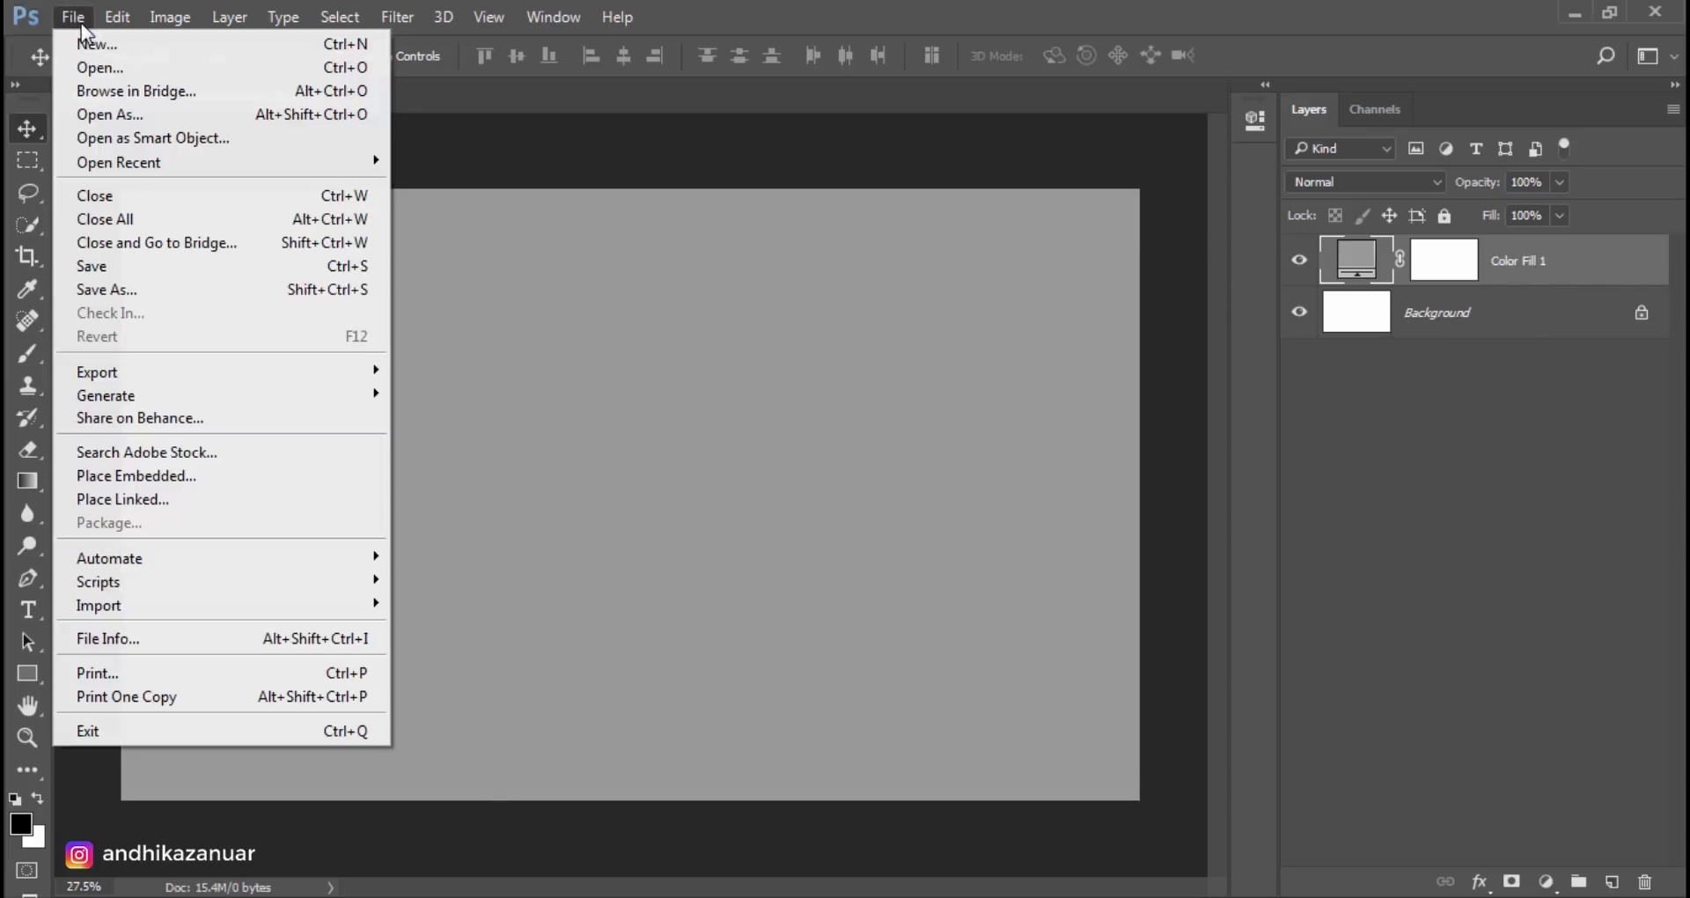
left_click(159, 477)
left_click(341, 315)
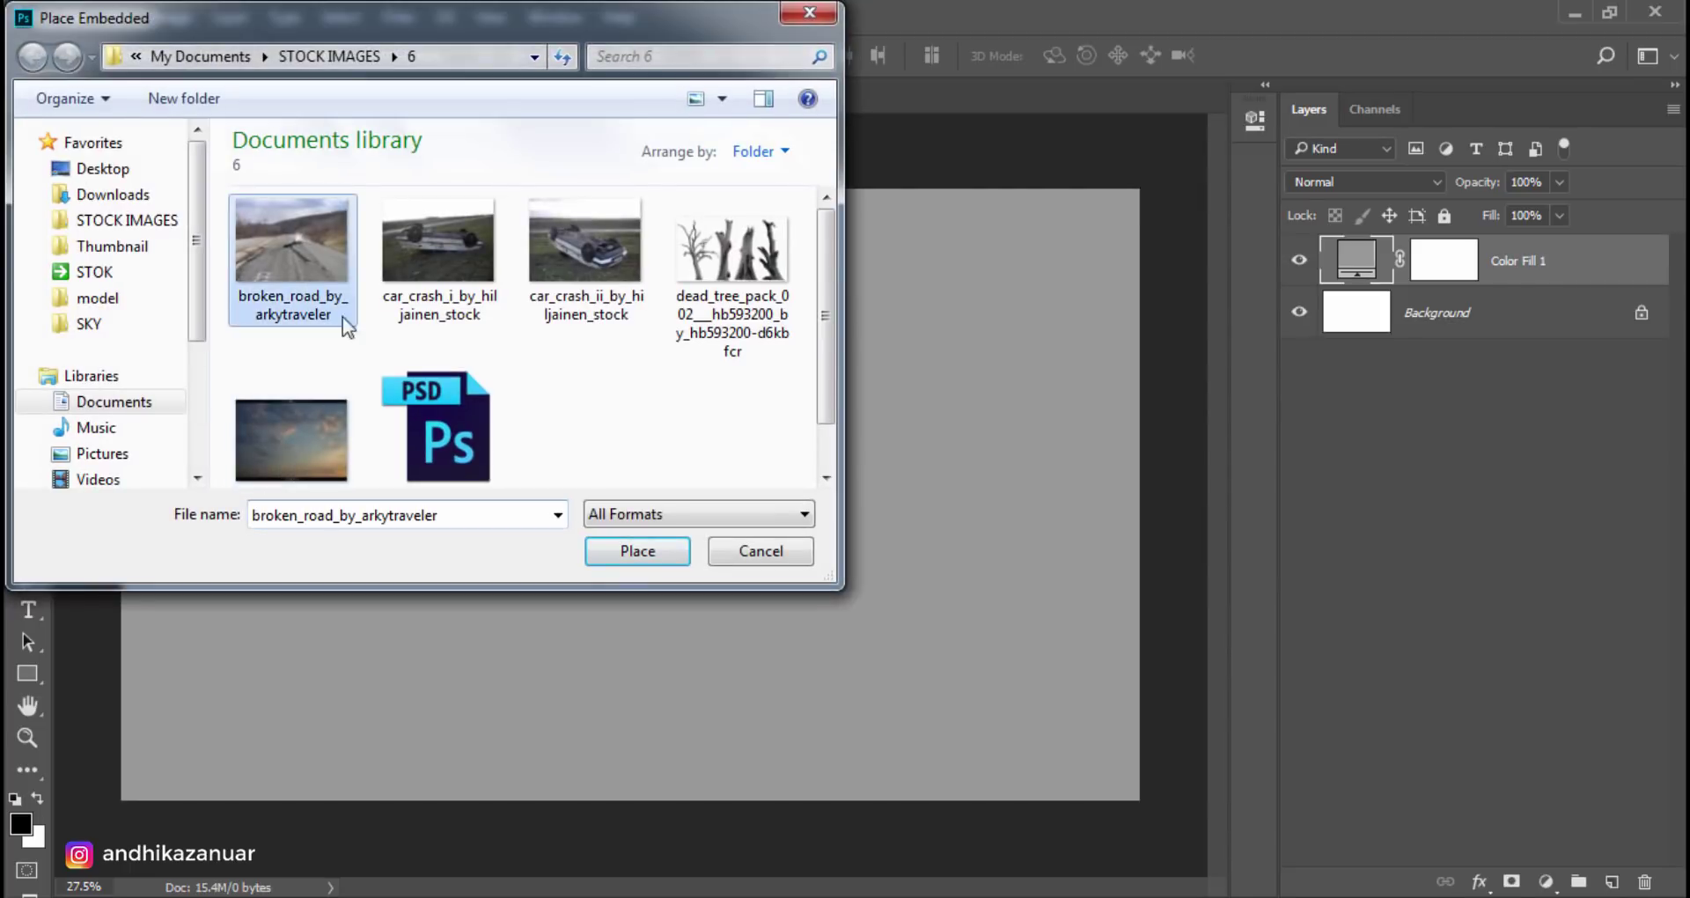
left_click(616, 553)
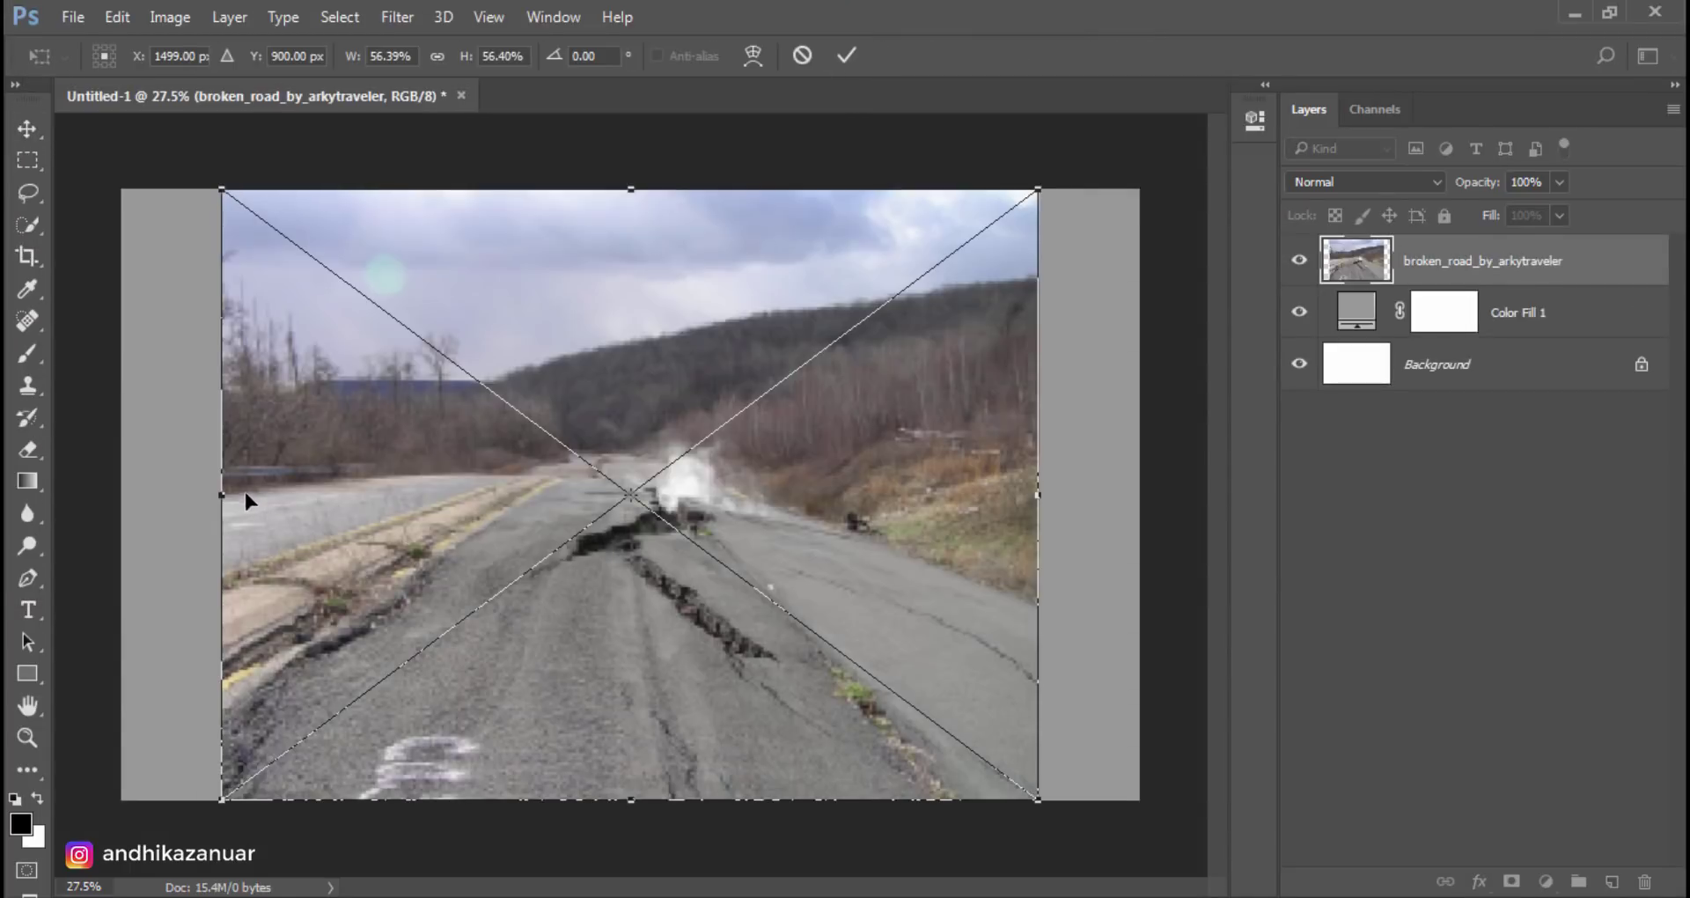
Step: Stretch the road photo to both canvas edges and squash its height to 33.87%
left_click_drag(221, 495, 121, 494)
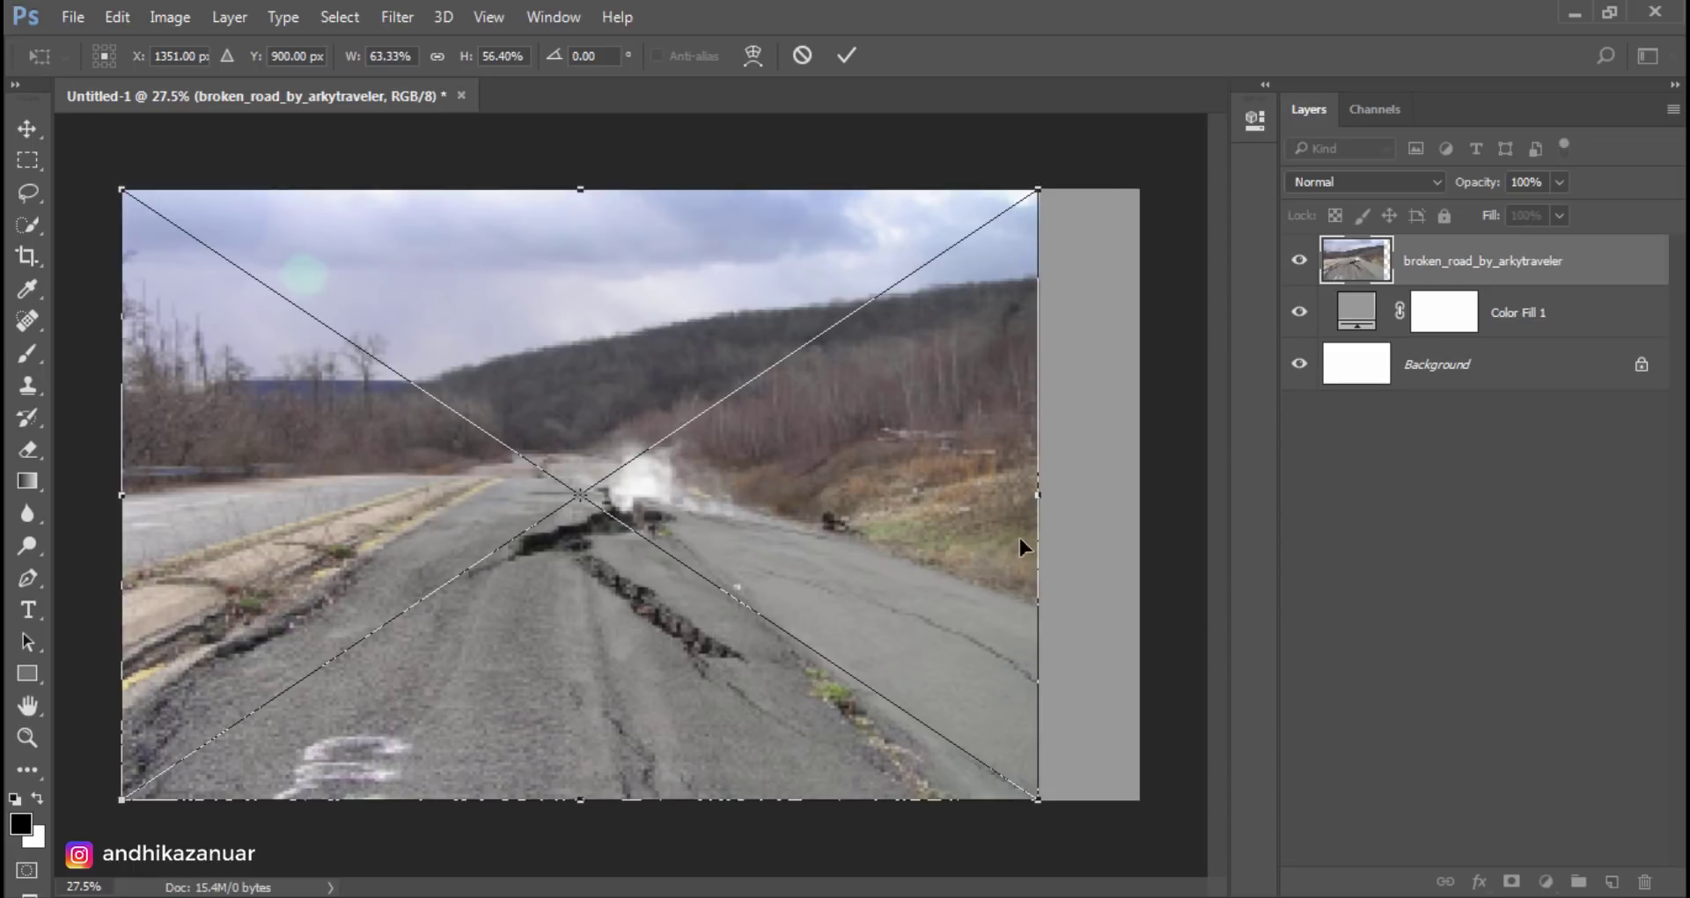
left_click_drag(1040, 500, 1139, 495)
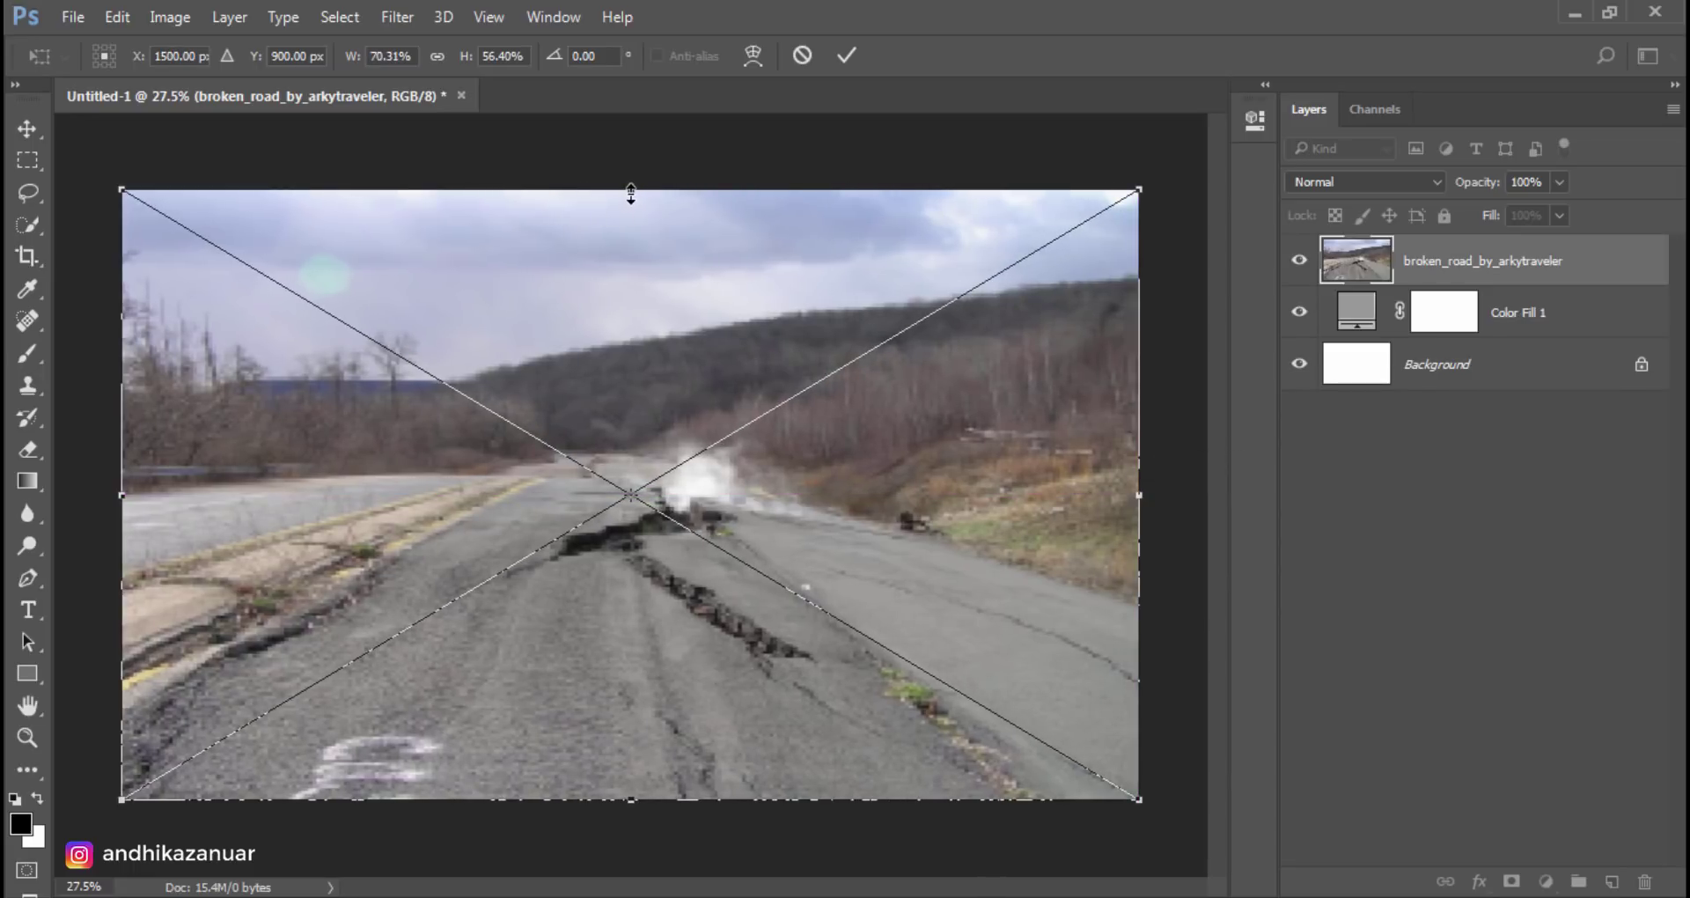
left_click_drag(630, 192, 628, 344)
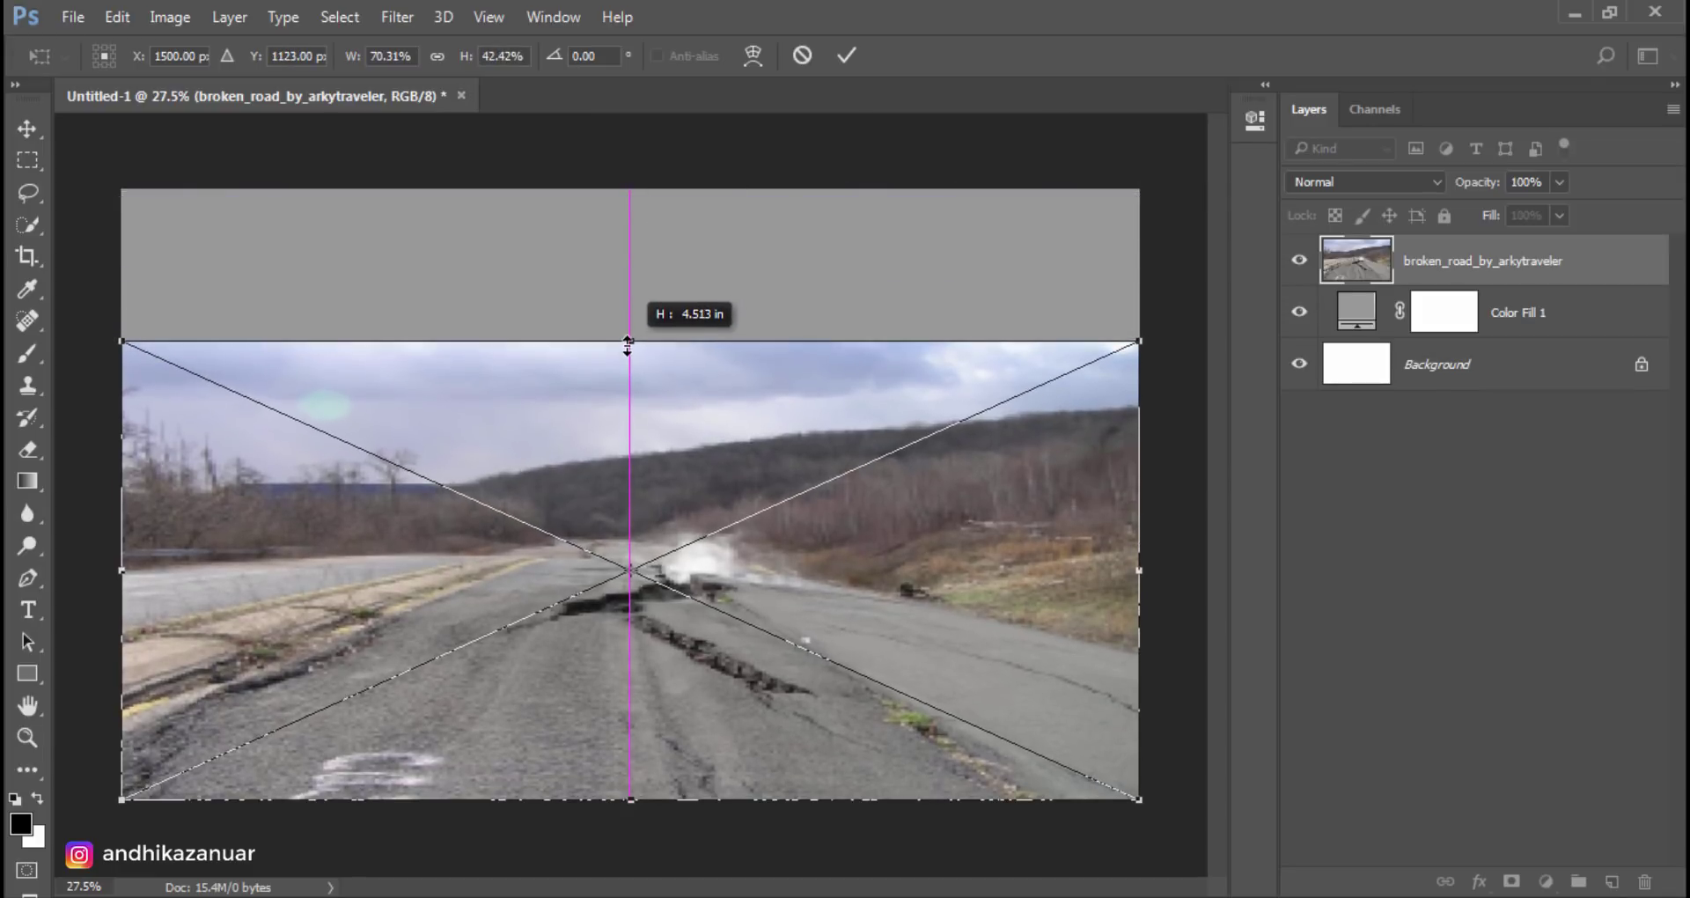
left_click_drag(628, 344, 625, 370)
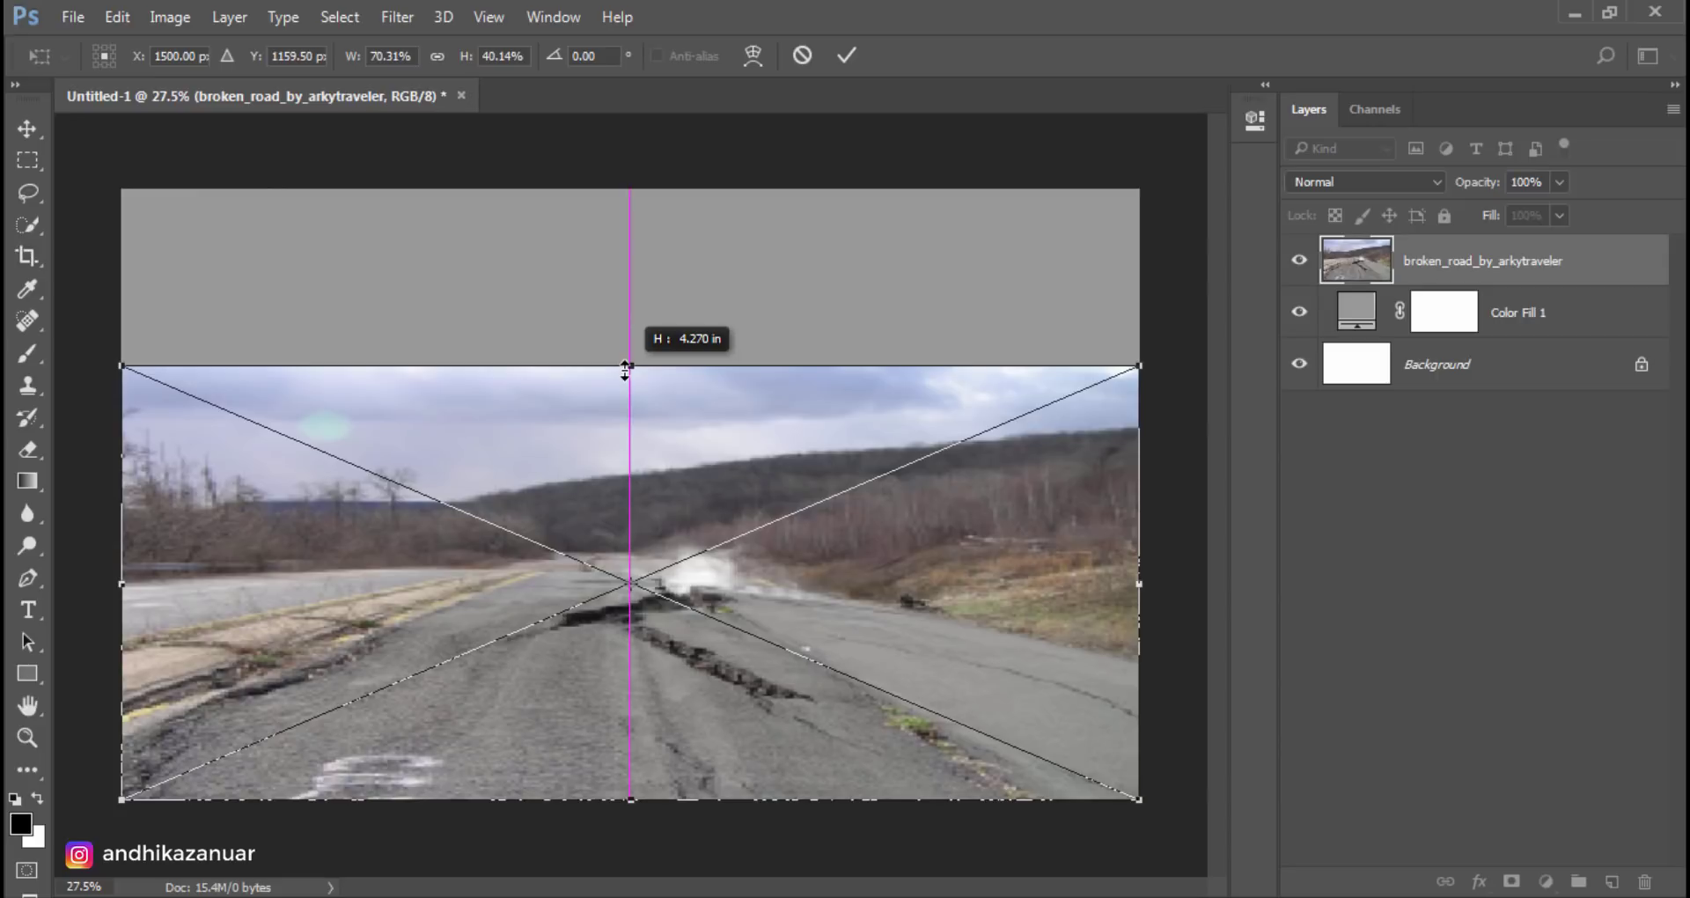
left_click_drag(625, 370, 622, 439)
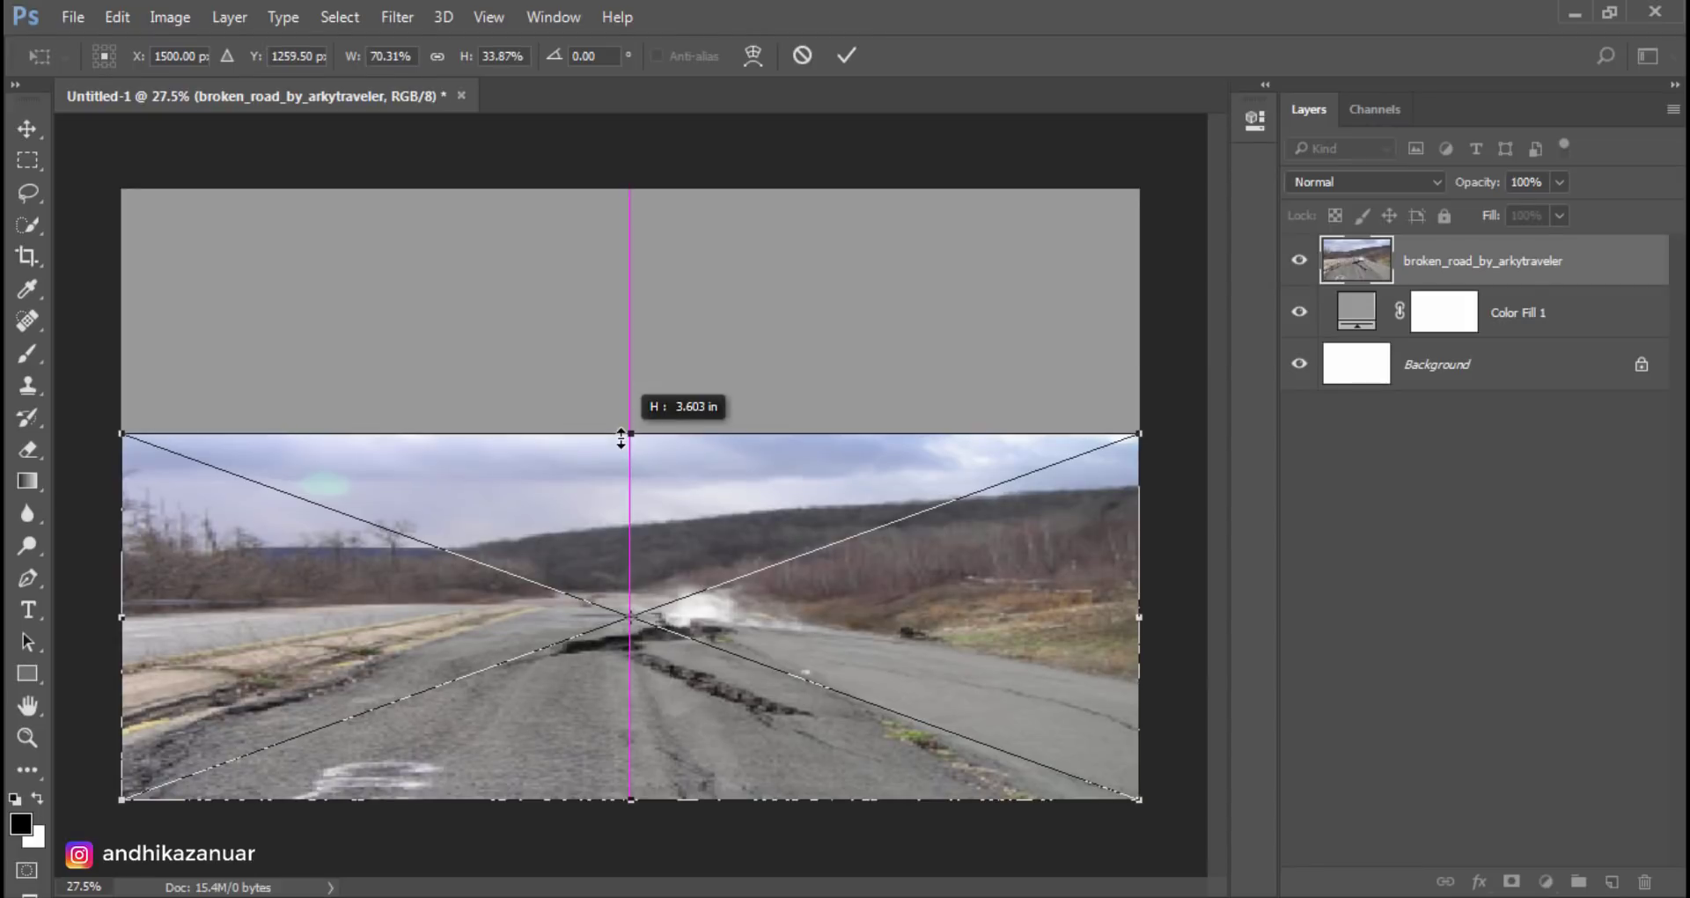
left_click_drag(621, 437, 621, 437)
left_click(847, 57)
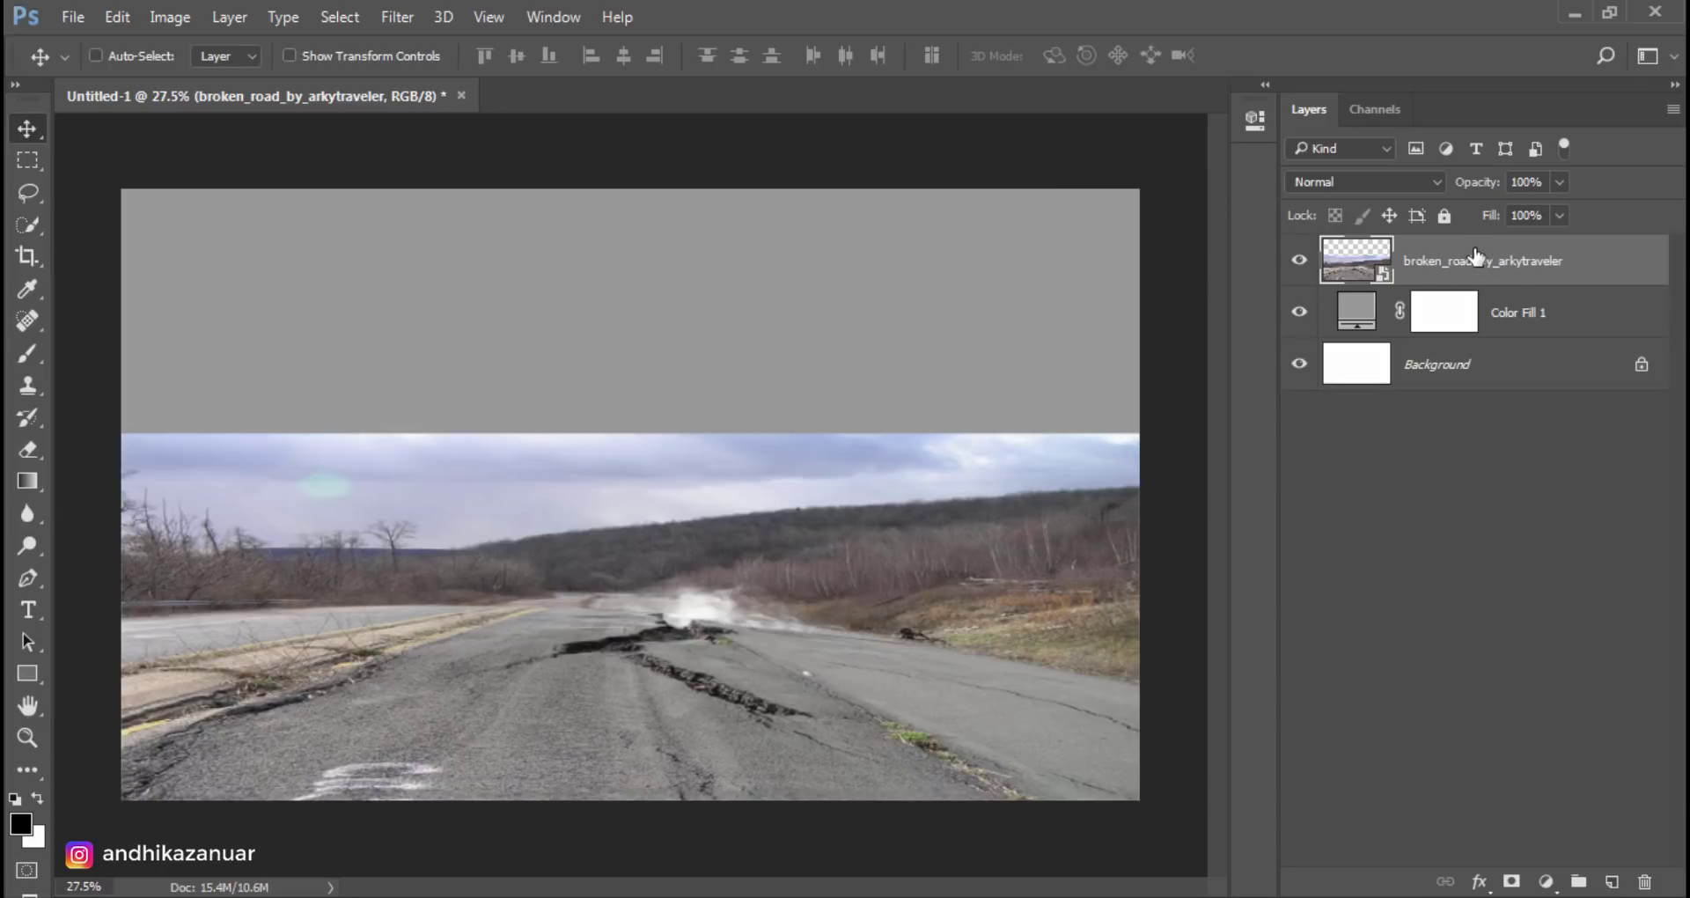
Step: Add a layer mask to the road photo and set up a soft round 500 px brush
left_click(1512, 881)
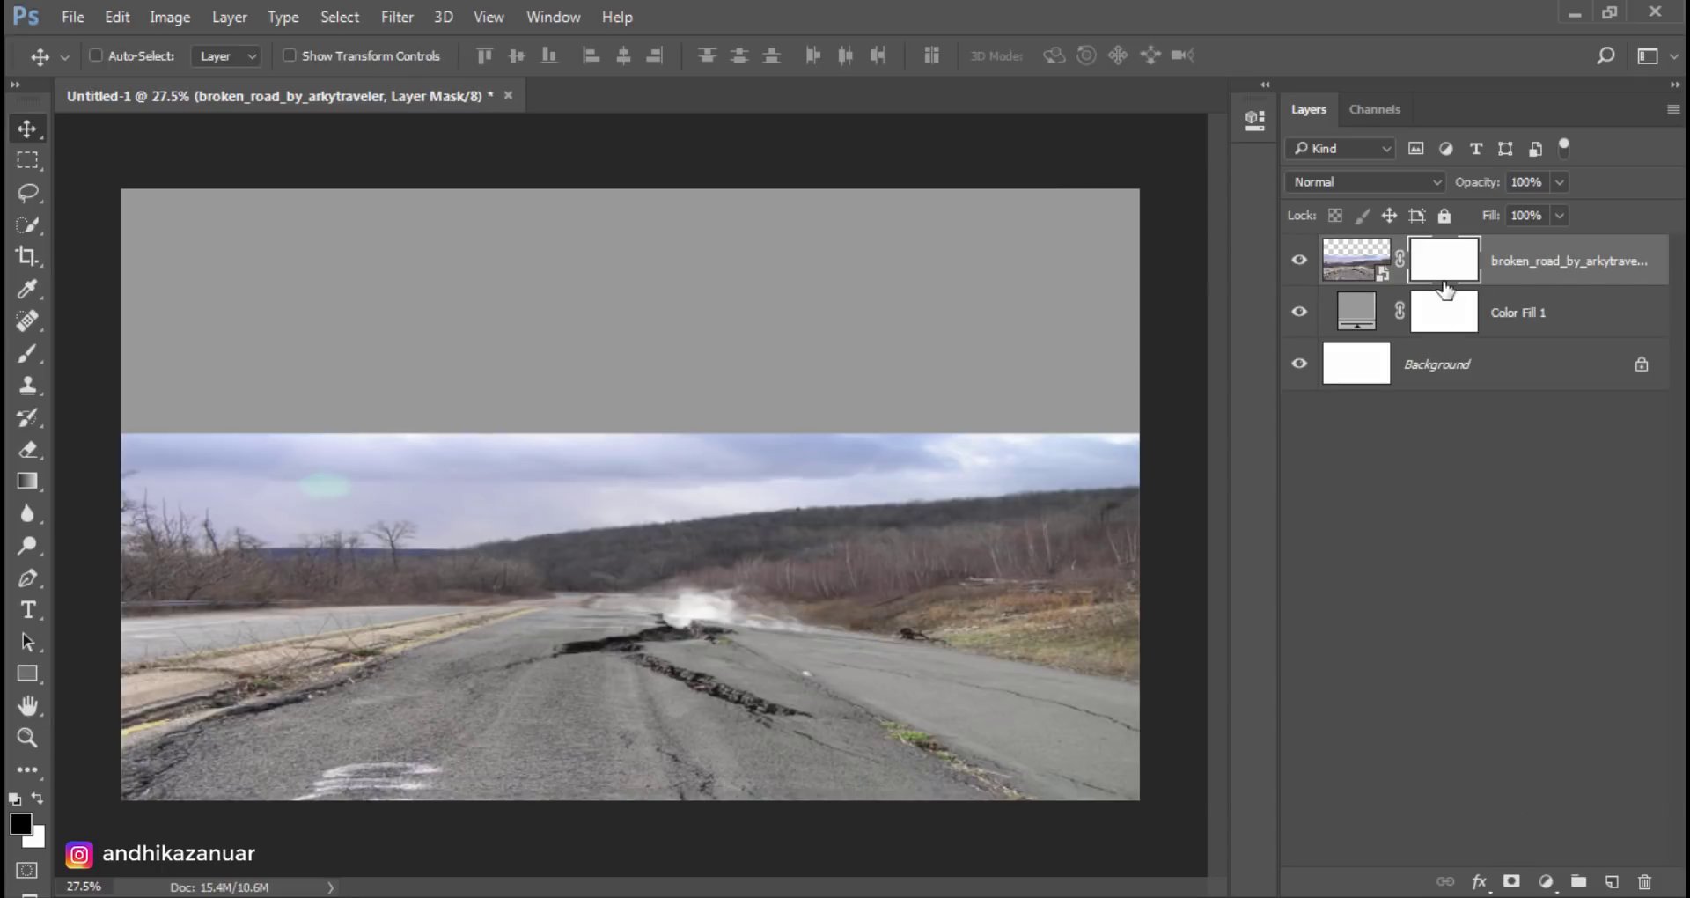
left_click(27, 353)
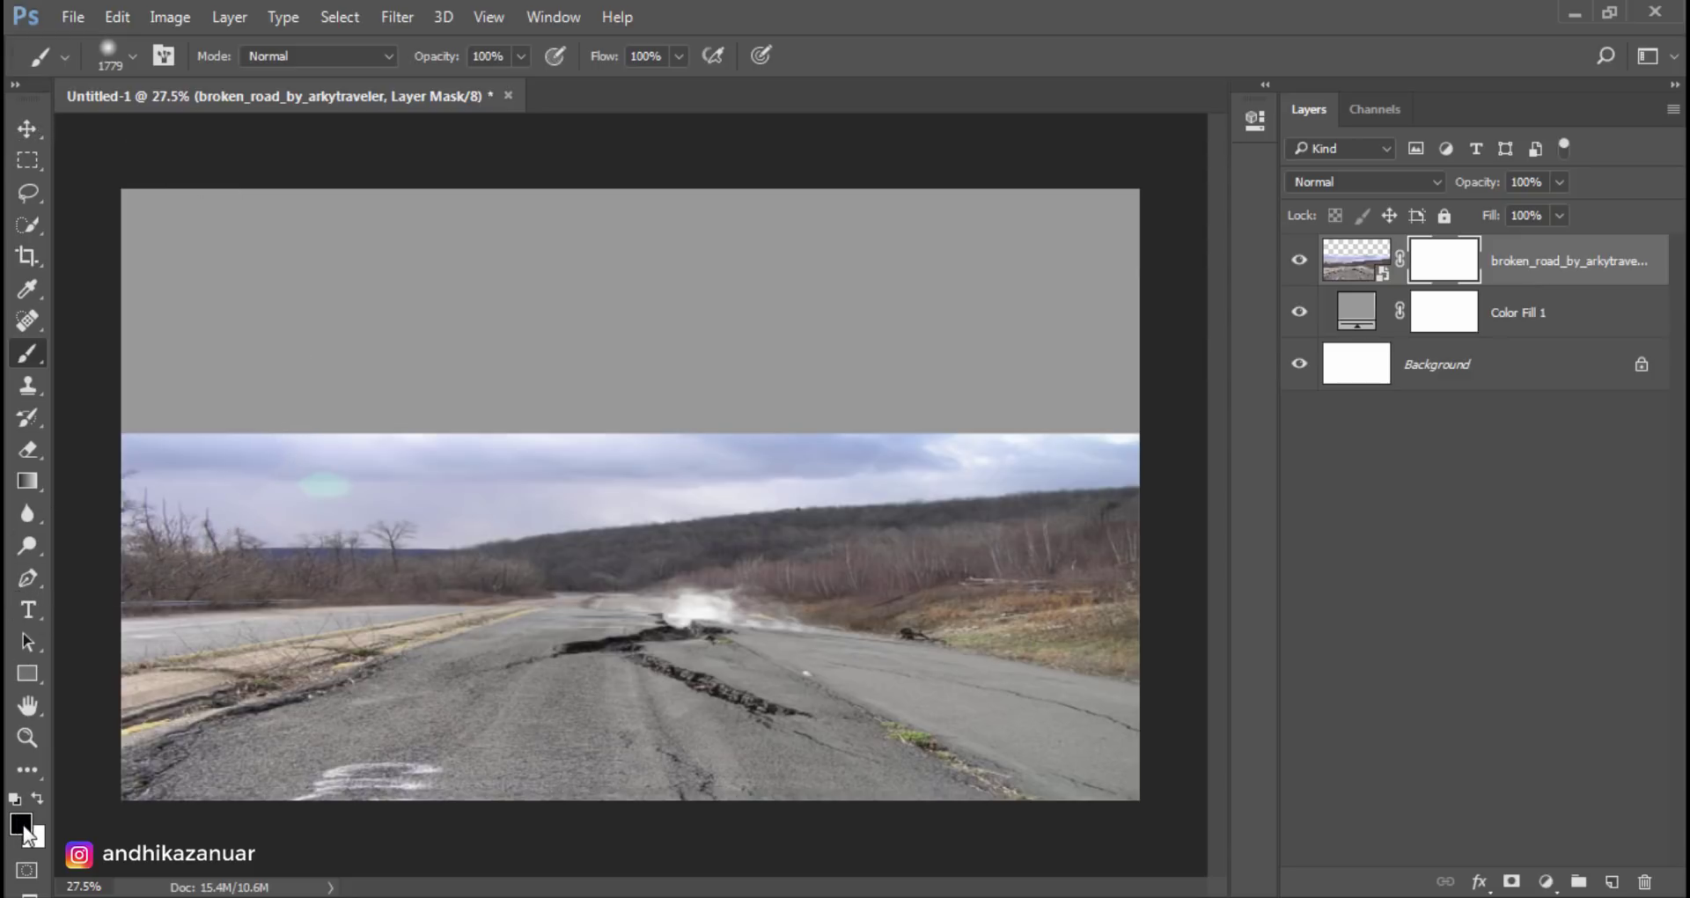
left_click(106, 55)
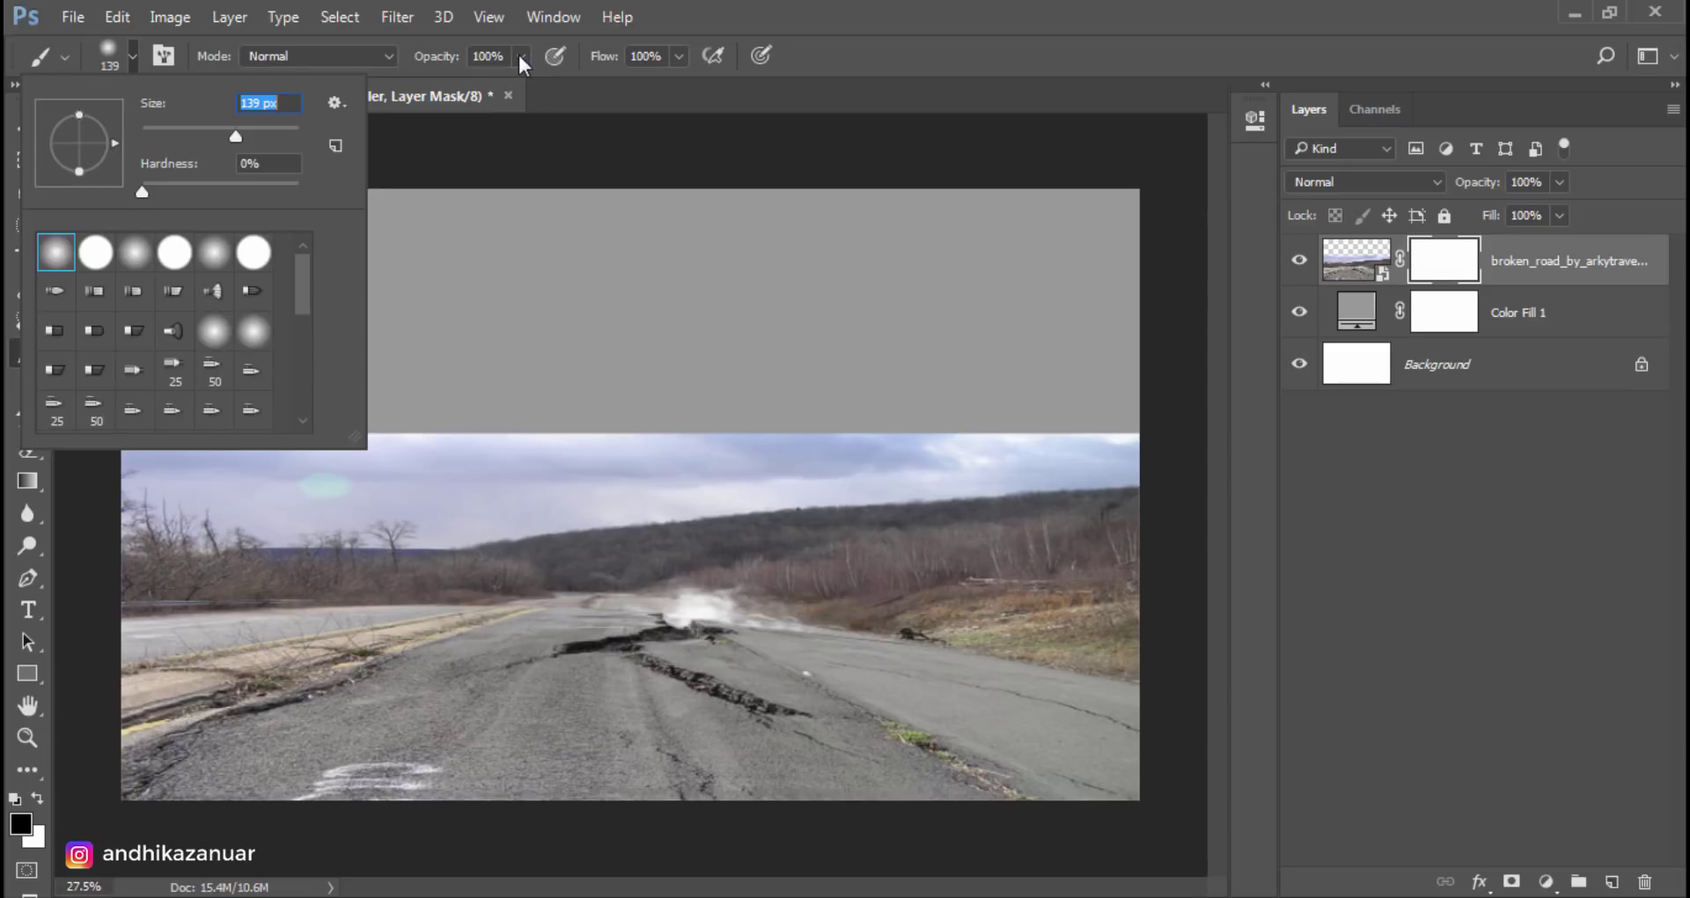
key("Return")
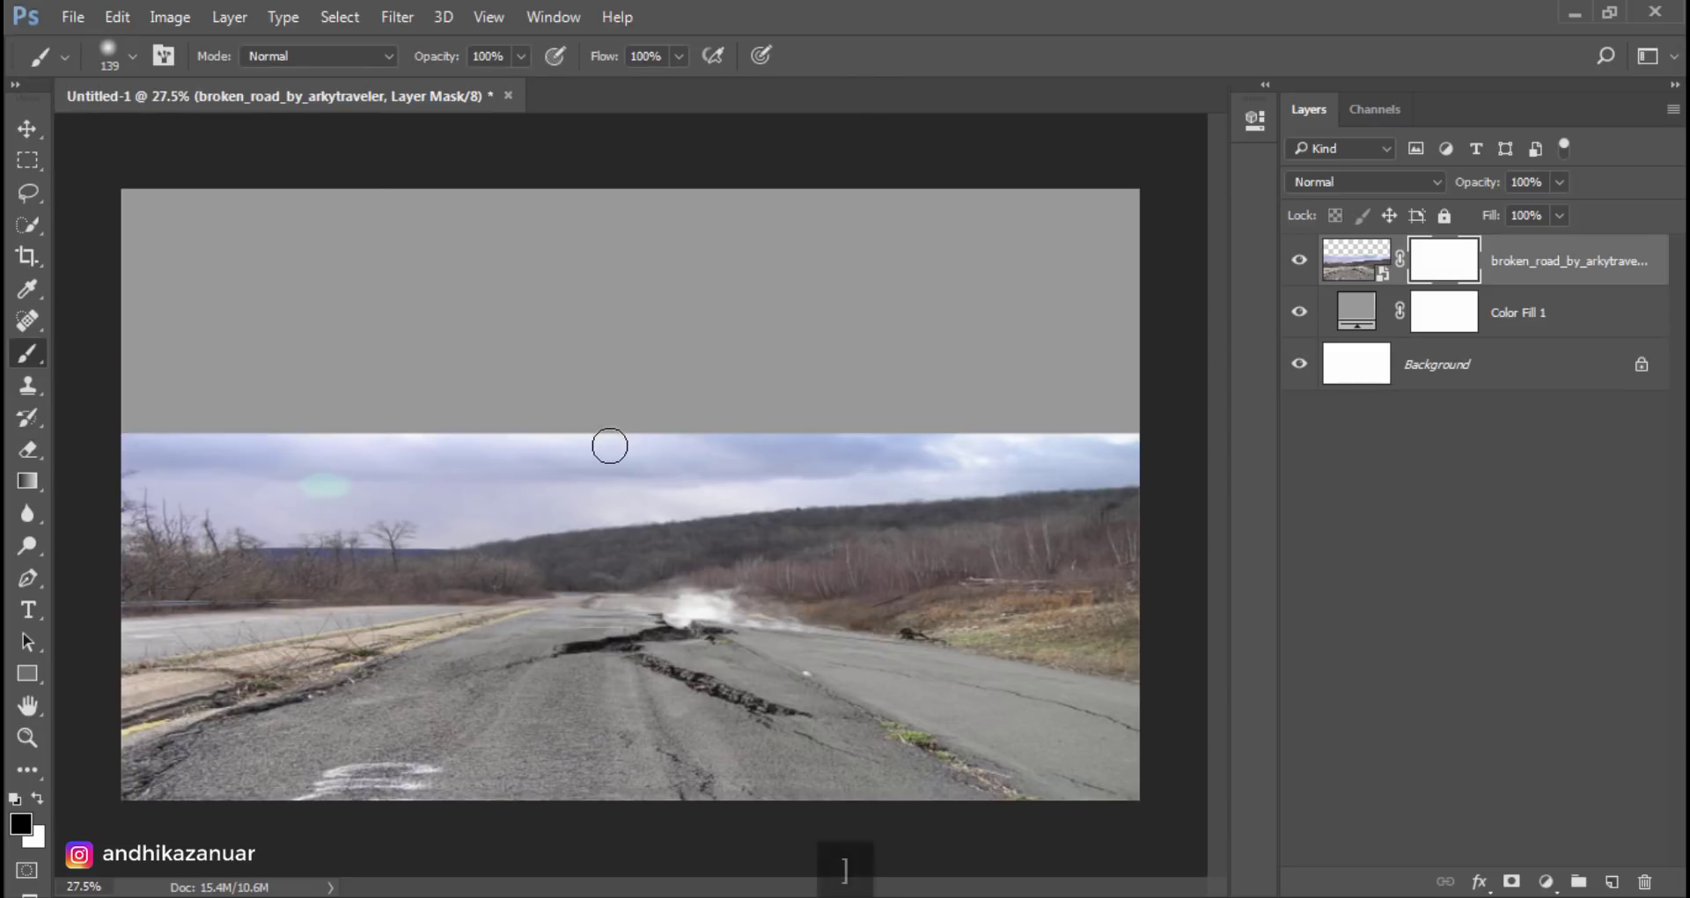
key("bracketright")
key("bracketright")
key("bracketright")
key("bracketright")
key("bracketright")
key("bracketright")
key("bracketright")
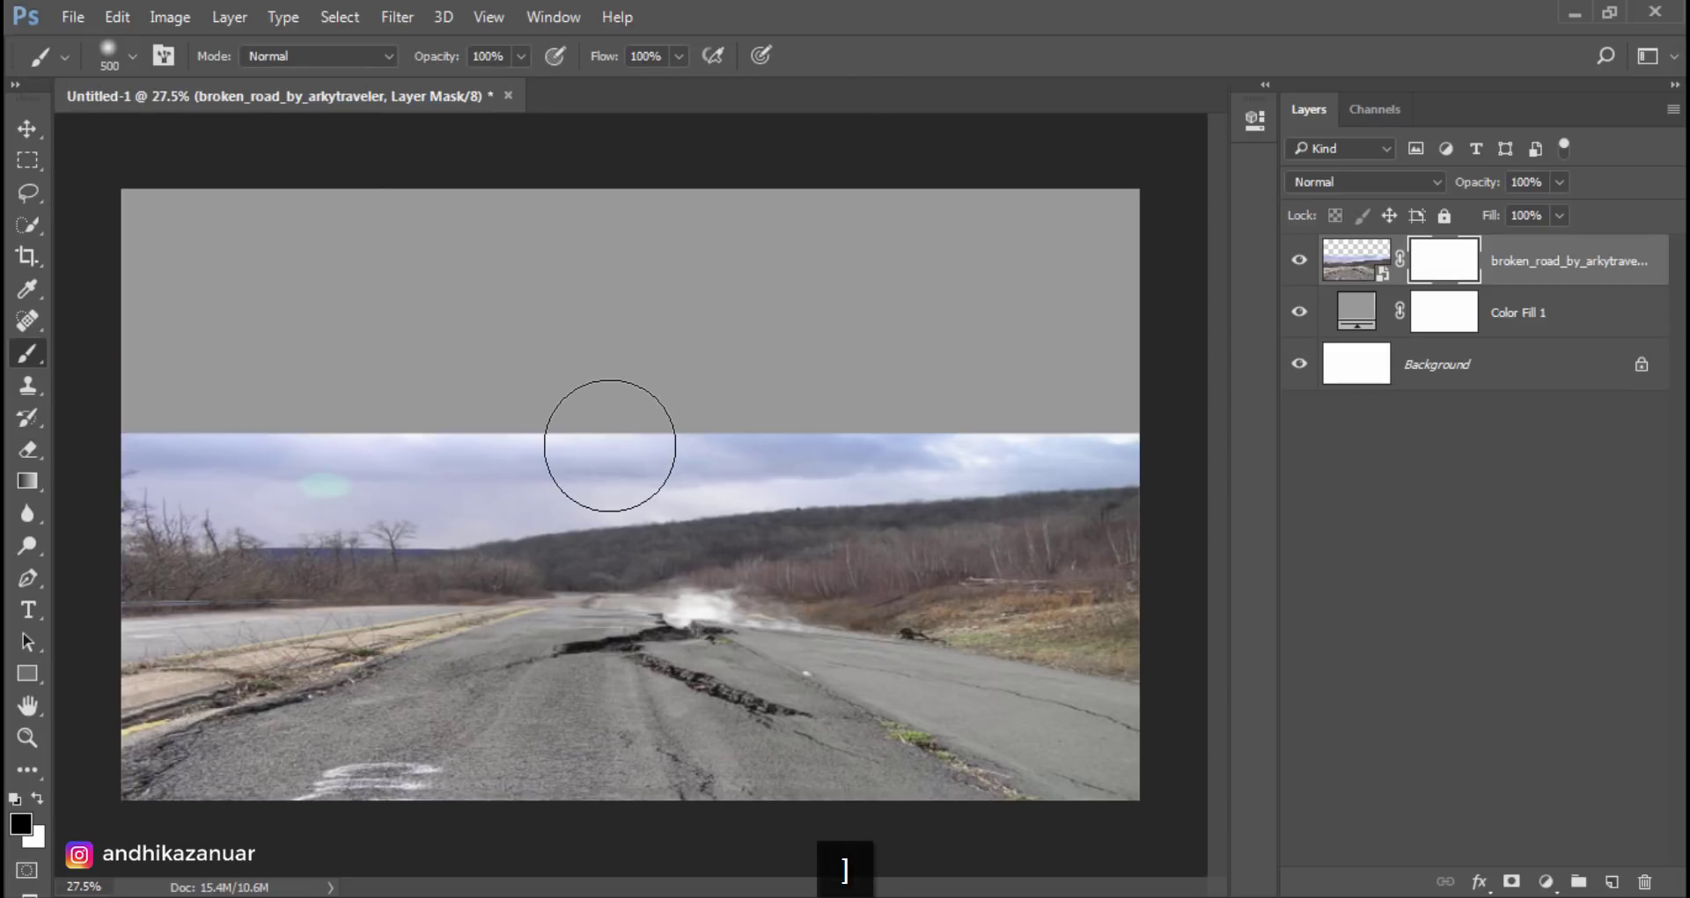
Step: Paint black over the road photo's sky so it fades into grey haze
mouse_move(151, 436)
left_mouse_down()
mouse_move(1129, 499)
mouse_move(773, 483)
mouse_move(146, 517)
mouse_move(285, 544)
mouse_move(452, 529)
mouse_move(801, 537)
mouse_move(970, 505)
mouse_move(1132, 520)
left_mouse_up()
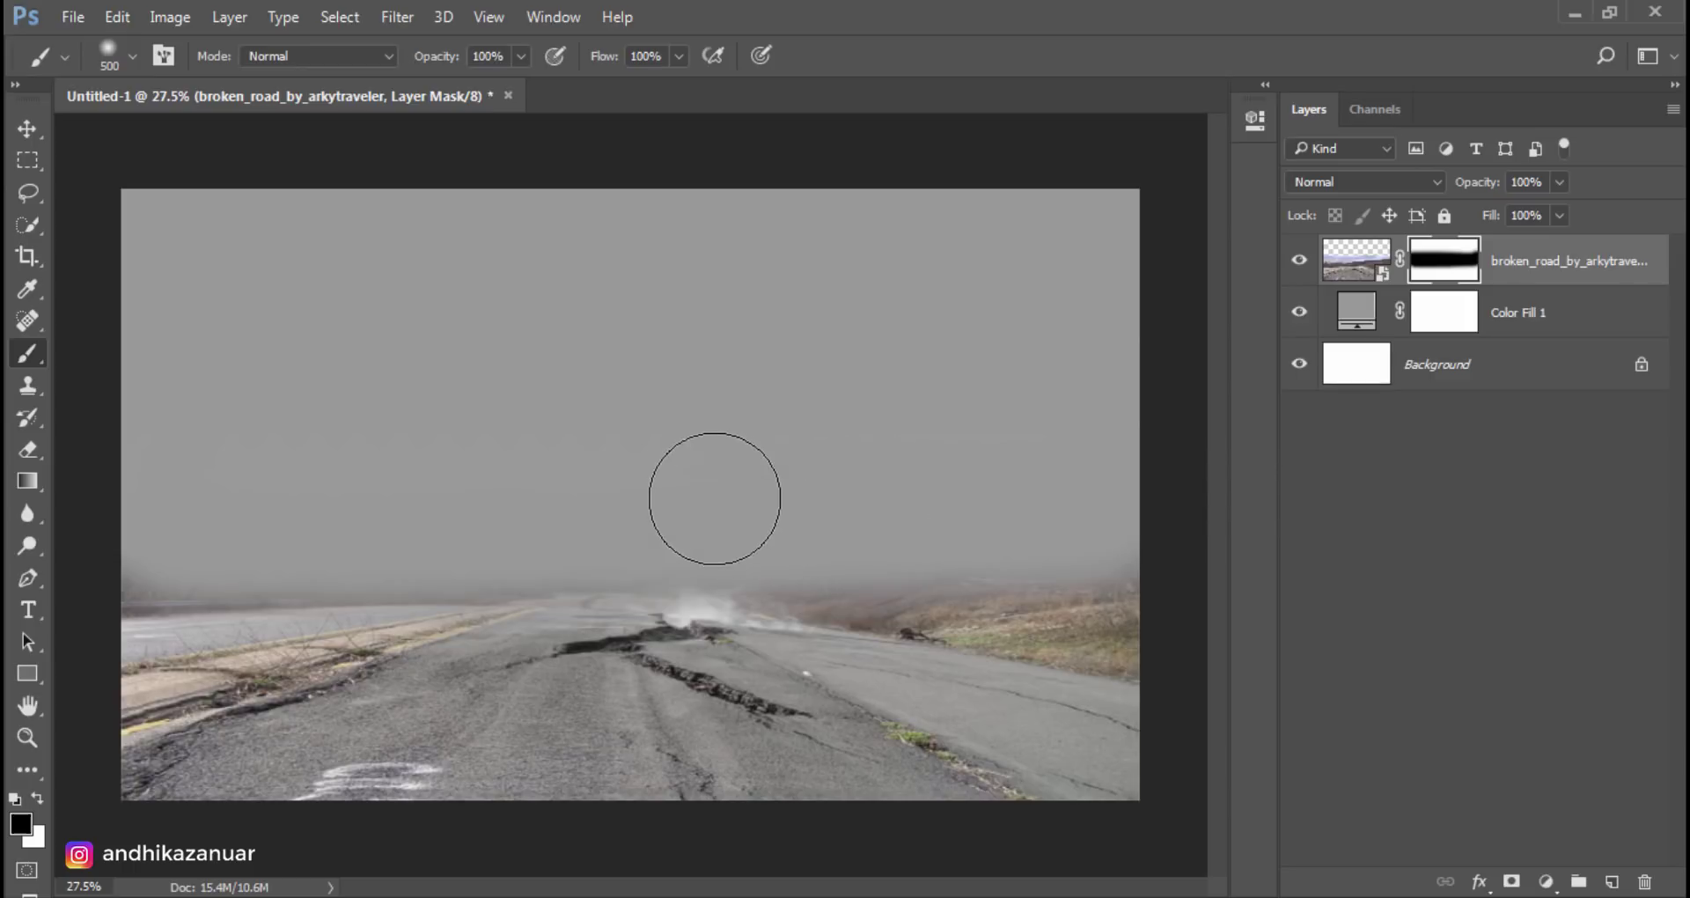
mouse_move(714, 498)
left_mouse_down()
mouse_move(1132, 516)
mouse_move(901, 490)
mouse_move(679, 497)
left_mouse_up()
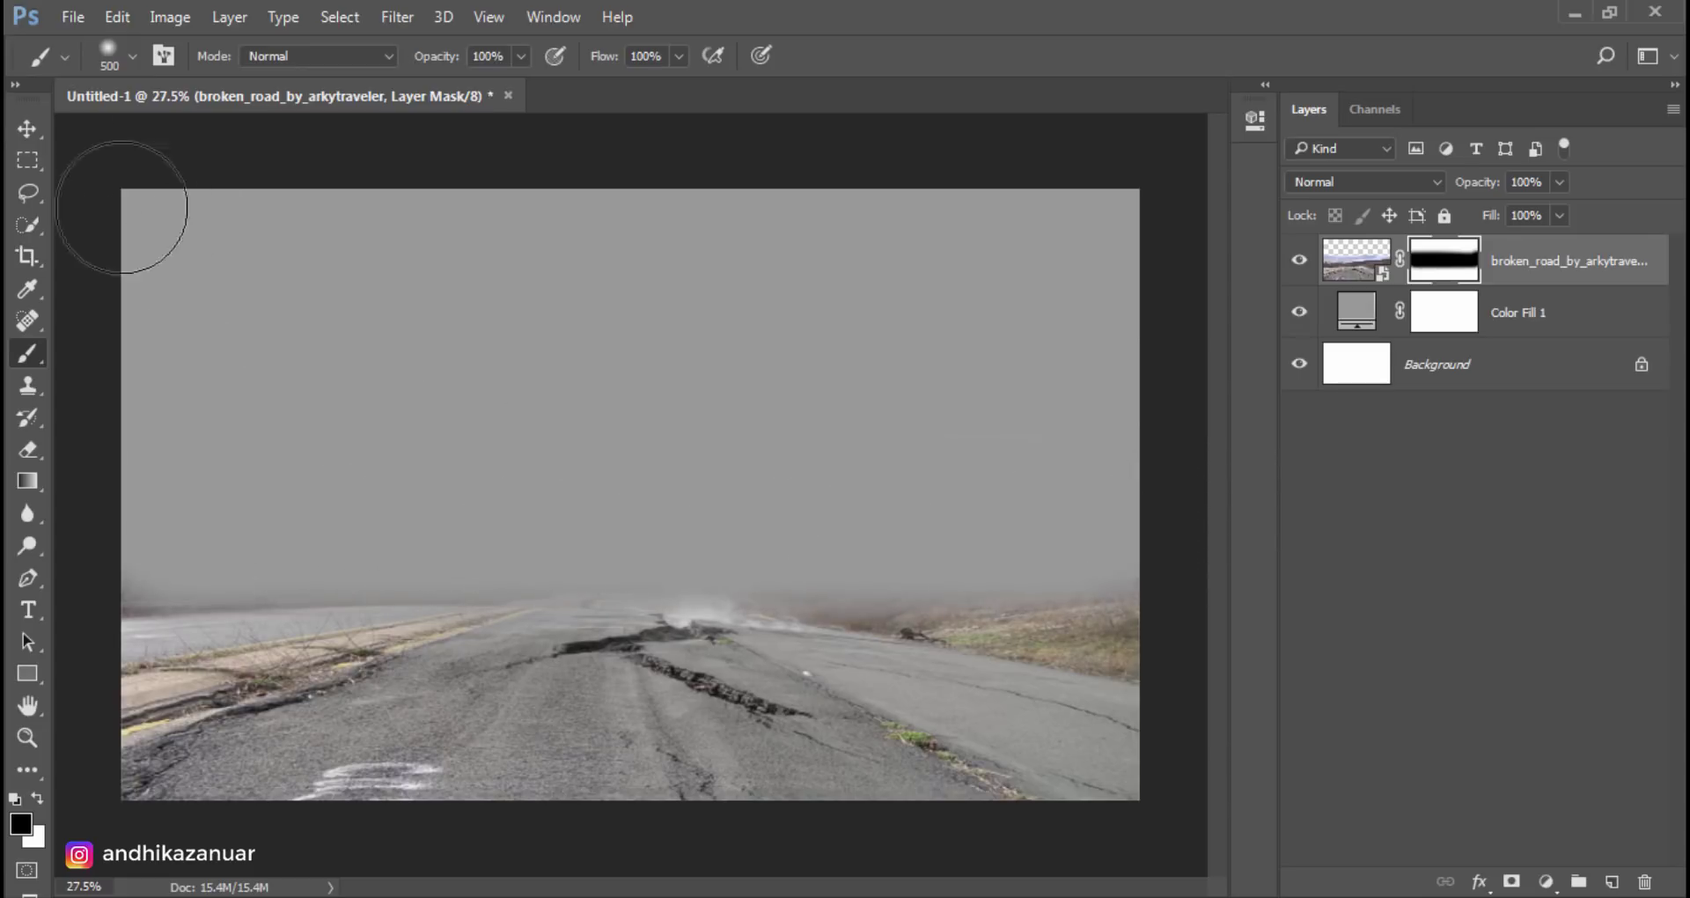
key("v")
left_click(1523, 263)
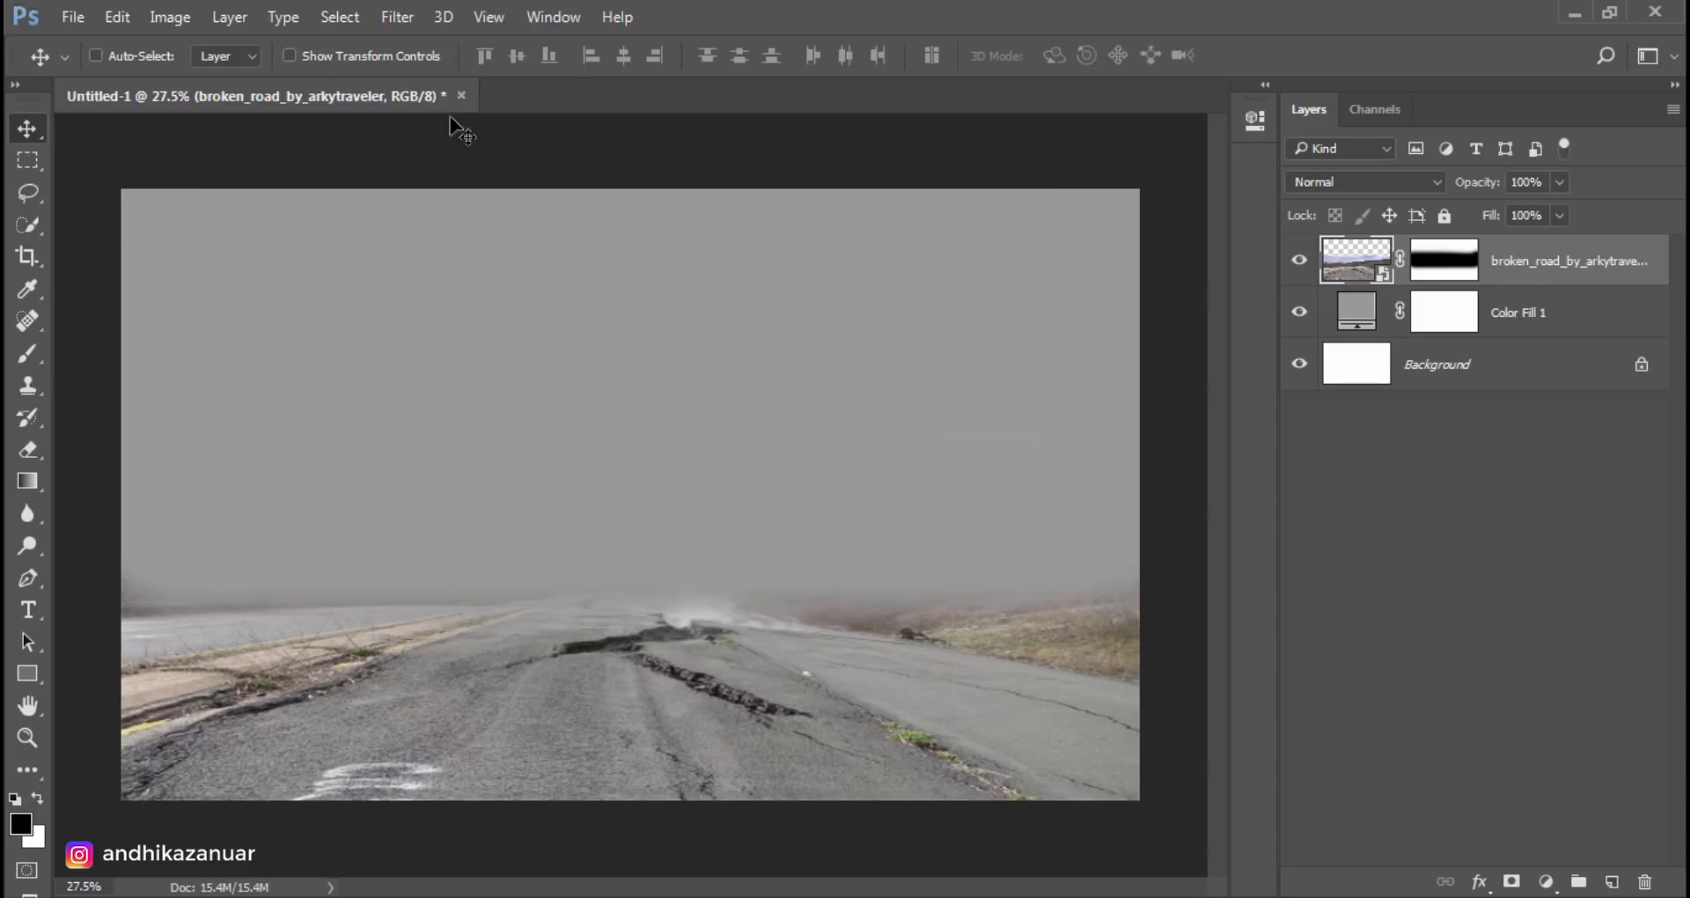
Step: Place the sunset sky image and move its layer below the road layer
left_click(73, 16)
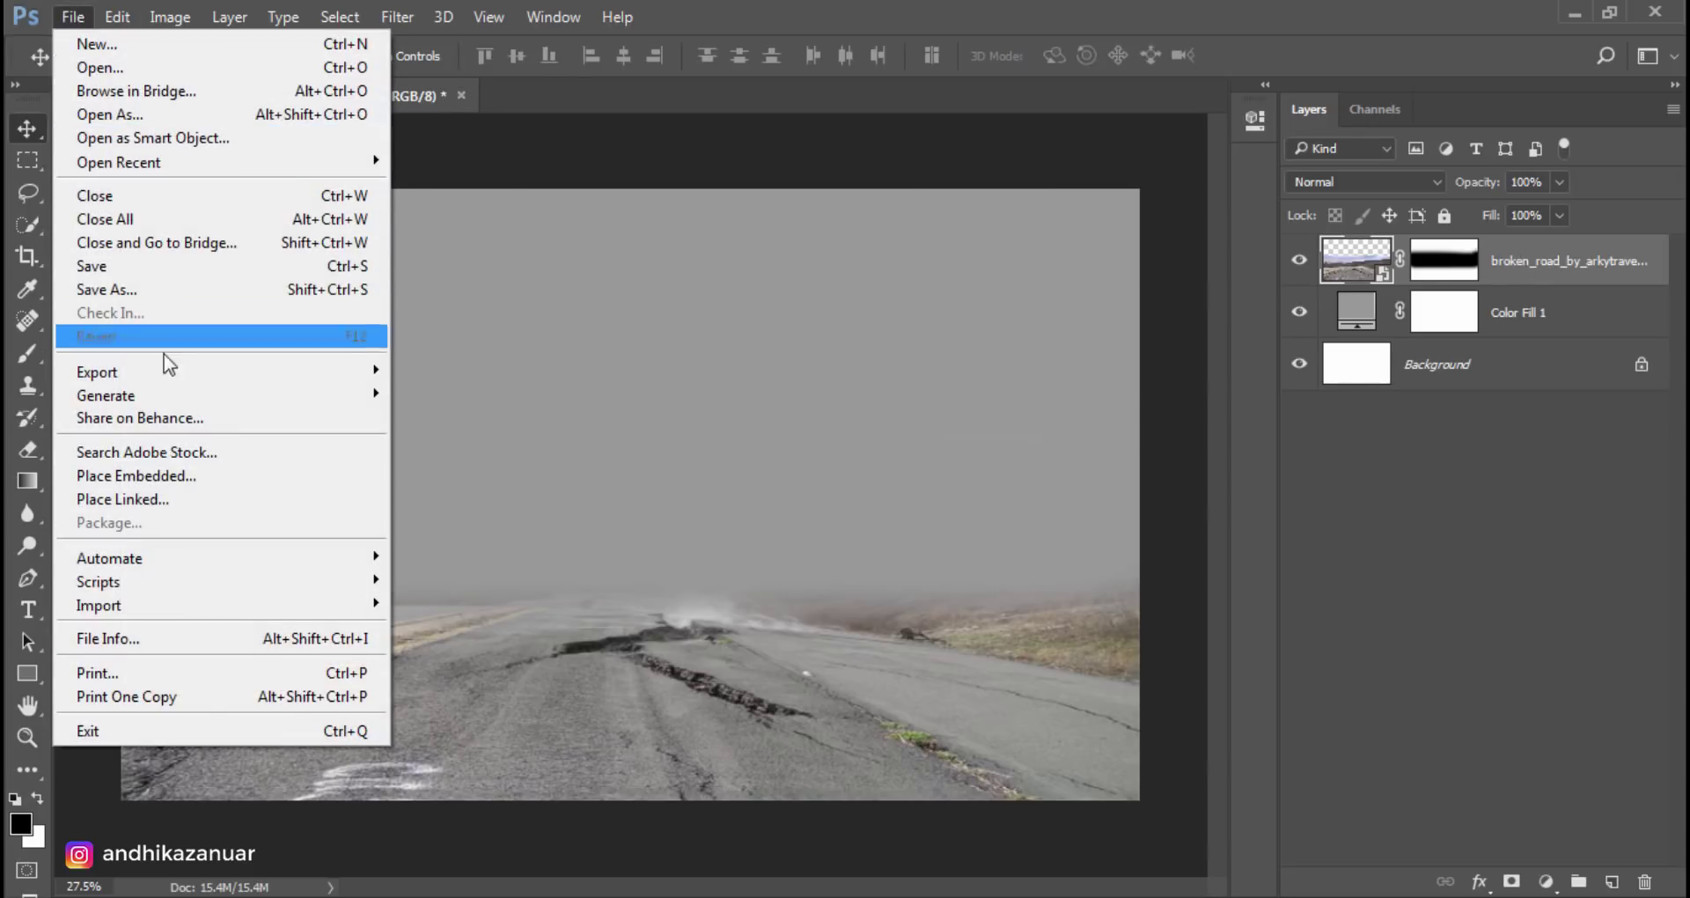
left_click(173, 478)
scroll(335, 441, "down", 1)
left_click(333, 458)
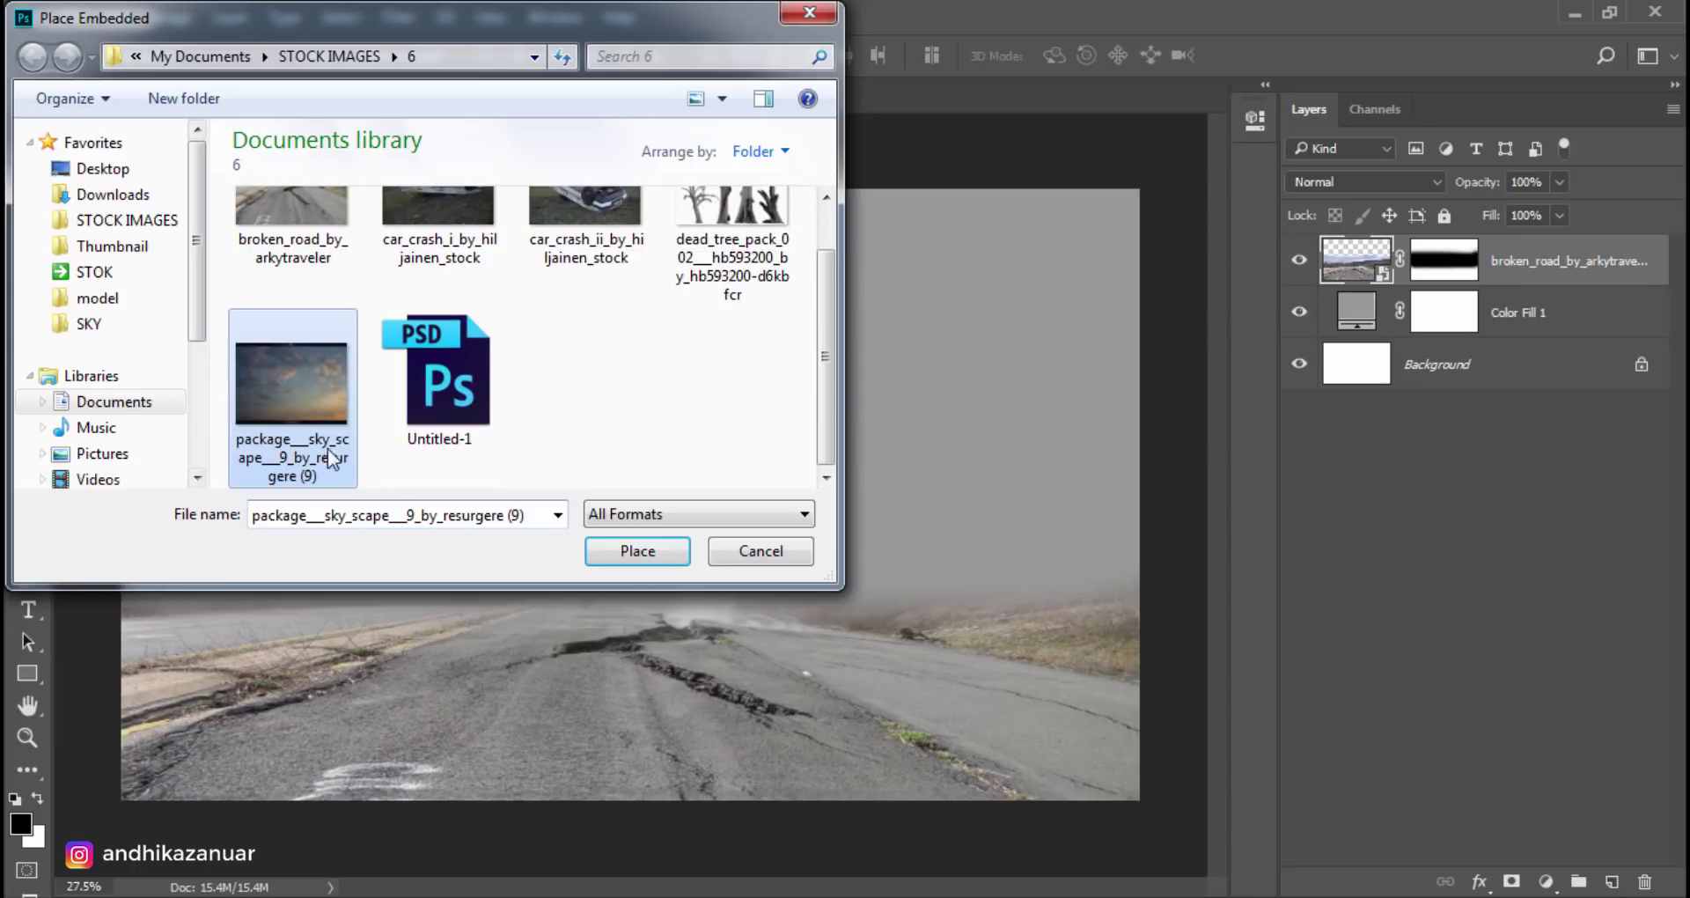
left_click(620, 553)
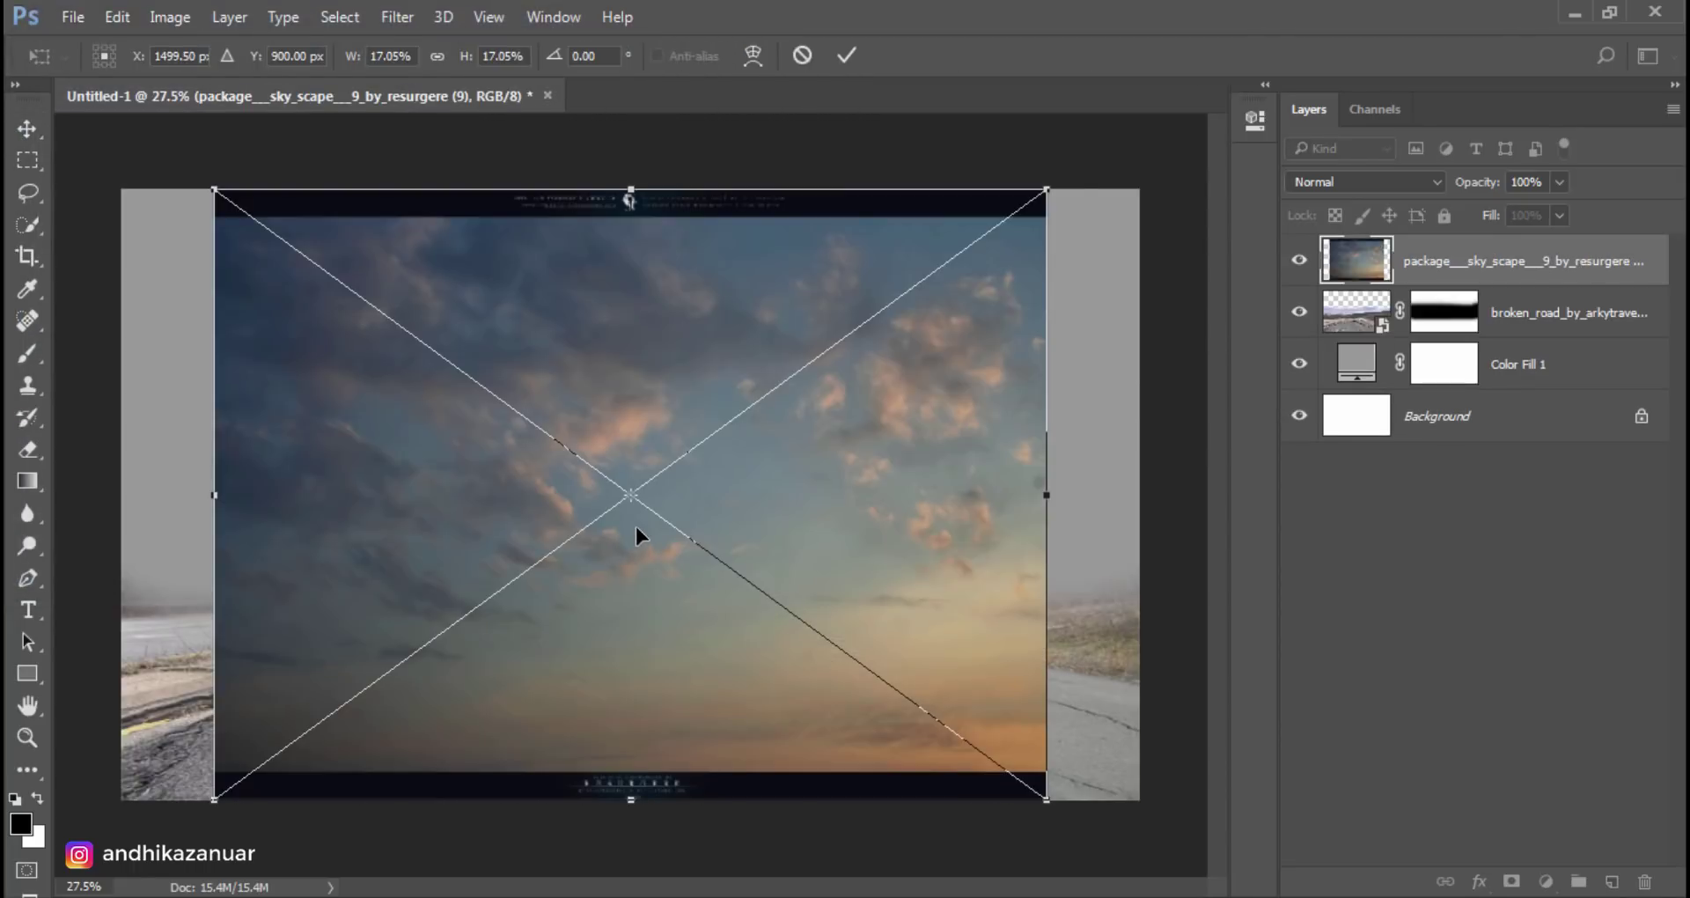
left_click(847, 55)
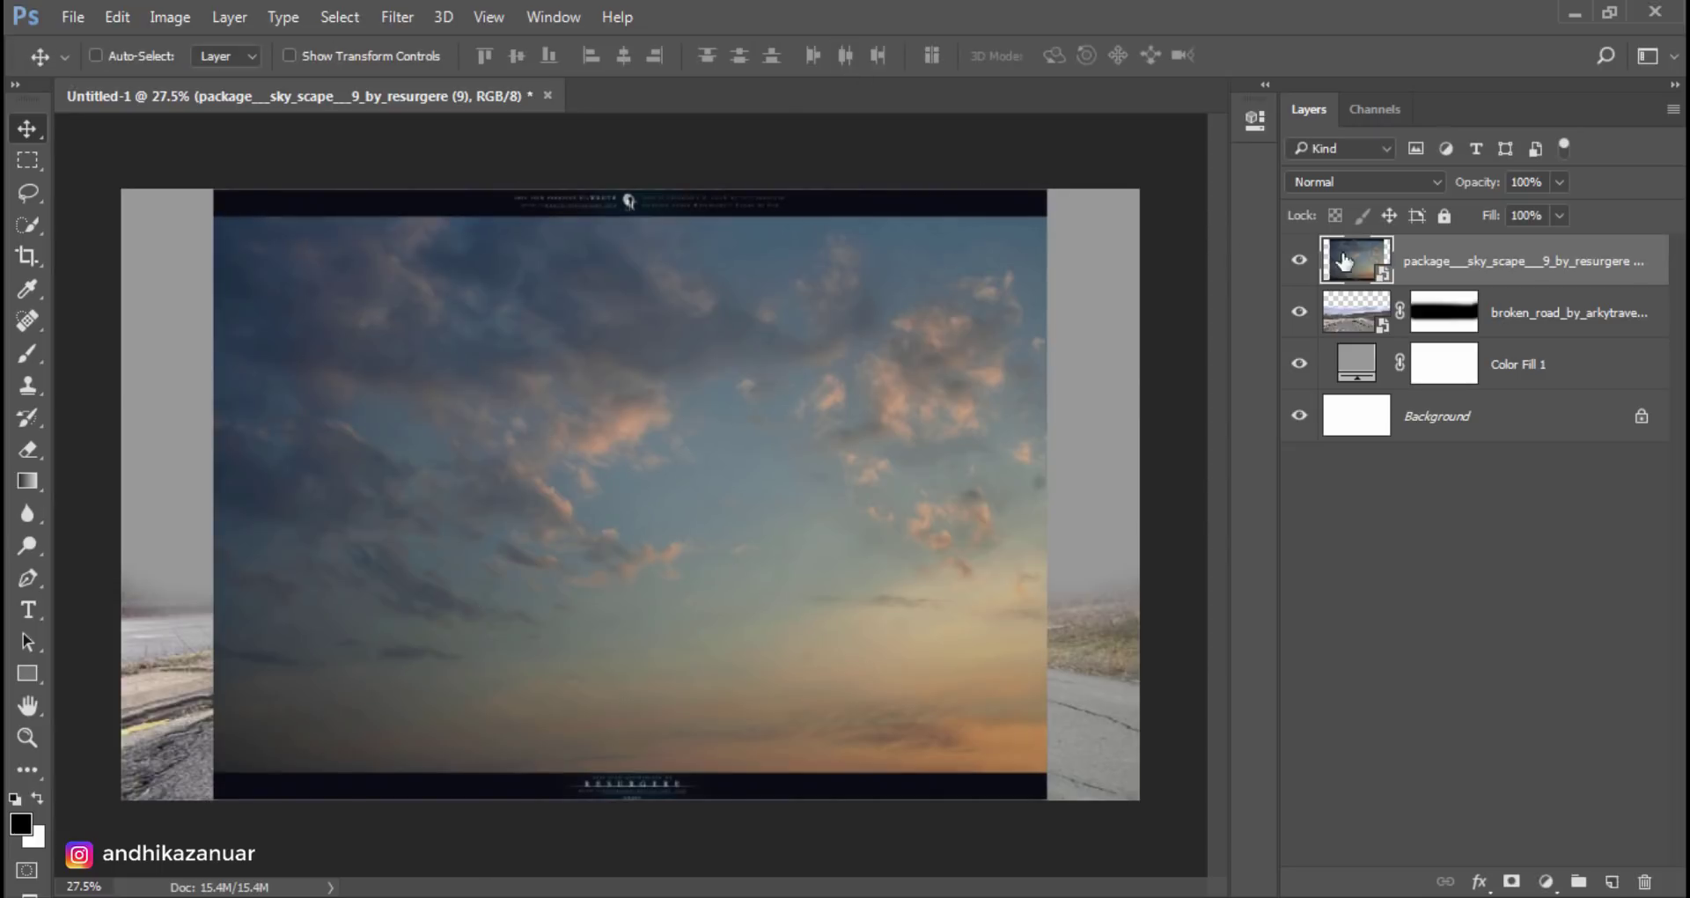
left_click_drag(1343, 260, 1466, 333)
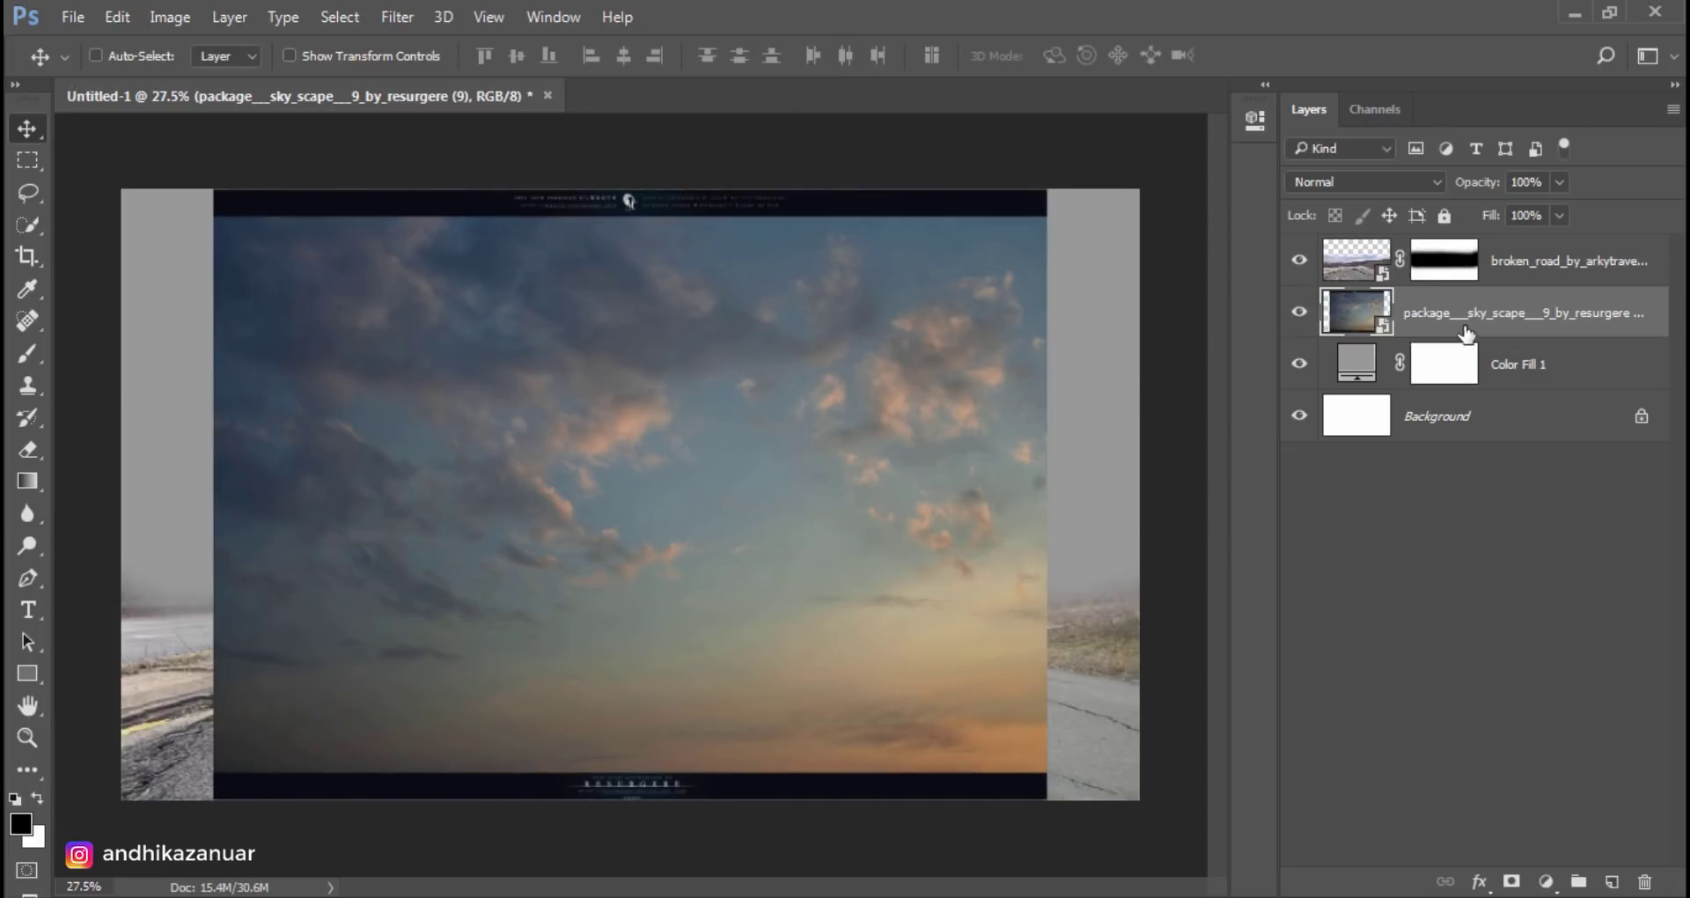
Step: Flip the sky horizontally and stretch it to both canvas edges and taller
key("ctrl+t")
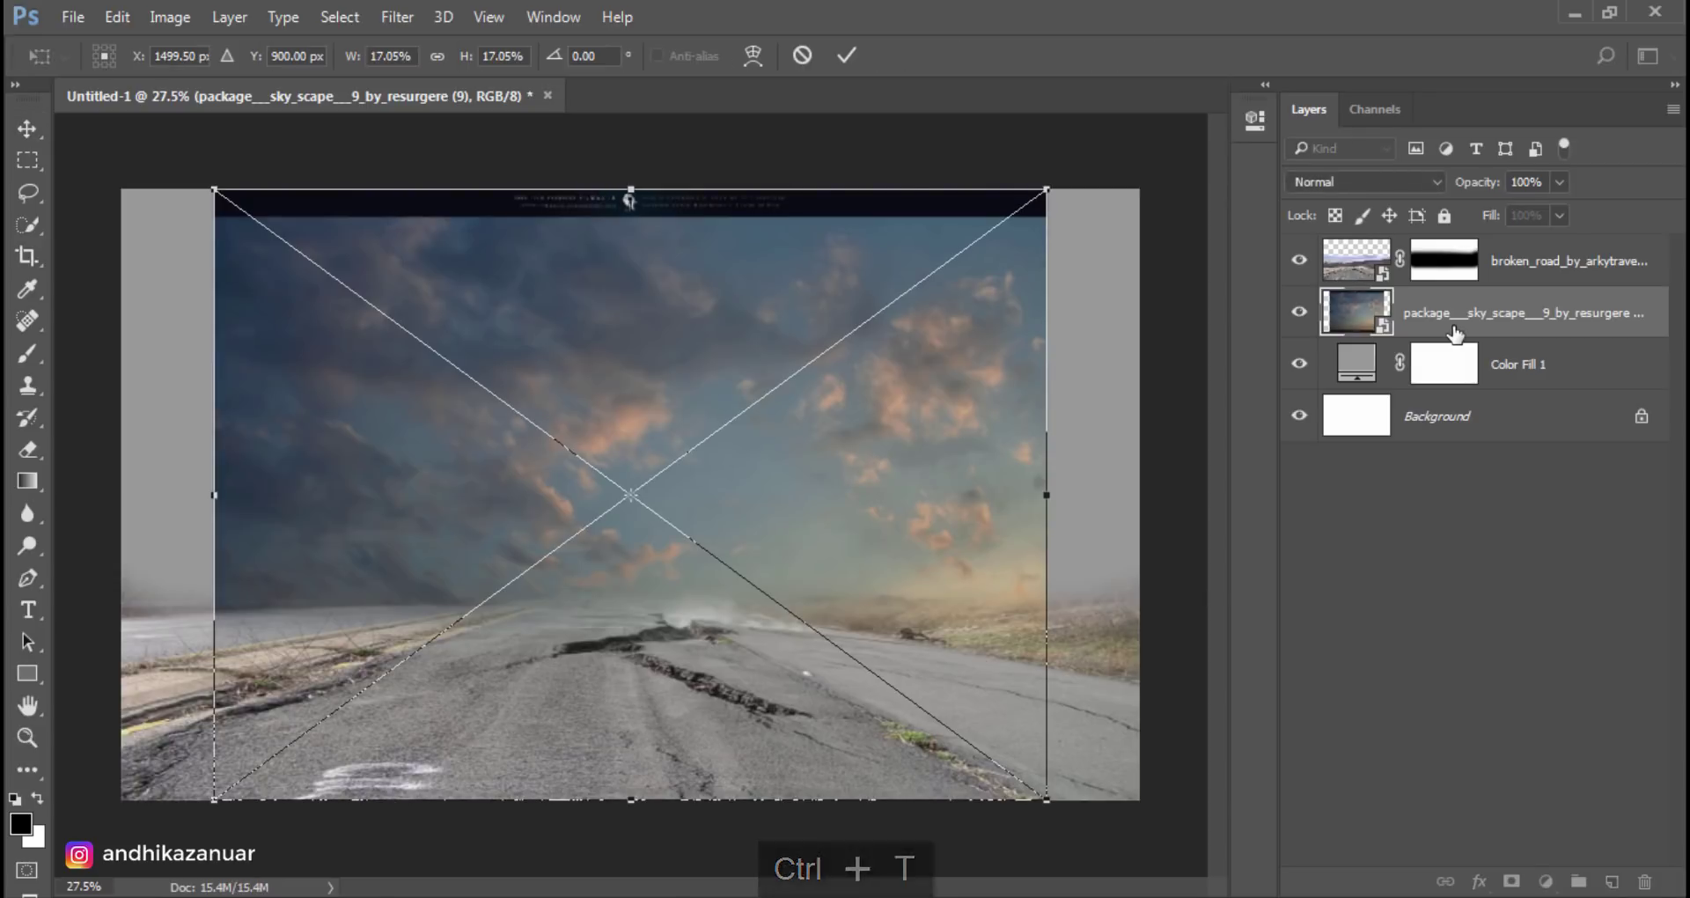
right_click(748, 370)
left_click(852, 709)
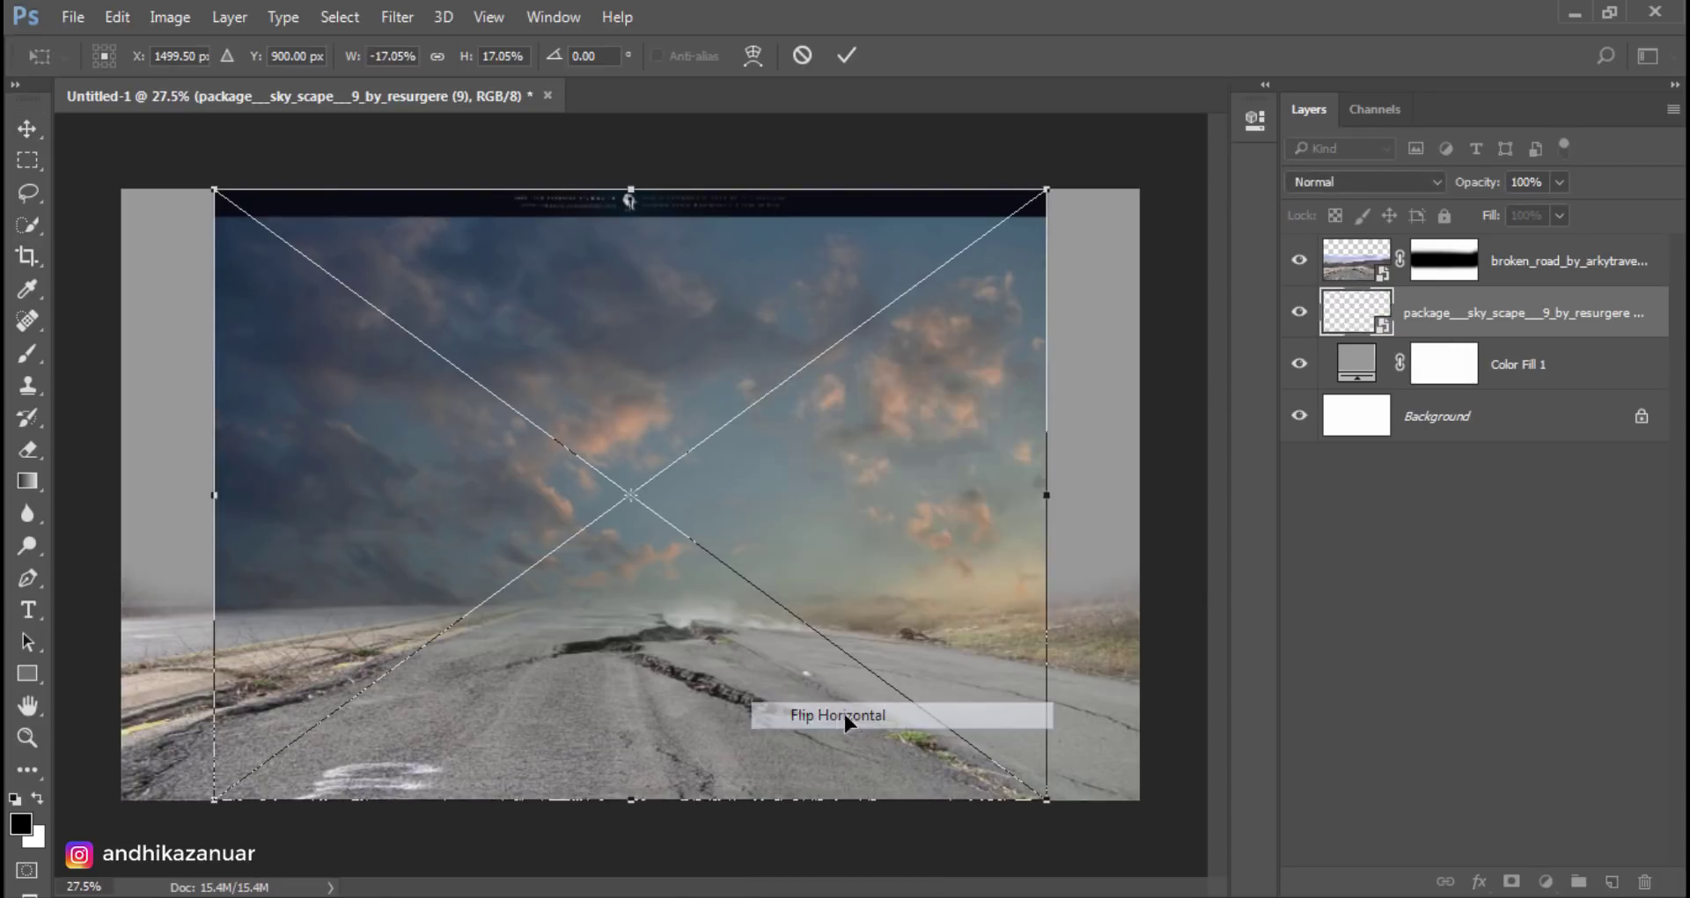
left_click_drag(206, 505, 121, 496)
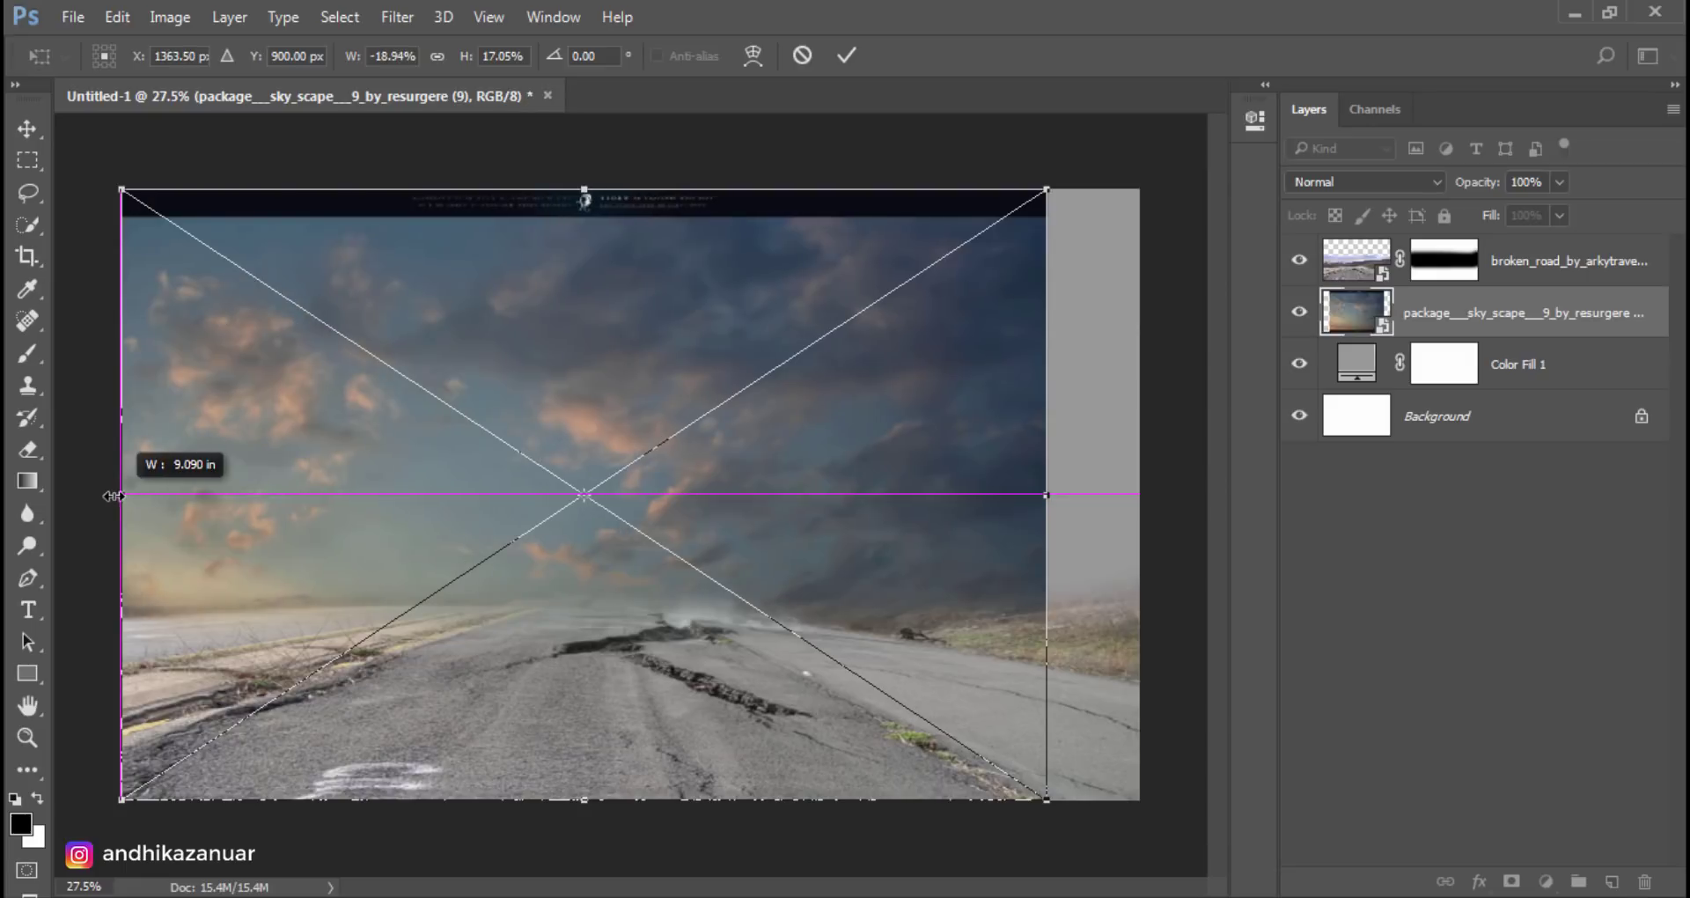
left_click_drag(1045, 490, 1139, 494)
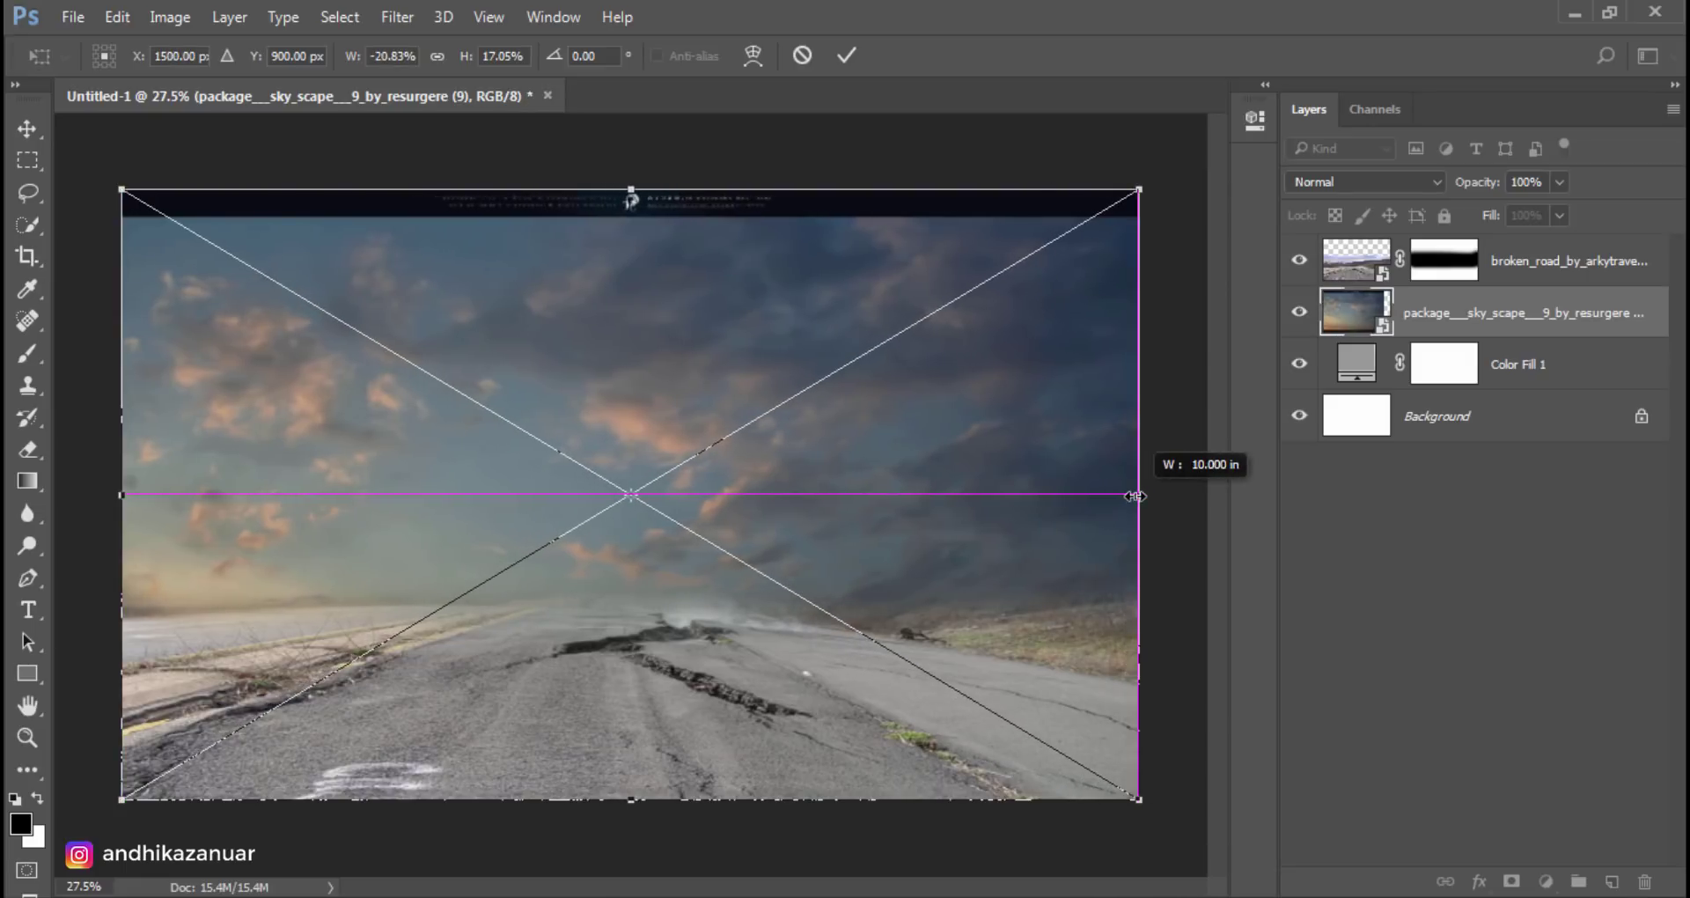
left_click_drag(630, 196, 633, 154)
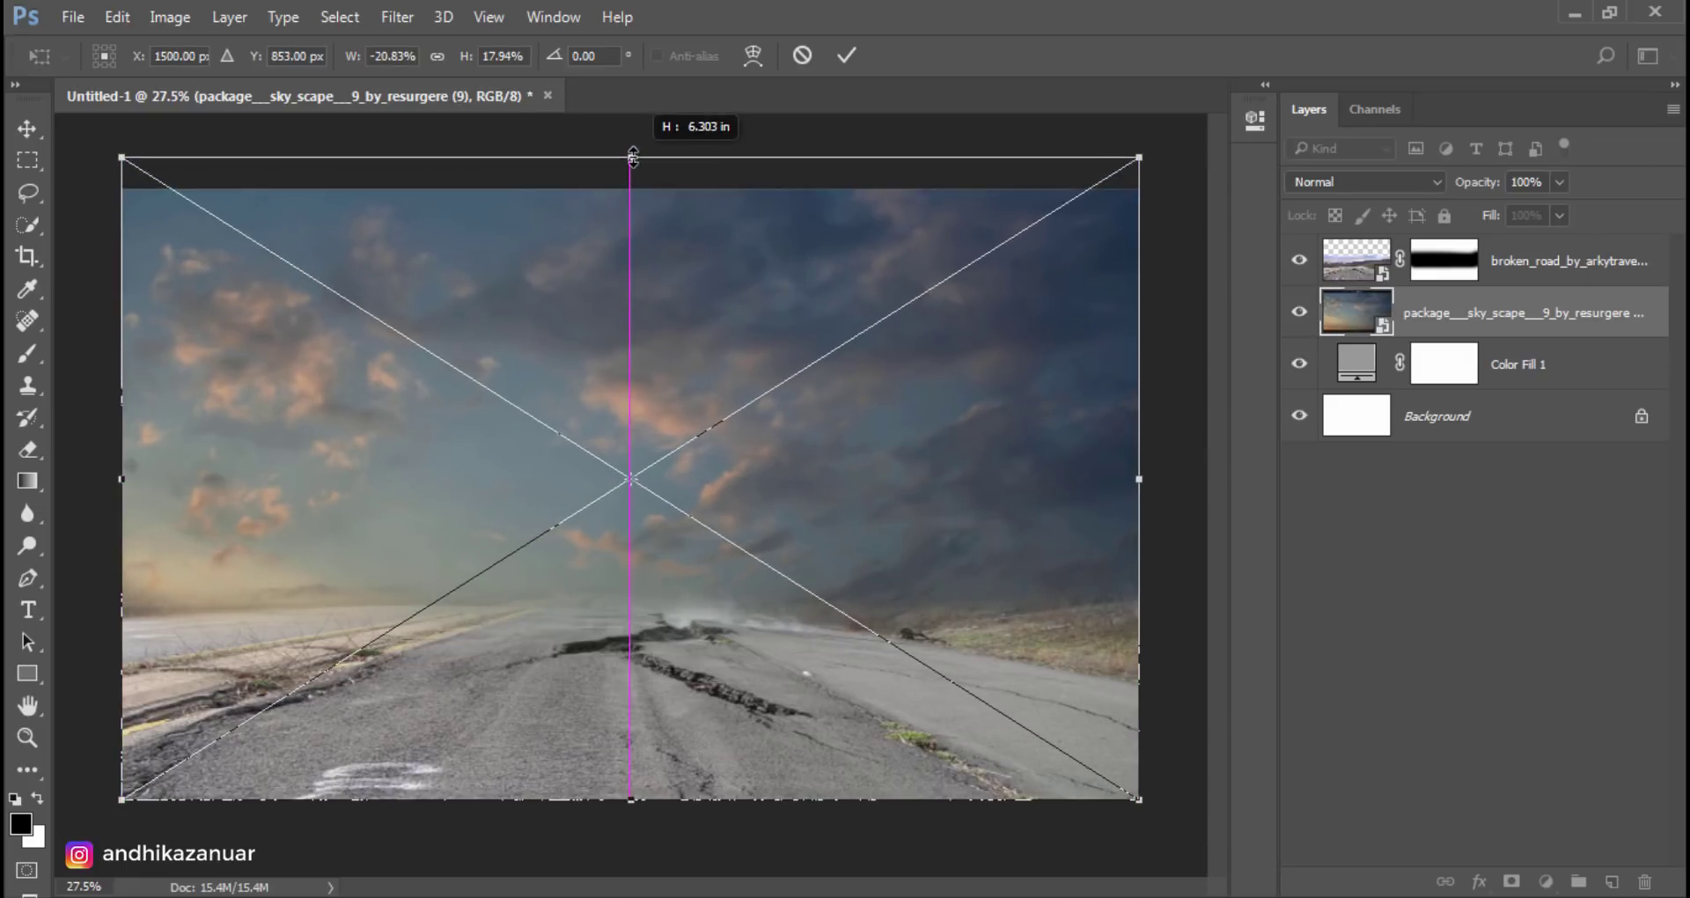
Step: Warp the sky into an upward arch with both sides bulging past the canvas edges
right_click(610, 402)
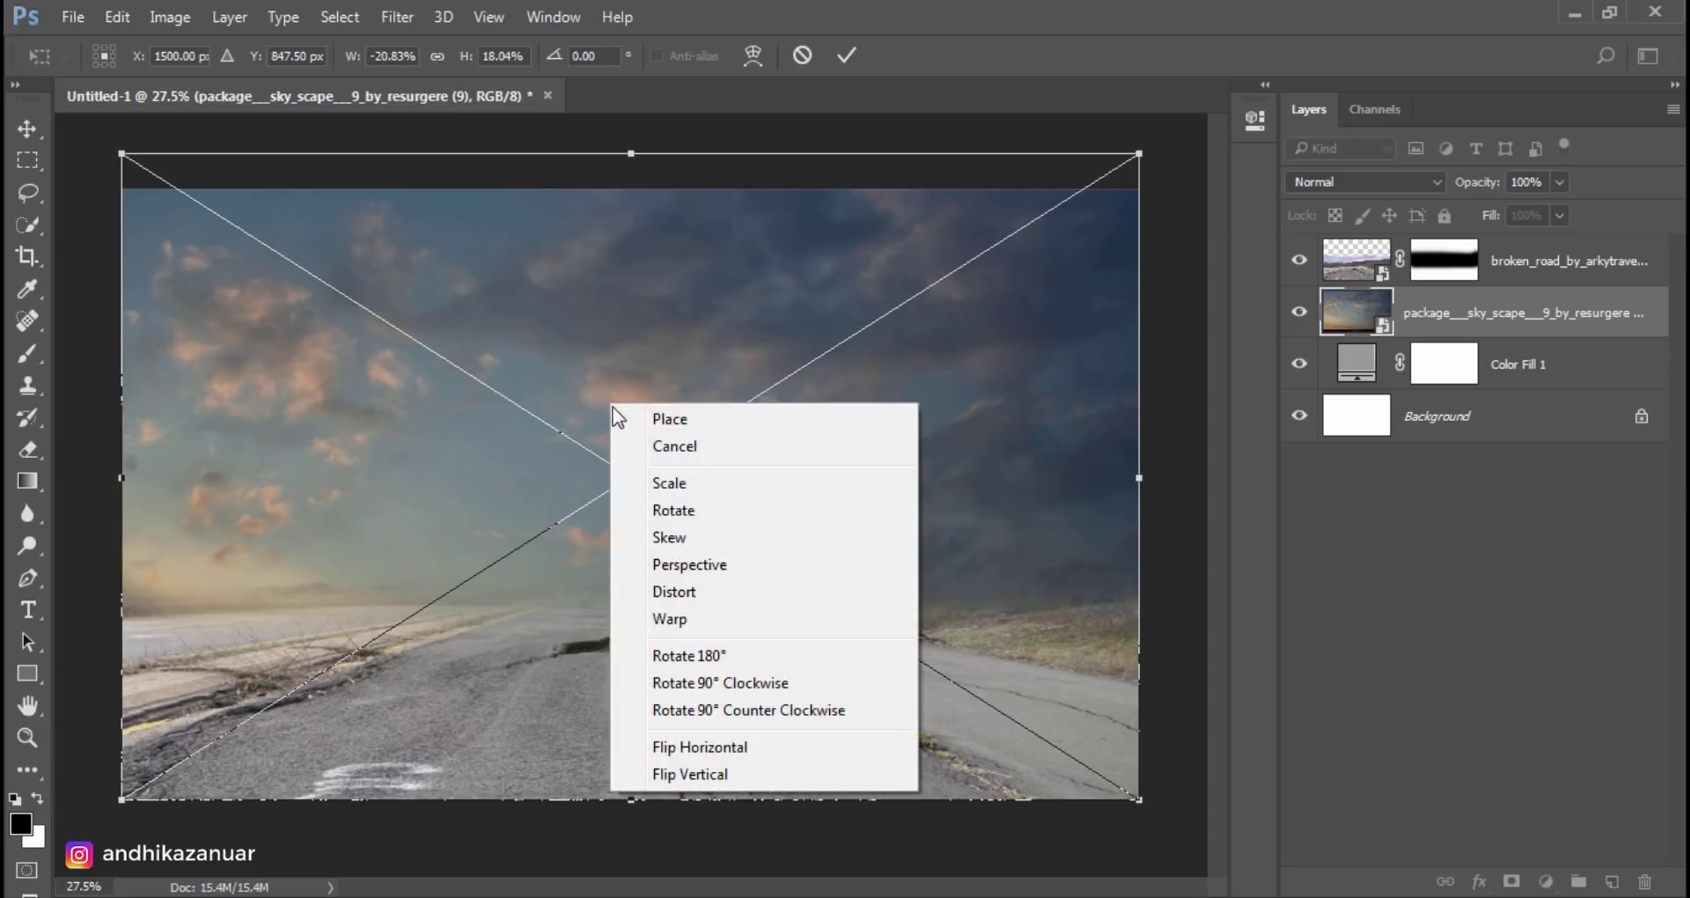
left_click(671, 619)
left_click_drag(652, 526, 657, 414)
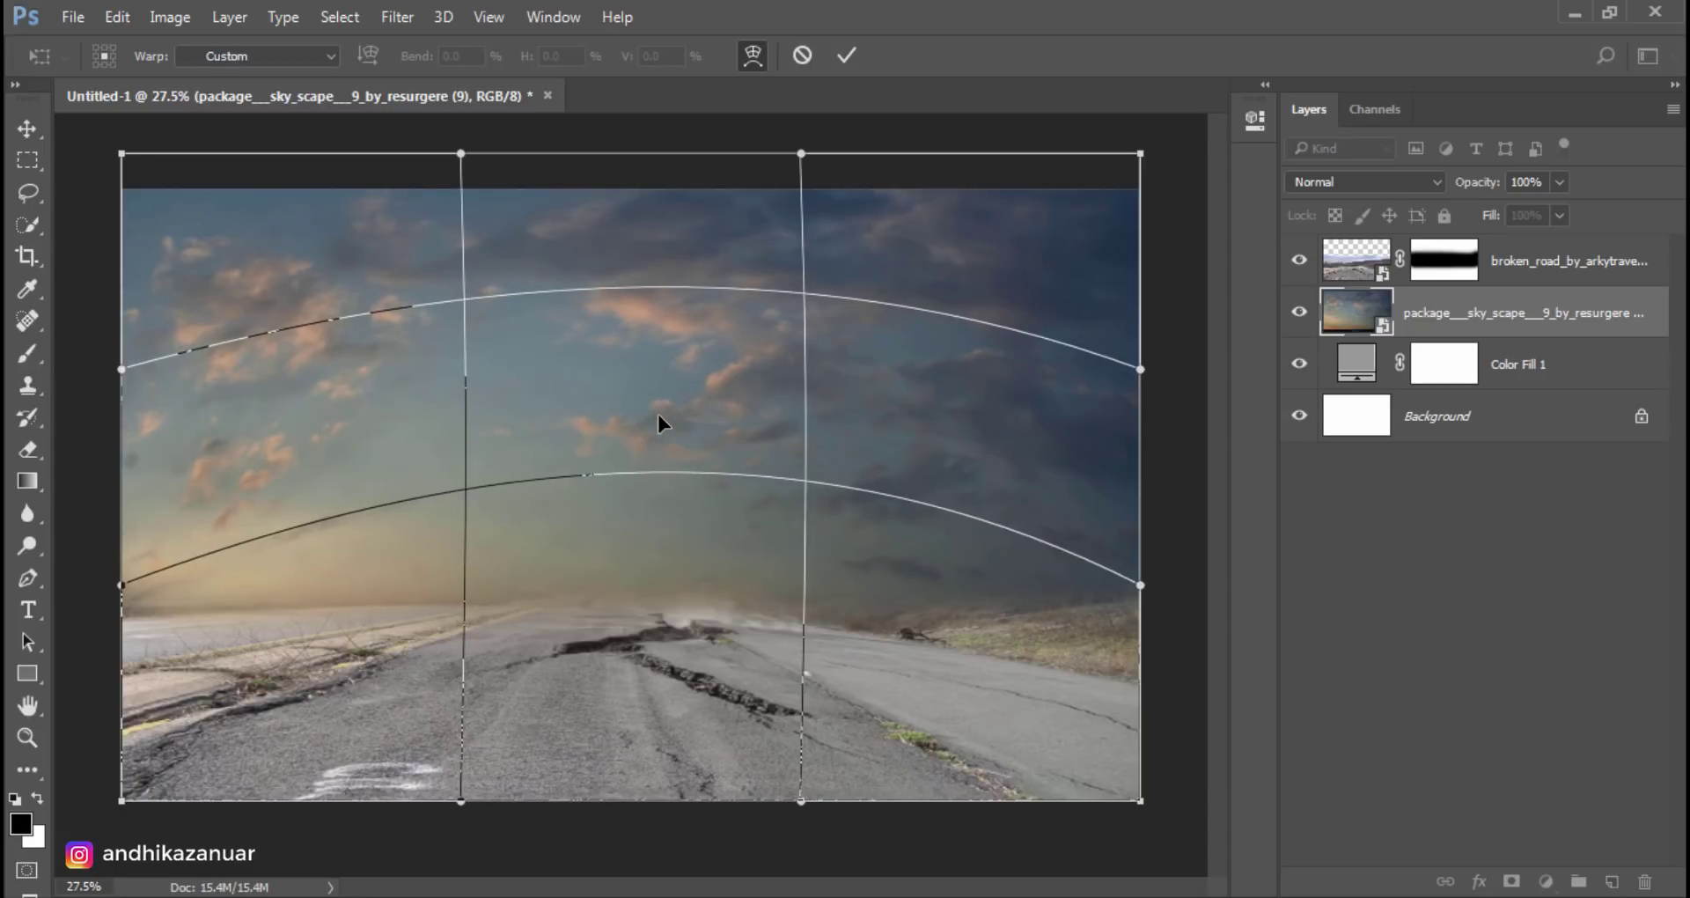
left_click_drag(658, 416, 666, 417)
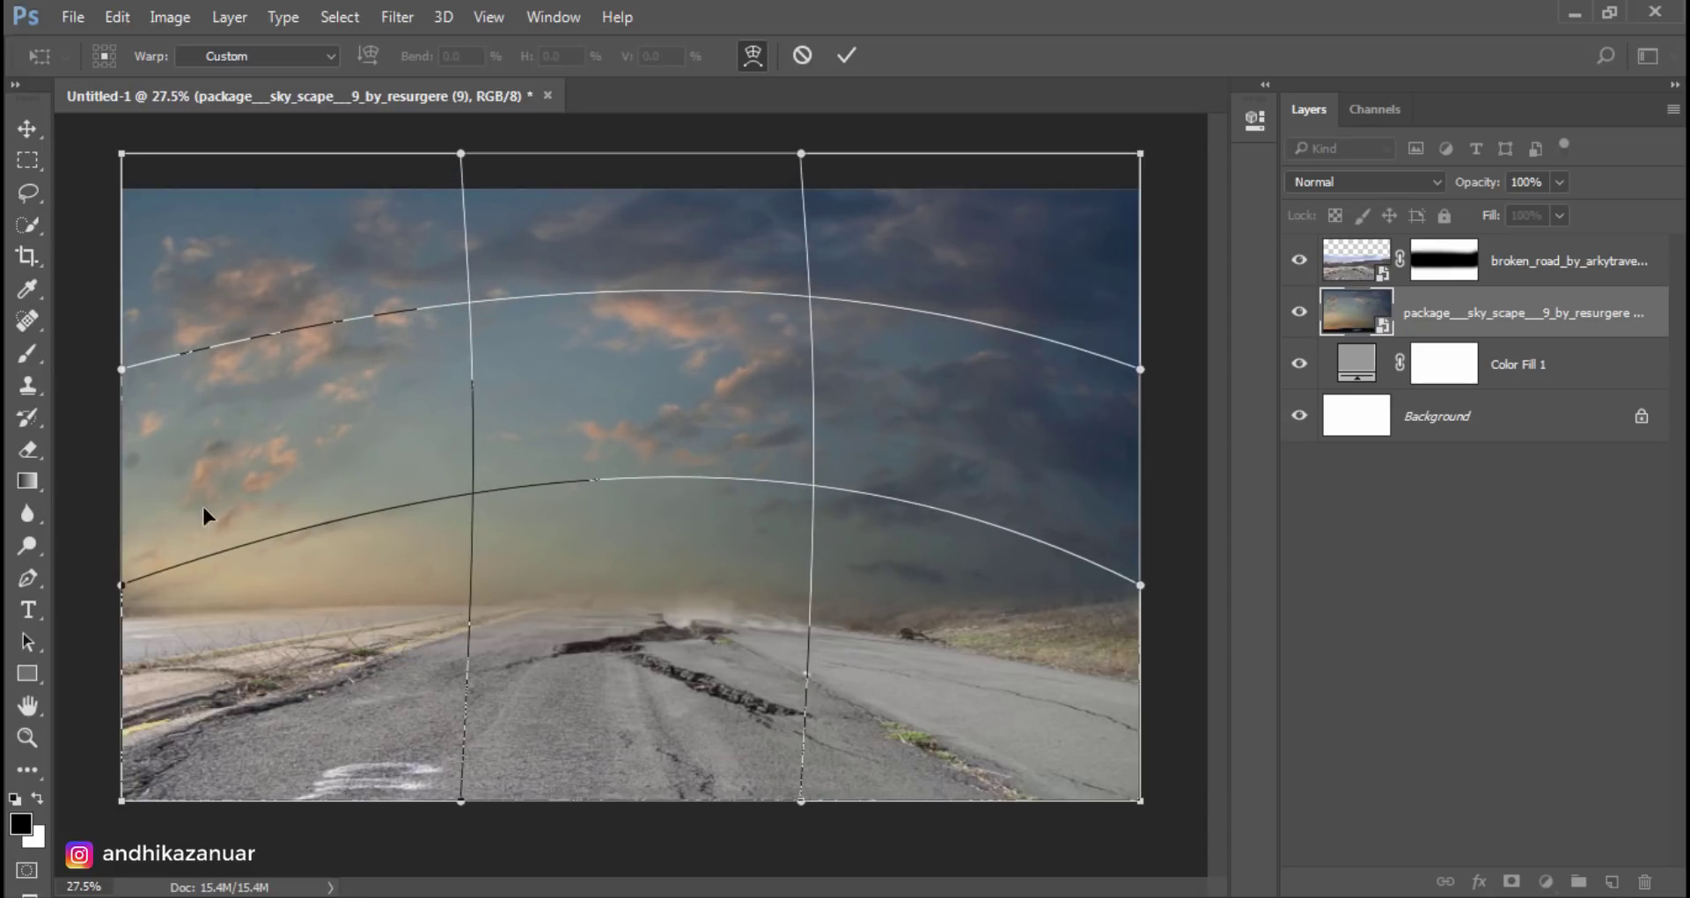
left_click_drag(121, 585, 84, 590)
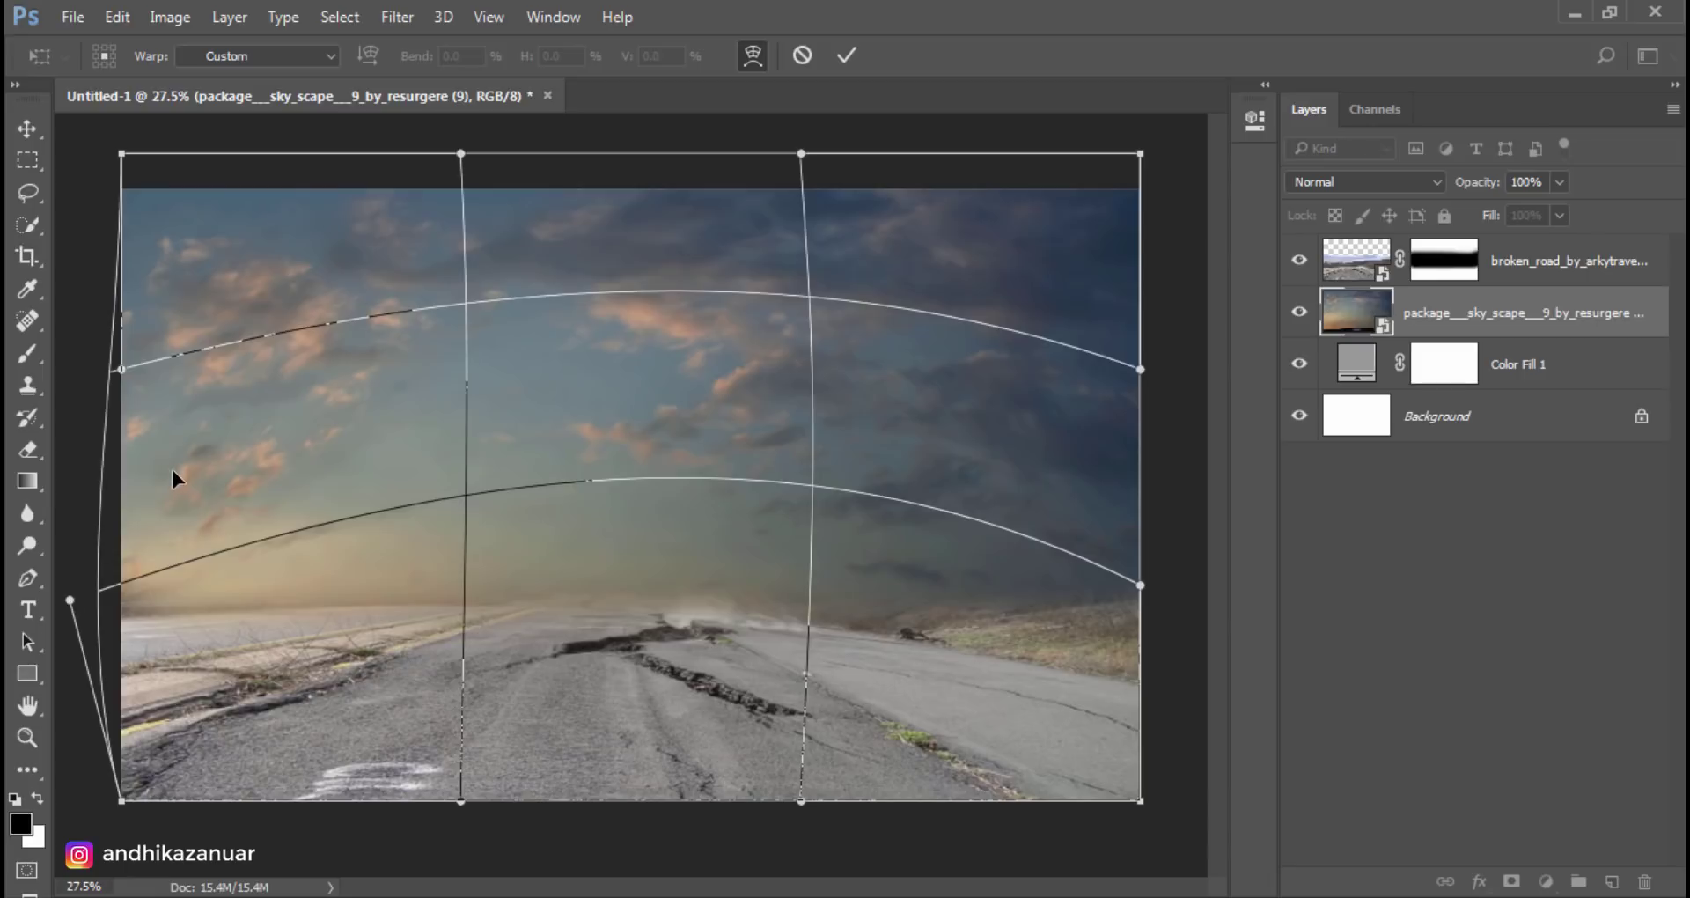
left_click_drag(968, 561, 982, 561)
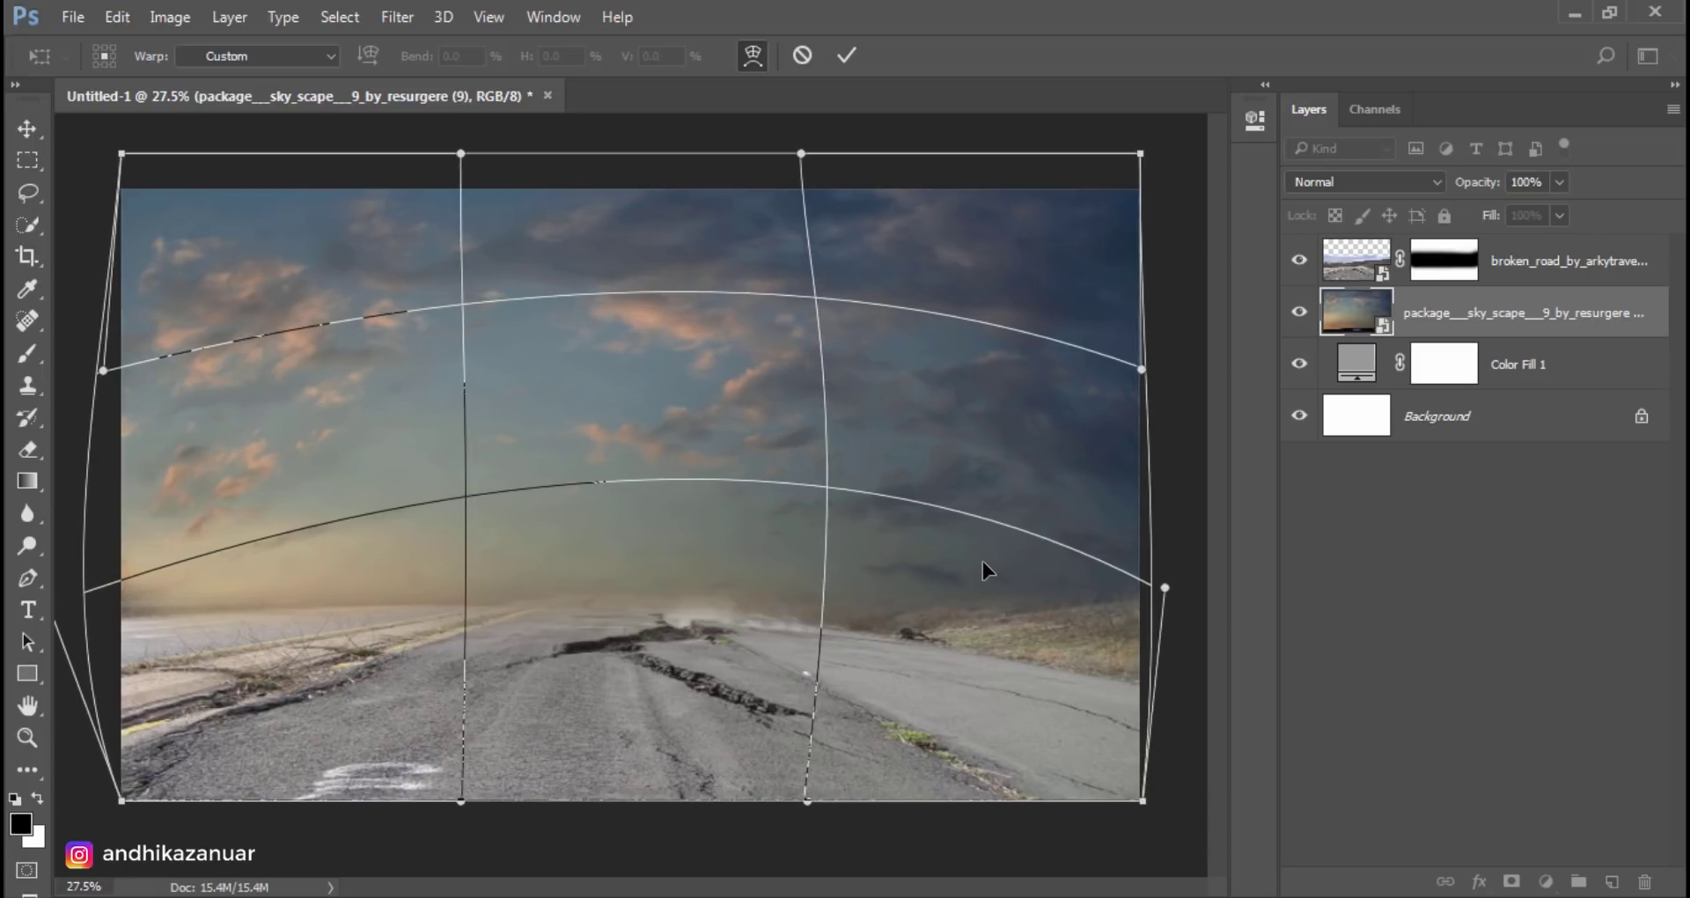
left_click(846, 56)
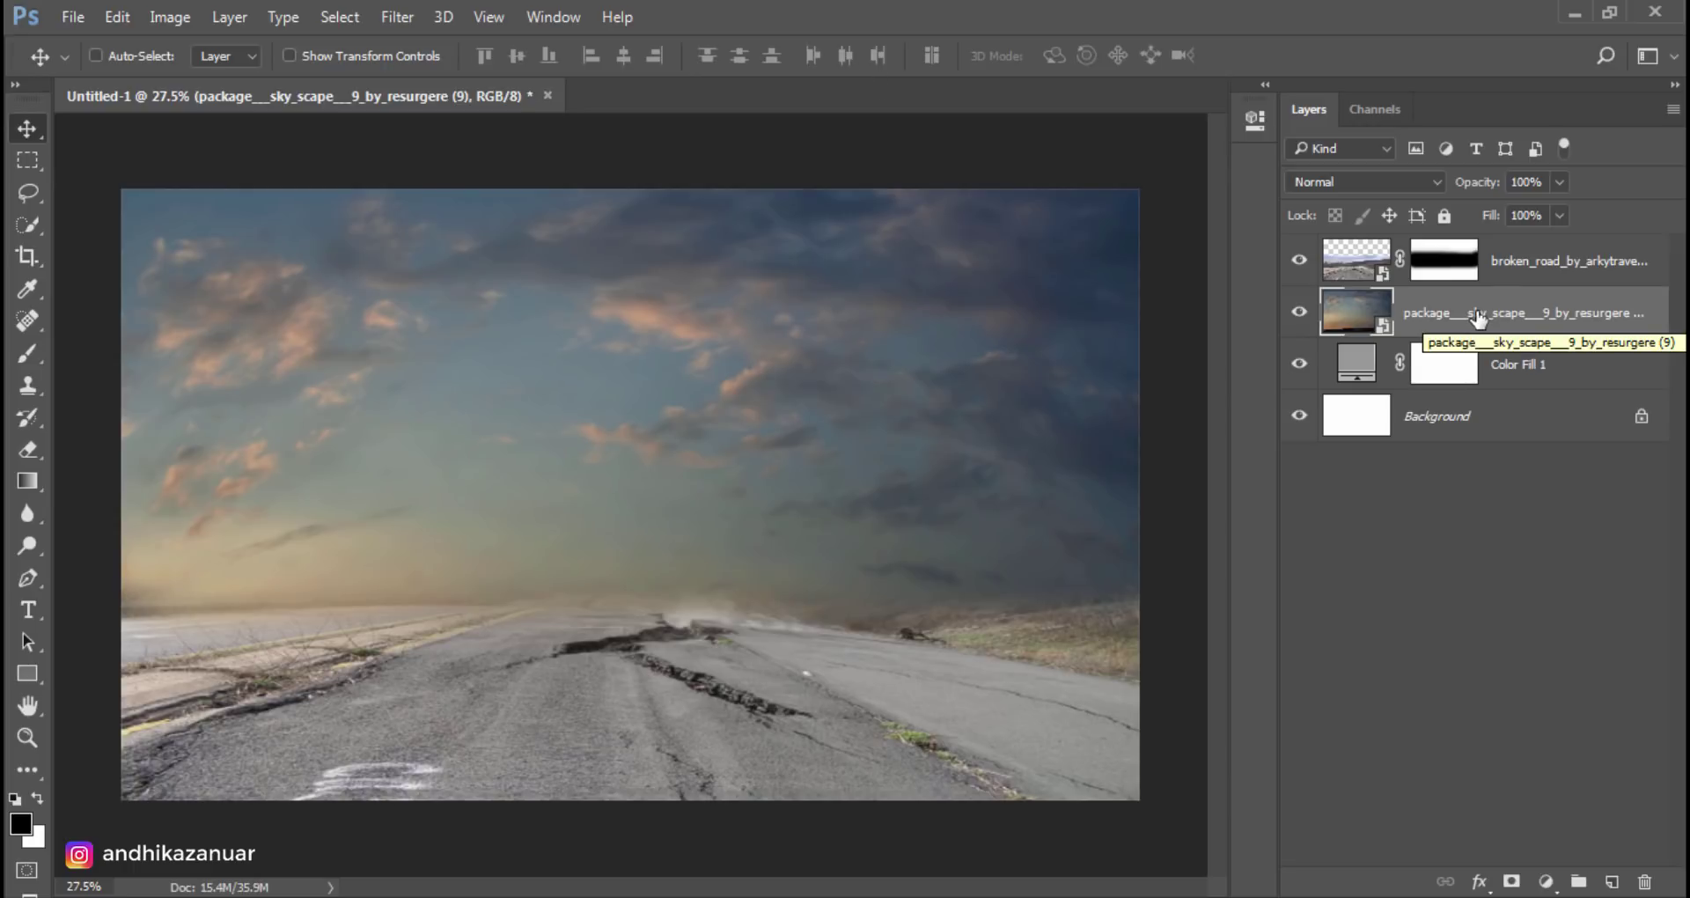
Step: Set the sky layer's opacity to 90%
left_click(1559, 181)
left_click_drag(1558, 207, 1549, 211)
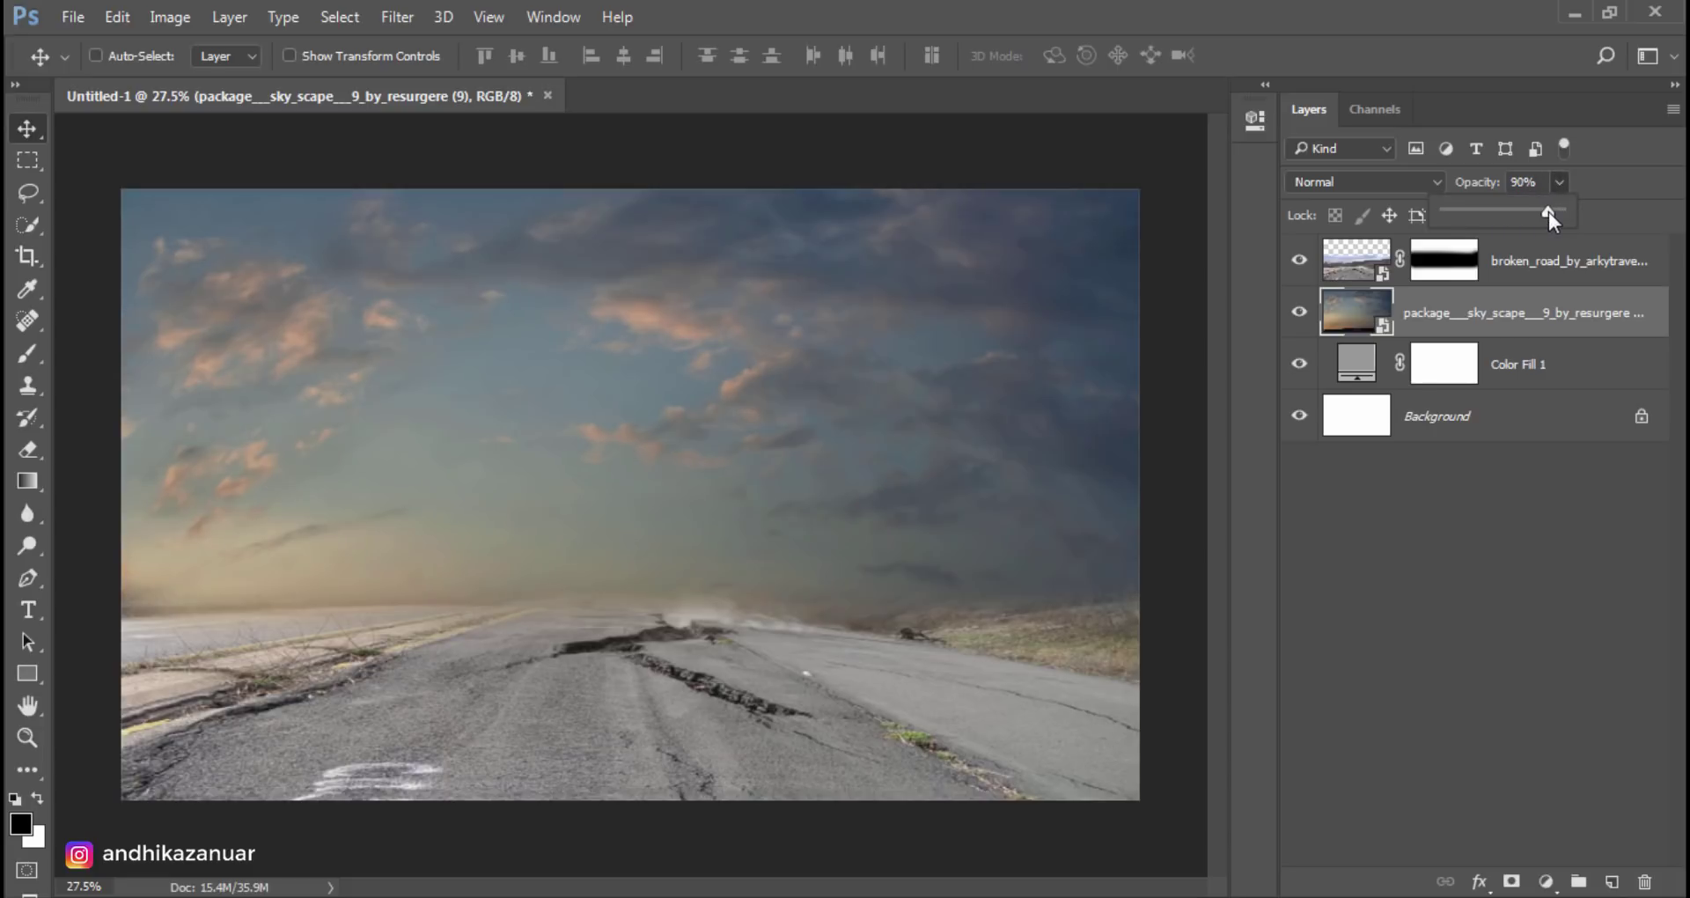
left_click(1463, 315)
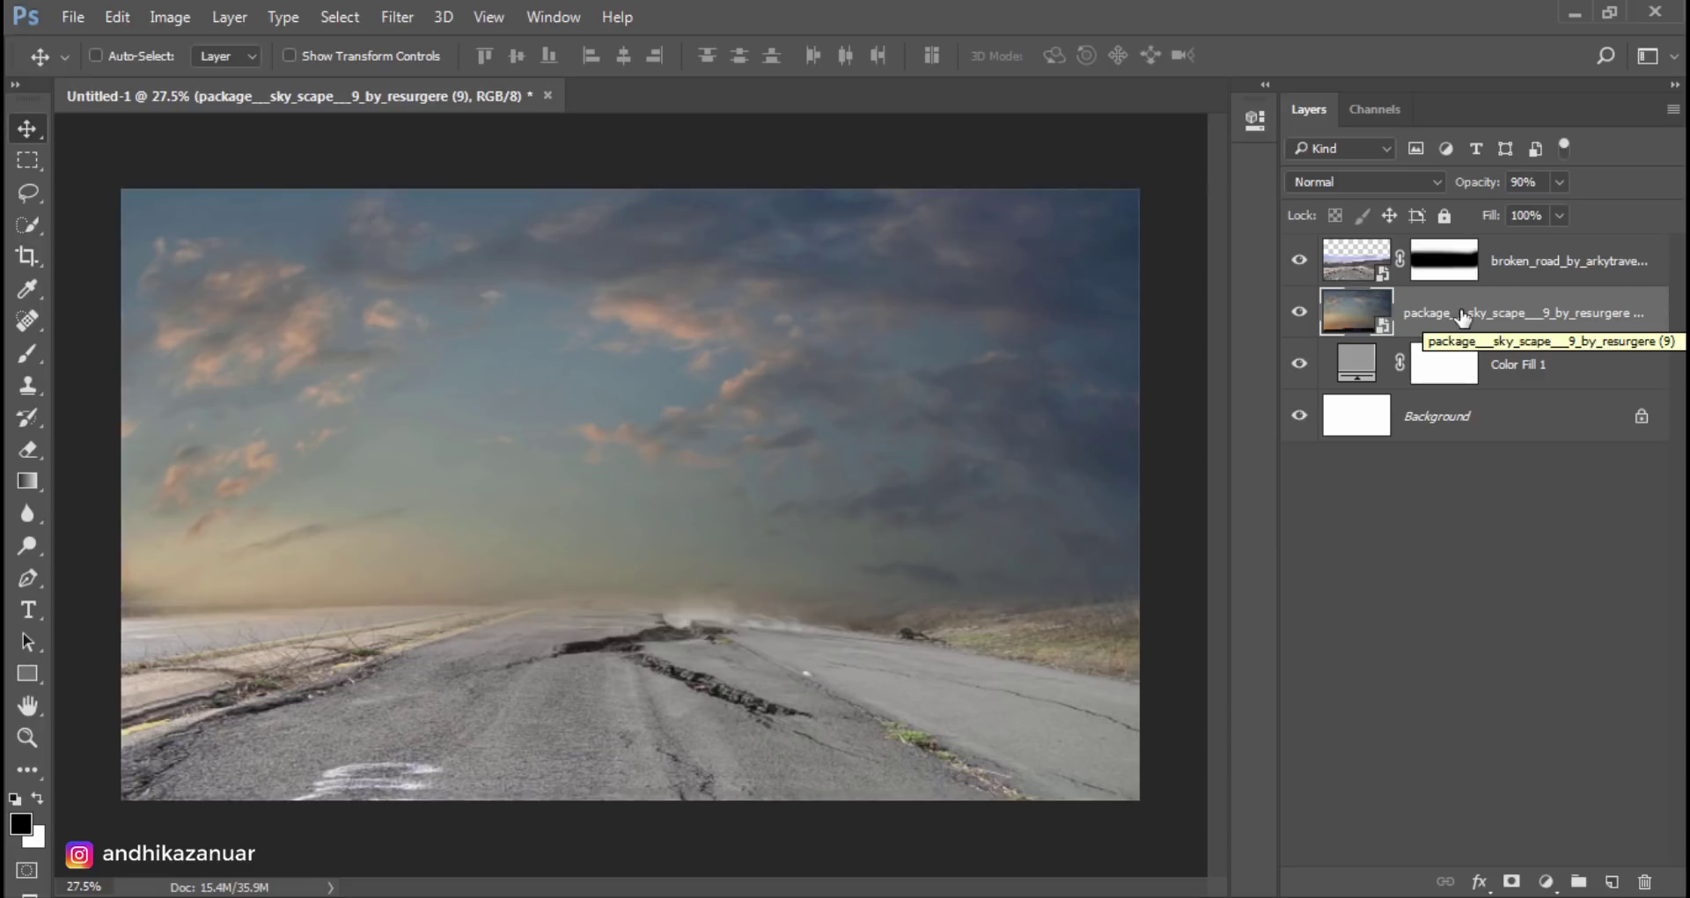
Step: Add a Hue/Saturation layer clipped to the road with saturation -31, then a new empty layer
left_click(1505, 263)
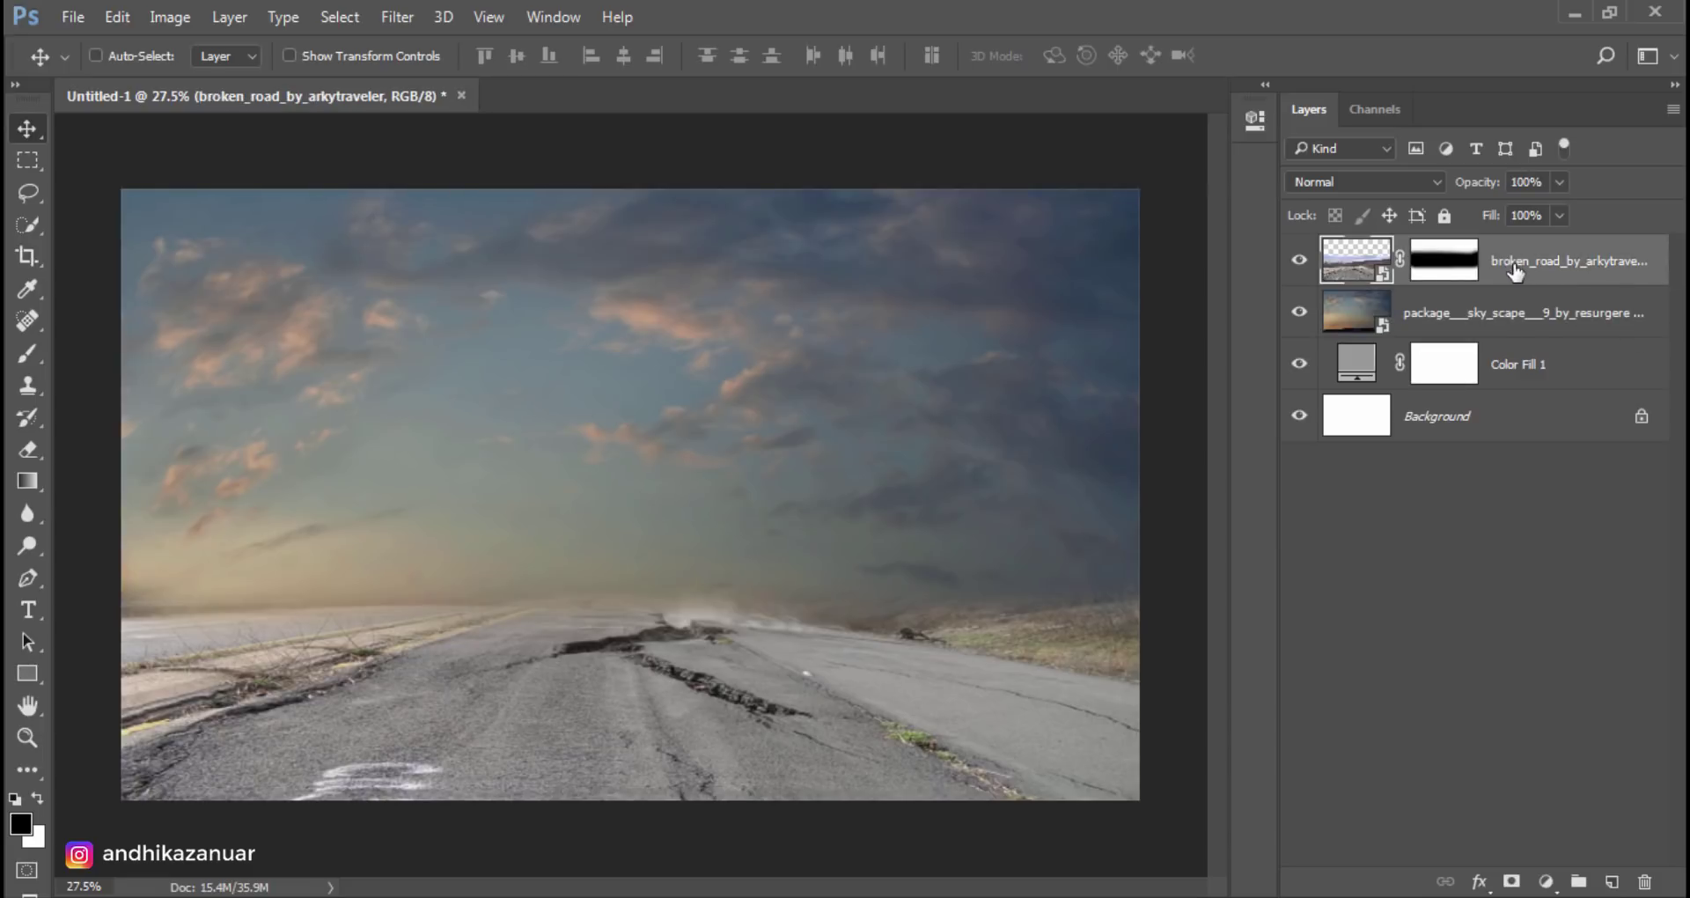
left_click(1546, 881)
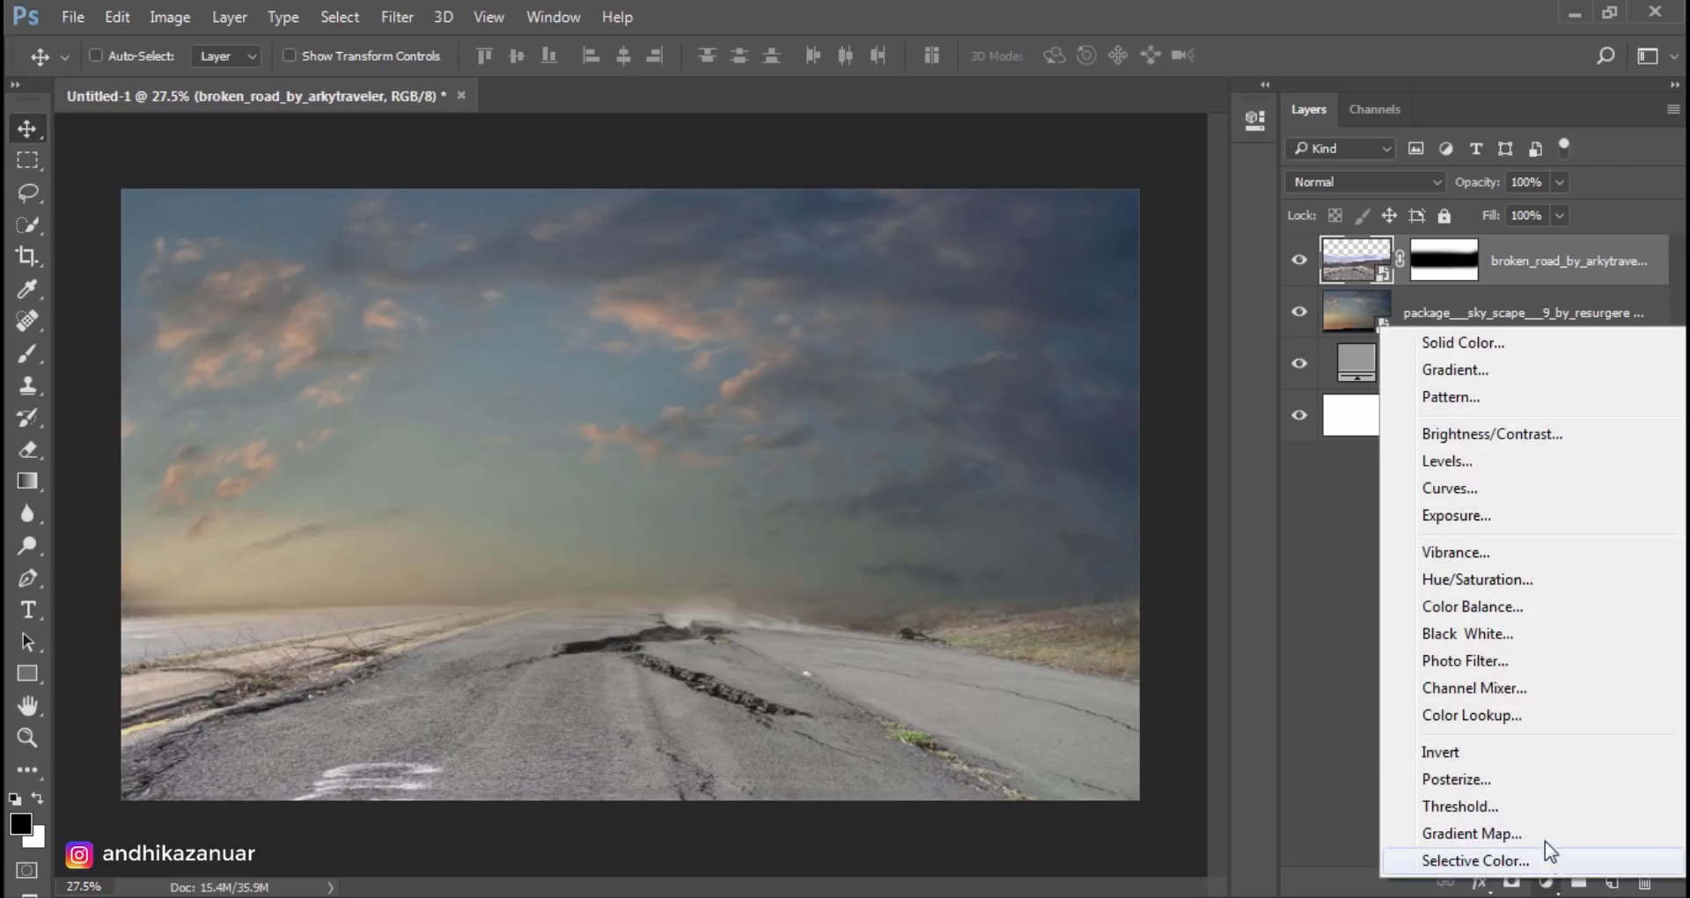
left_click(1533, 581)
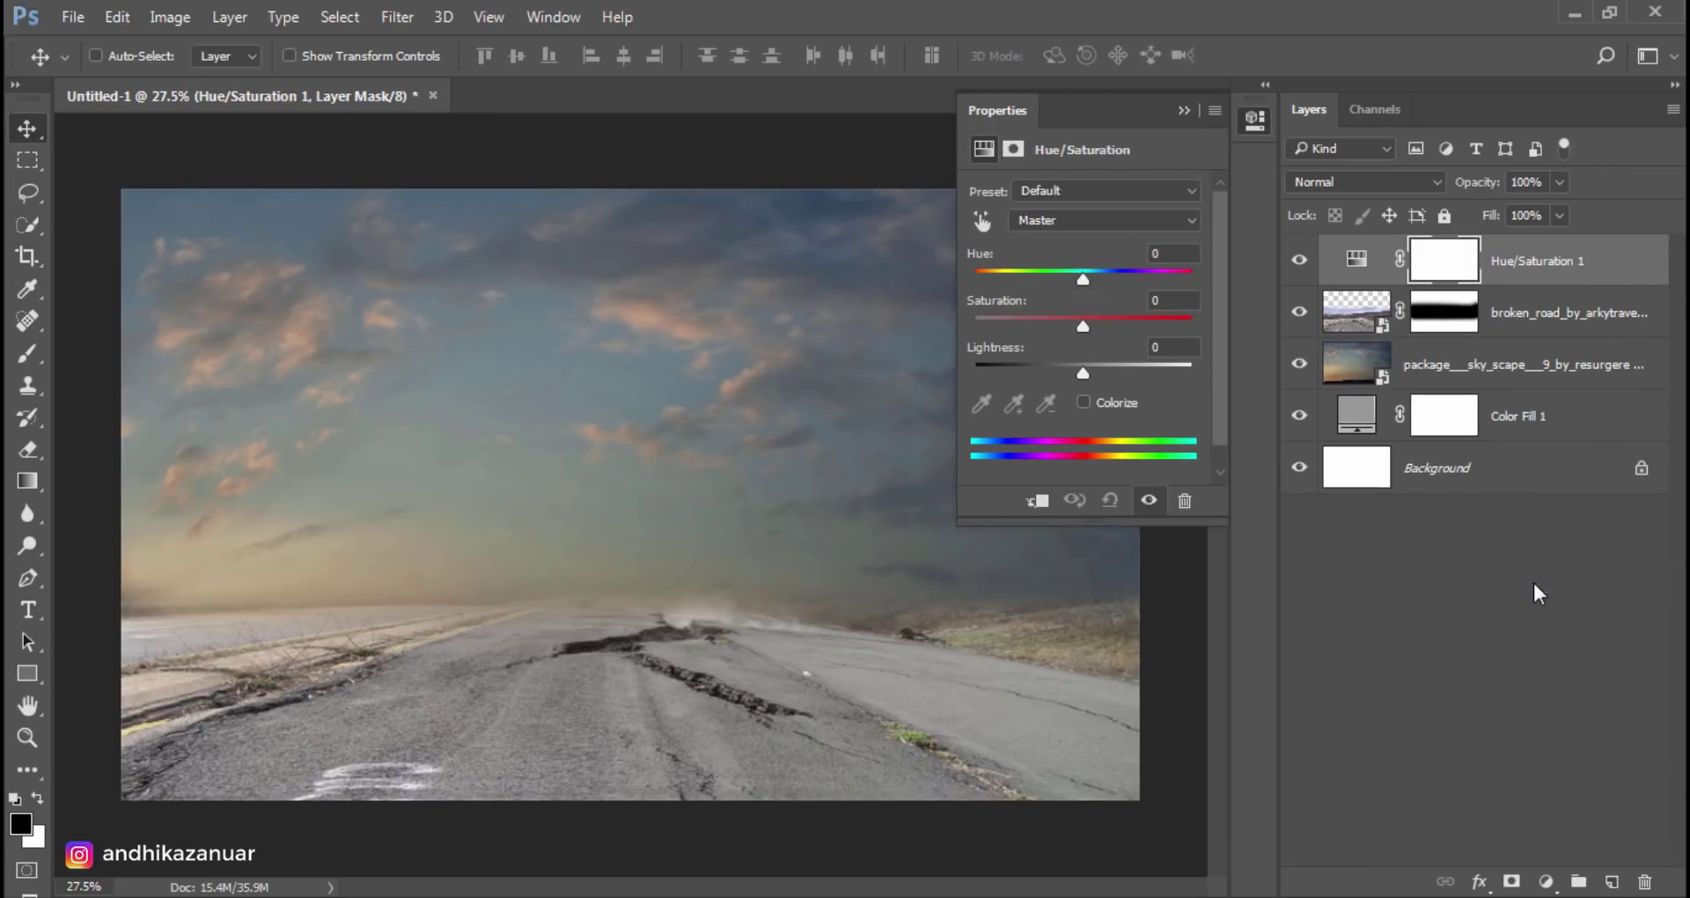
left_click(1037, 501)
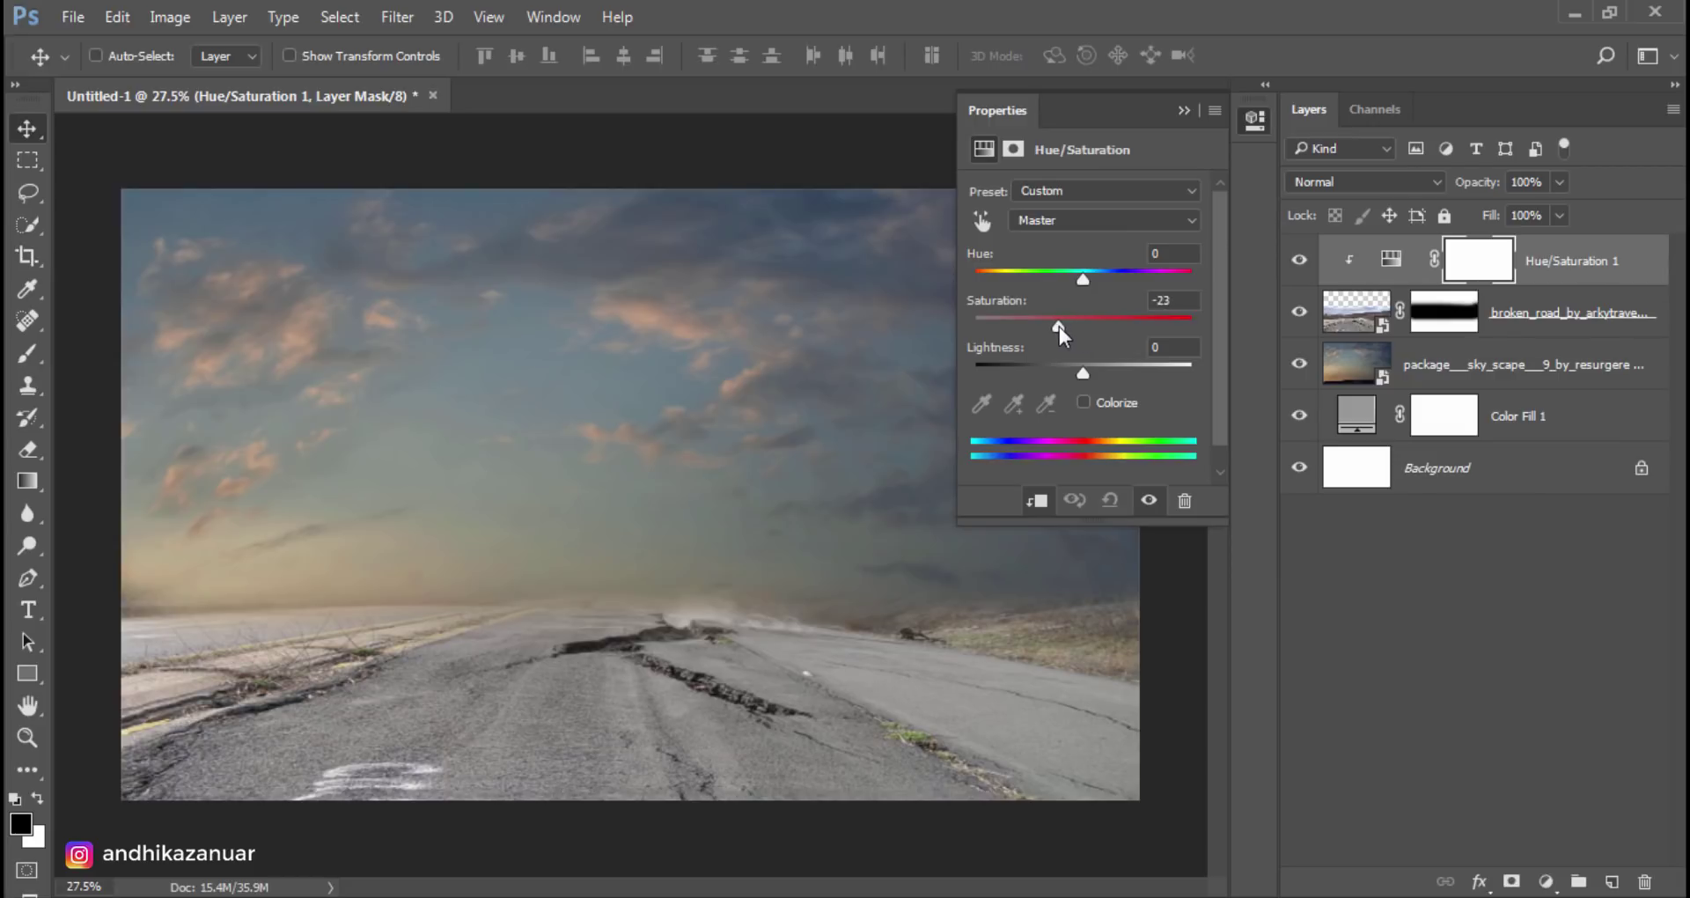
left_click_drag(1059, 326, 1041, 328)
left_click(1180, 109)
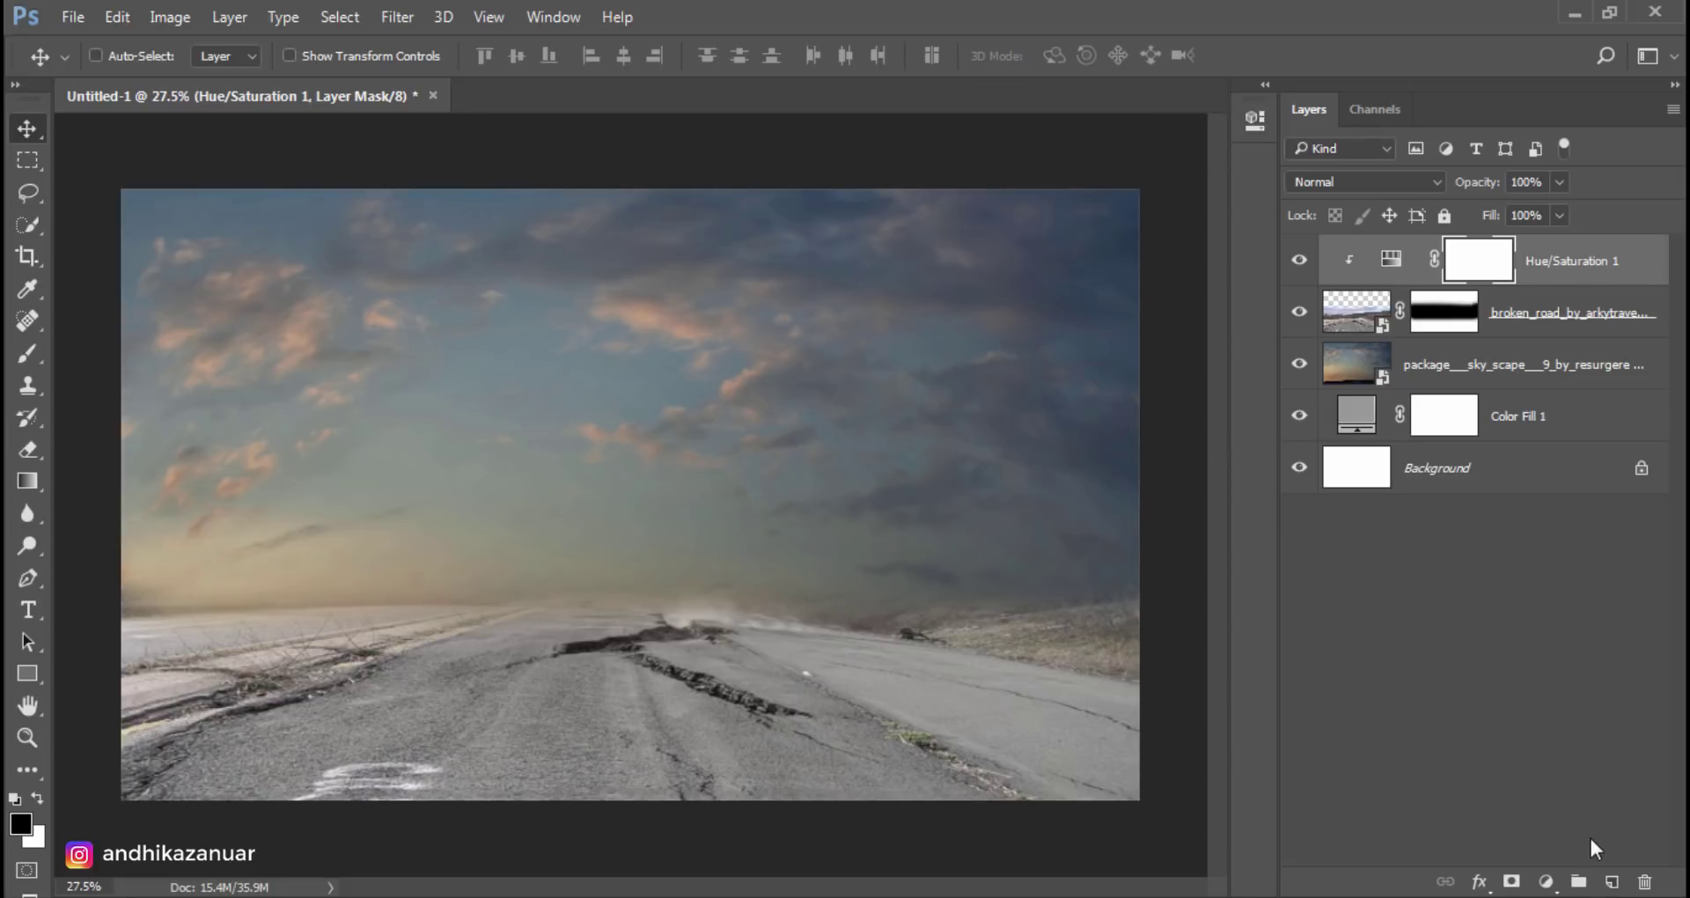
left_click(1612, 881)
Step: Clip Layer 1 to the layers below and draw a gradient darkening the road from the bottom
right_click(1470, 265)
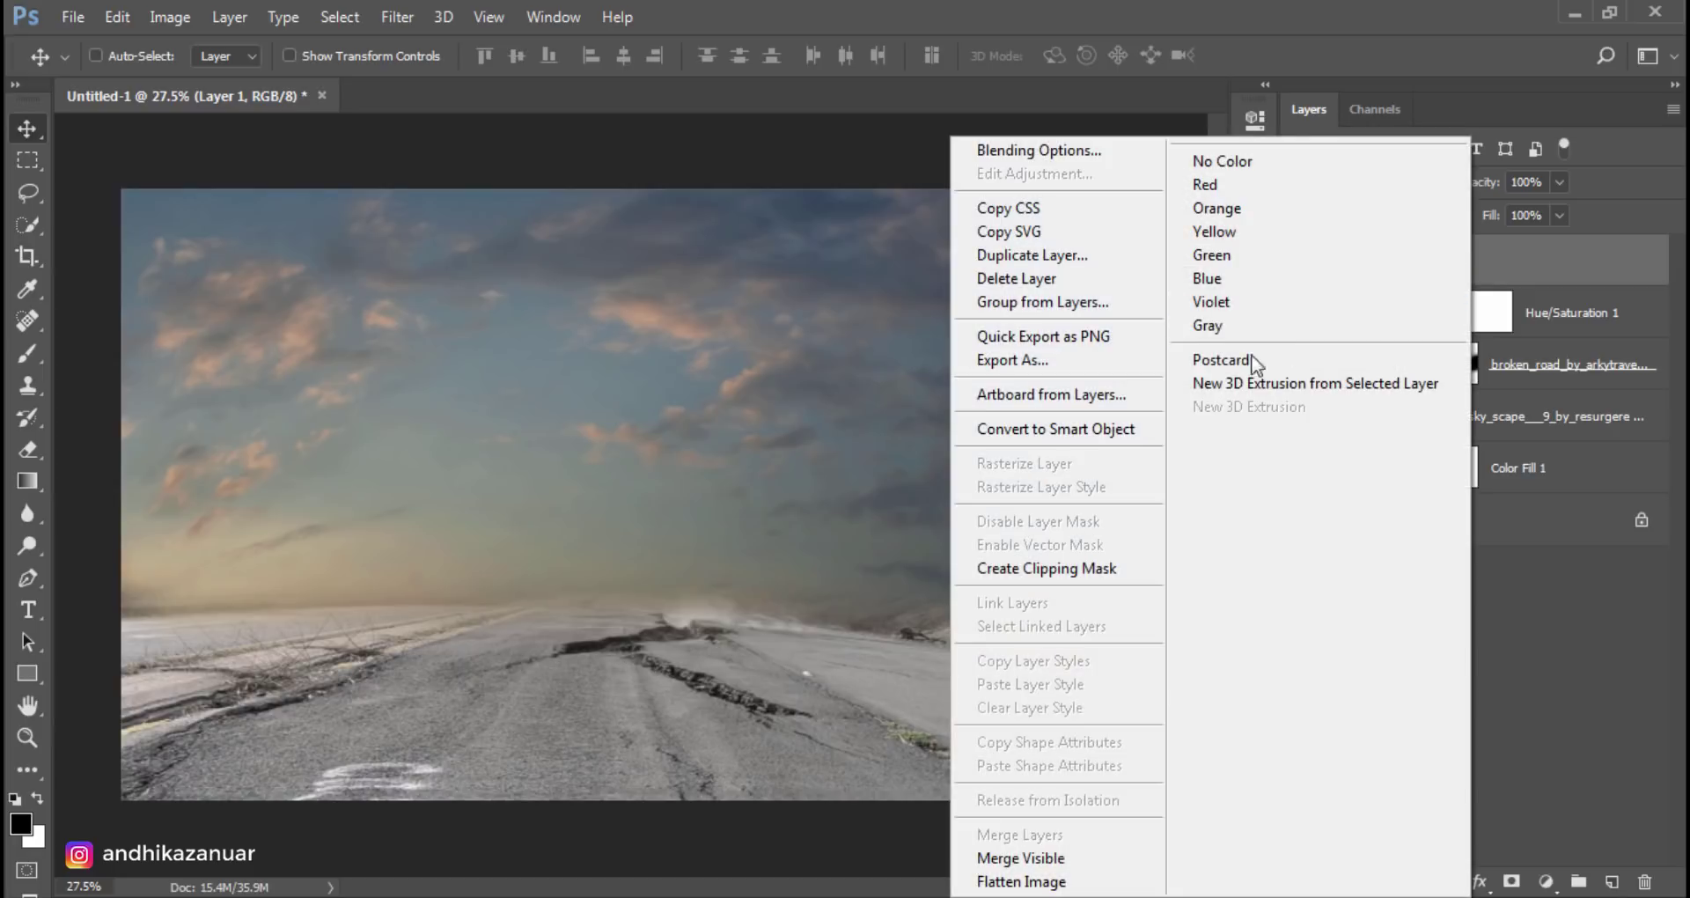
left_click(1048, 568)
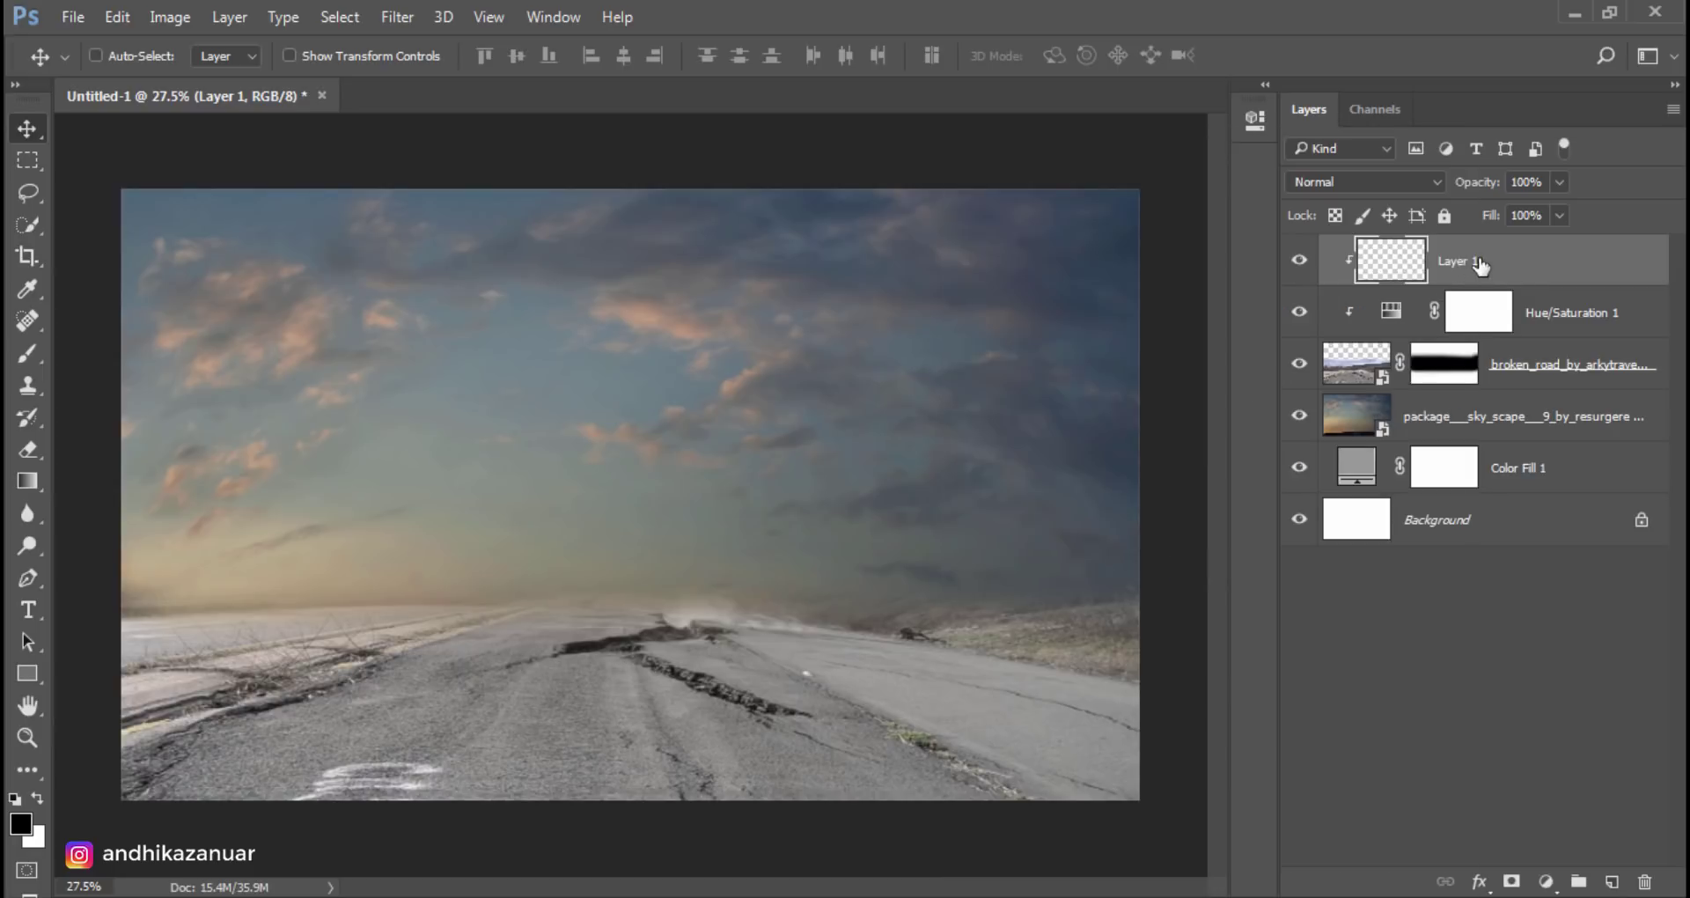
left_click(33, 484)
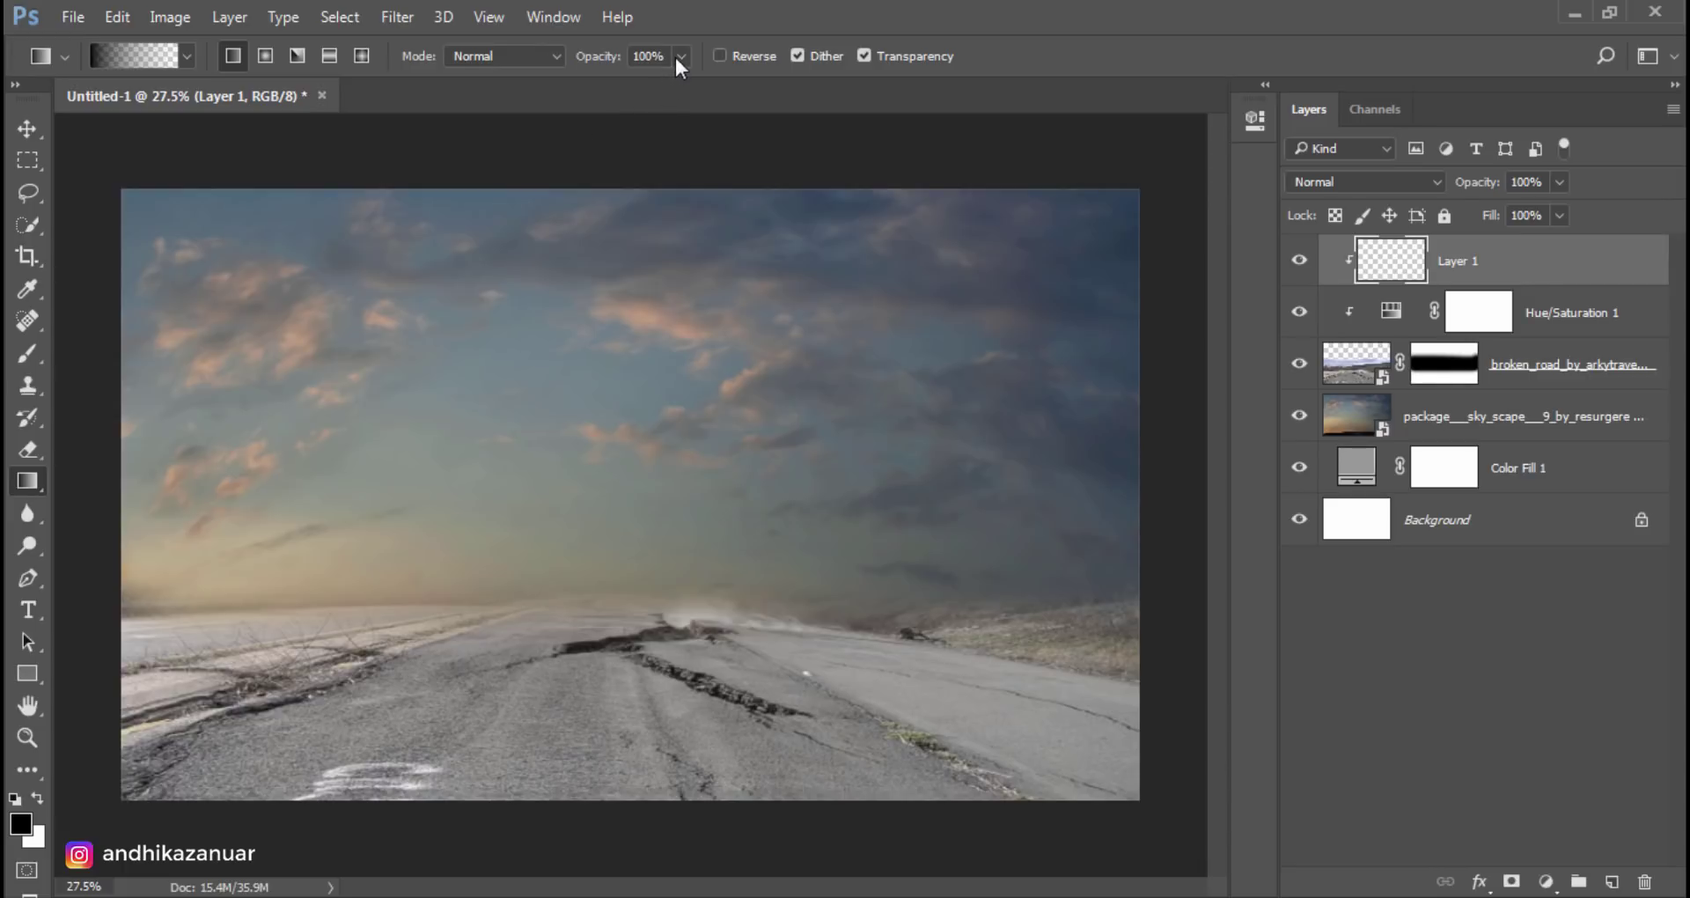
left_click(187, 55)
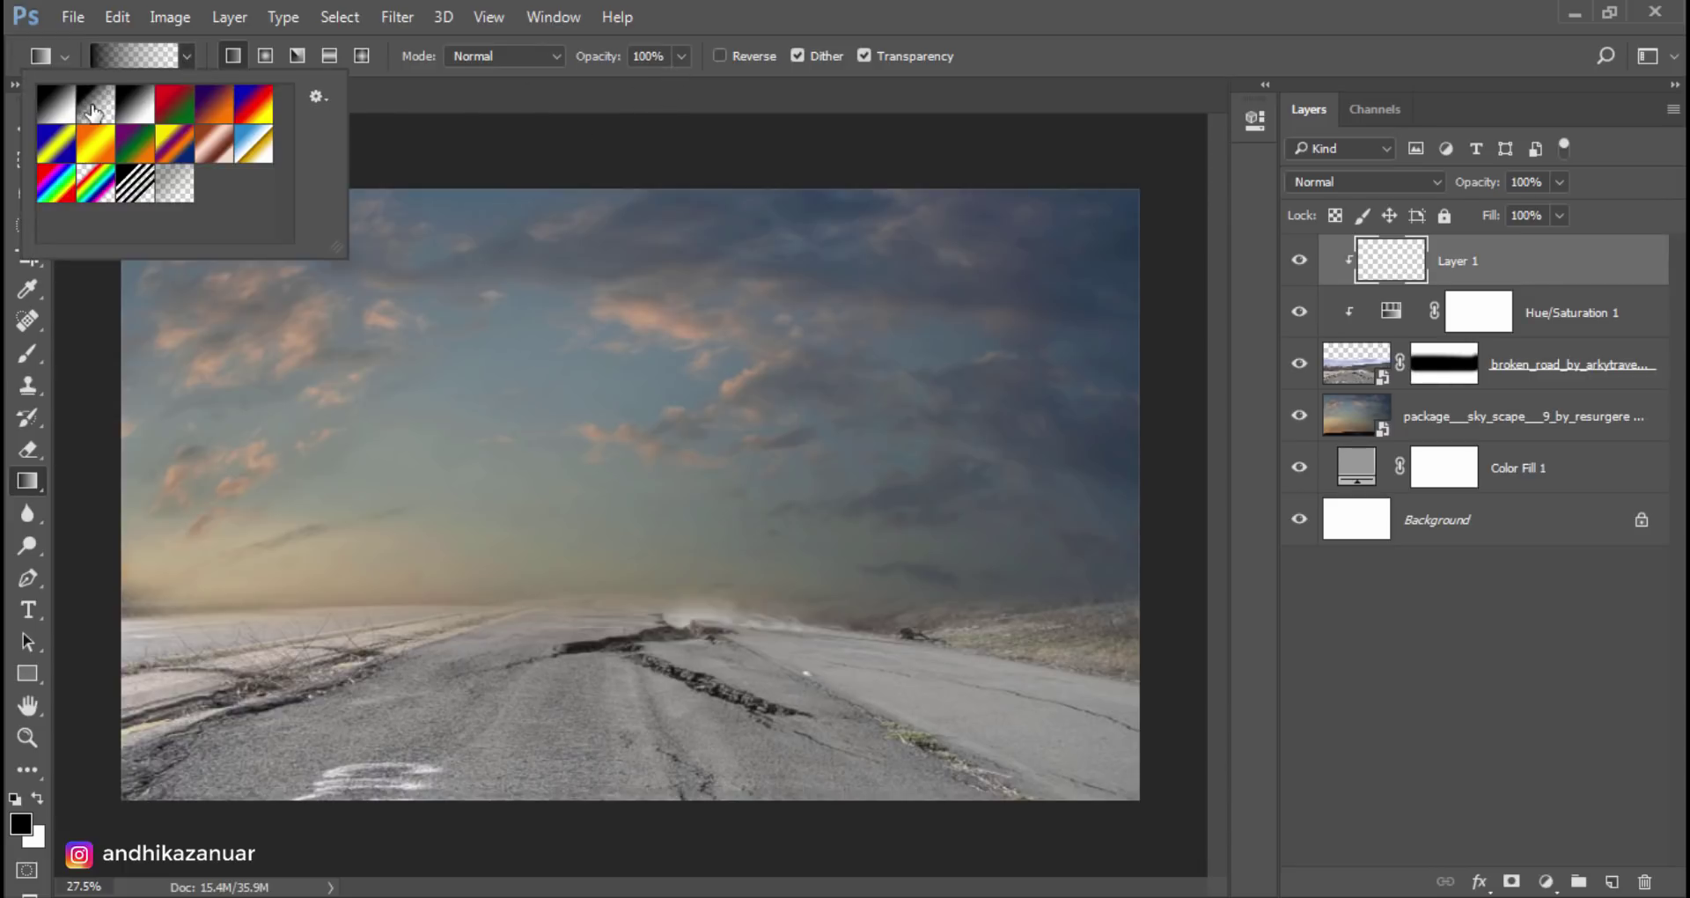
left_click(974, 55)
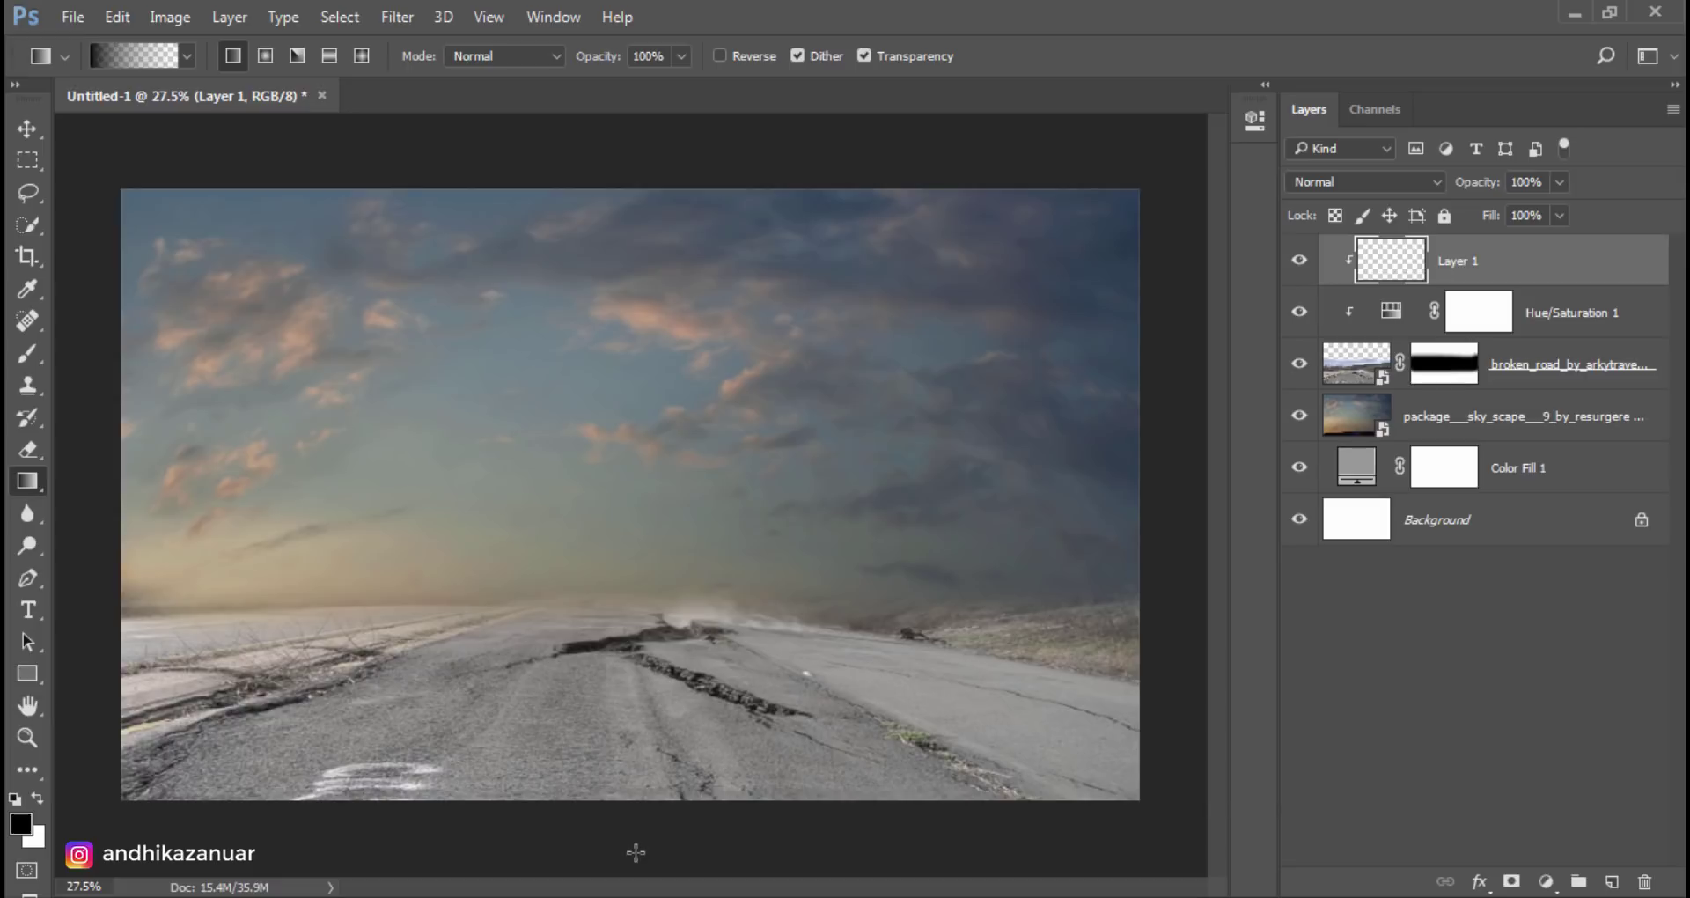
left_click_drag(633, 851, 635, 639)
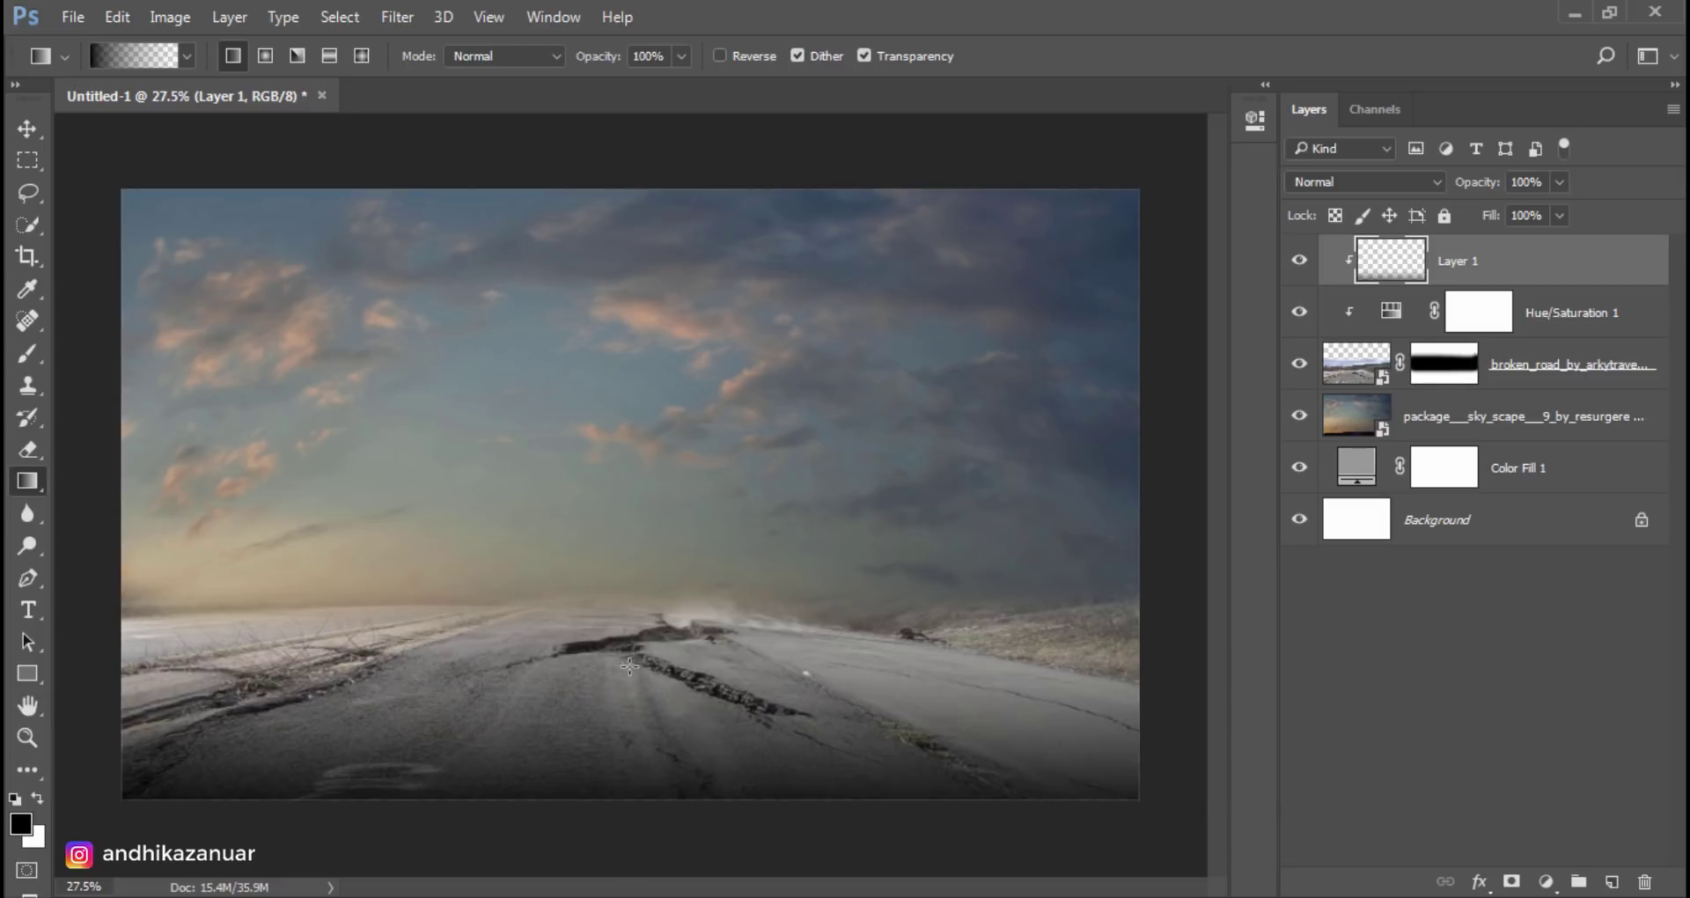
Step: Set Layer 1 to Soft Light at 51% opacity and toggle its visibility to compare
left_click(27, 129)
left_click(1338, 182)
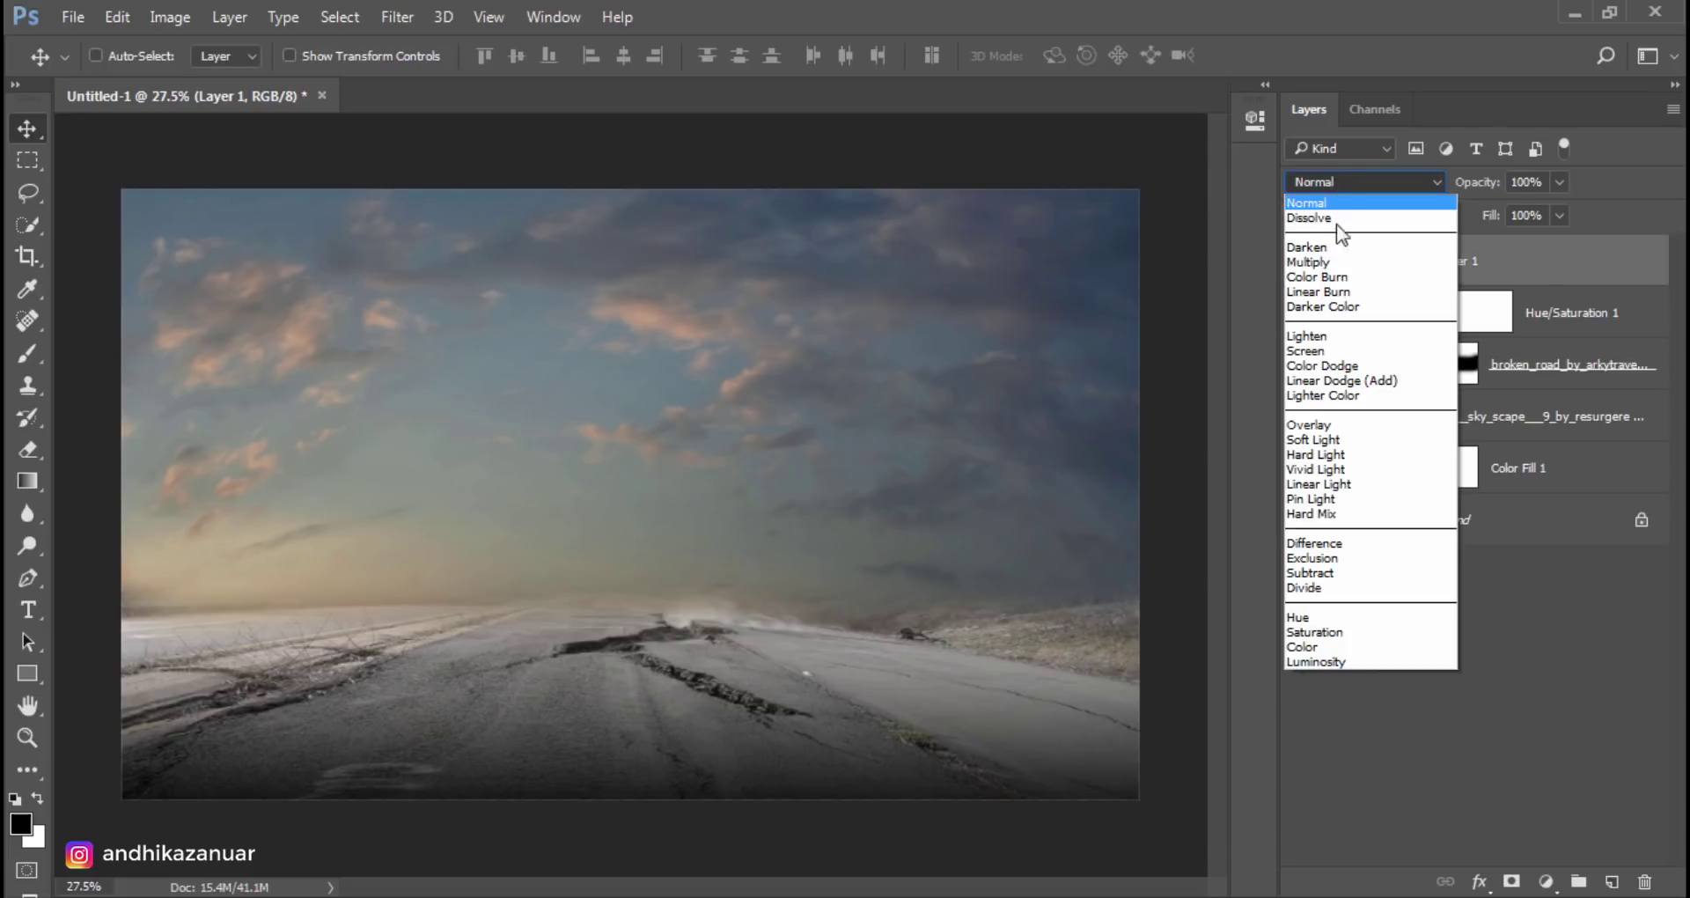
left_click(1338, 443)
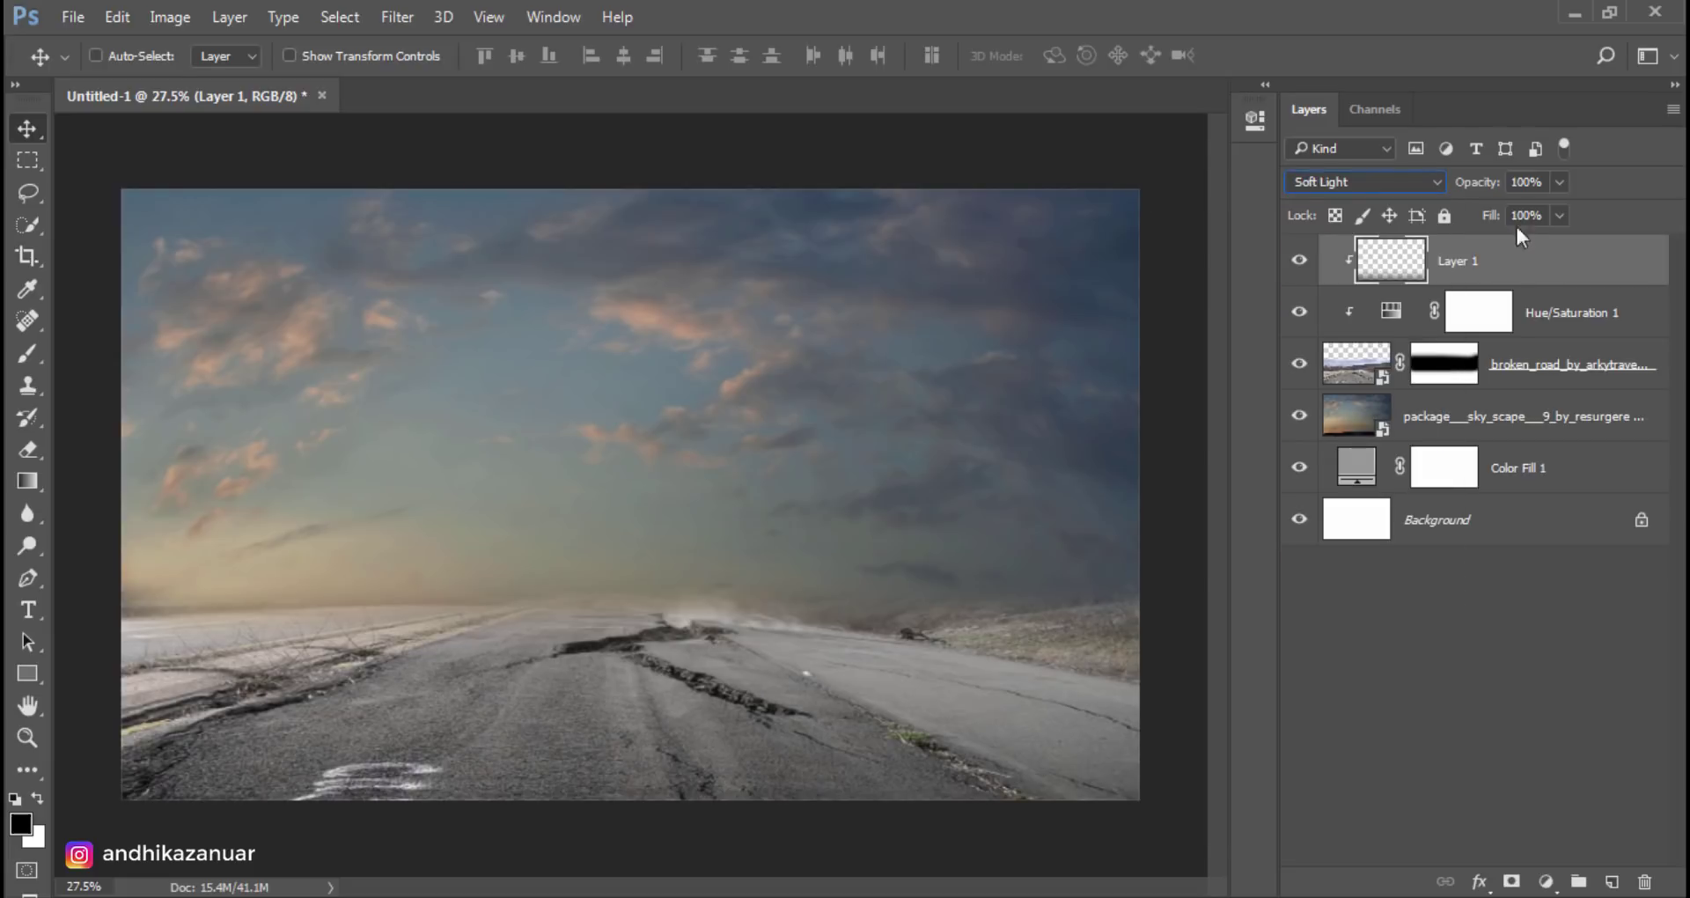
left_click(1560, 181)
left_click_drag(1514, 211, 1509, 211)
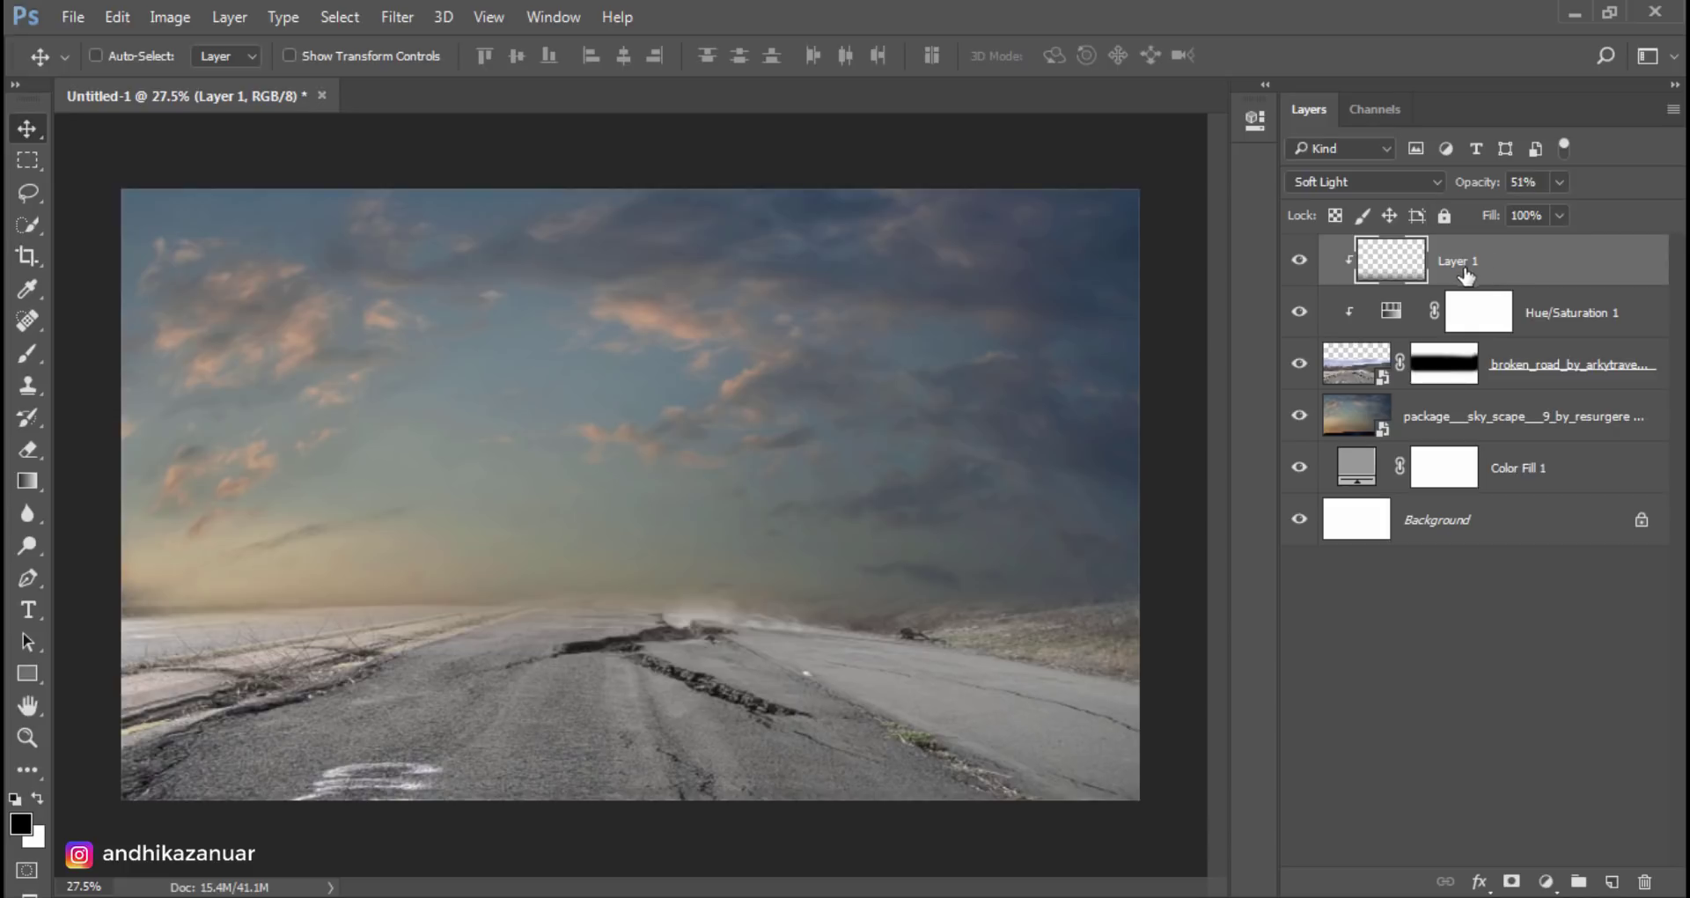
left_click(1300, 260)
left_click(1299, 261)
left_click(1546, 881)
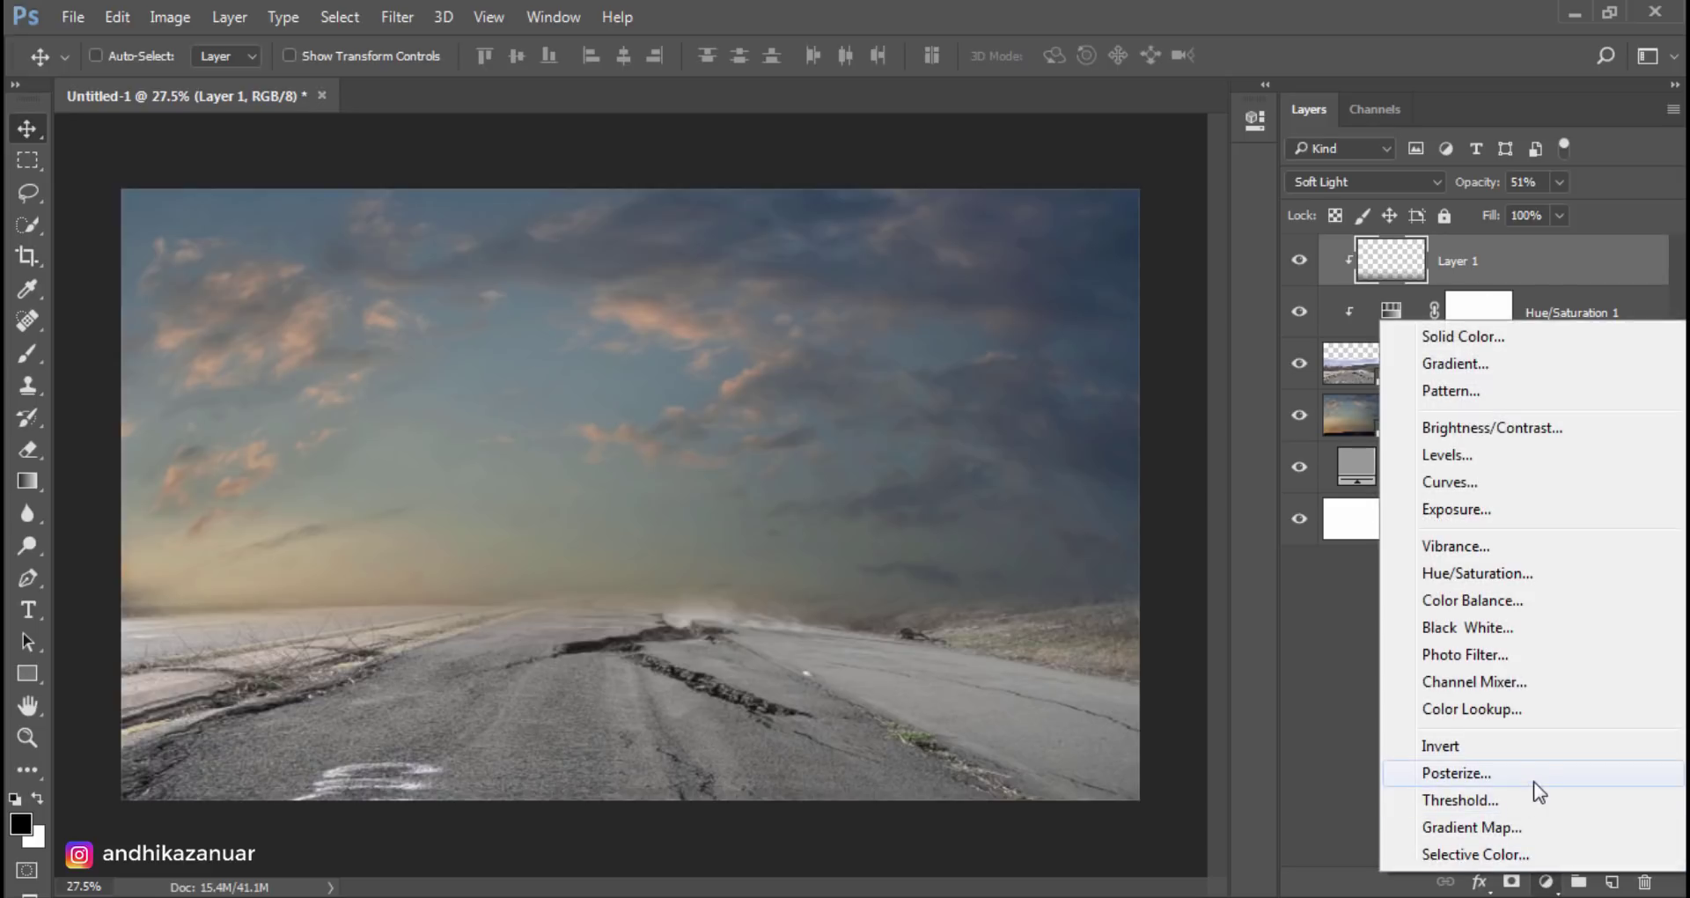
Step: Add a Brightness/Contrast adjustment clipped to Layer 1 with brightness -150
left_click(1536, 429)
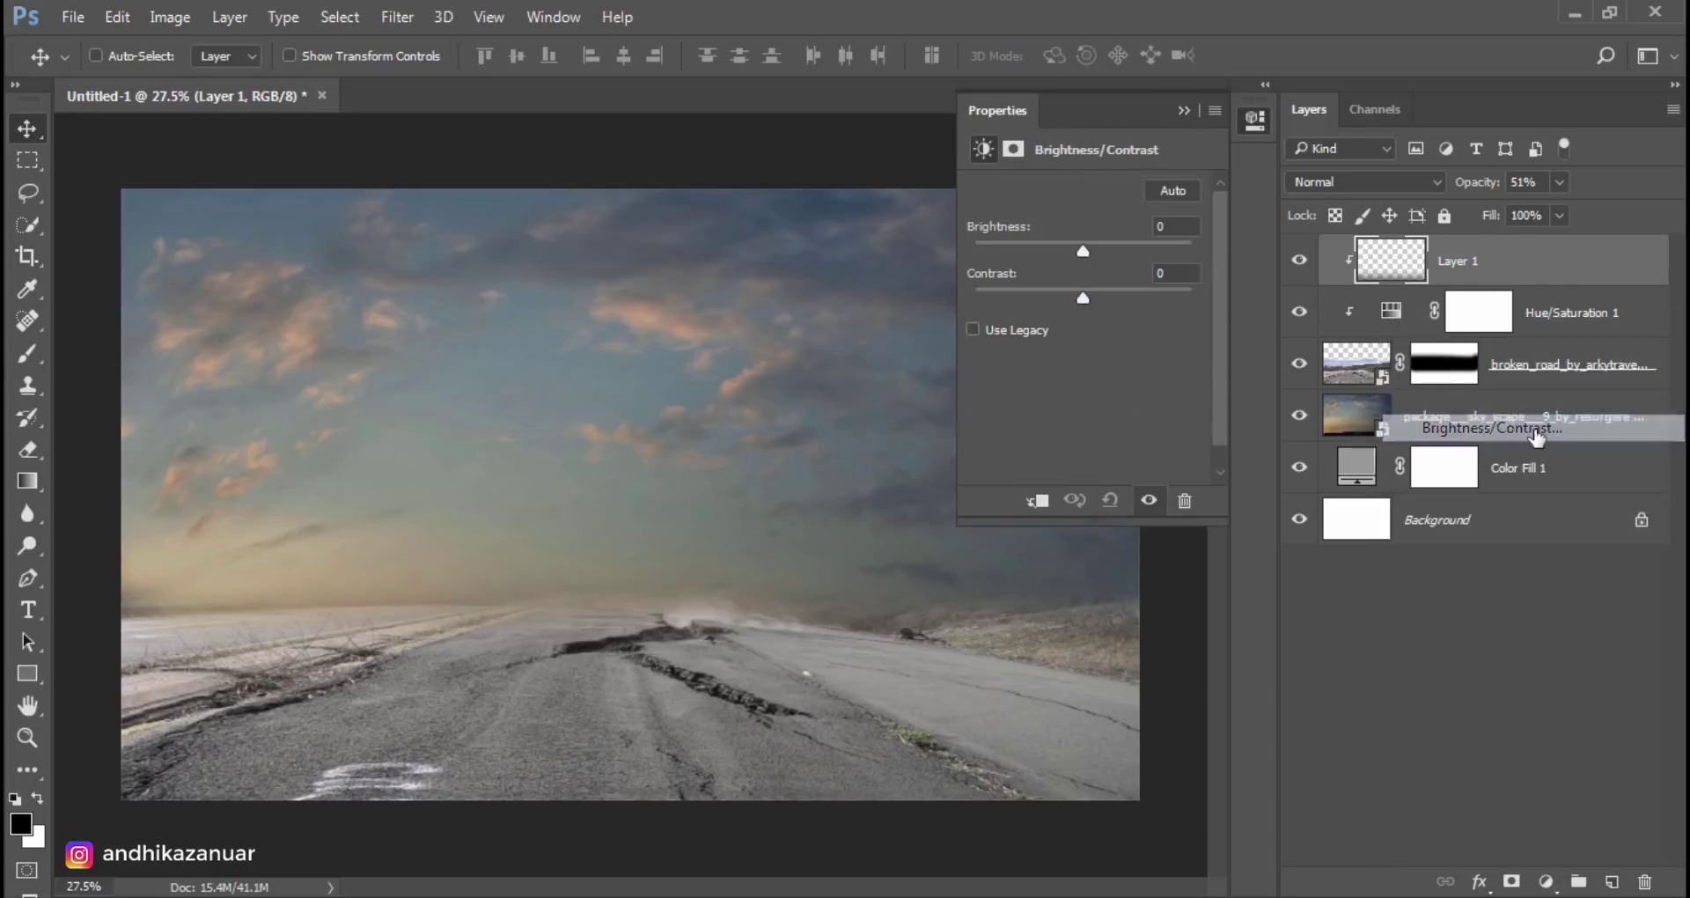
left_click(1037, 500)
left_click_drag(1080, 246, 963, 246)
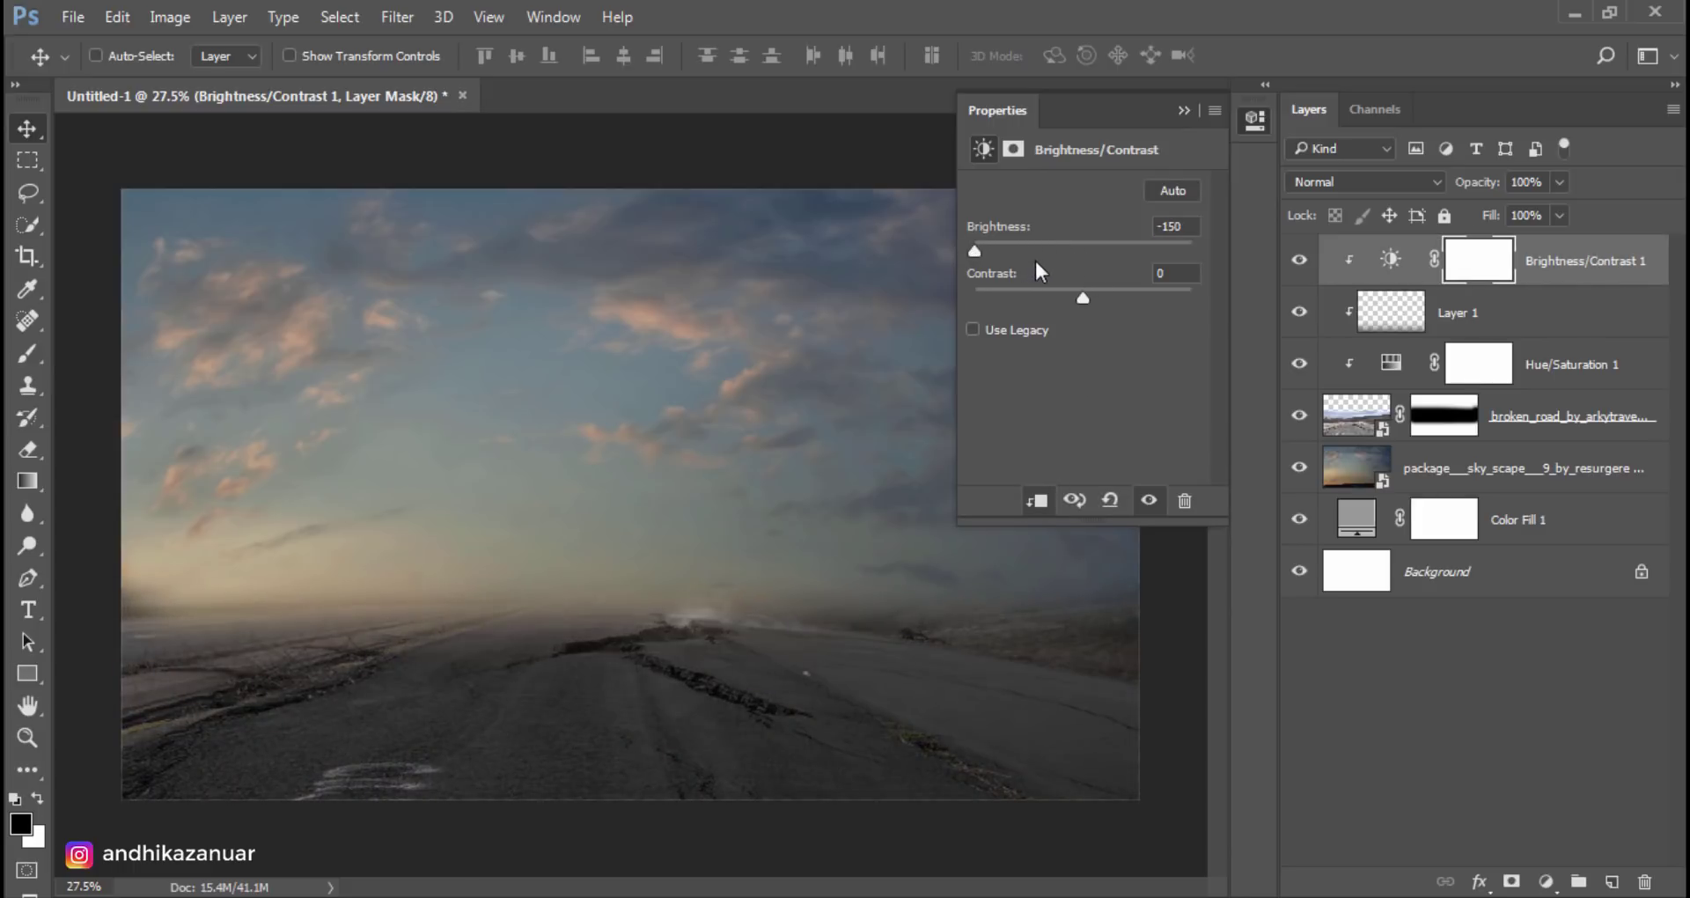
left_click(1180, 112)
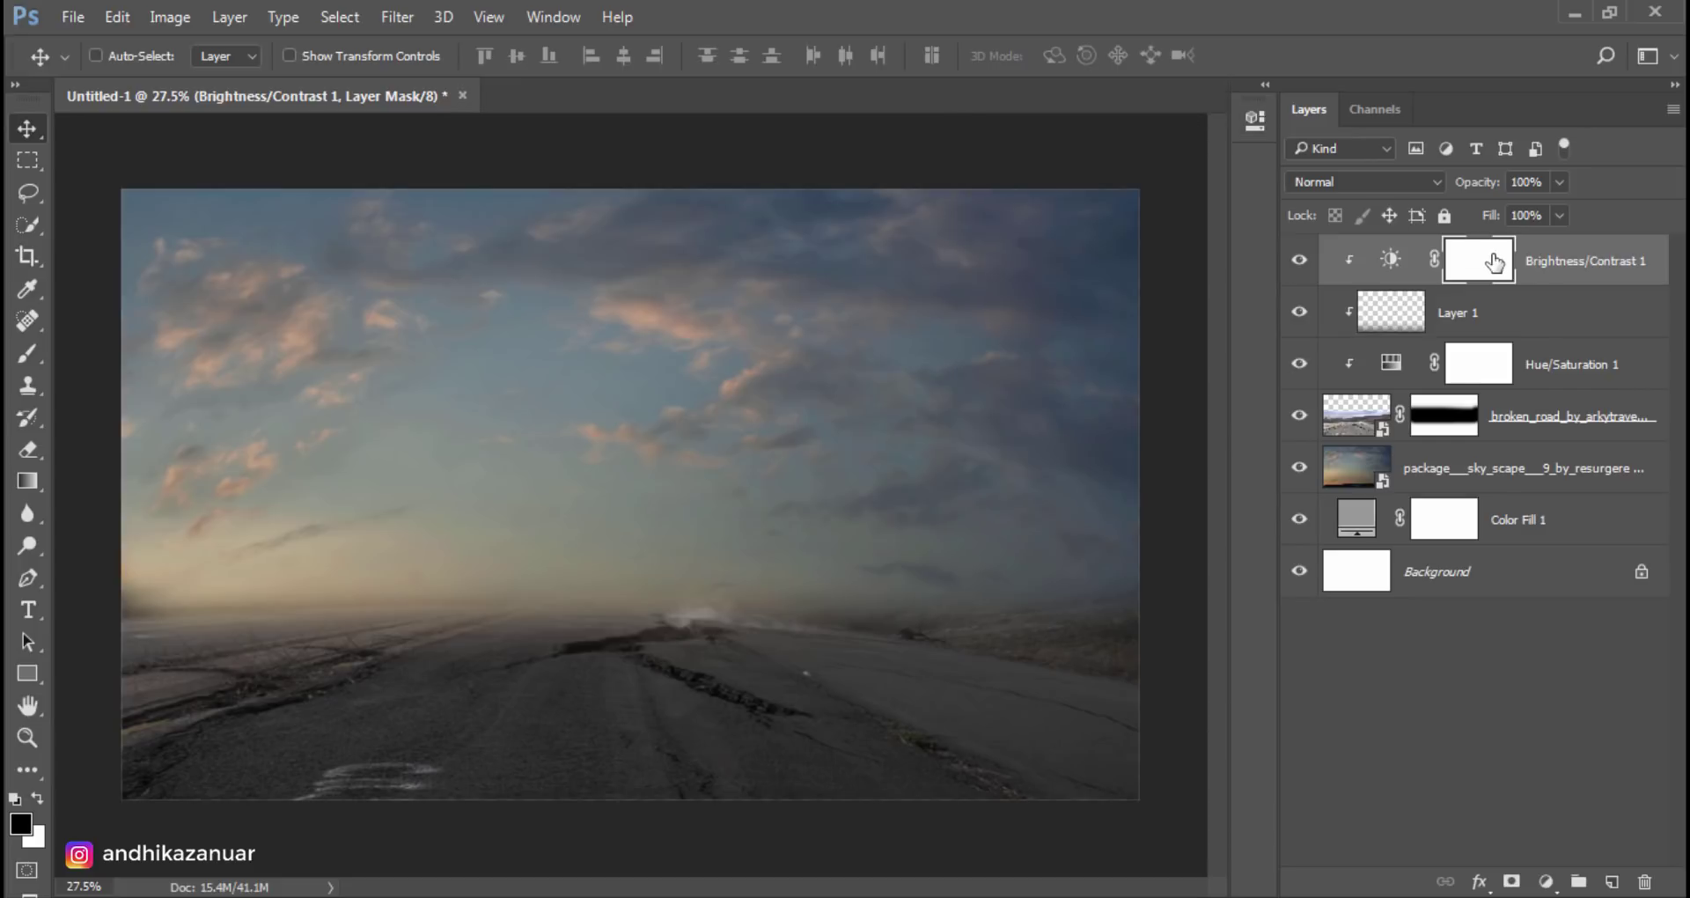
Step: Paint a soft 511 px black spot on the adjustment's mask at the road centre
left_click(27, 353)
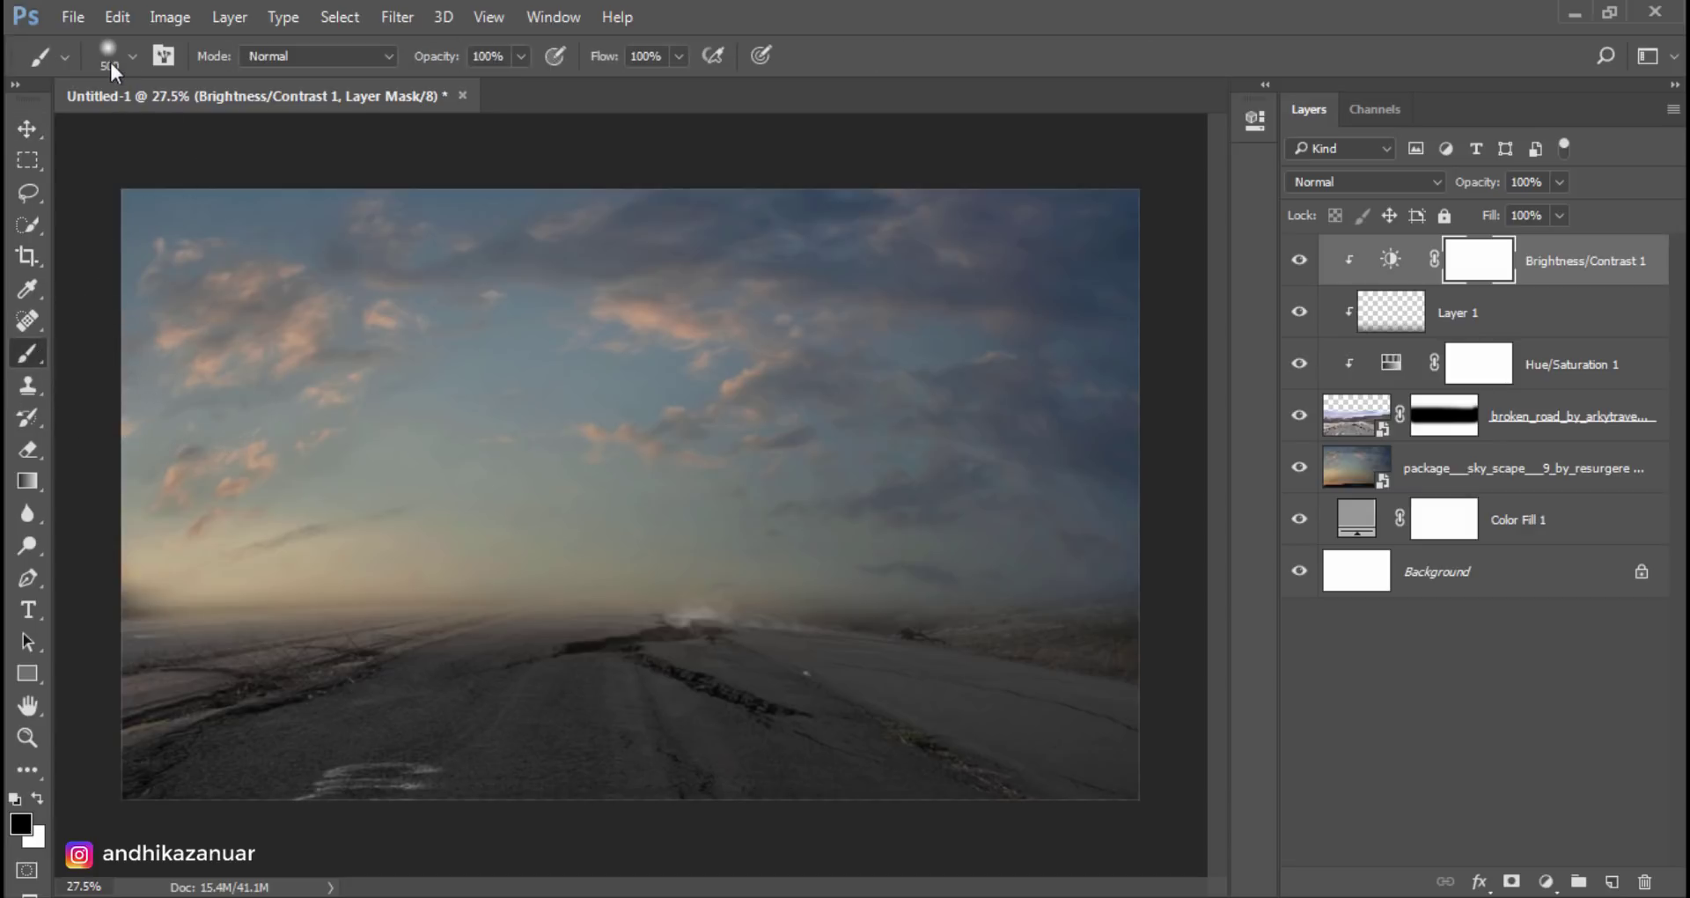
left_click(109, 55)
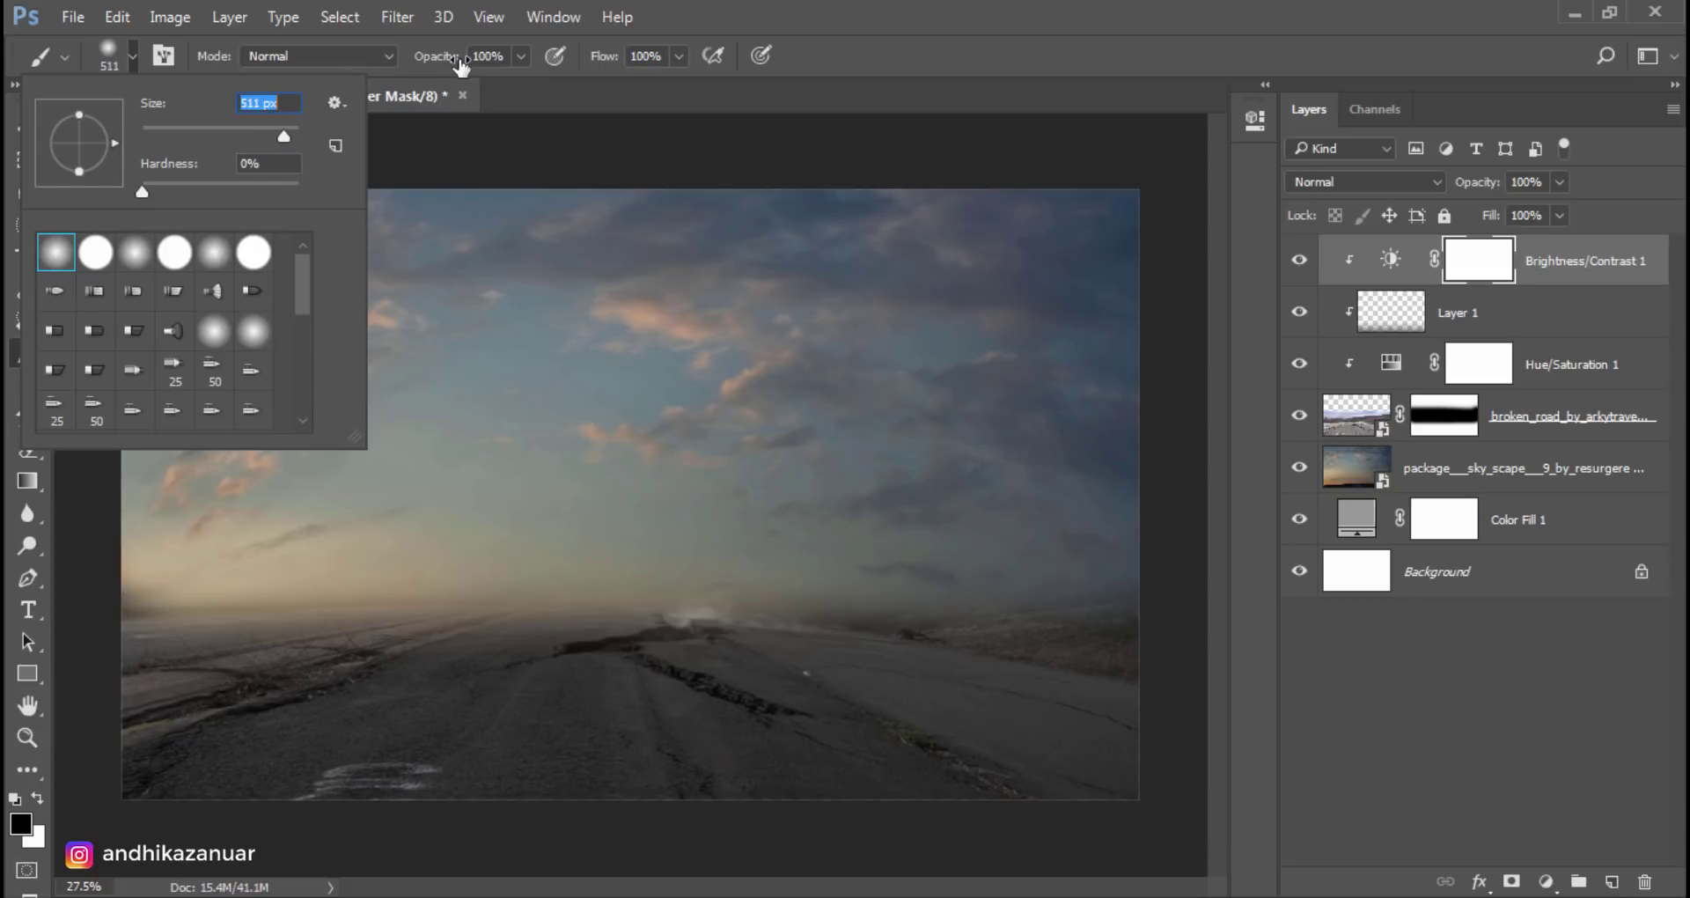
left_click(489, 56)
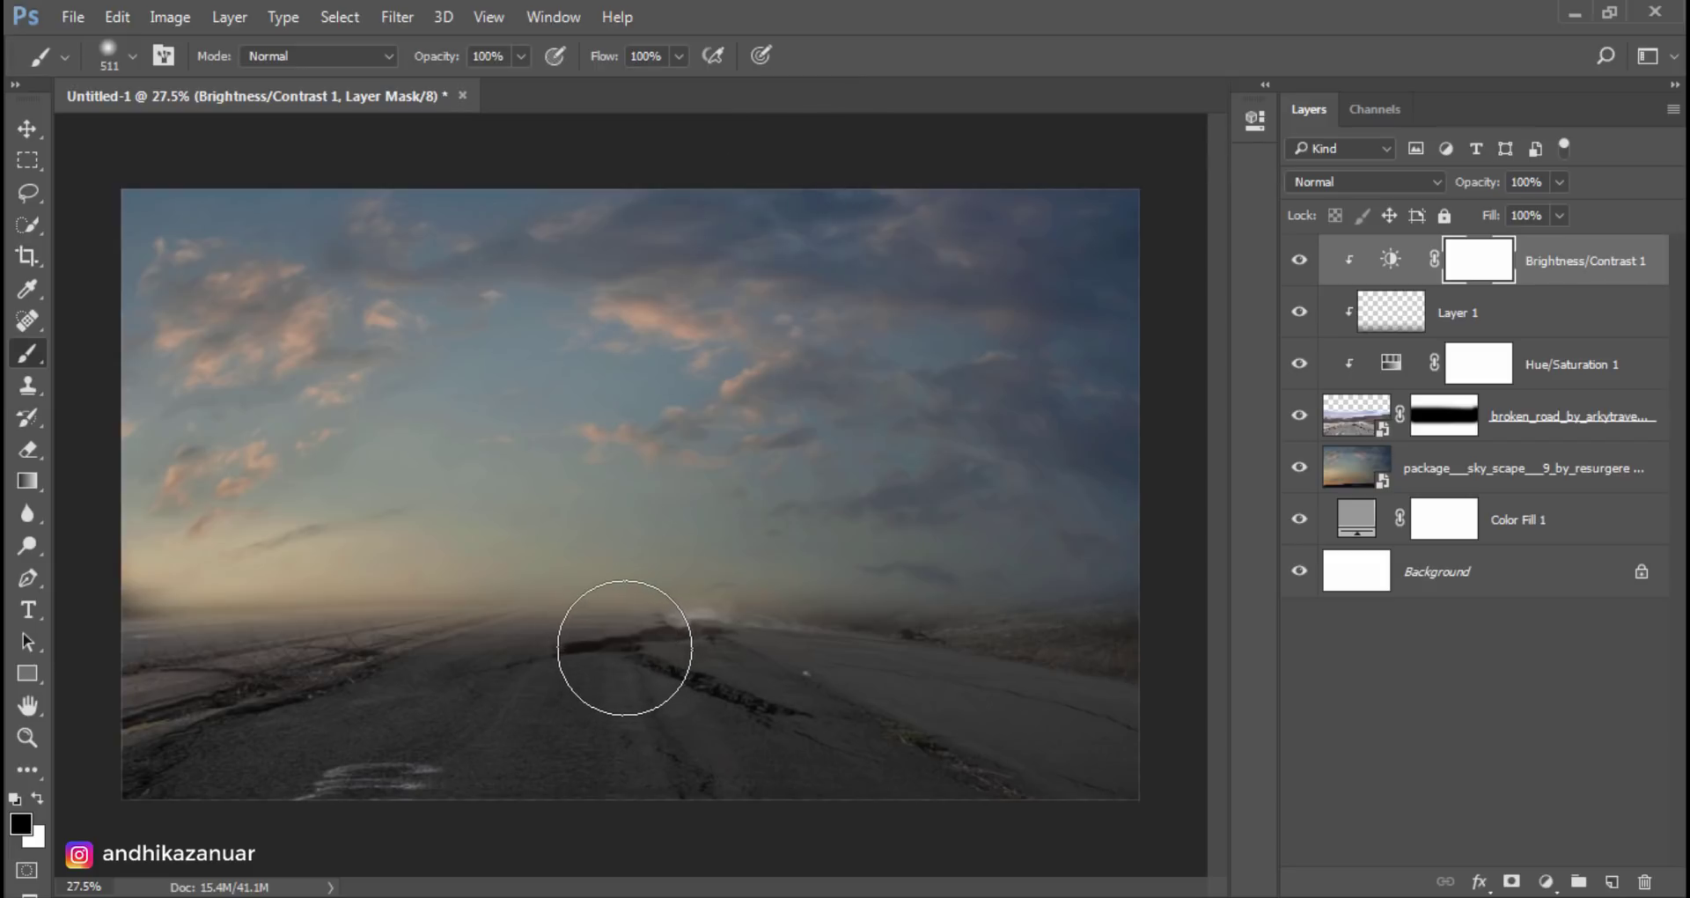
left_click(624, 648)
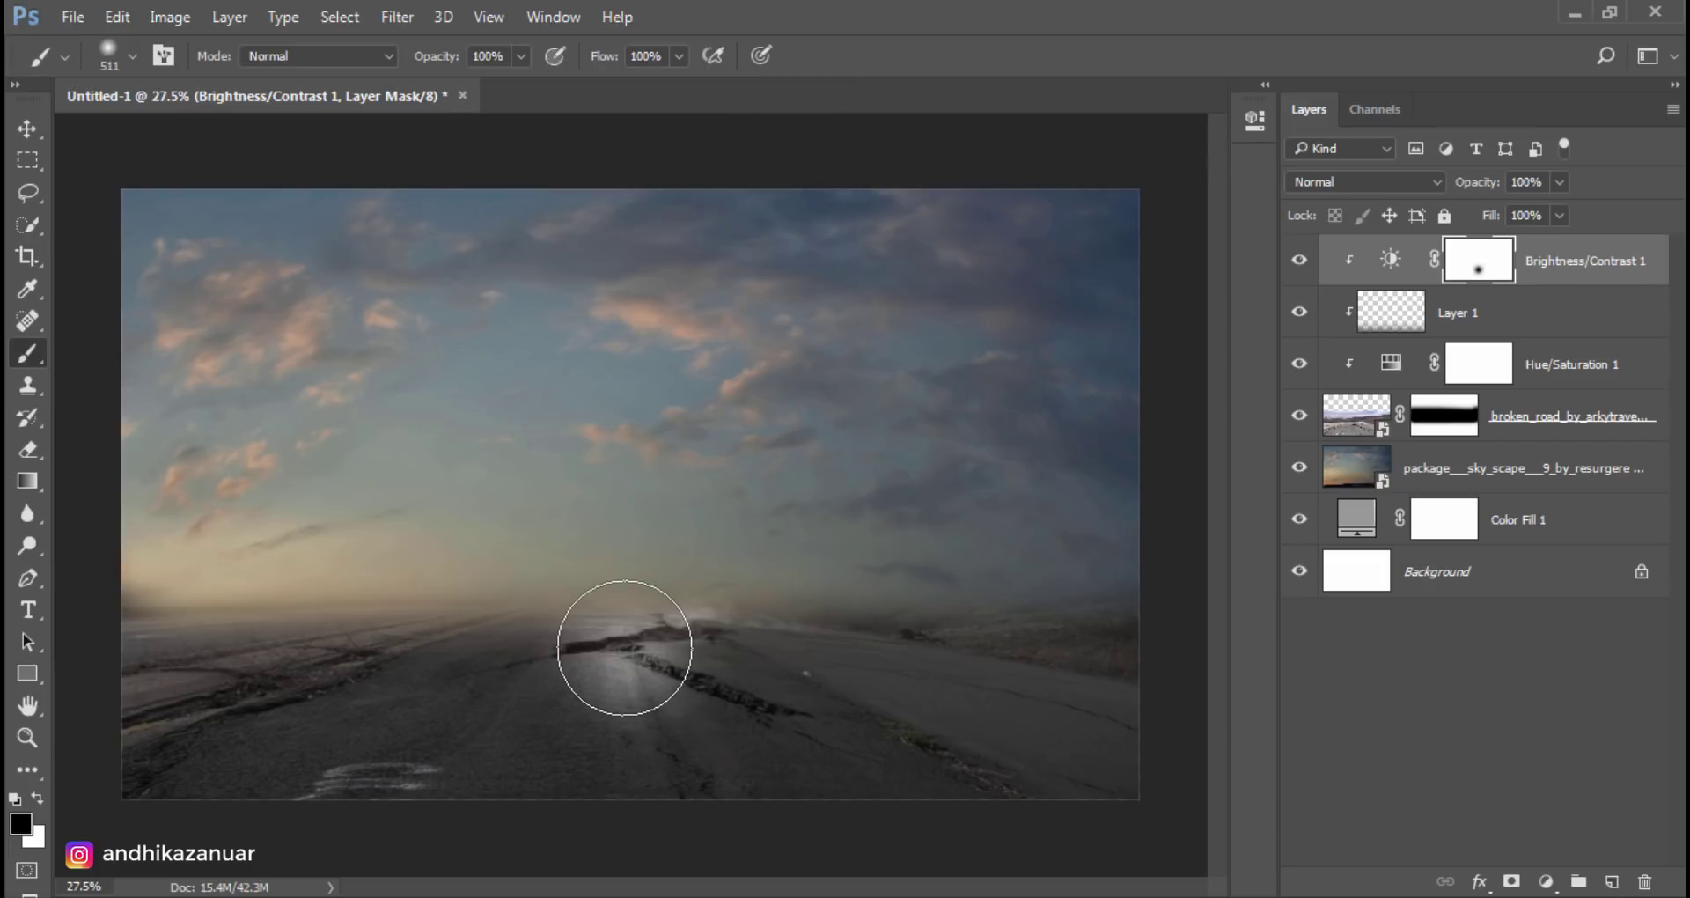
left_click(27, 129)
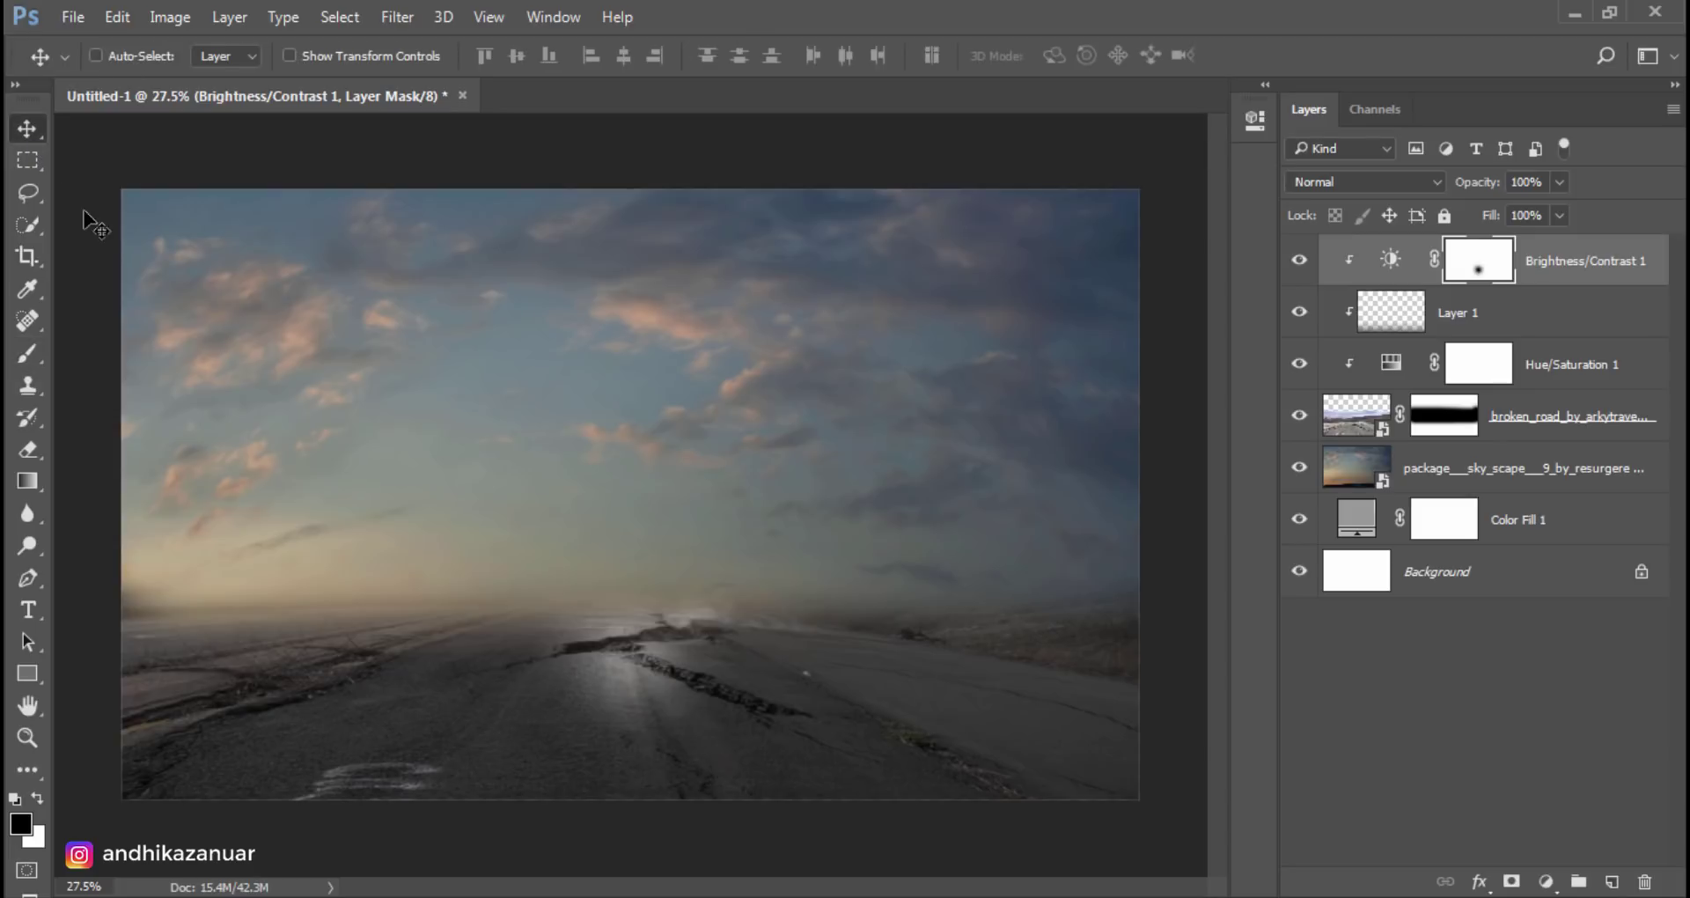
left_click_drag(626, 672, 613, 653)
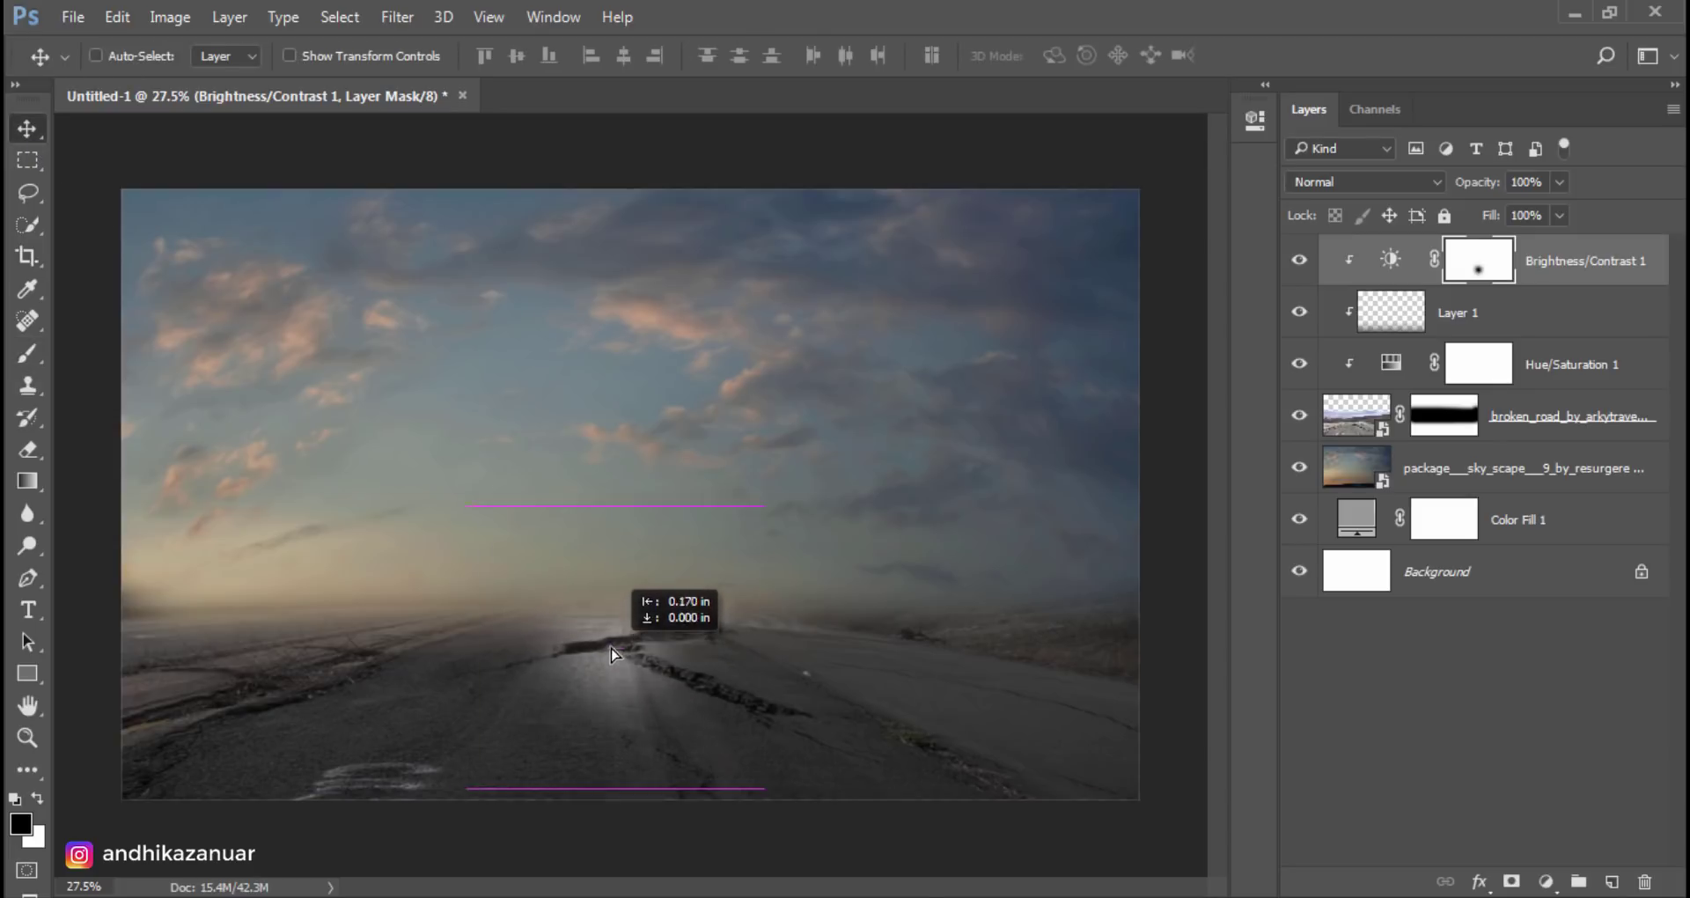
Step: Stretch the mask's bright patch wide across the road and compare with the adjustment hidden
key("ctrl+t")
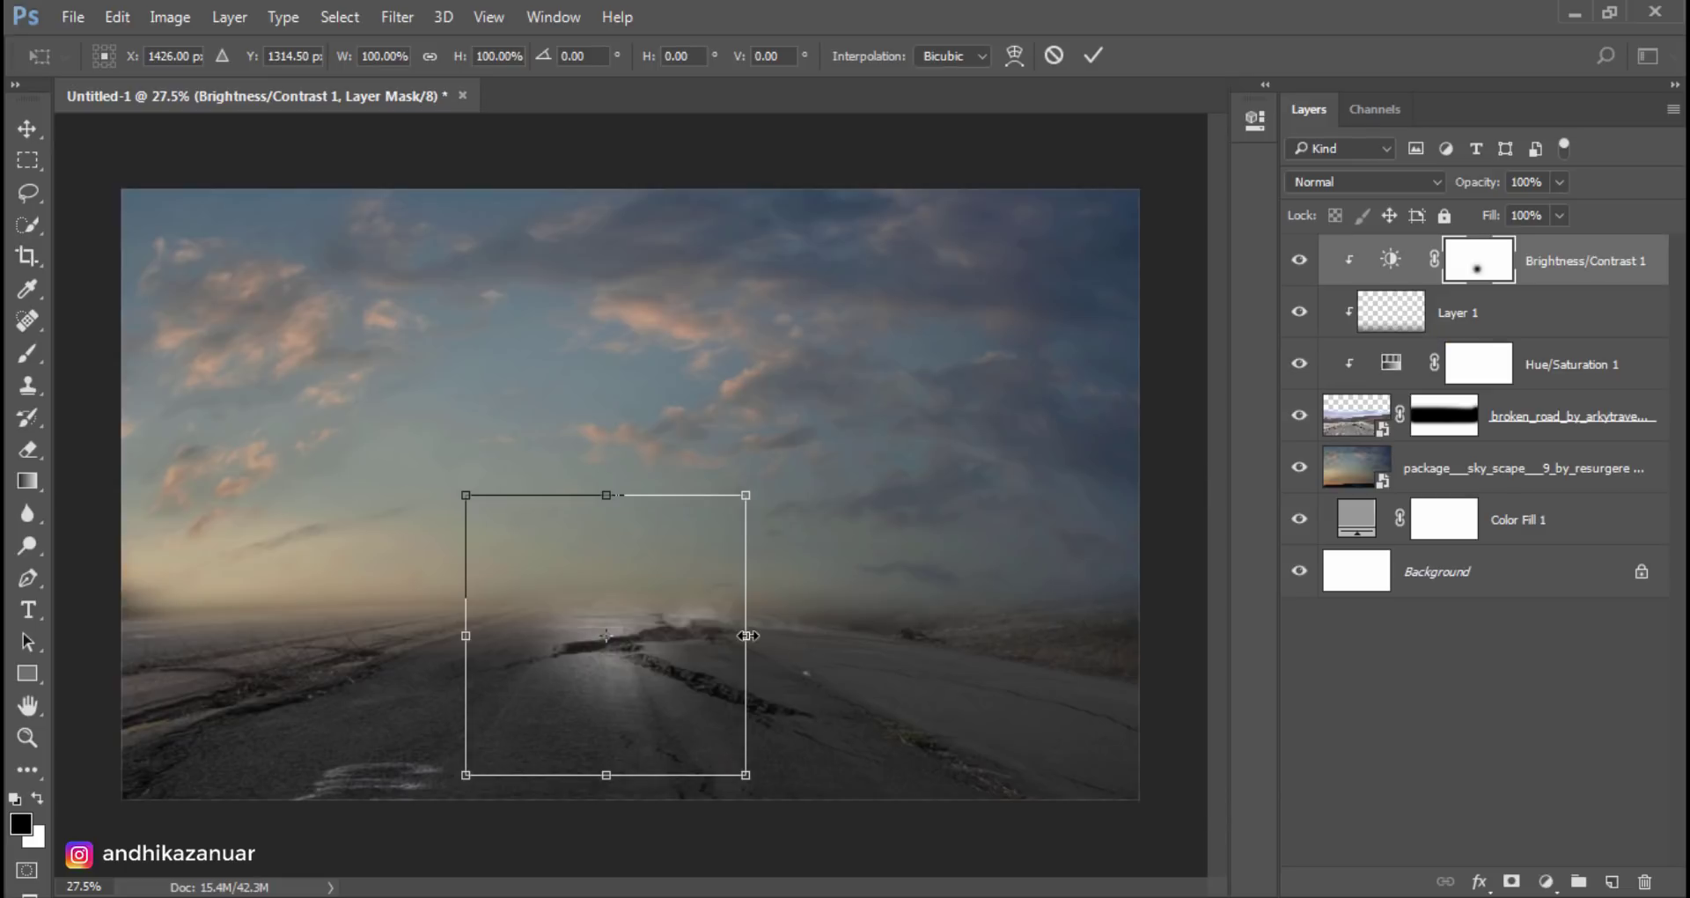
left_click_drag(746, 635, 1139, 635)
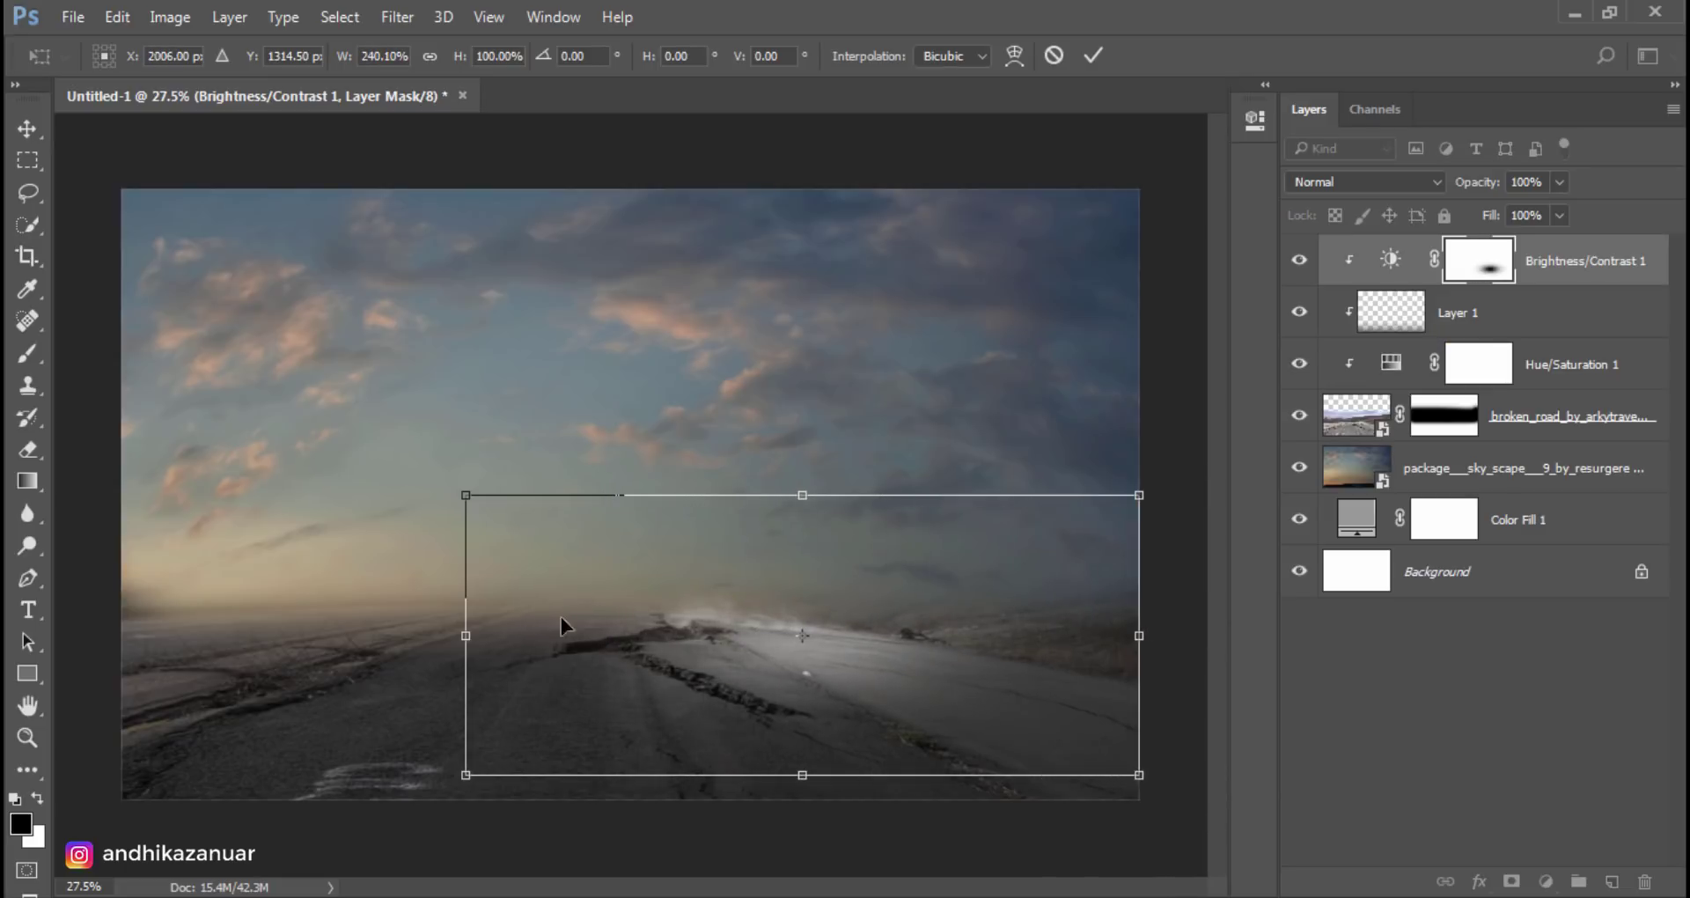
left_click_drag(454, 644, 122, 630)
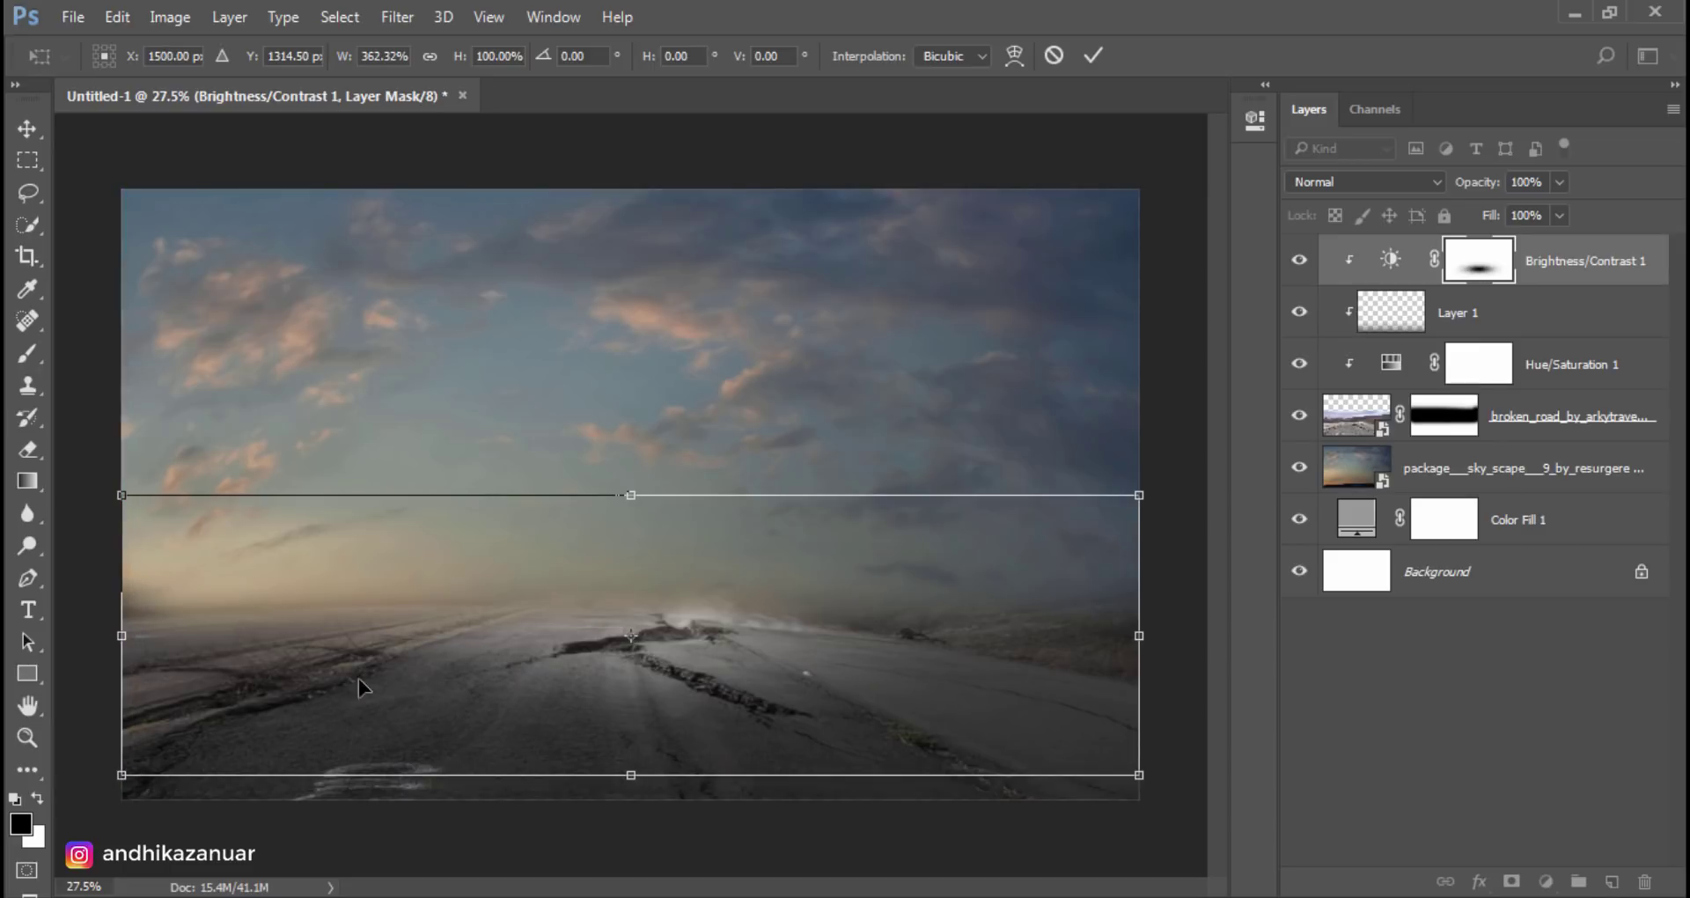
left_click_drag(625, 773, 631, 799)
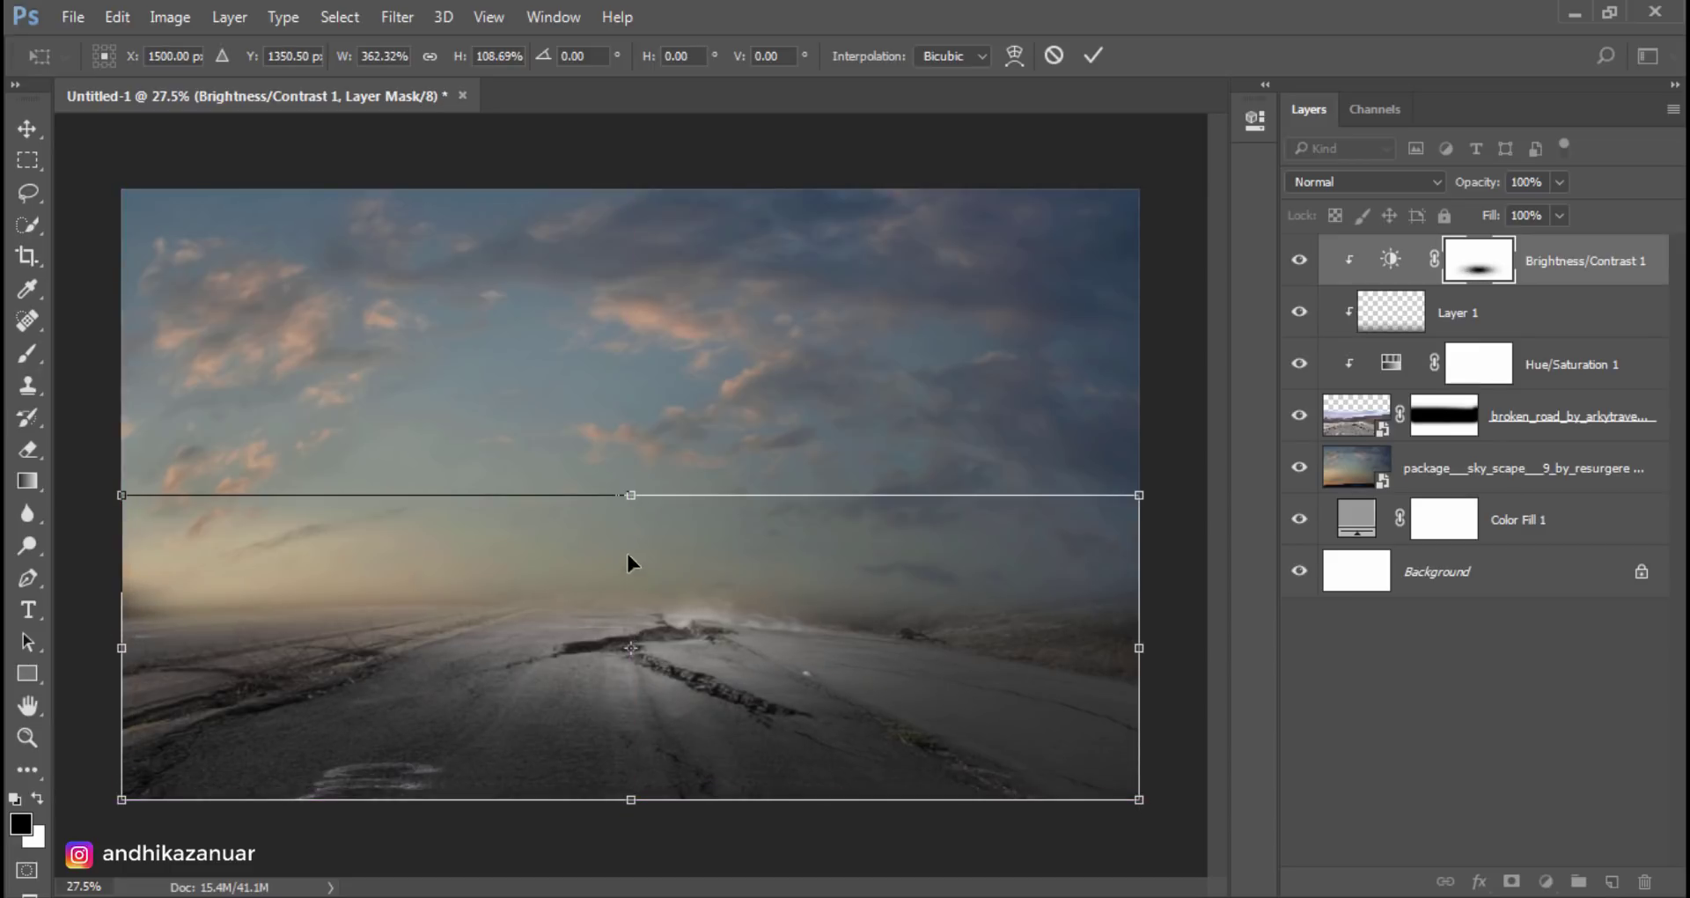
left_click_drag(628, 498, 630, 528)
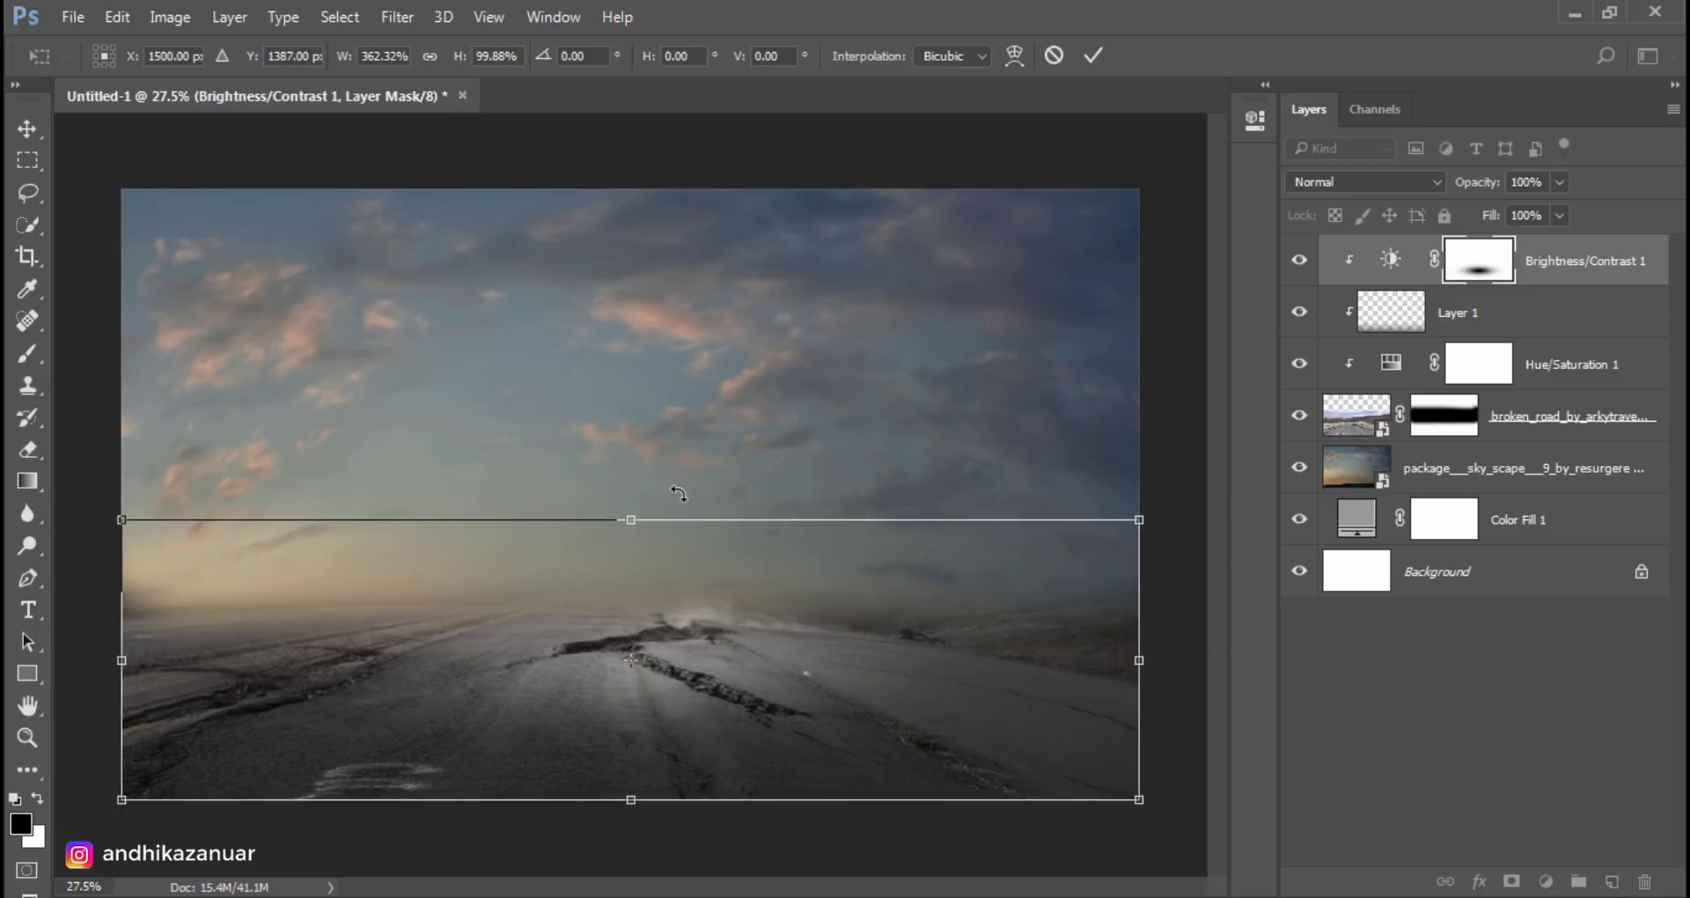
left_click(1093, 55)
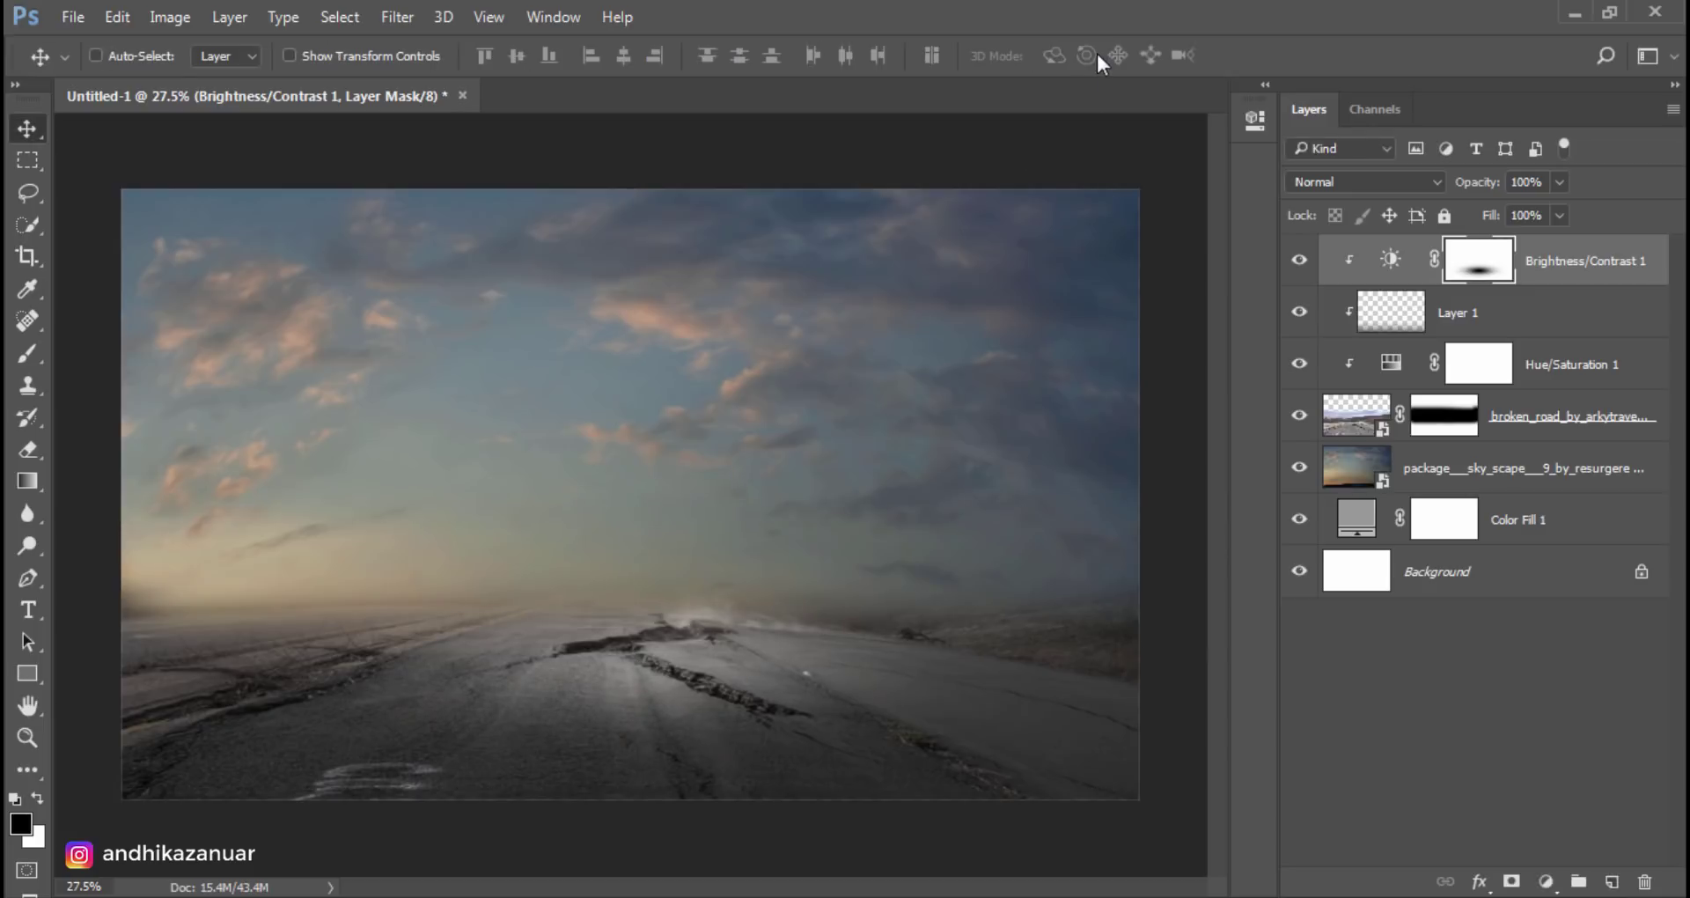
left_click(1299, 260)
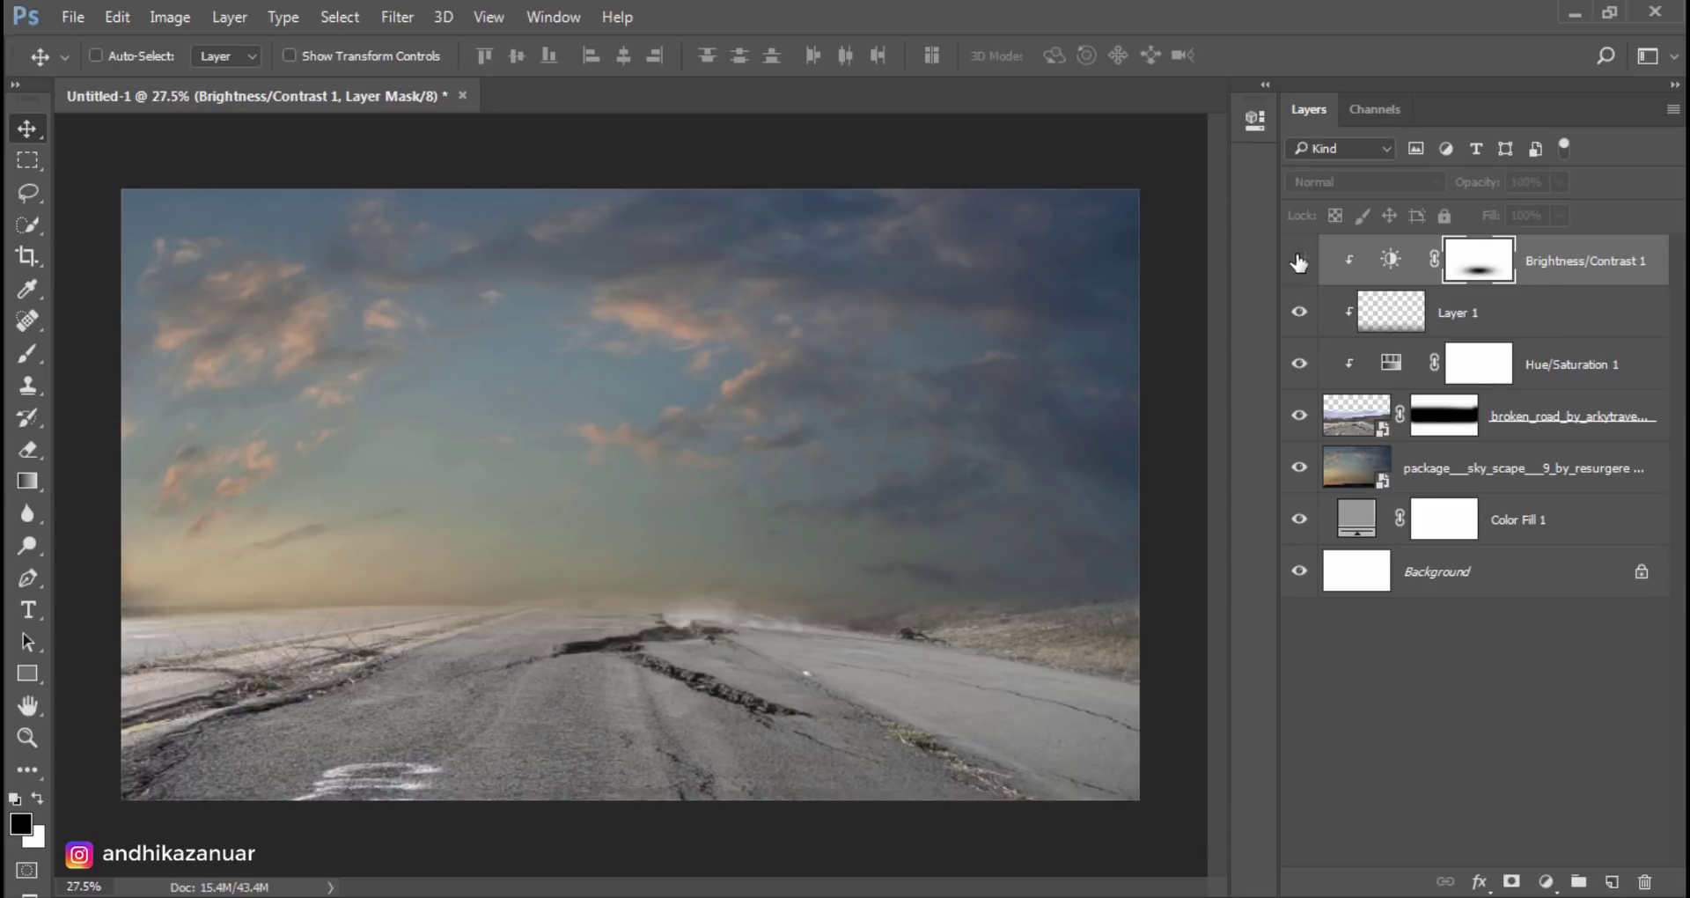
left_click(1300, 261)
left_click(1547, 273)
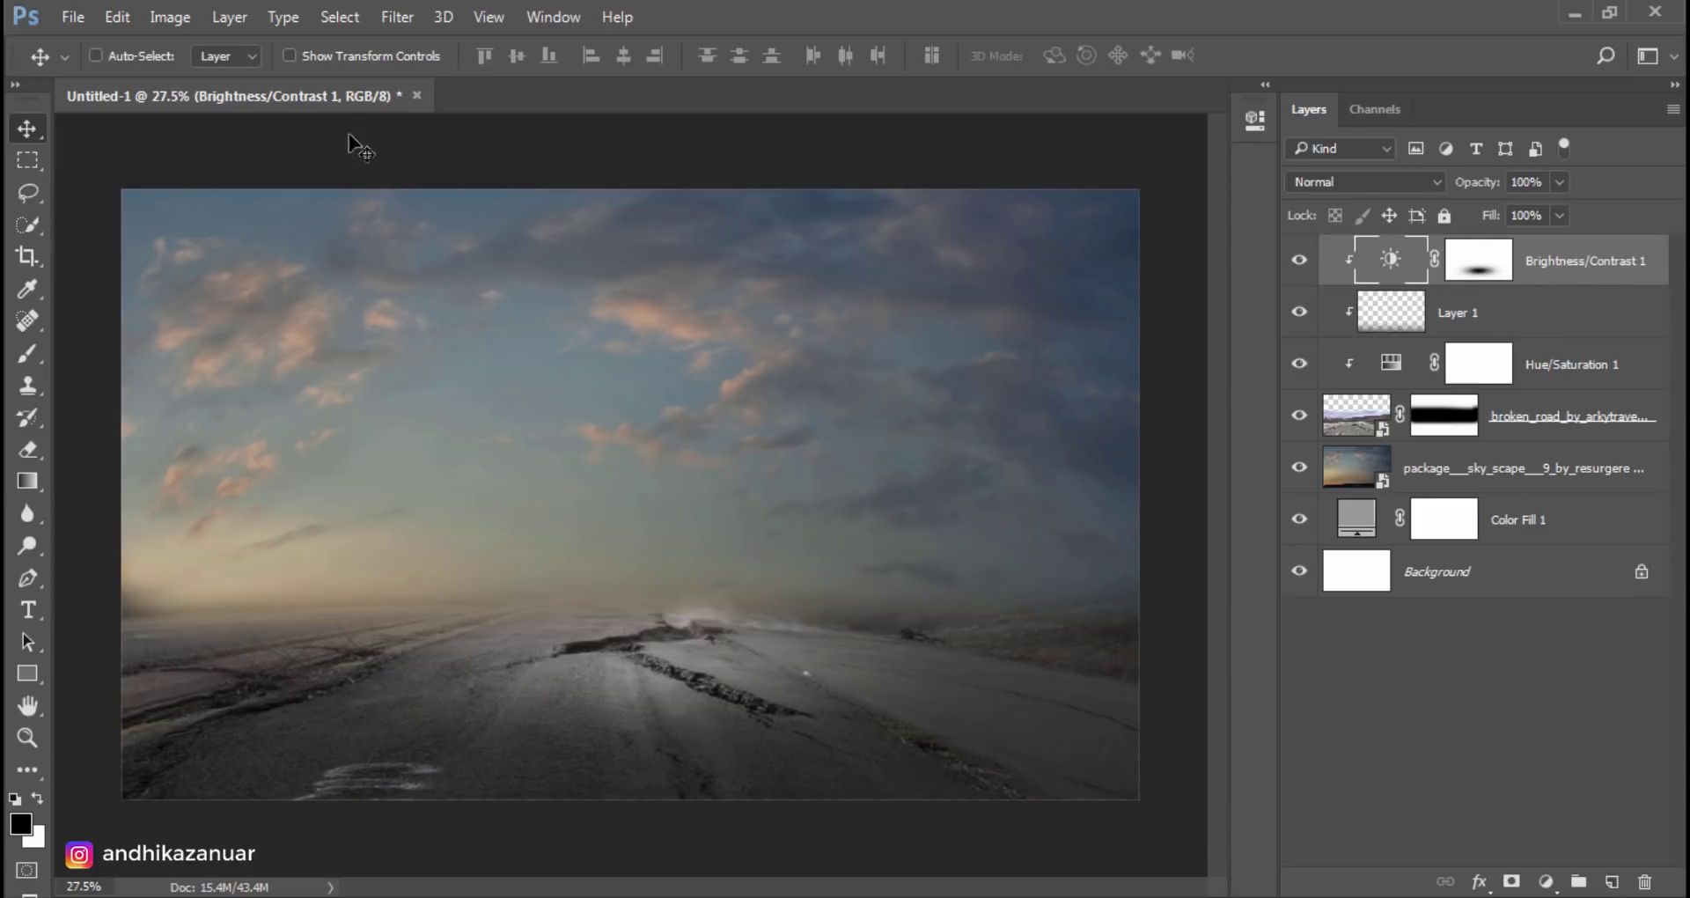
Step: Place the dead tree pack image as an embedded layer
left_click(72, 17)
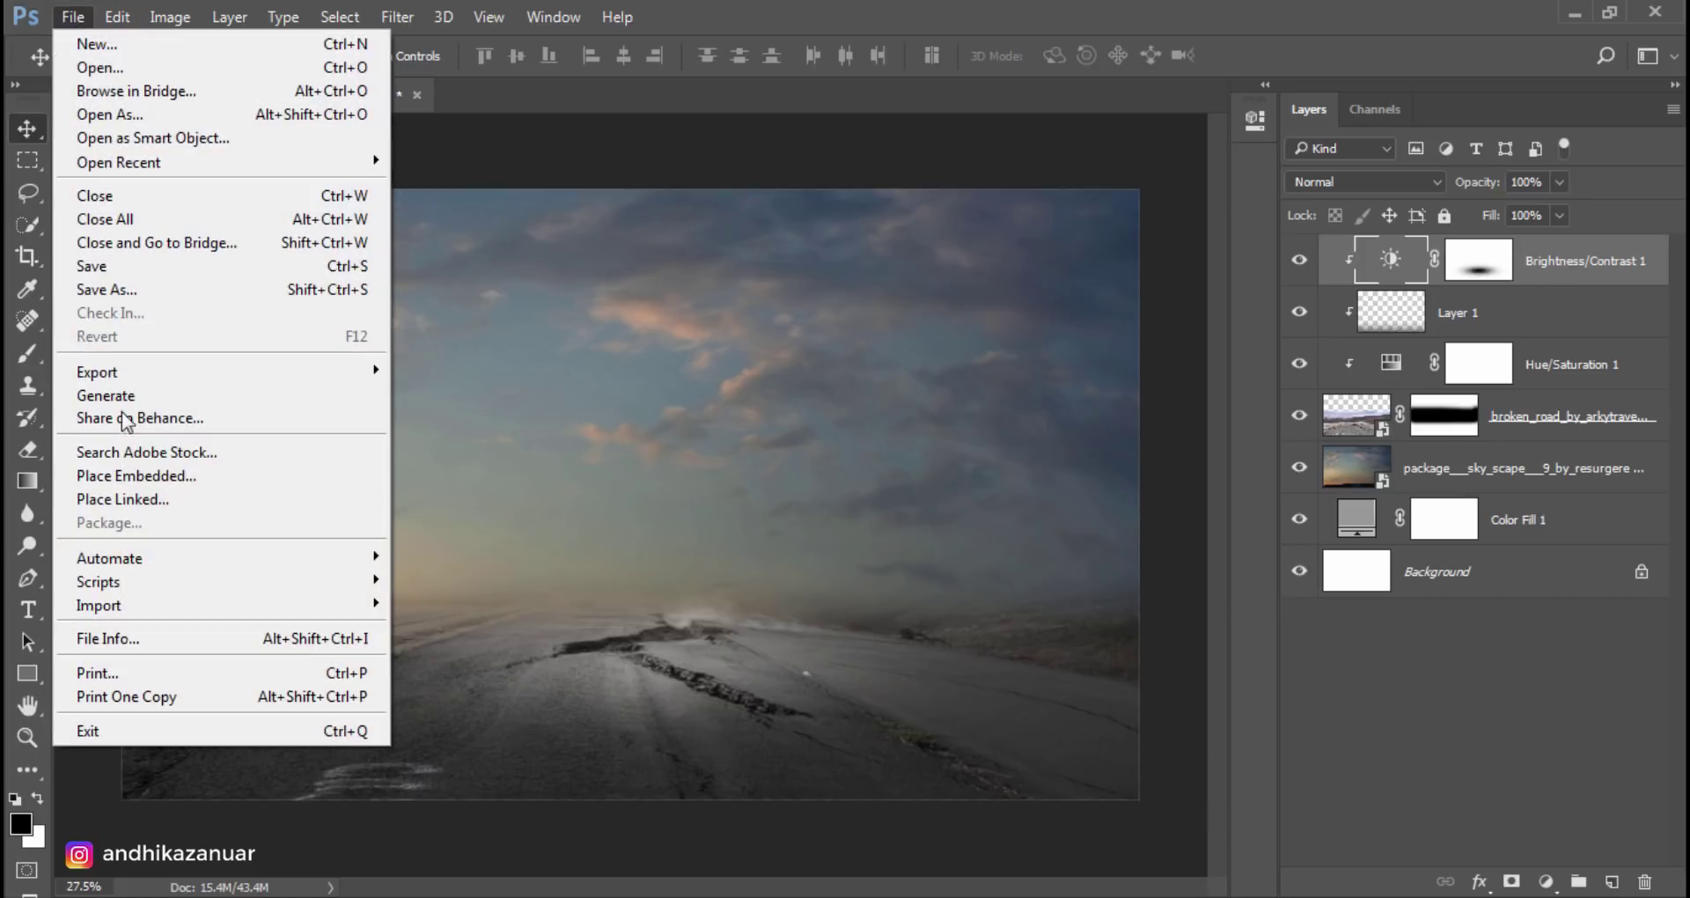
left_click(141, 475)
left_click(715, 300)
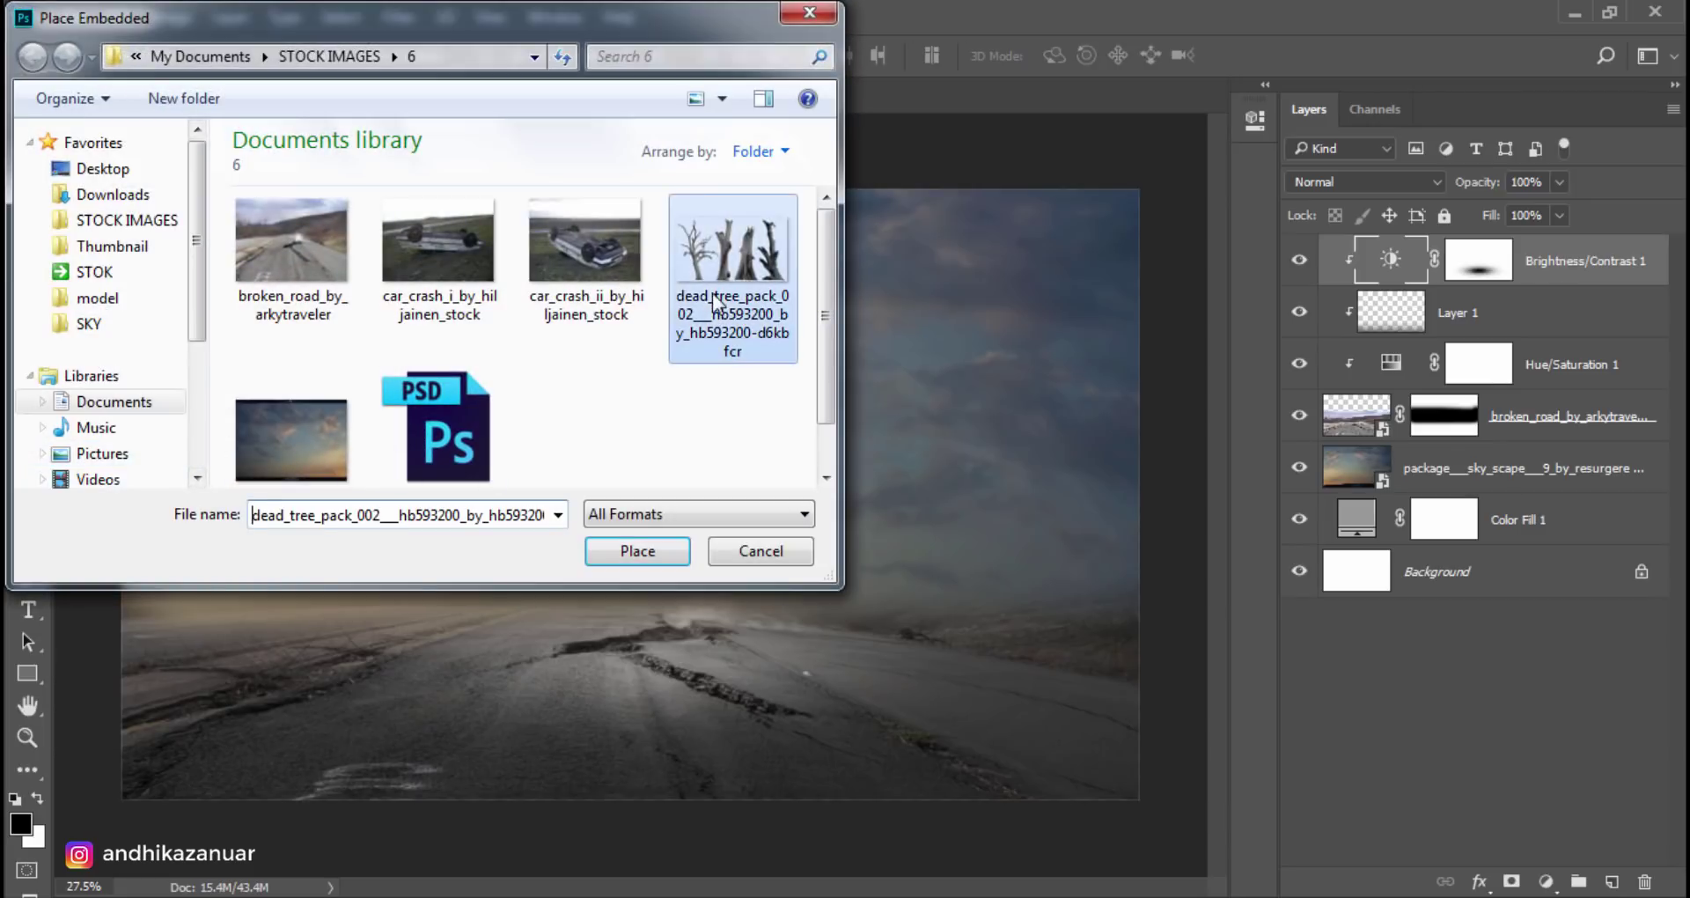
left_click(632, 553)
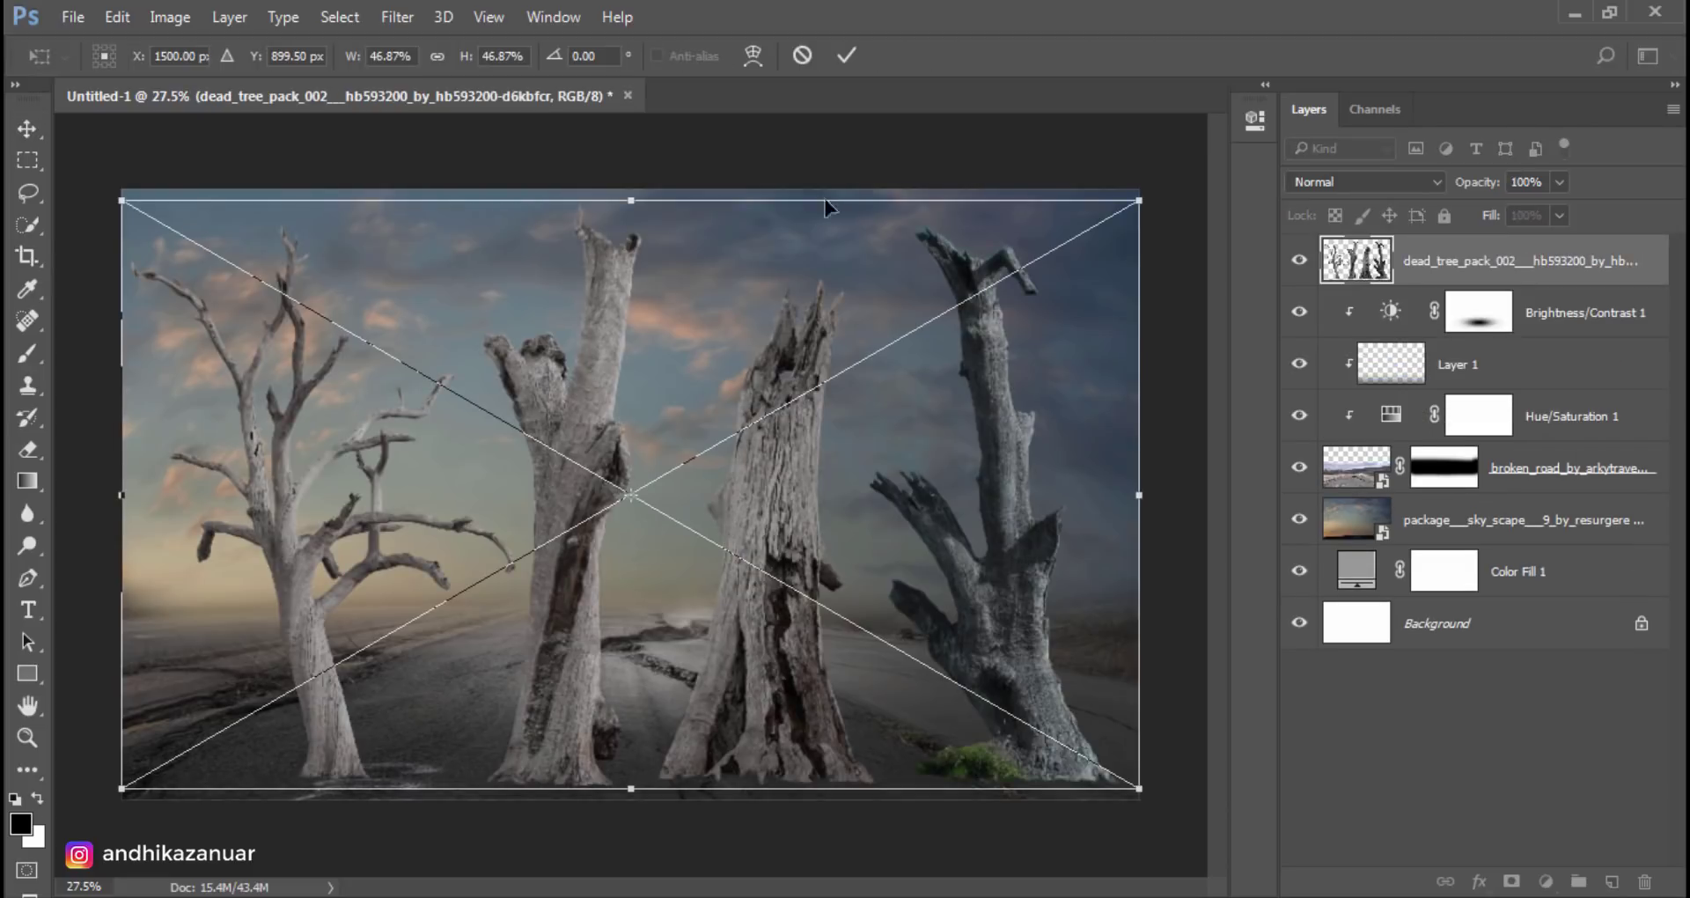
left_click(858, 65)
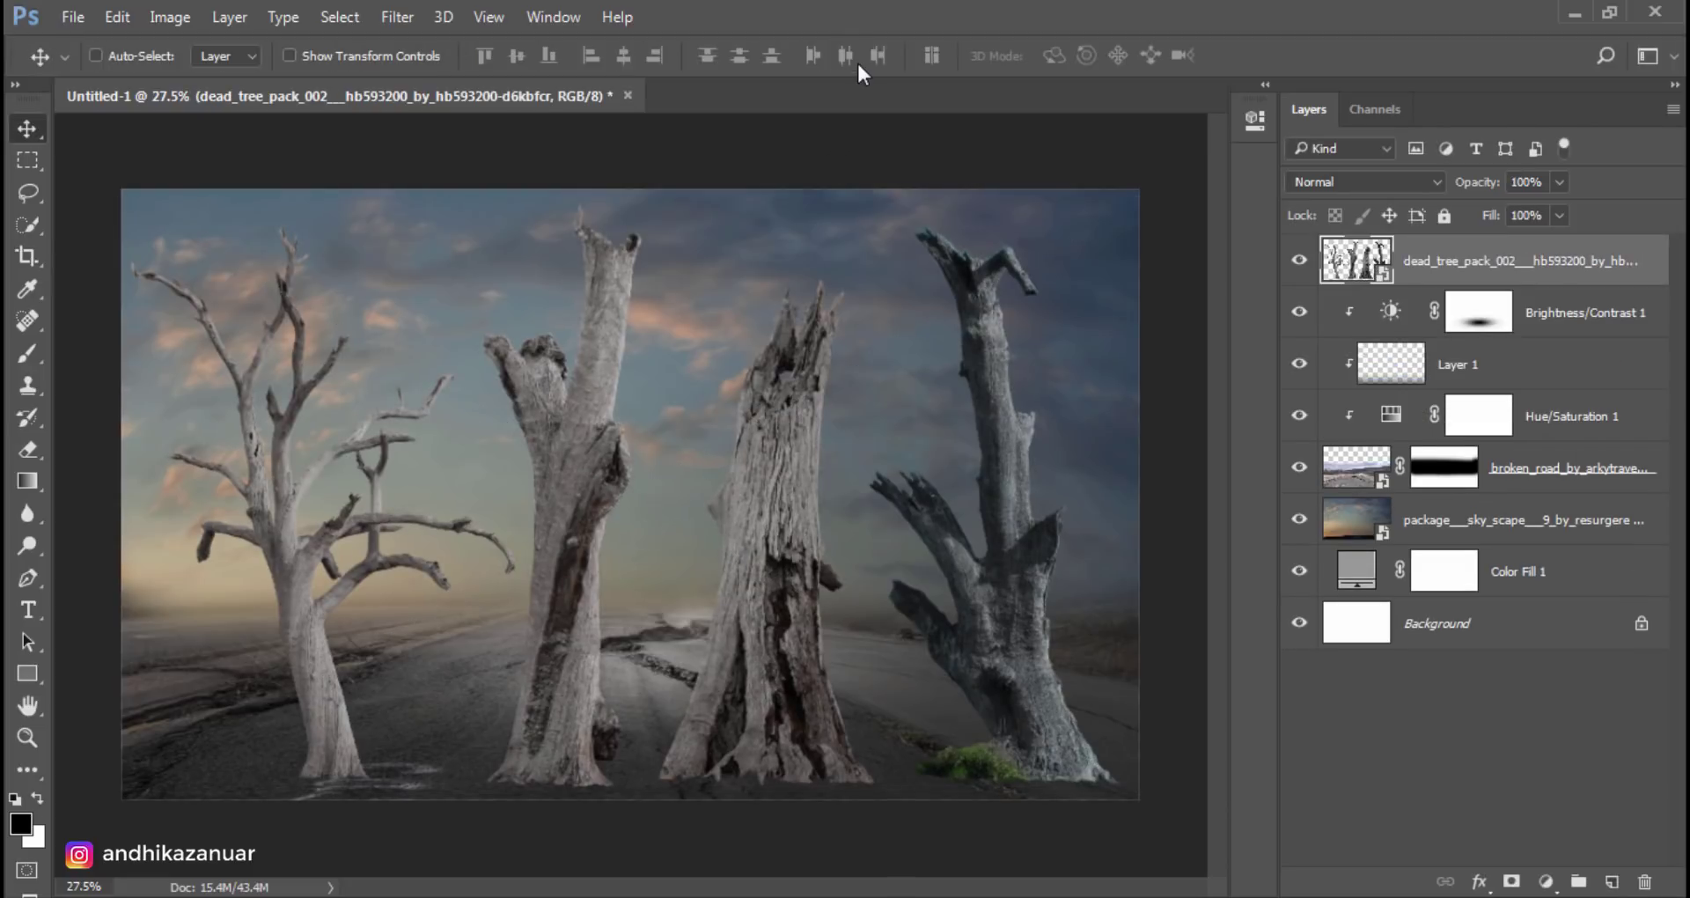
Step: Lasso the leftmost dead tree and mask the layer to keep only it
left_click(27, 193)
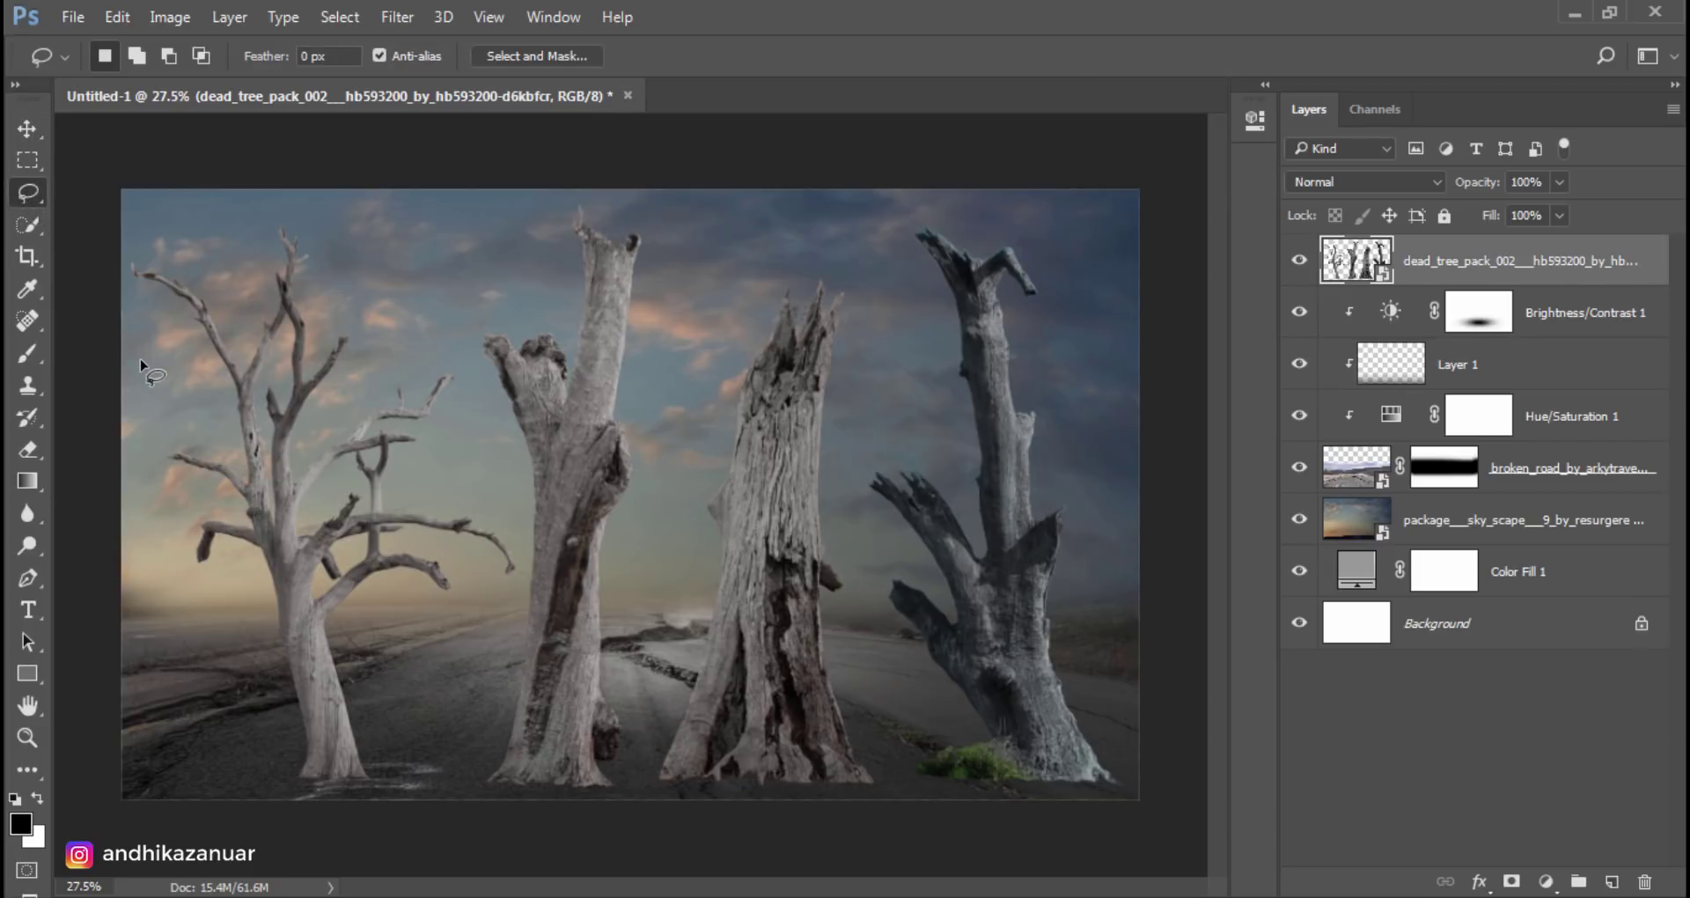
mouse_move(141, 362)
left_mouse_down()
mouse_move(443, 342)
mouse_move(495, 654)
left_mouse_up()
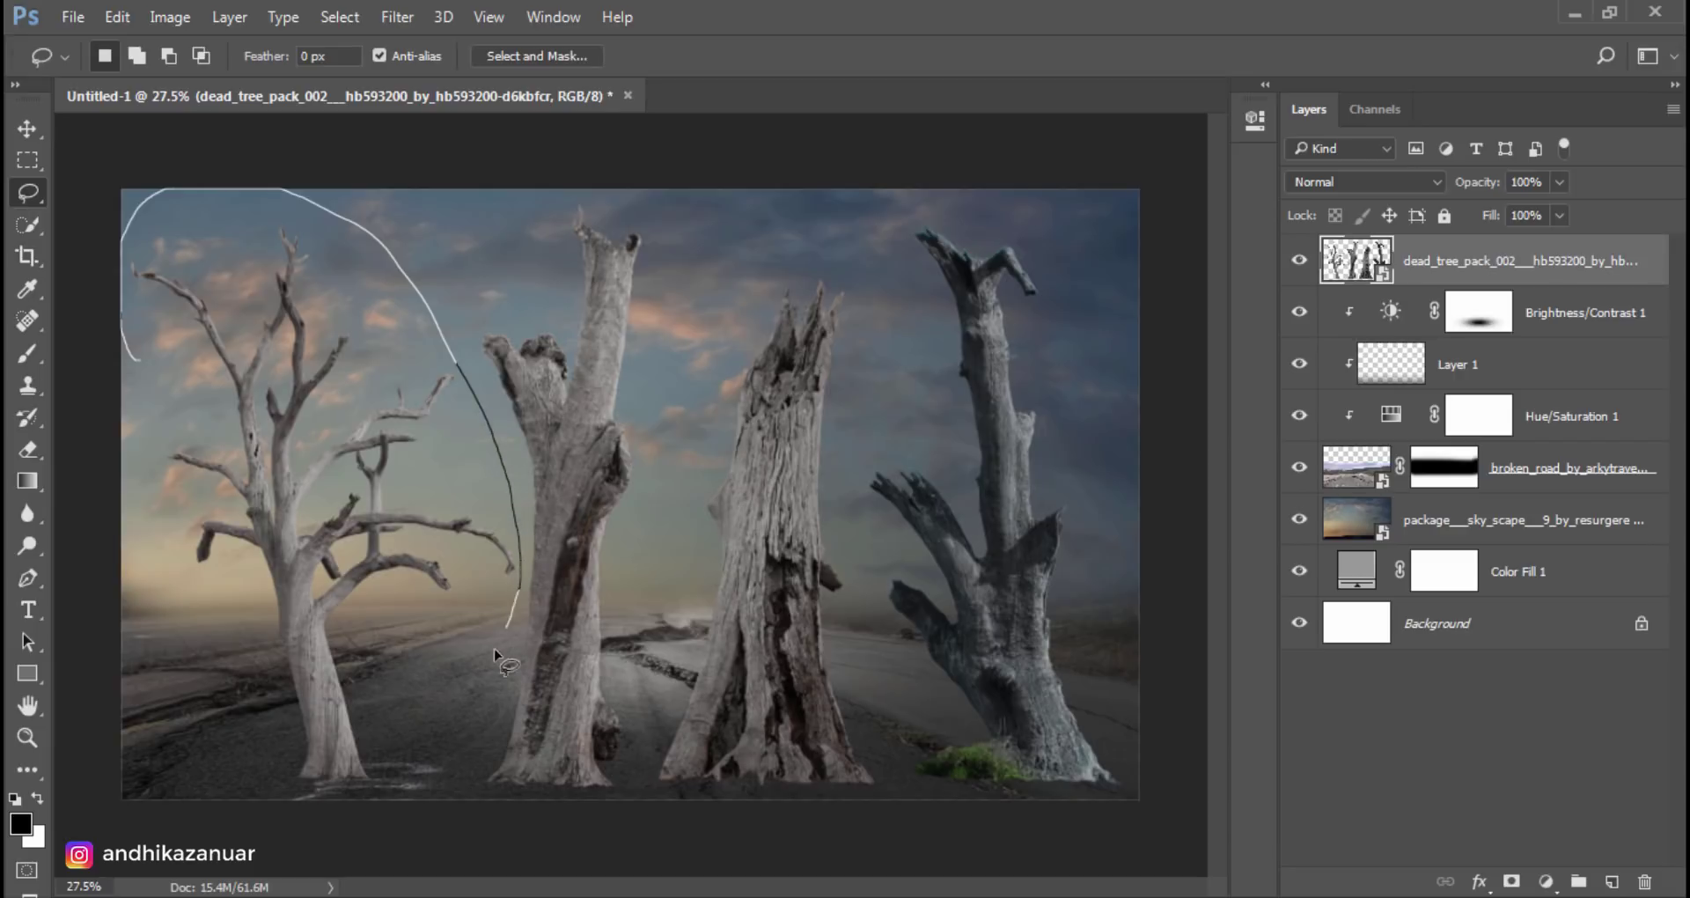
left_click_drag(495, 654, 154, 373)
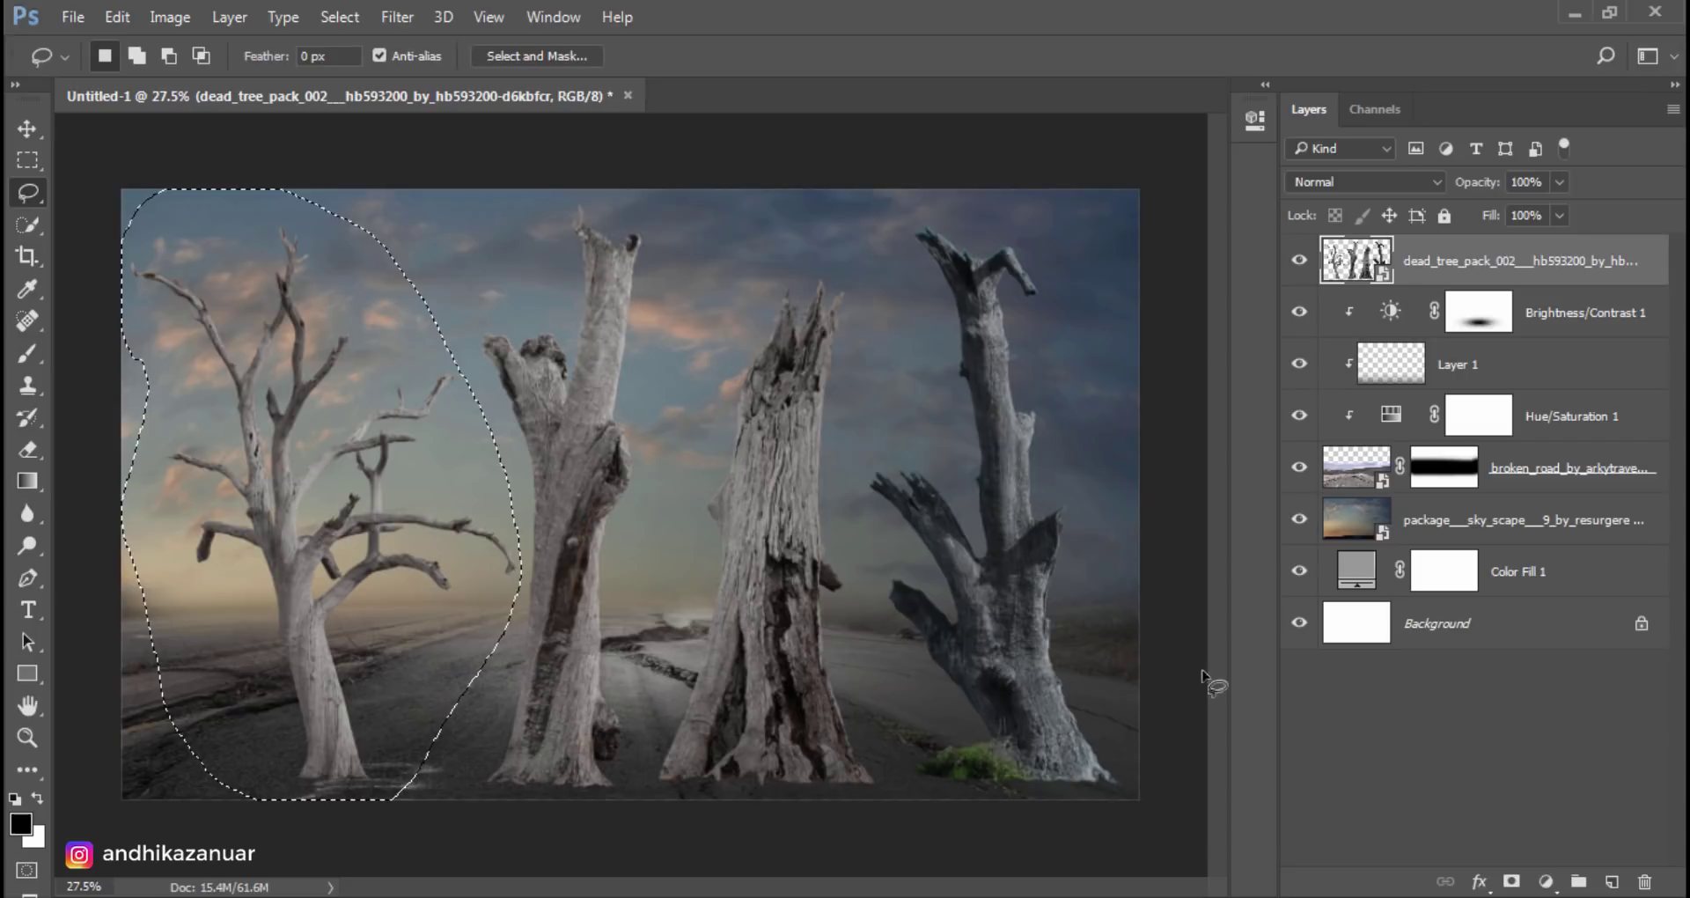
left_click(1510, 881)
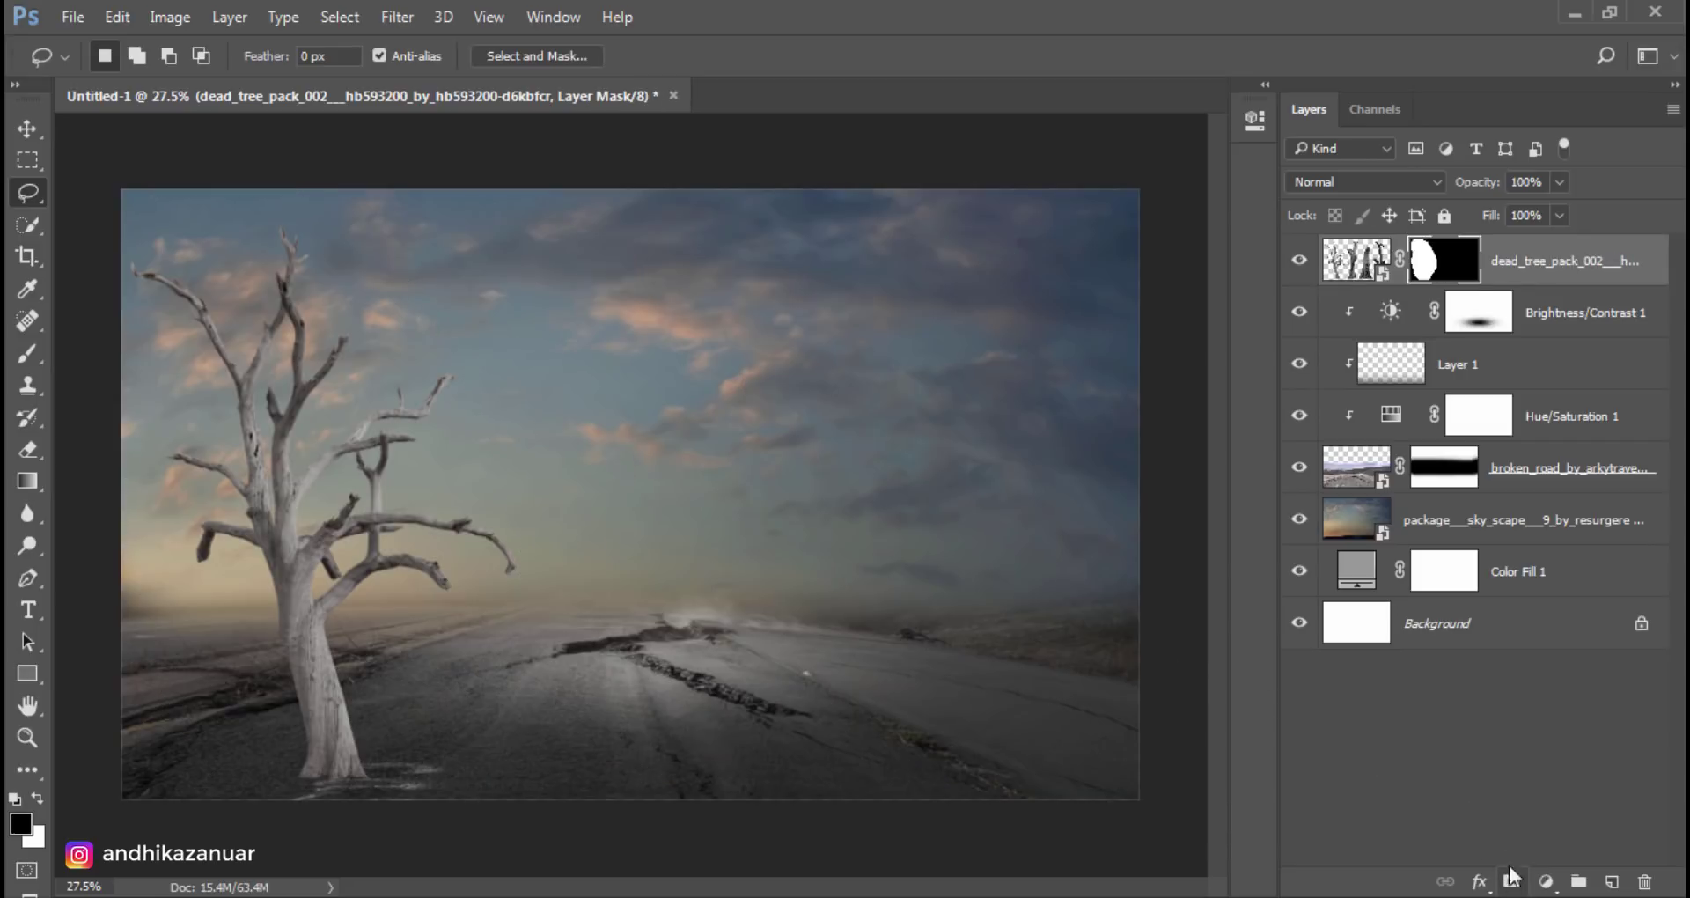
Step: Move the dead tree to the canvas centre and flip it horizontally
left_click(27, 128)
left_click_drag(246, 403, 564, 367)
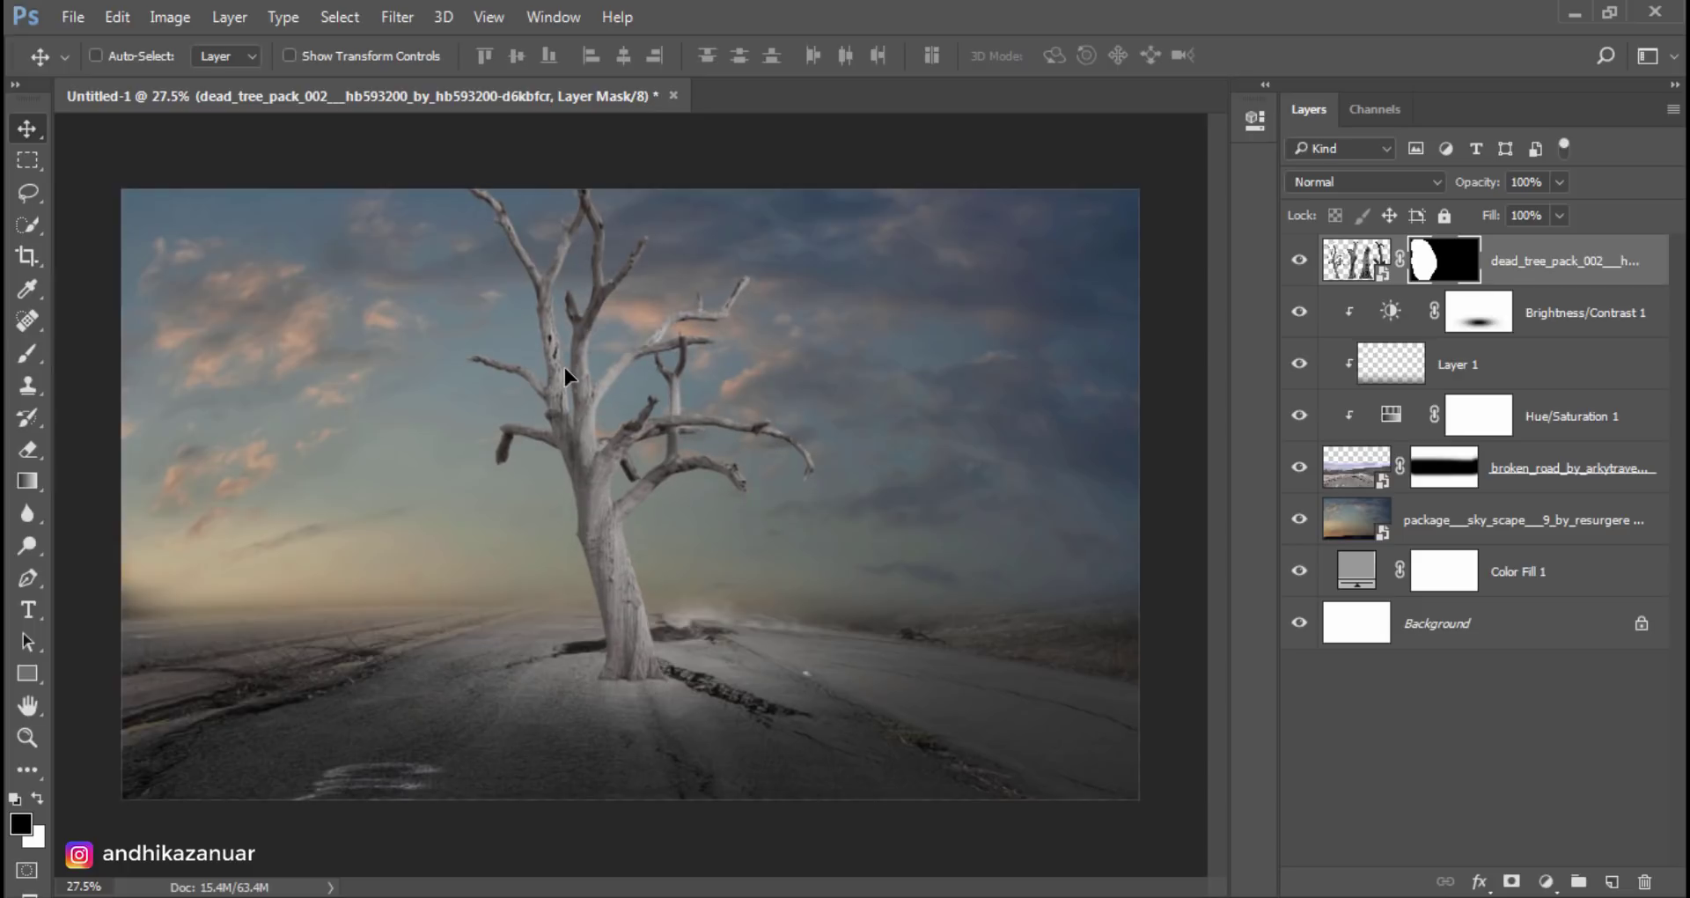
key("ctrl+t")
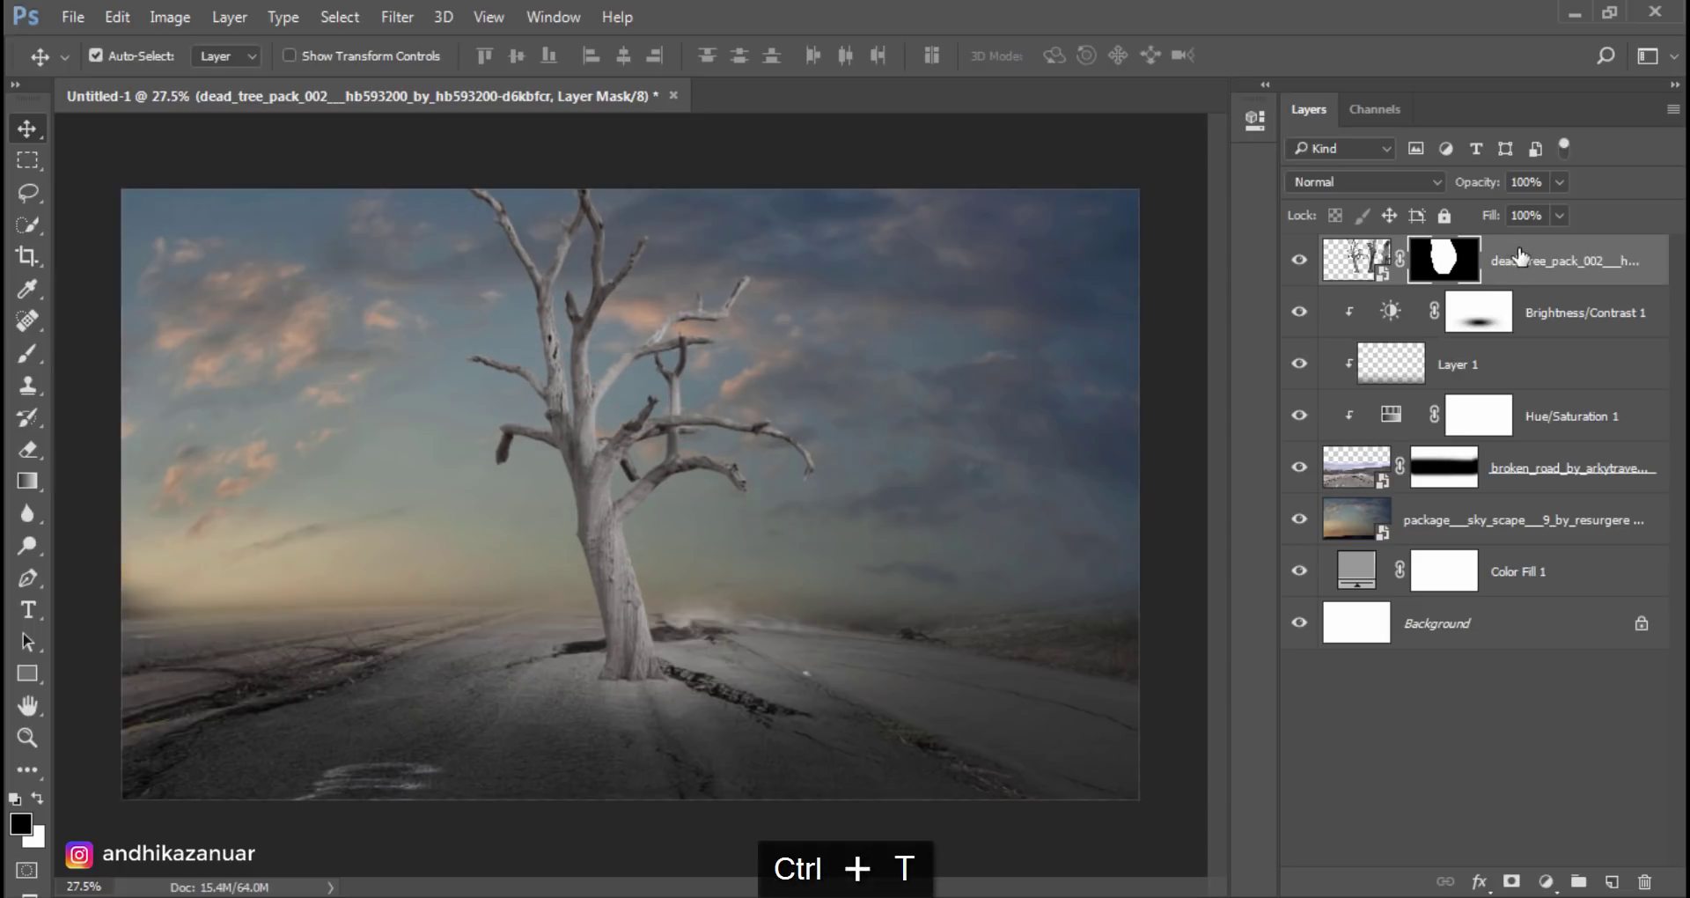
right_click(753, 482)
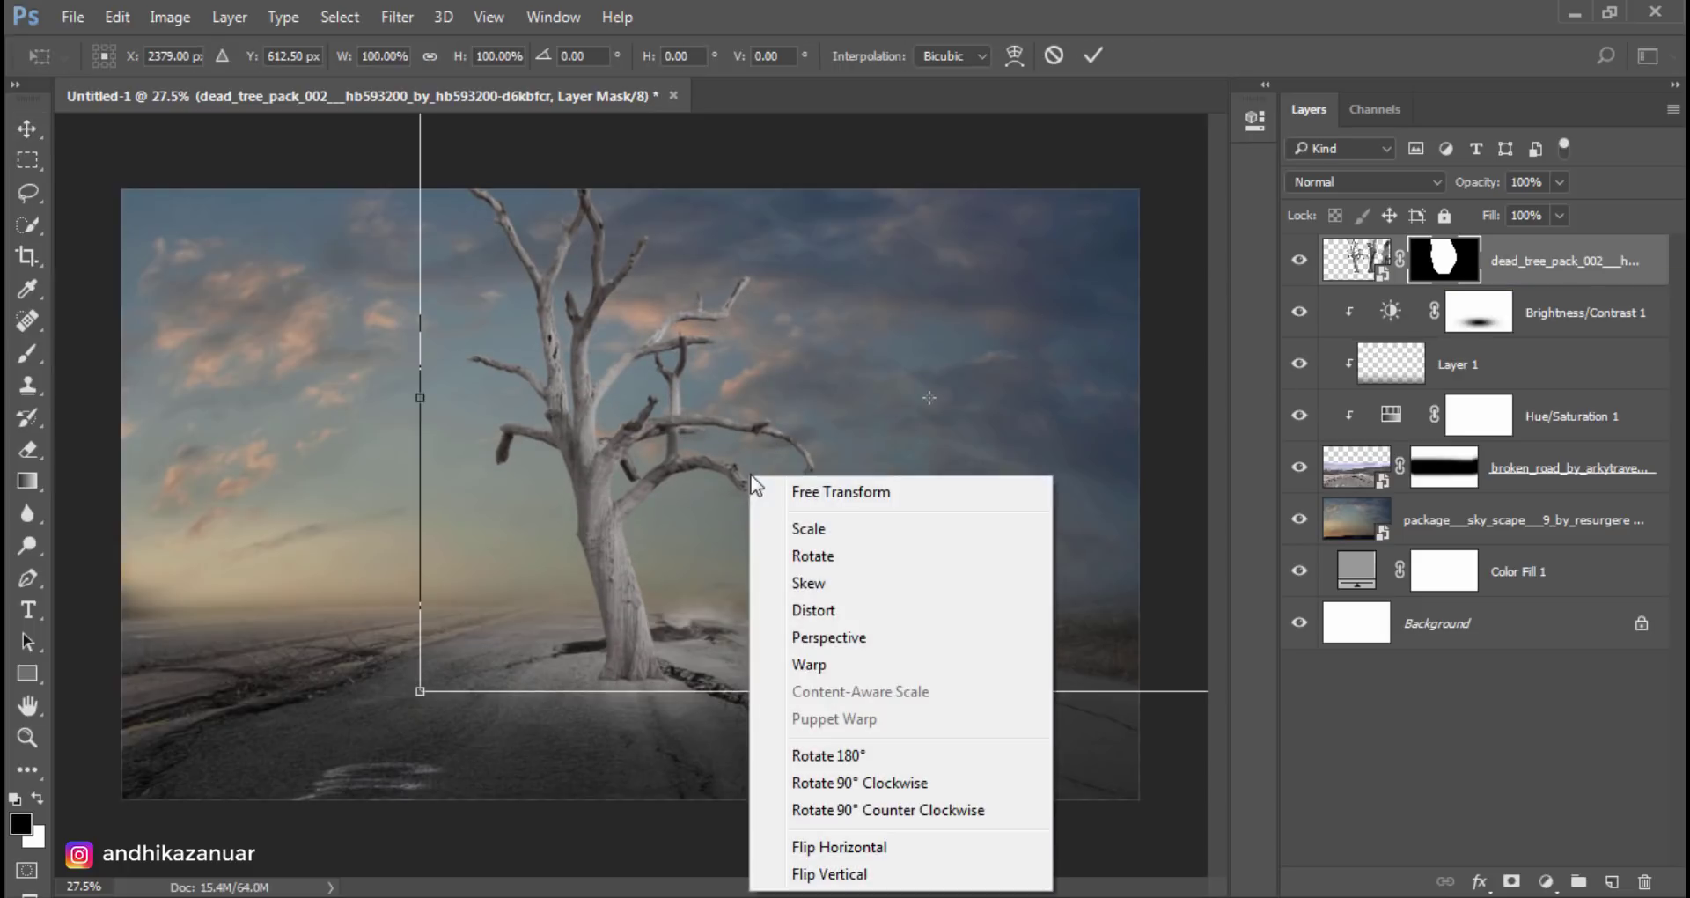
left_click(839, 846)
Step: Shrink the tree slightly and position it among the cracks at the road centre
left_click_drag(900, 500, 432, 520)
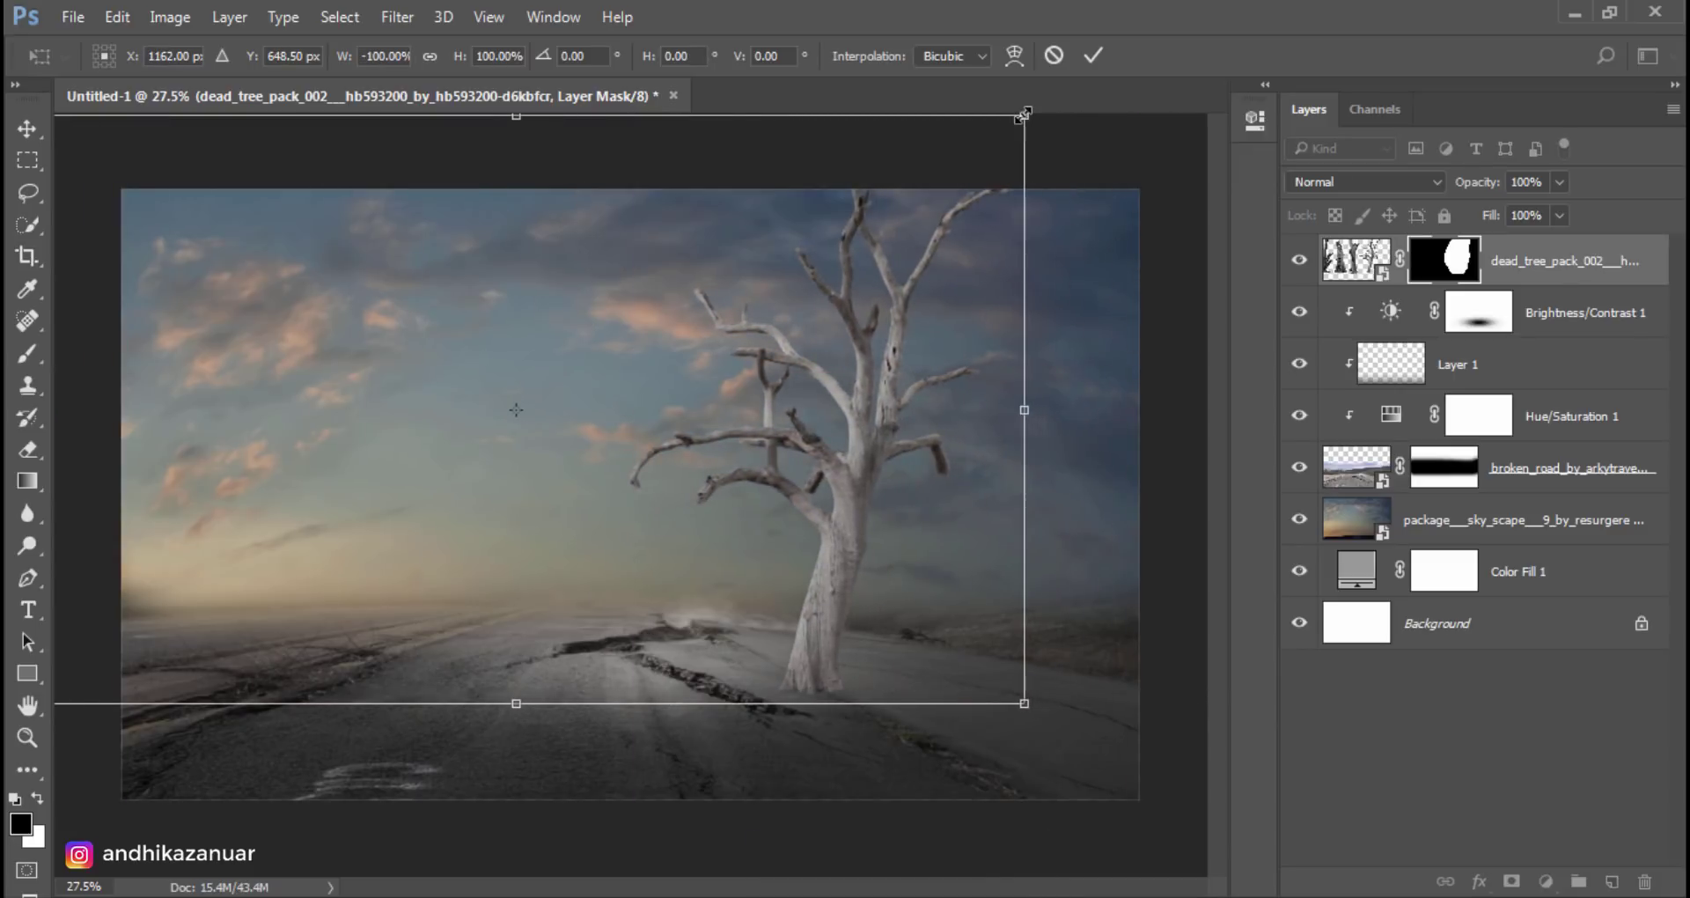
left_click_drag(1024, 113, 925, 181)
mouse_move(864, 291)
left_mouse_down()
mouse_move(772, 281)
mouse_move(723, 251)
left_mouse_up()
mouse_move(780, 136)
left_mouse_down()
mouse_move(748, 193)
mouse_move(695, 212)
mouse_move(655, 280)
left_mouse_up()
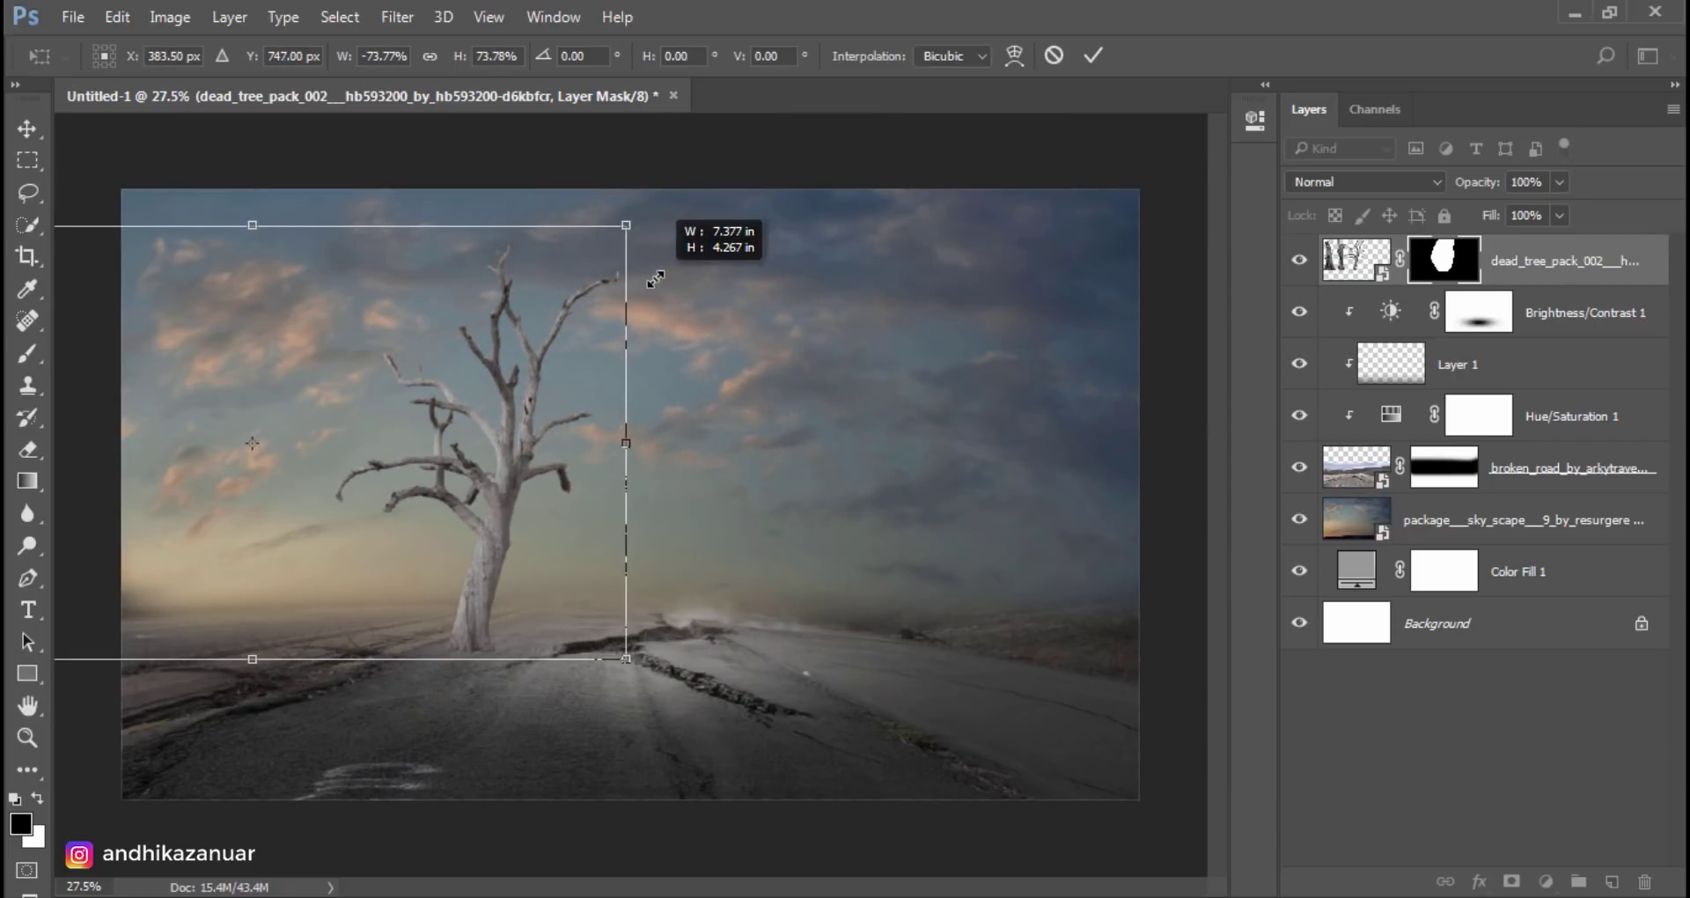
left_click_drag(589, 335, 701, 344)
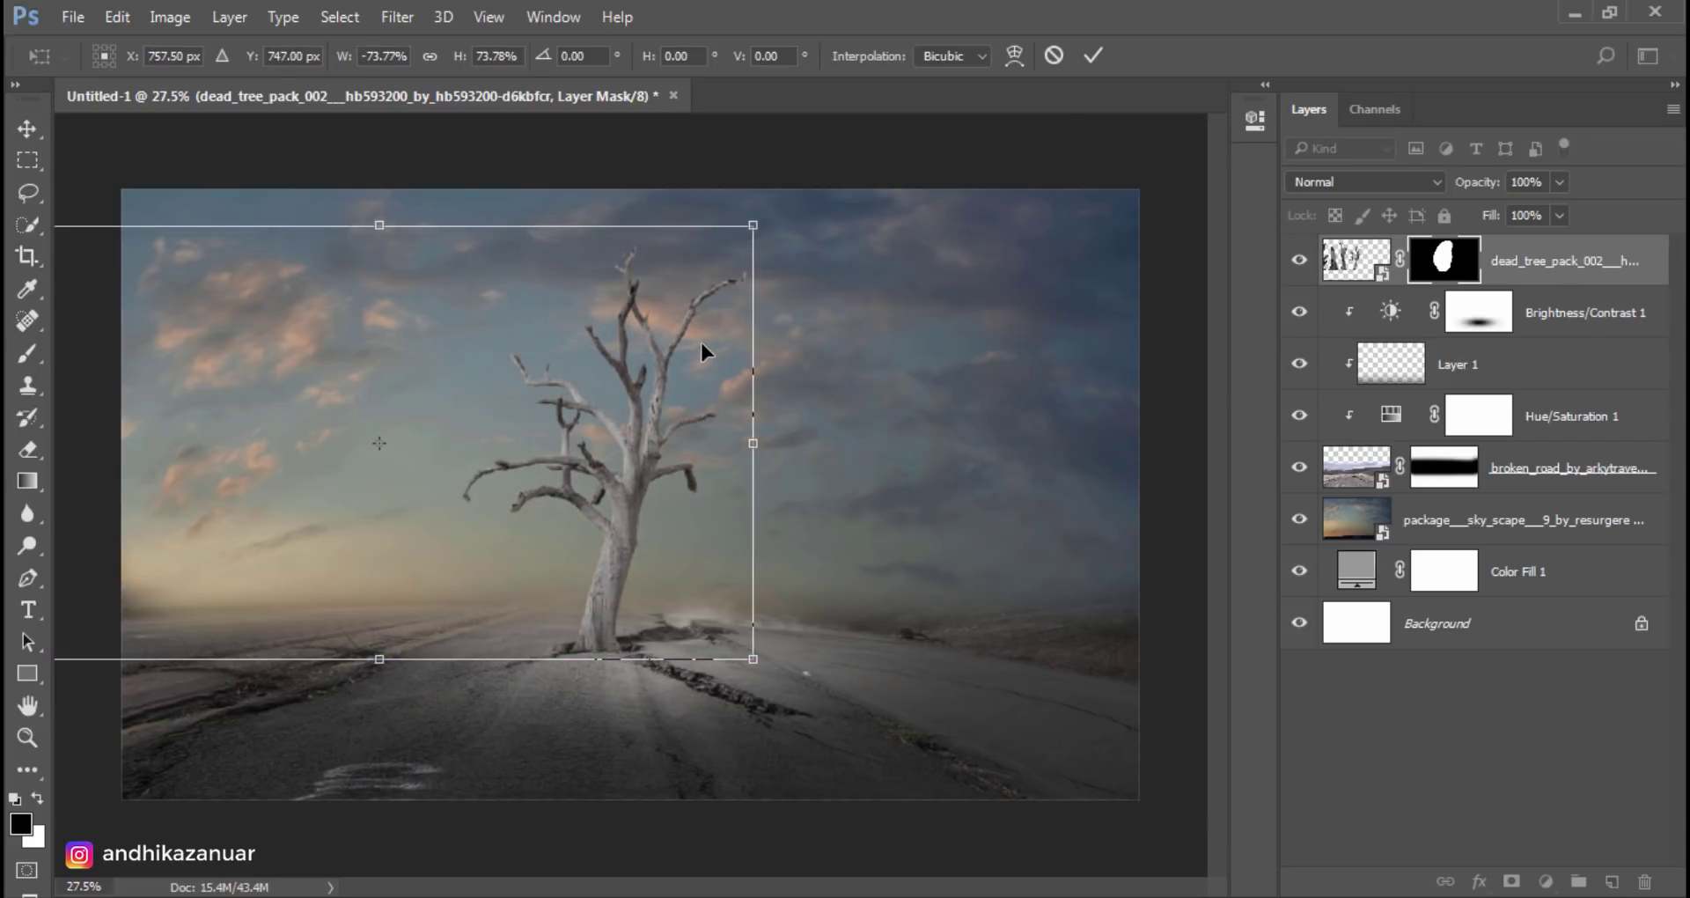
left_click(1092, 56)
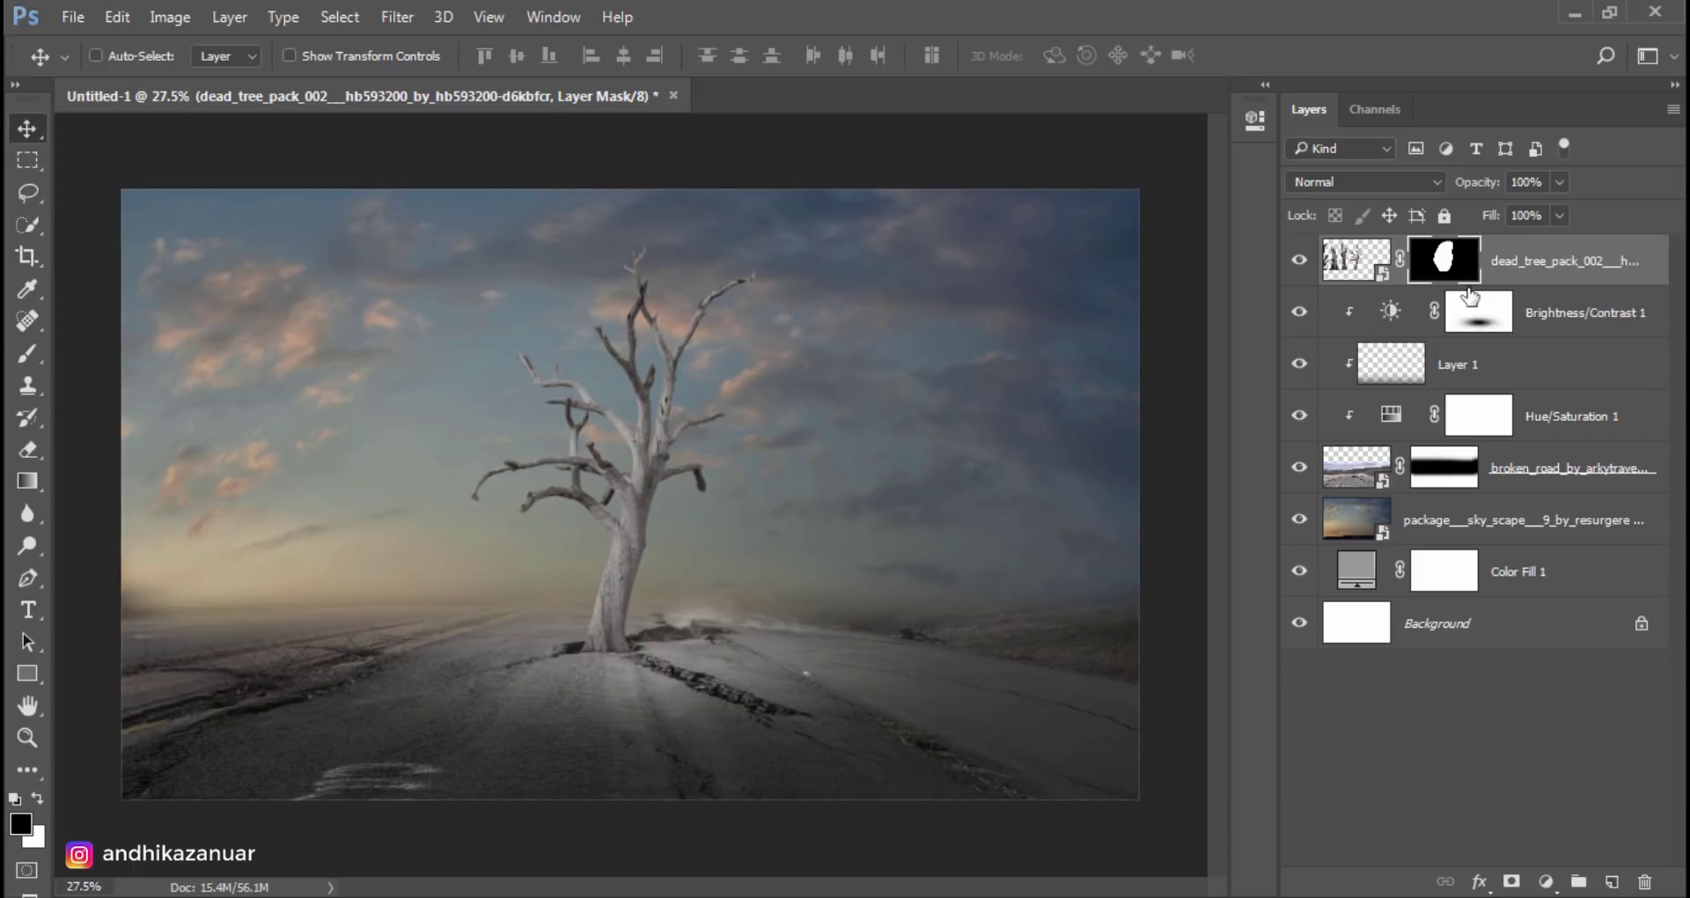
Step: Add a Levels adjustment clipped to the dead tree, raising its black input to 18
left_click(1545, 878)
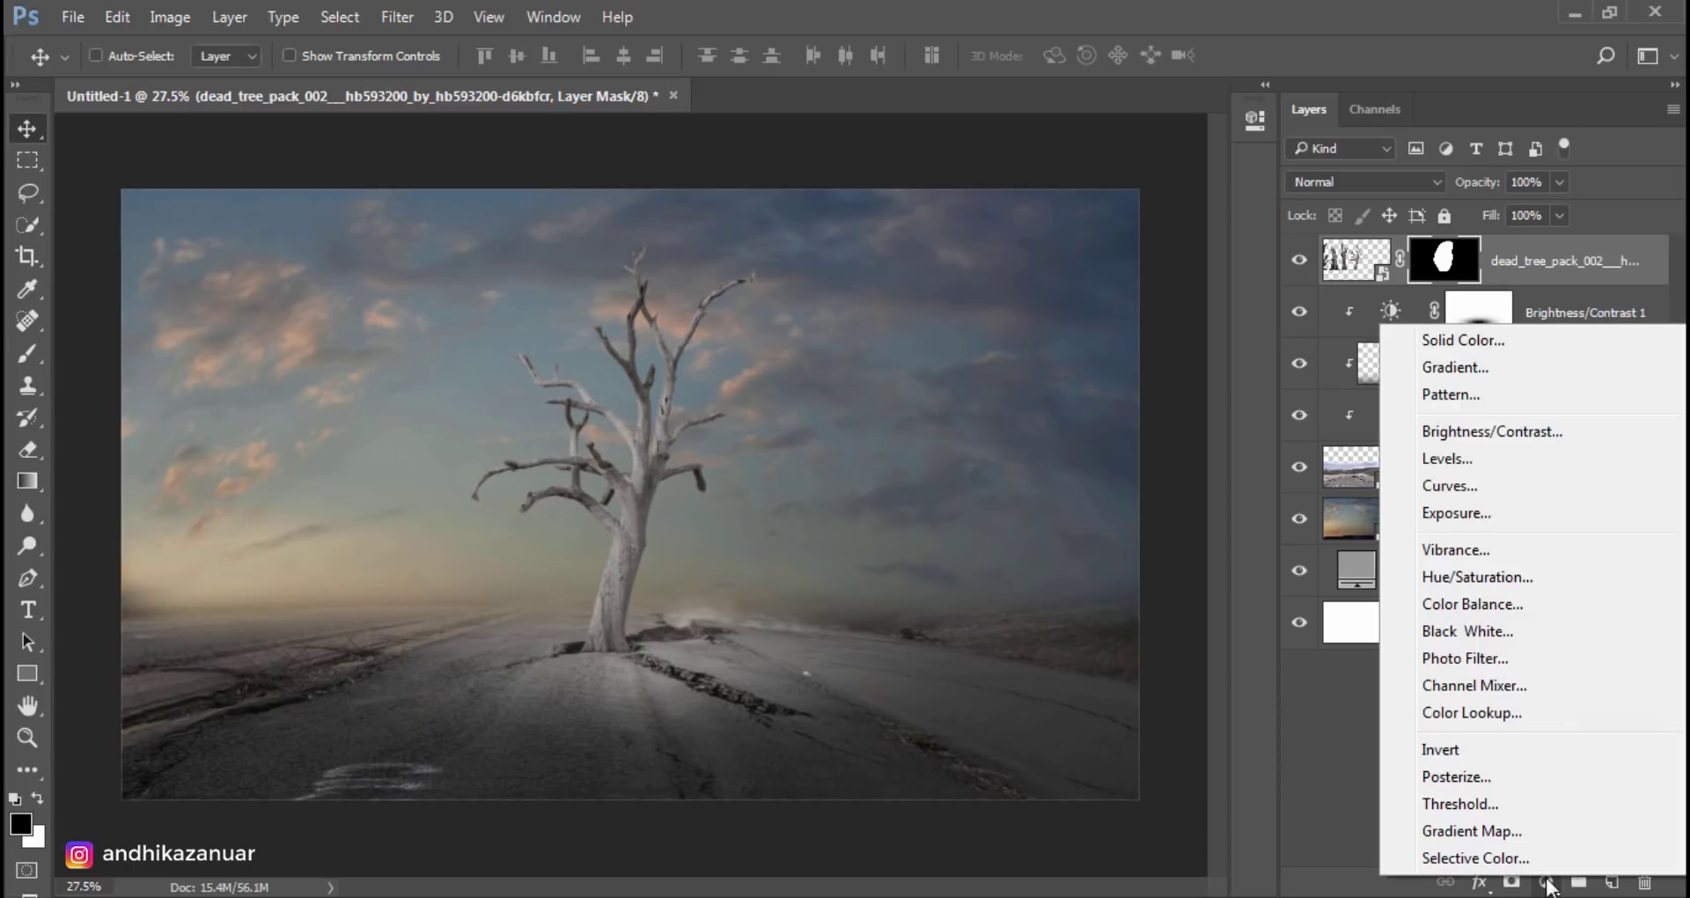
left_click(1487, 464)
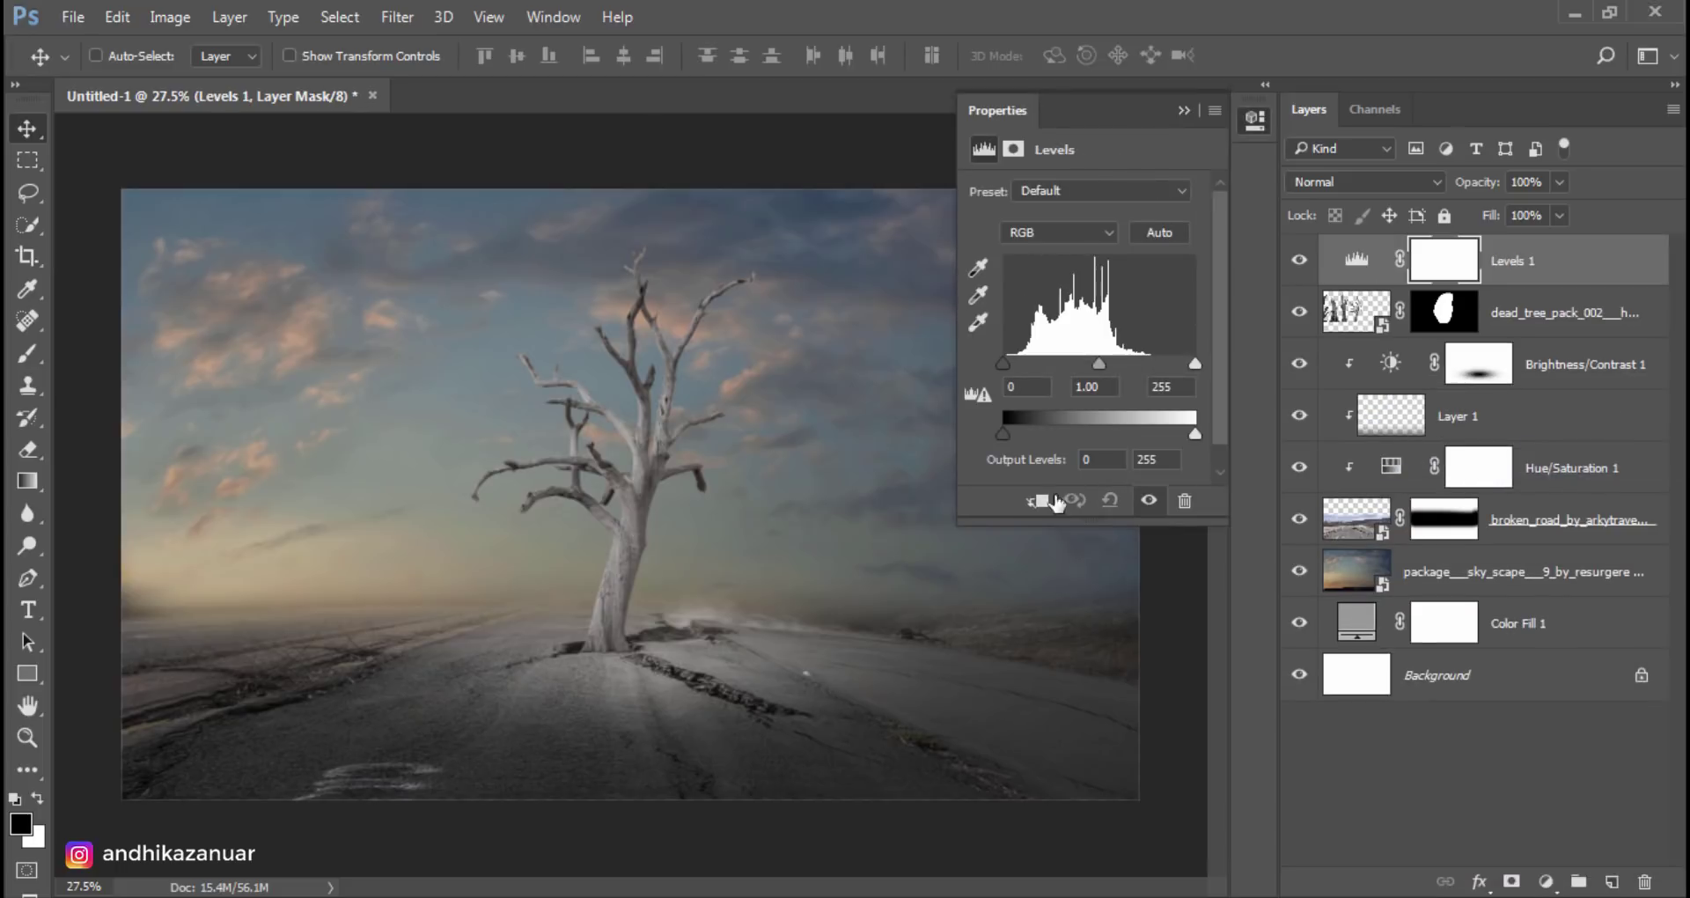
left_click(1036, 502)
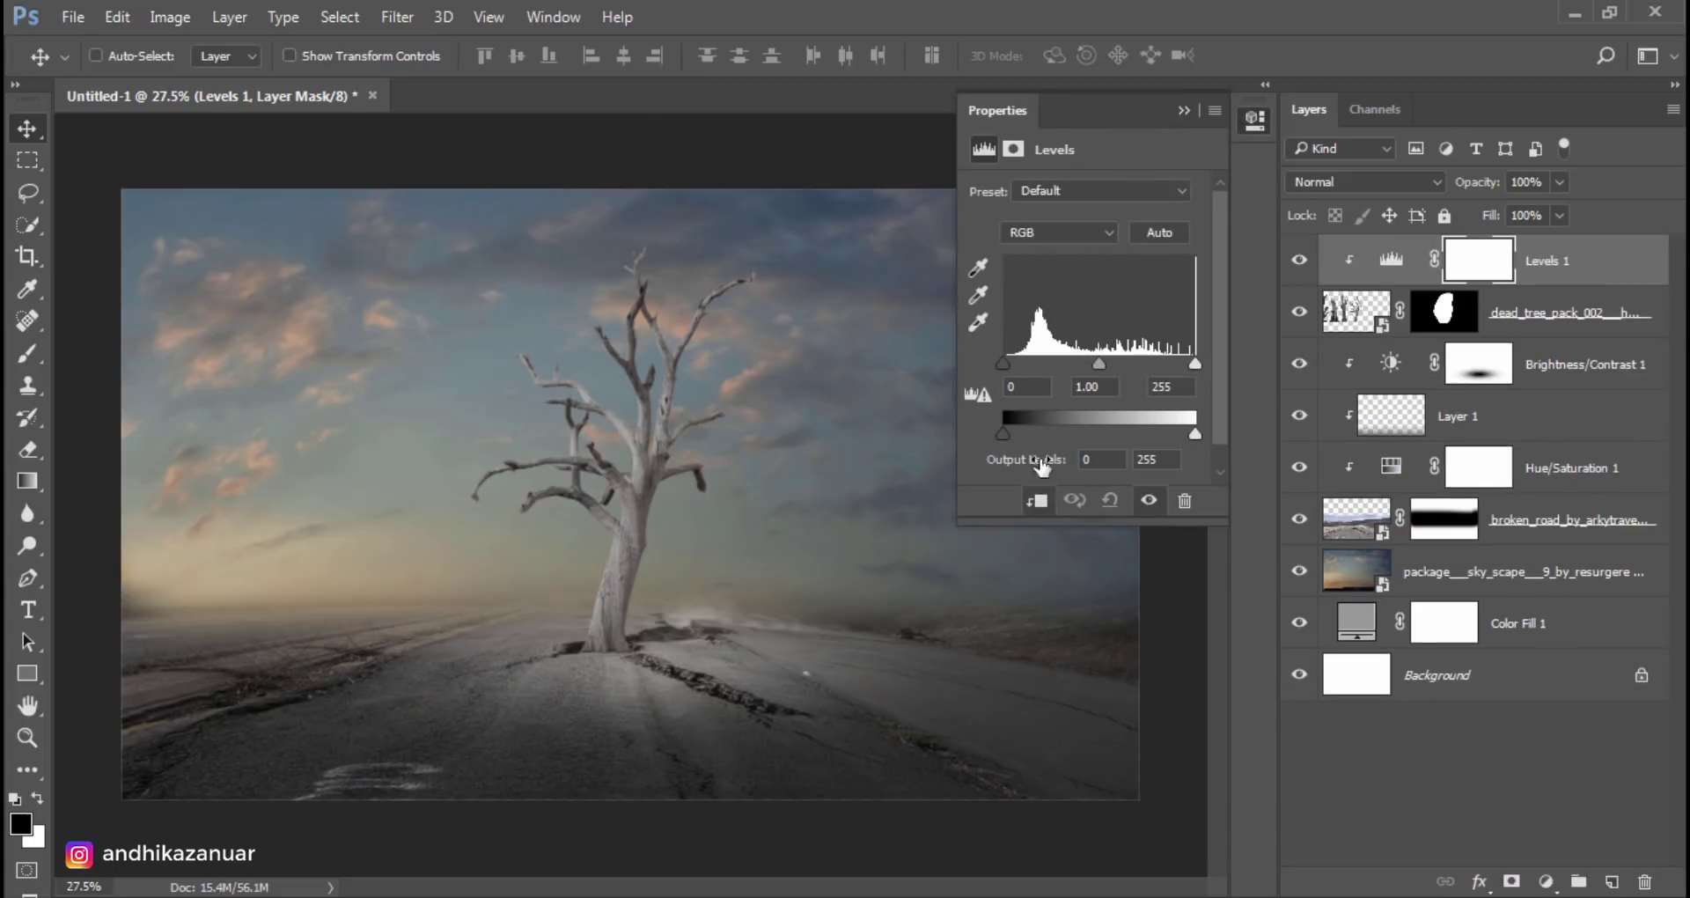
left_click_drag(1004, 363, 1017, 357)
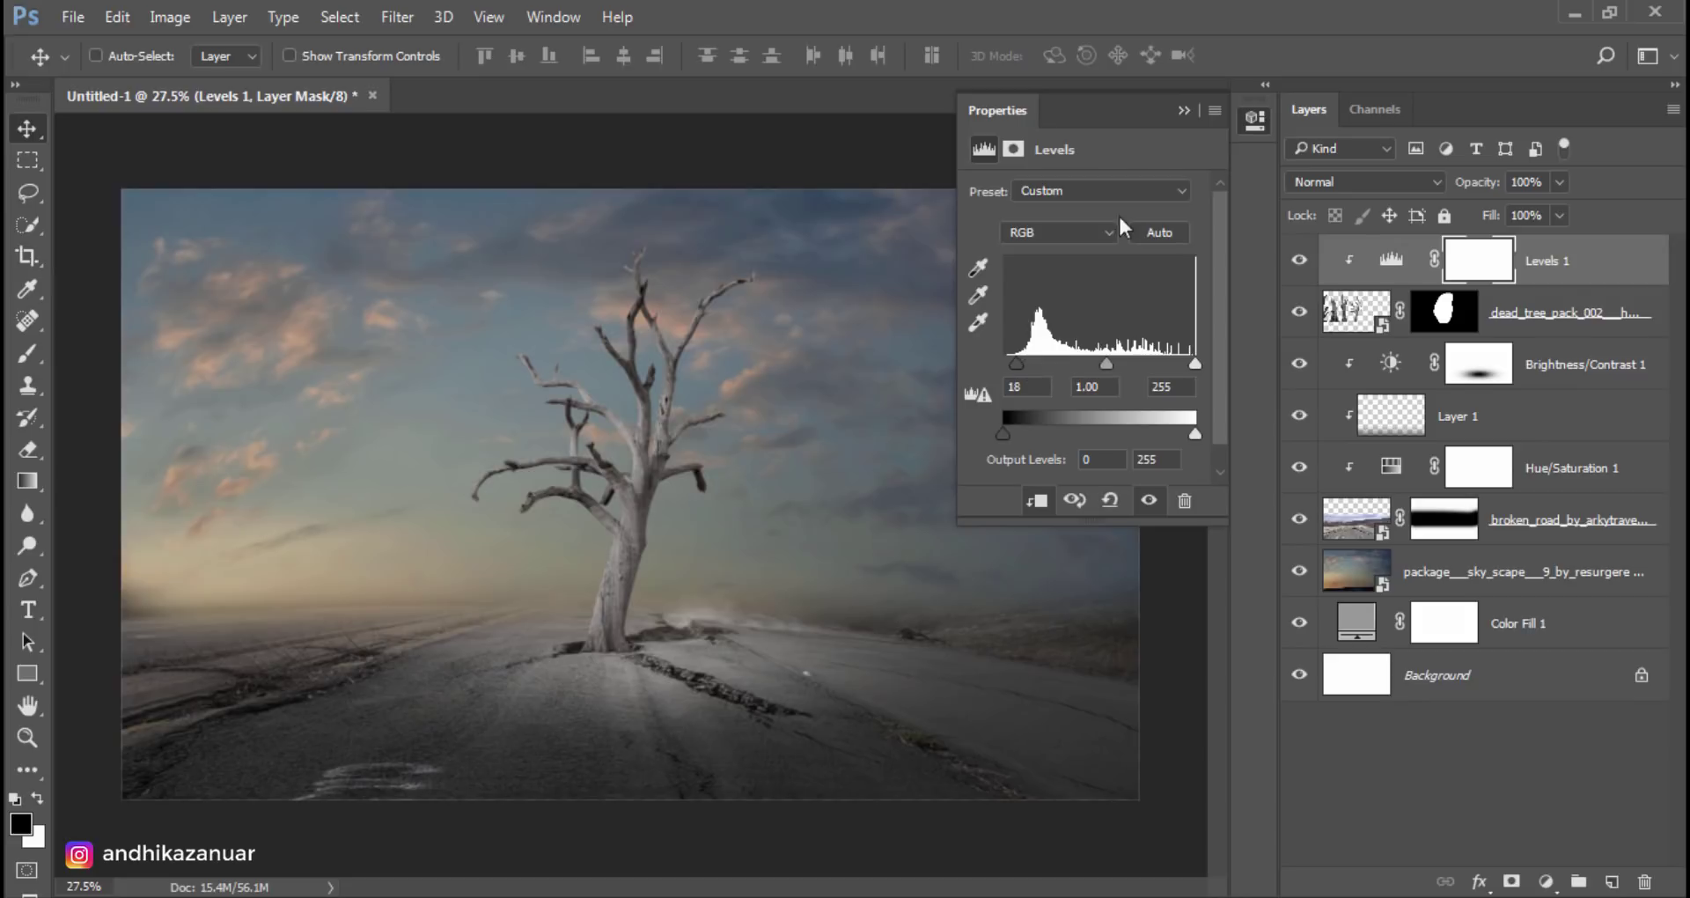
left_click(1183, 111)
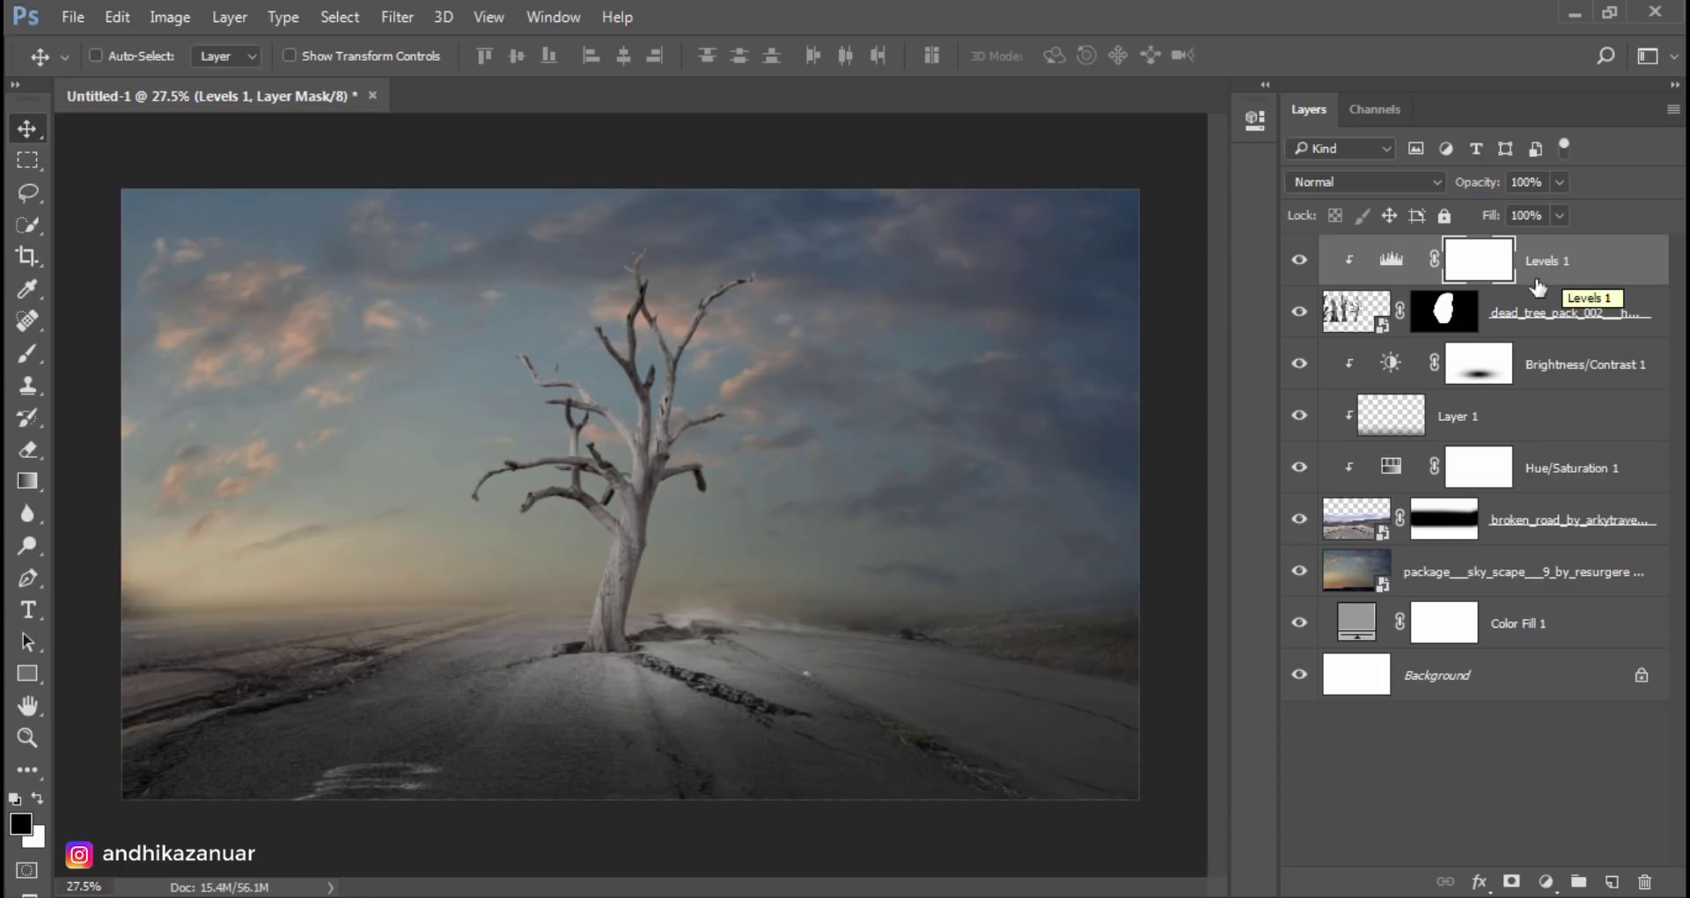
Step: Open the photo car_crash_ii_by_hiljainen_stock.jpg as its own document
left_click(75, 19)
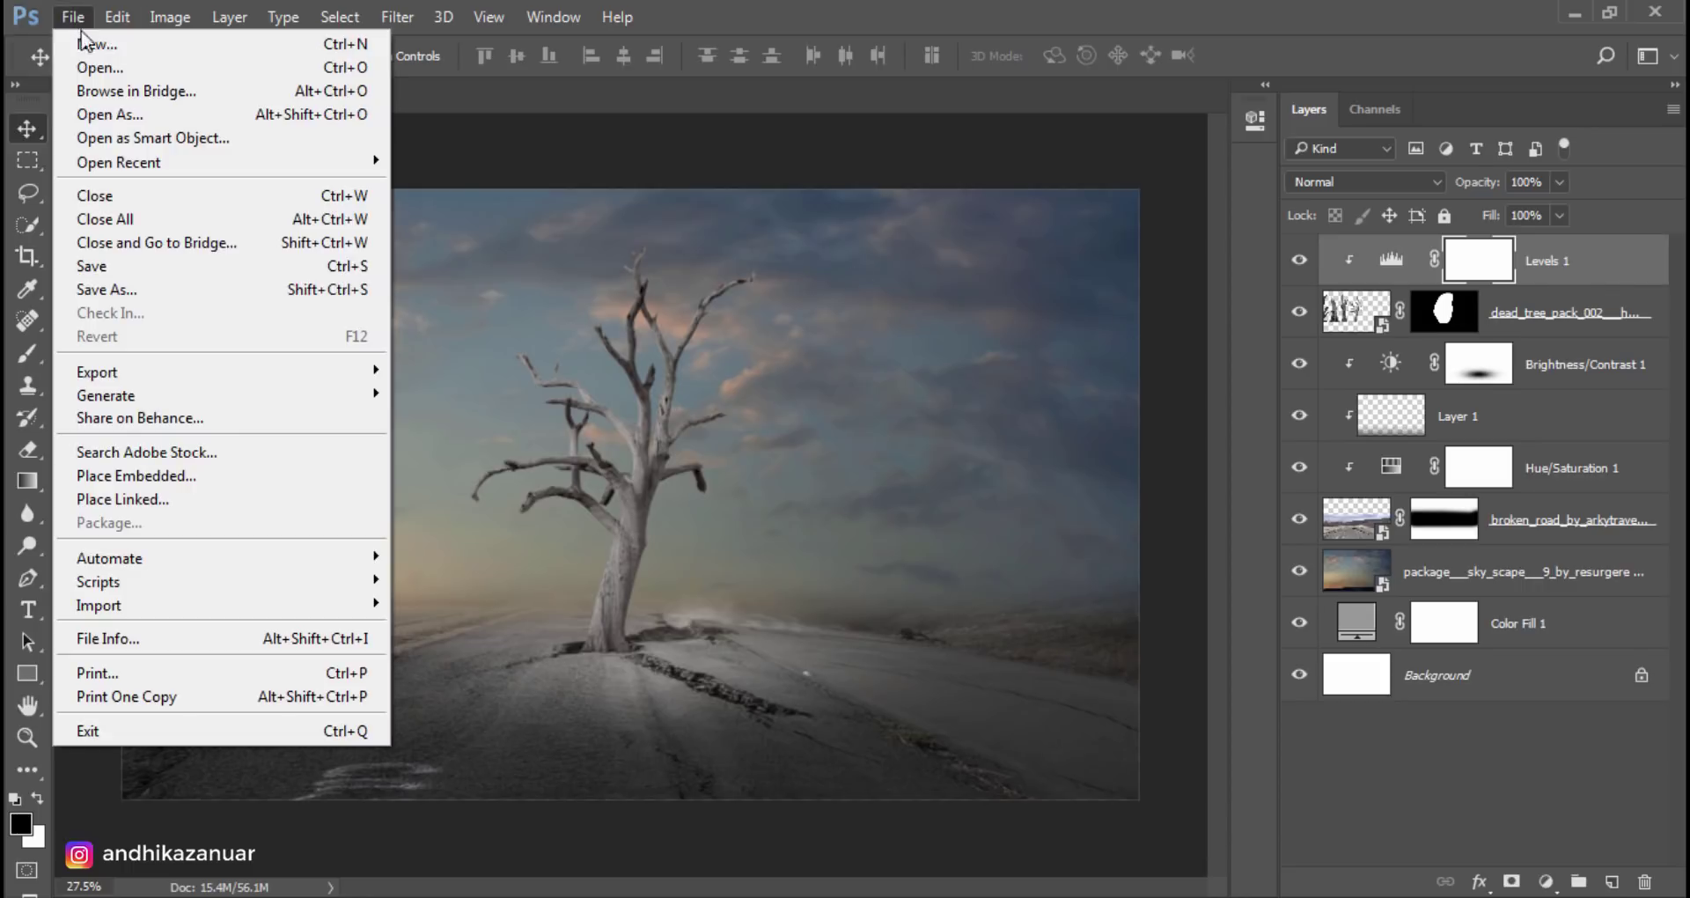
left_click(105, 62)
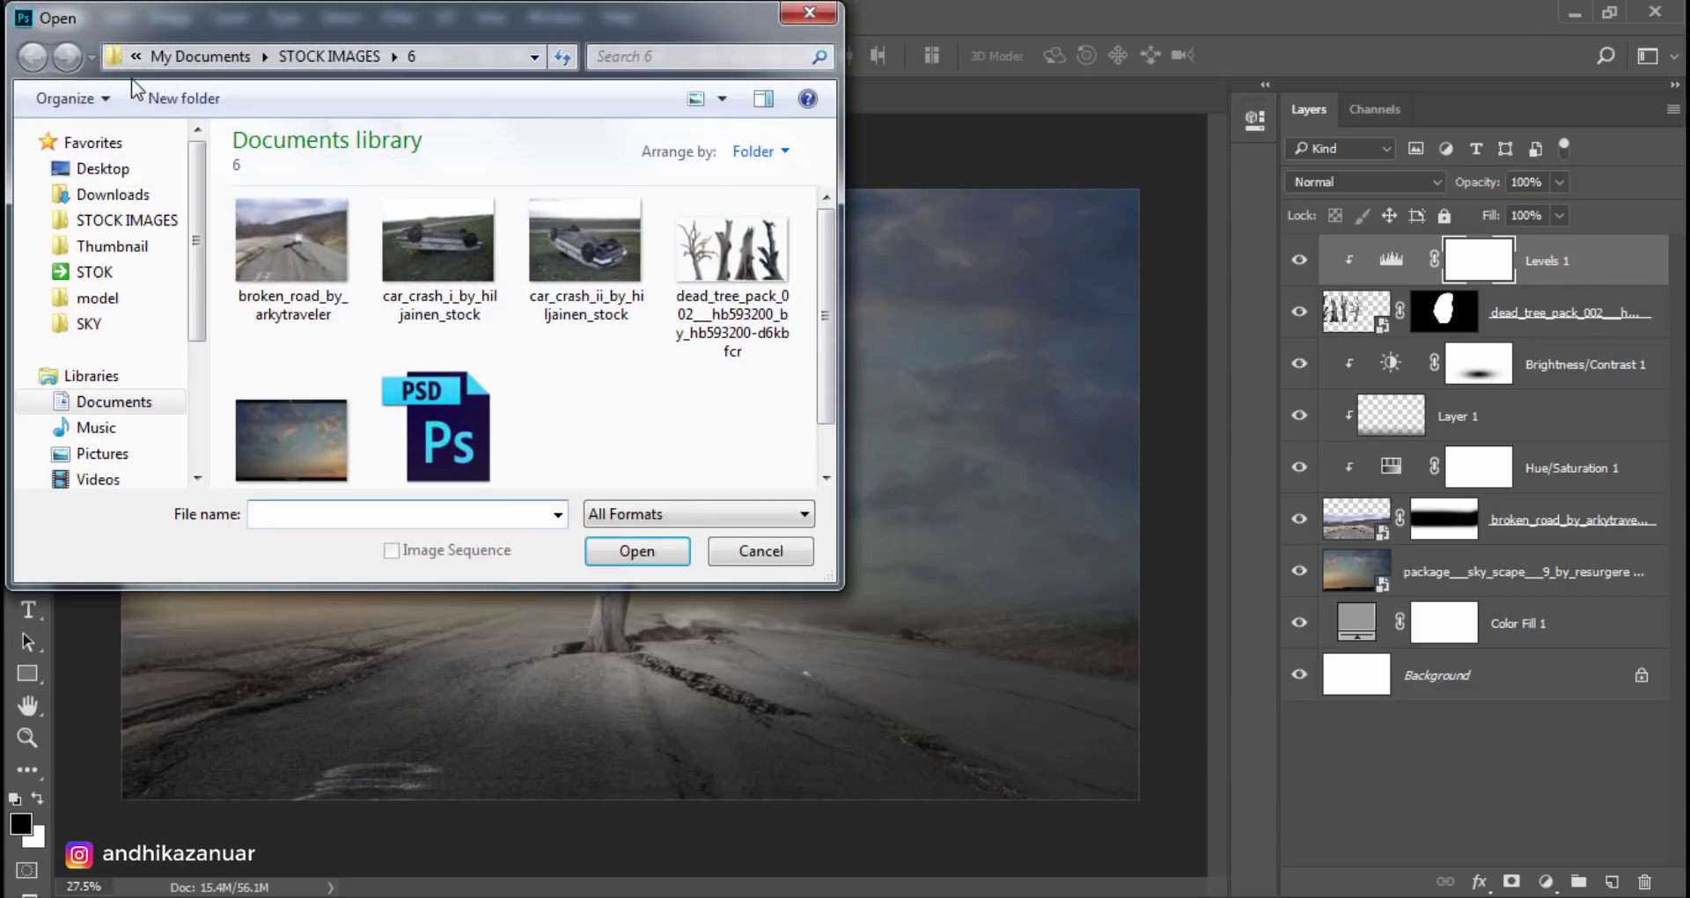
left_click(605, 261)
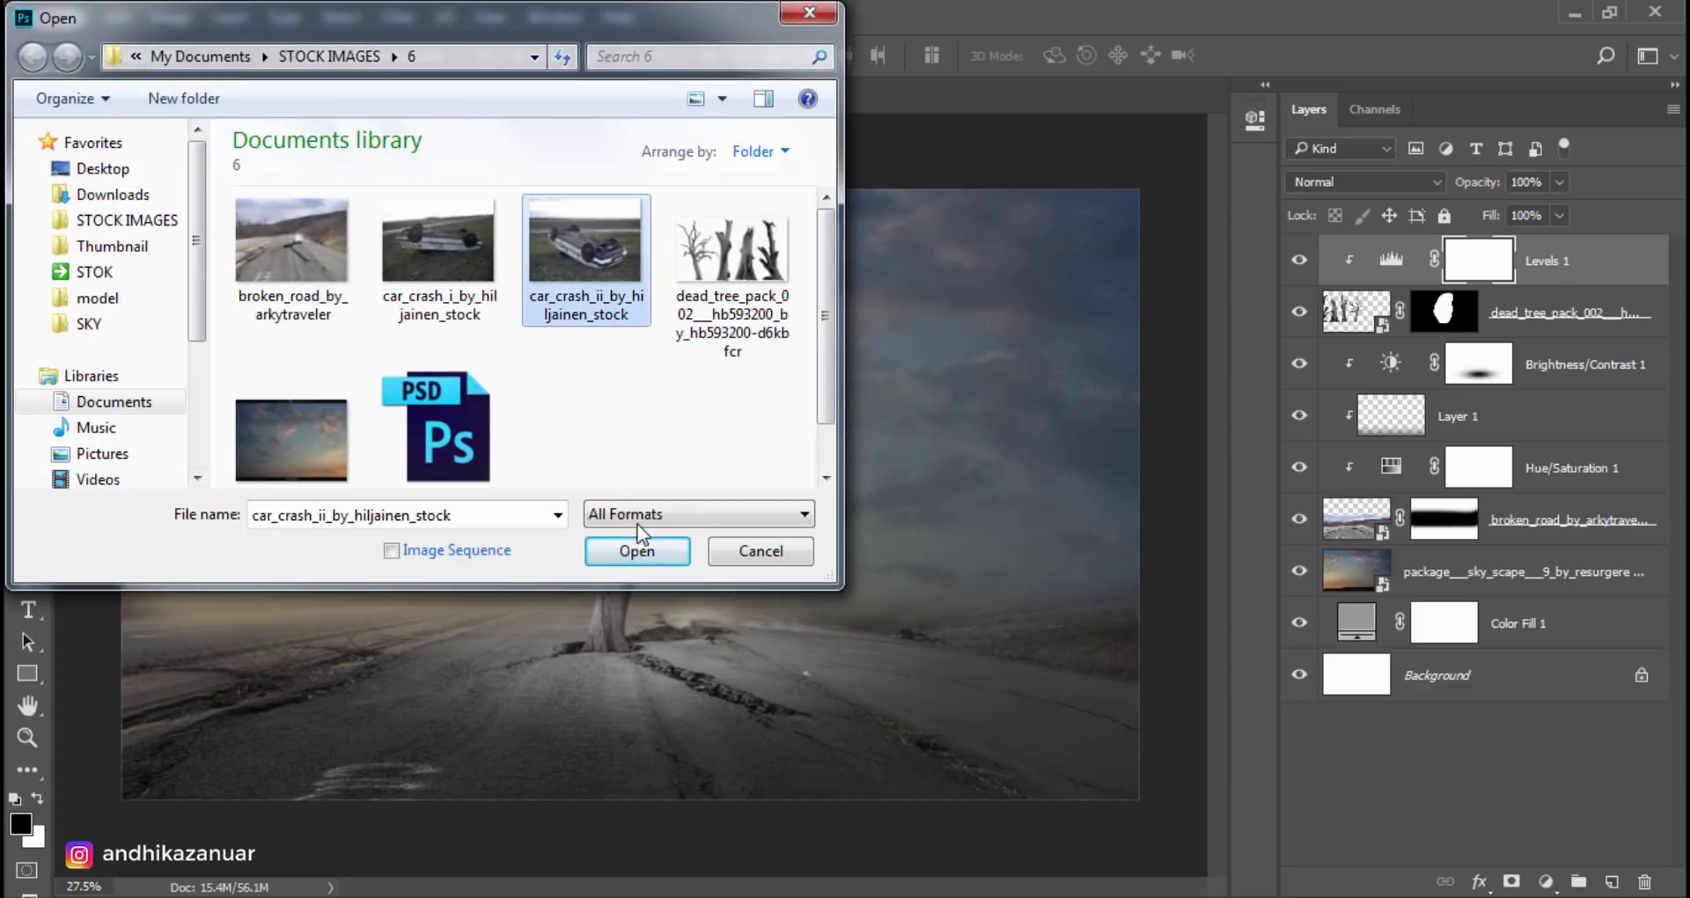
left_click(639, 547)
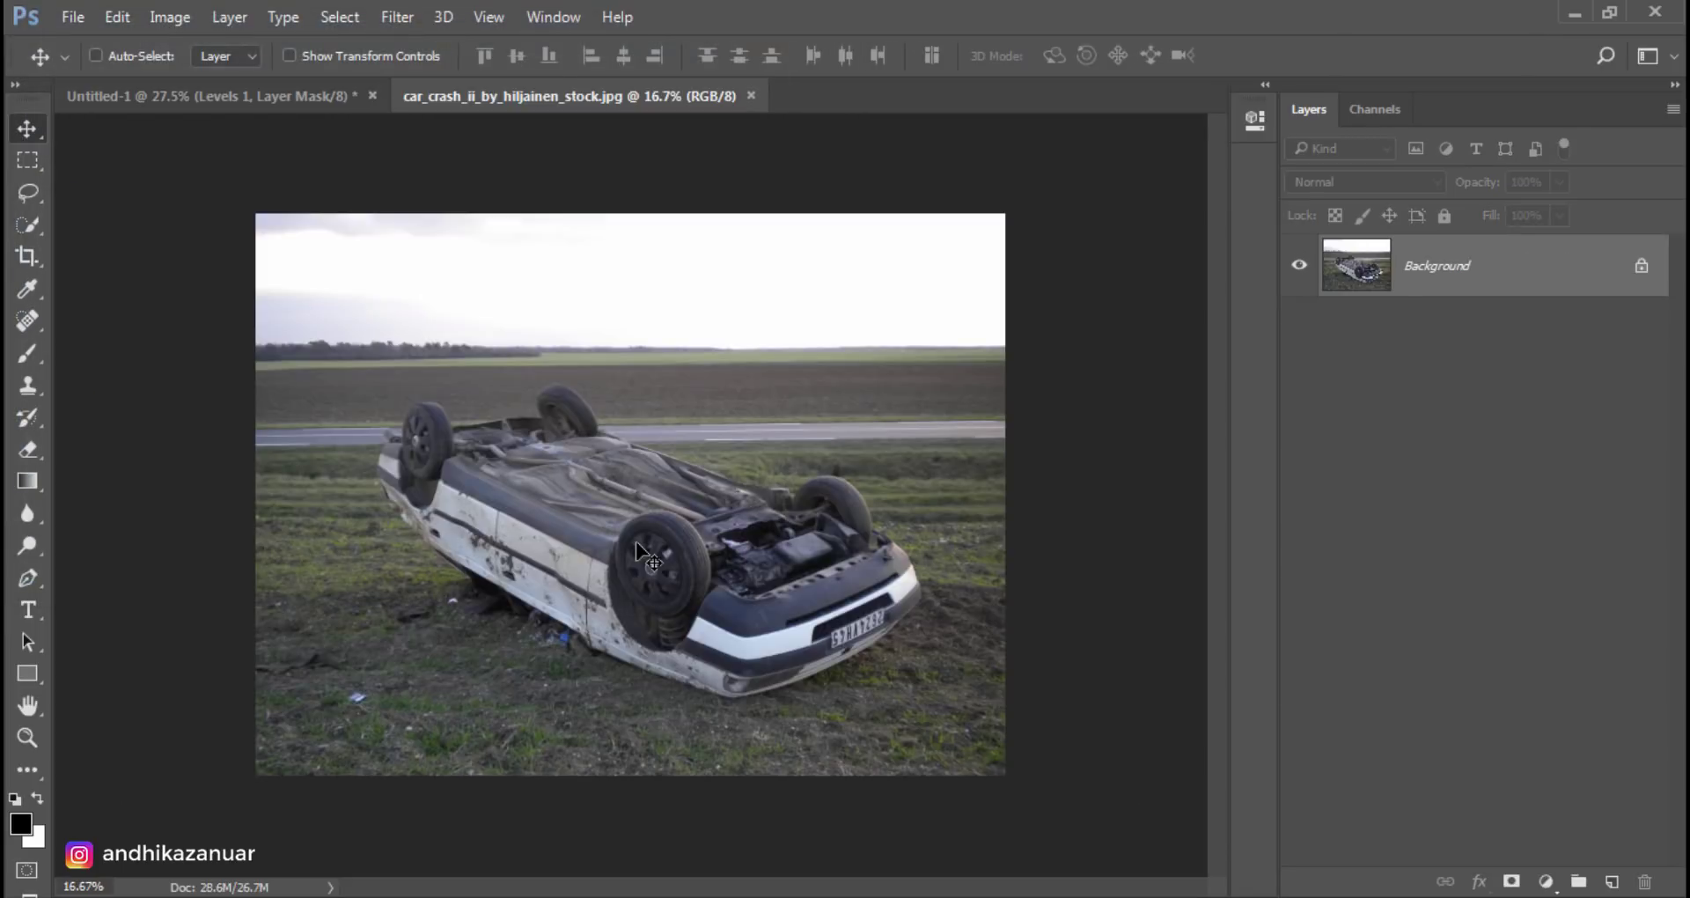
Step: Set the Pen tool to plain Path mode and zoom in on the overturned car
left_click(42, 577)
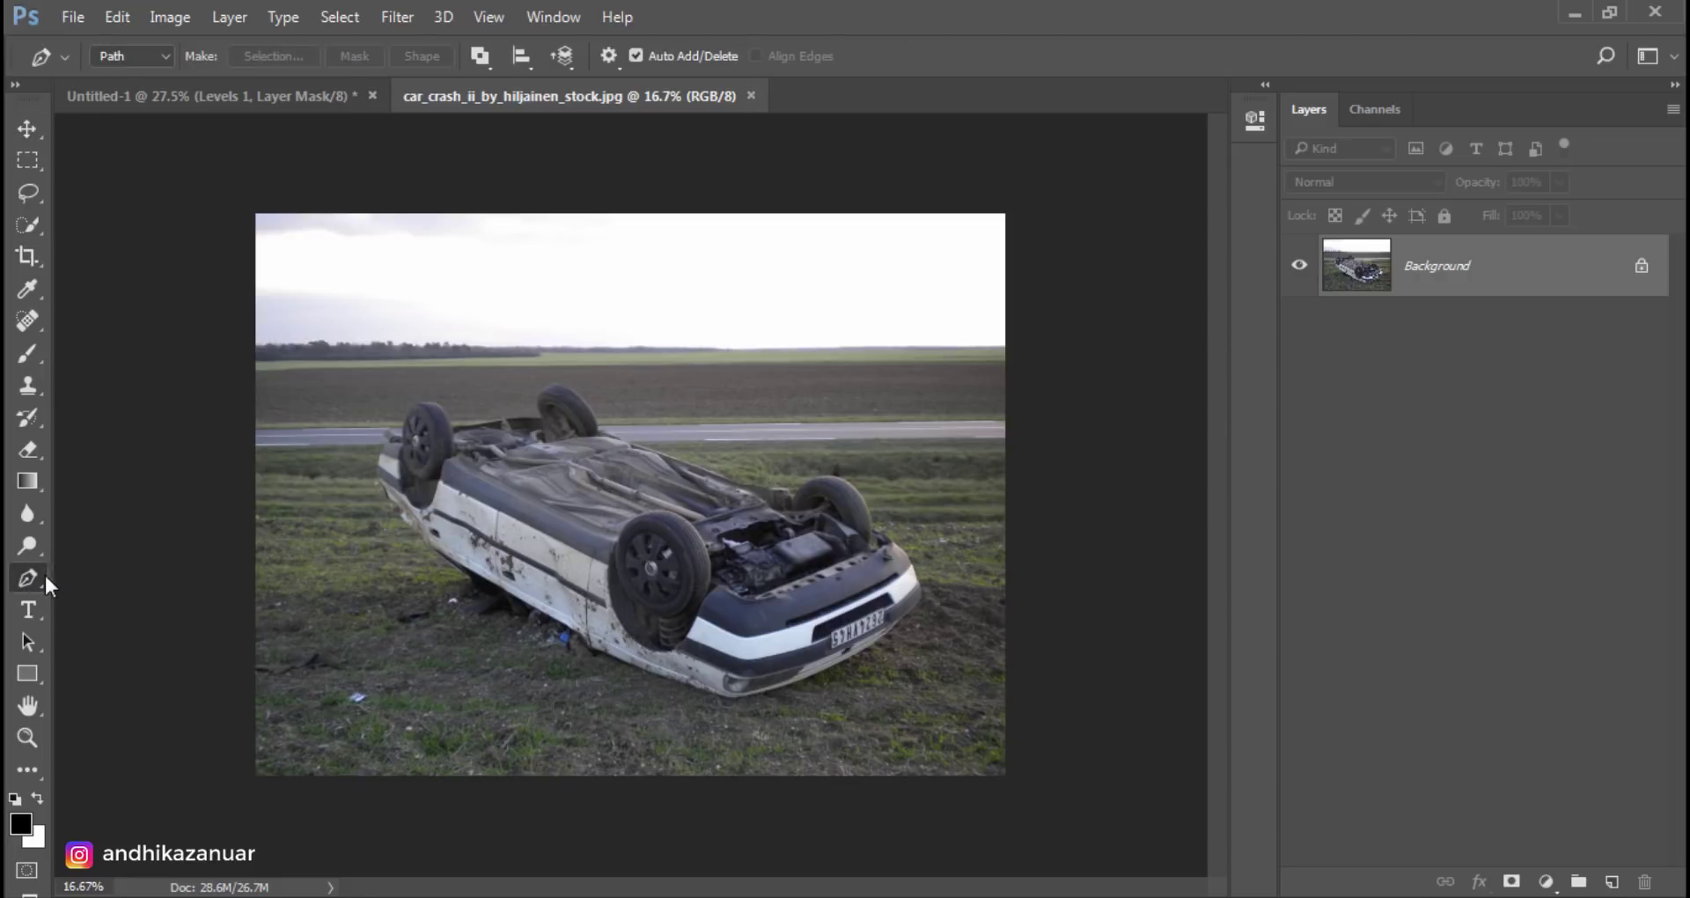
left_click(123, 56)
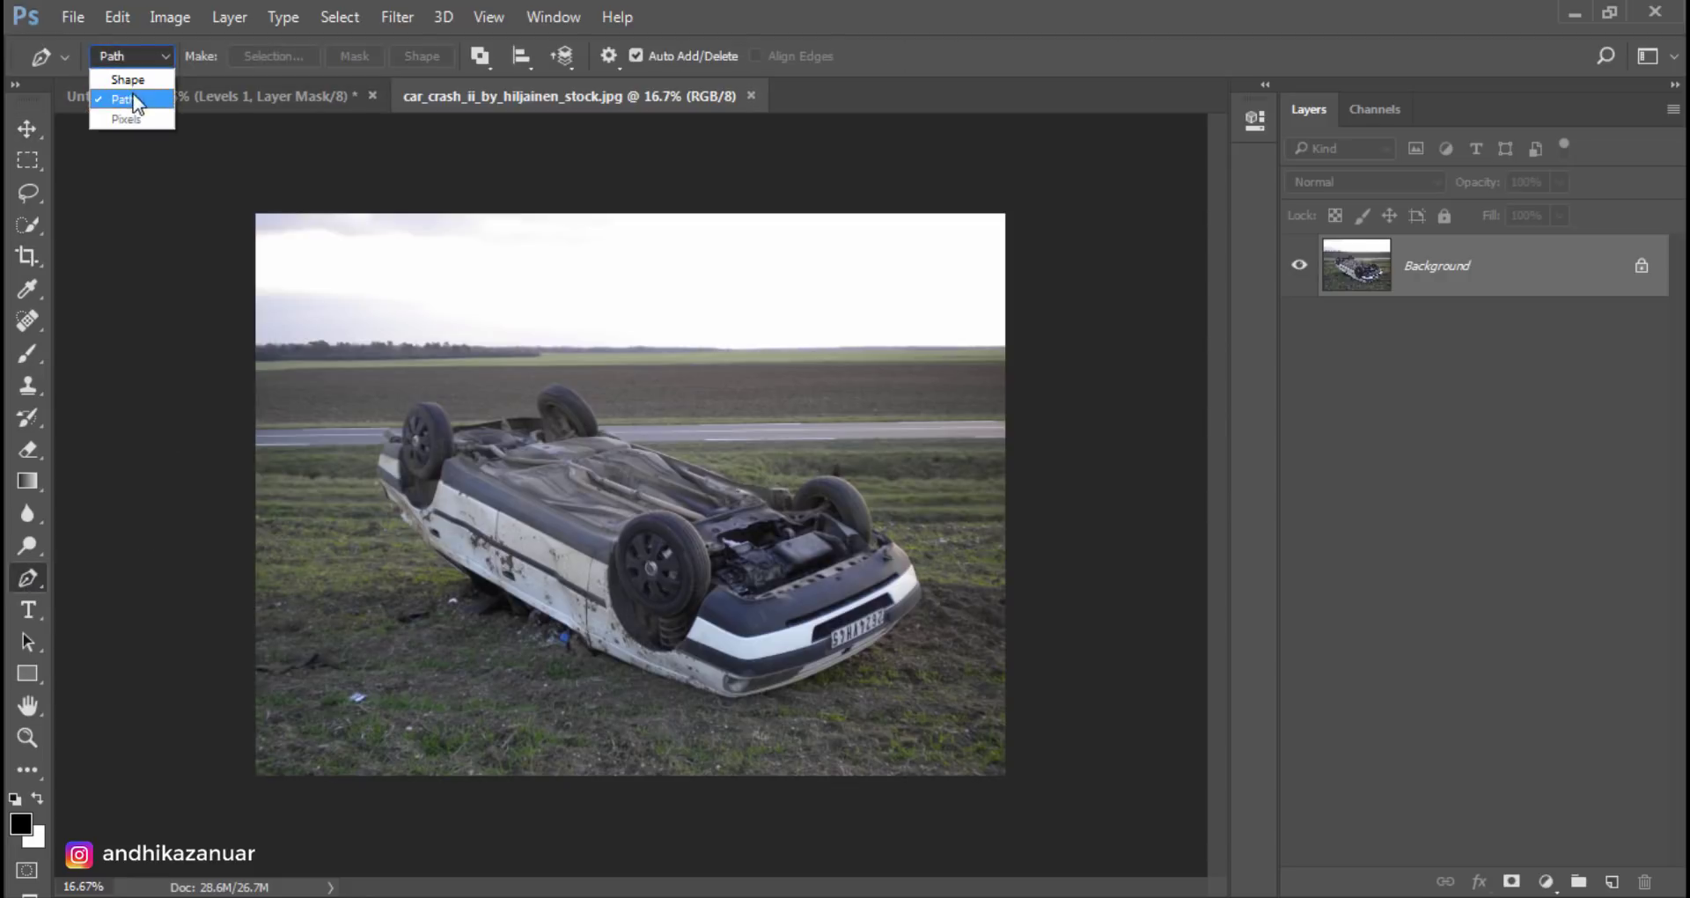
left_click(136, 99)
left_click(609, 56)
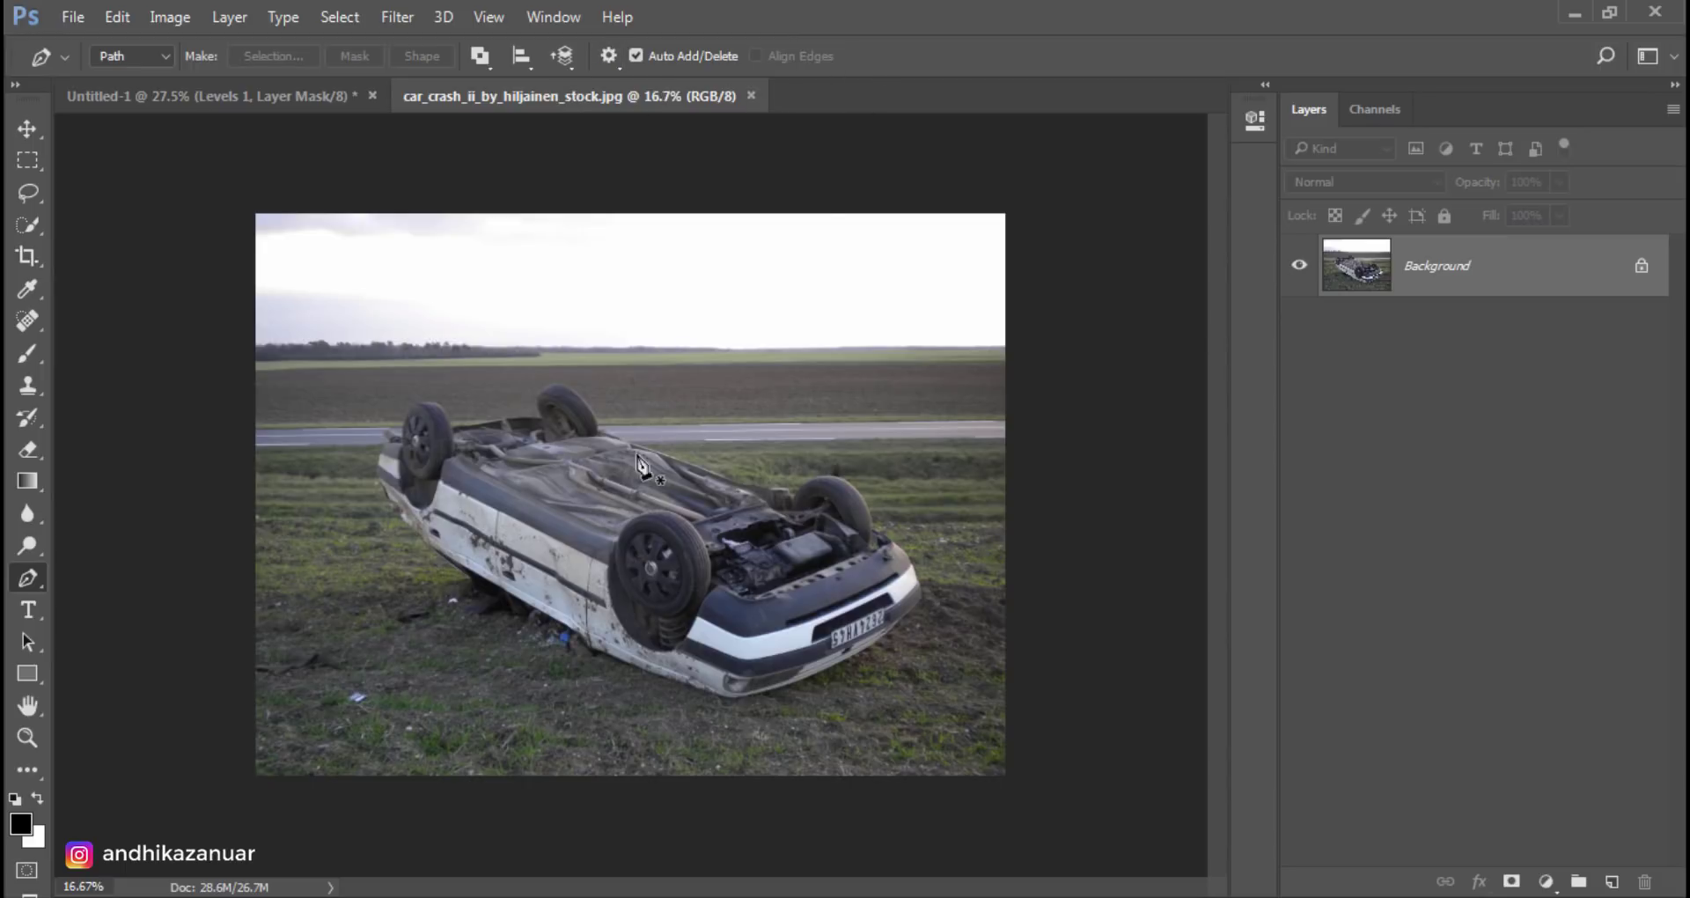
key("ctrl+plus")
key("ctrl+plus")
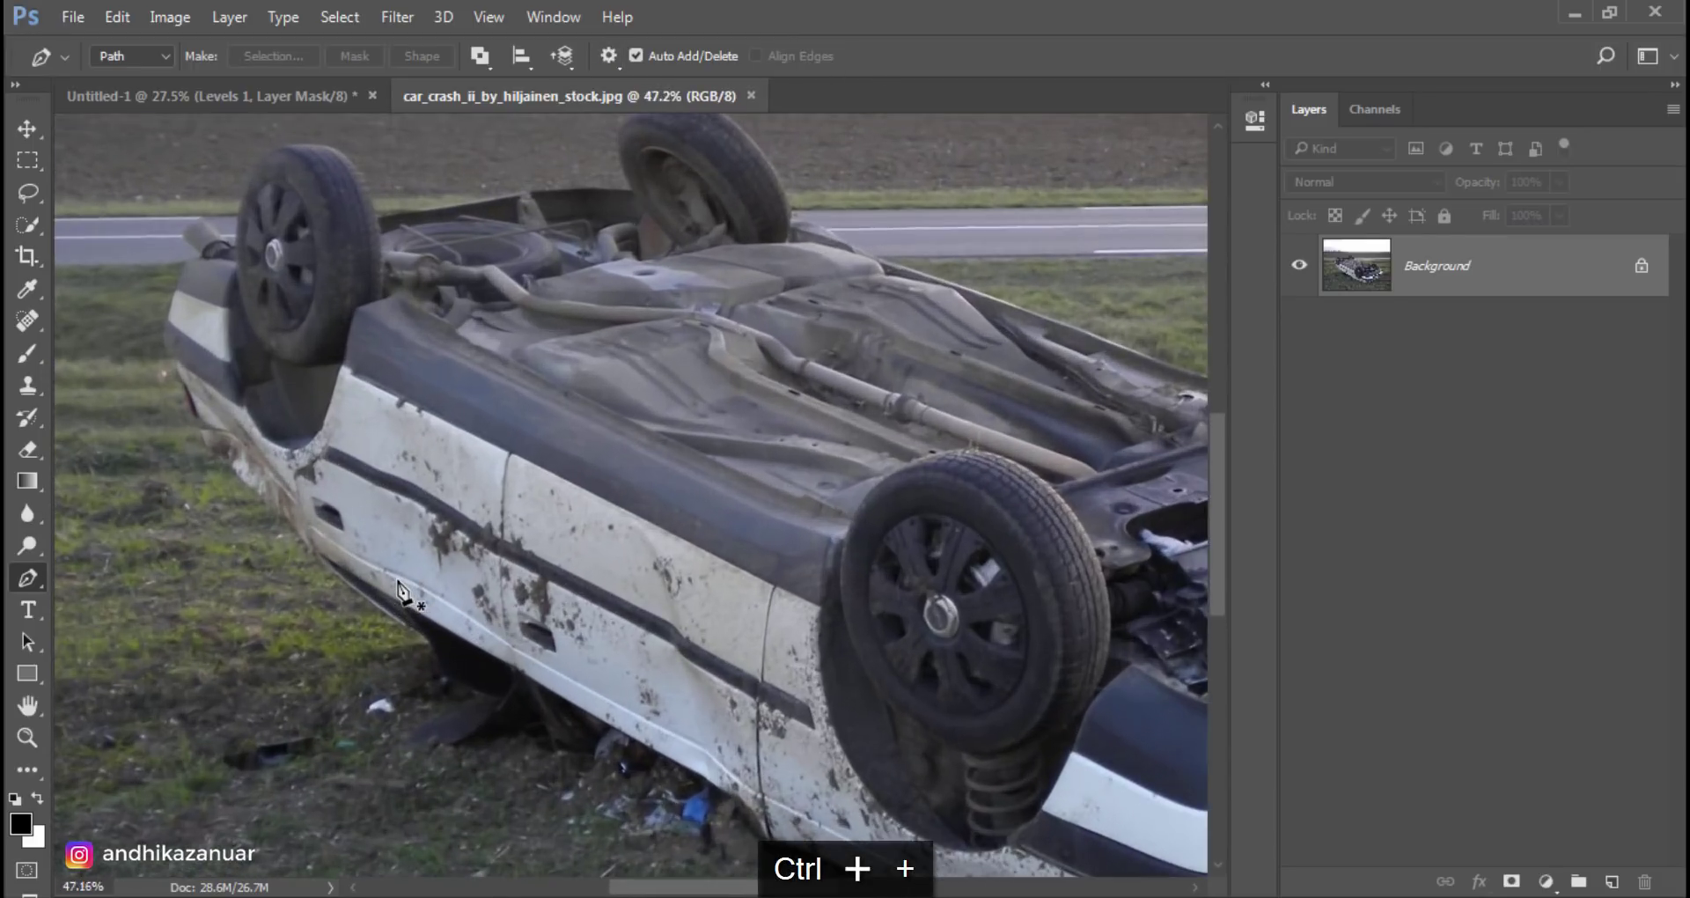
key("ctrl+plus")
key("ctrl+plus")
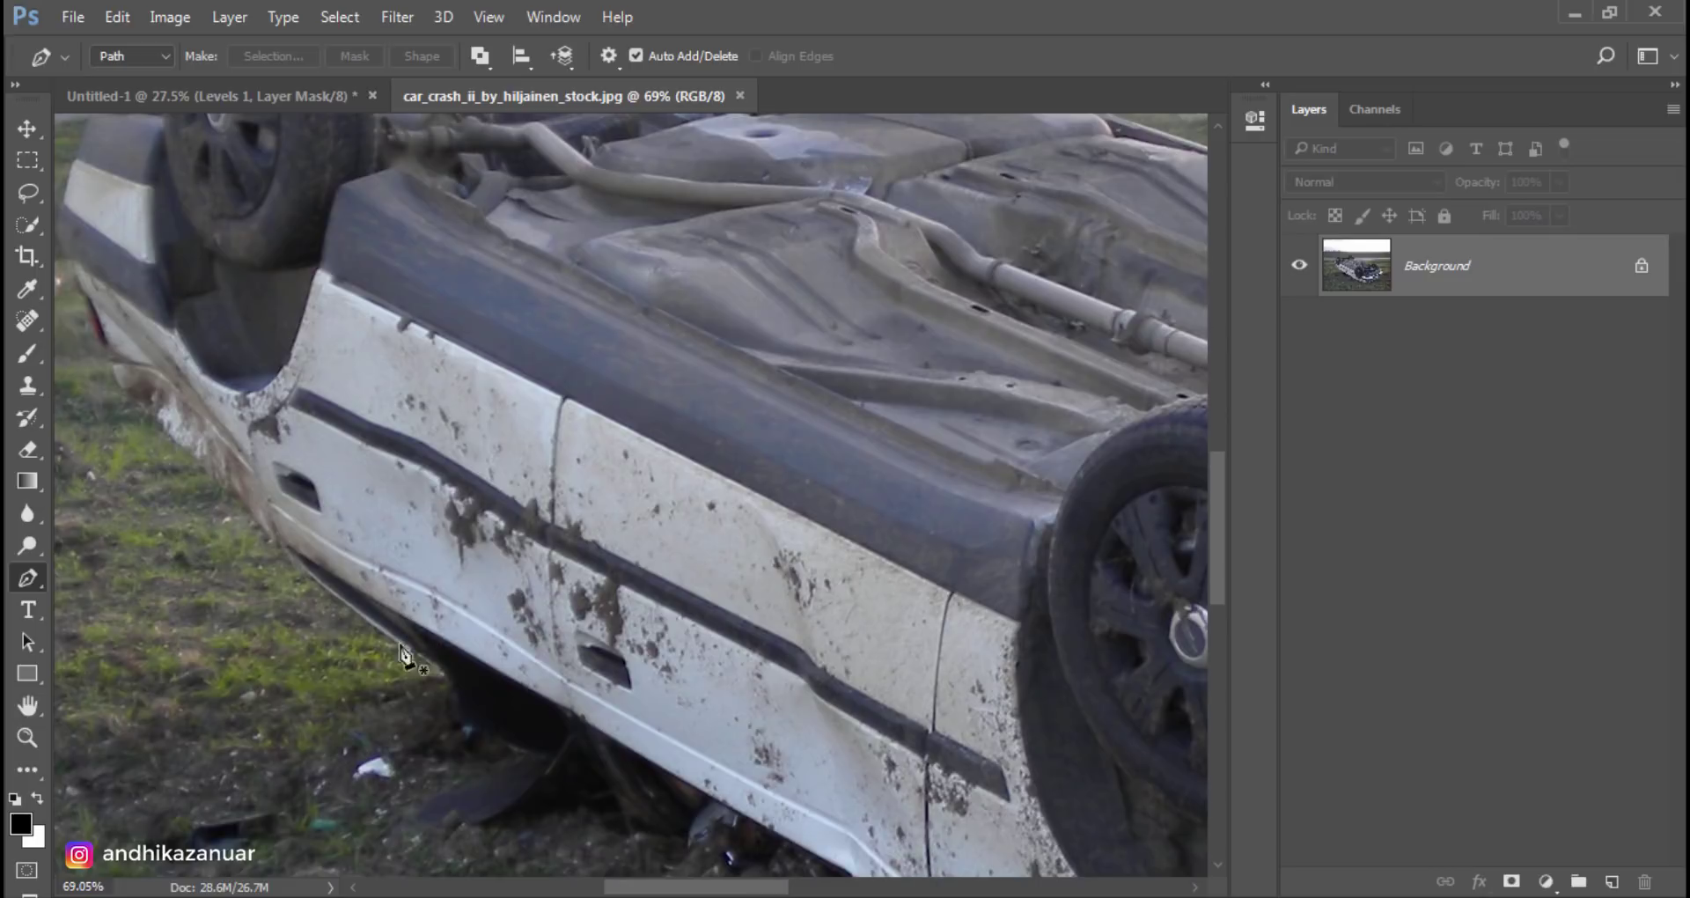
Step: Start the path at the car's lower edge and trace anchors up its side edge
left_click(431, 663)
left_click(272, 534)
left_click(244, 507)
left_click(226, 487)
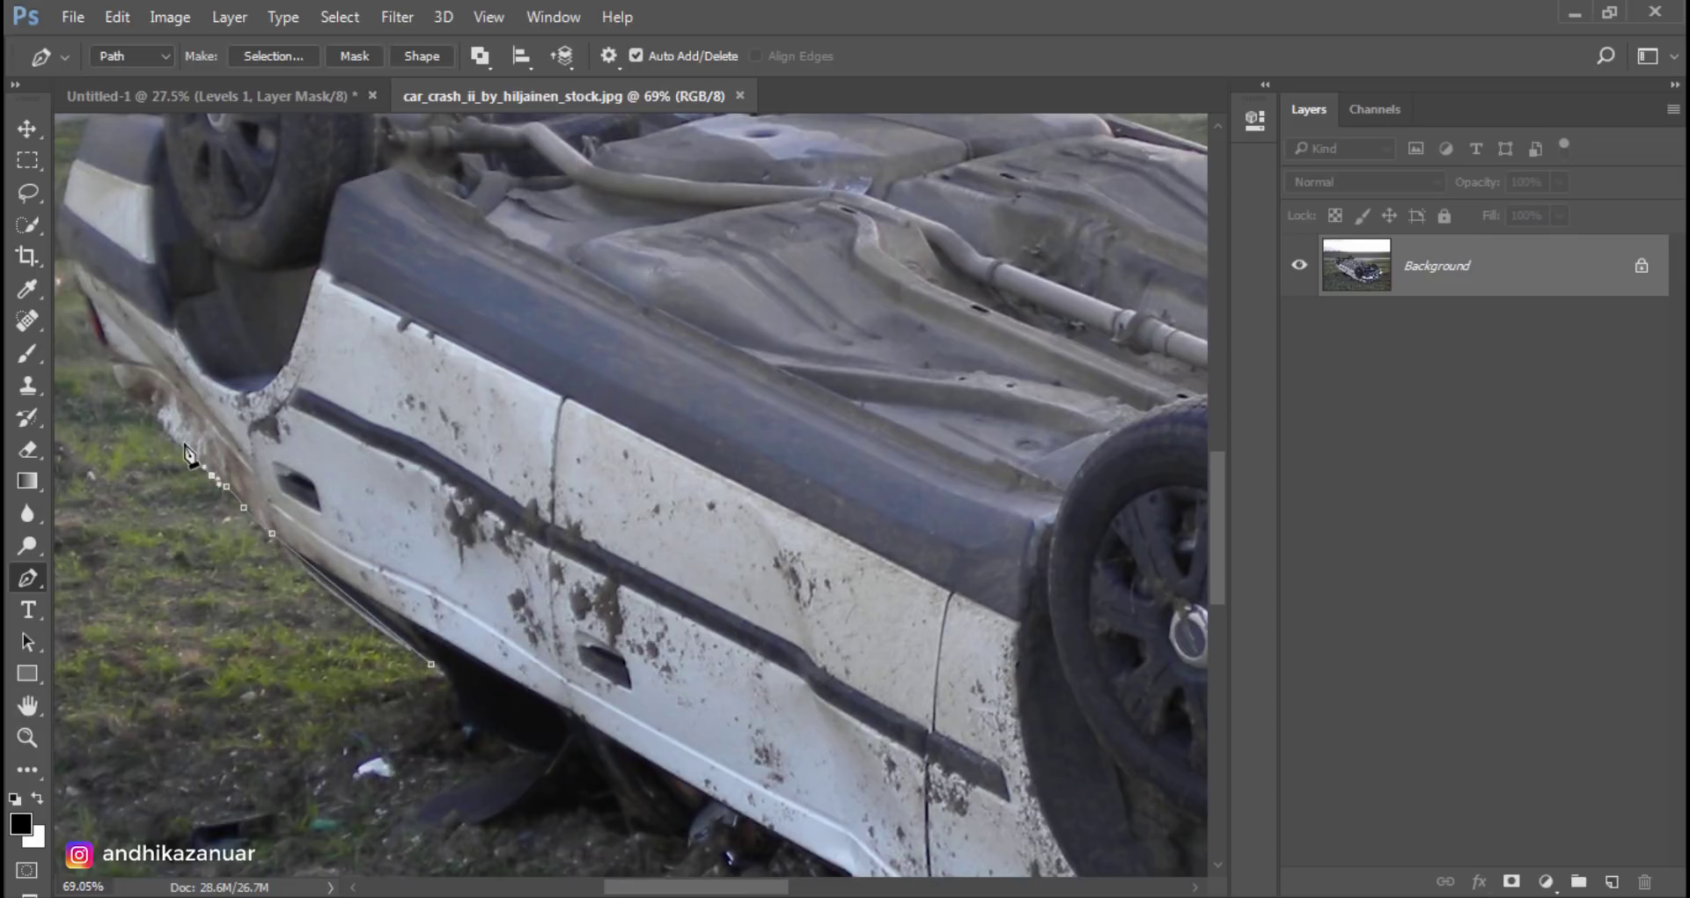
left_click(211, 474)
left_click(195, 458)
left_click(168, 421)
left_click(151, 404)
left_click(130, 388)
left_click(115, 370)
left_click(102, 344)
left_click(89, 318)
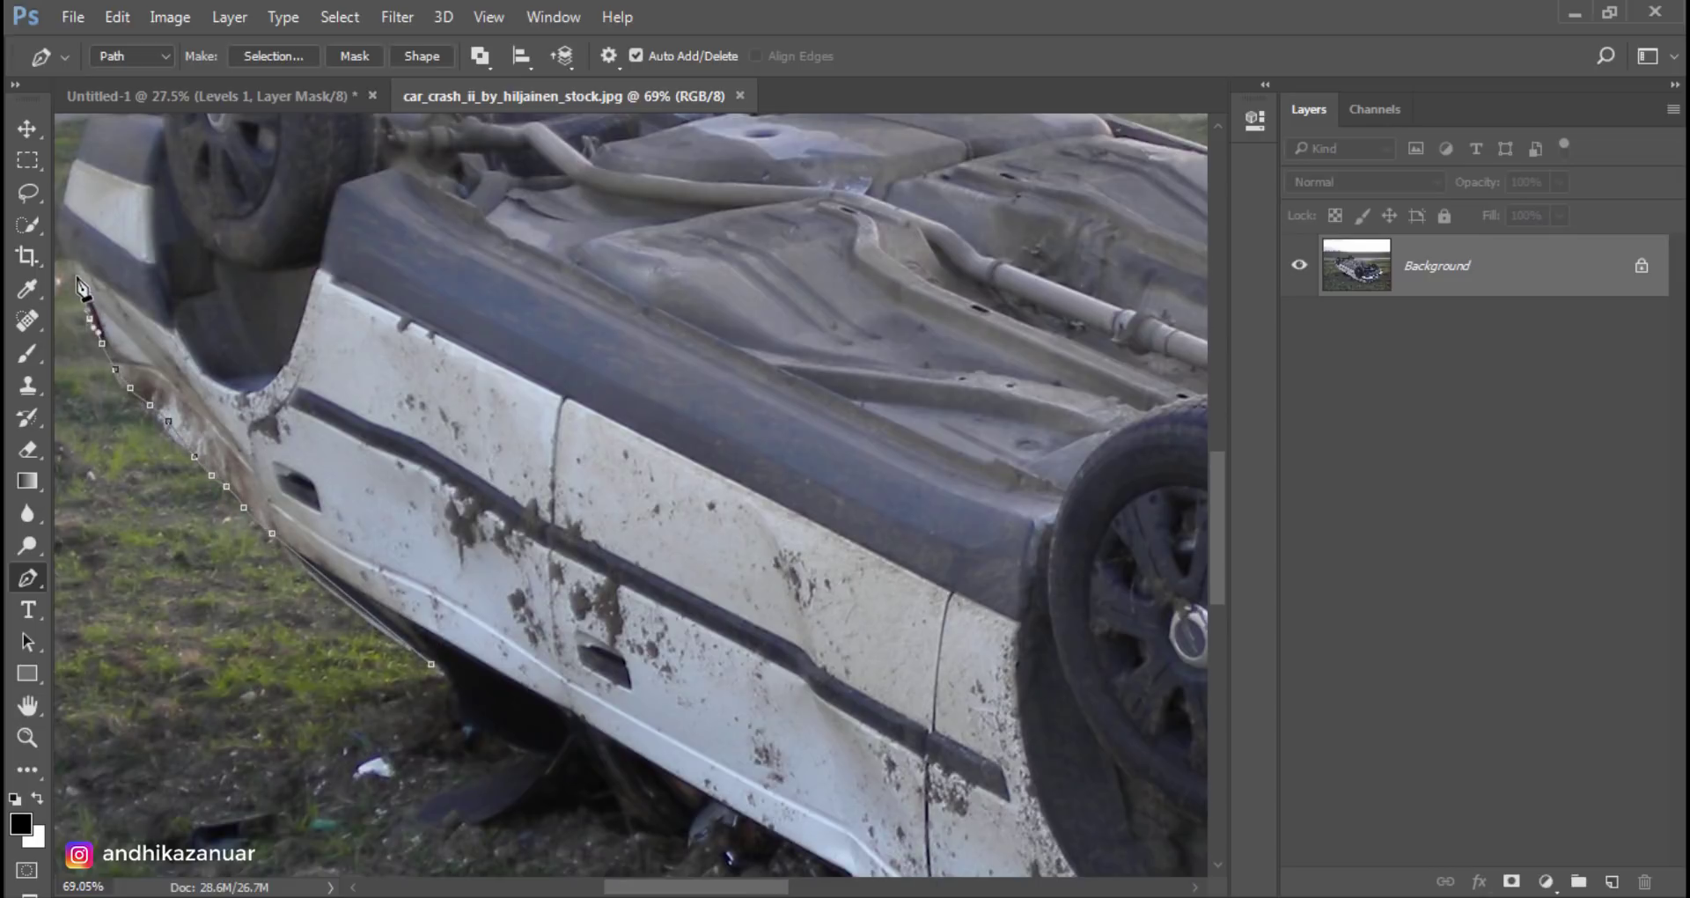
Step: Continue the path further up the car's edge and around the exhaust pipe
left_click_drag(76, 267, 264, 641)
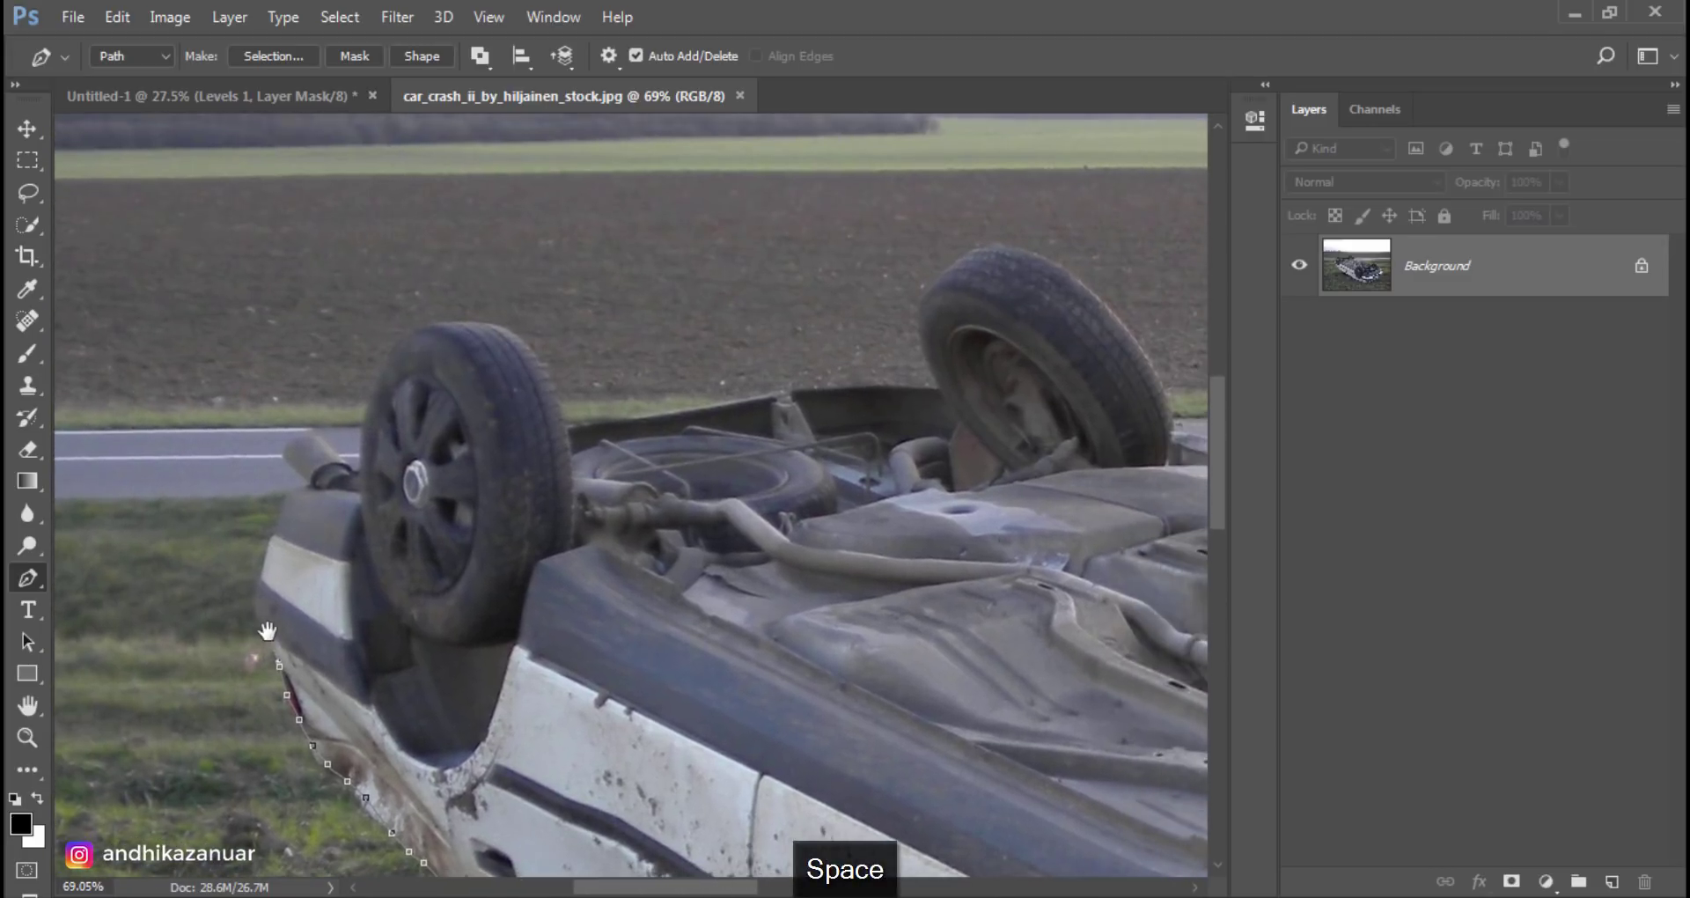
left_click(257, 604)
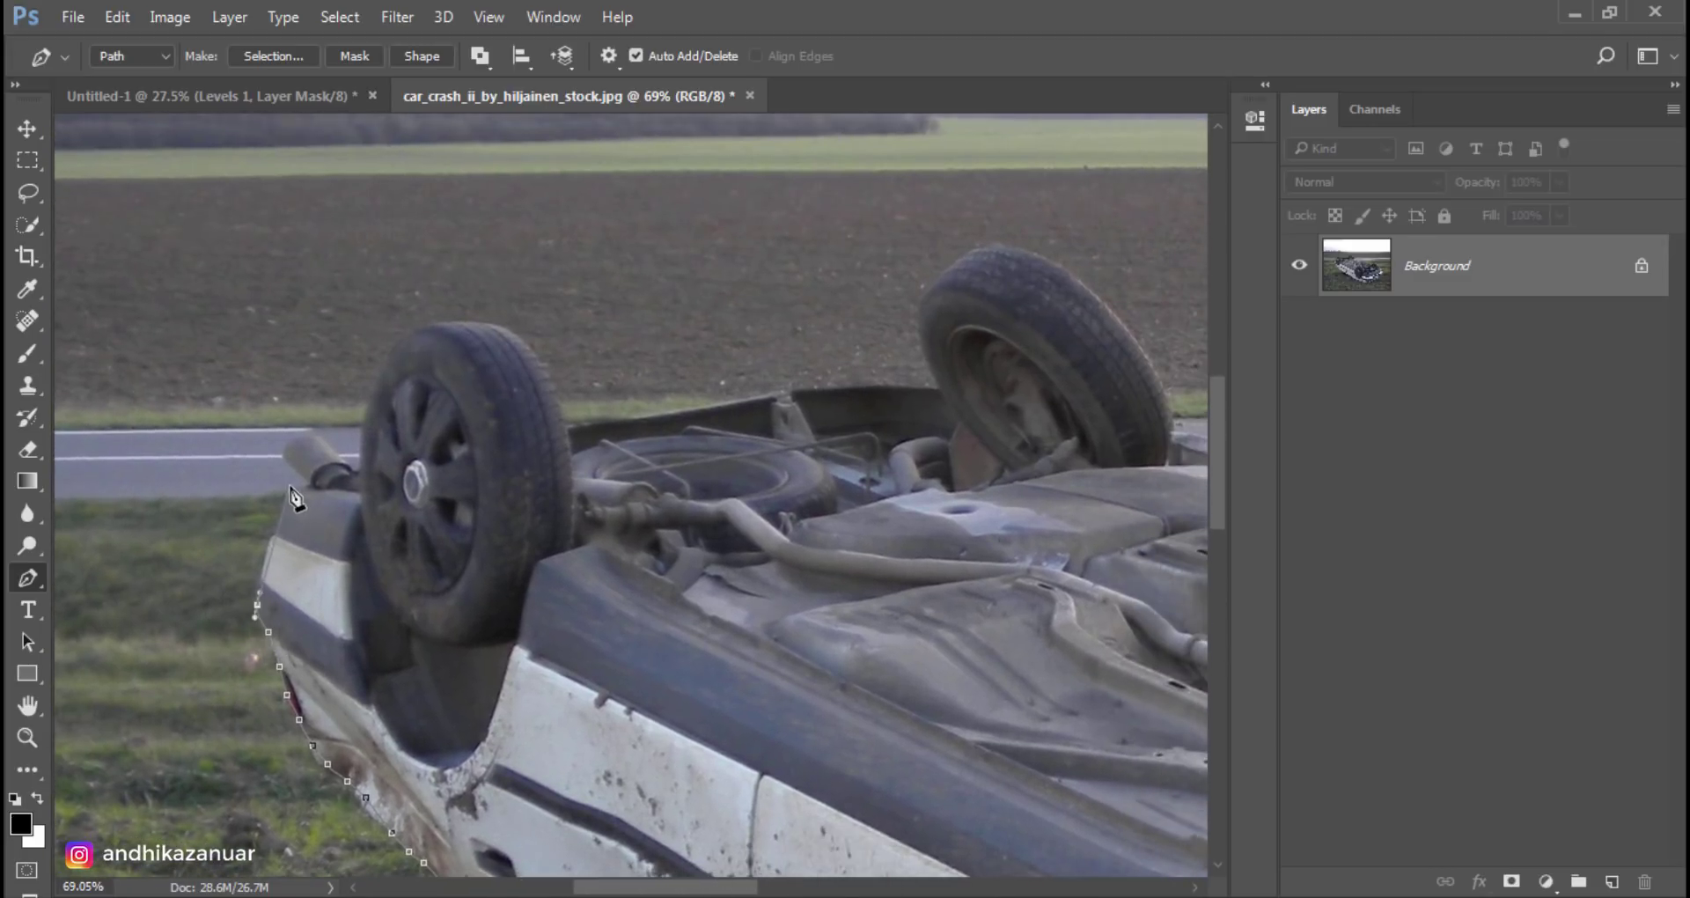
left_click(290, 493)
left_click(311, 485)
left_click(283, 455)
left_click(300, 439)
left_click(325, 440)
left_click(345, 465)
left_click(358, 473)
Step: Trace the path along the top of the tire, the rear edge, and around the rear wheel
left_click(494, 324)
left_click(542, 364)
left_click(567, 428)
left_click(740, 402)
left_click(887, 386)
left_click(942, 390)
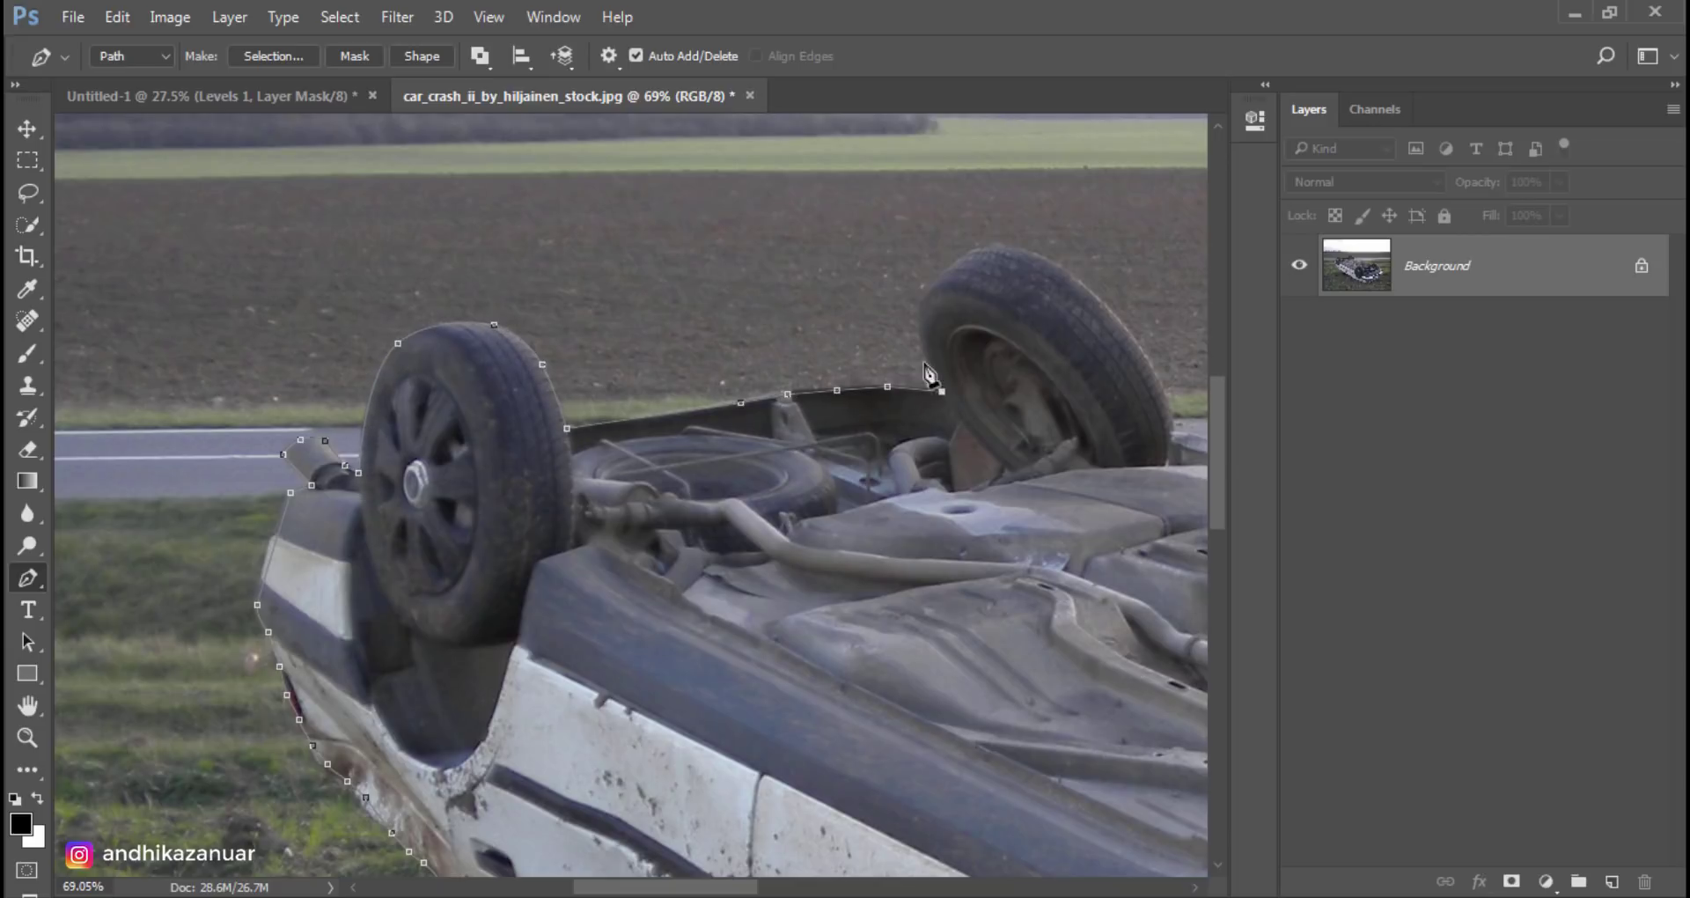
left_click(925, 298)
left_click(1001, 245)
left_click(1075, 276)
left_click(1145, 359)
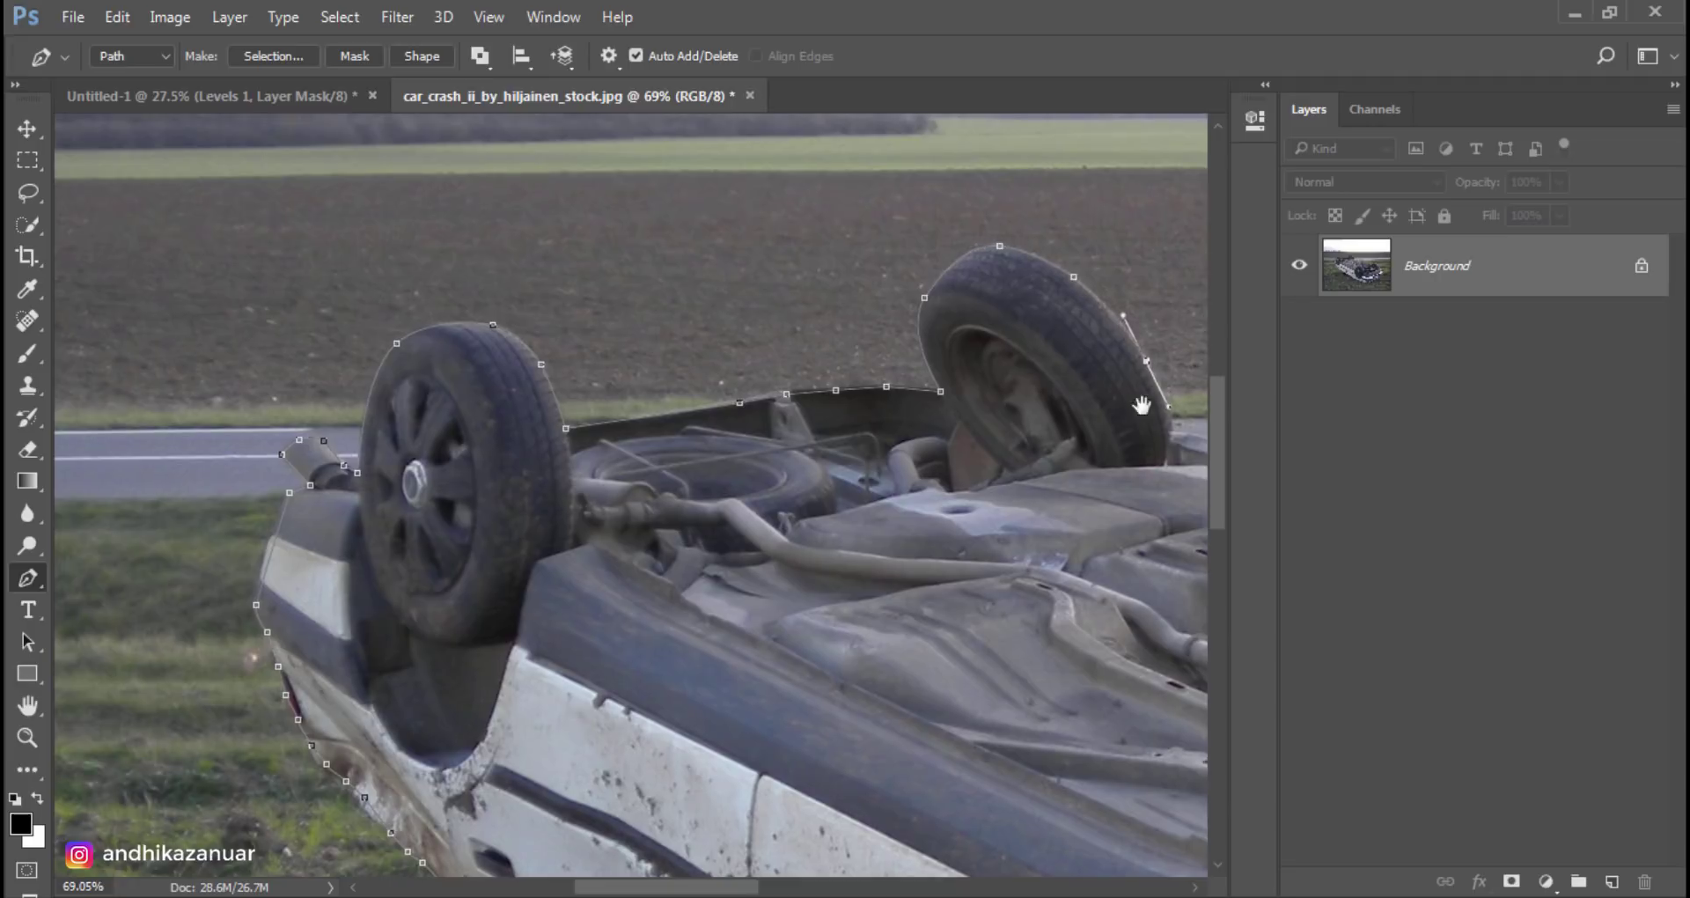
Step: Extend the path with anchors along the next stretches of the car's outline
left_click_drag(1143, 407, 660, 304)
left_click(660, 302)
left_click(704, 310)
left_click(746, 339)
left_click(841, 375)
left_click(1180, 501)
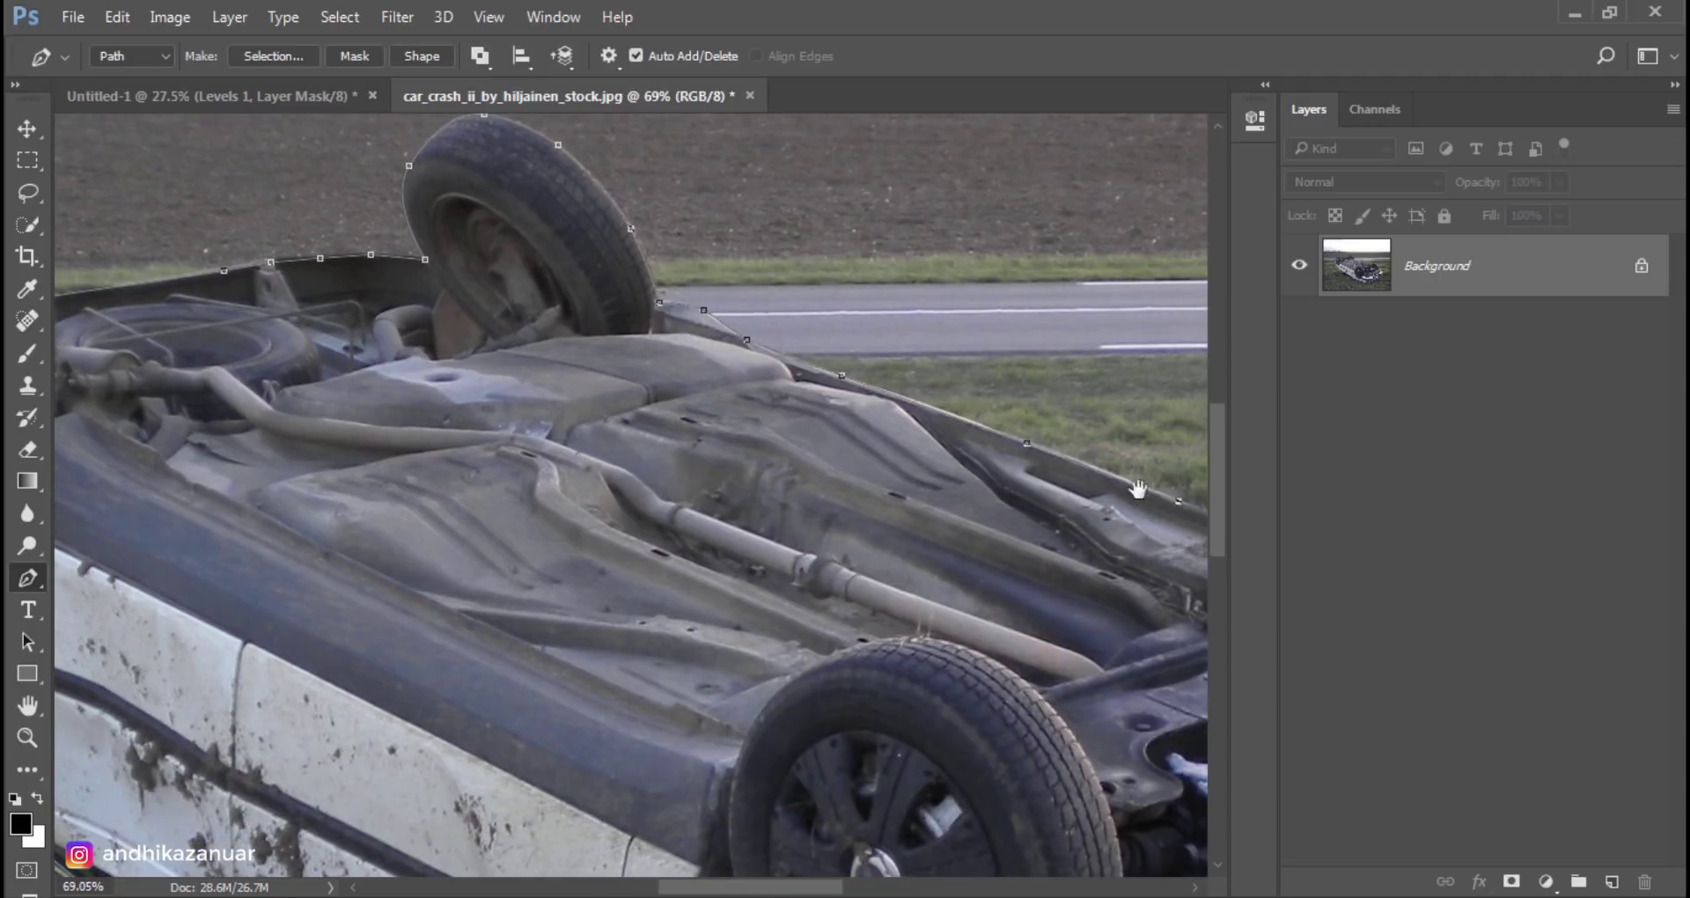
left_click_drag(1179, 502, 498, 281)
left_click(595, 310)
left_click(629, 310)
left_click(685, 328)
left_click(752, 326)
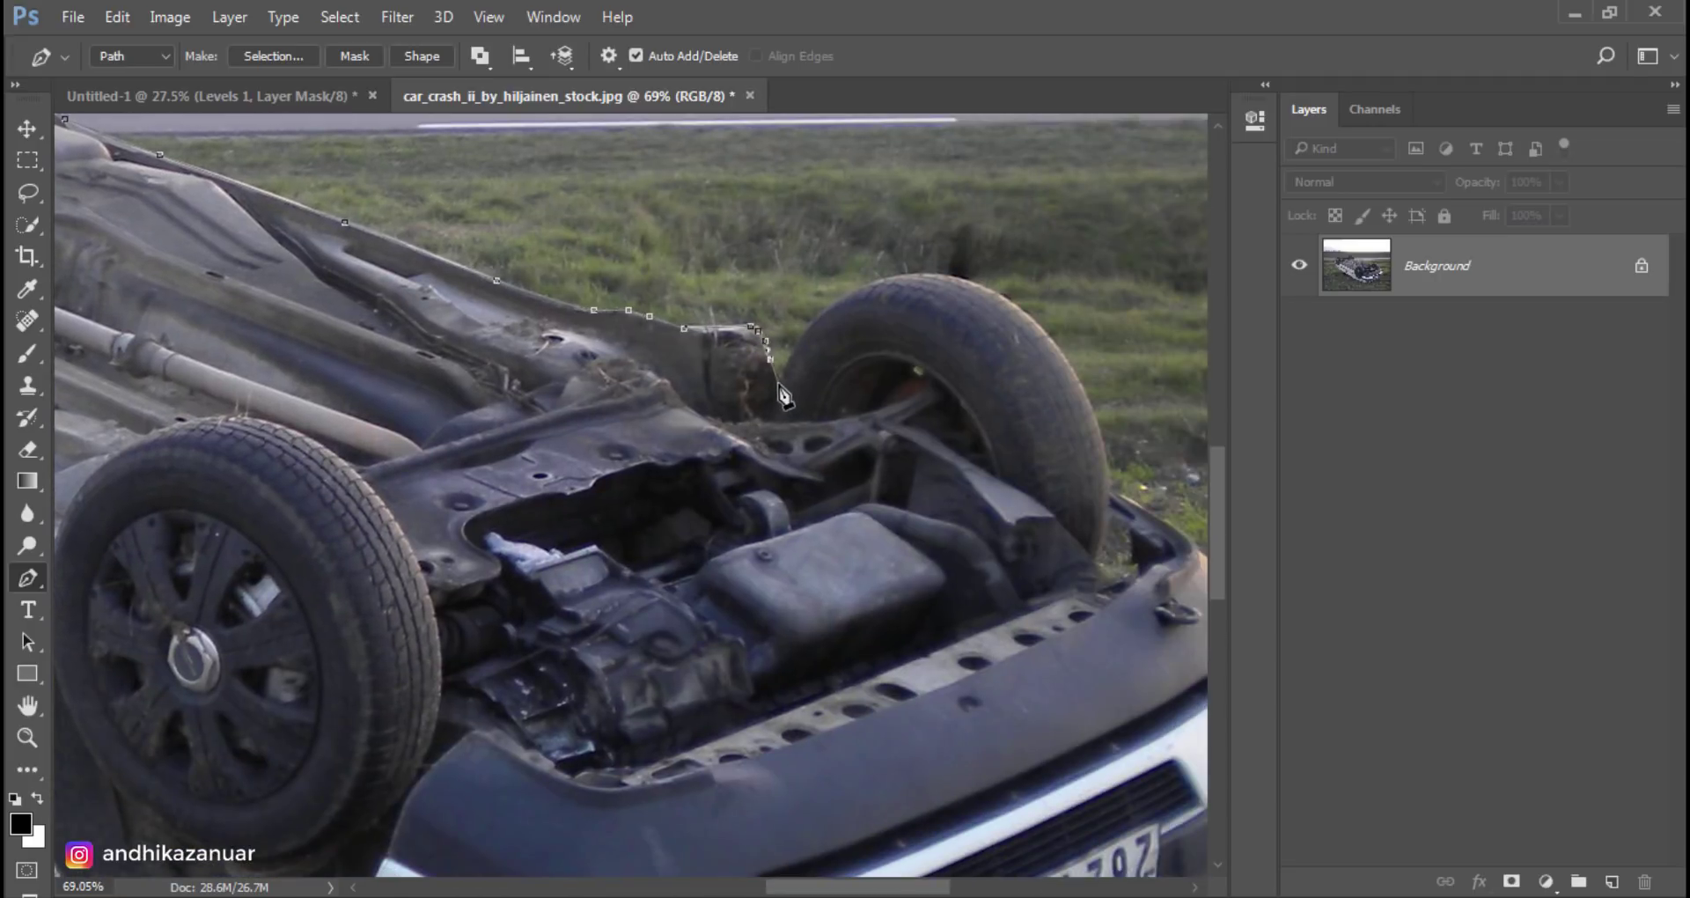
Step: Trace the path over the top of the rear tyre to its edge
left_click(780, 384)
left_click(835, 302)
left_click(948, 278)
left_click(977, 283)
left_click(1026, 317)
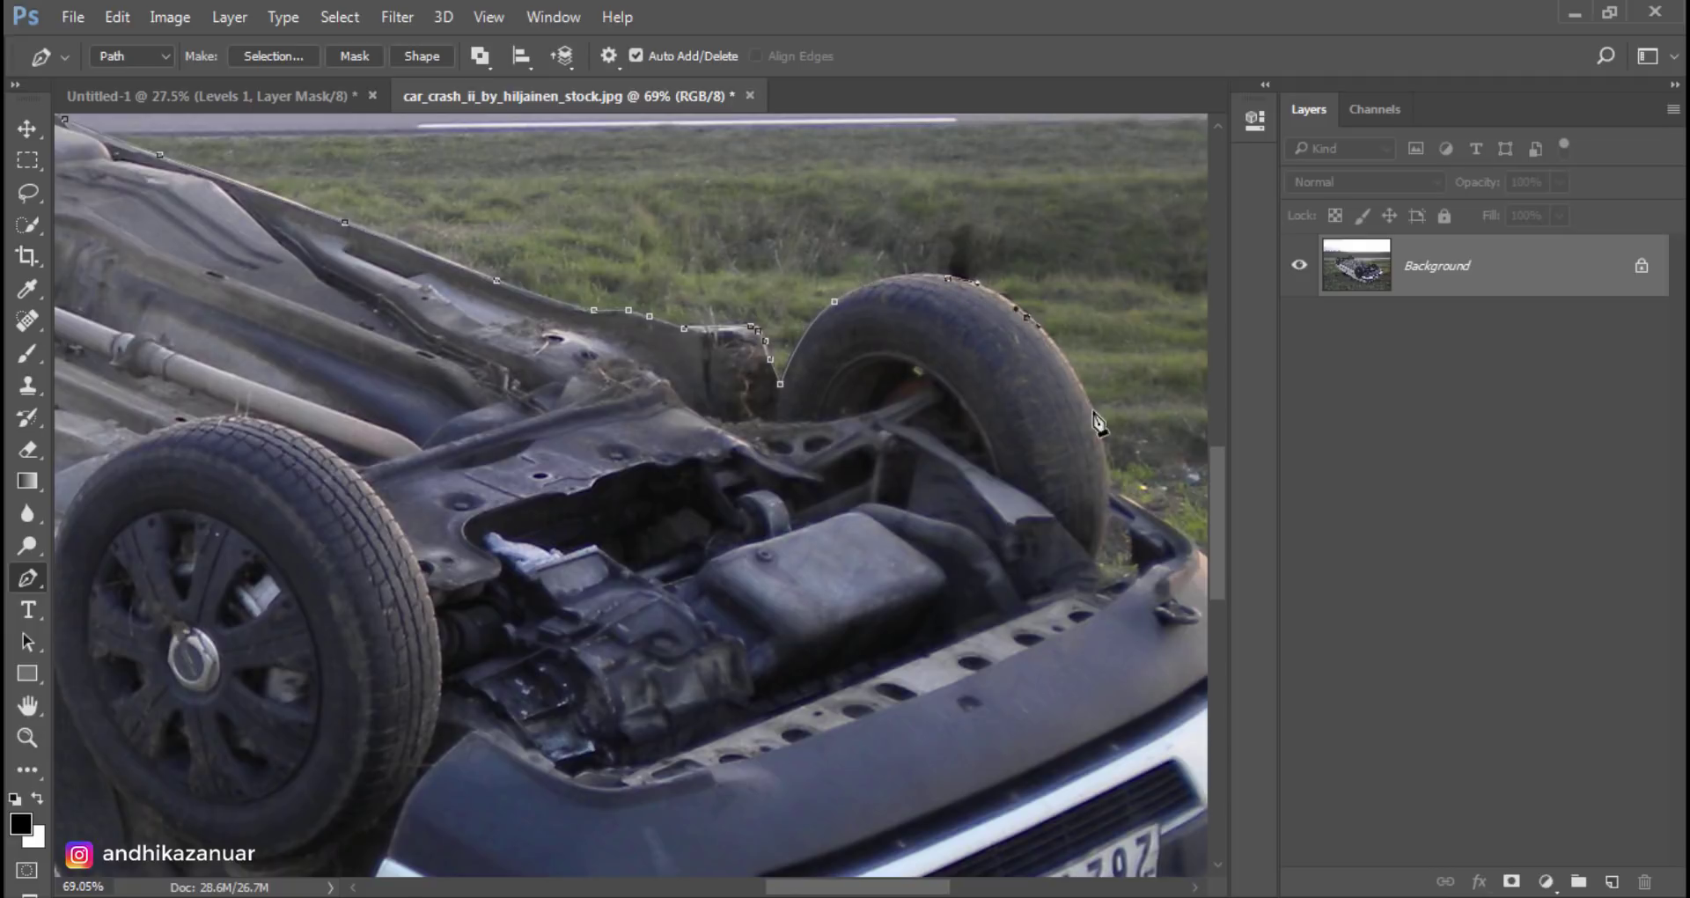
left_click(1095, 419)
Step: Extend the path down the tyre's edge and back up the inner edge beside it
left_click_drag(1107, 487, 695, 337)
left_click(697, 340)
left_click(689, 412)
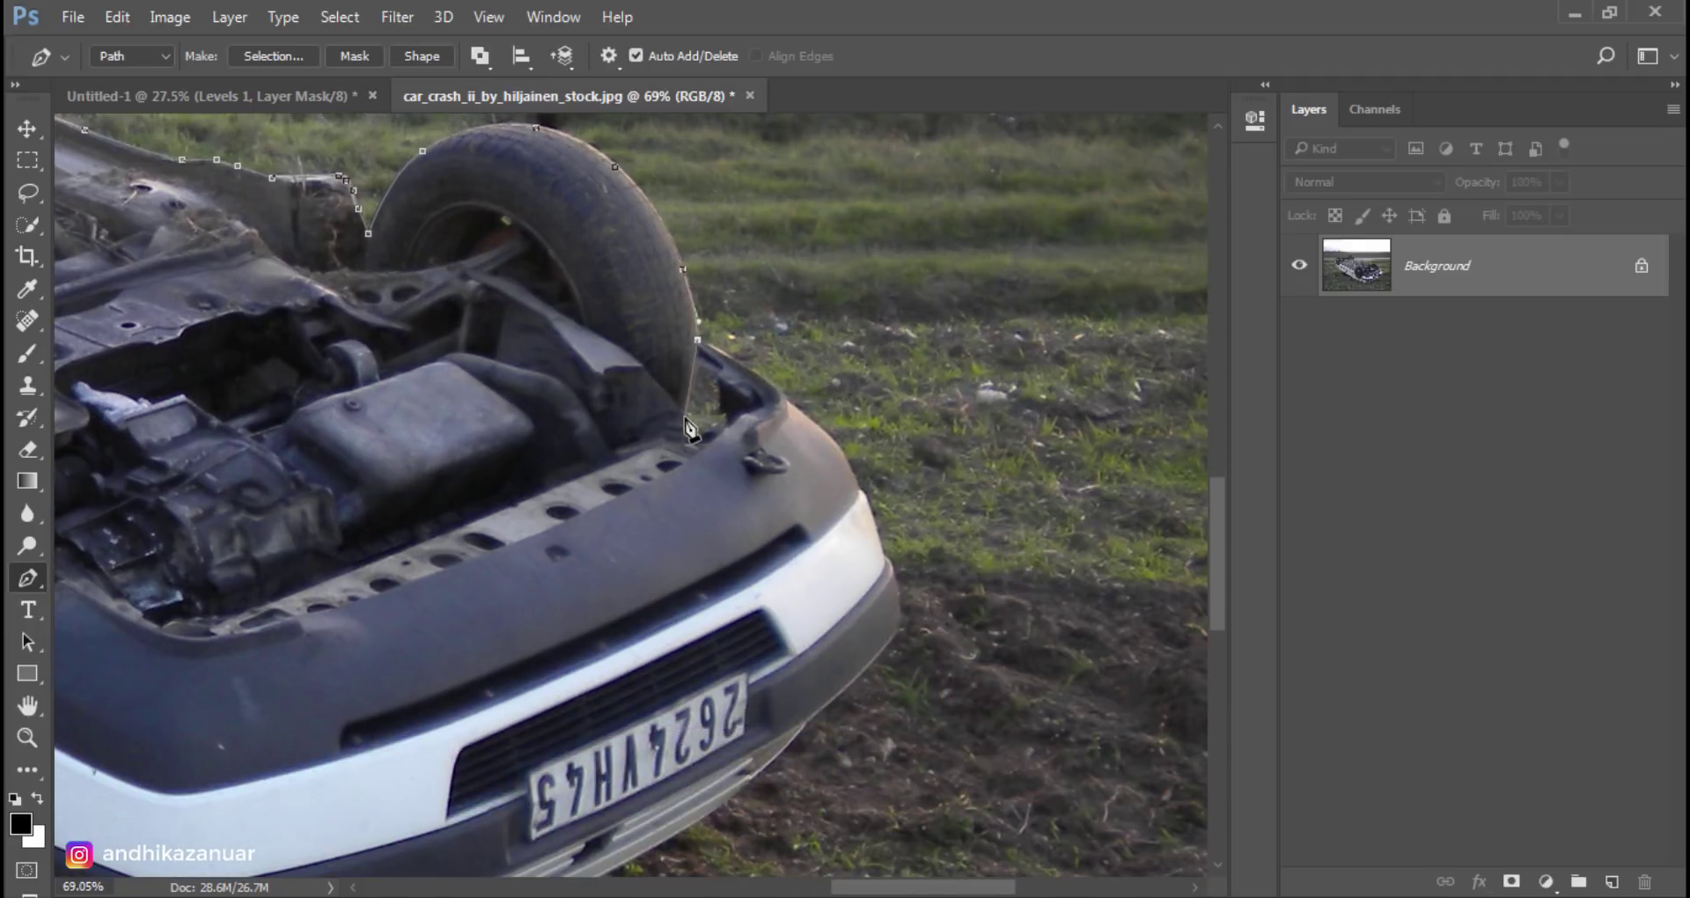
left_click(718, 392)
left_click(718, 379)
left_click(708, 367)
left_click(694, 360)
left_click(705, 340)
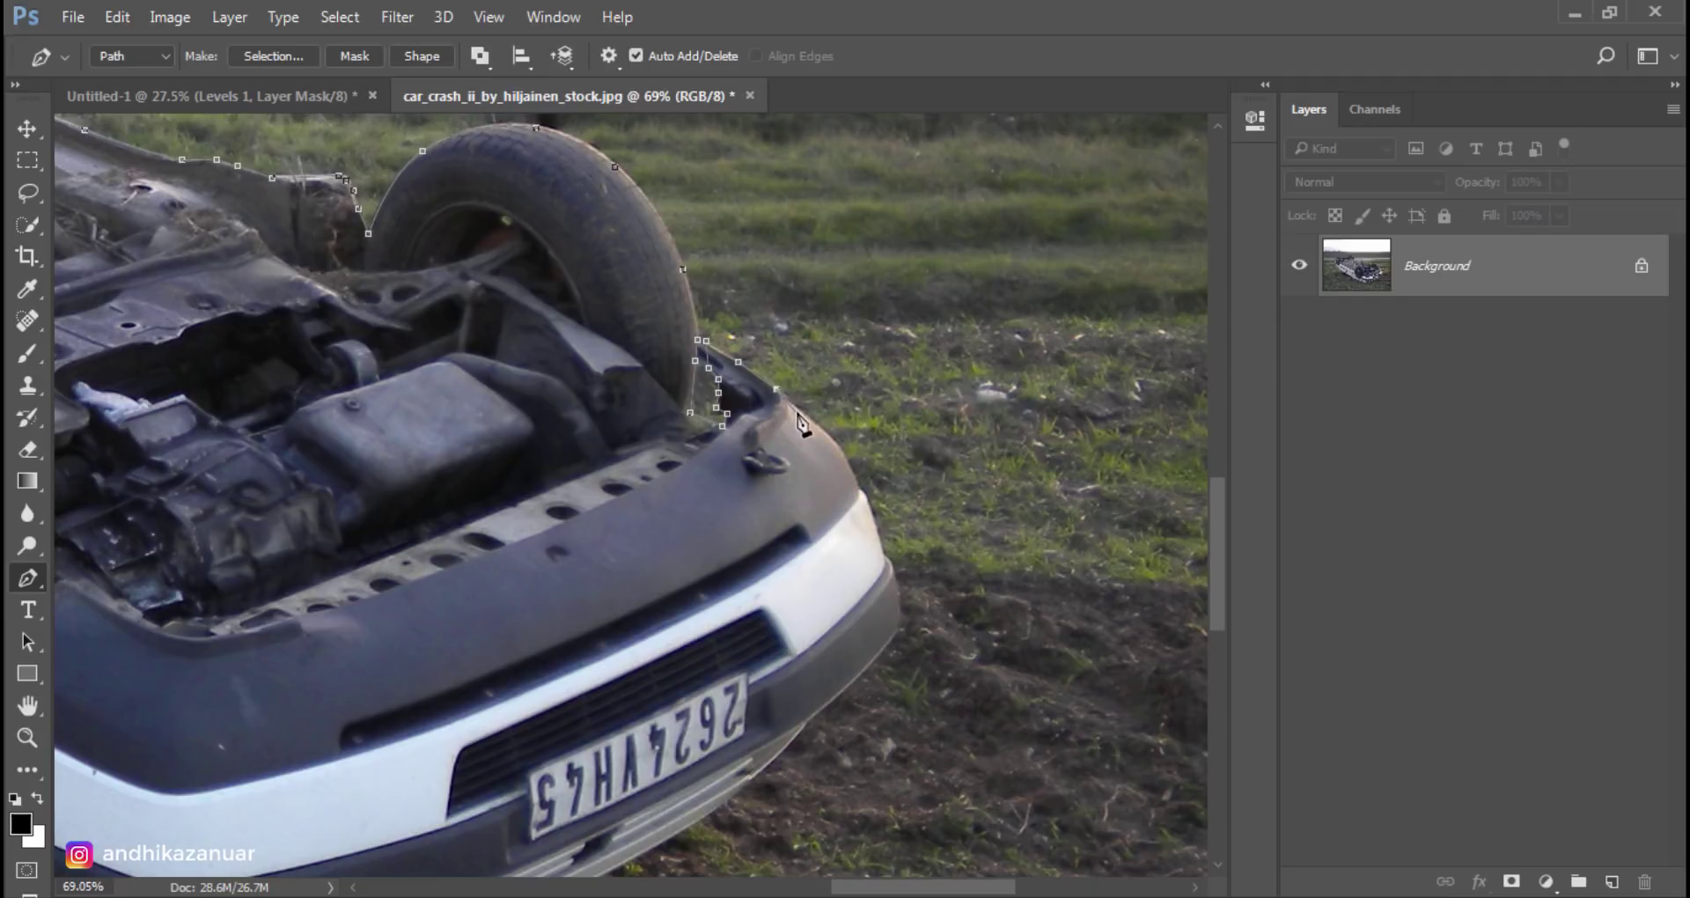
Step: Add anchors down the bumper's right edge and along its lower edge
left_click(850, 469)
left_click(872, 512)
left_click(898, 589)
left_click(904, 623)
left_click(876, 667)
left_click_drag(848, 708, 1074, 409)
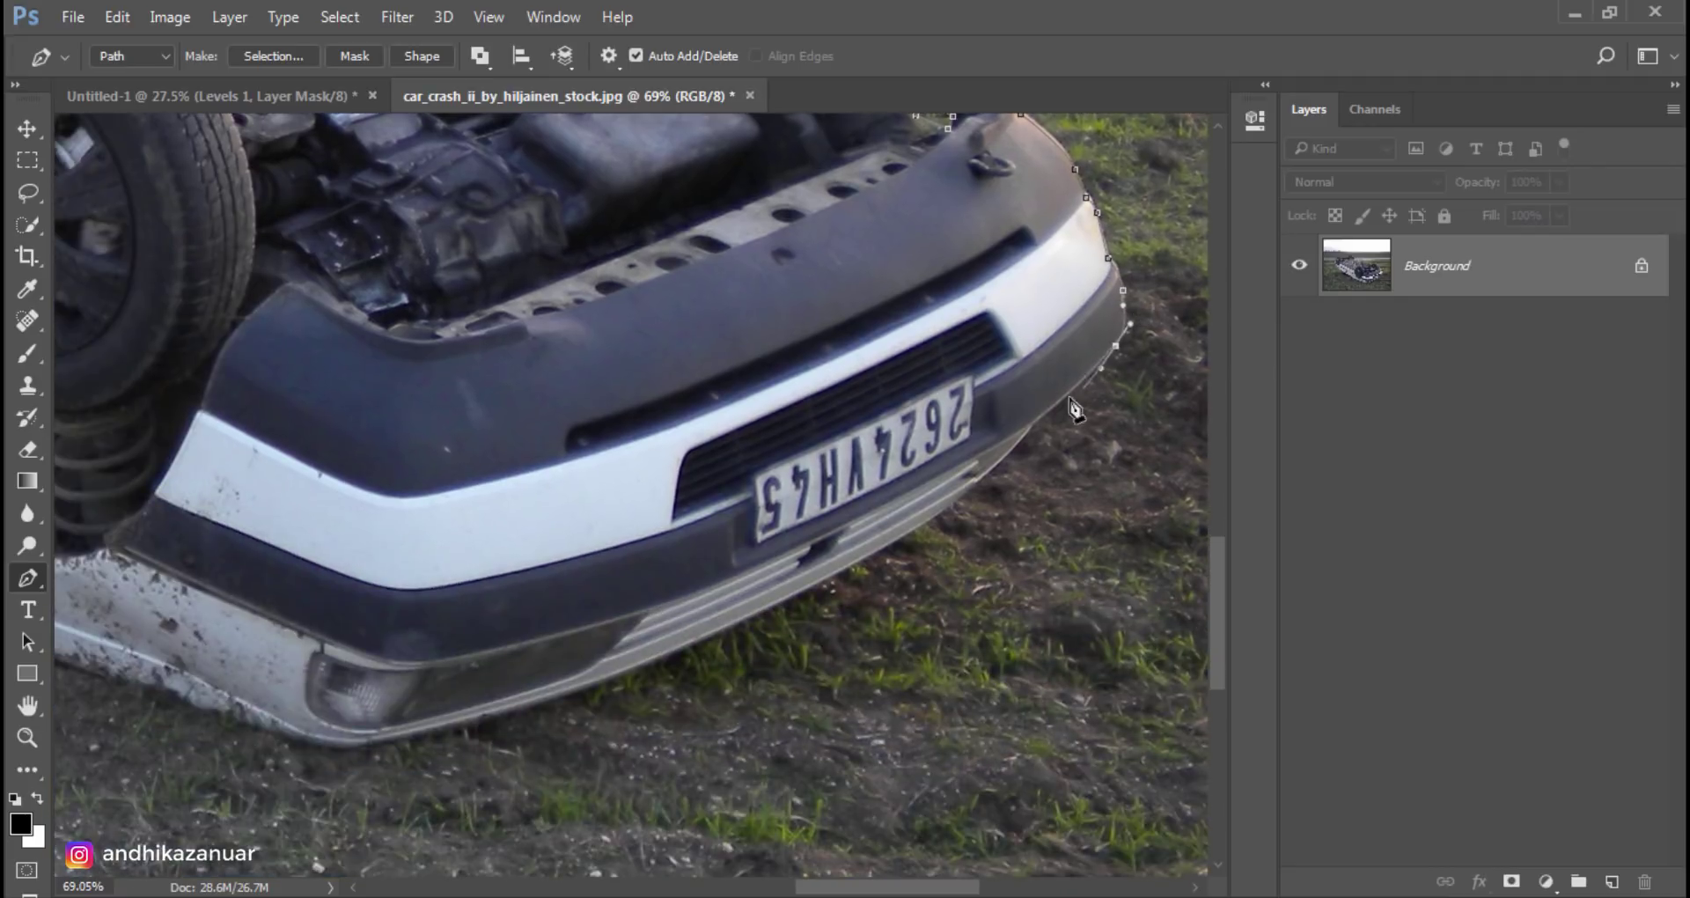
left_click(513, 709)
left_click(412, 734)
Step: Trace anchors along the car's lower sill edge
left_click_drag(314, 757, 944, 744)
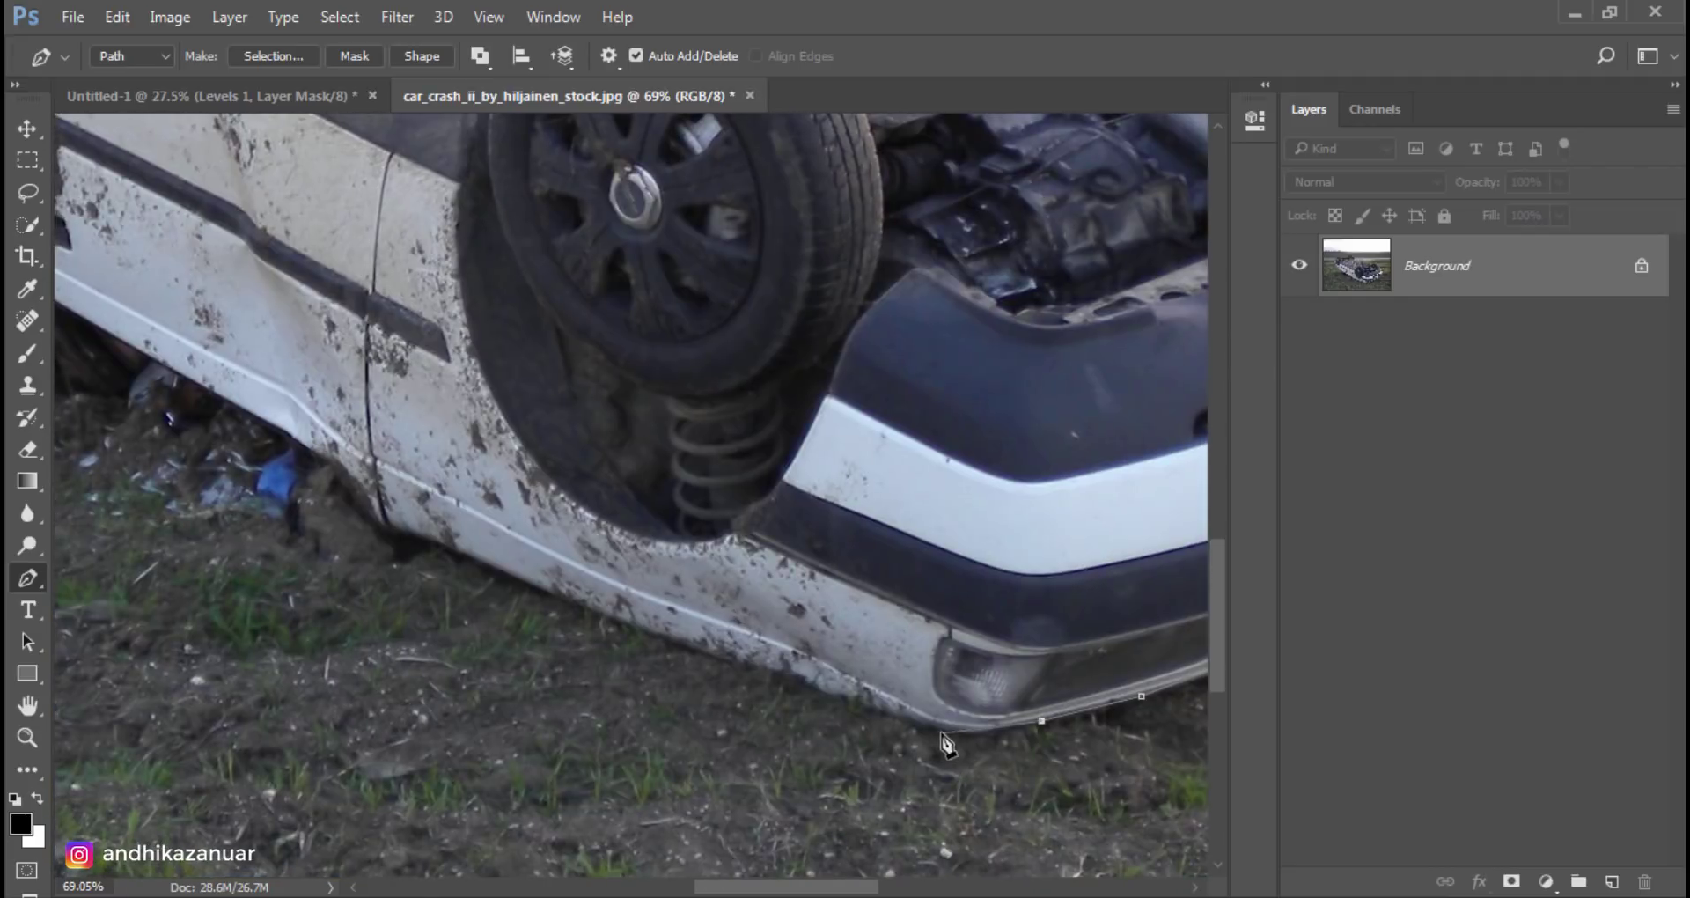
left_click(842, 699)
left_click(770, 674)
left_click(636, 629)
left_click(421, 541)
left_click(393, 537)
Step: Finish the outline along the car's lower edge and close the path at the starting anchor
left_click_drag(560, 611, 912, 747)
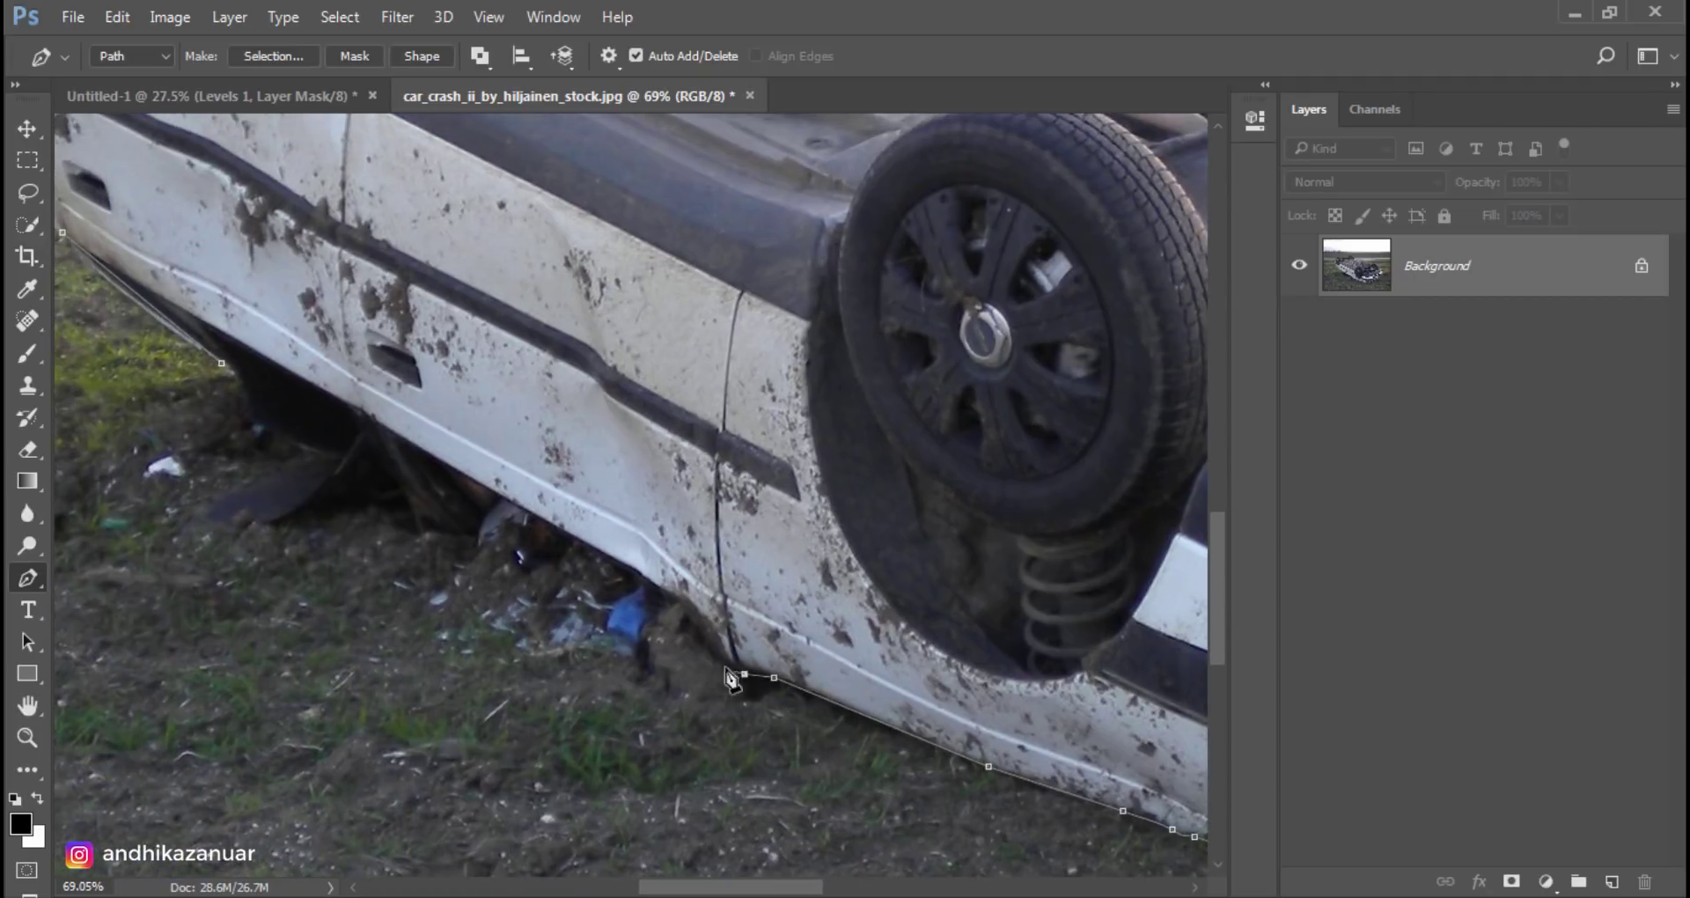
left_click(675, 657)
left_click(559, 630)
left_click(447, 585)
left_click(346, 496)
left_click(300, 445)
left_click(257, 414)
left_click(223, 362)
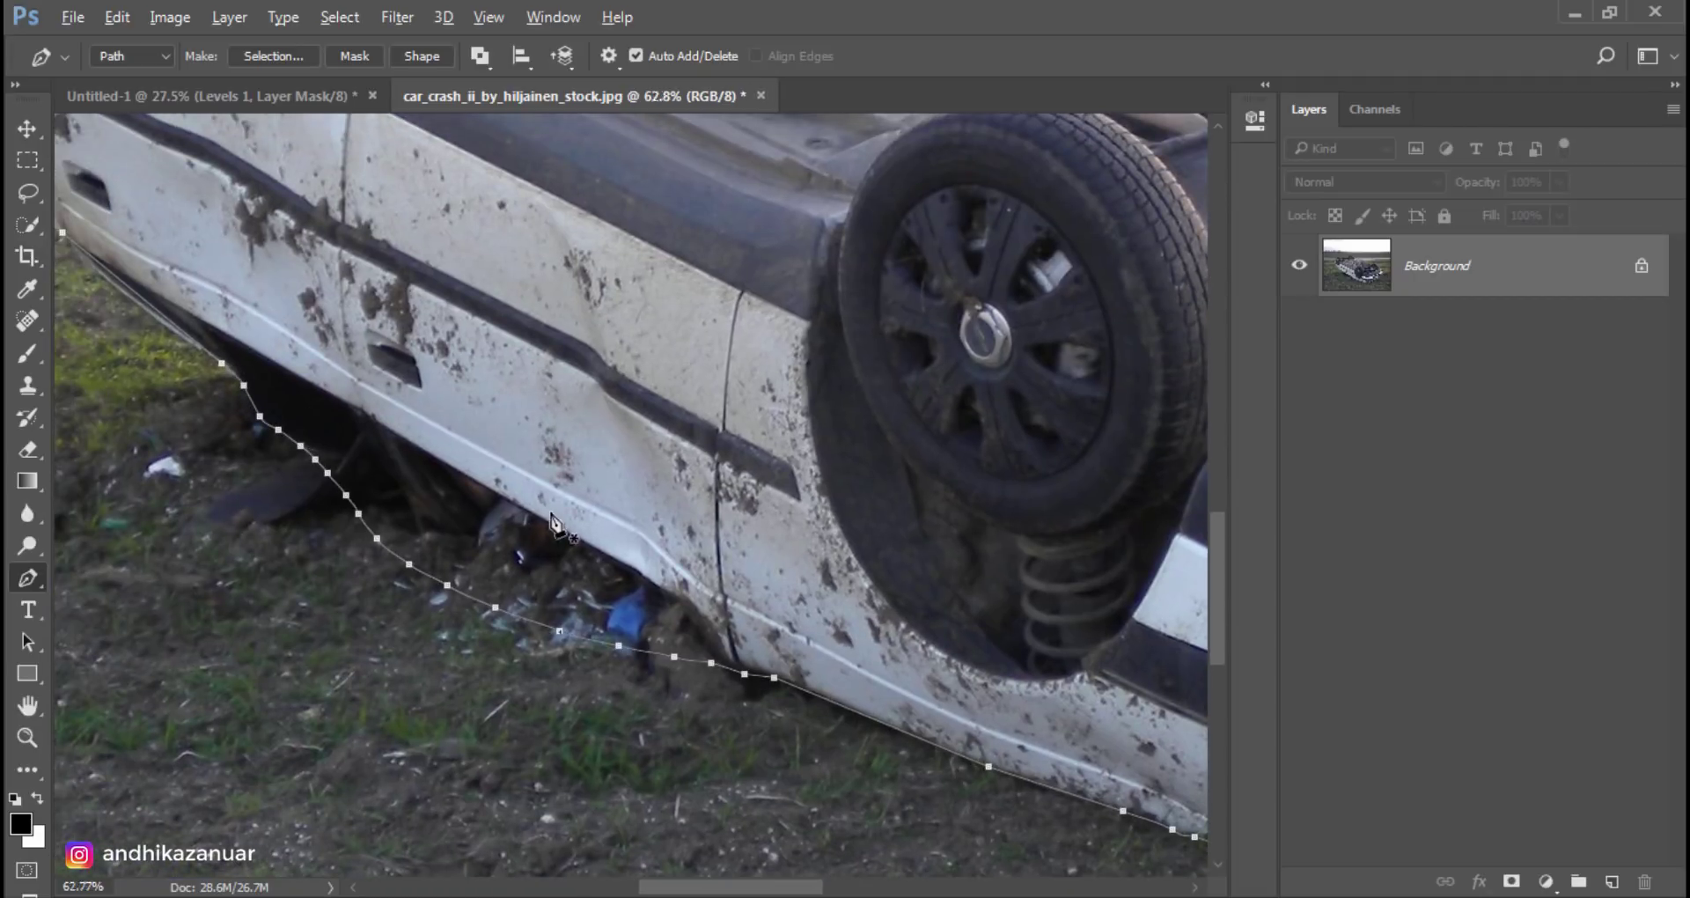
scroll(571, 529, "down", 5)
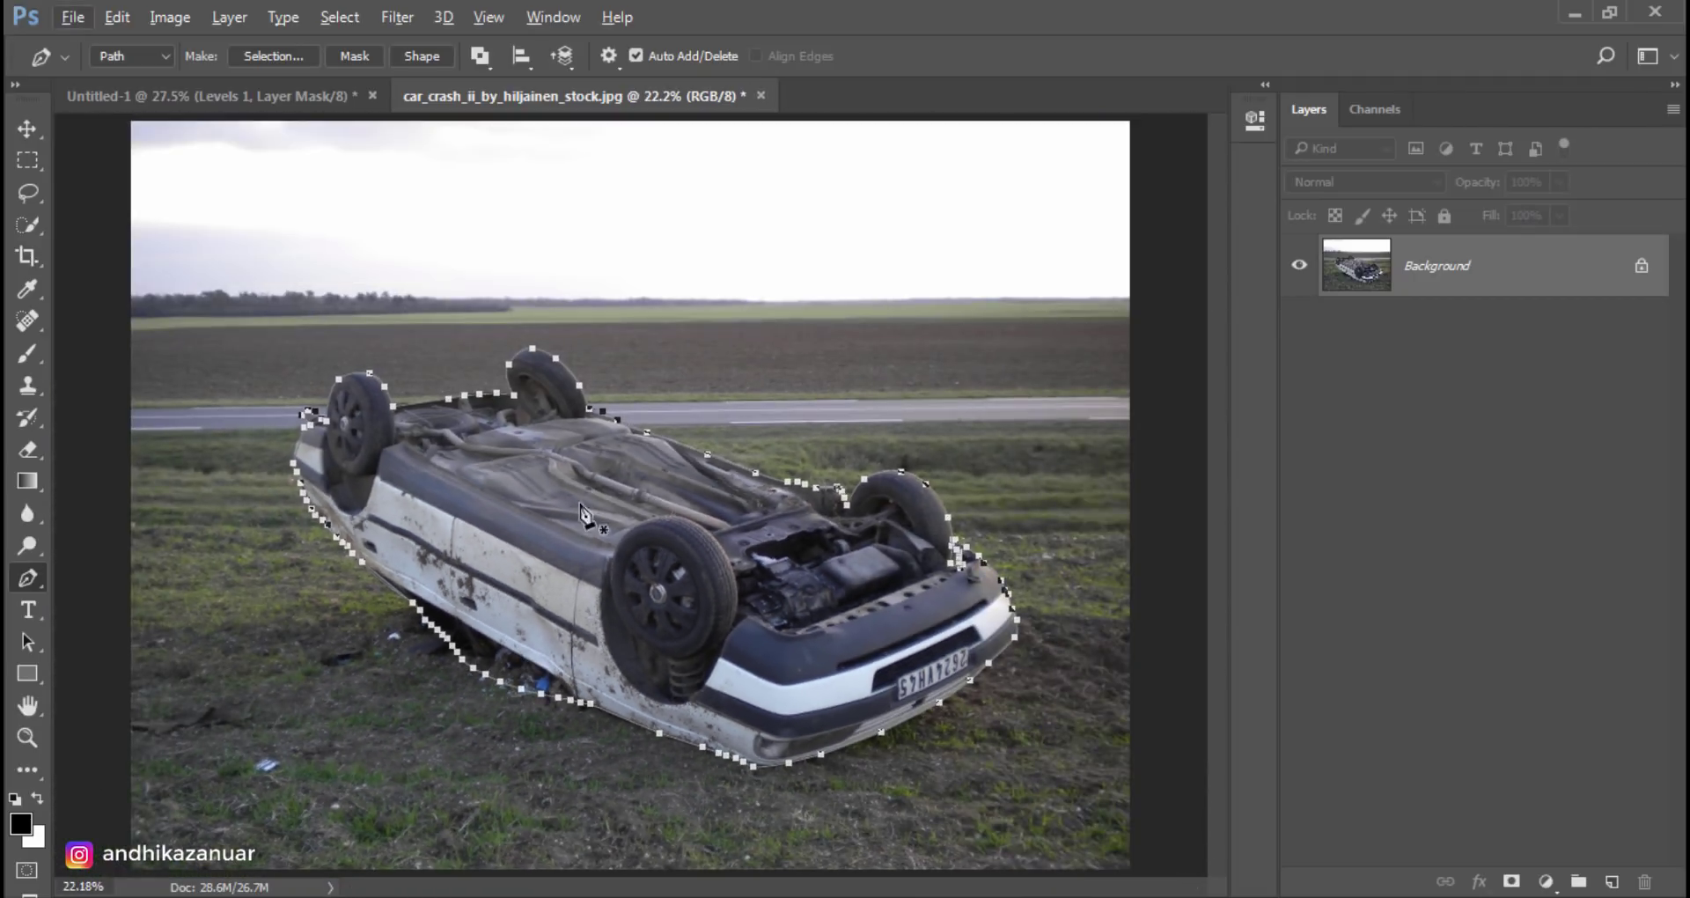
Step: Turn the car path into a 0.5 px feathered selection and mask out the background
right_click(568, 519)
left_click(687, 377)
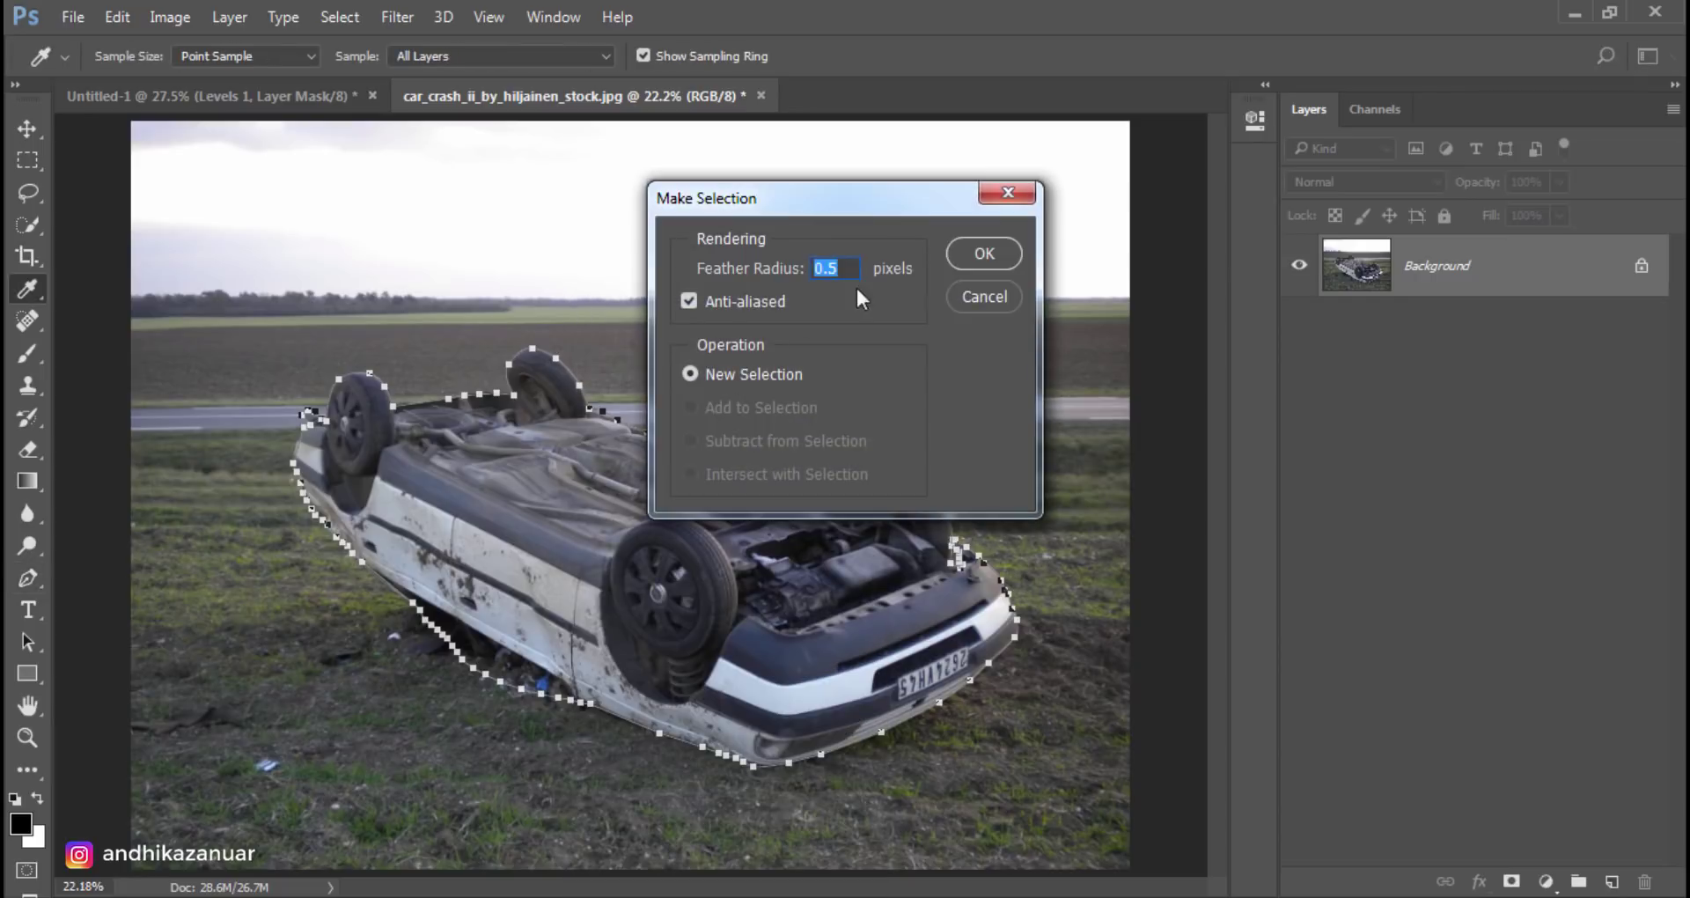
left_click(968, 256)
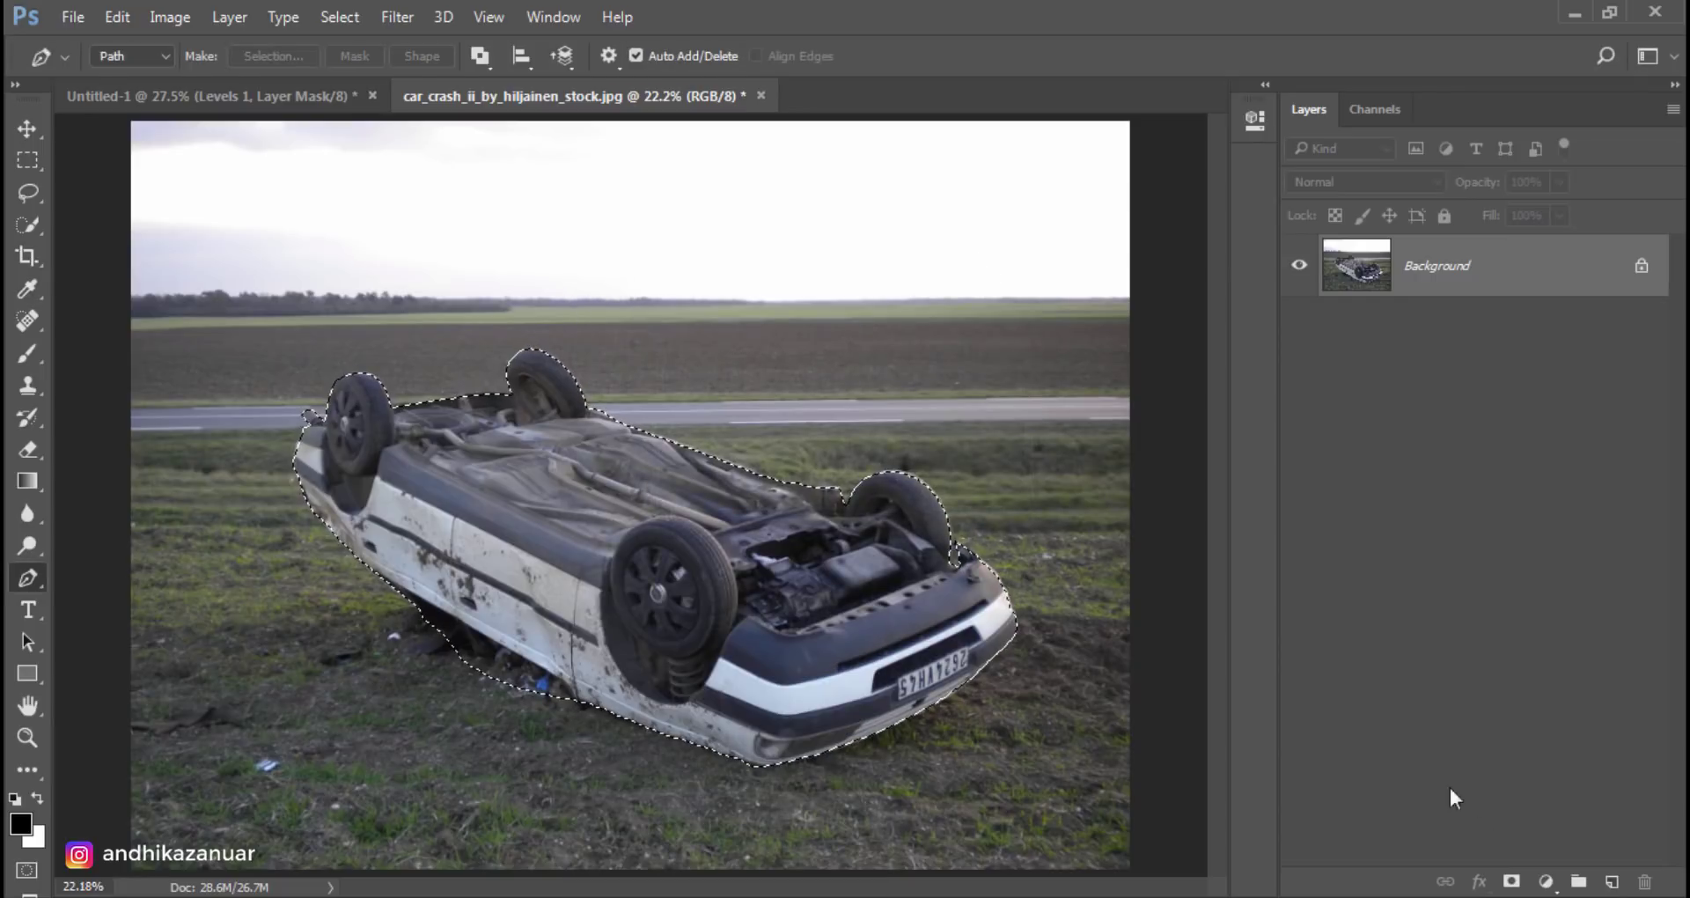
left_click(1512, 882)
Step: Apply the layer mask permanently and rename the layer 'car 1'
left_click(27, 128)
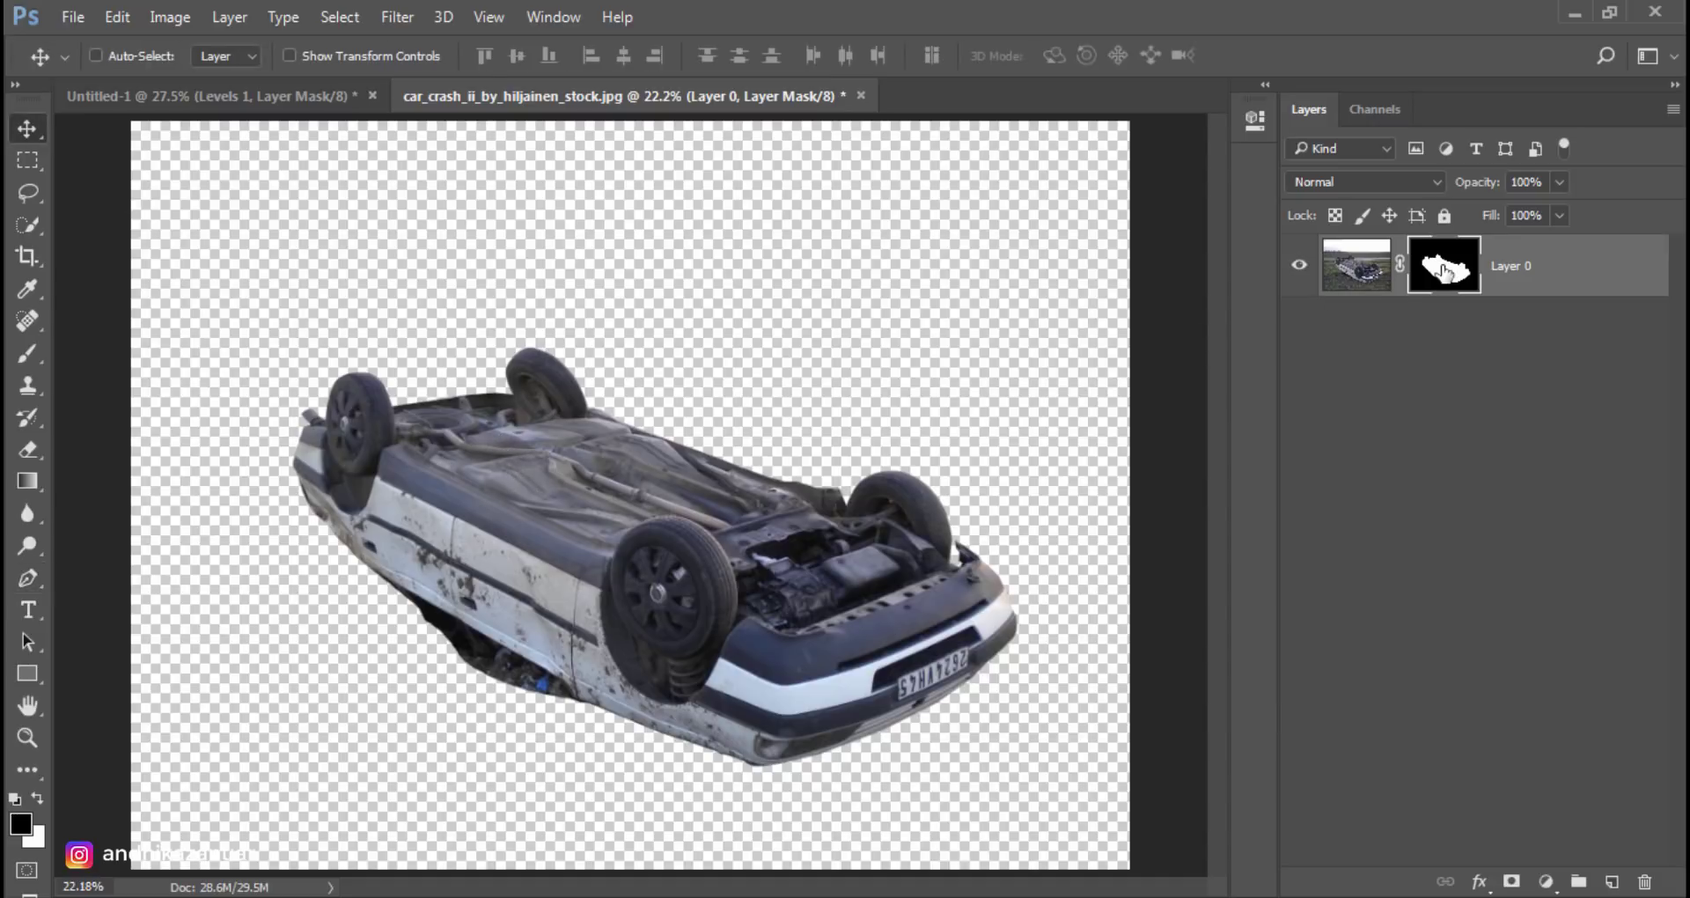
right_click(1443, 272)
left_click(1466, 347)
double_click(1426, 266)
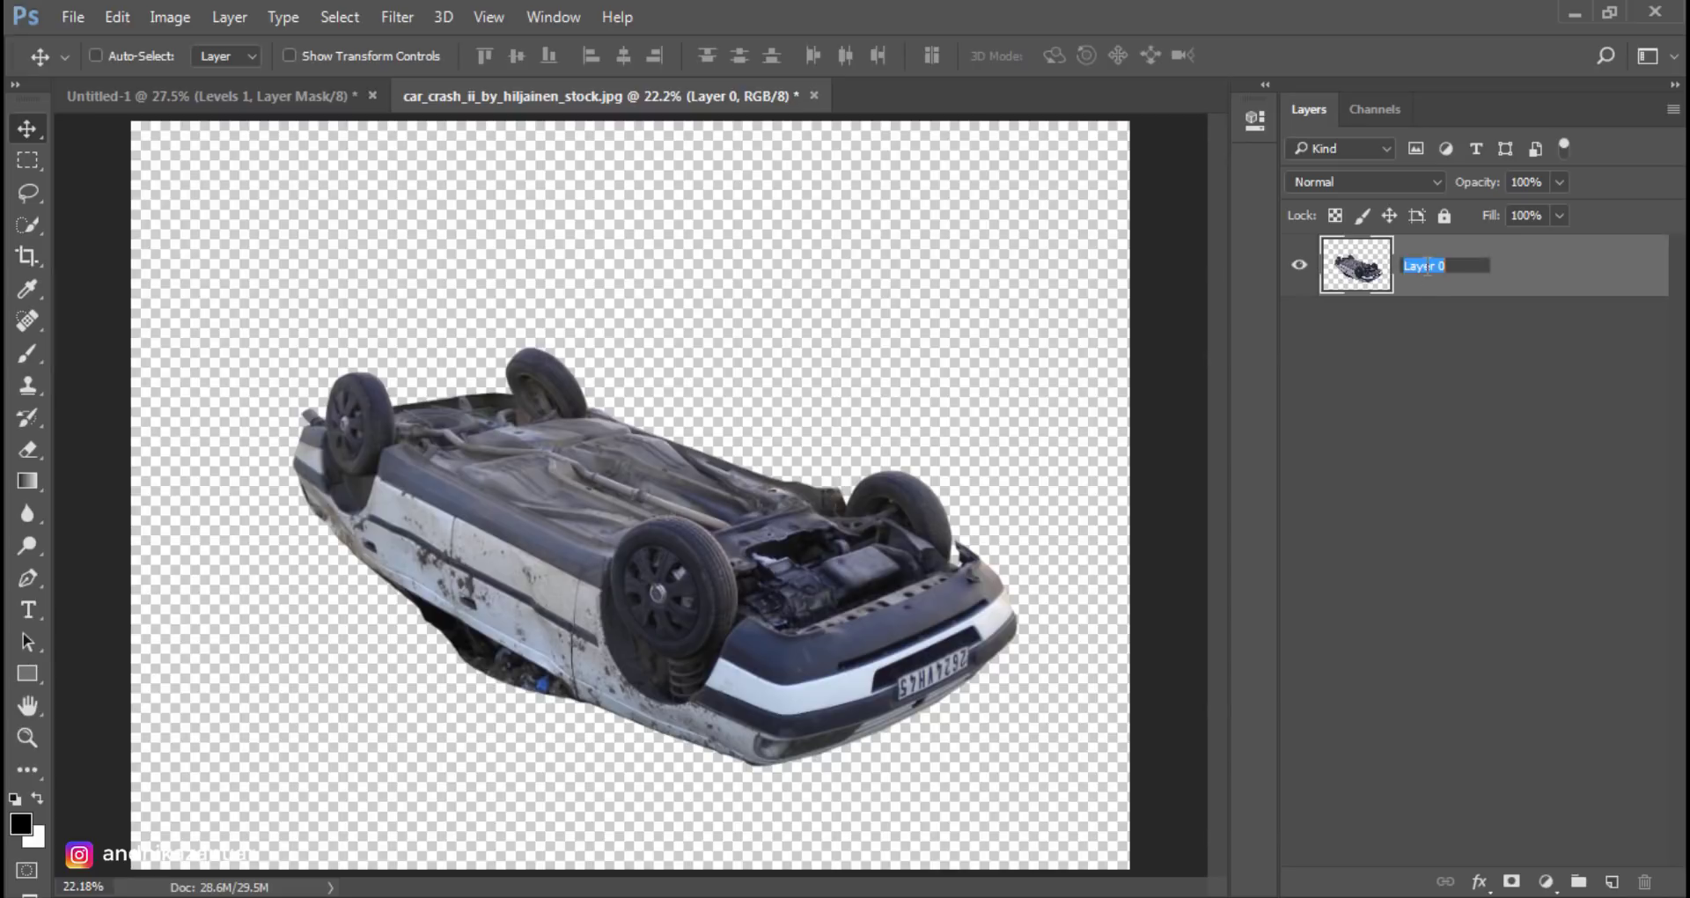
type("car1")
key("Return")
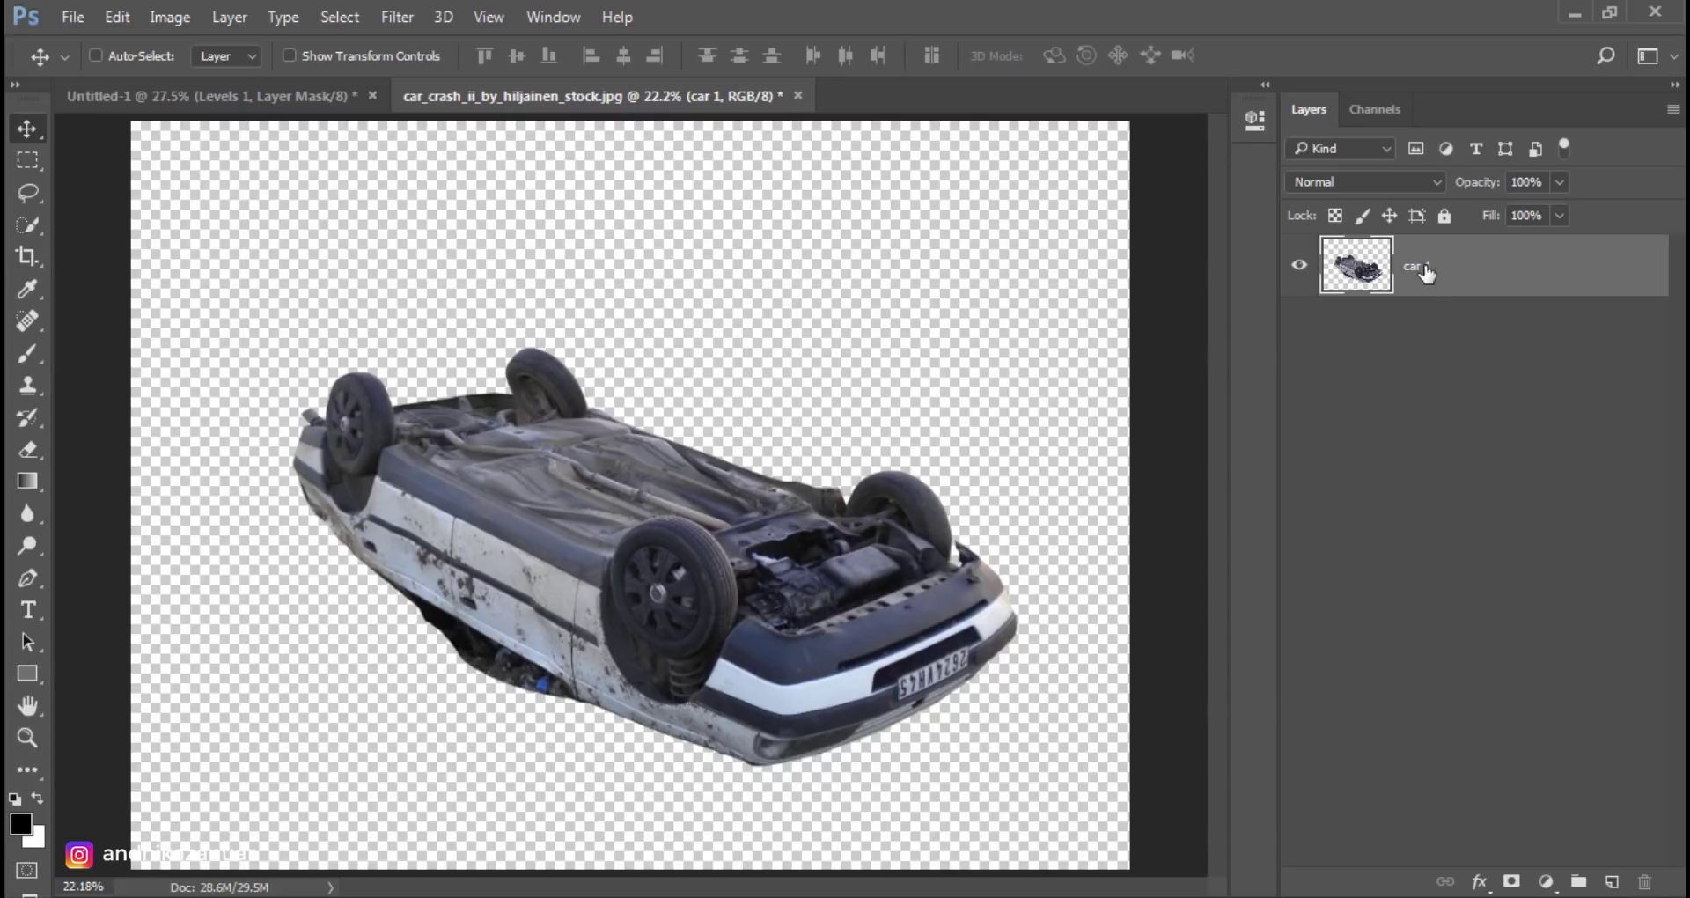
Step: Convert car 1 to a smart object and drag it into the tree composite
right_click(1424, 267)
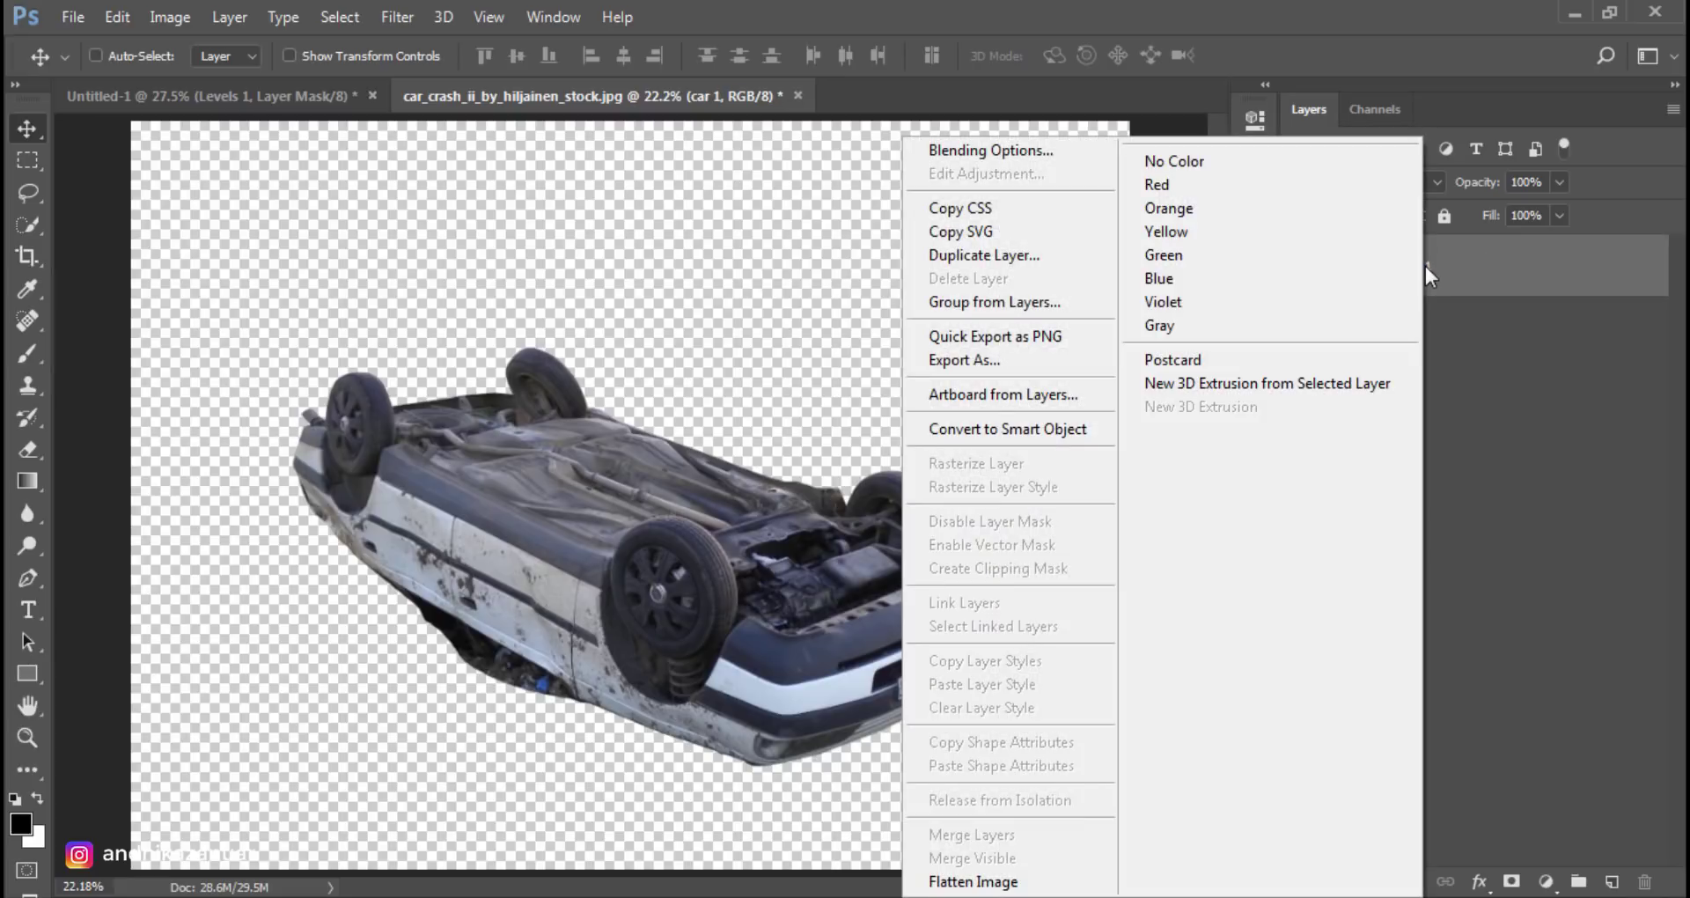
left_click(1067, 432)
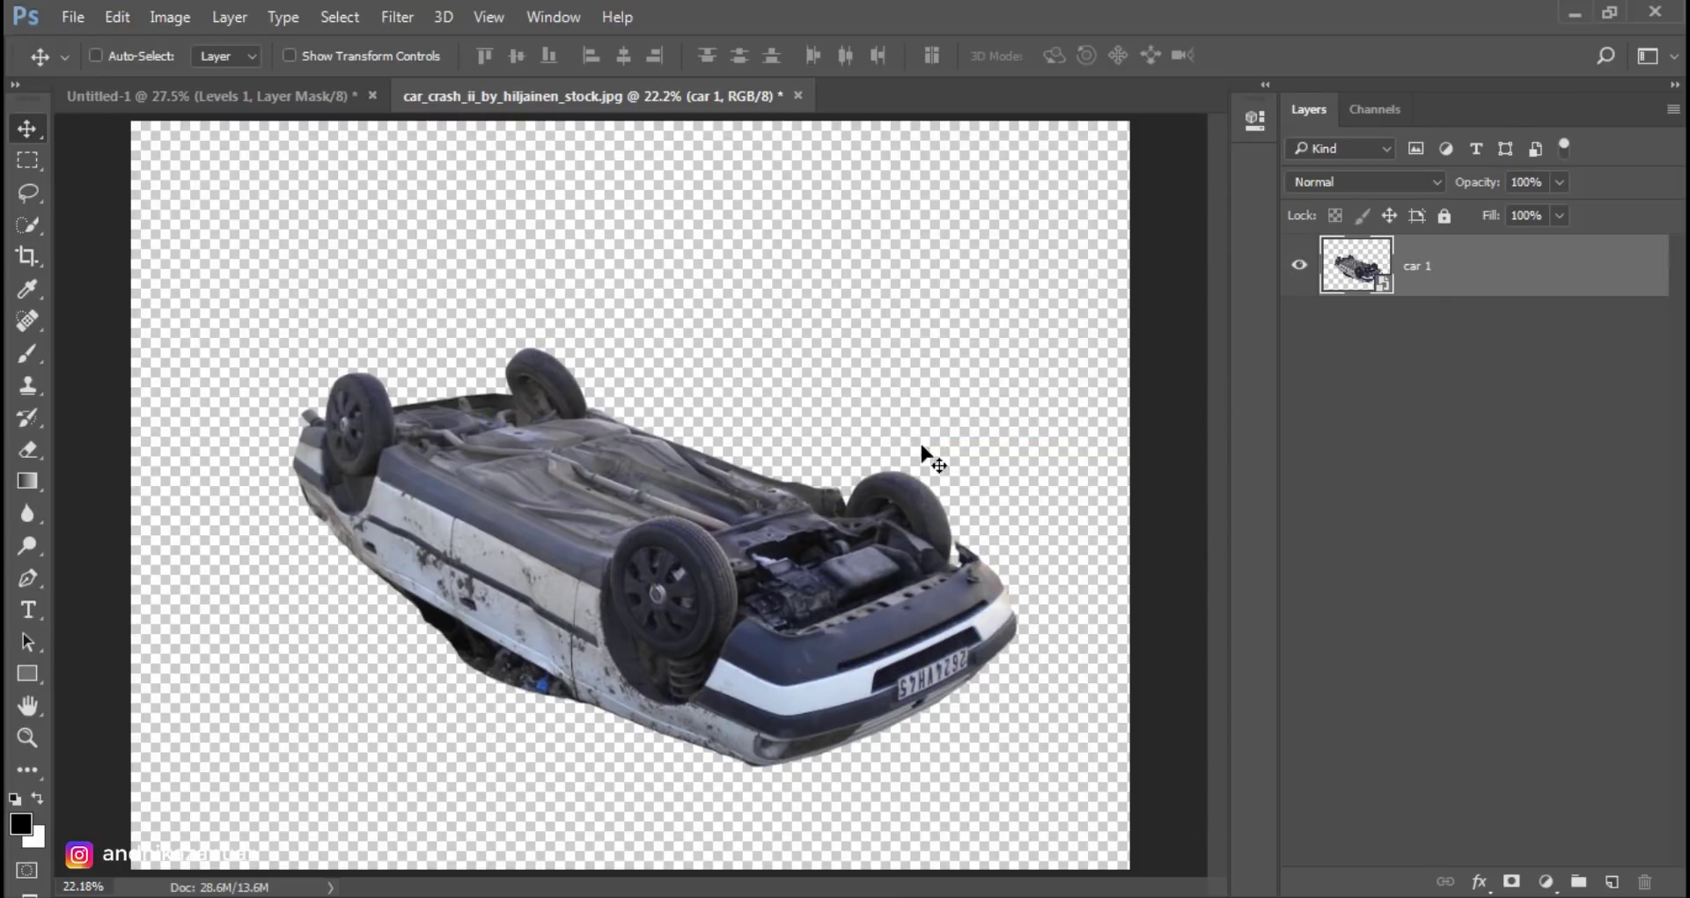
mouse_move(924, 452)
left_mouse_down()
mouse_move(282, 106)
mouse_move(556, 410)
left_mouse_up()
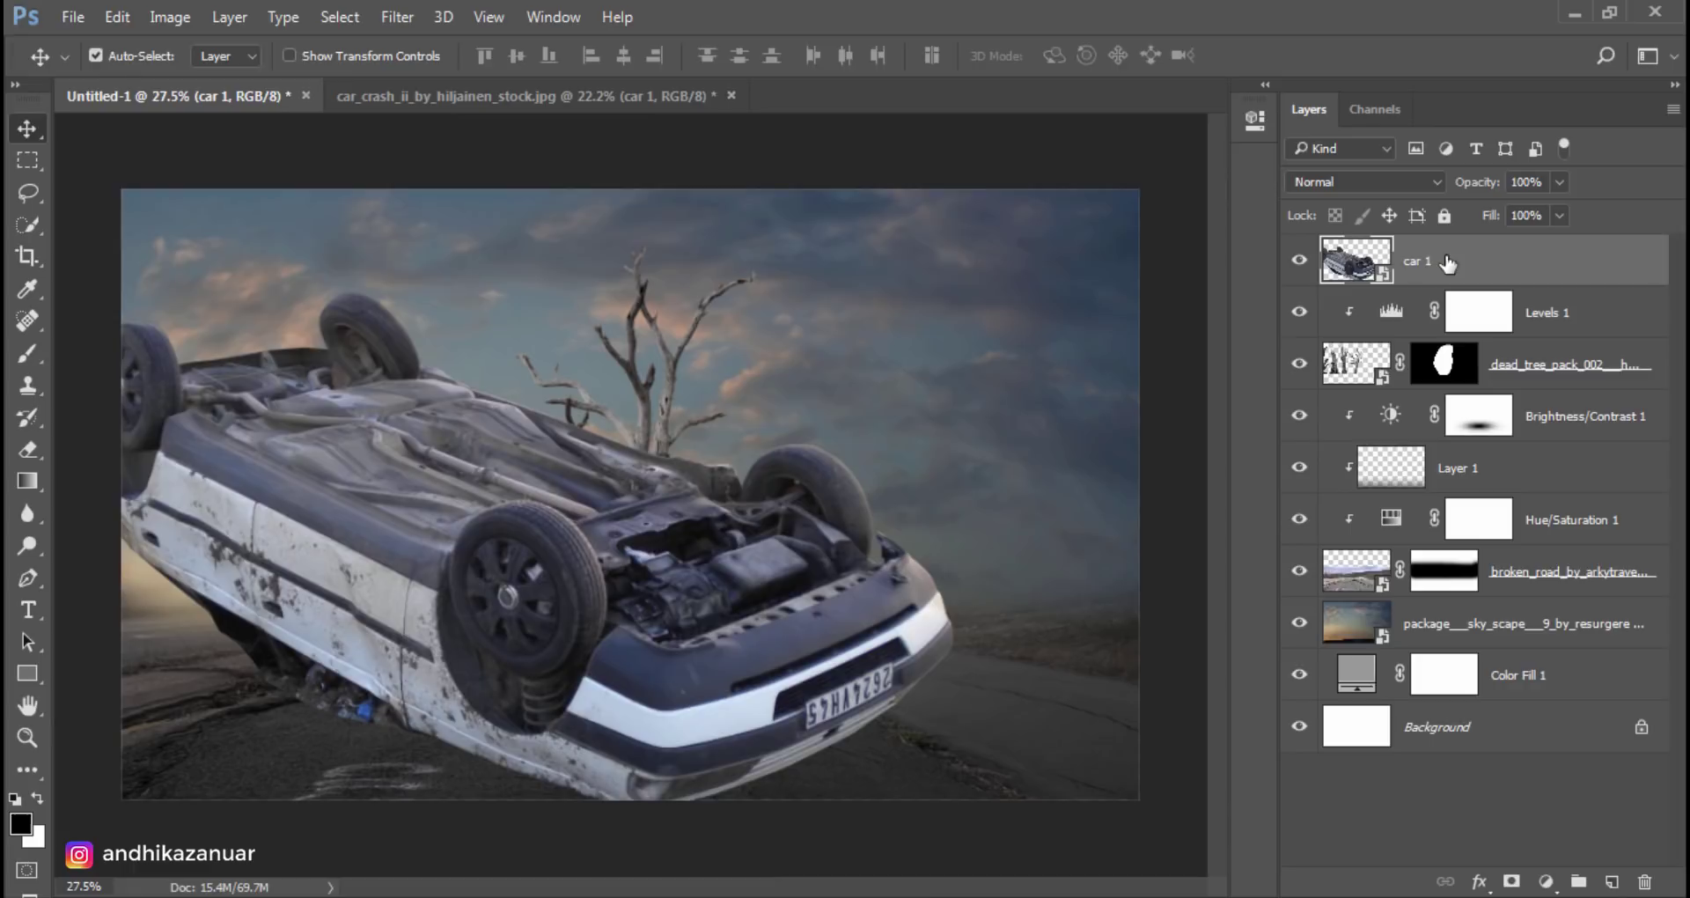
Step: Mirror car 1, scale it to 32.97% × 31.36%, and rest it on the road beside the tree
key("ctrl+t")
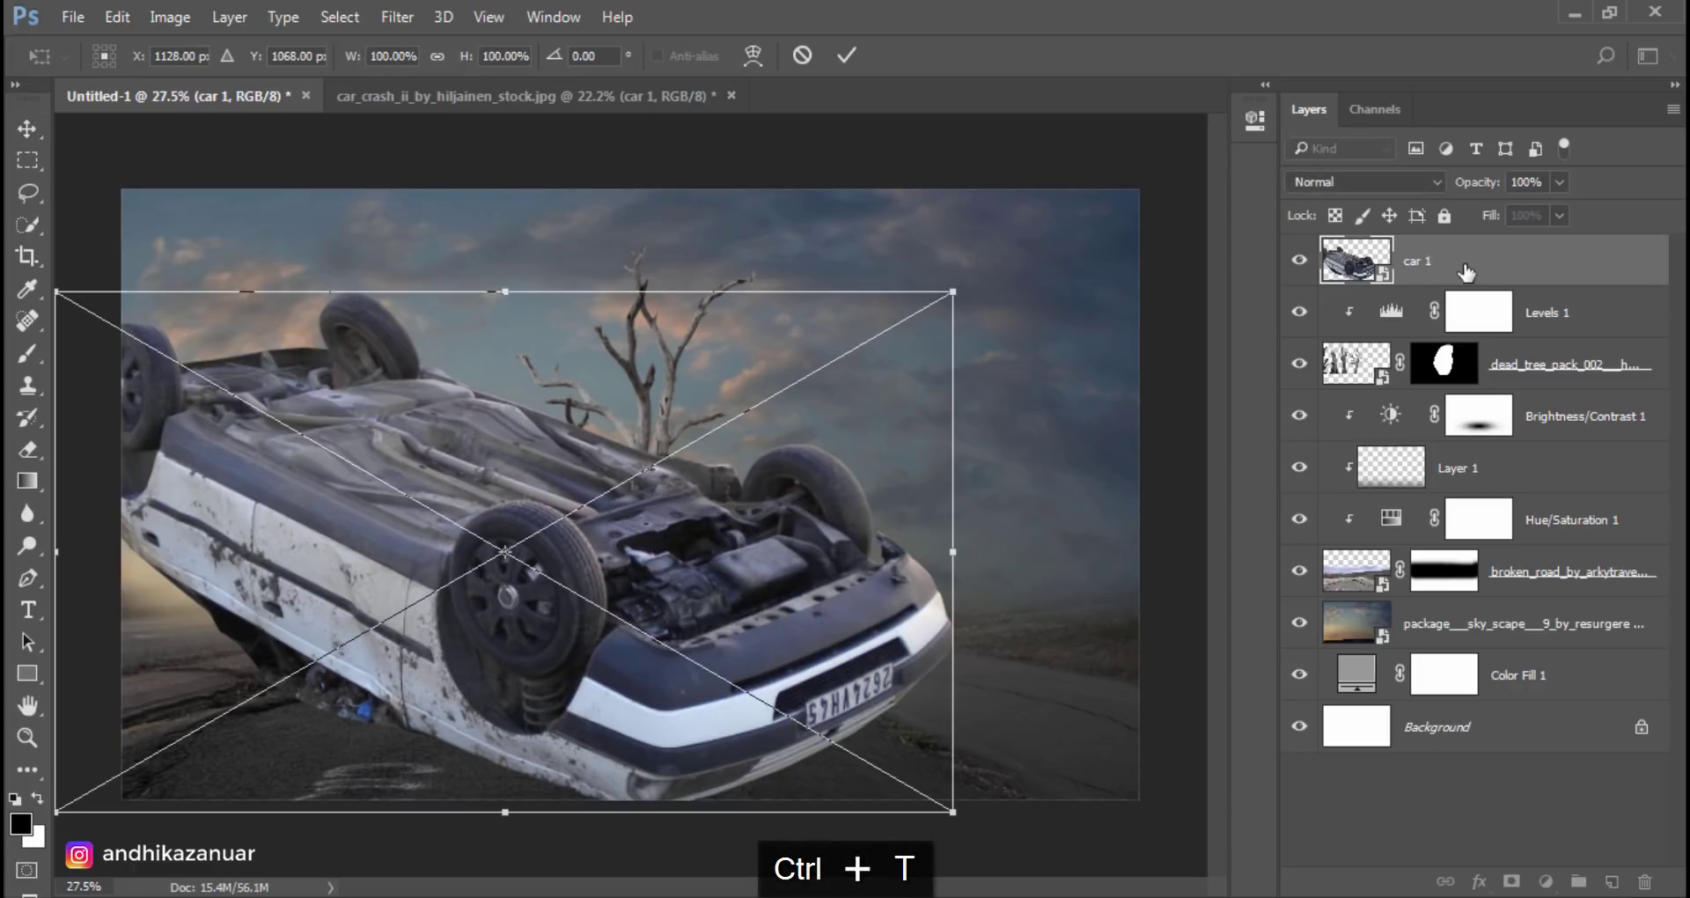
right_click(744, 490)
left_click(840, 837)
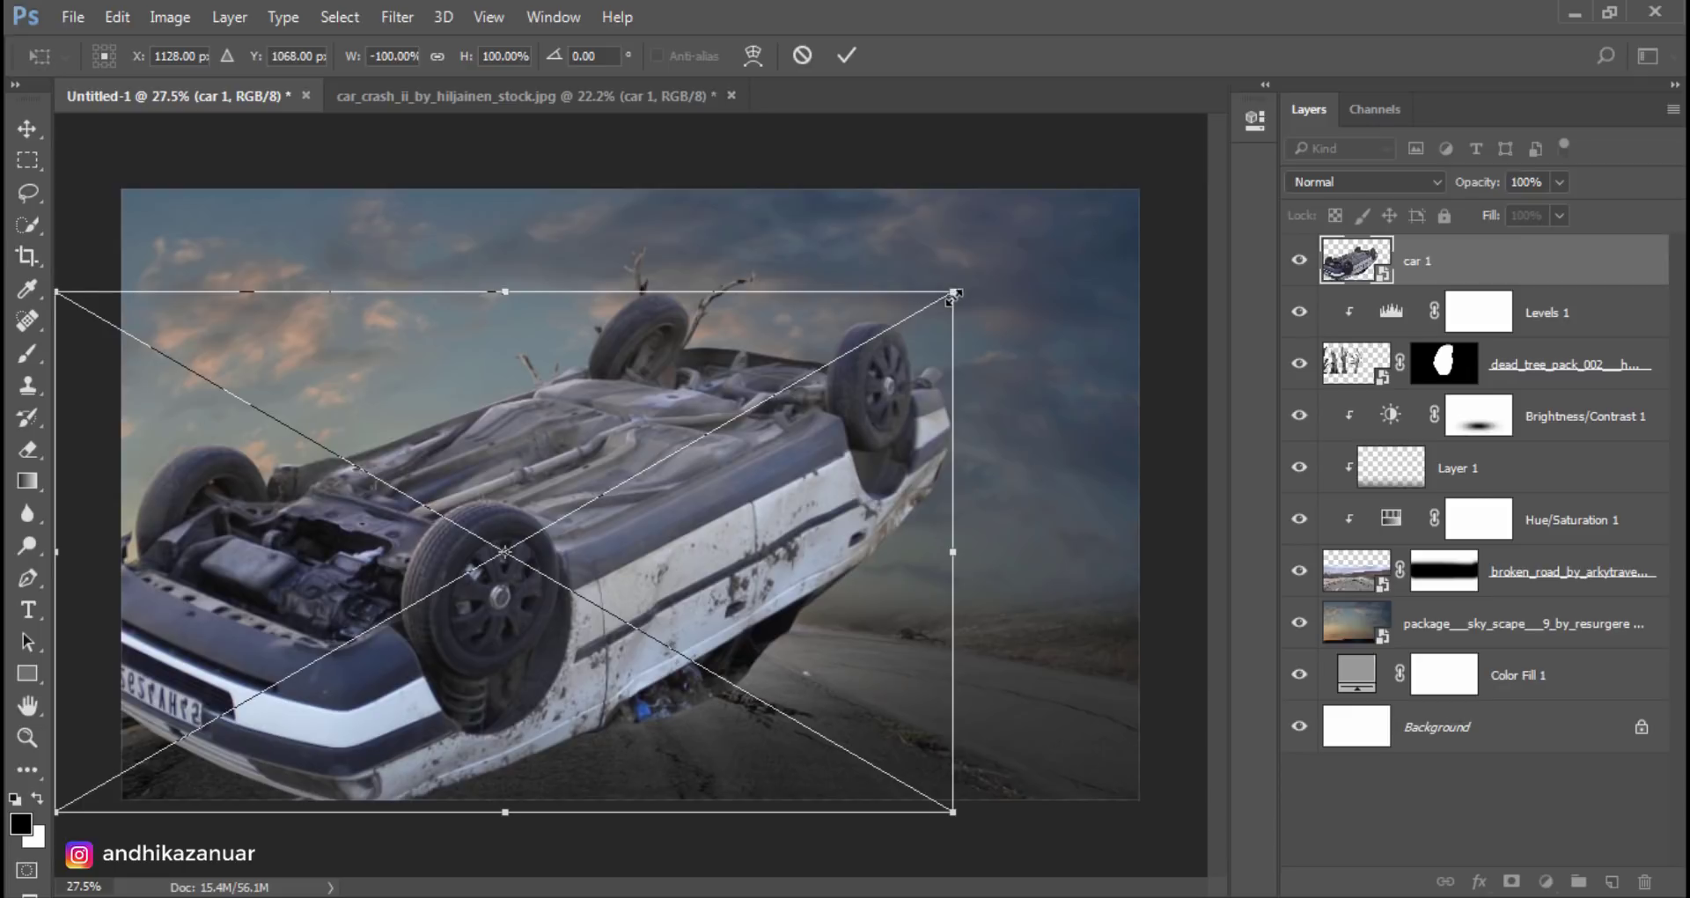
left_click_drag(956, 293, 456, 579)
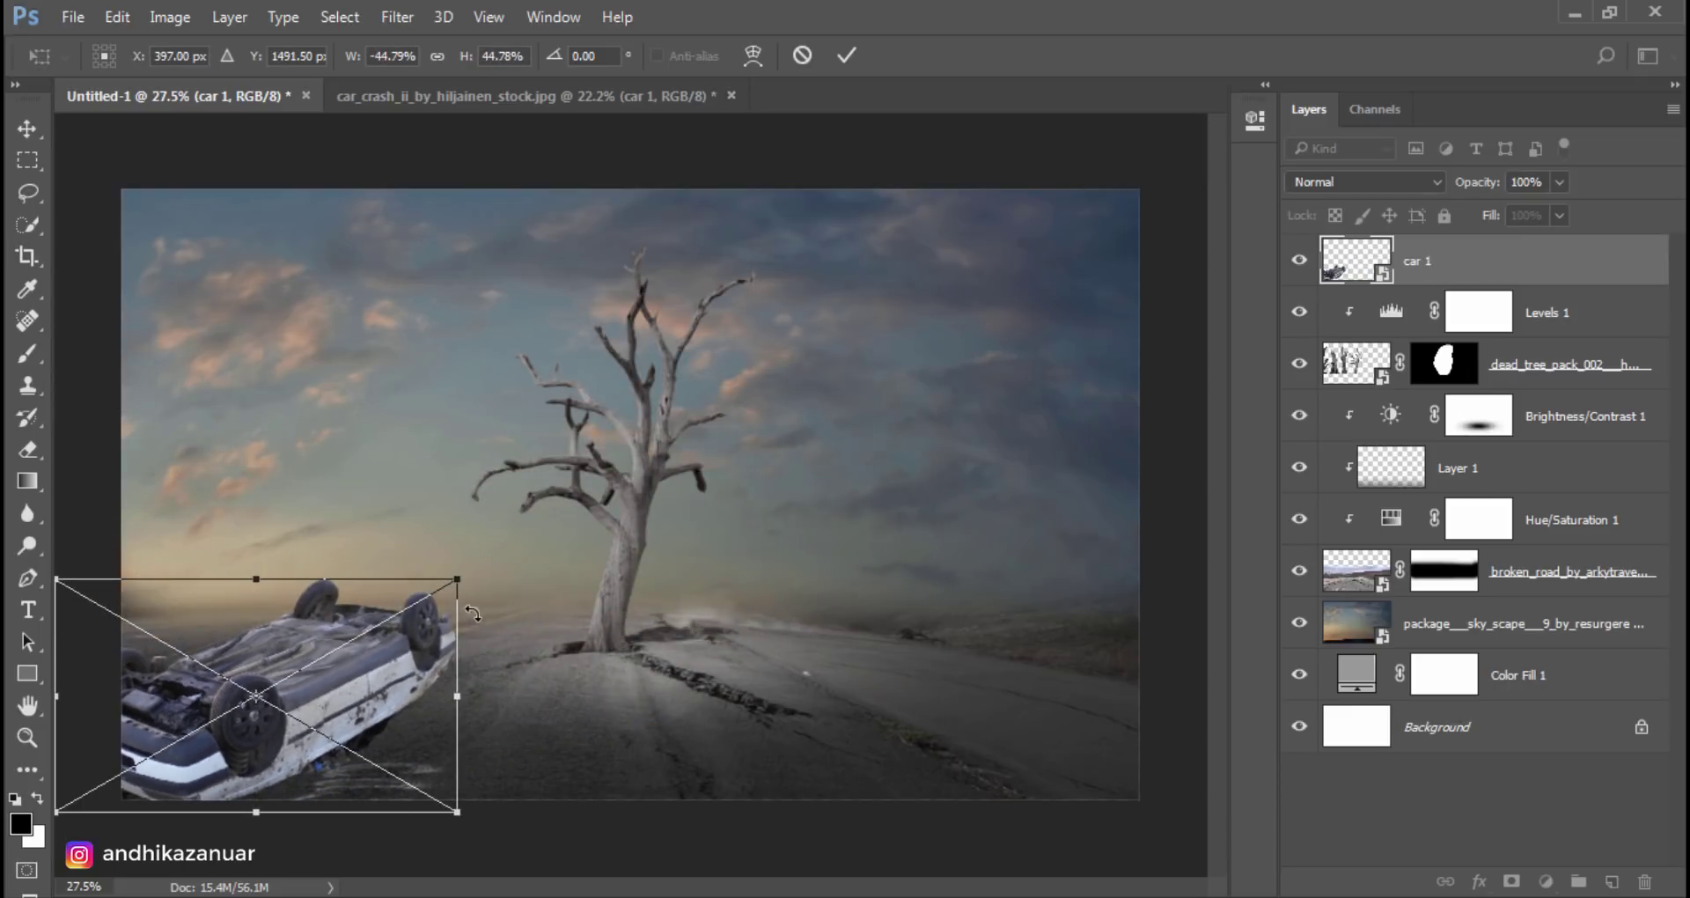
mouse_move(382, 634)
left_mouse_down()
mouse_move(651, 522)
mouse_move(560, 589)
mouse_move(421, 554)
mouse_move(395, 589)
left_mouse_up()
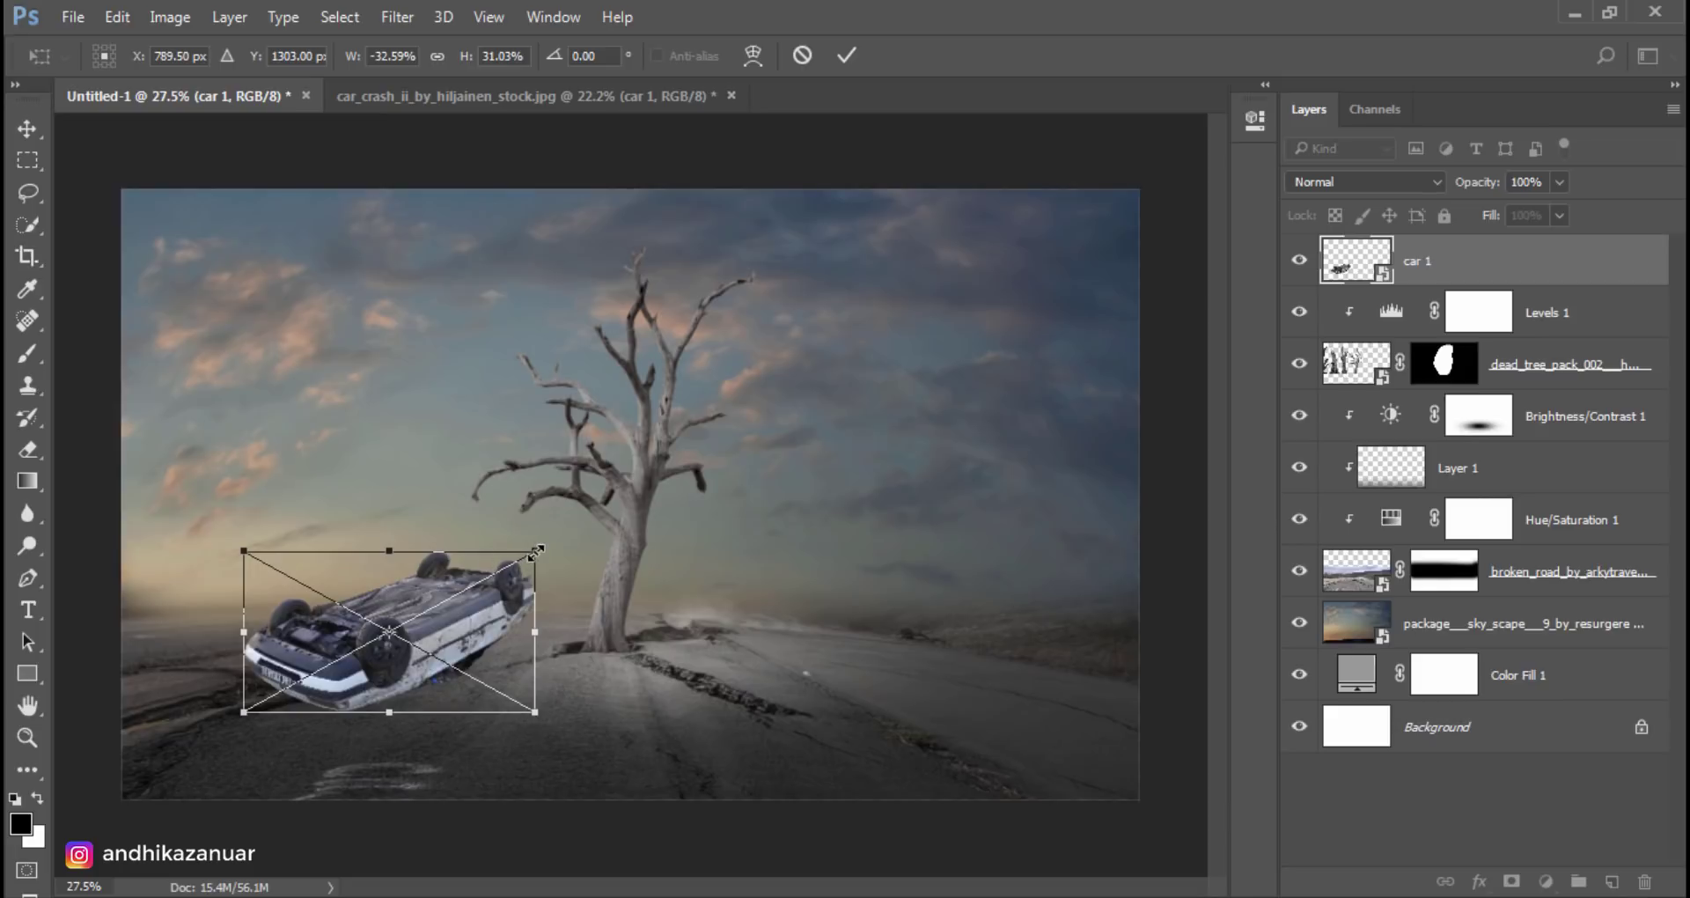
left_click_drag(536, 552, 539, 549)
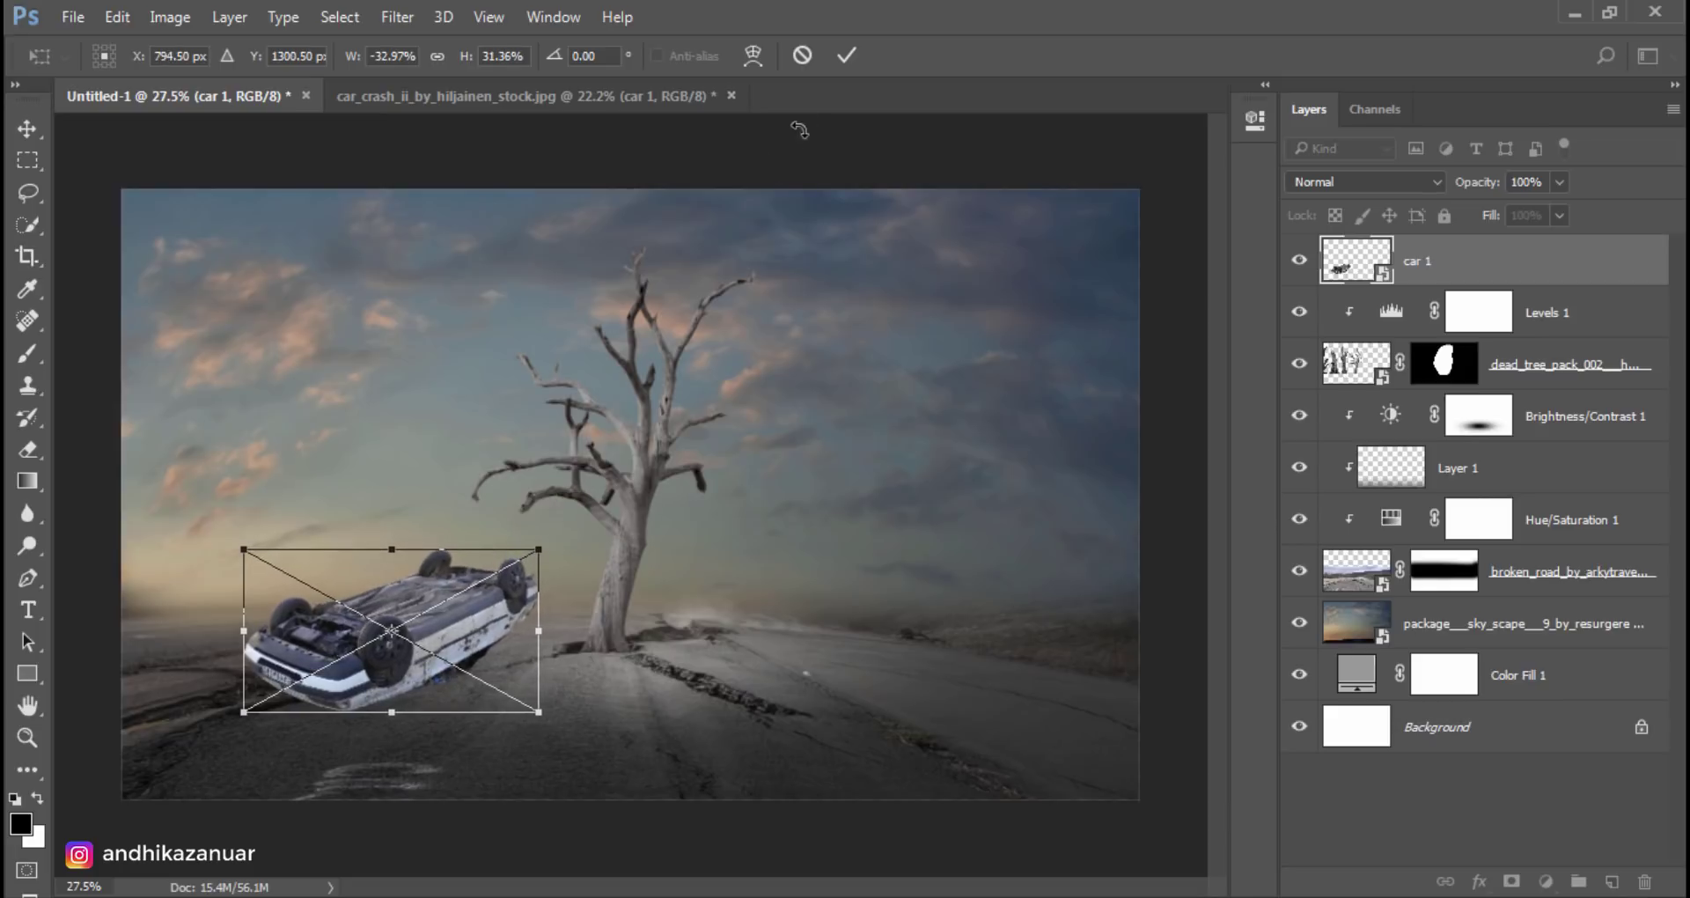
left_click(847, 56)
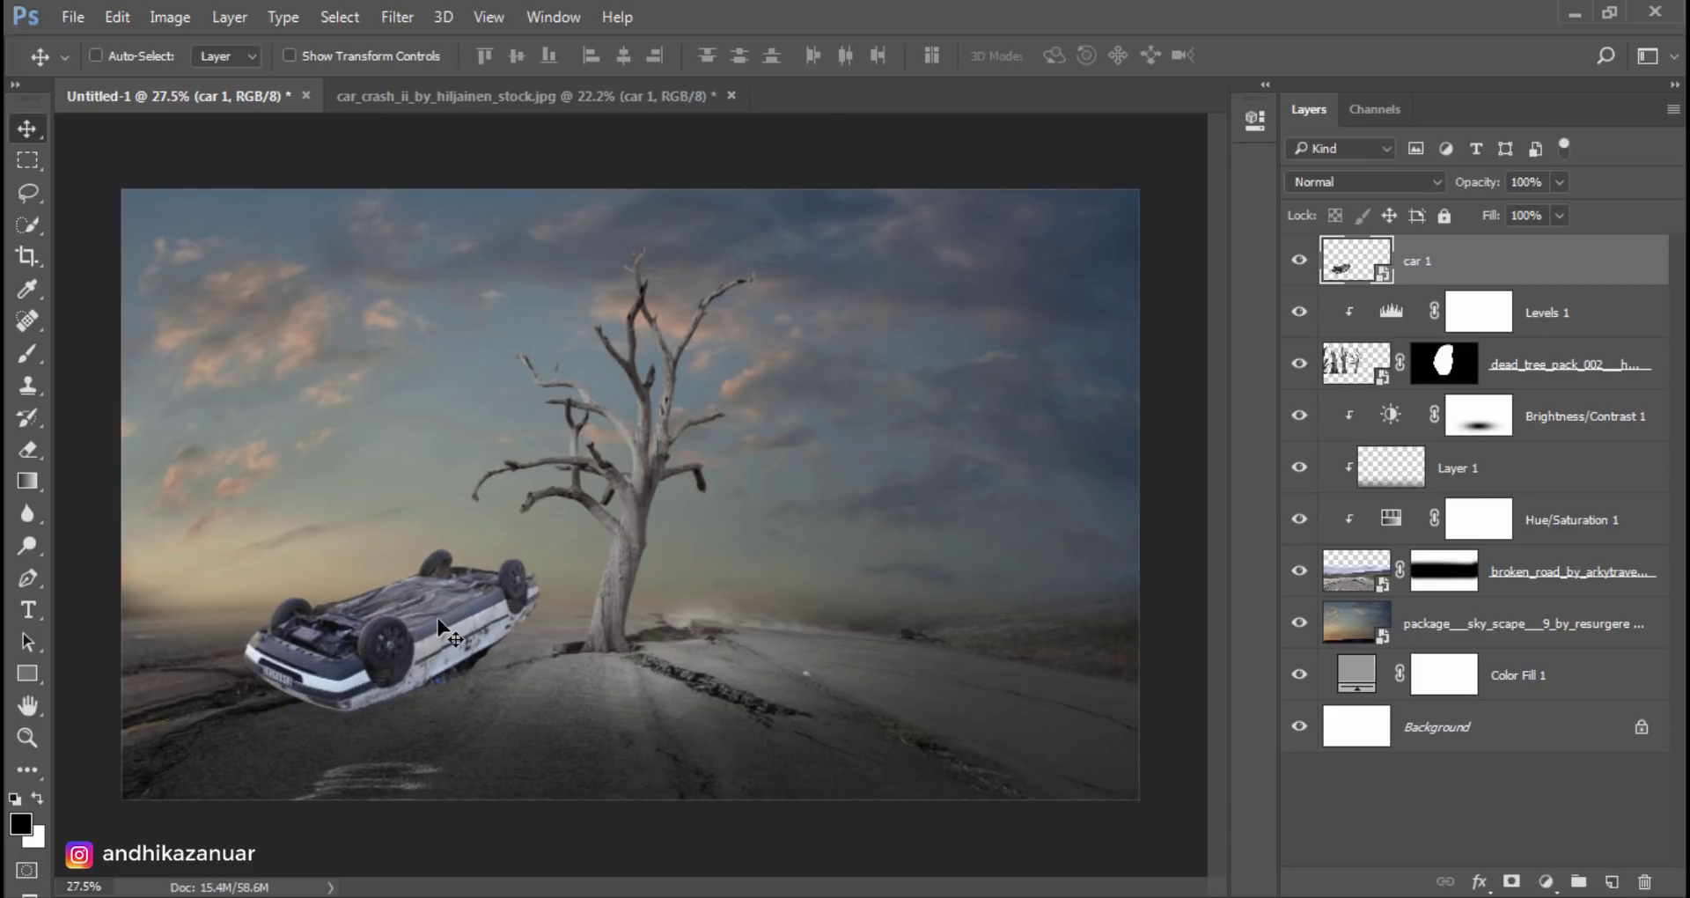
left_click(1297, 264)
left_click(1297, 263)
left_click(73, 17)
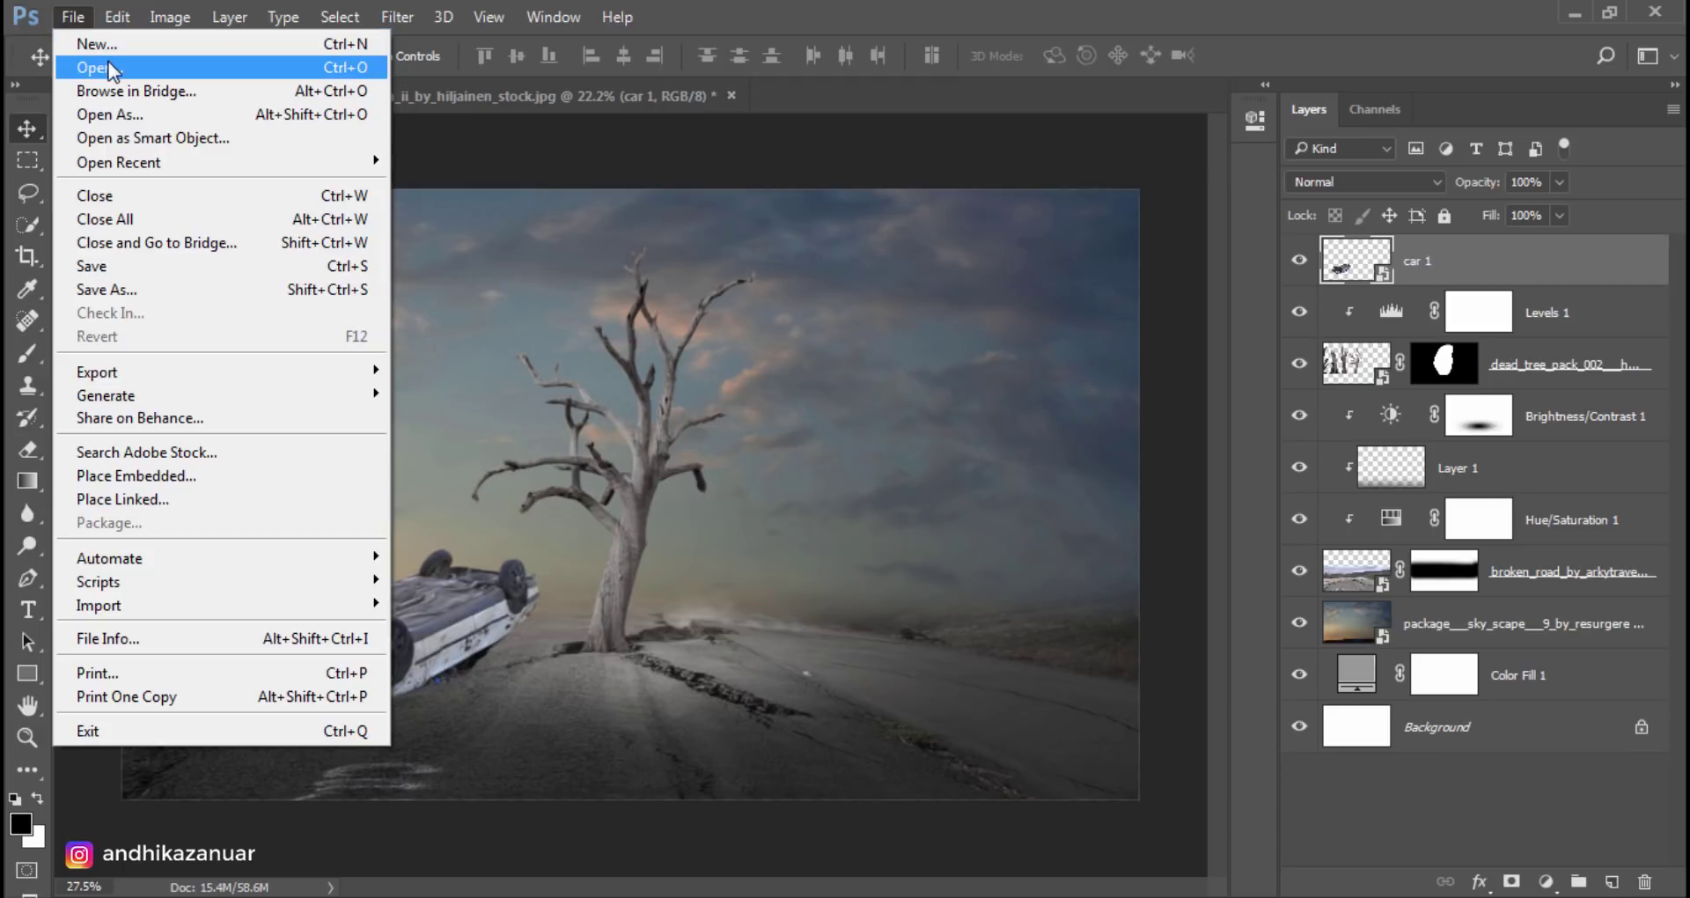
Step: Open the car_crash_i_by_hiljainen_stock.jpg photo in a new tab
left_click(112, 63)
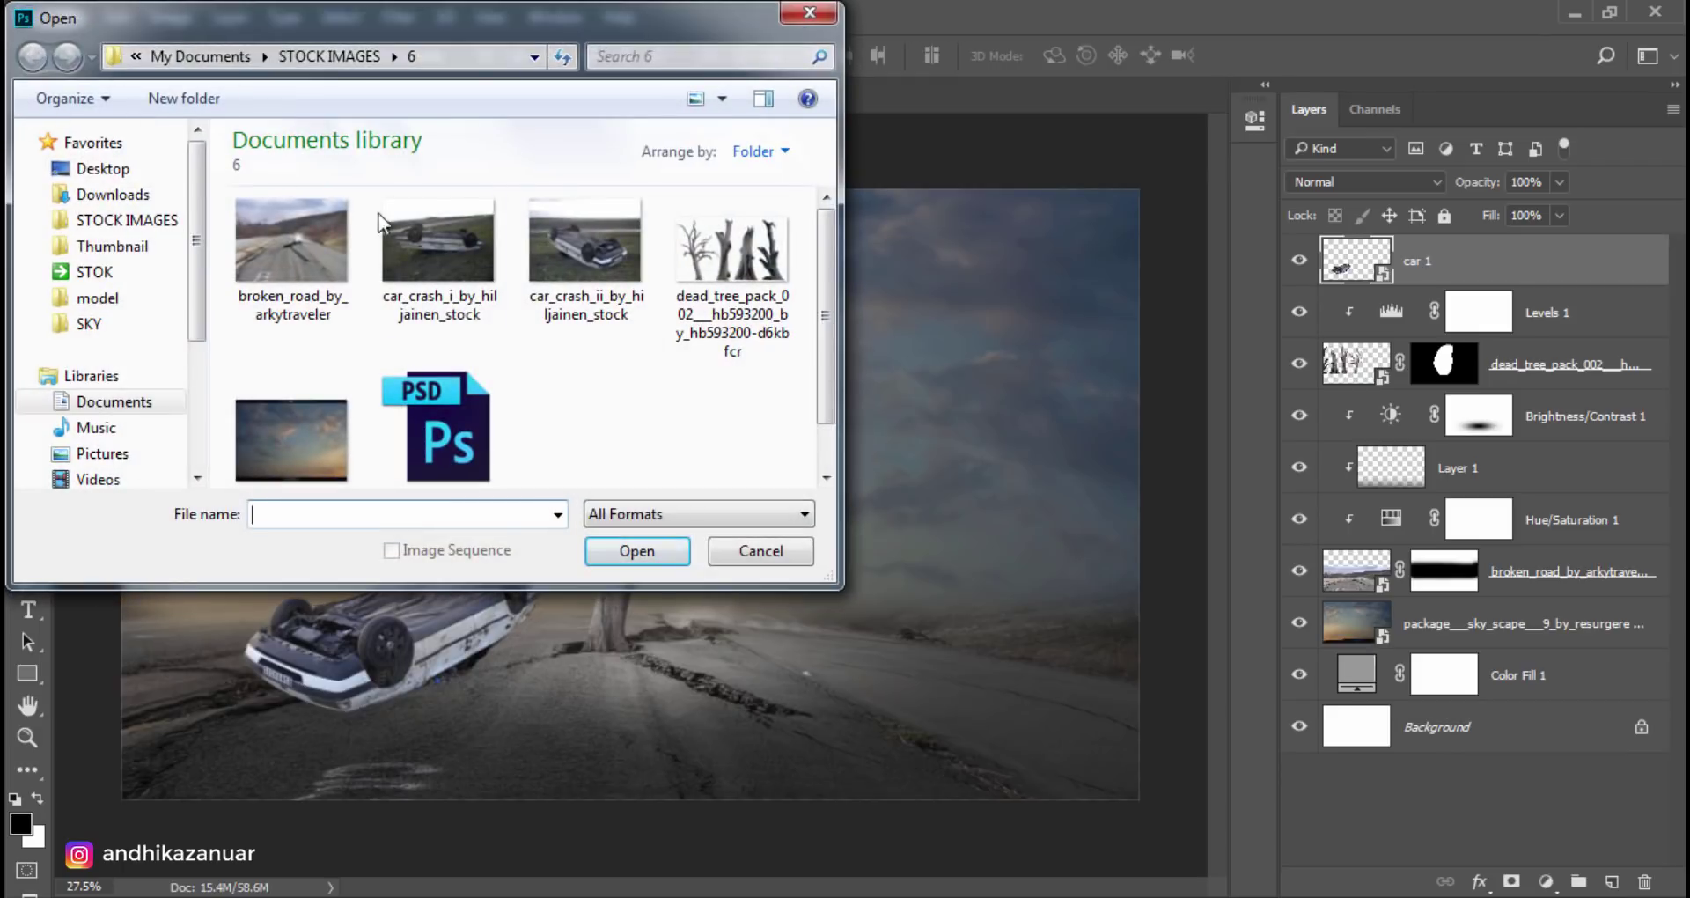
left_click(381, 219)
left_click(637, 551)
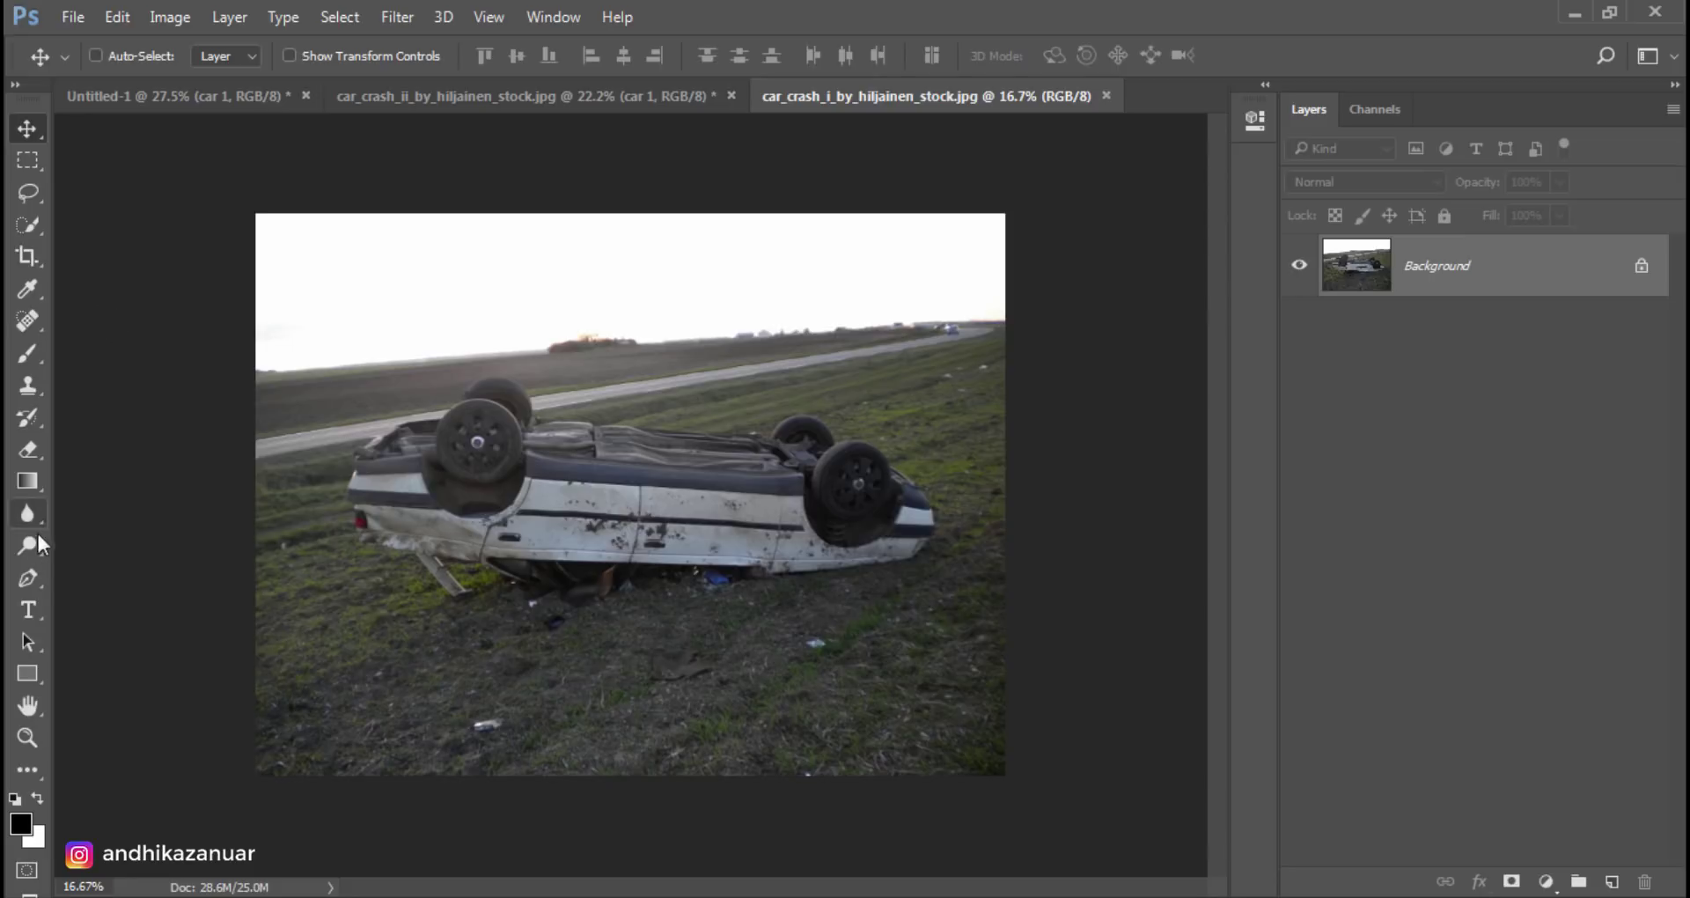
Step: With the Pen tool, zoom in and start anchors along the car's rear underside
left_click_drag(28, 581, 132, 578)
key("ctrl+plus")
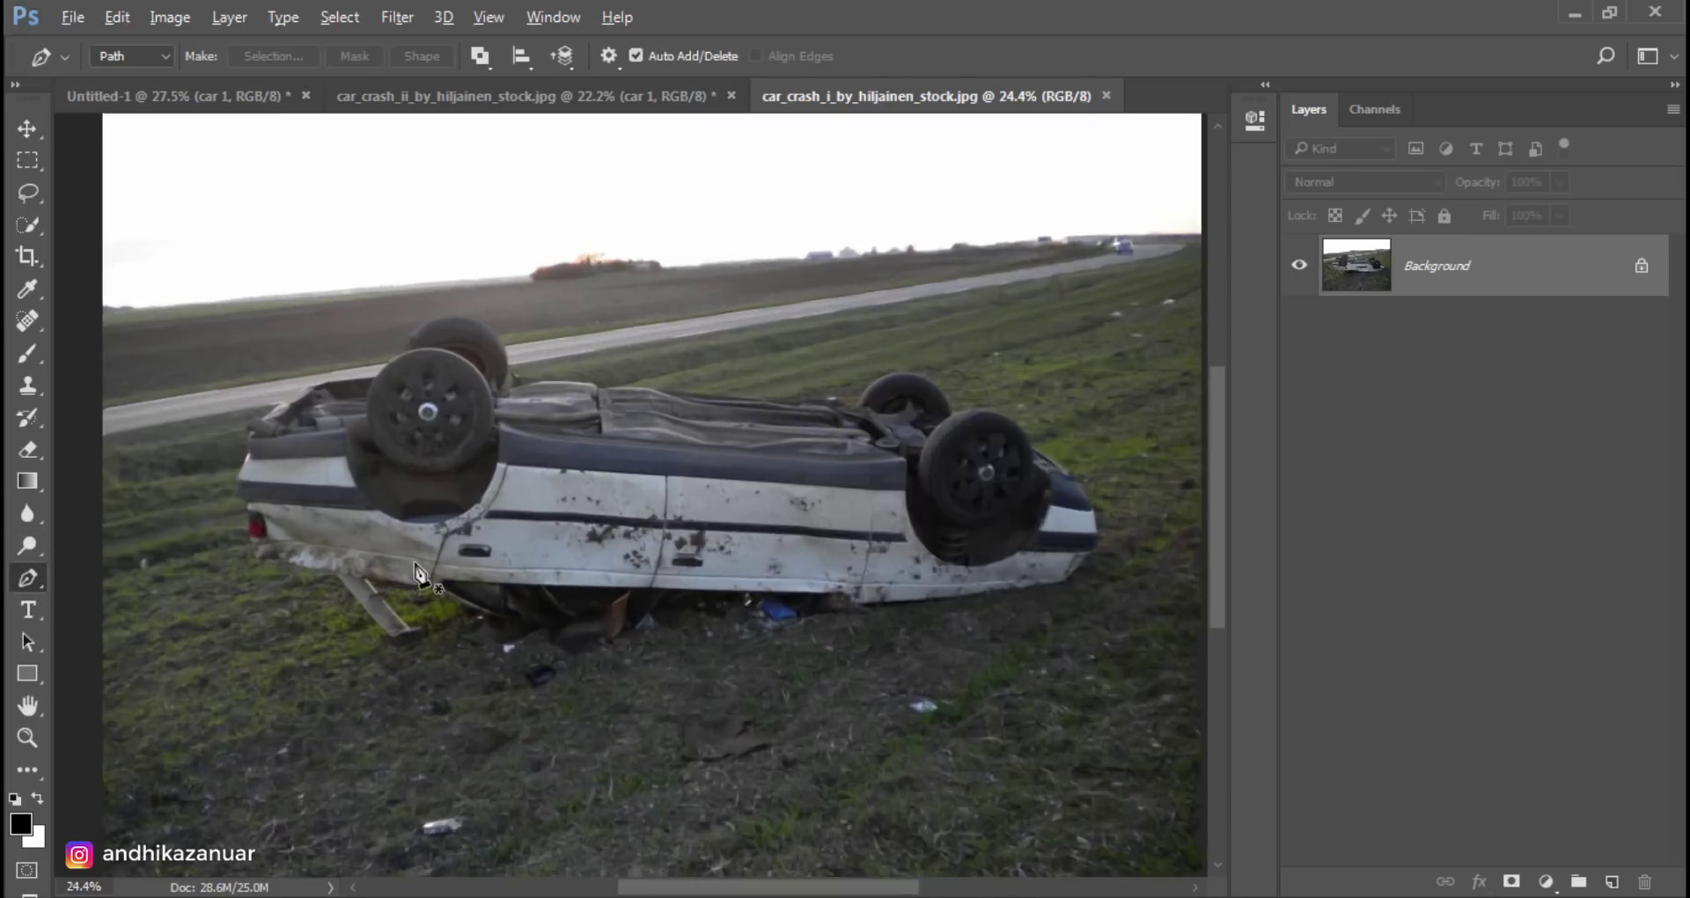
scroll(418, 577, "up", 2)
scroll(370, 594, "up", 2)
left_click(380, 605)
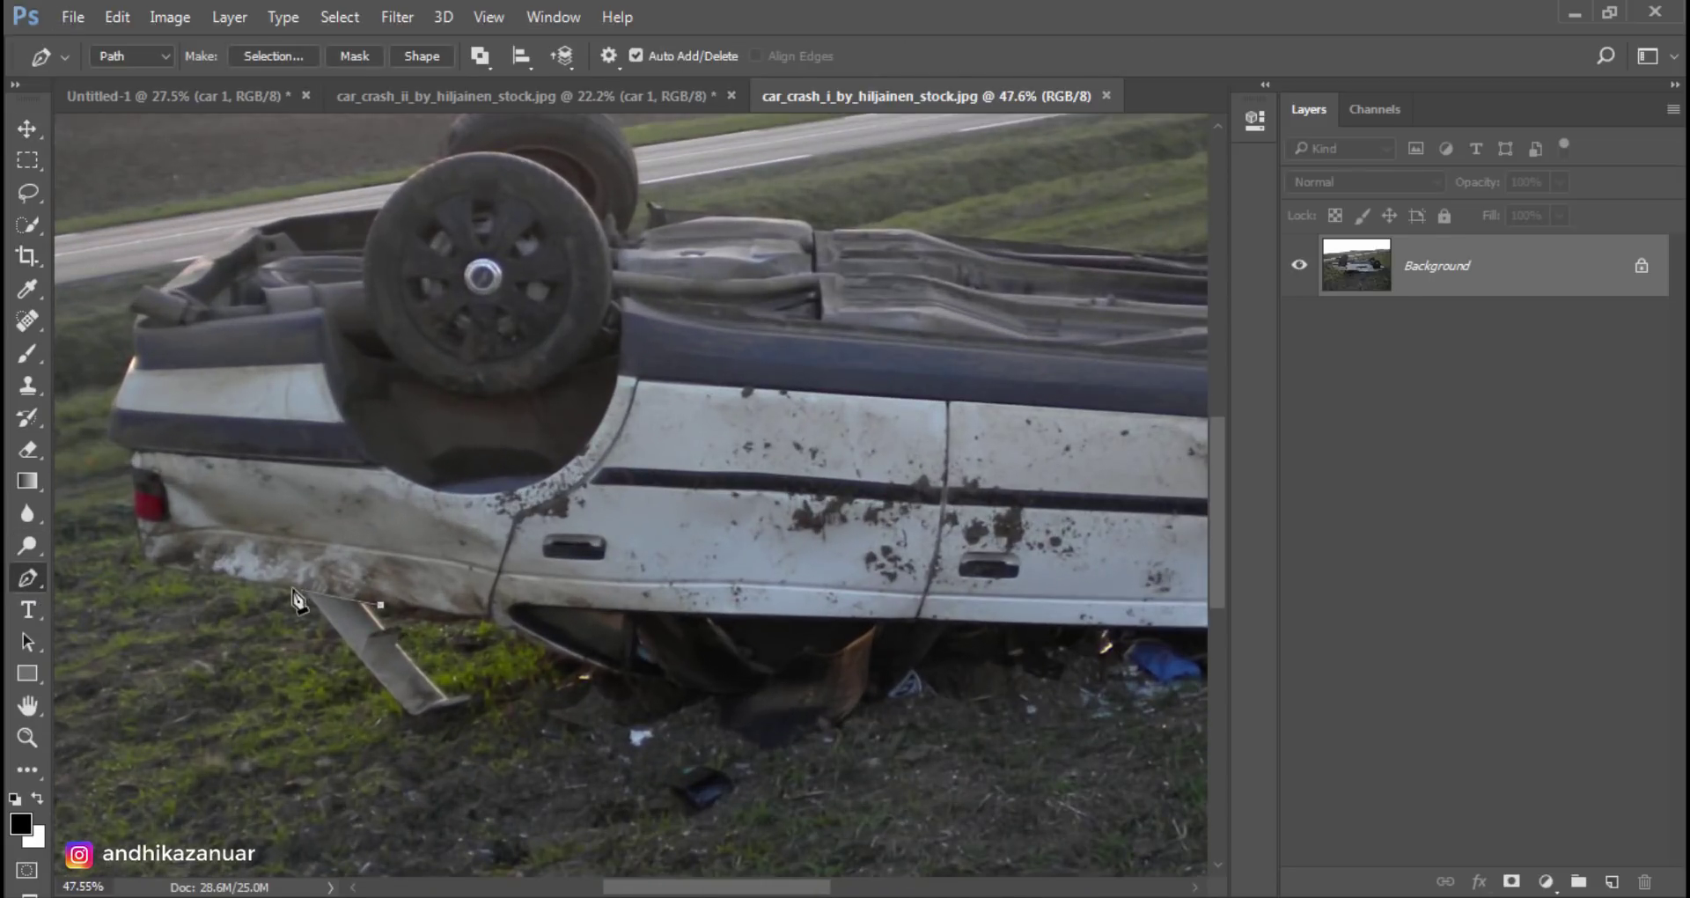
left_click(265, 585)
left_click(171, 573)
Step: Trace anchors up the car's rear edge to the top of the wheels
left_click(131, 459)
left_click(108, 440)
left_click(118, 410)
left_click(134, 357)
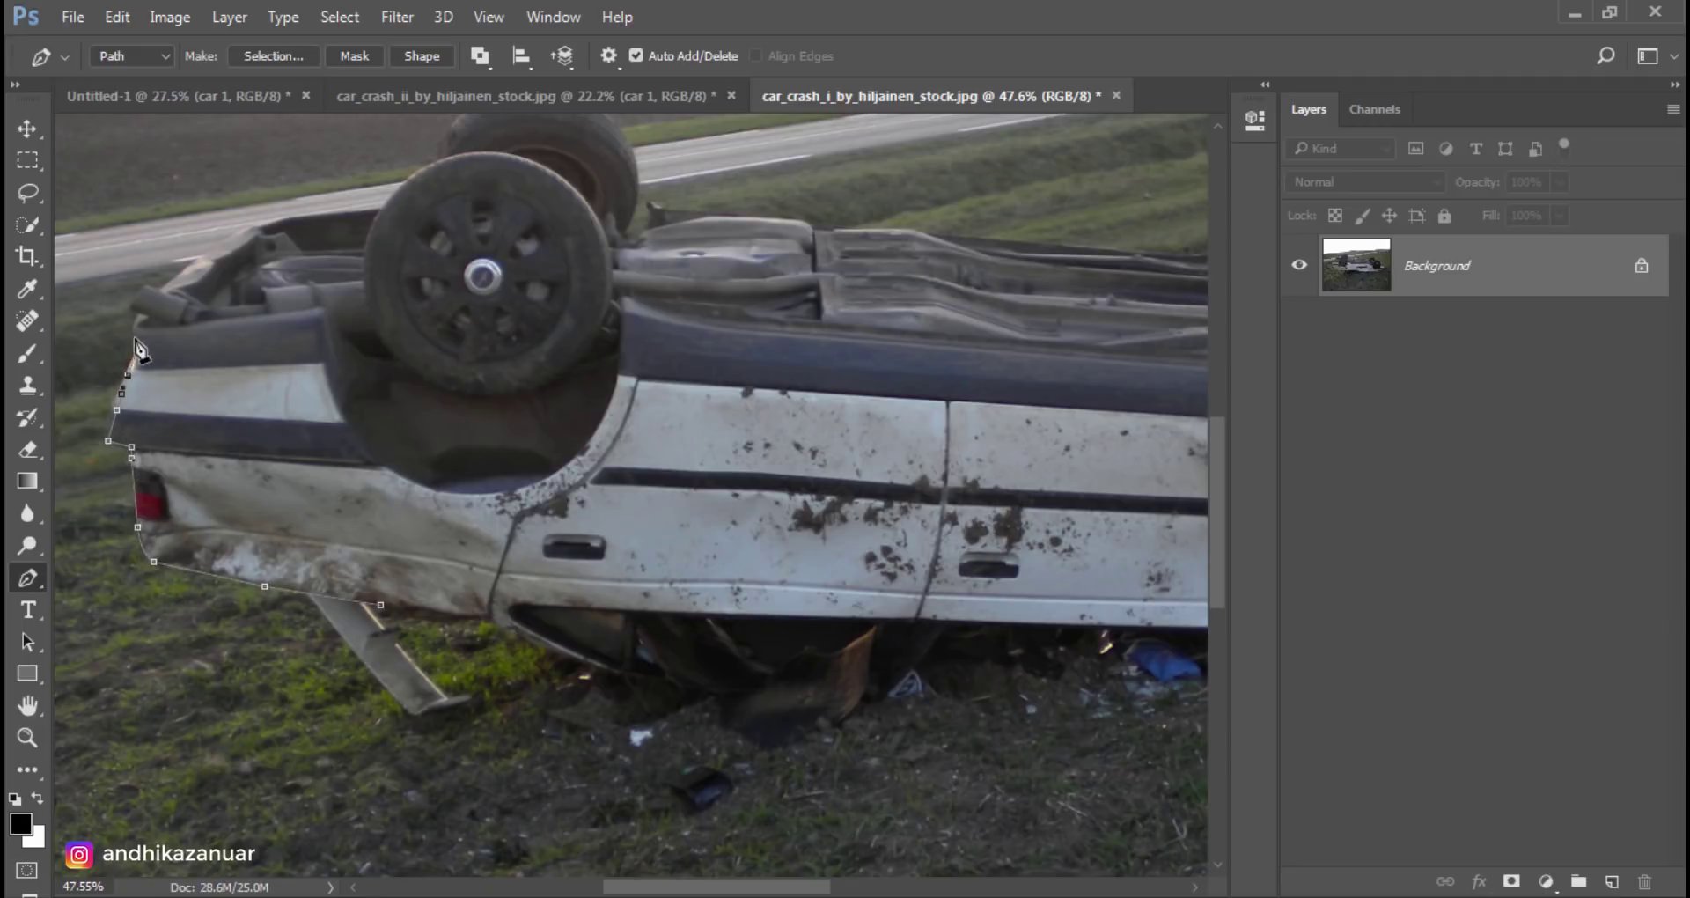
left_click(131, 305)
left_click(236, 238)
left_click(268, 219)
left_click(382, 205)
Step: Trace over the upturned wheels and down the wheel's edge onto the body
left_click_drag(387, 211, 285, 475)
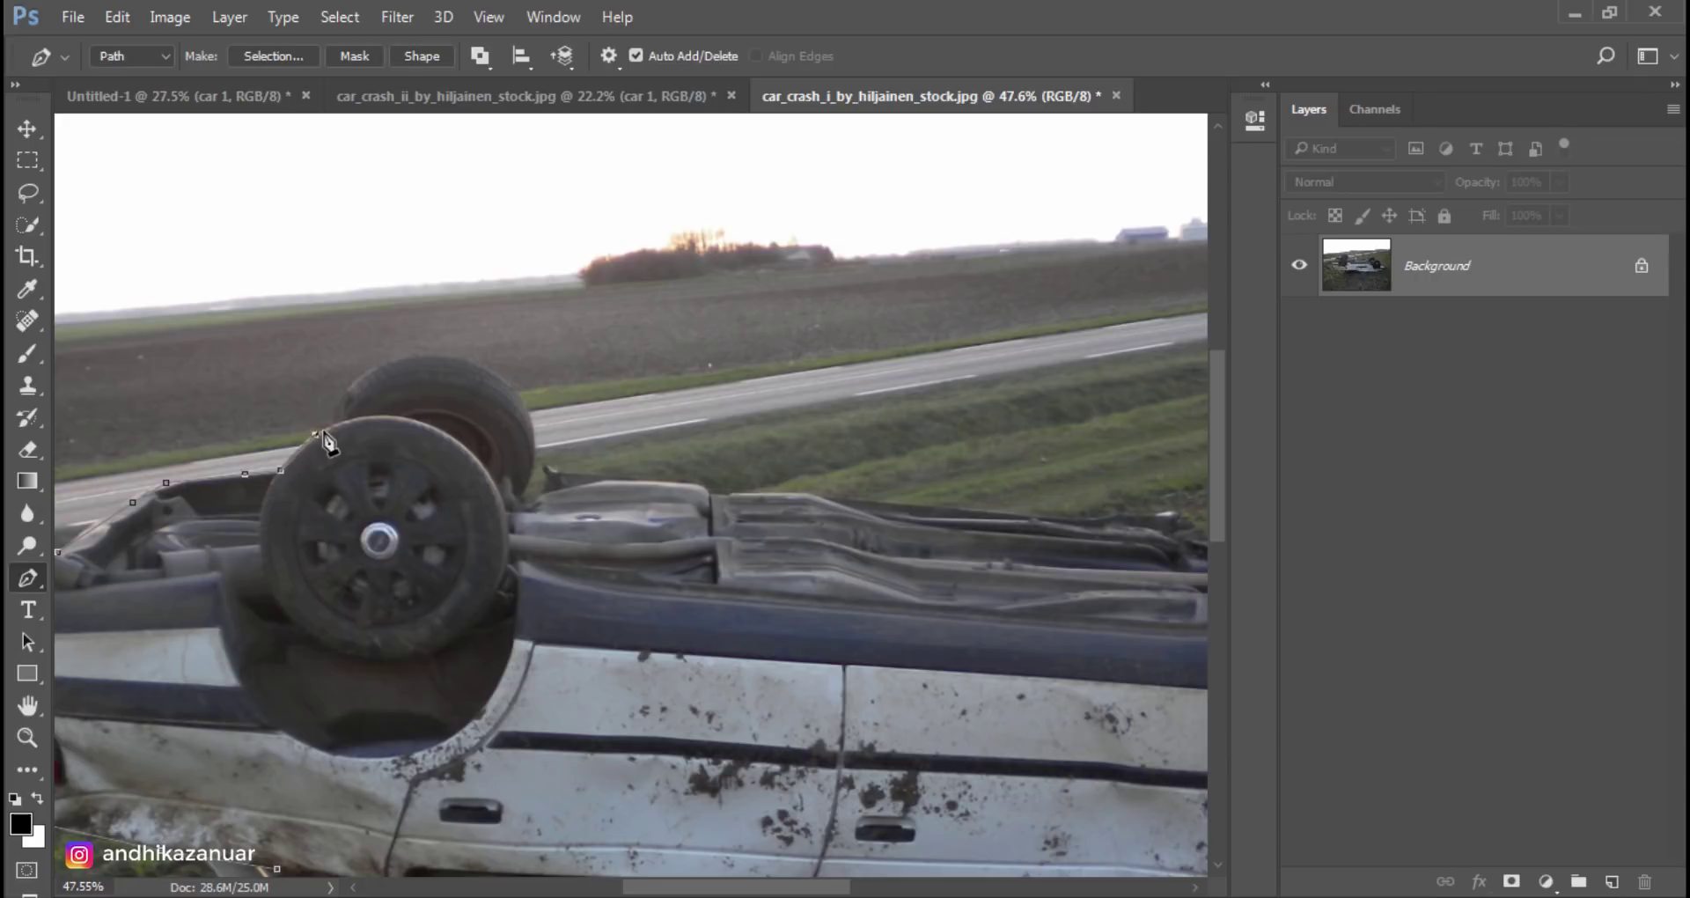
left_click(327, 429)
left_click(374, 367)
left_click(455, 355)
left_click(516, 388)
left_click(534, 441)
left_click(526, 503)
left_click(547, 482)
left_click(544, 464)
left_click(560, 474)
left_click(654, 477)
Step: Continue the outline along the car roof and over the rear wheel
left_click(803, 493)
left_click(1015, 515)
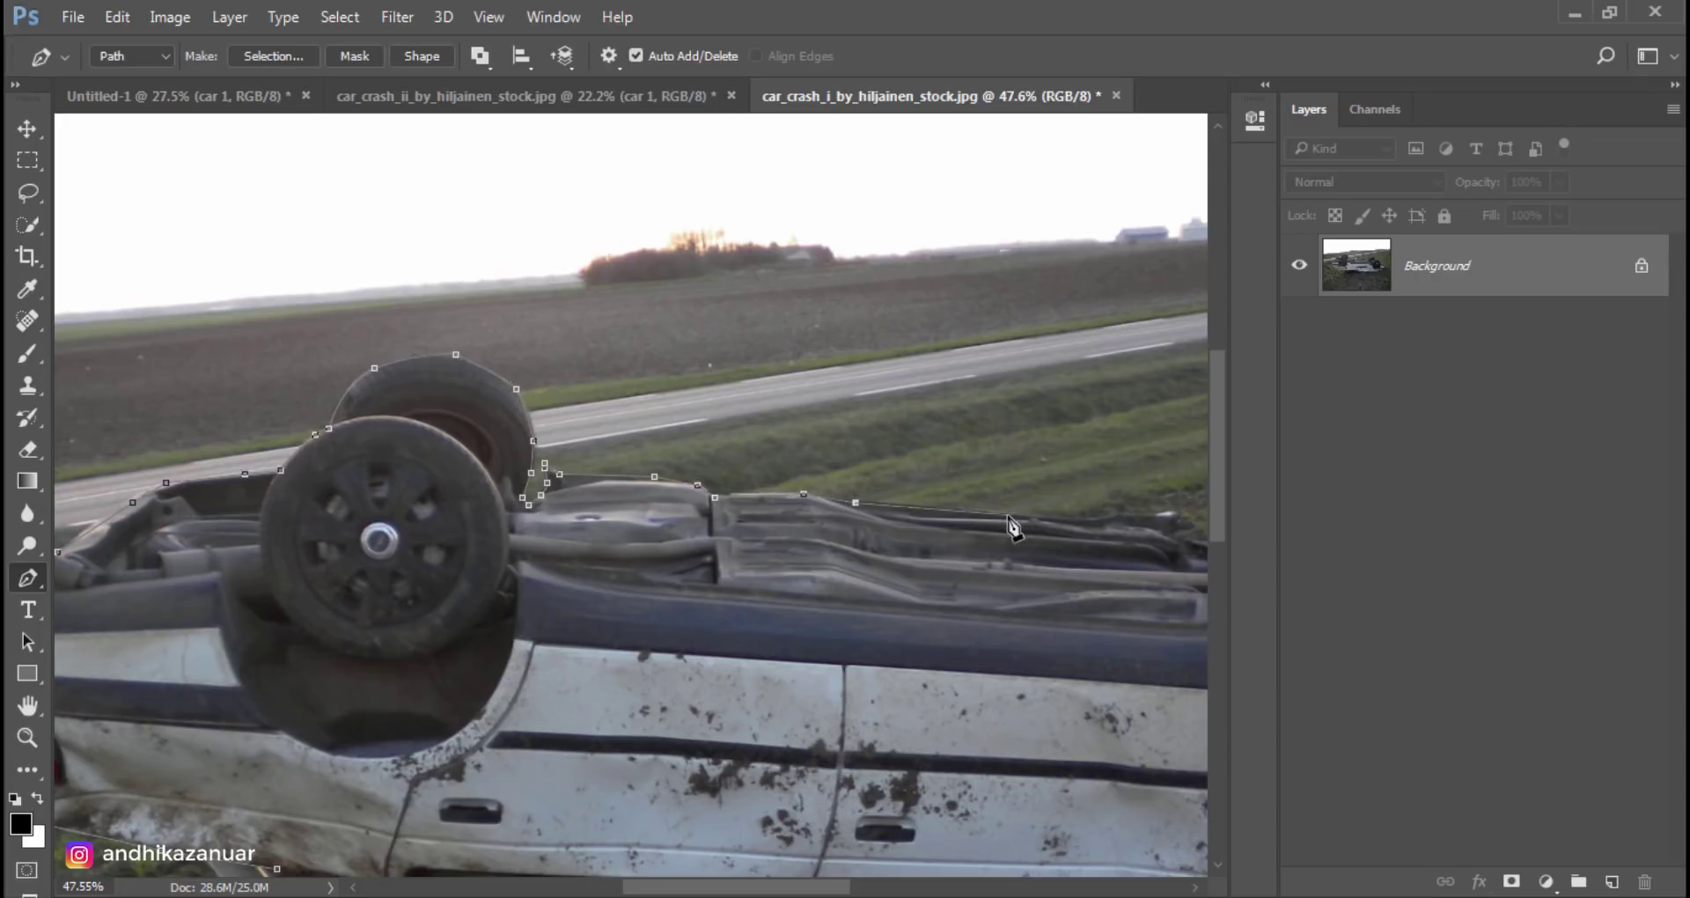
left_click_drag(1015, 516, 583, 460)
left_click(658, 468)
left_click(694, 459)
left_click(736, 458)
left_click(783, 468)
left_click(846, 413)
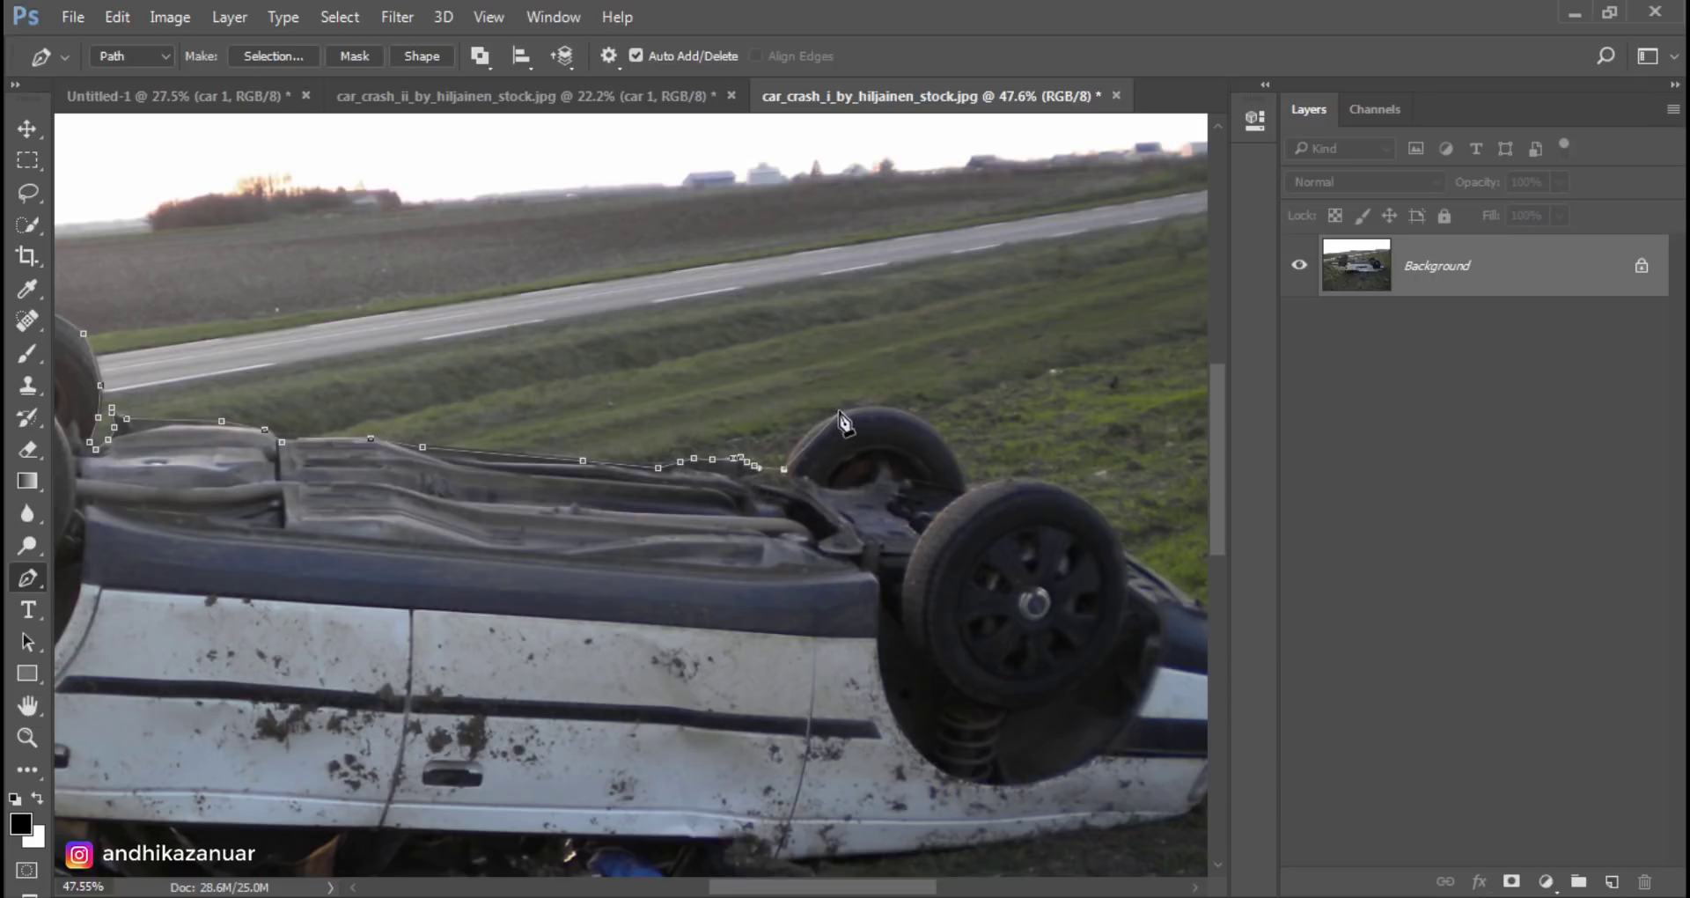
left_click(907, 412)
left_click(926, 421)
left_click(943, 435)
left_click(955, 450)
Step: Trace around the far wheel and bumper, then along the underside
left_click(1022, 477)
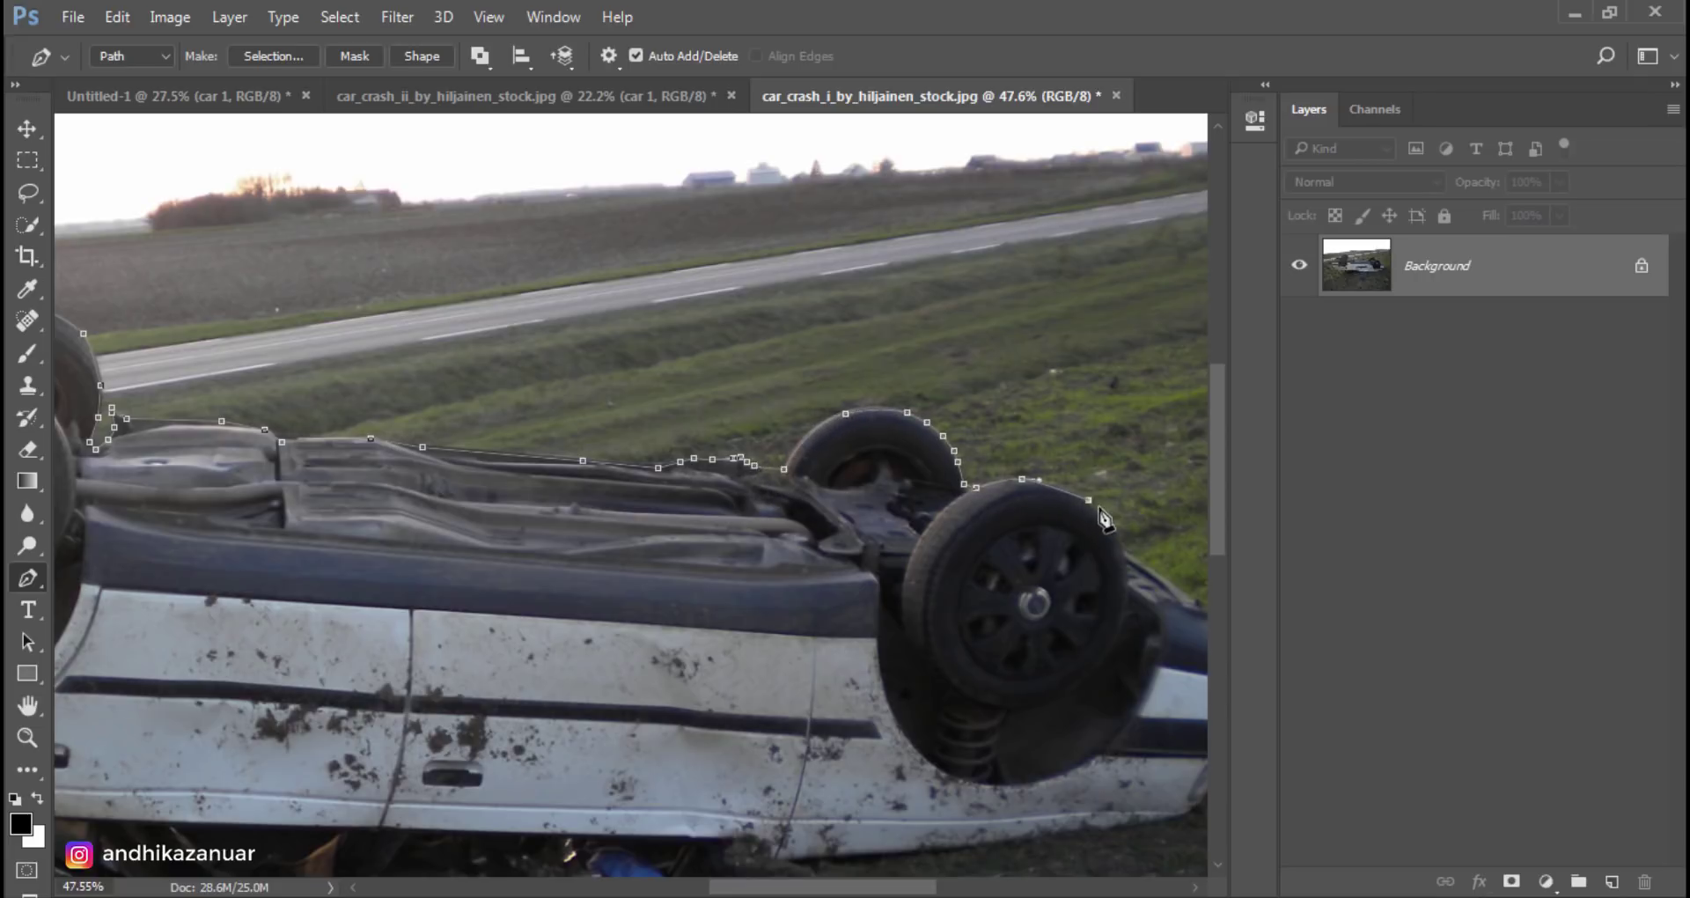
left_click(1118, 533)
left_click_drag(1135, 563, 847, 406)
left_click(867, 417)
left_click(920, 459)
left_click(961, 552)
left_click(950, 600)
left_click(885, 662)
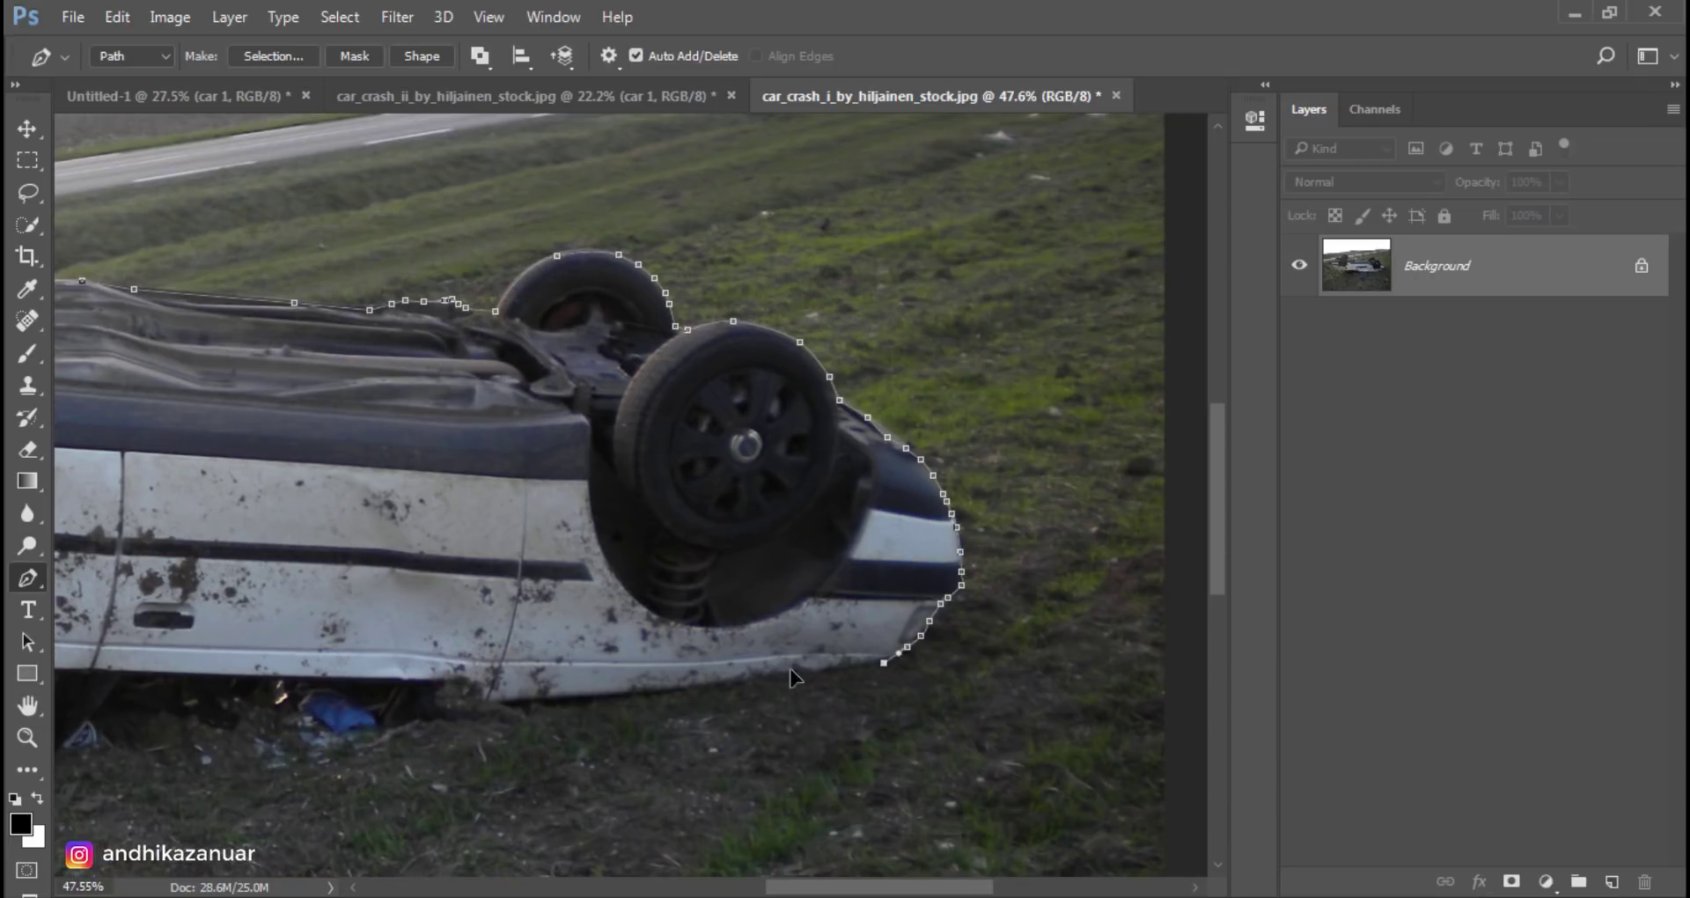
left_click(744, 680)
left_click(538, 697)
Step: Follow the underside back to the rear and close the path
scroll(528, 709, "down", 2)
left_click(546, 691)
left_click(476, 706)
left_click(398, 740)
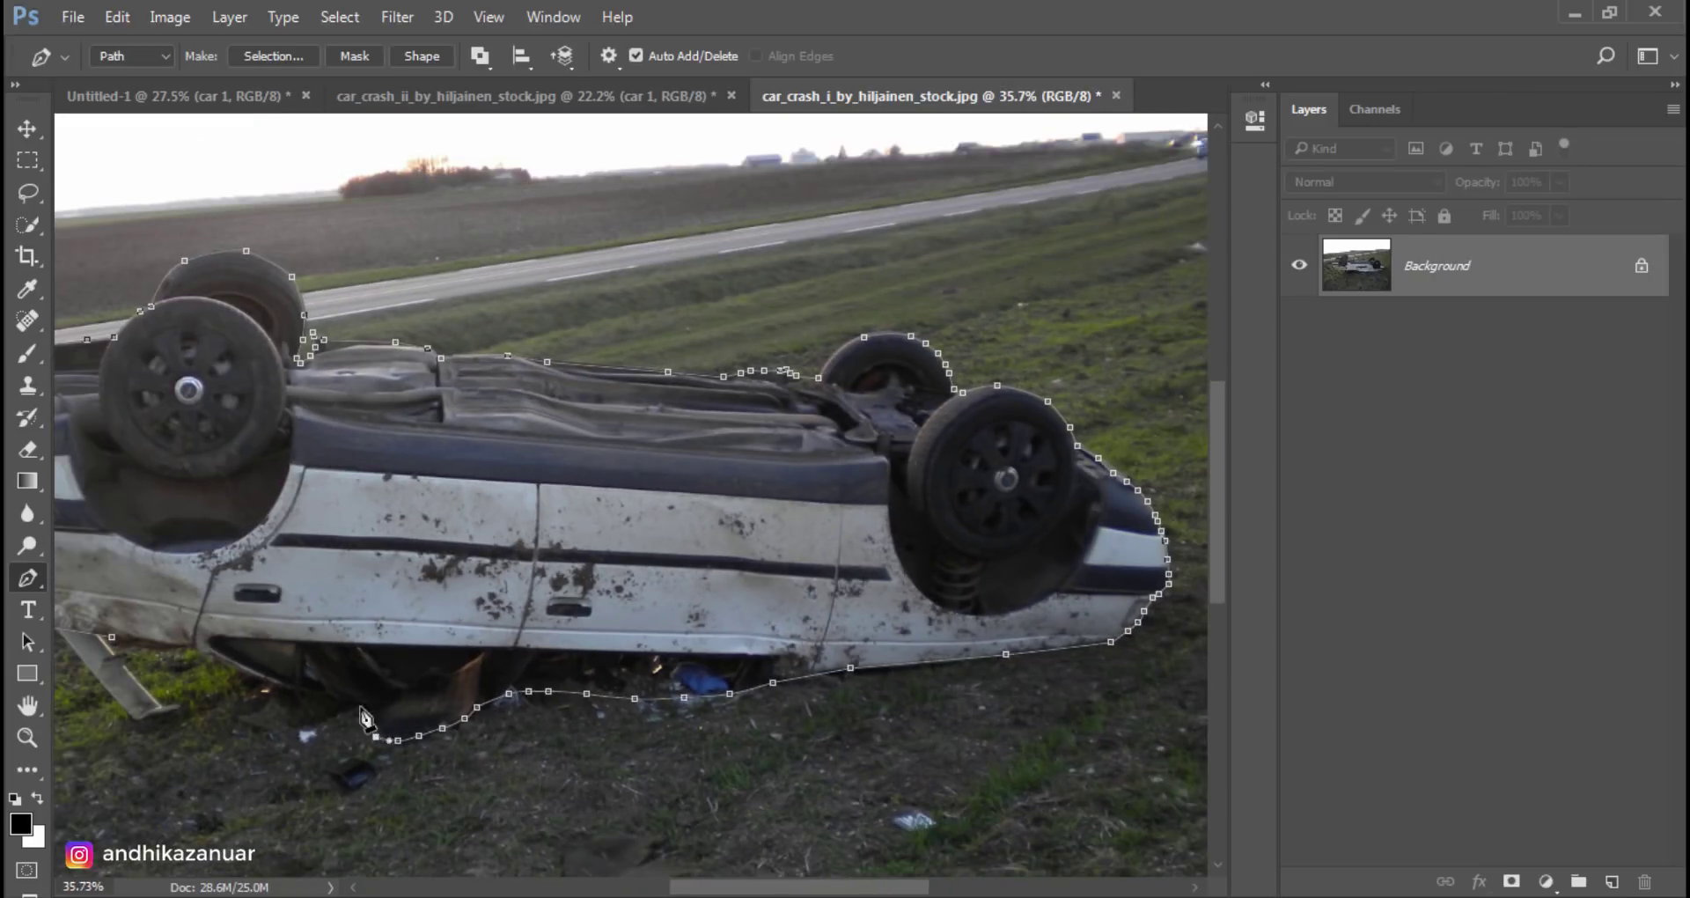
left_click(360, 706)
left_click(261, 677)
left_click(189, 646)
left_click(144, 649)
scroll(579, 499, "down", 1)
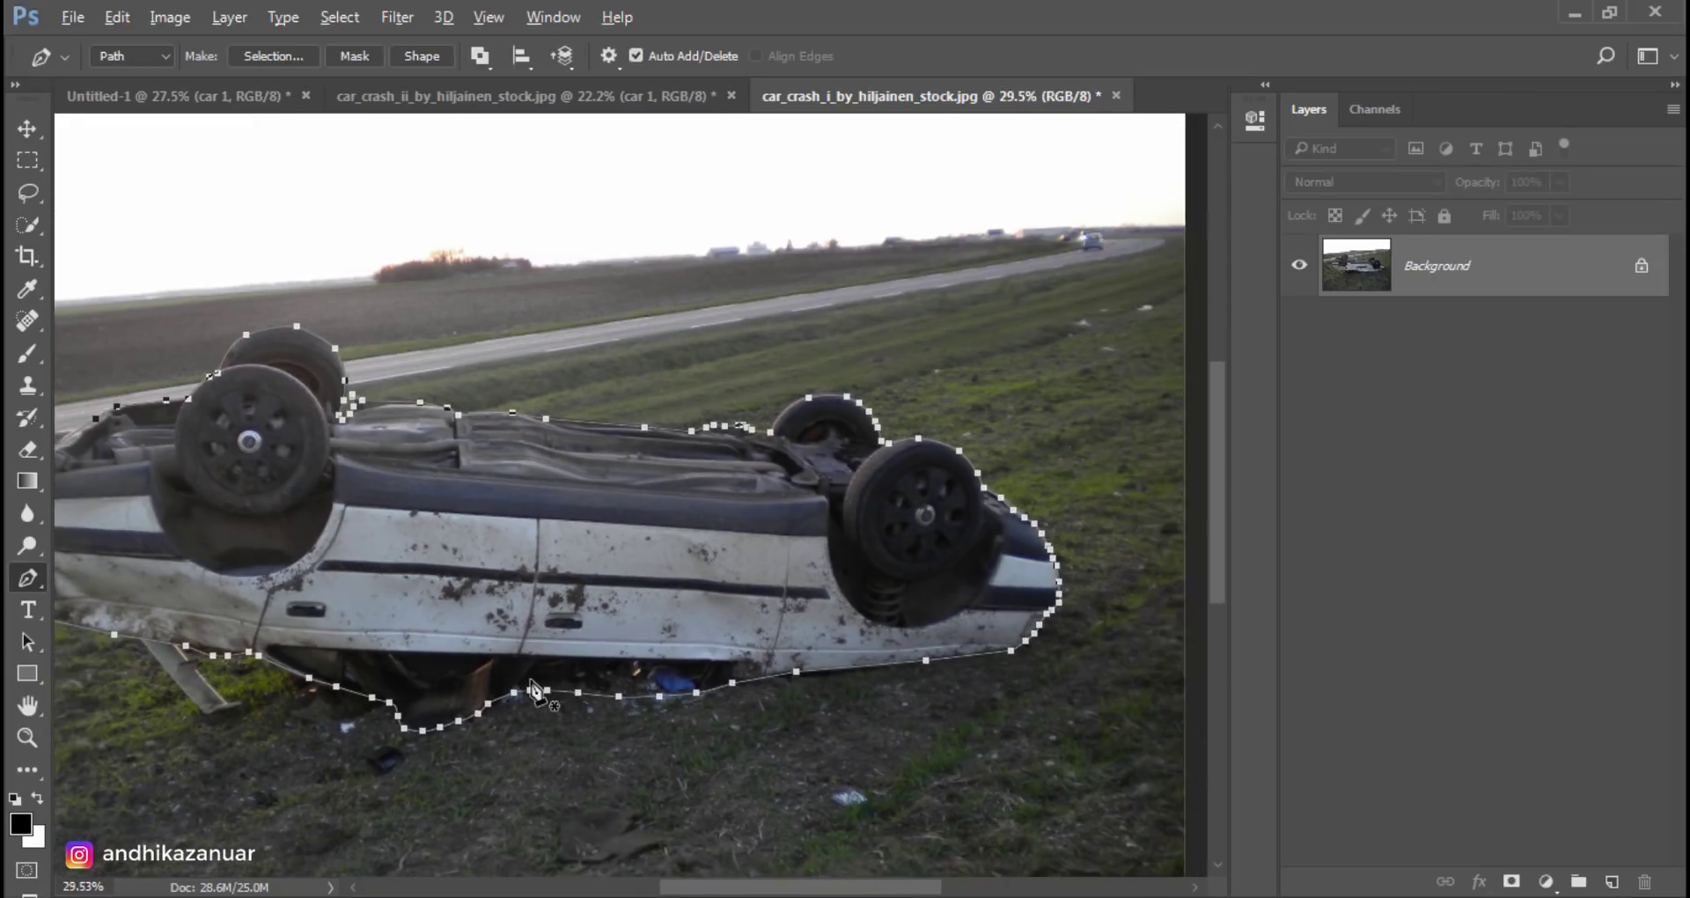
scroll(579, 499, "down", 2)
Step: Turn the car path into a 0.5 px feathered selection and add a layer mask
scroll(579, 499, "down", 1)
right_click(579, 499)
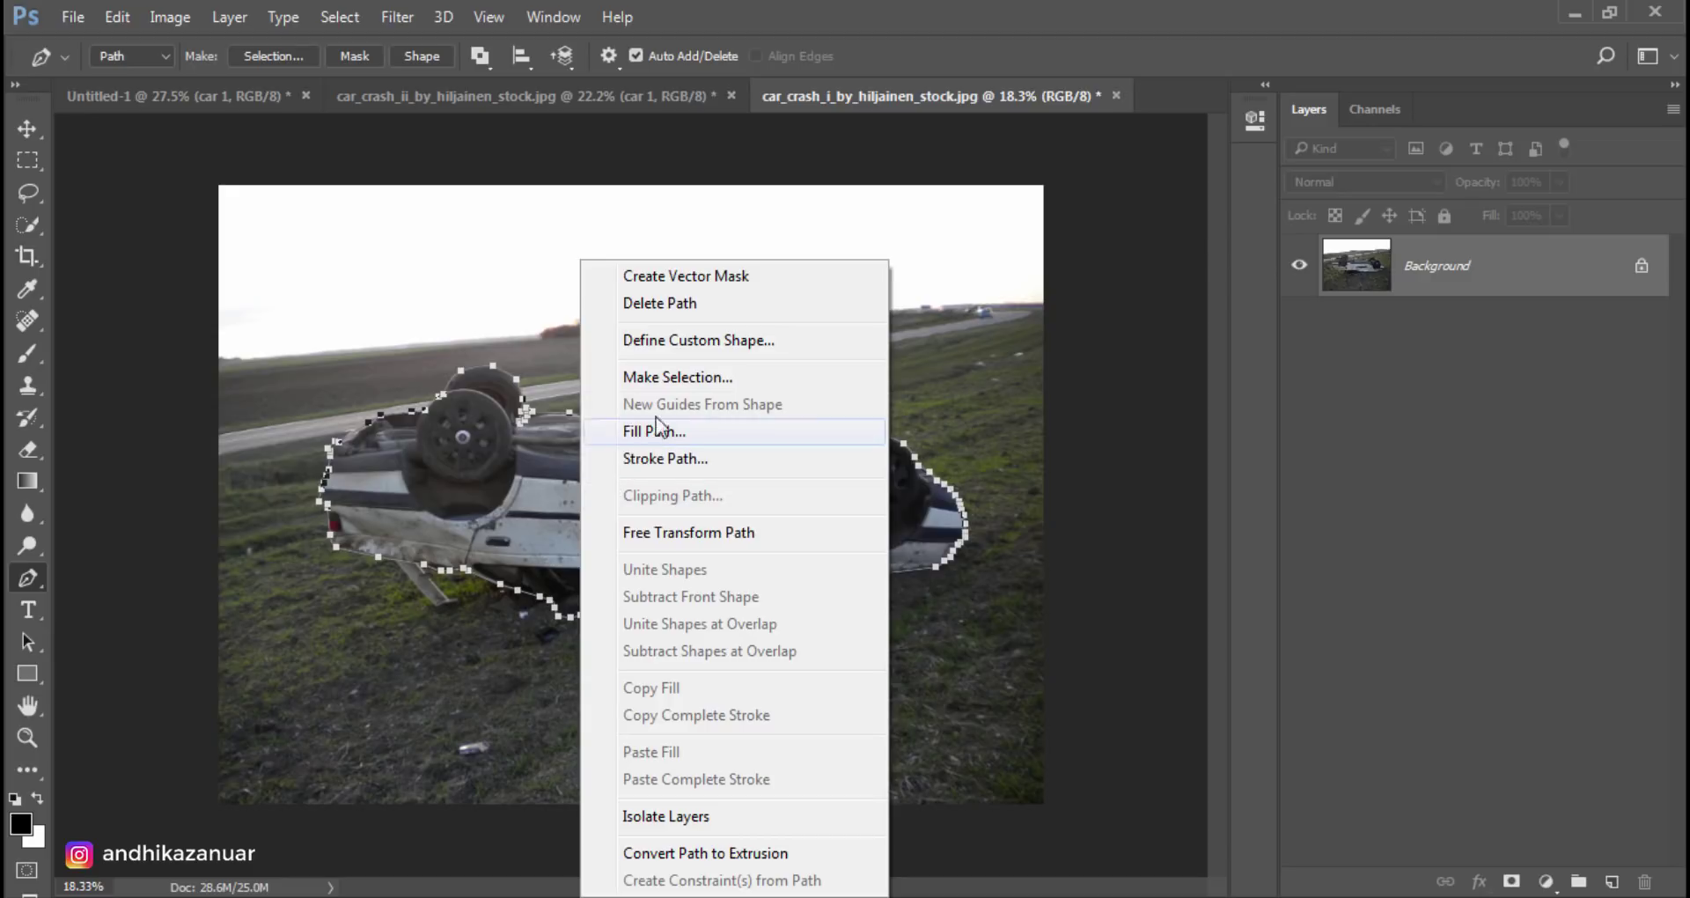
left_click(686, 379)
left_click(984, 258)
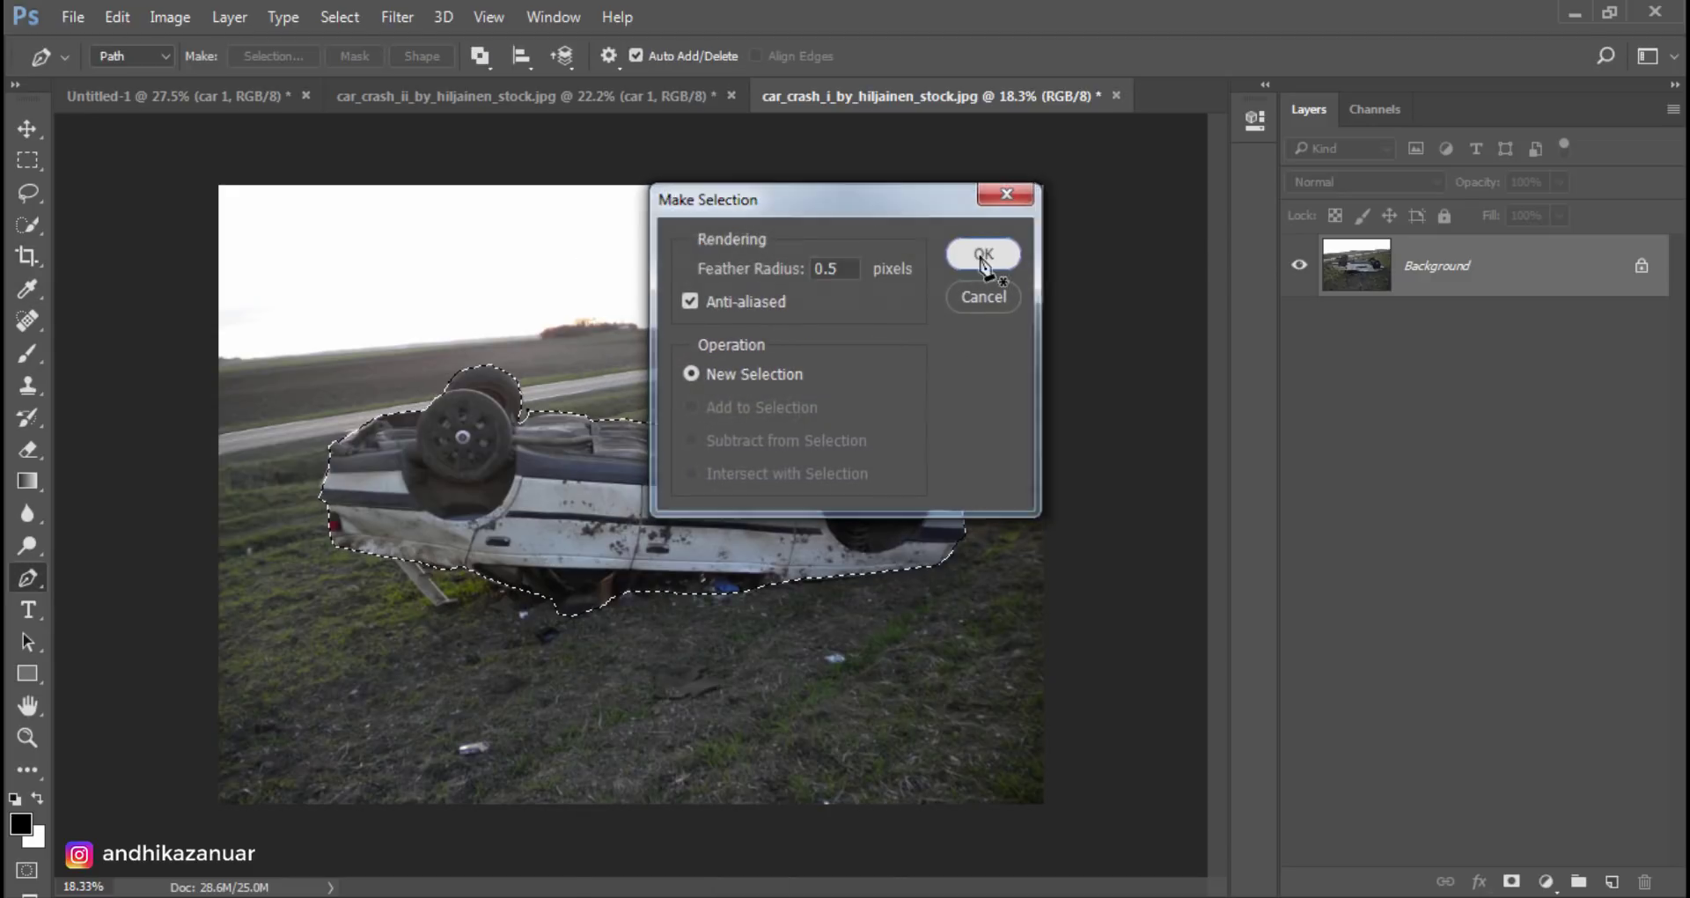
left_click(1511, 880)
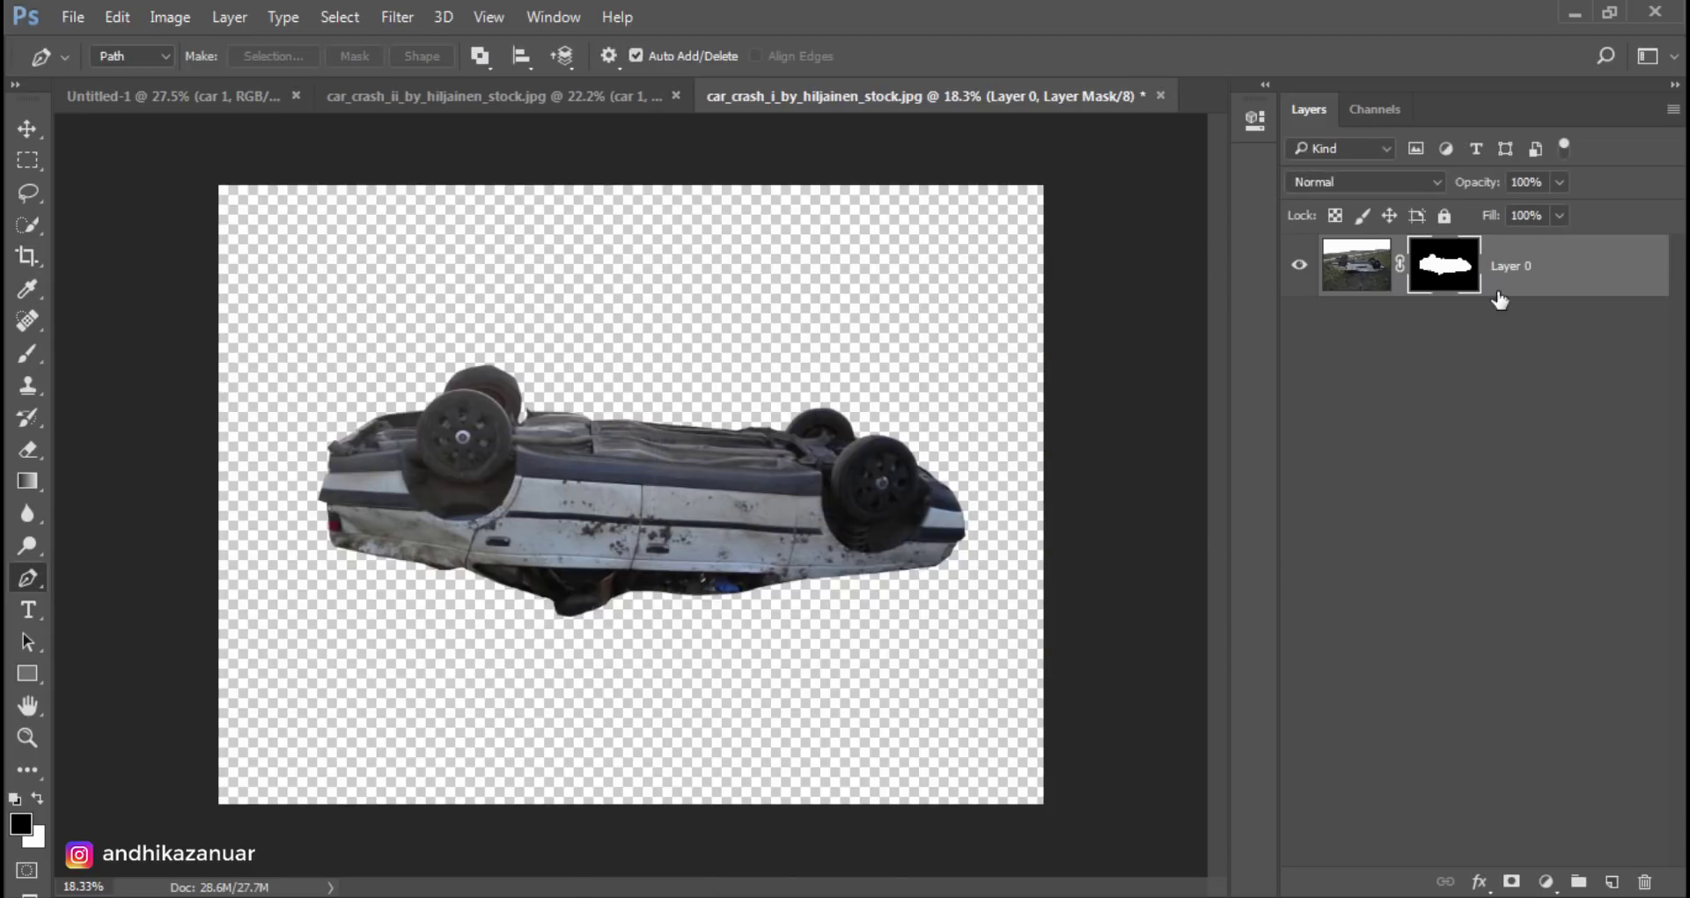
Step: Apply the mask permanently and rename the layer 'car 2'
right_click(1454, 269)
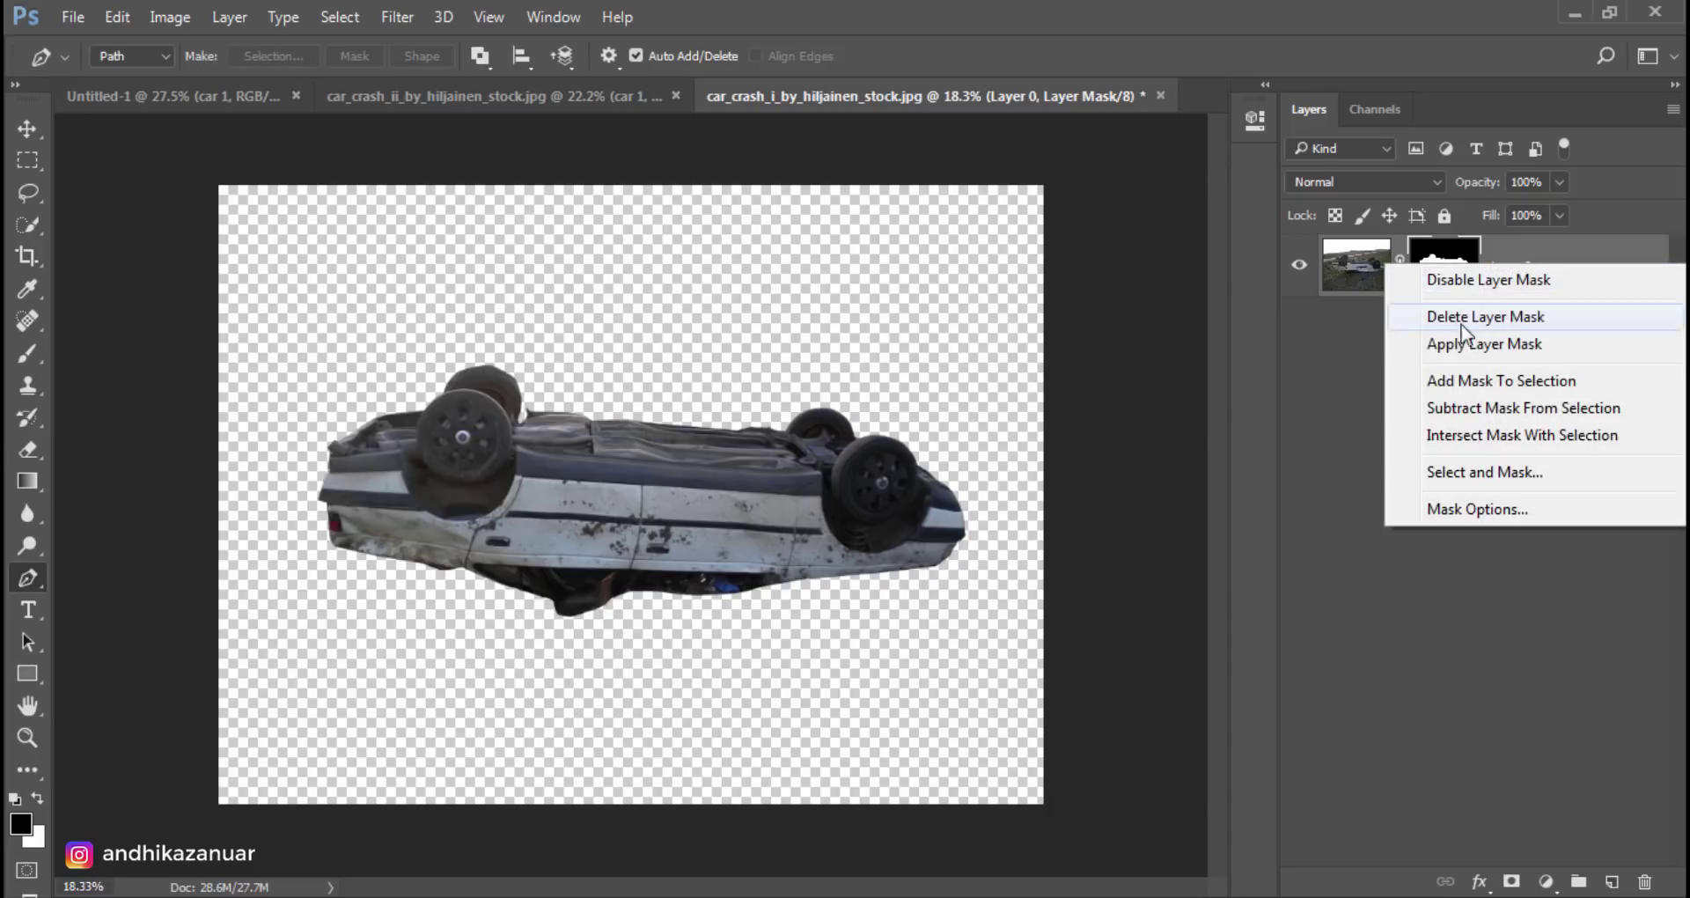
left_click(1465, 343)
double_click(1424, 266)
type("car")
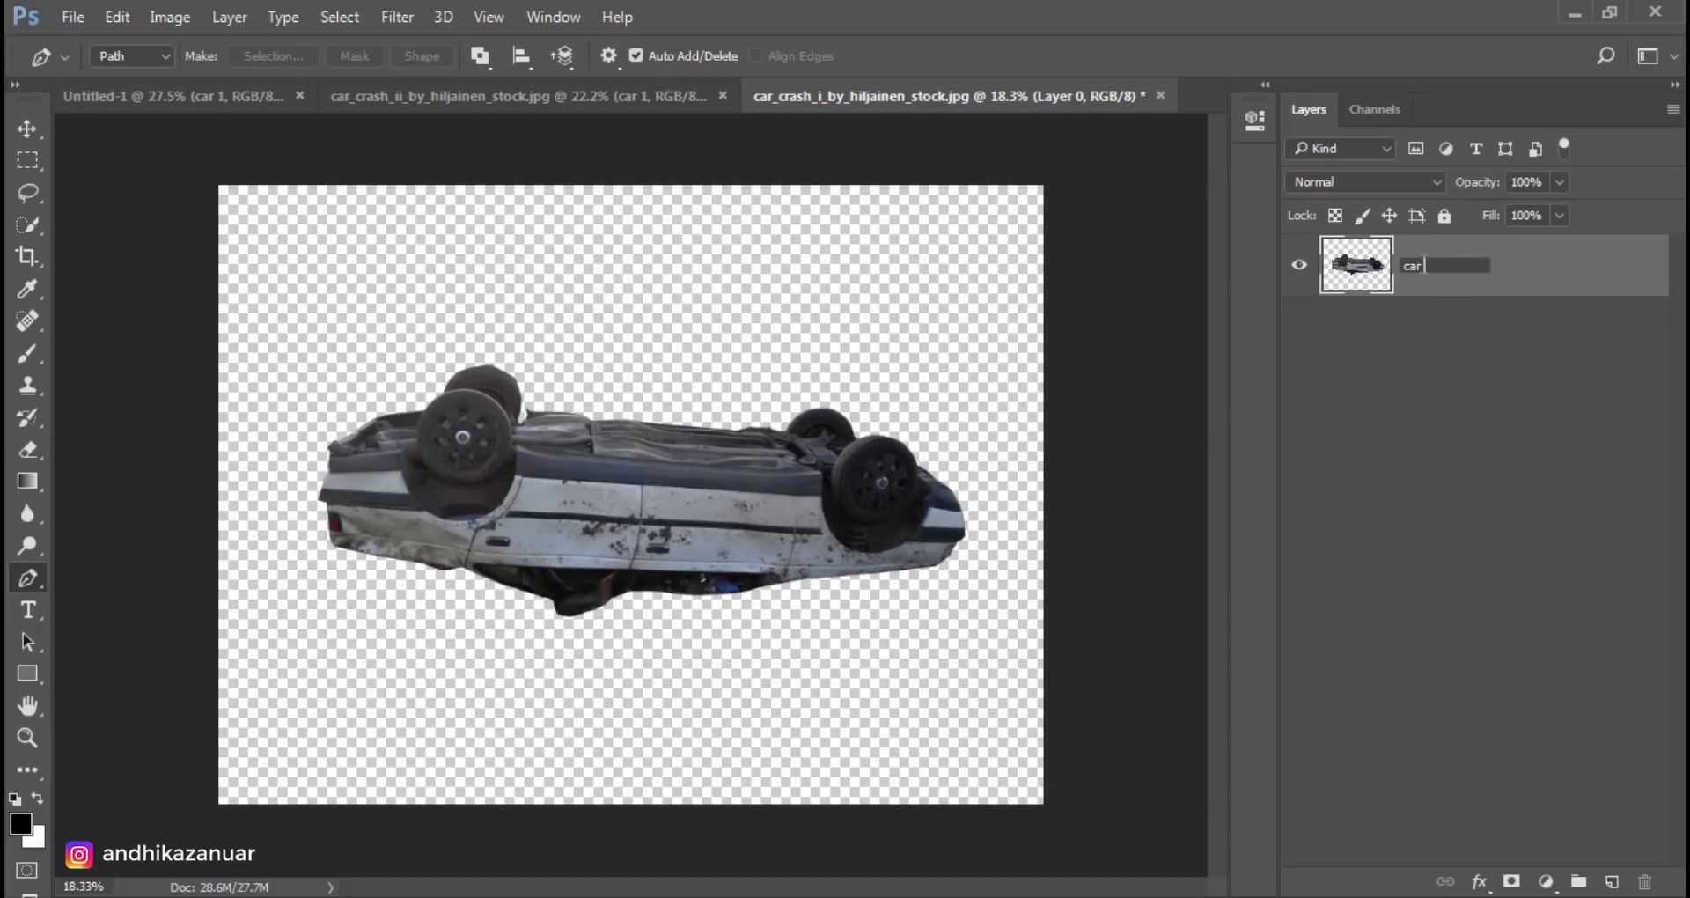
type("2")
key("Return")
Step: Convert the car 2 layer into a smart object
right_click(1446, 266)
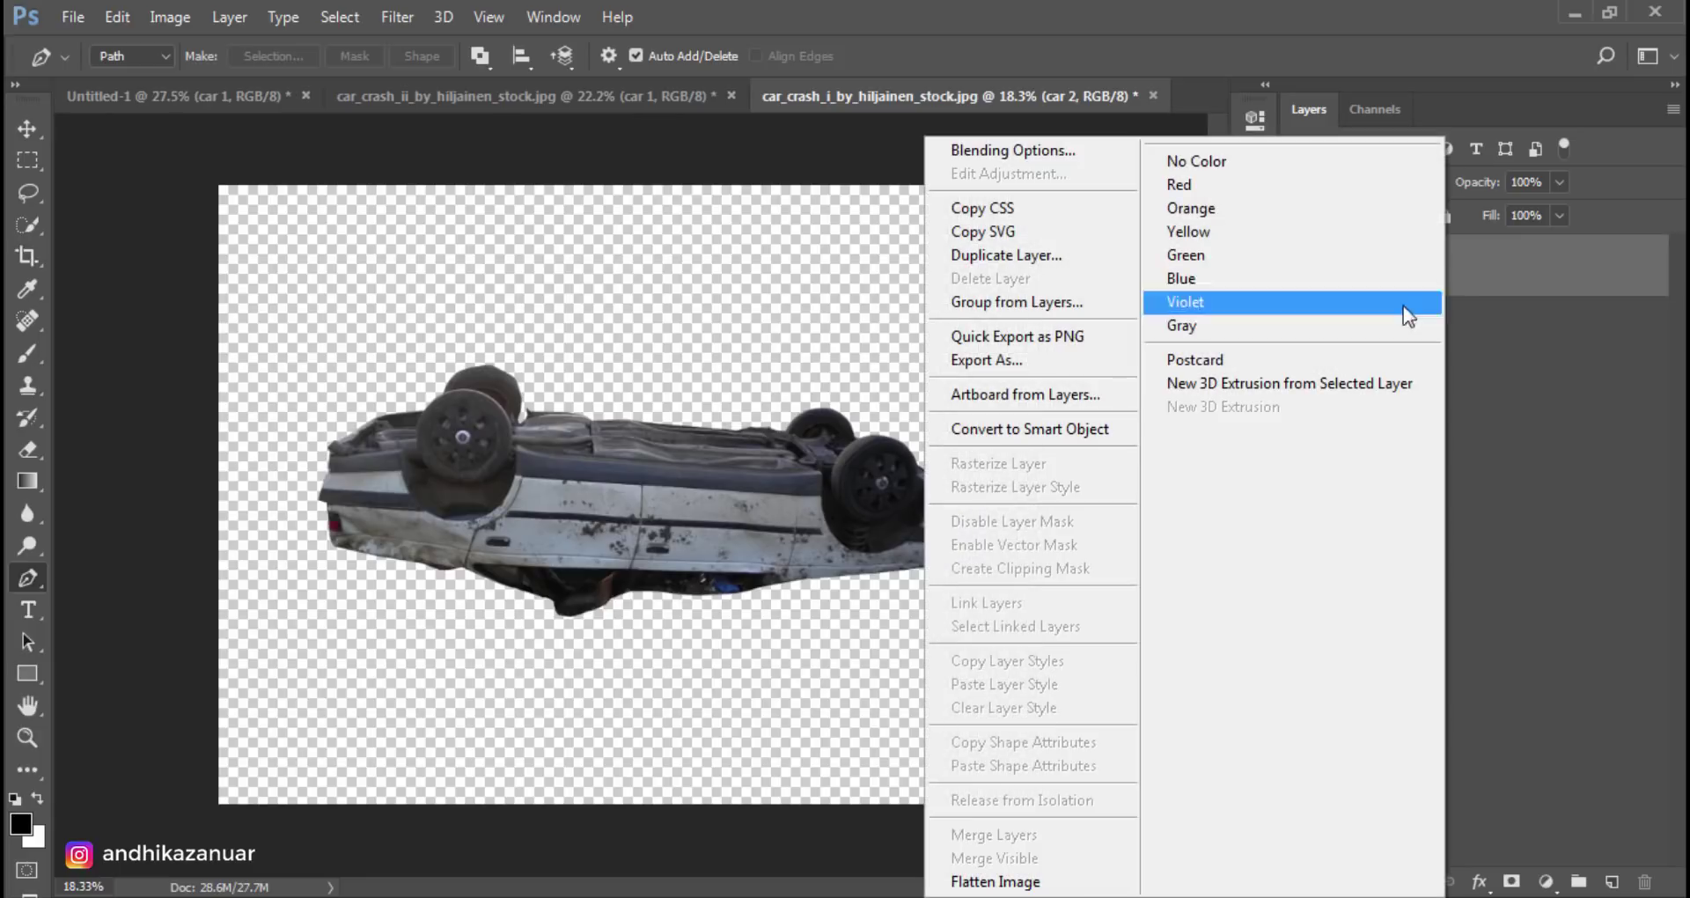
left_click(1098, 432)
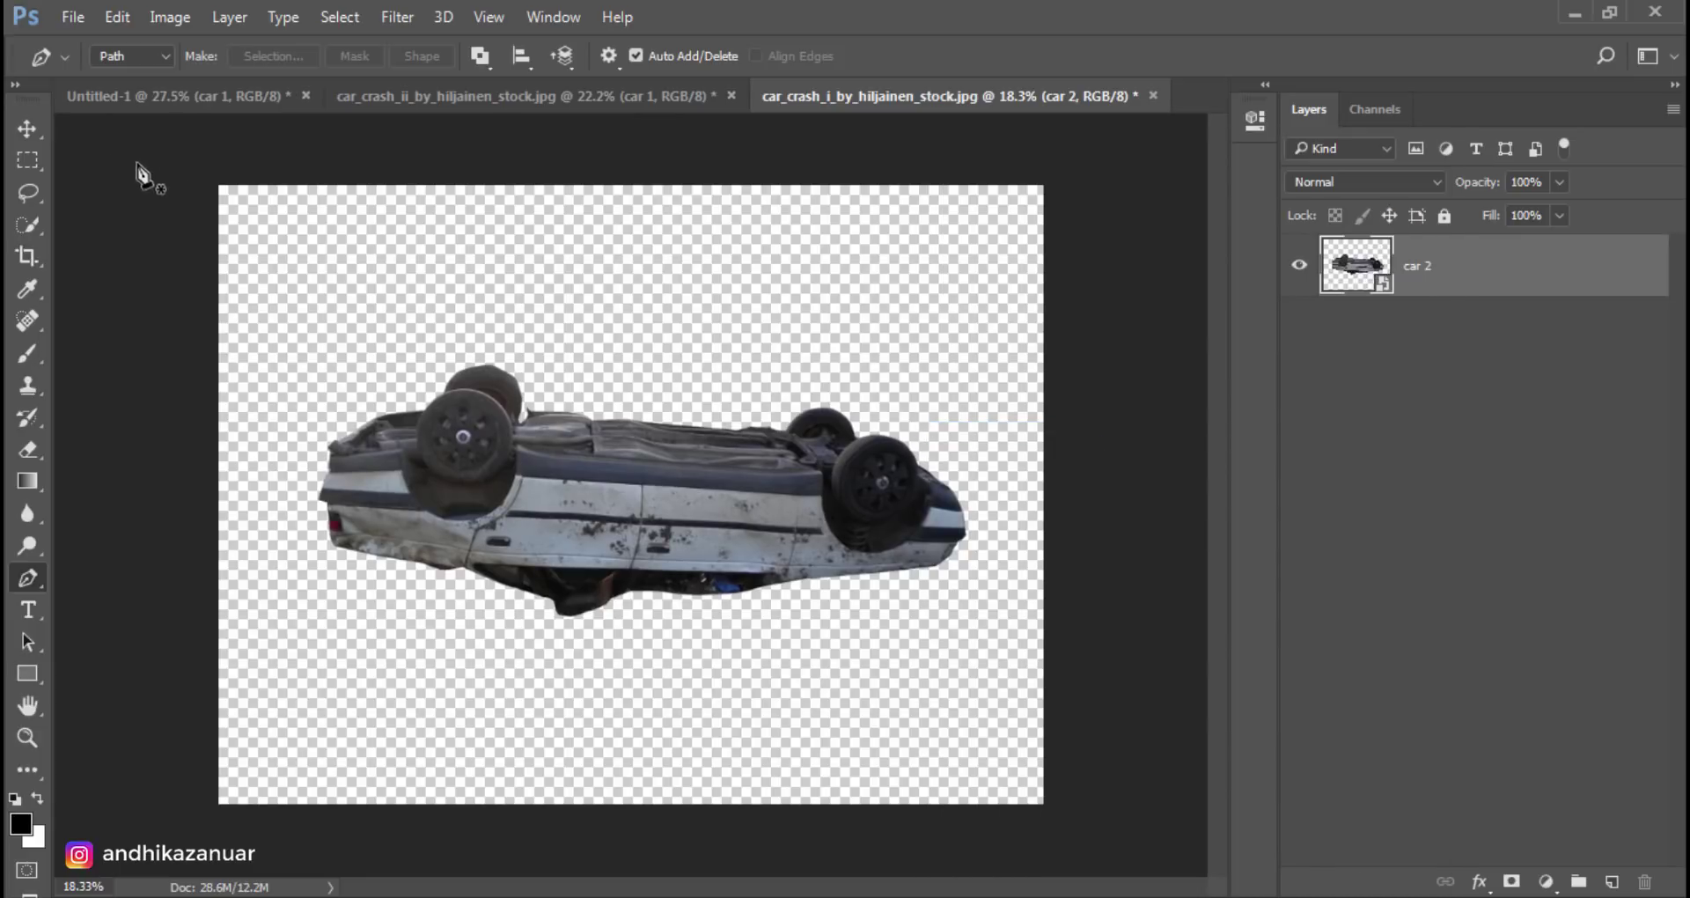
left_click(27, 129)
Step: Drag car 2 into Untitled-1, scale it to 17.9%, rotate 7.39°, and set it on the road right of the tree
left_click_drag(541, 476, 768, 557)
key("ctrl+t")
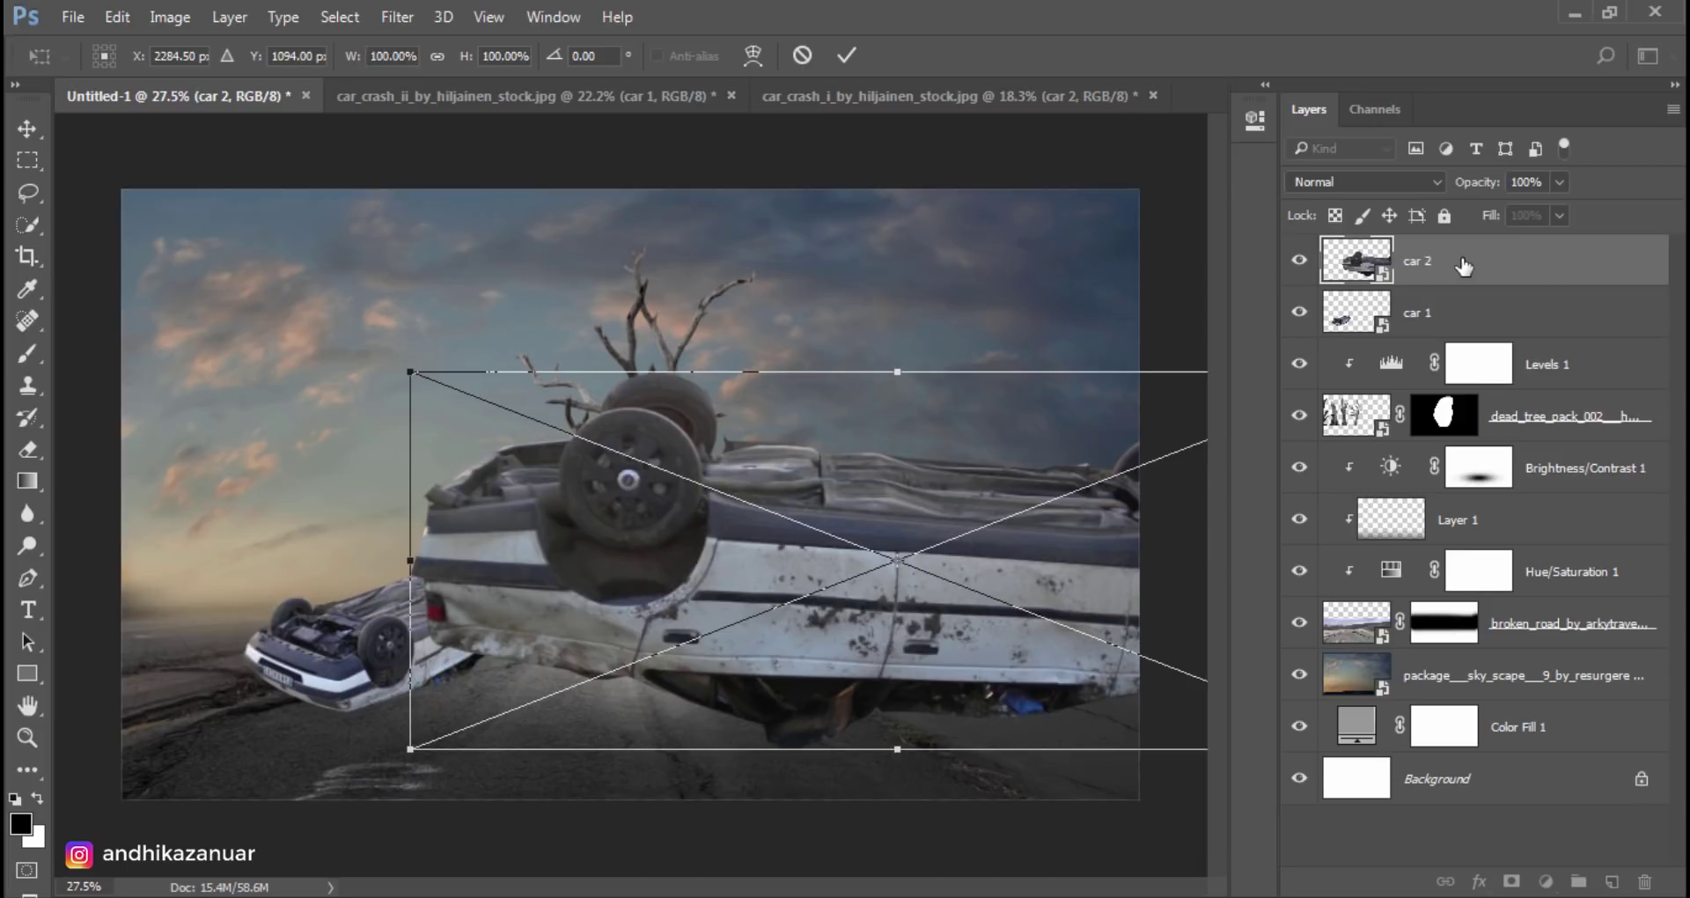
left_click_drag(407, 374, 745, 484)
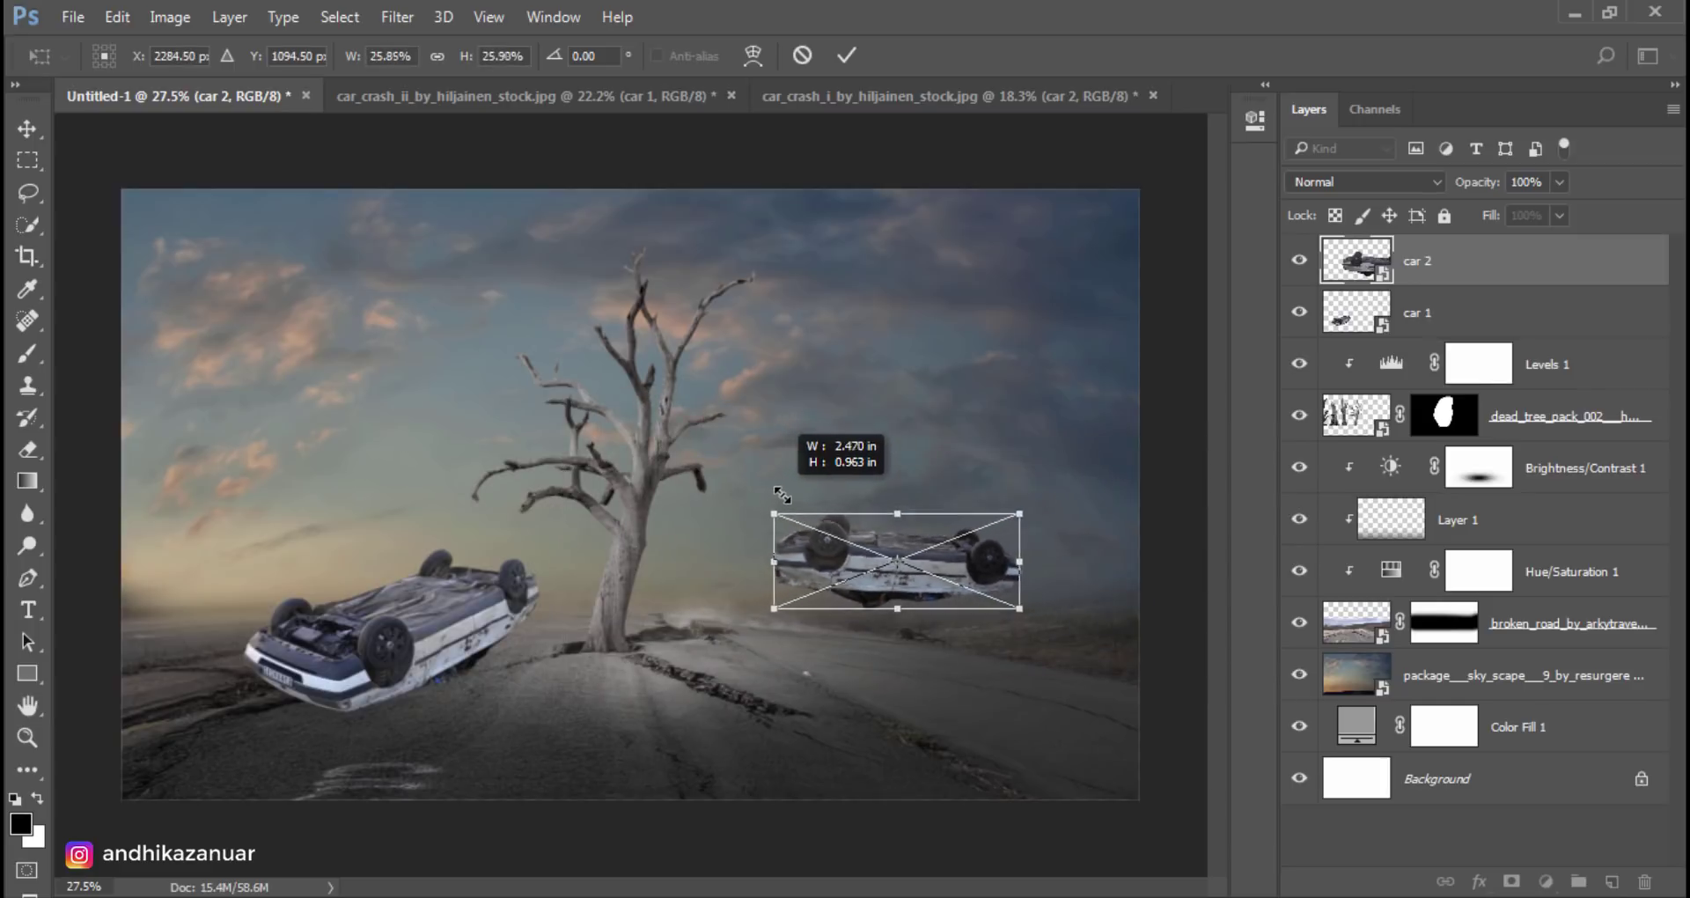
mouse_move(745, 484)
left_mouse_down()
mouse_move(827, 559)
mouse_move(781, 603)
left_mouse_up()
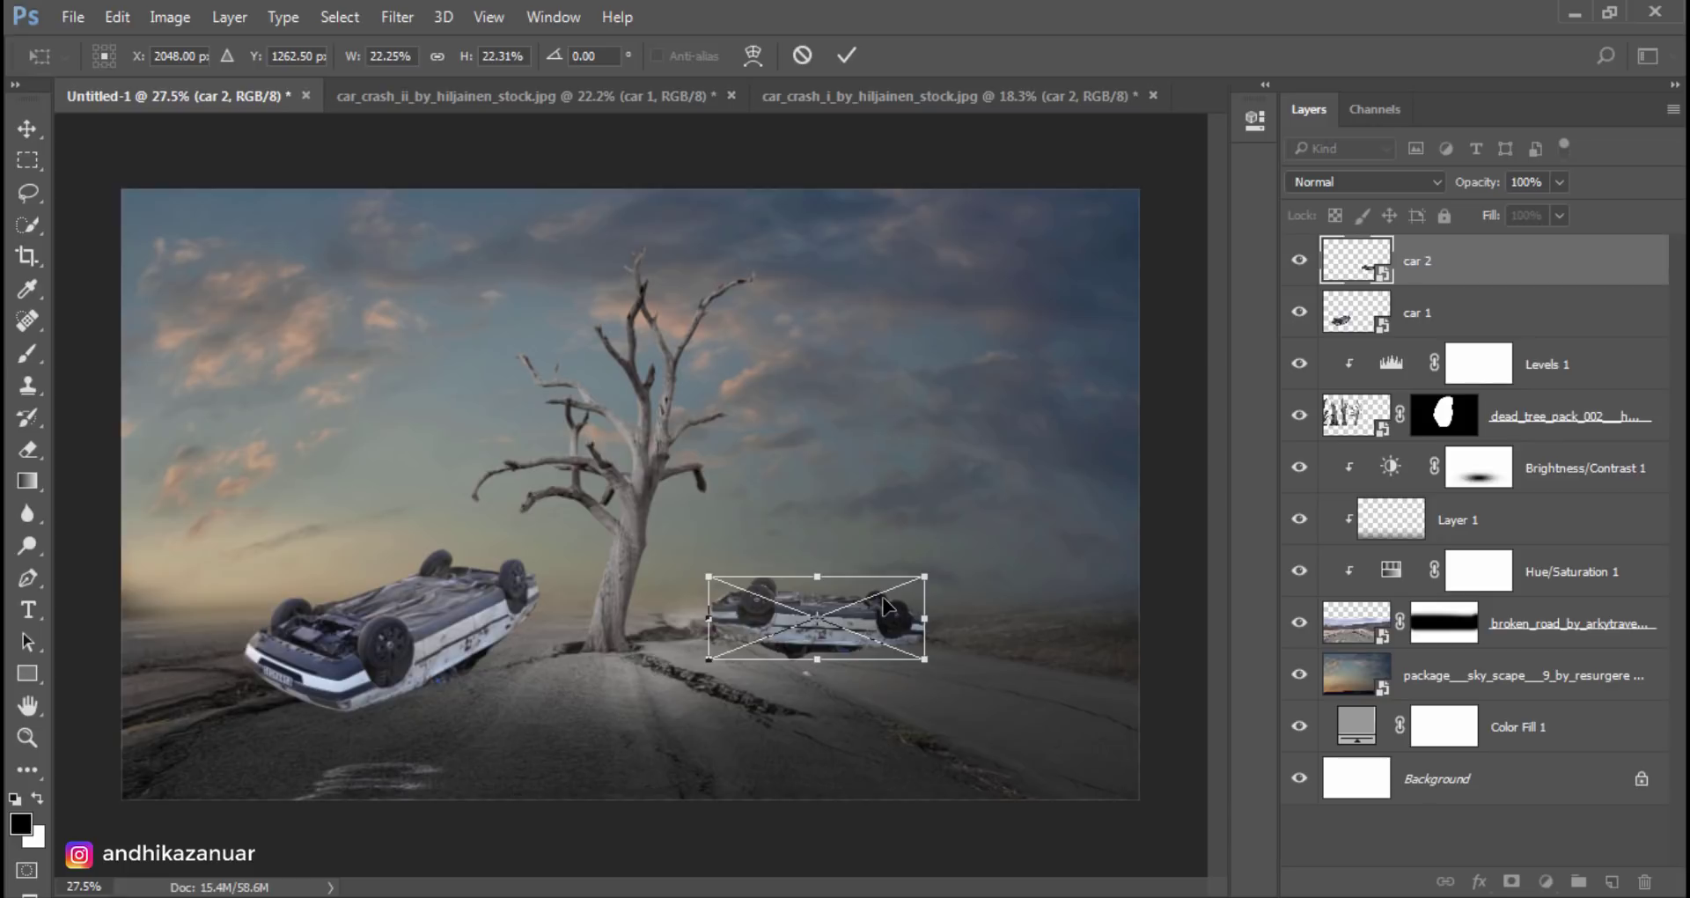
left_click_drag(943, 616, 940, 642)
left_click_drag(836, 619, 845, 607)
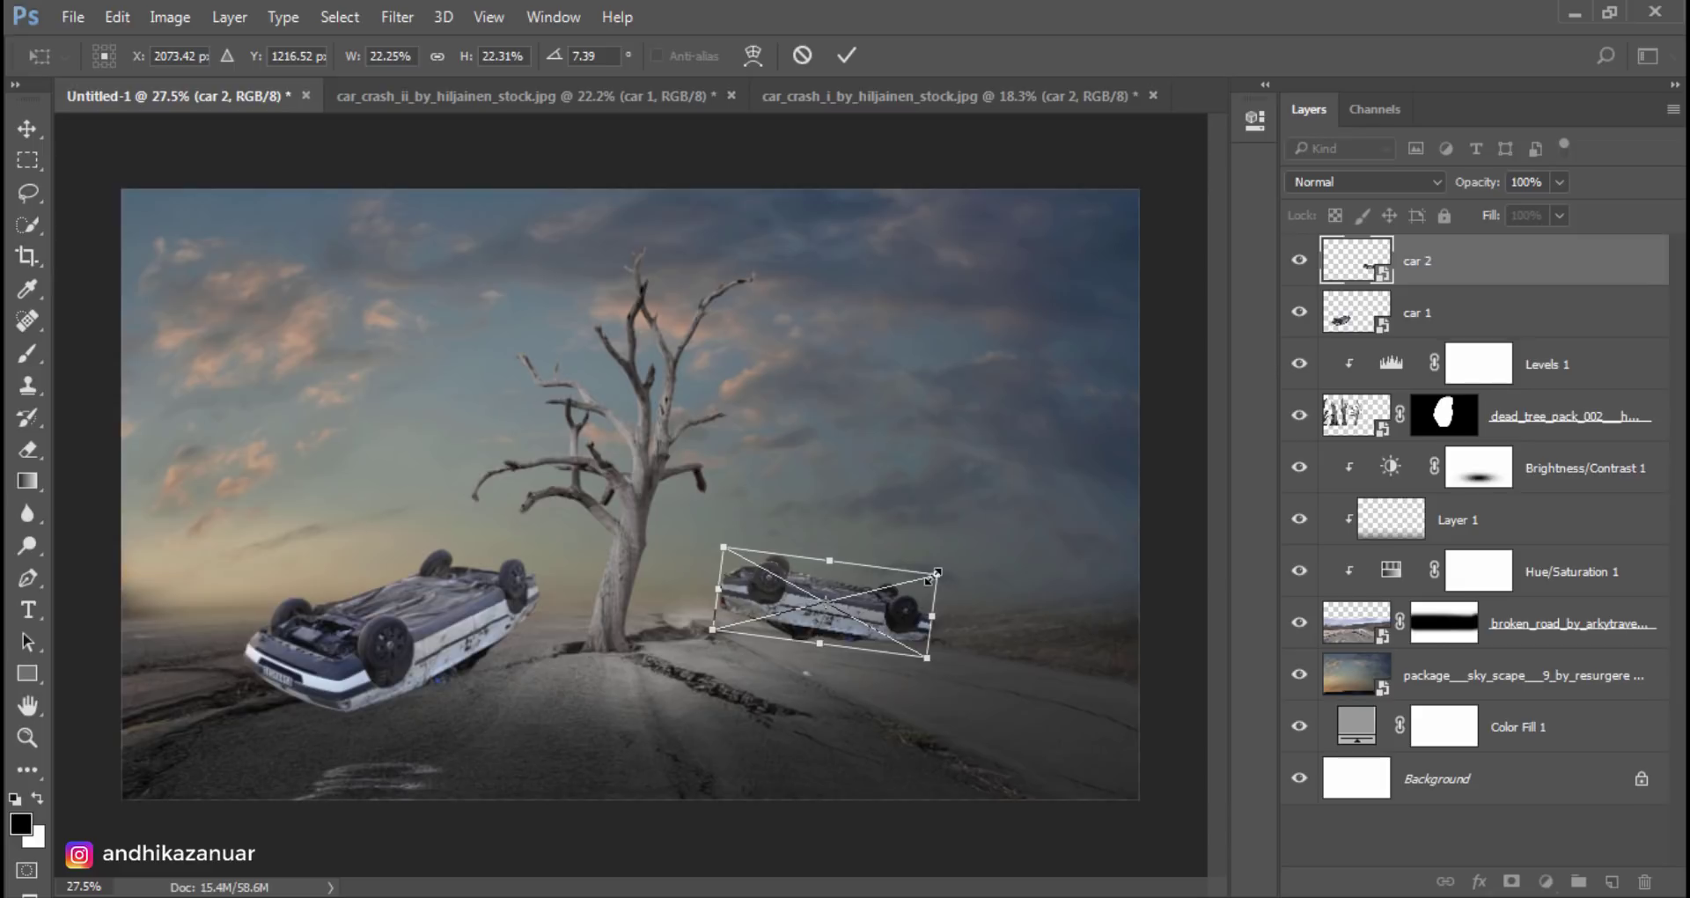
left_click_drag(929, 581, 910, 584)
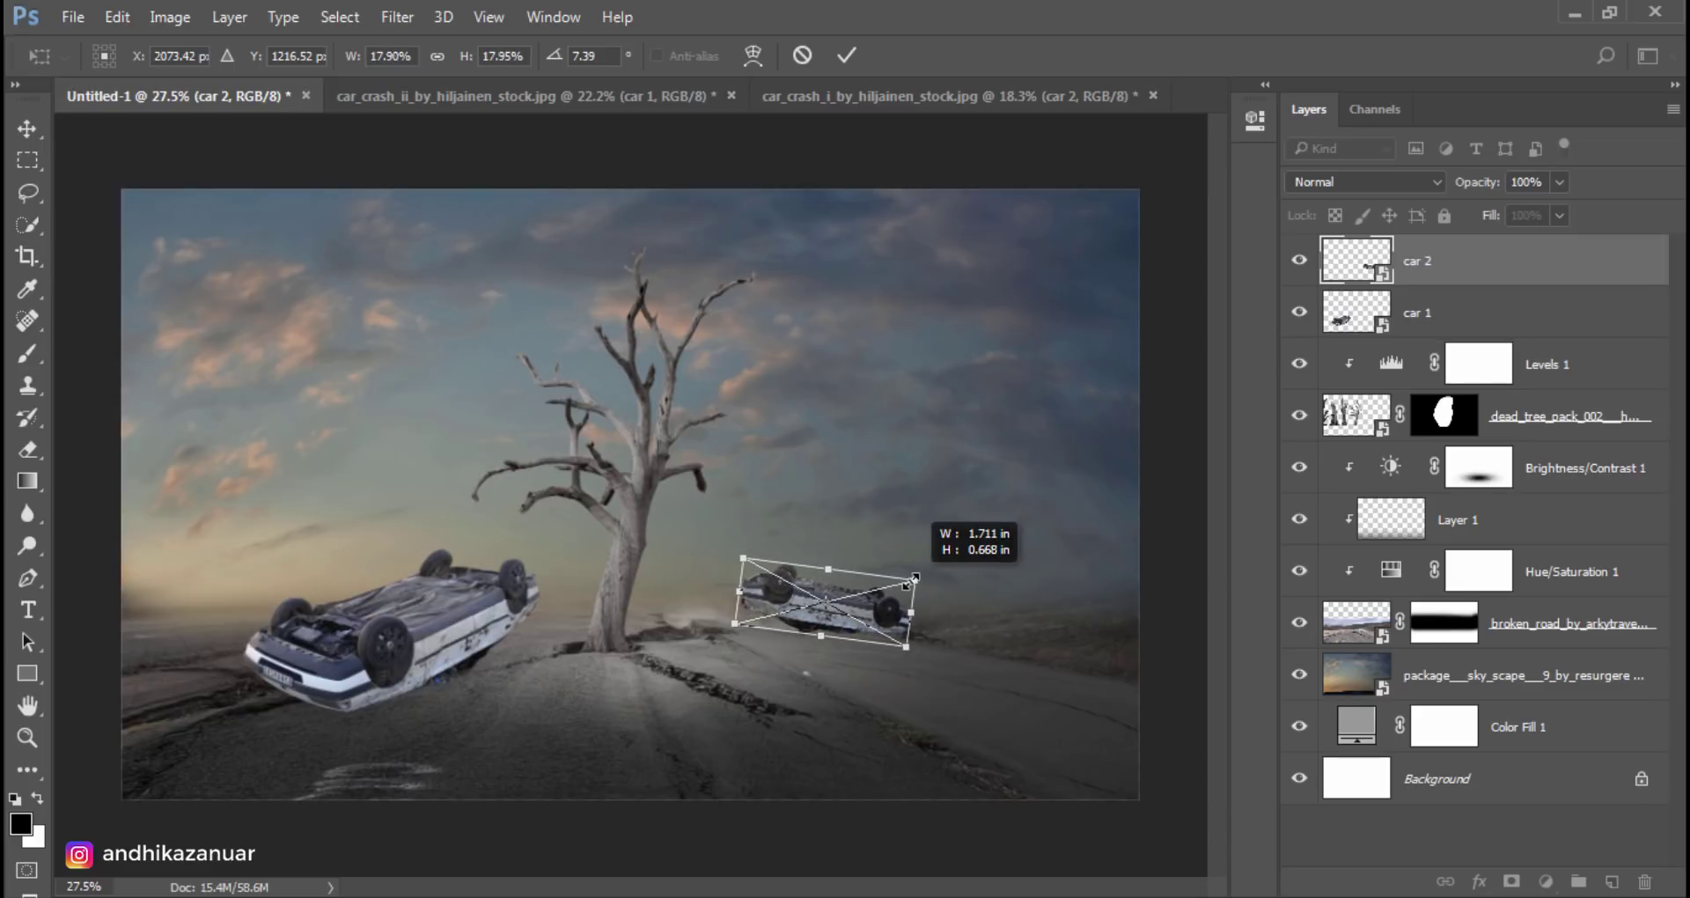
left_click(847, 57)
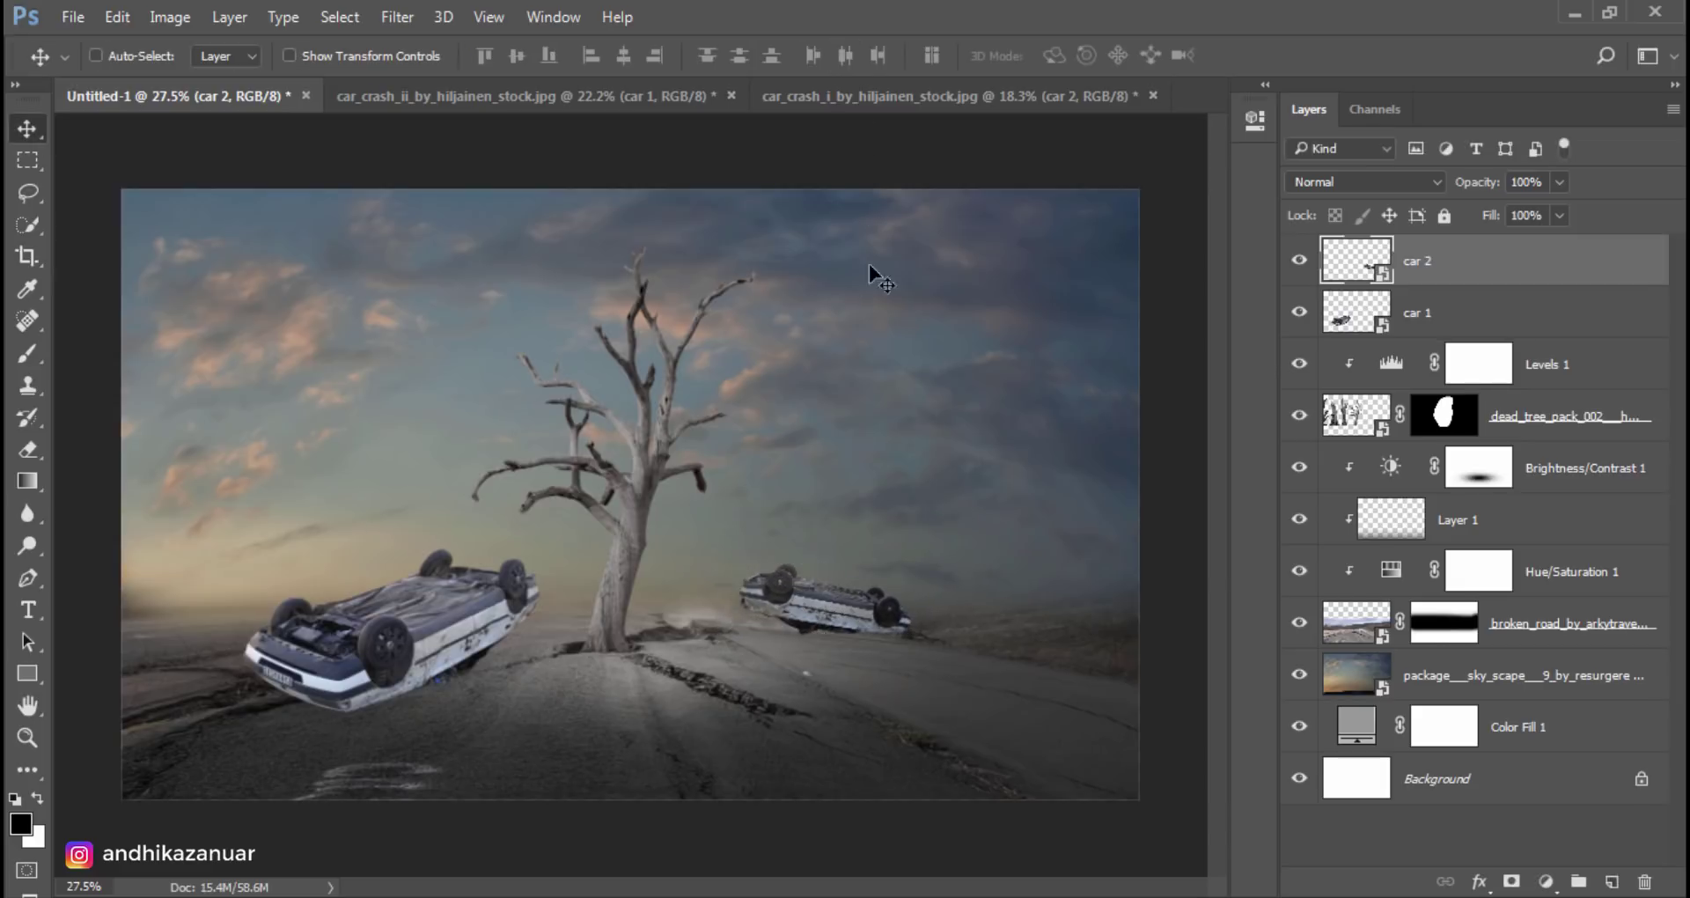
left_click_drag(880, 551, 884, 564)
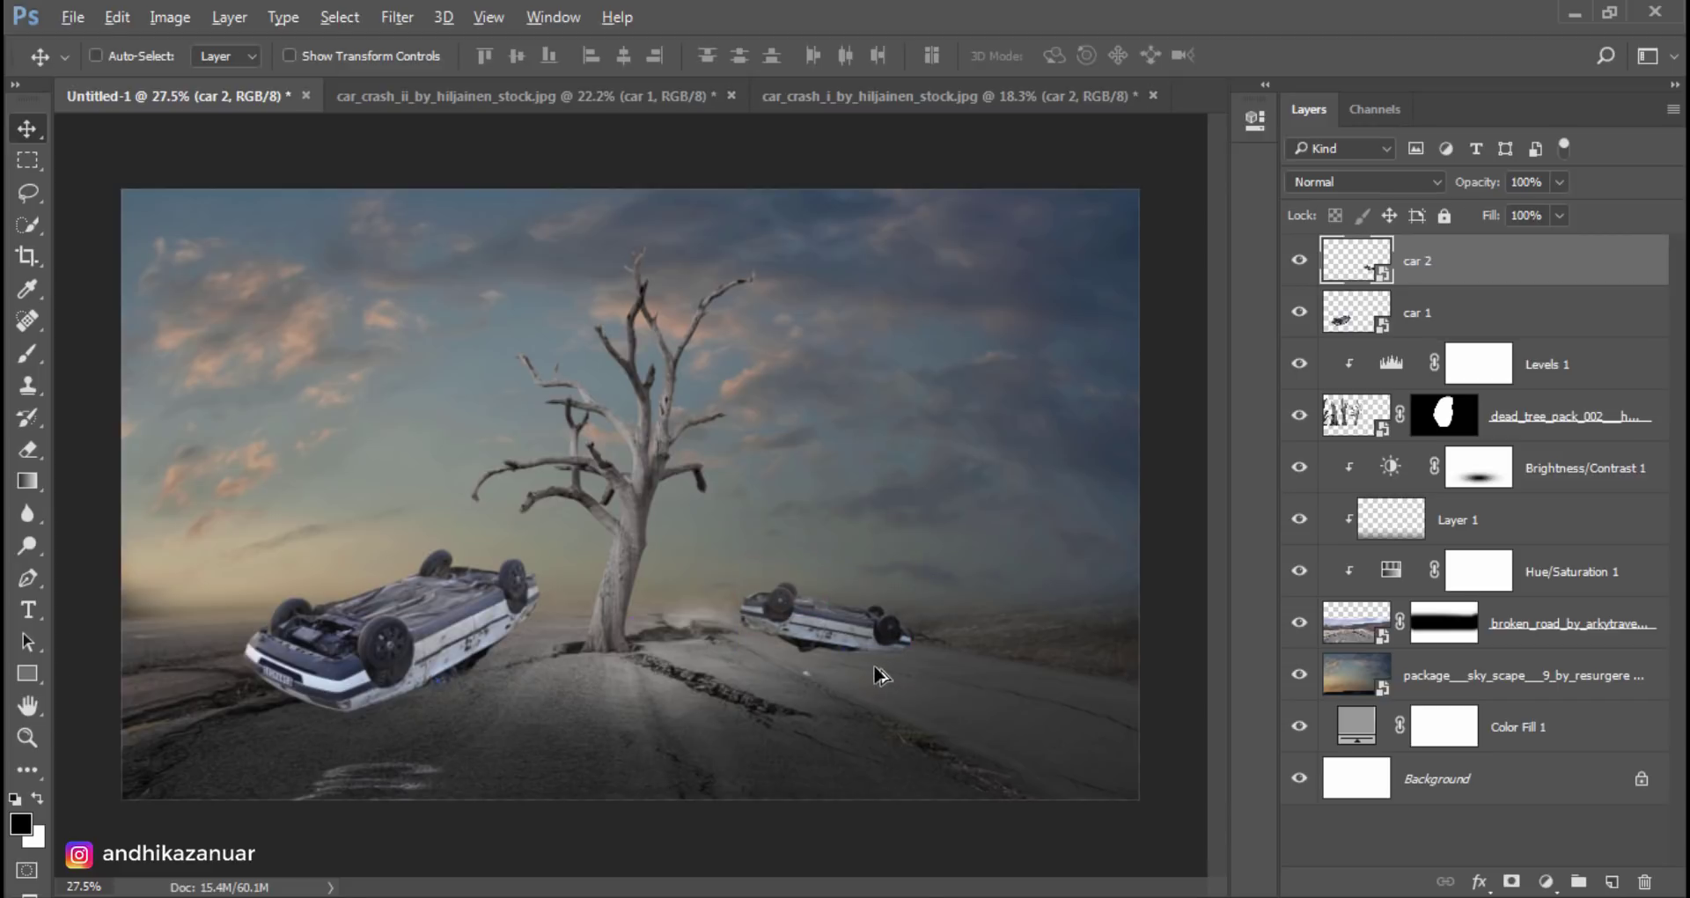
Step: Add a layer mask to car 2 and set up a 64% hardness brush at 45 px
scroll(881, 676, "up", 2)
scroll(907, 686, "up", 2)
scroll(911, 687, "up", 2)
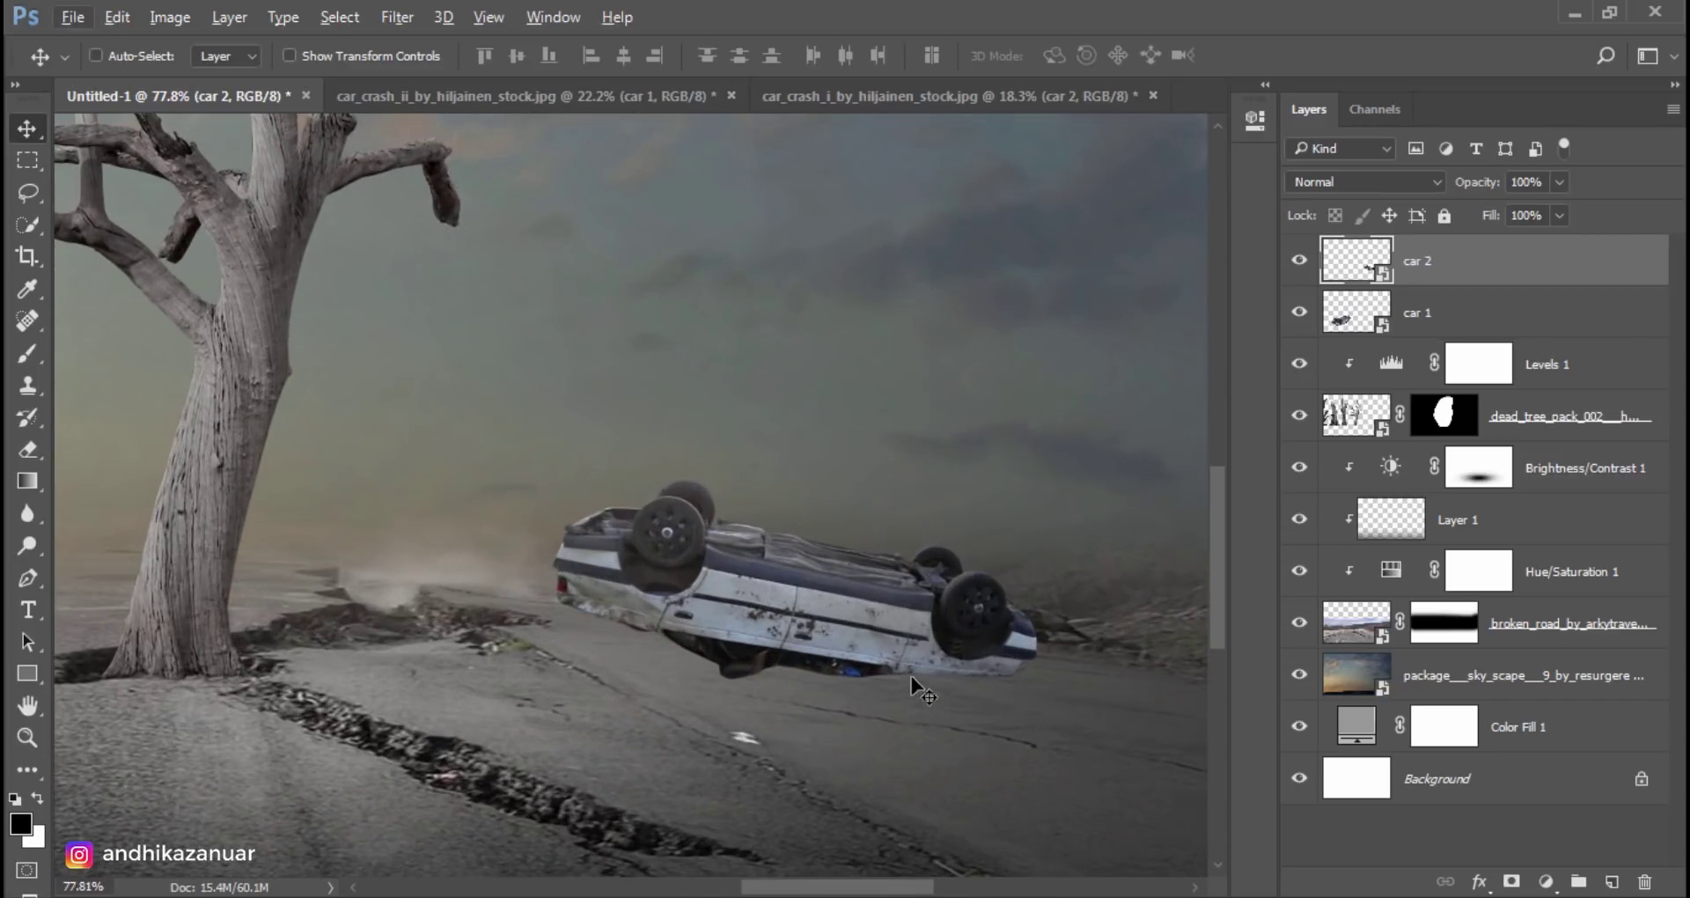
left_click(1511, 881)
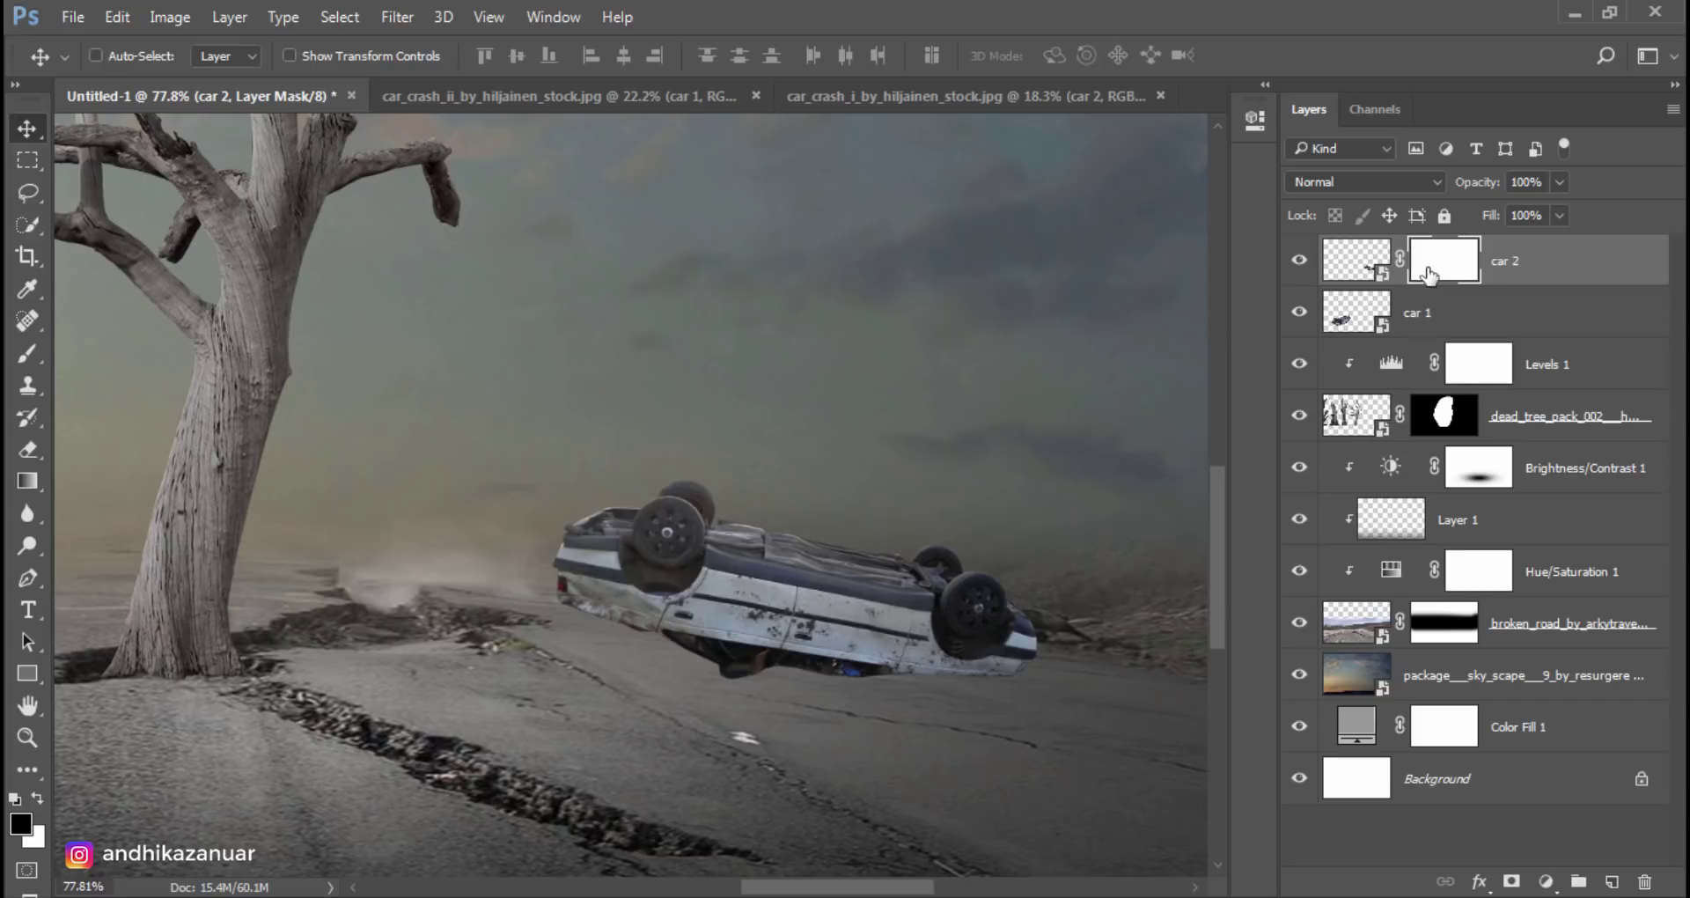
left_click(27, 353)
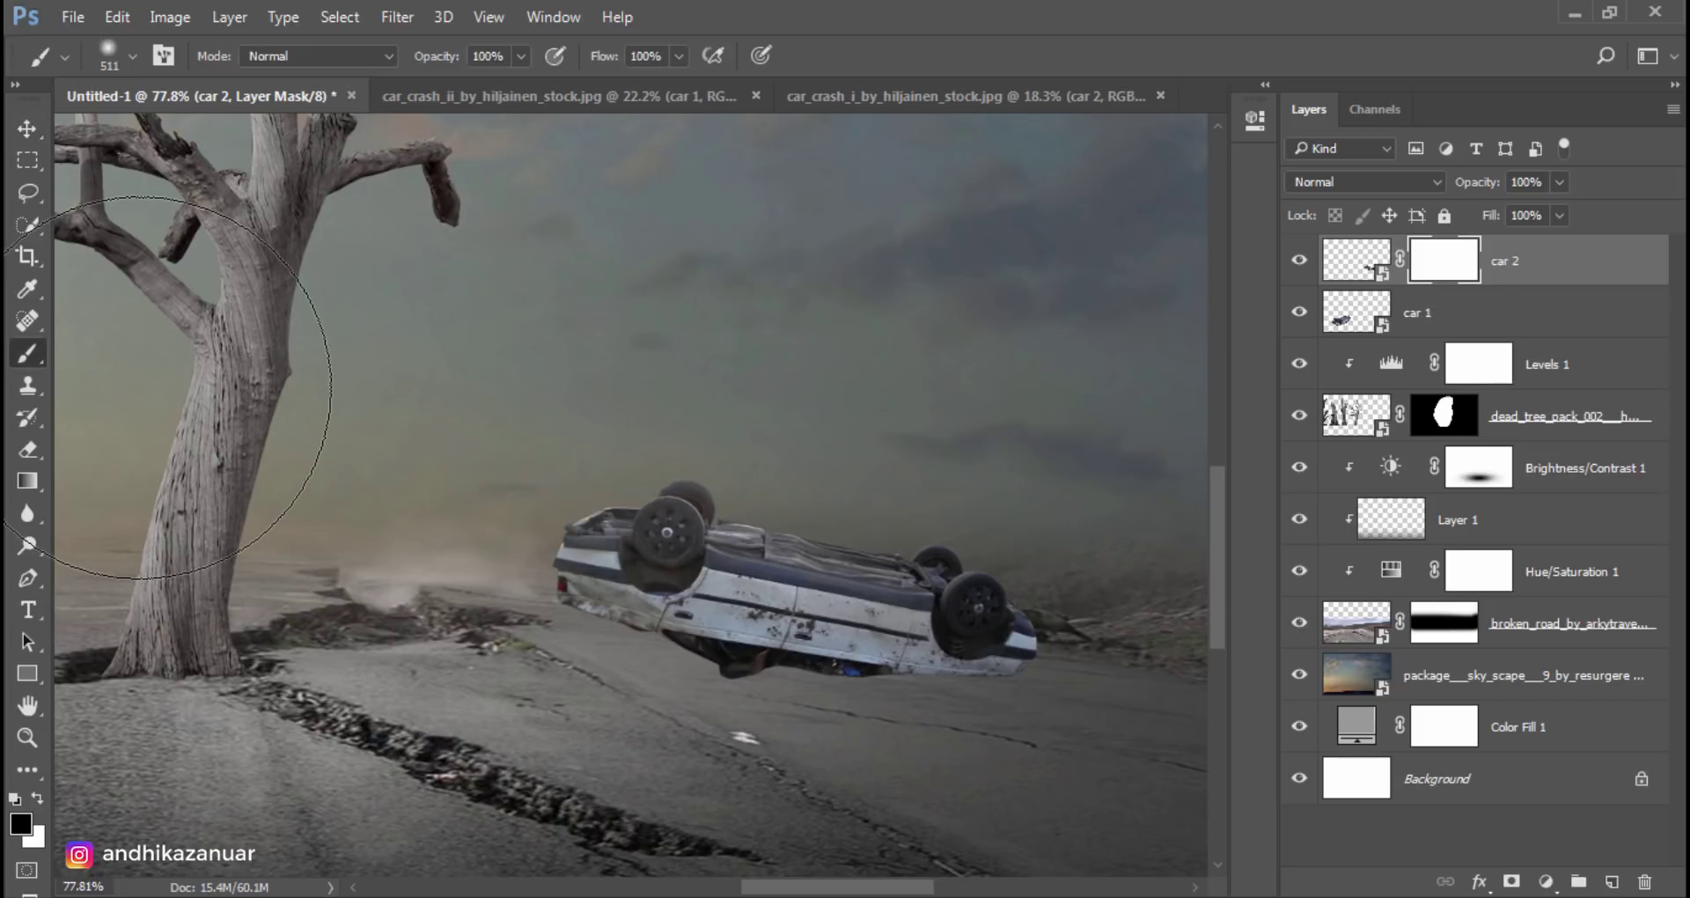
left_click(113, 49)
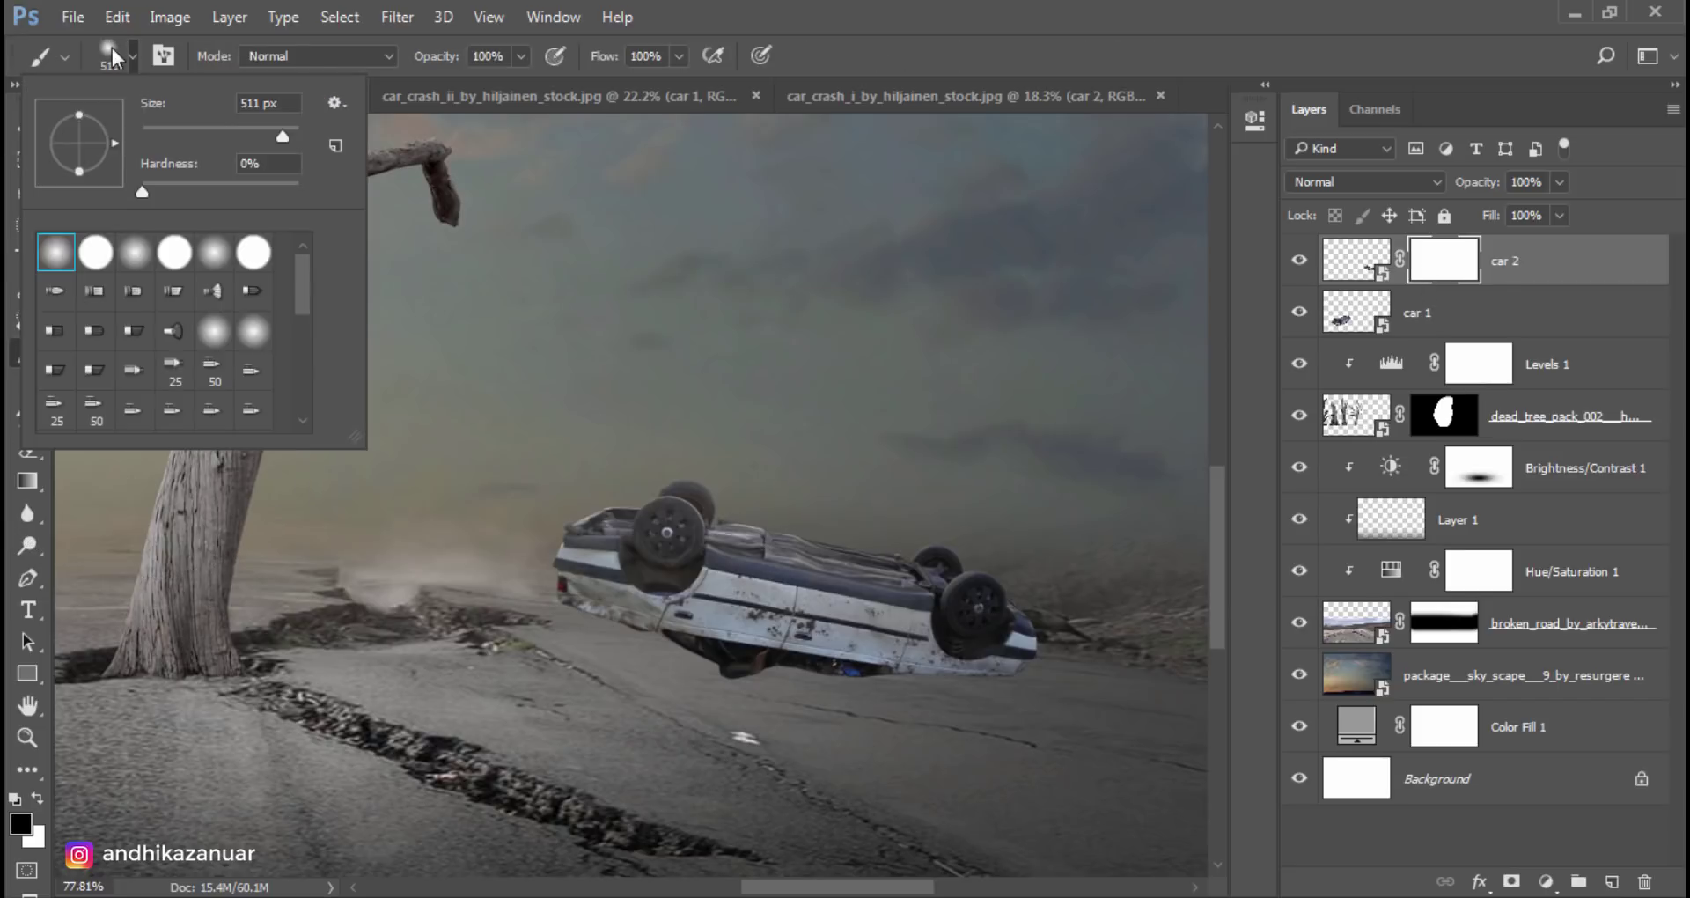
left_click(237, 184)
left_click(252, 129)
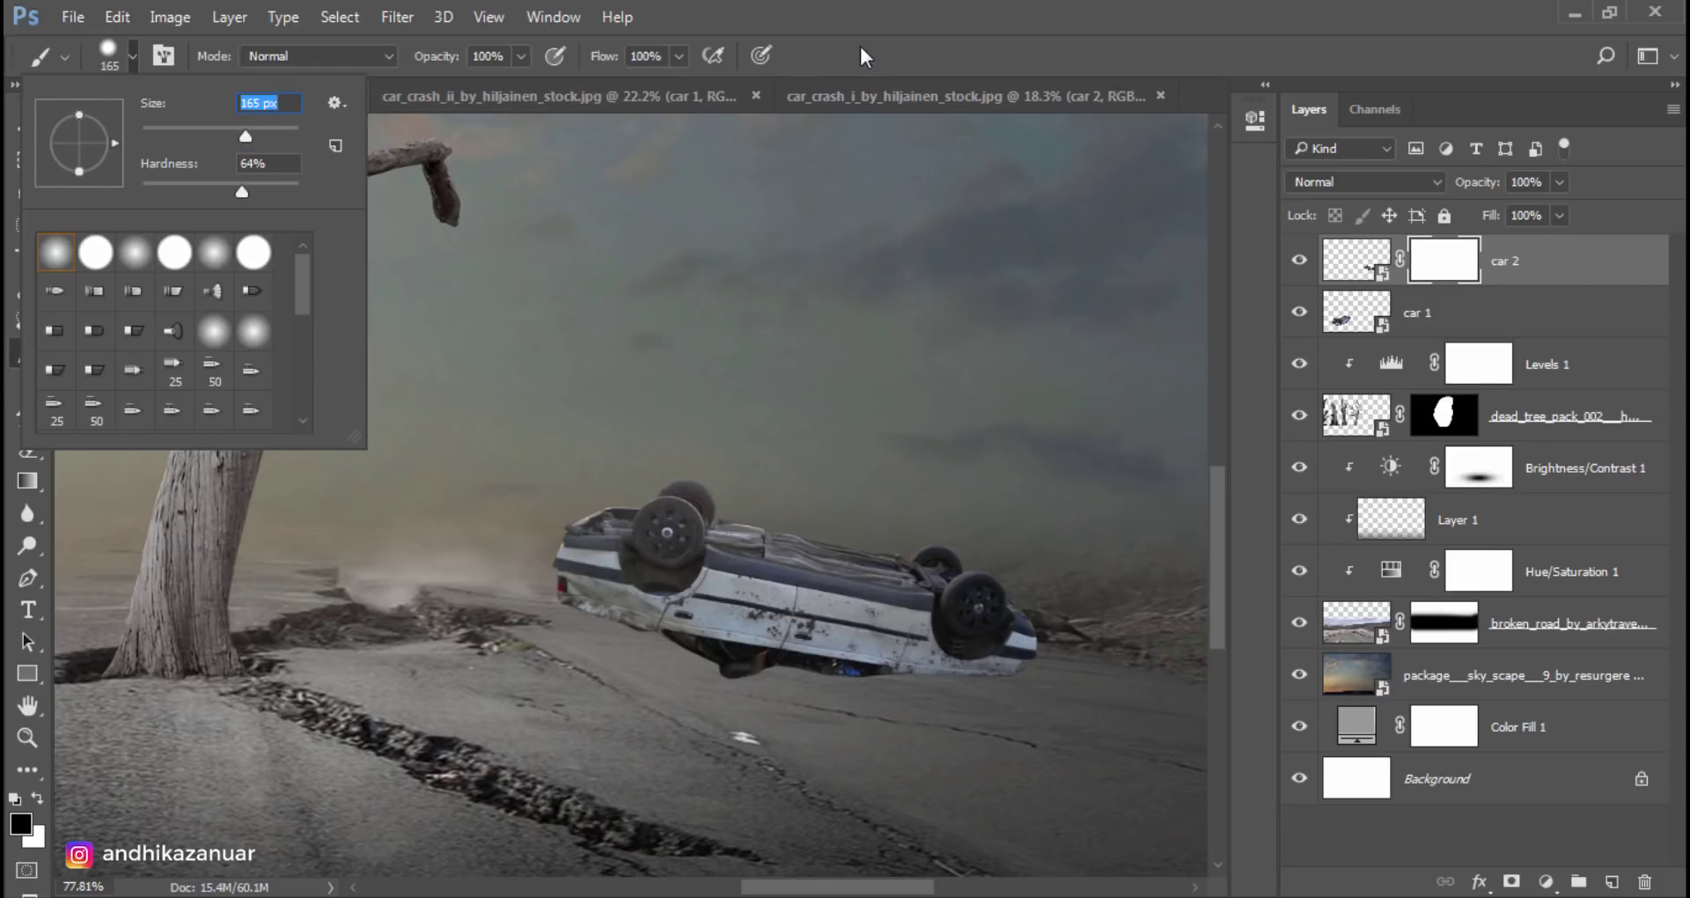
key("Return")
key("bracketleft")
key("bracketleft")
key("bracketleft")
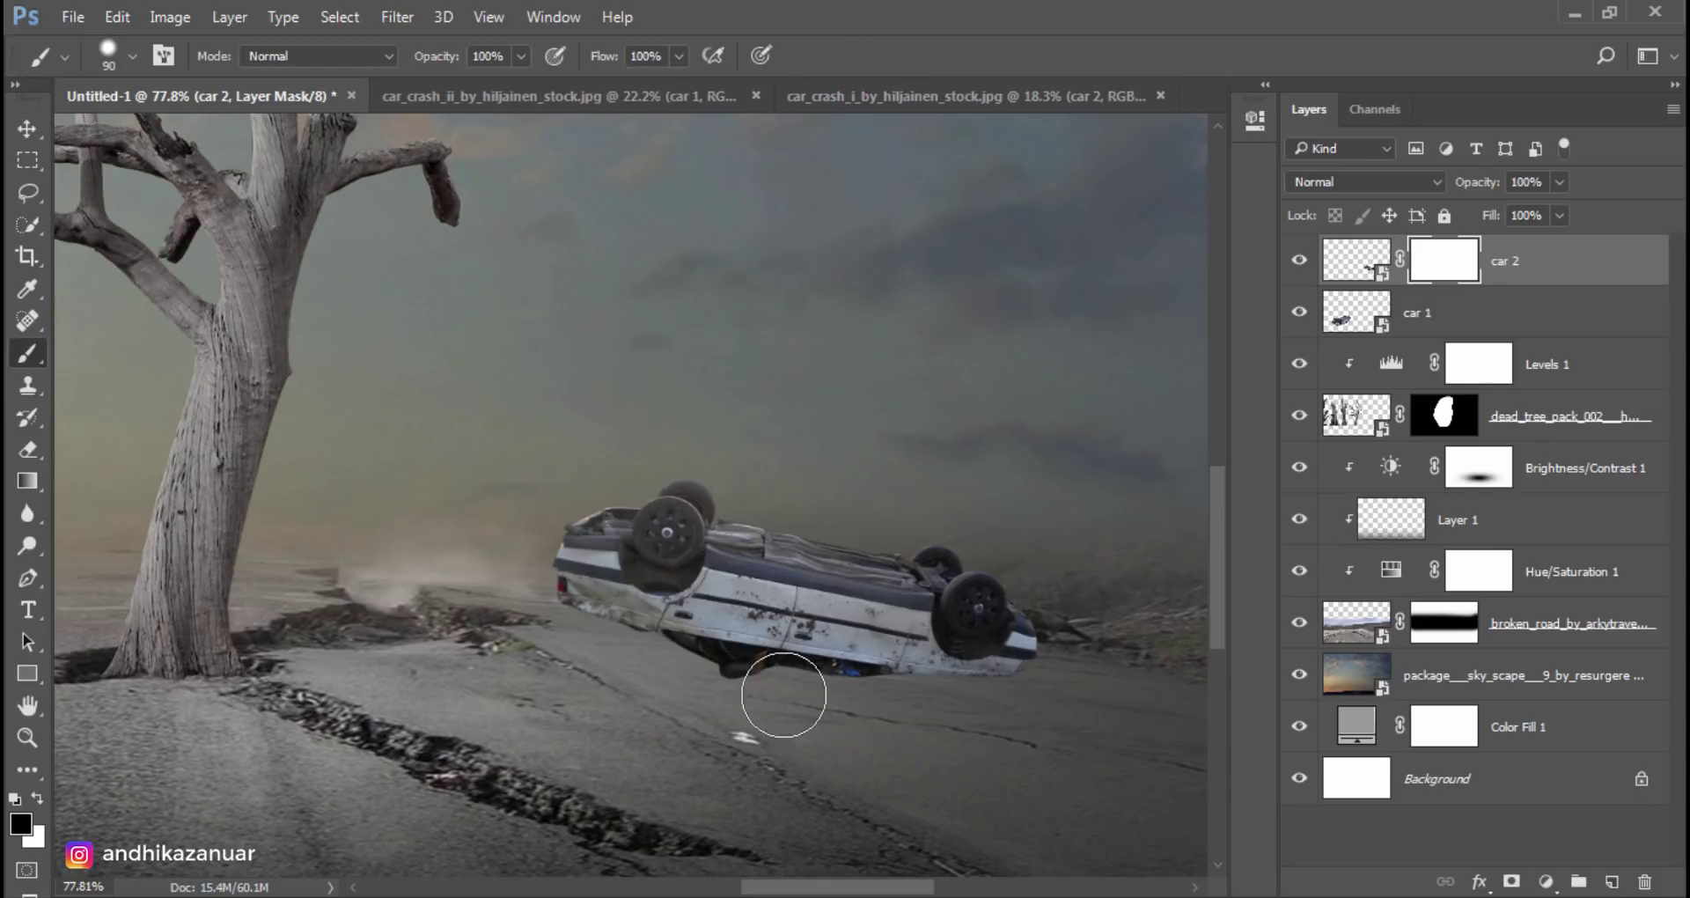
Step: Mask out the car's dark underside against the road, then raise car 2 about 33 px
left_click_drag(651, 668, 890, 705)
left_click_drag(690, 683, 900, 695)
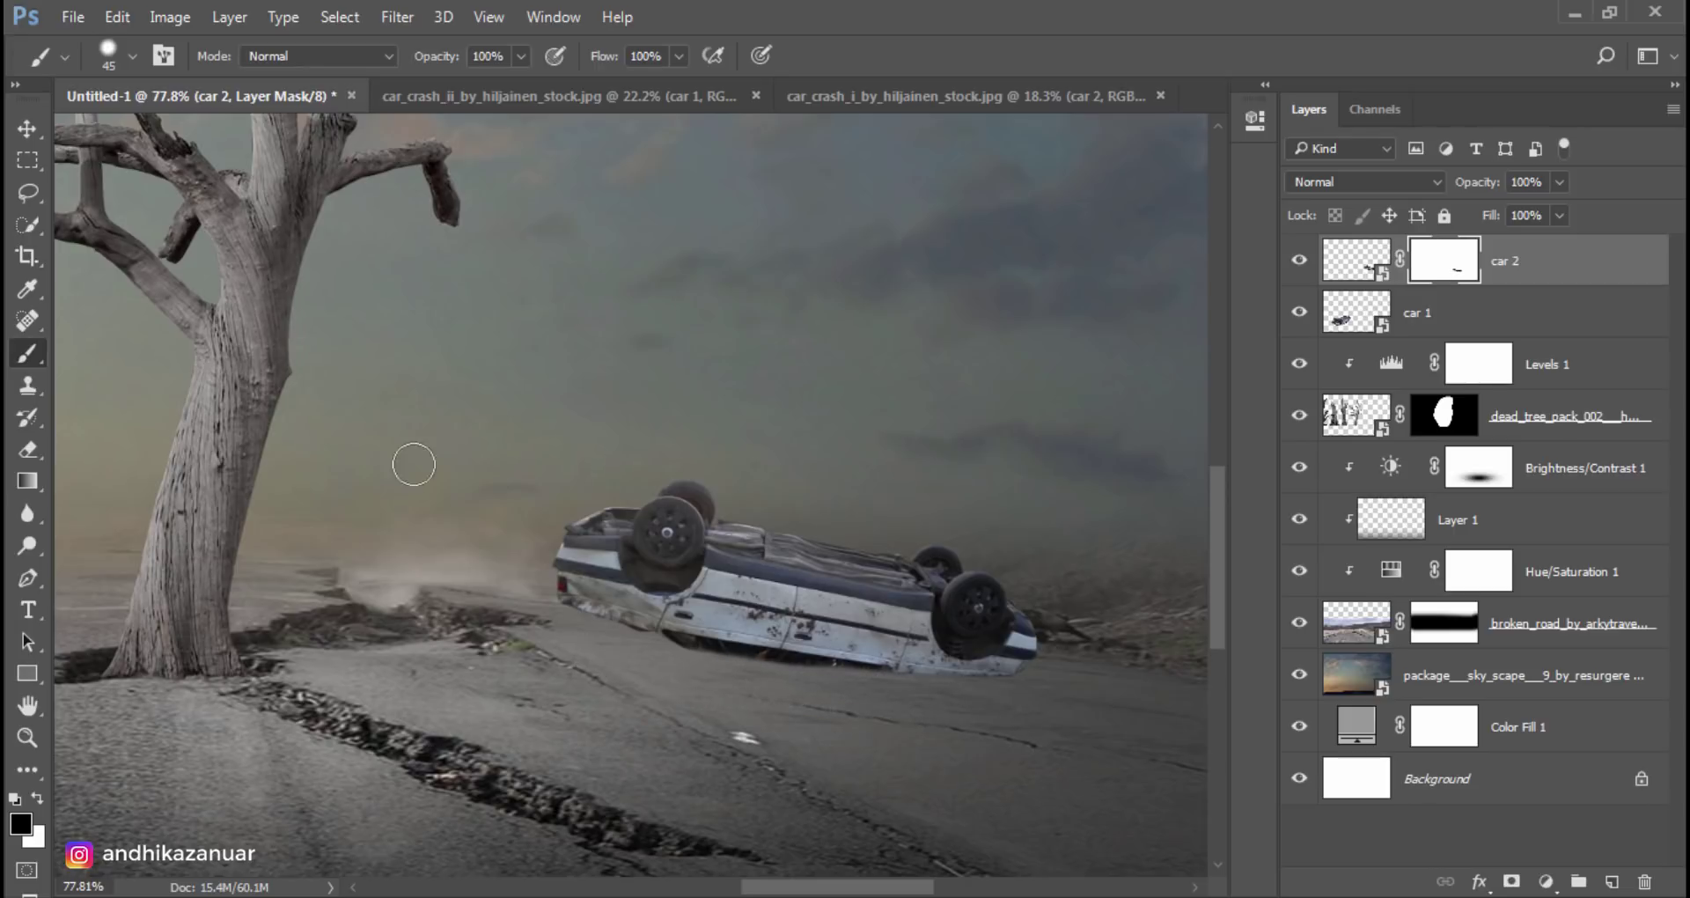
key("v")
left_click_drag(727, 537, 712, 506)
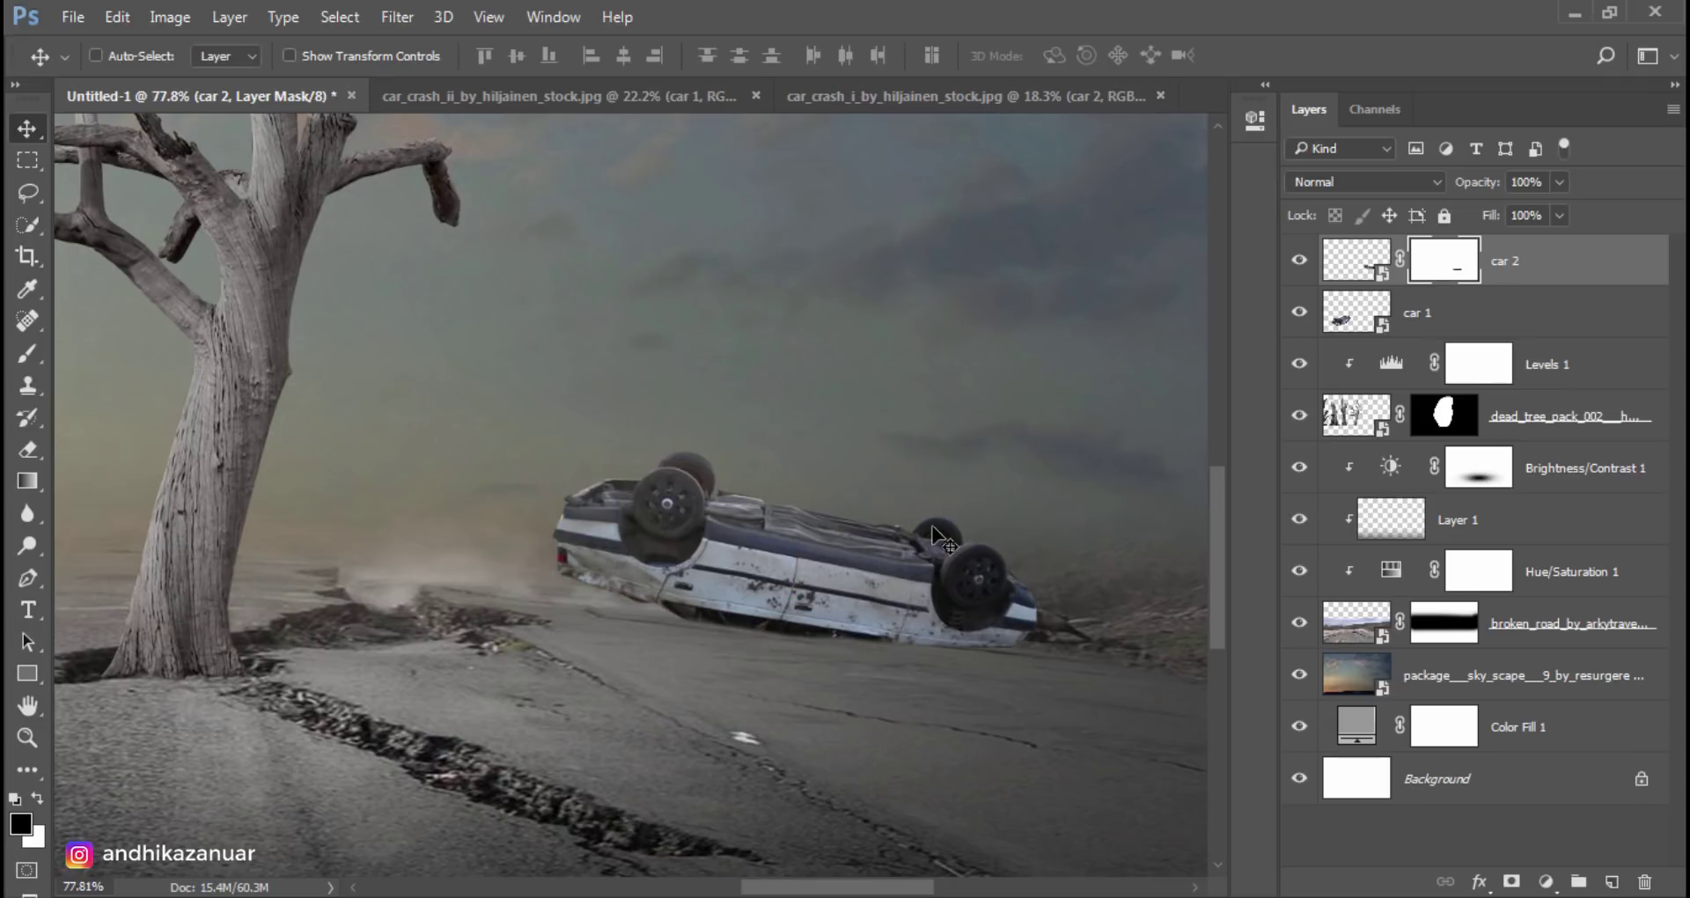
key("Up")
key("Up")
key("Up")
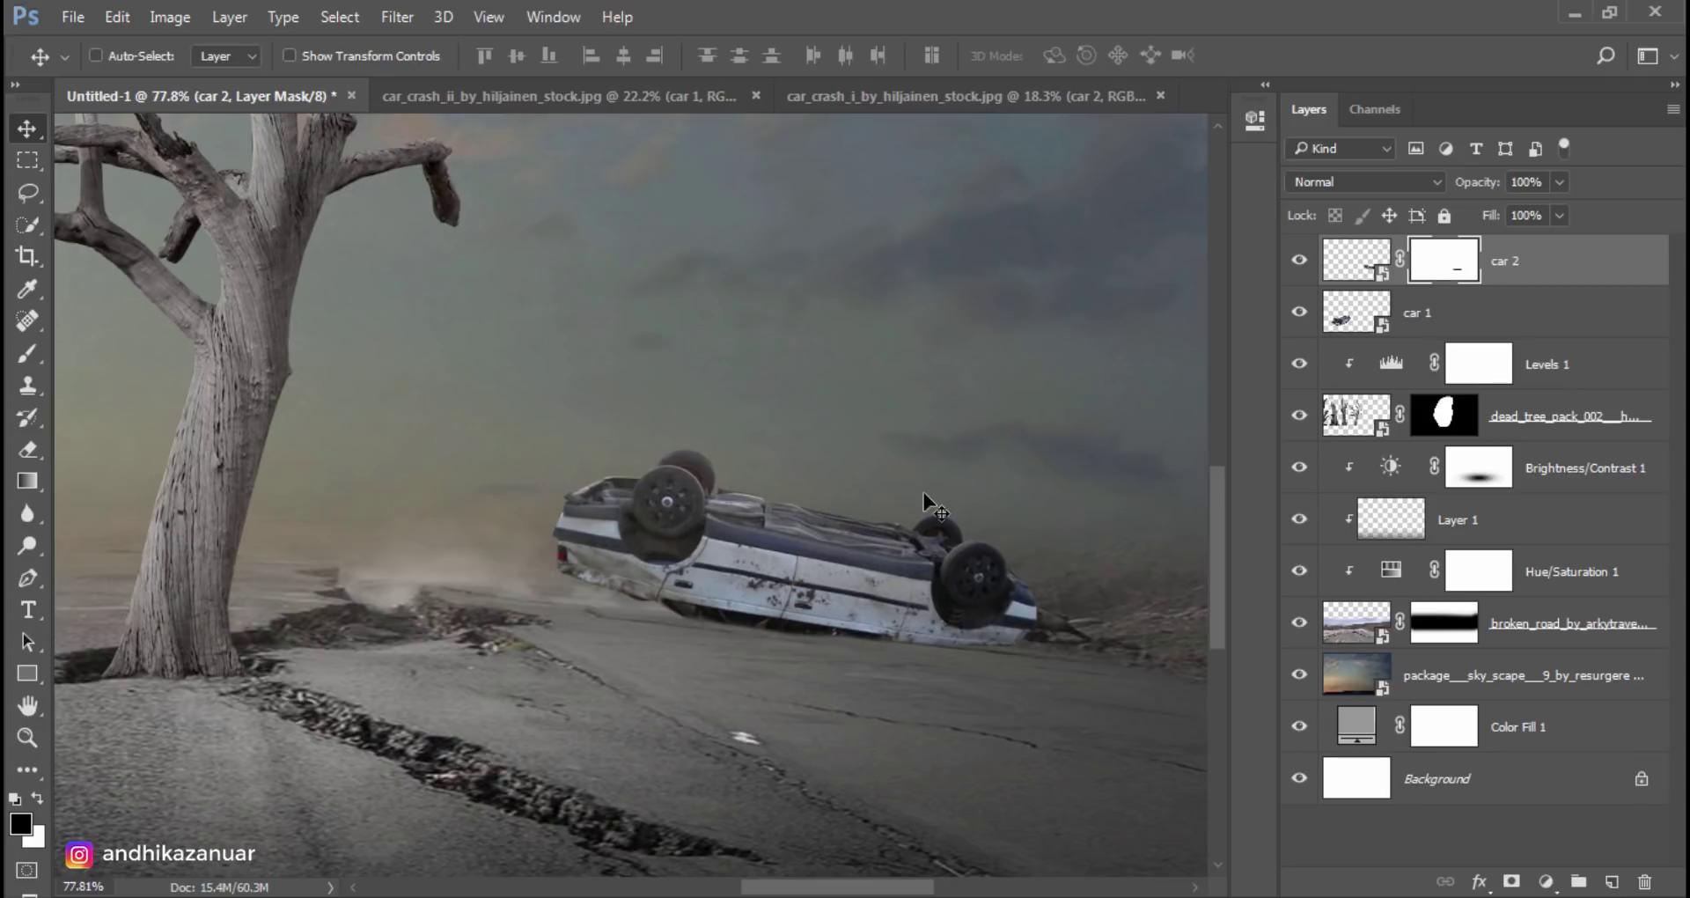
scroll(929, 506, "down", 5)
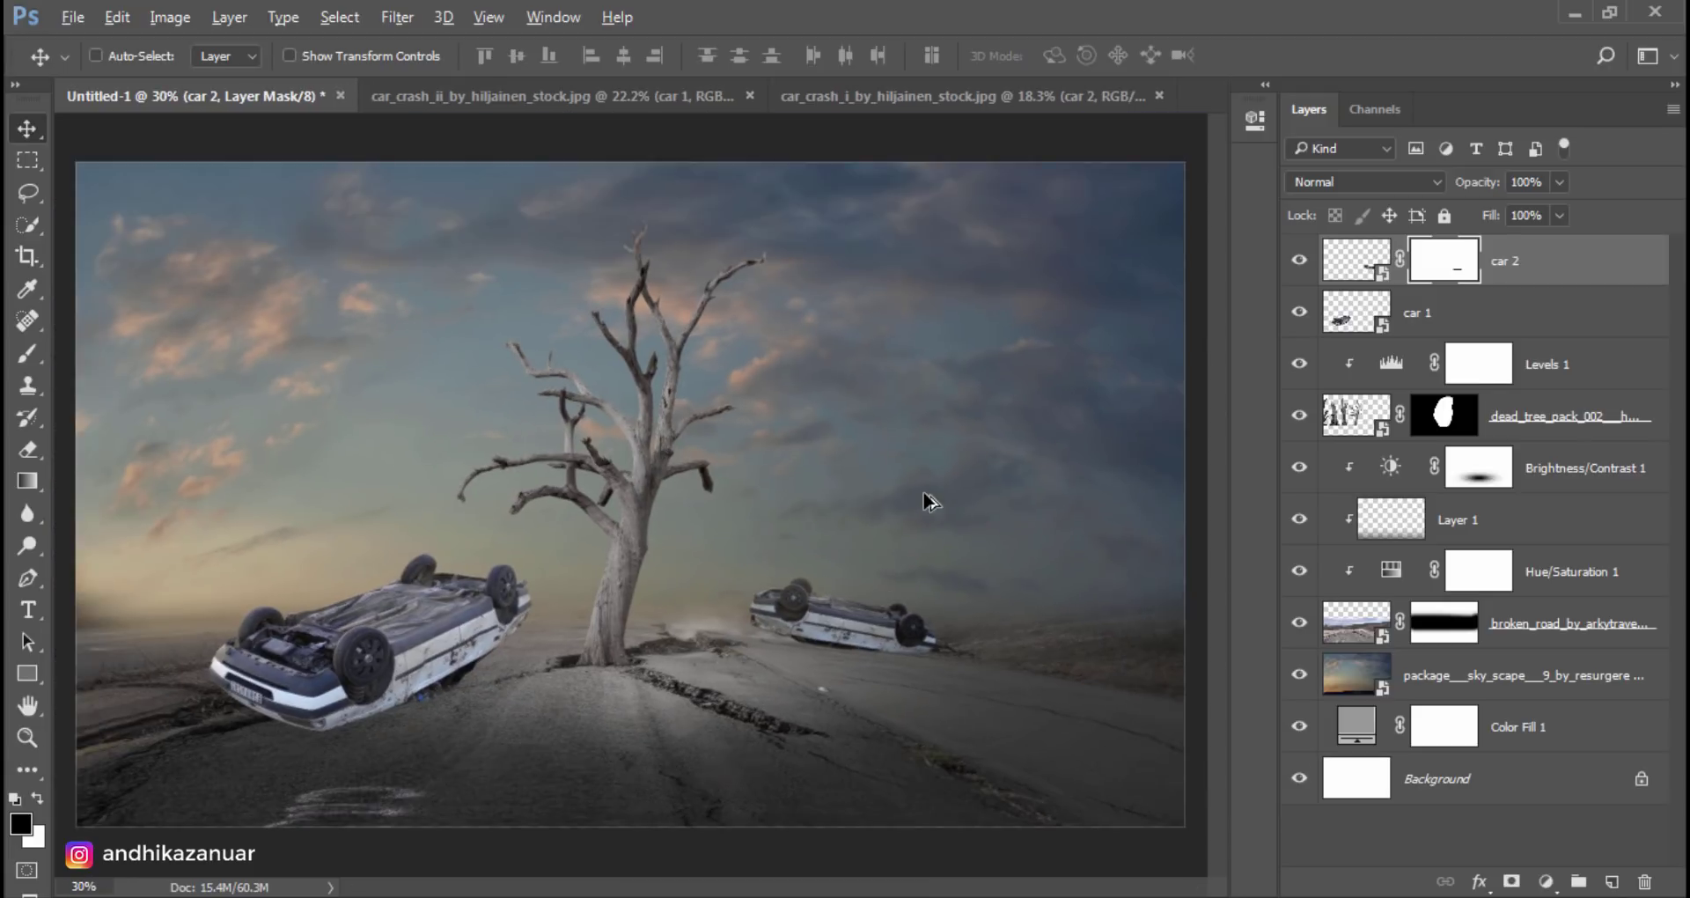
Step: Group the car 1 and car 2 layers into a group named 'car'
left_click(1513, 264)
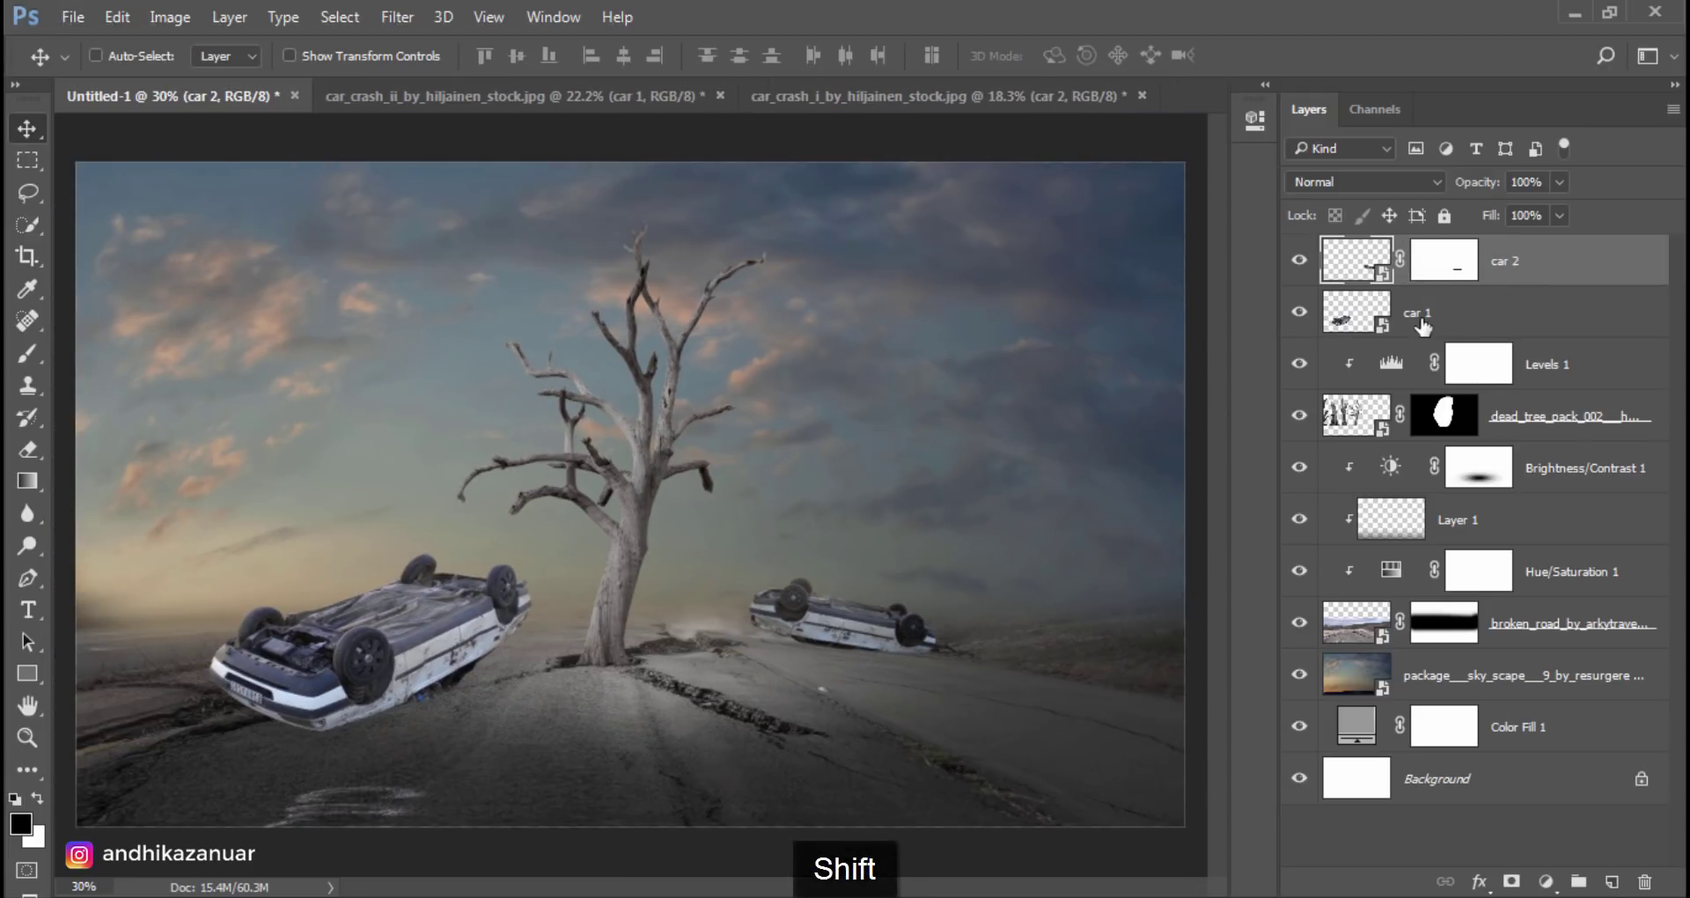
left_click(1455, 315, "shift")
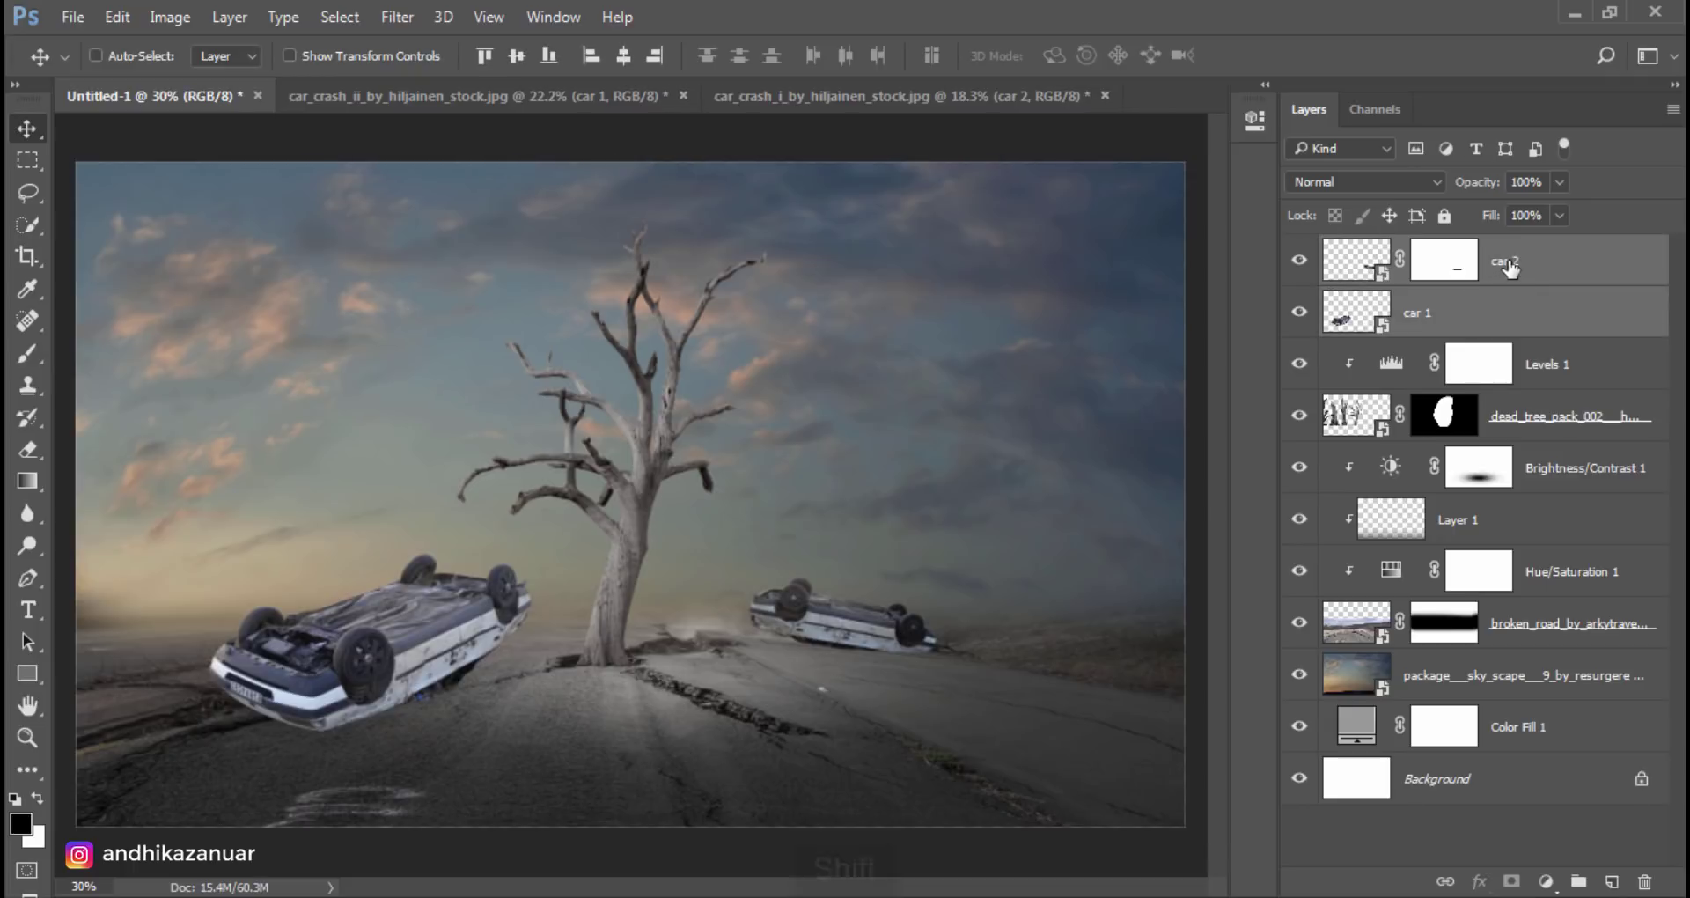
left_click_drag(1569, 878, 1578, 880)
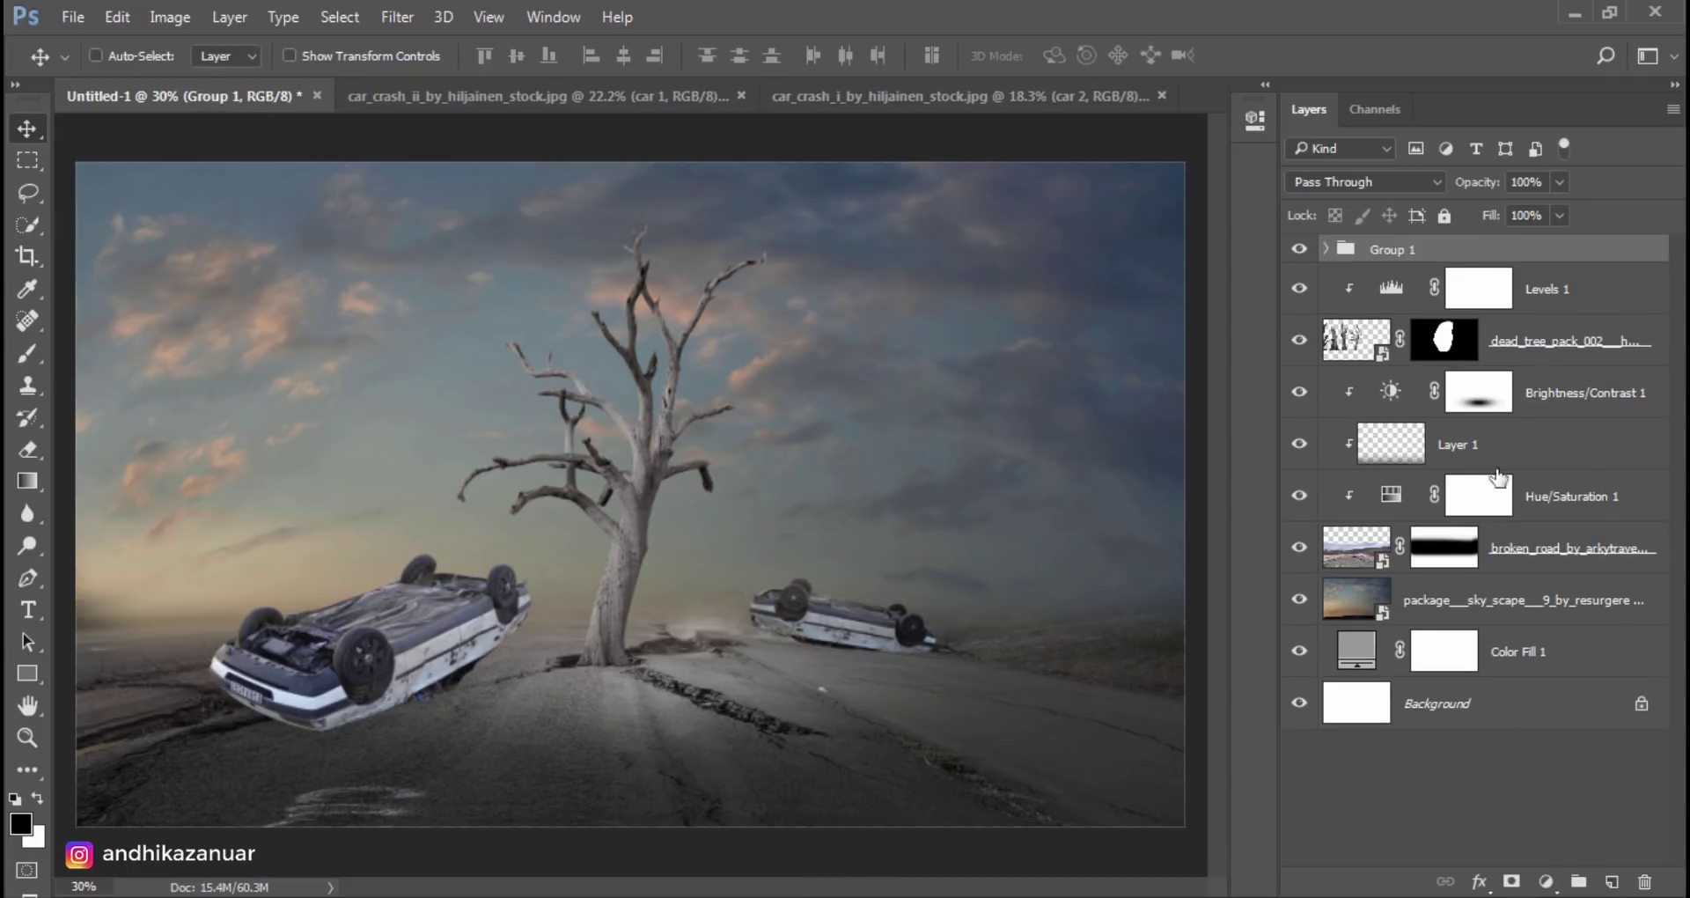
left_click(1300, 249)
left_click(1299, 249)
double_click(1391, 249)
type("car")
key("Return")
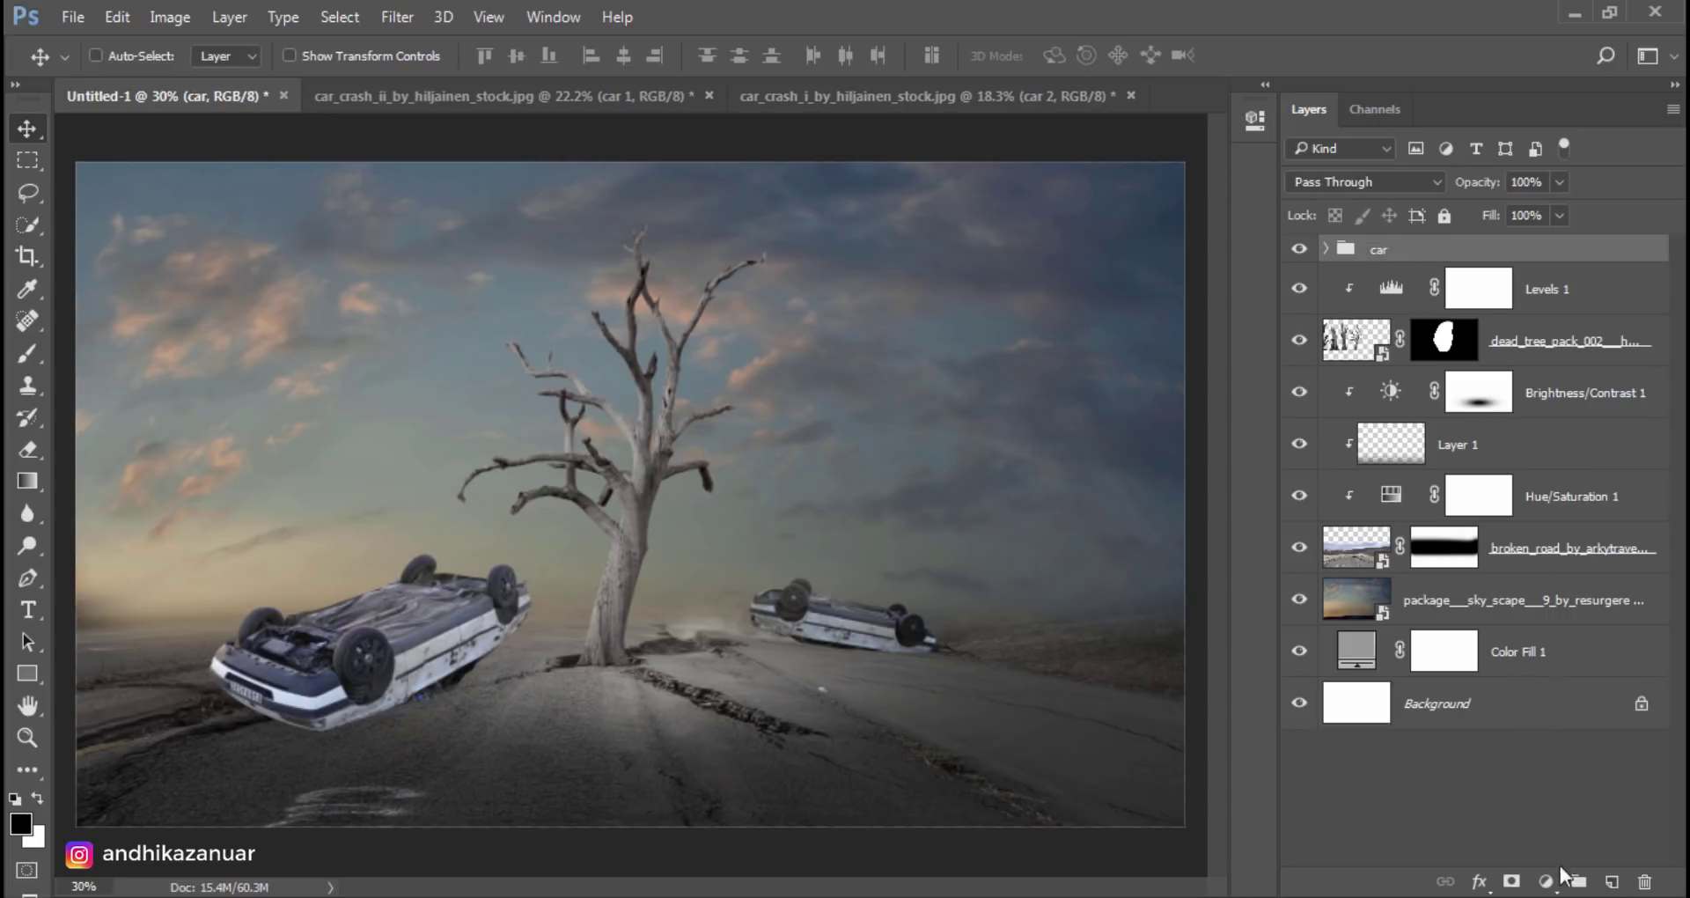
left_click(1547, 881)
Step: Clip a Hue/Saturation adjustment to the car group with saturation -41
left_click(1521, 584)
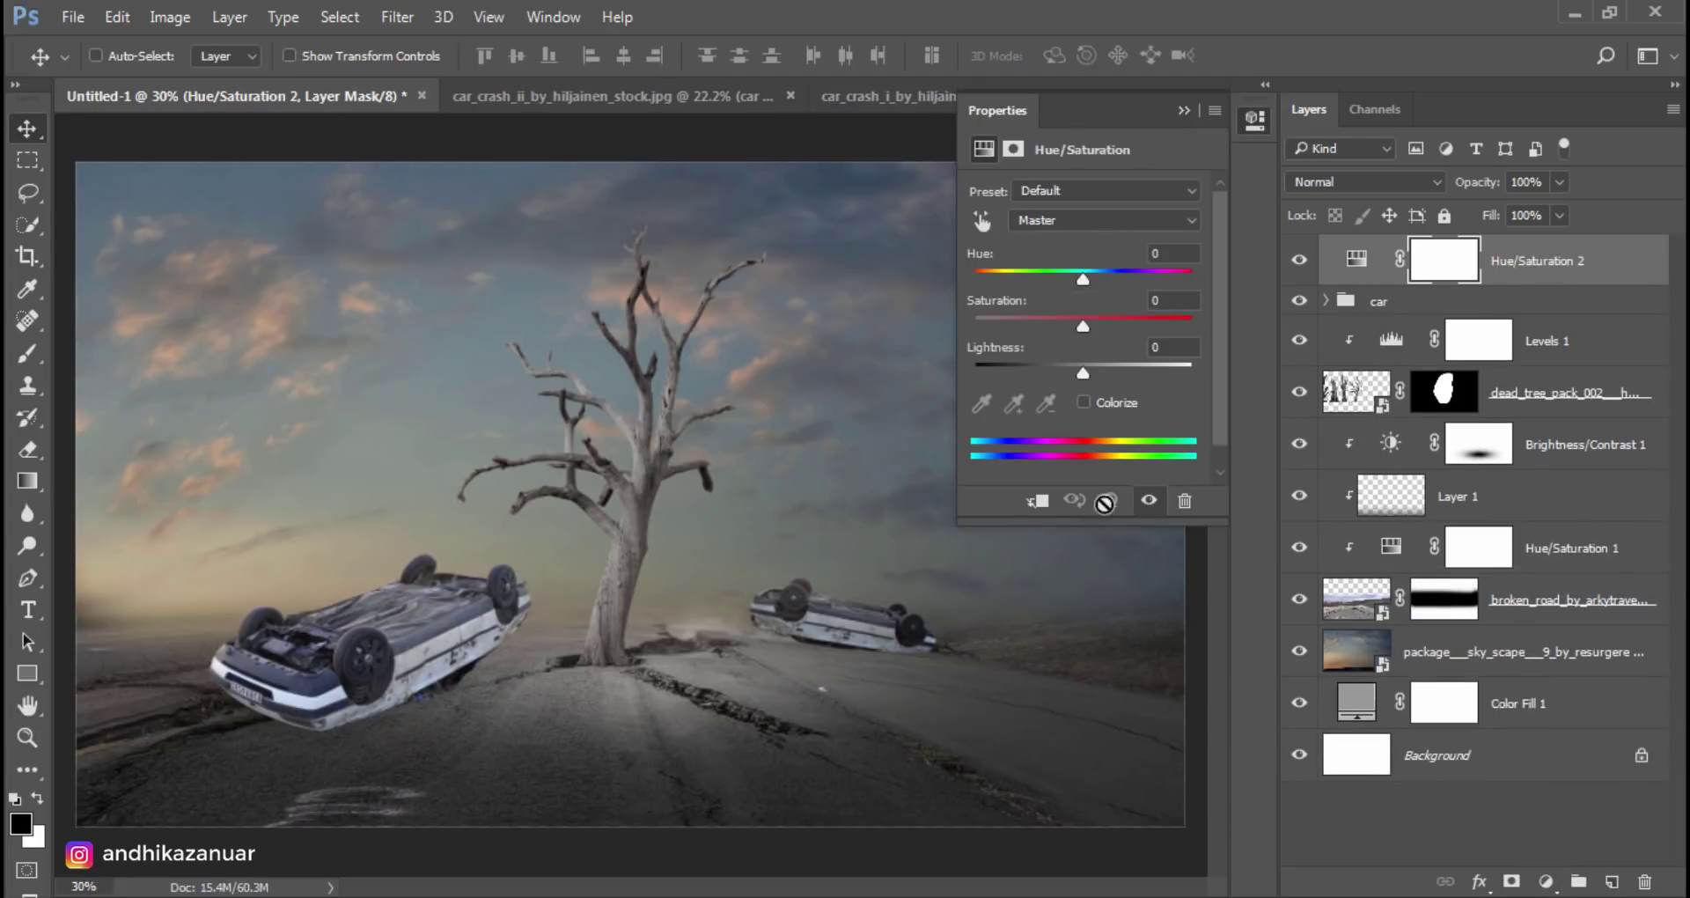
left_click(1038, 502)
left_click_drag(1082, 327, 1040, 325)
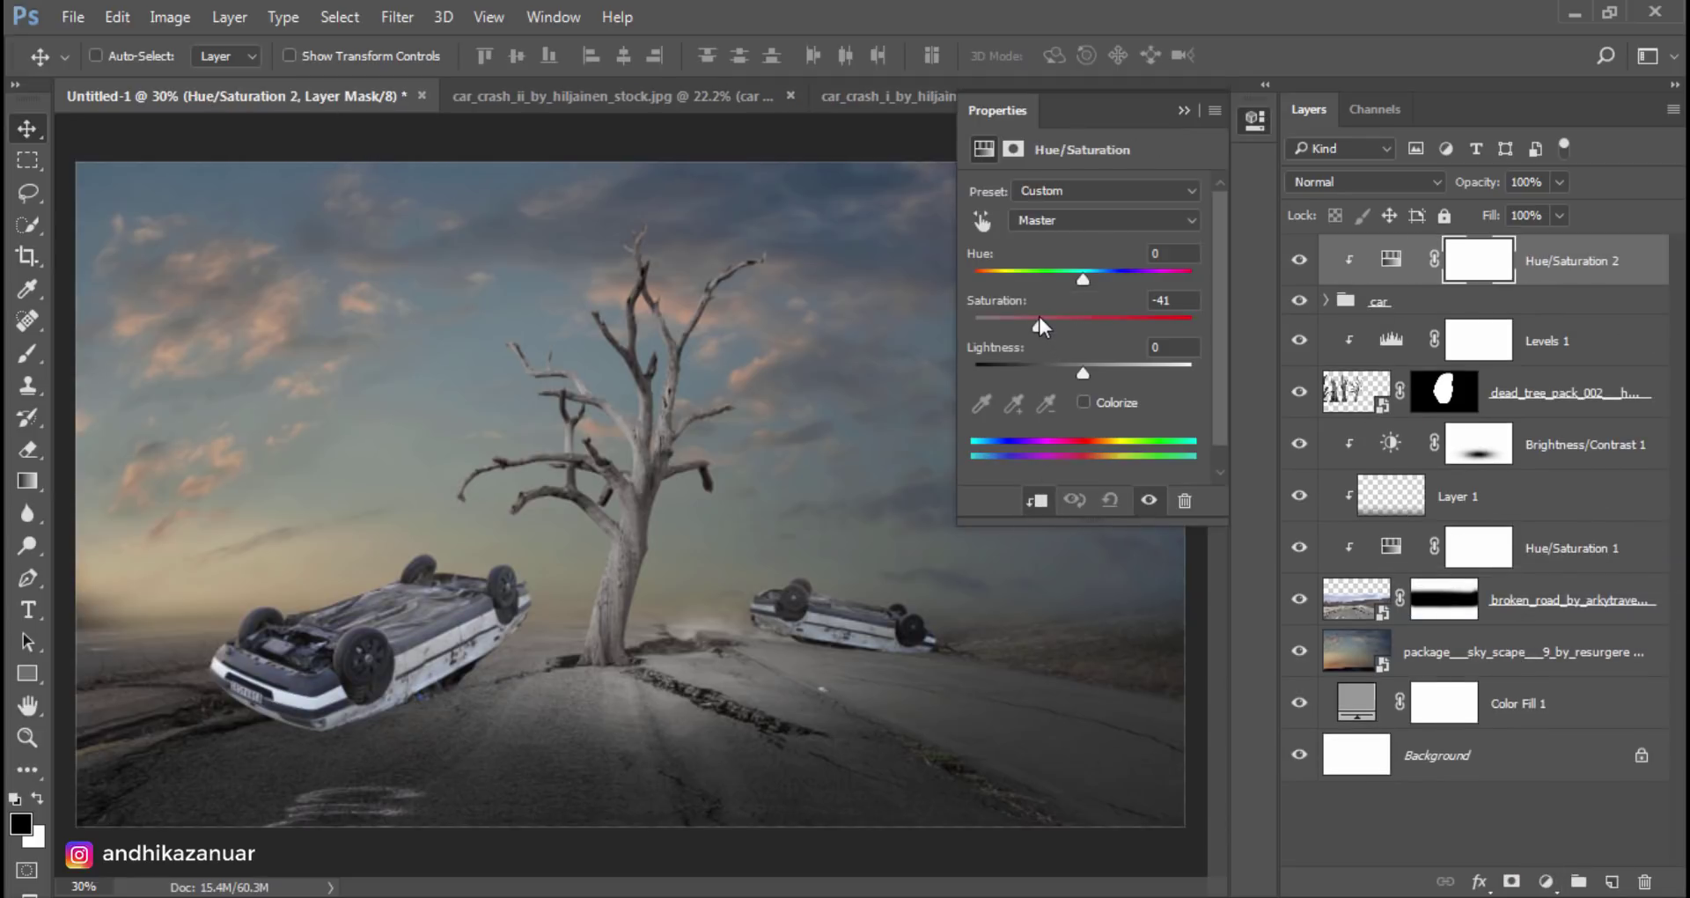
left_click(1255, 120)
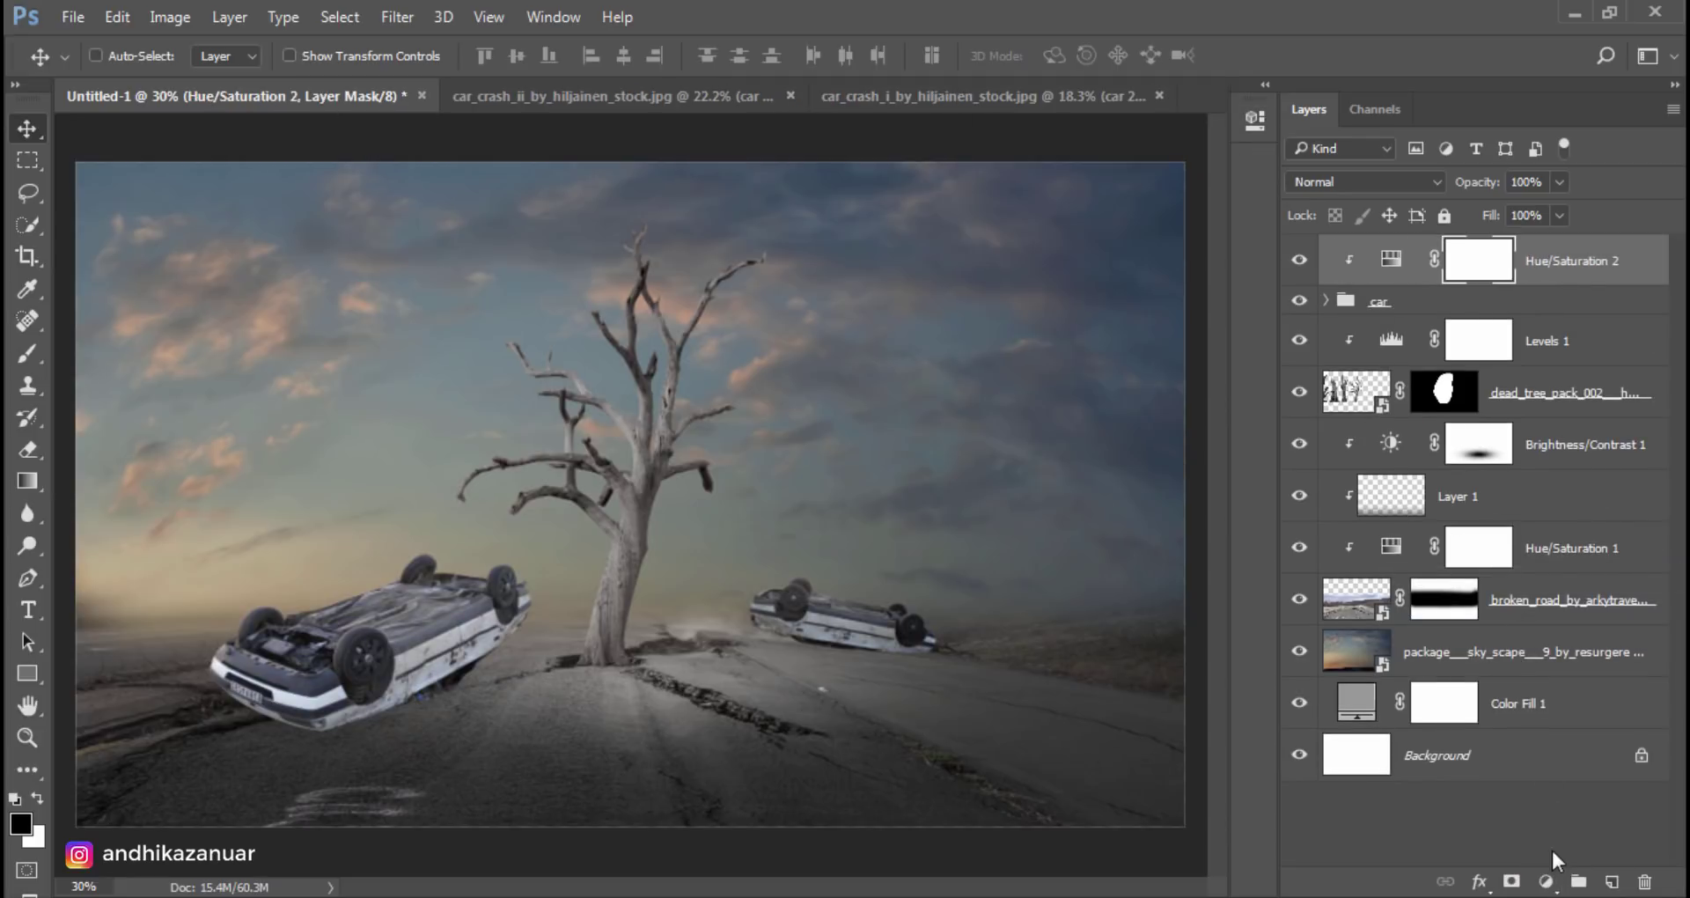
Step: Add a clipped Levels adjustment with output white lowered to 157 to darken the cars
left_click(1550, 882)
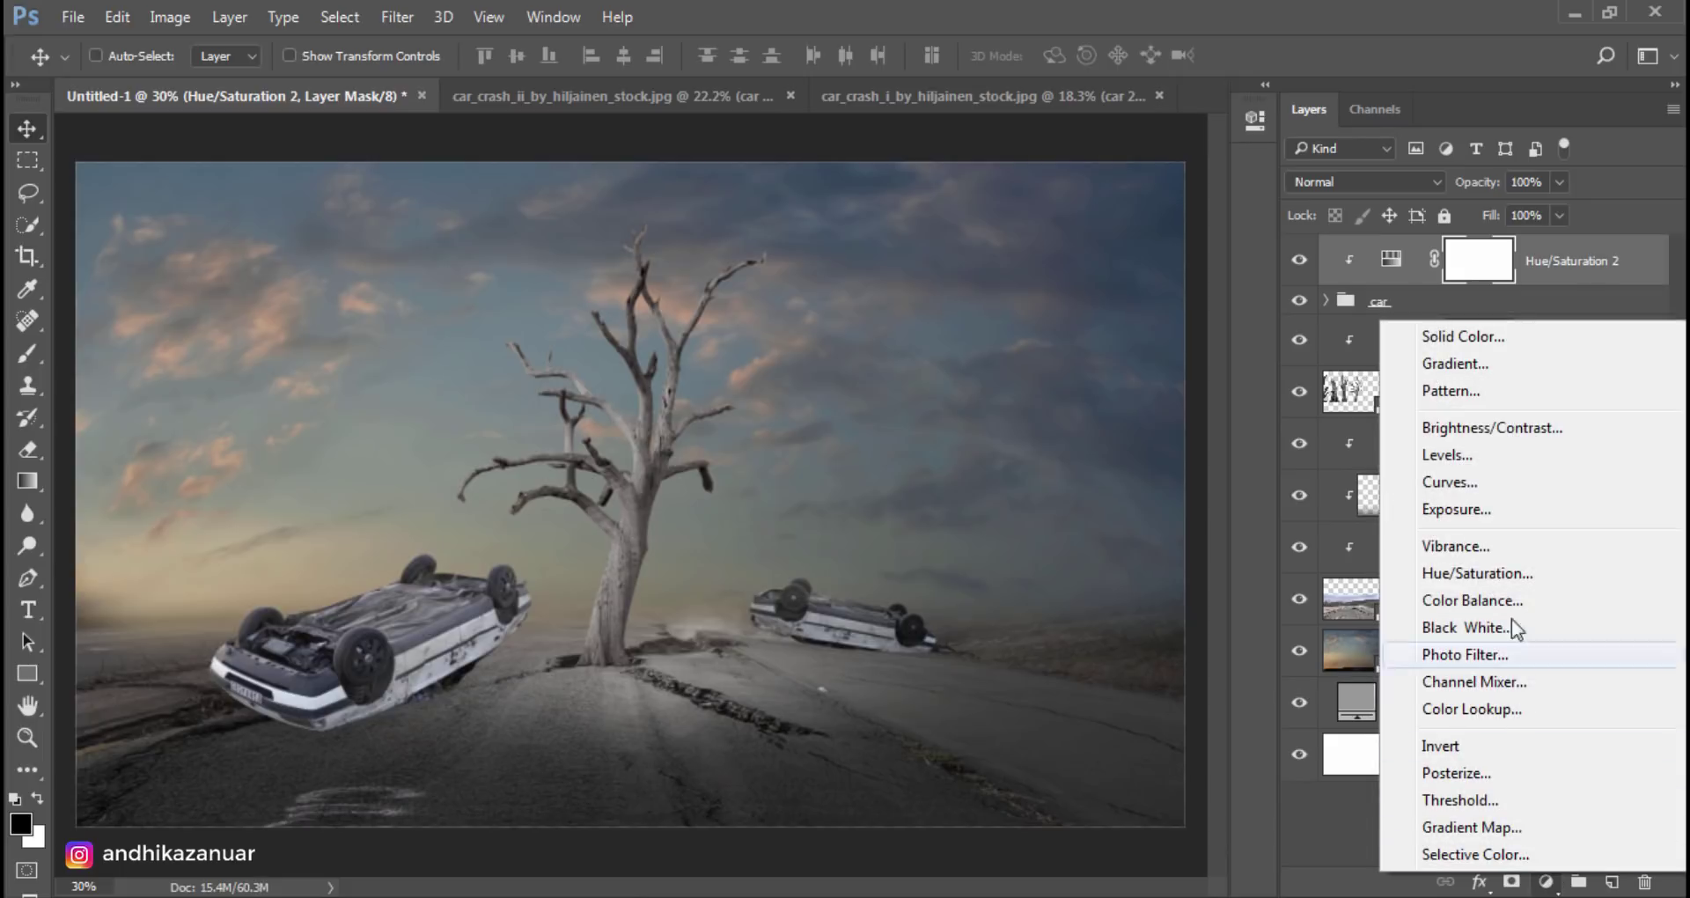
left_click(1408, 457)
left_click(1041, 501)
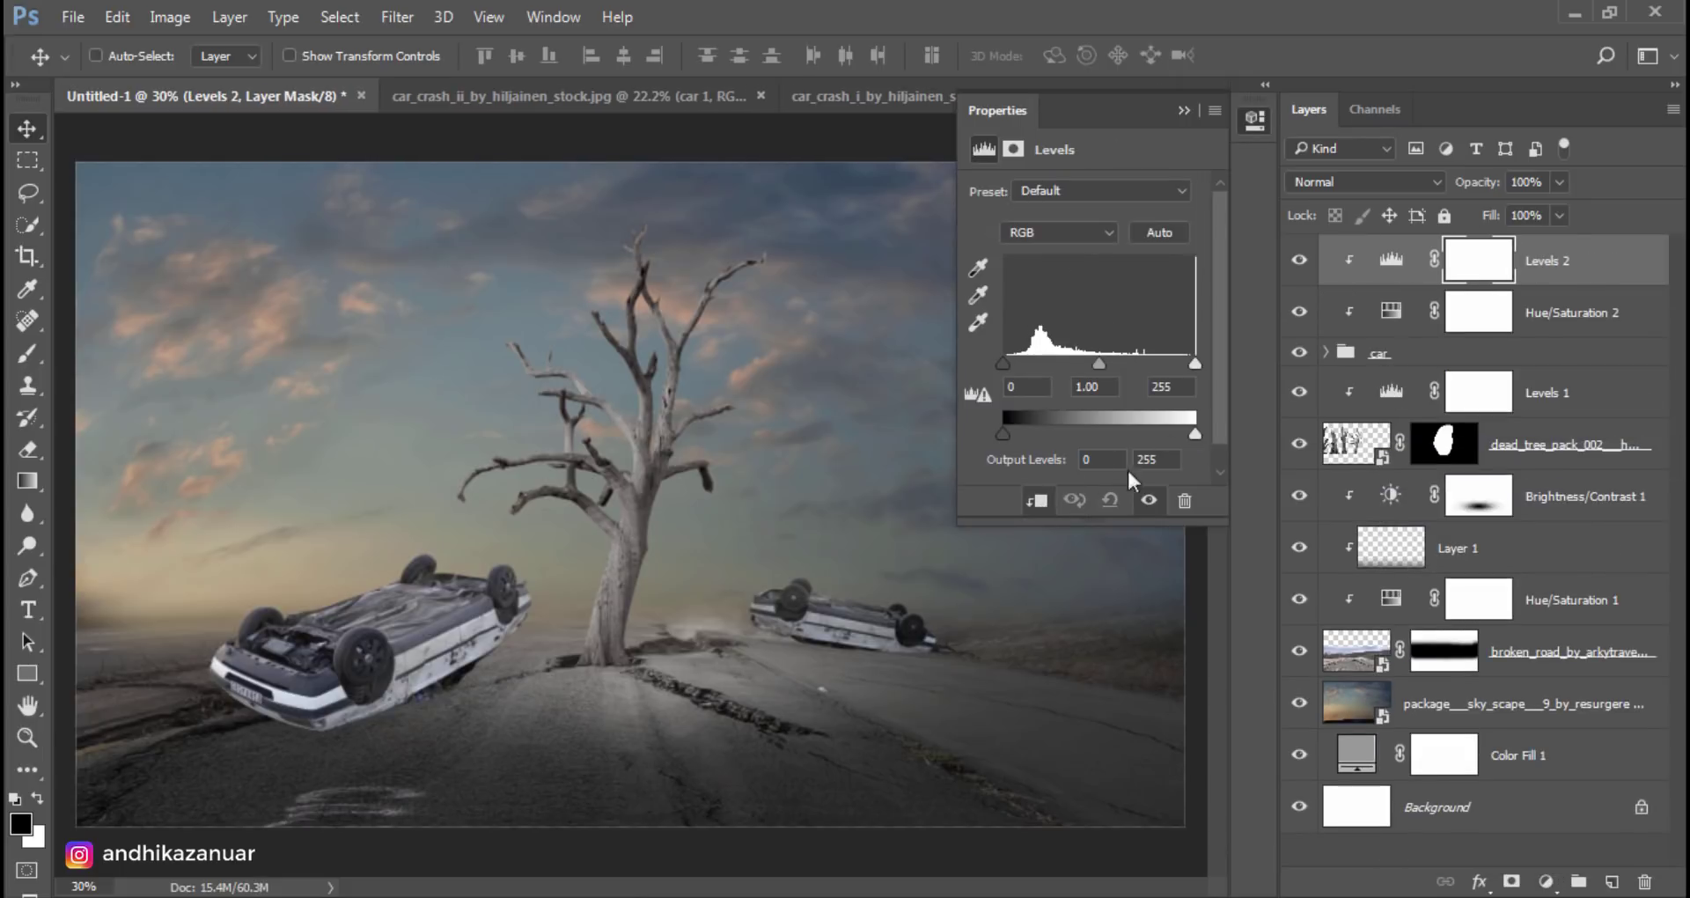
left_click_drag(1193, 435, 1120, 442)
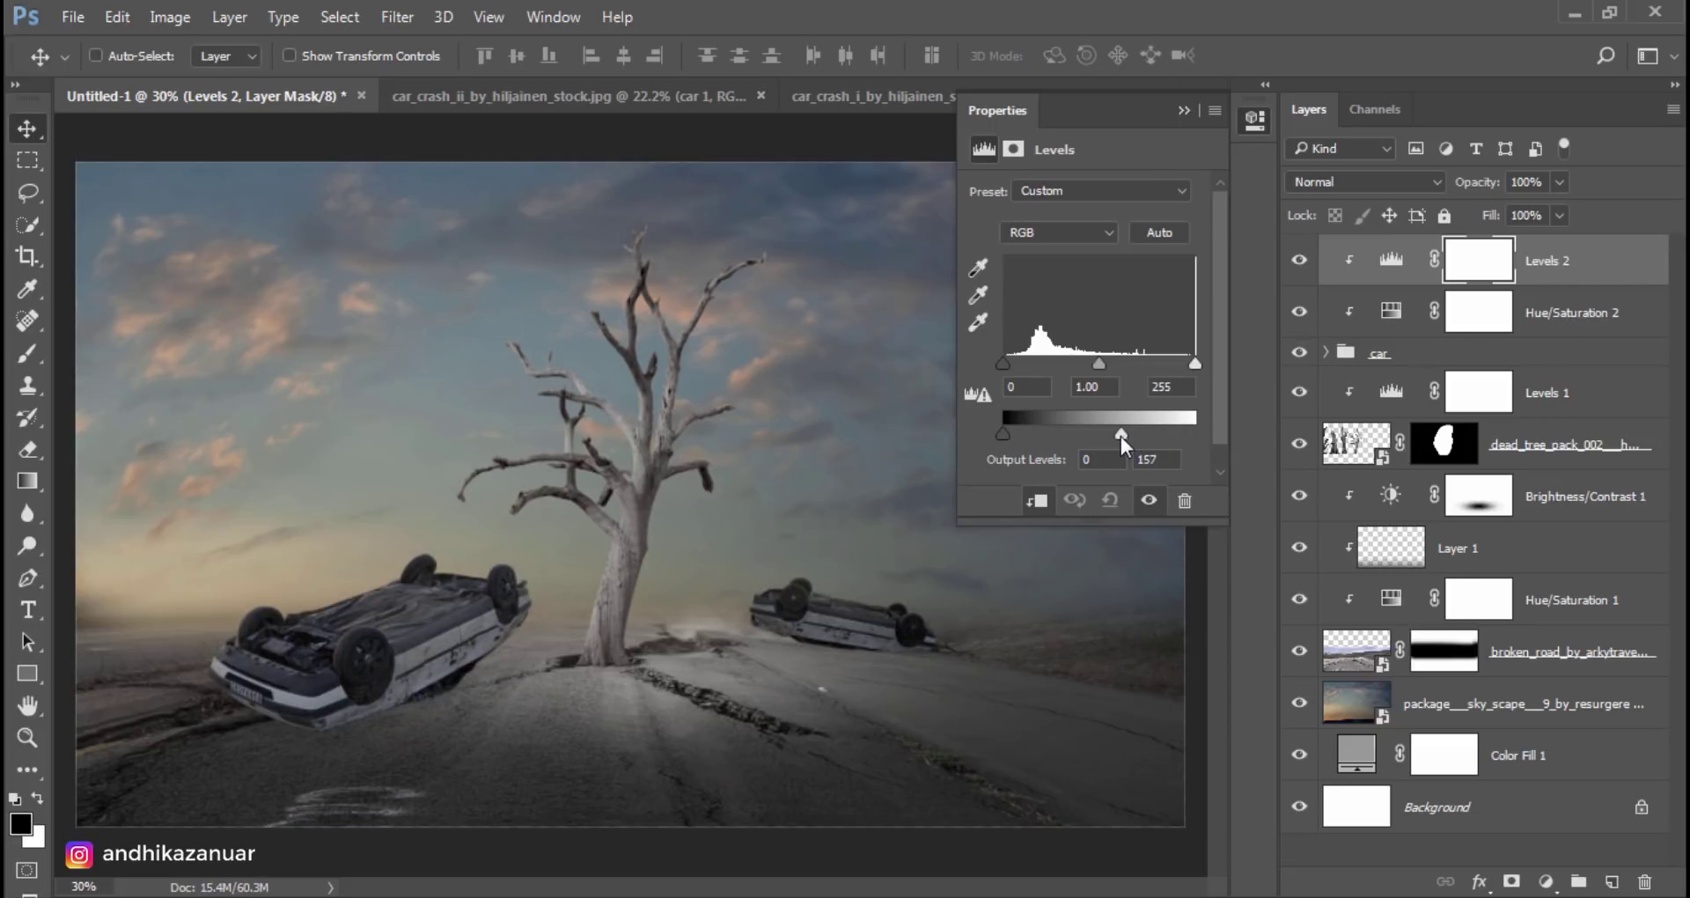
left_click_drag(1122, 436, 1120, 436)
left_click(1223, 172)
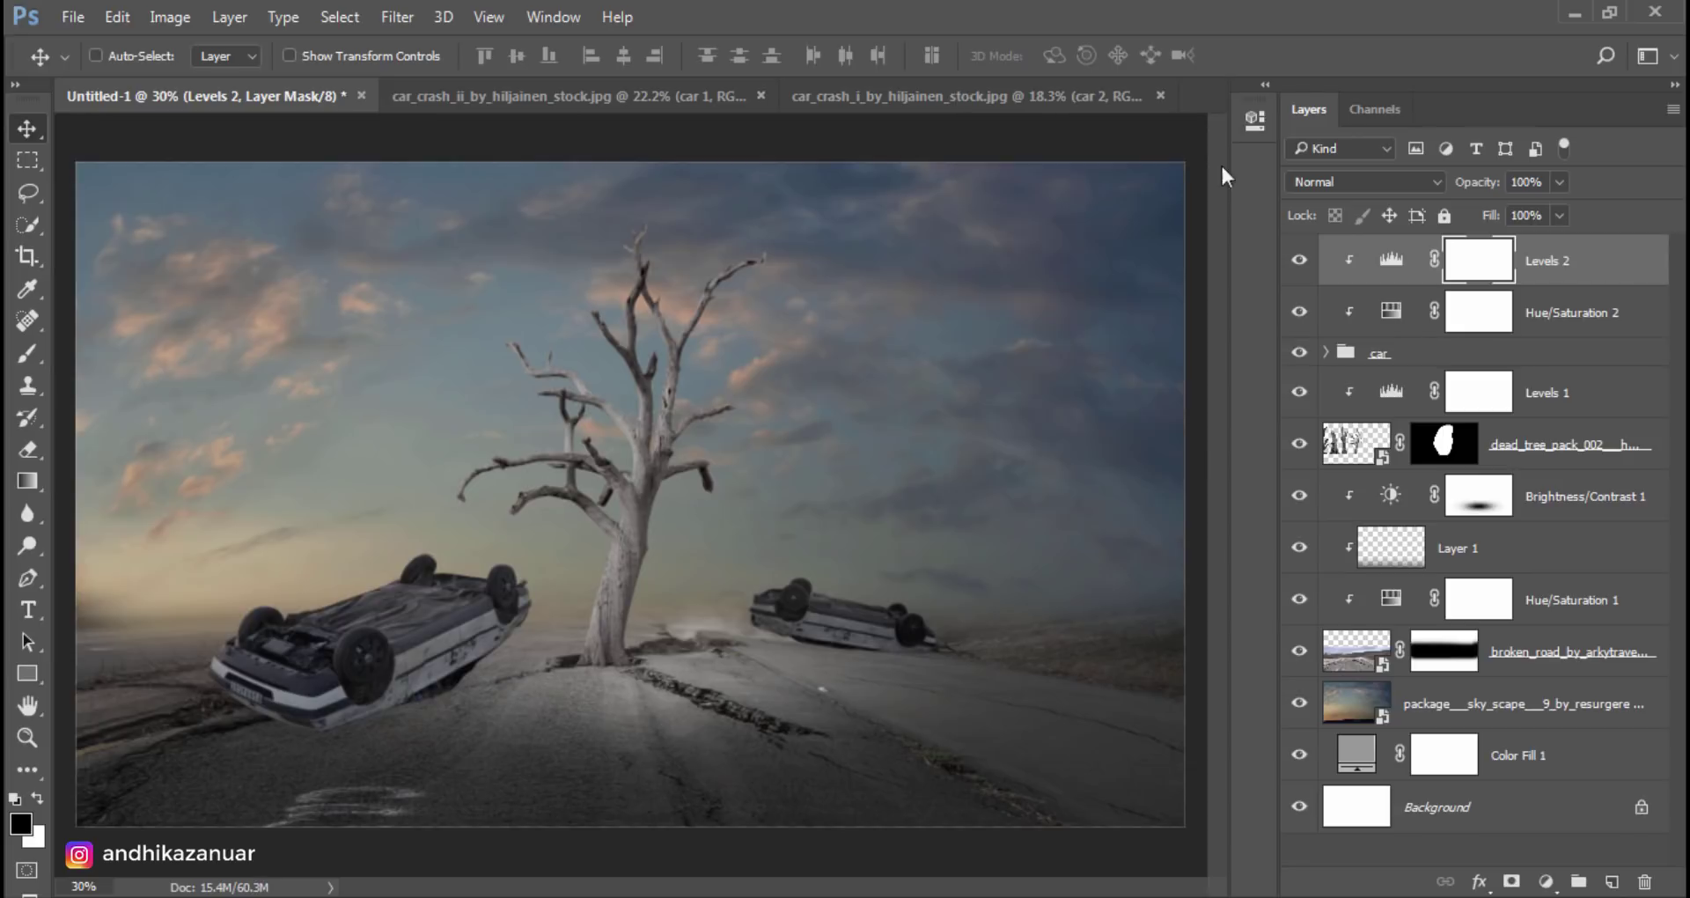
left_click(1297, 264)
Step: Set up a soft round brush at about 199 px and 34% opacity
left_click(49, 368)
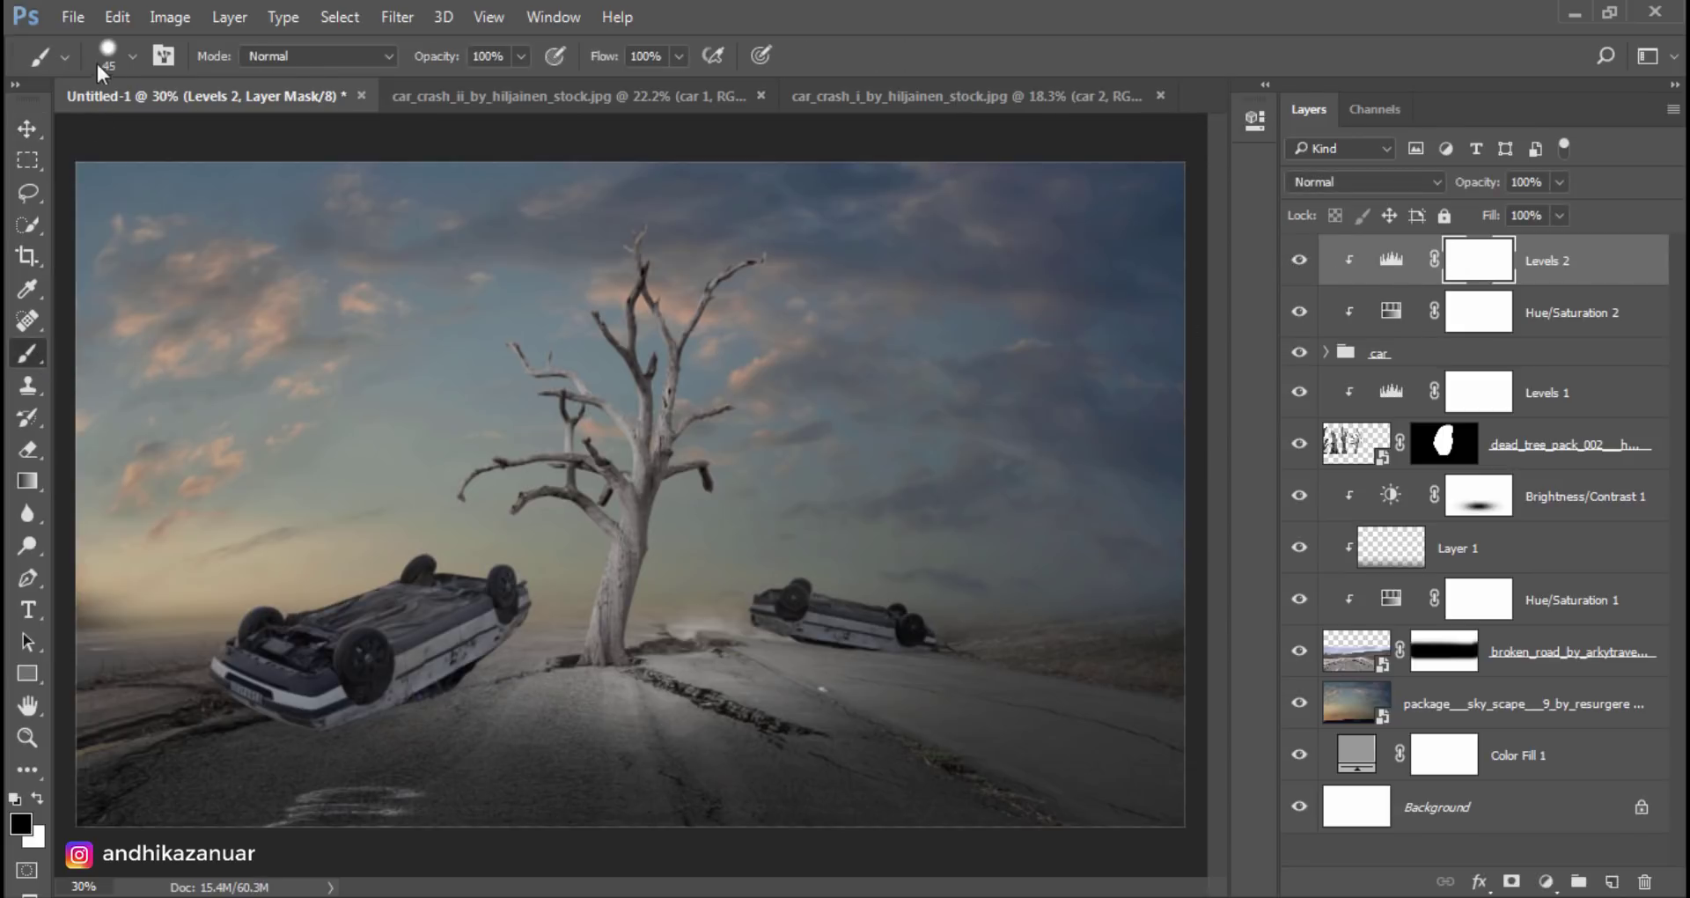
left_click(104, 54)
left_click(56, 253)
left_click(262, 133)
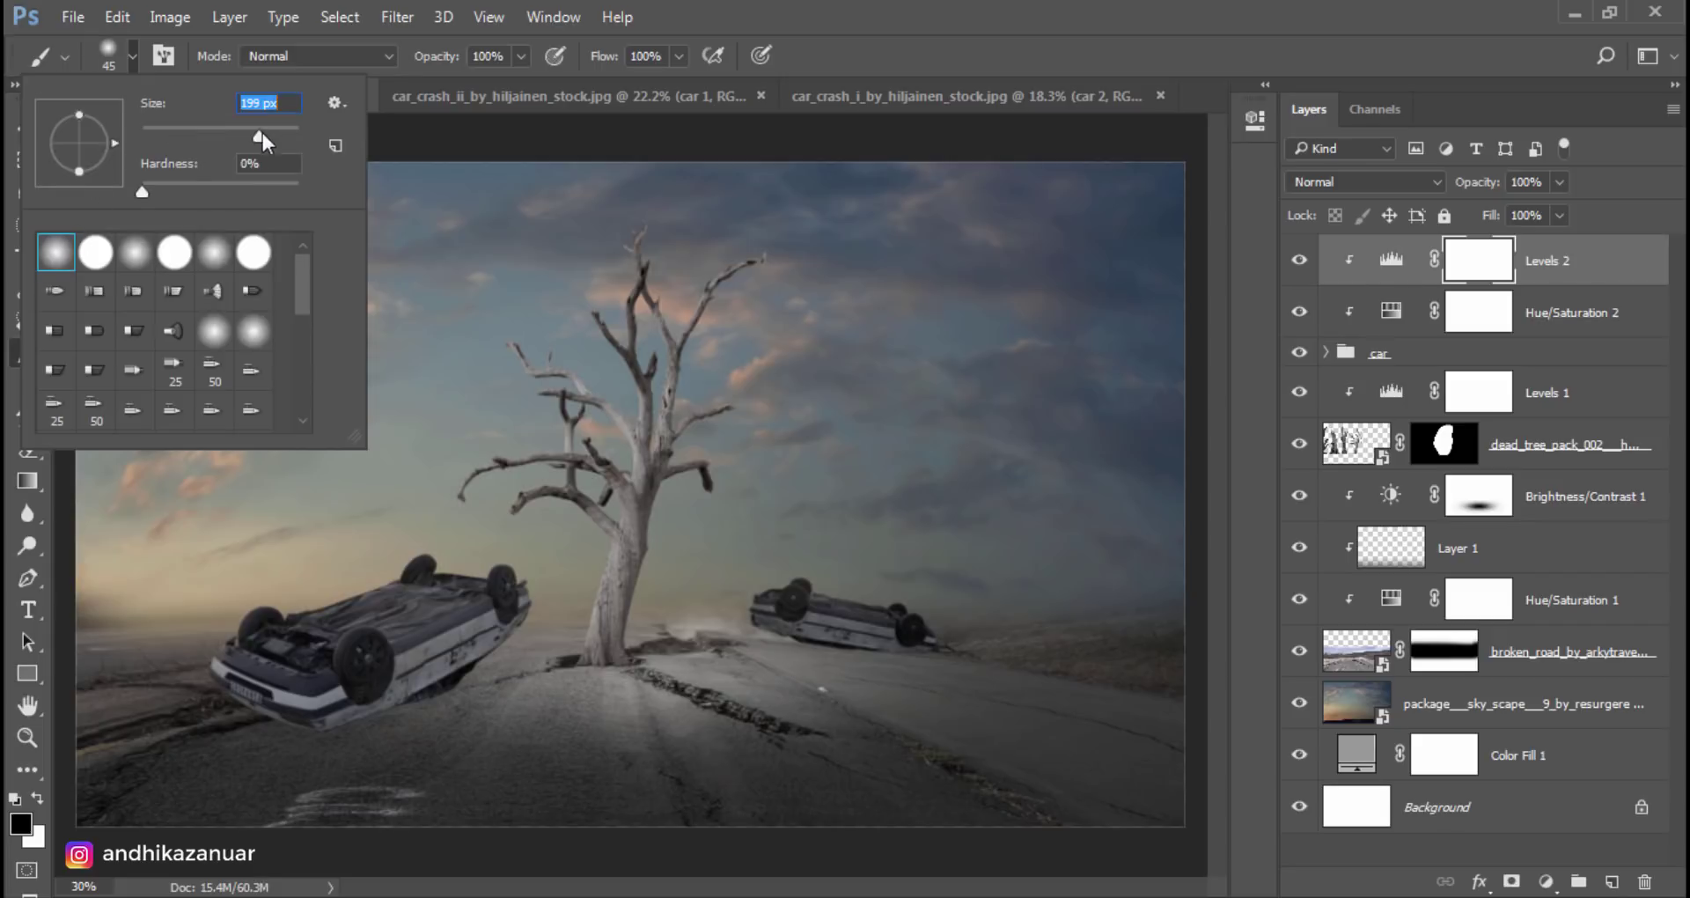
left_click(521, 63)
left_click_drag(460, 100, 445, 88)
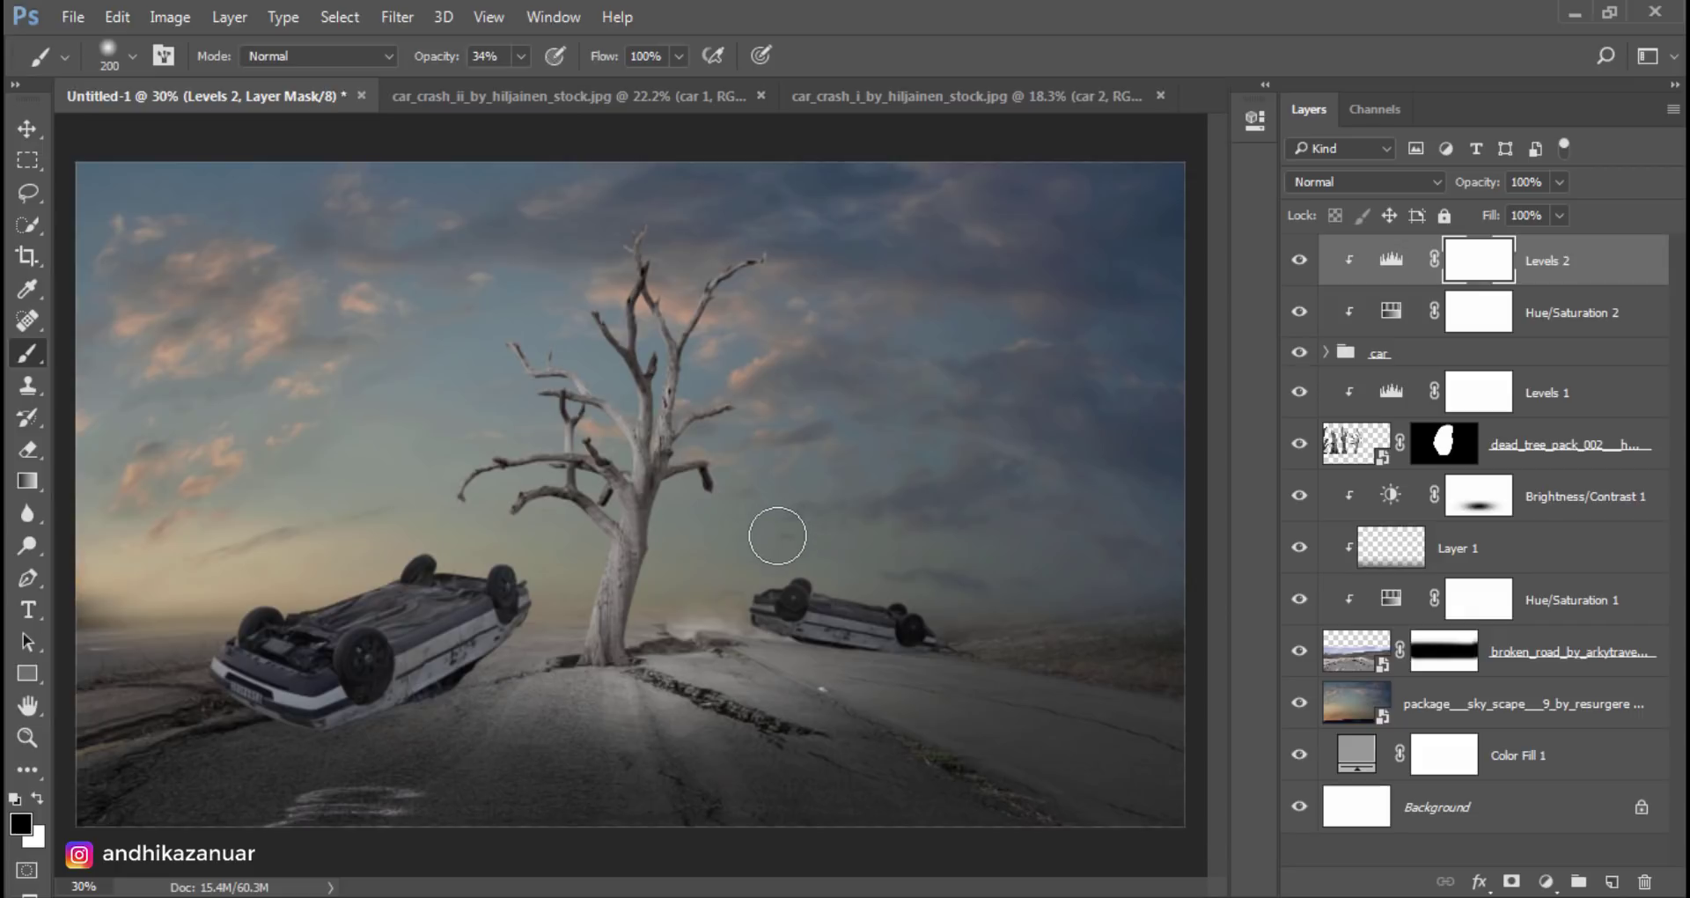
Step: Paint black on the Levels 2 mask over both cars' near sides and the tree base
key("bracketright")
key("bracketright")
left_click(762, 597)
key("bracketright")
mouse_move(767, 596)
left_mouse_down()
mouse_move(807, 584)
mouse_move(751, 592)
mouse_move(837, 584)
mouse_move(781, 599)
left_mouse_up()
key("bracketright")
key("bracketright")
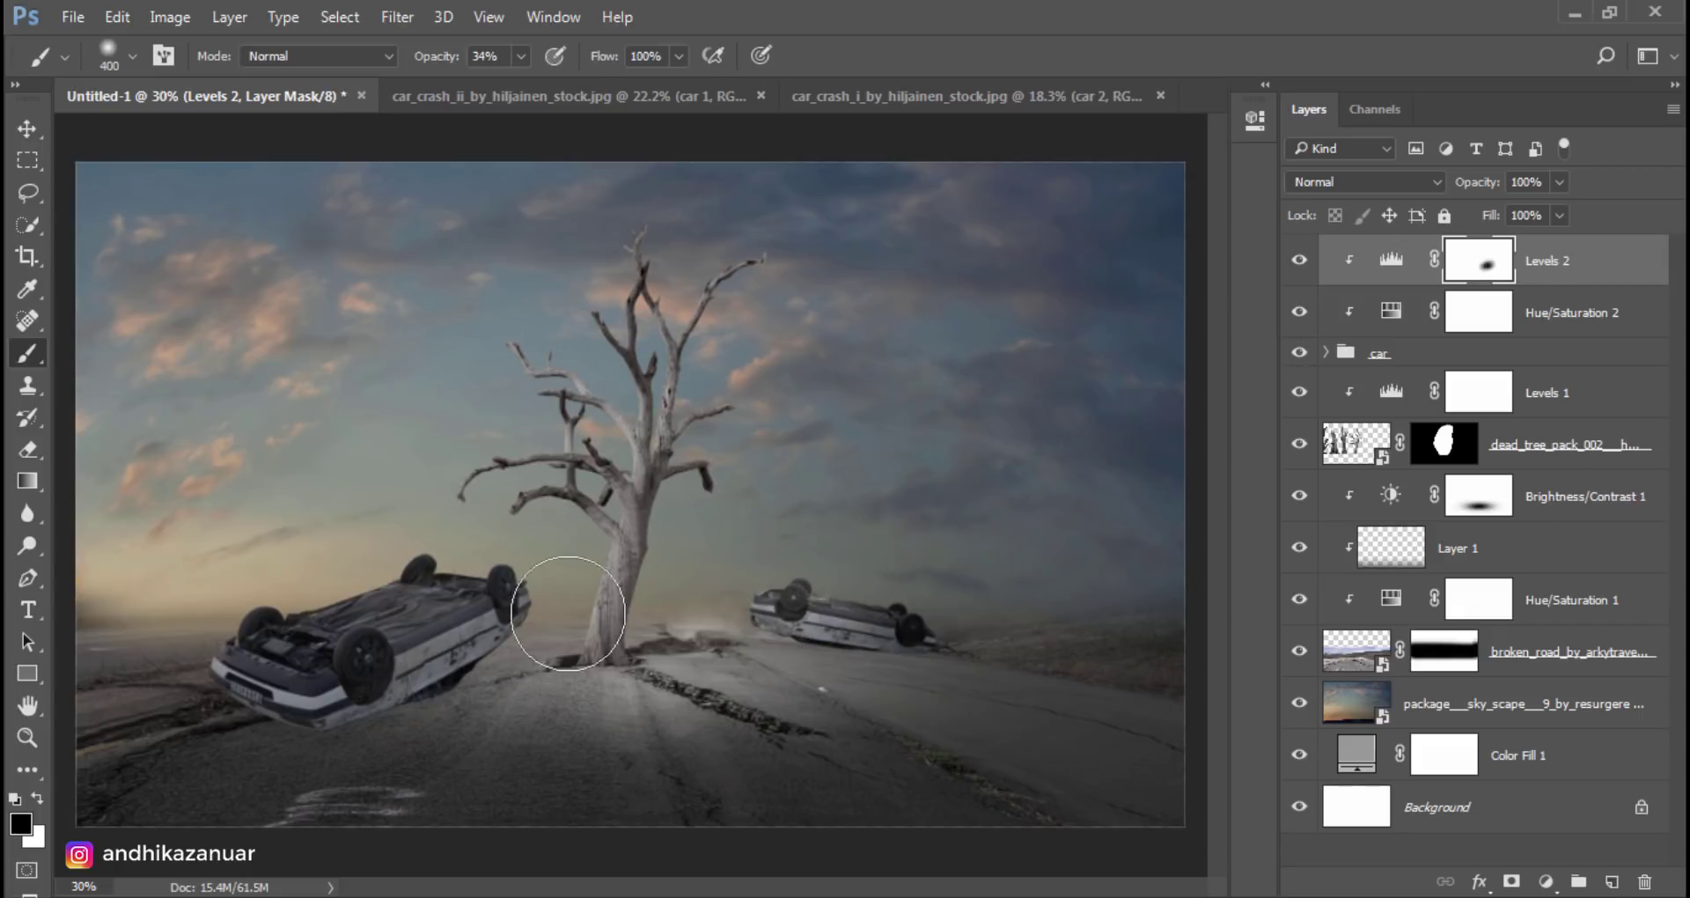
left_click_drag(528, 608, 445, 623)
key("bracketleft")
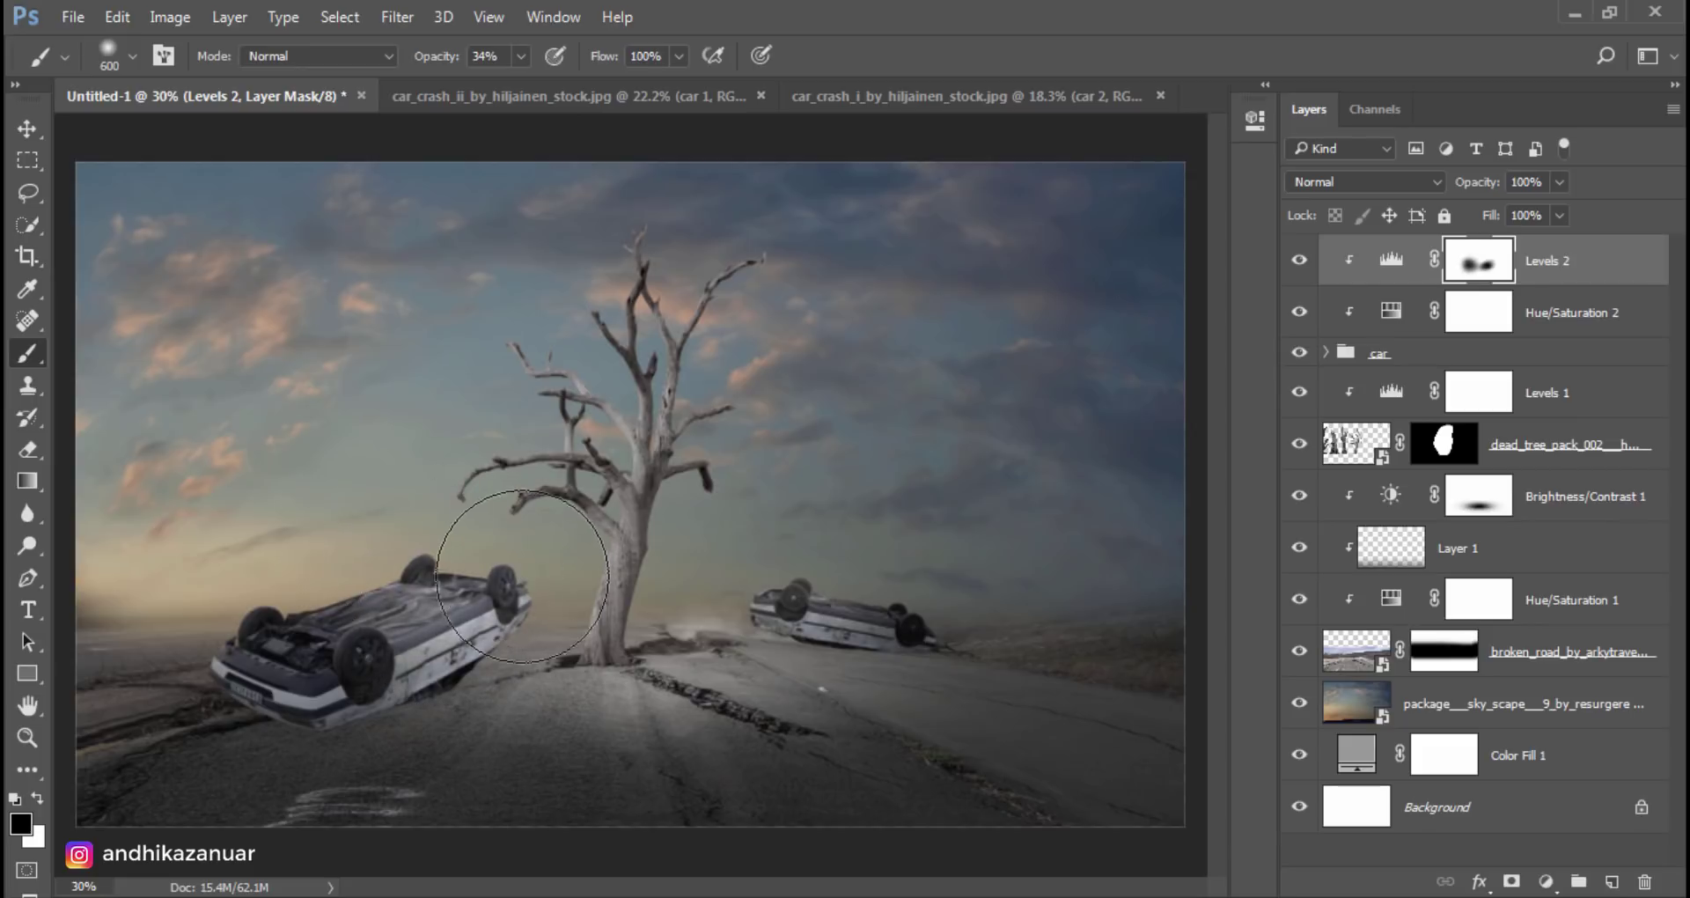
left_click_drag(493, 528, 490, 566)
left_click_drag(726, 575, 754, 585)
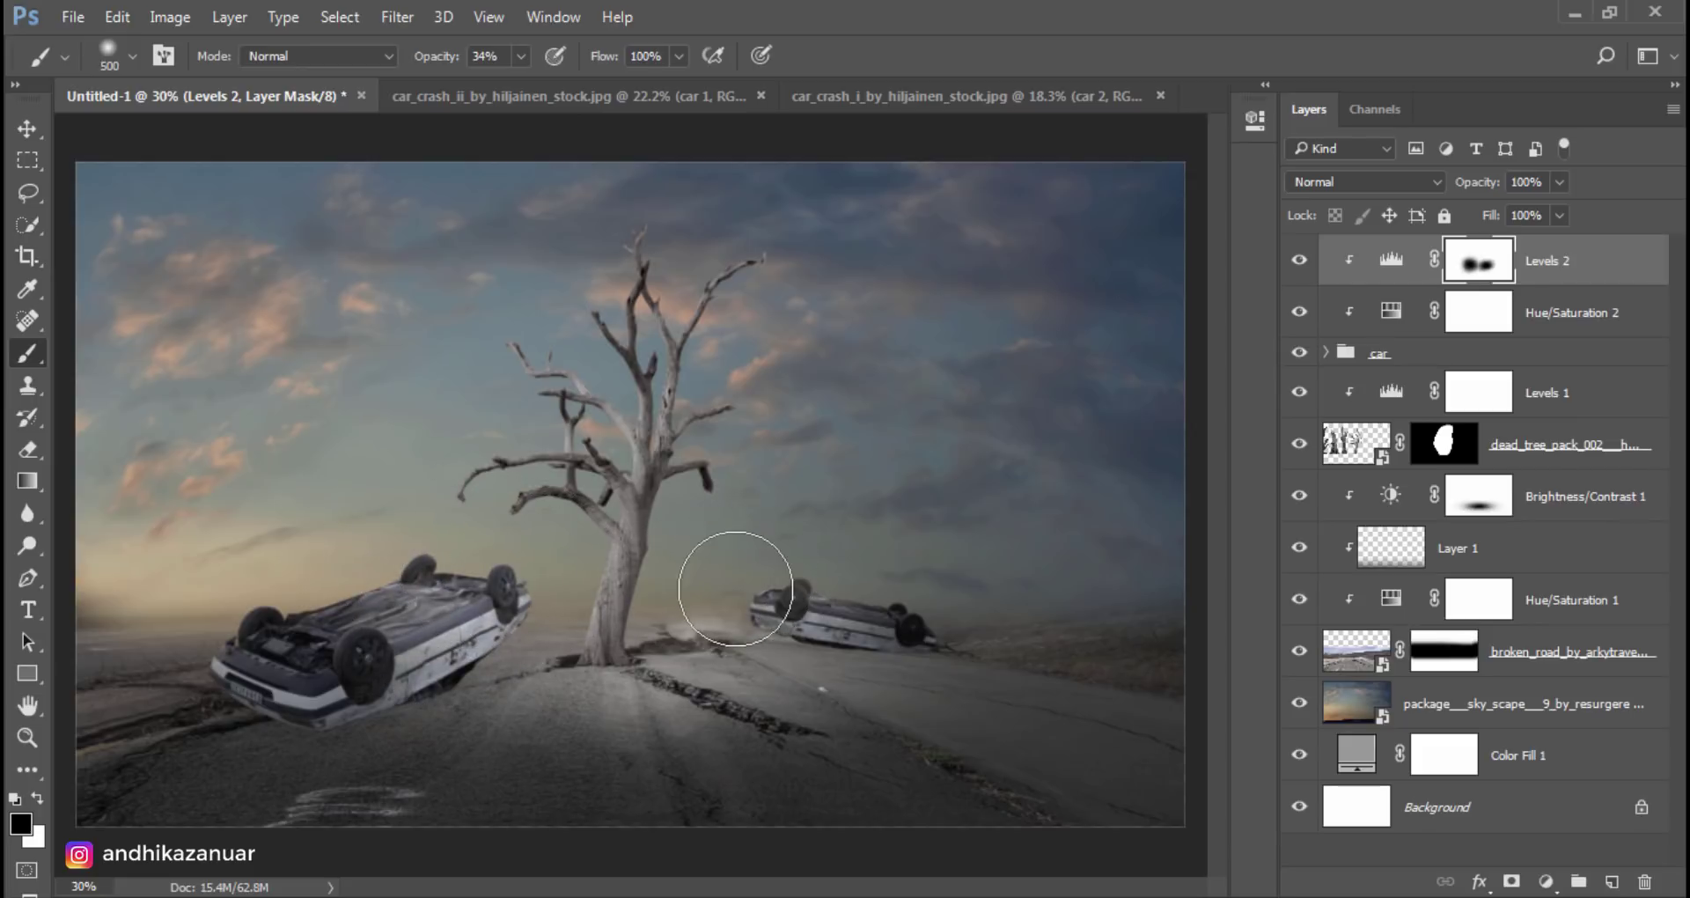
key("bracketleft")
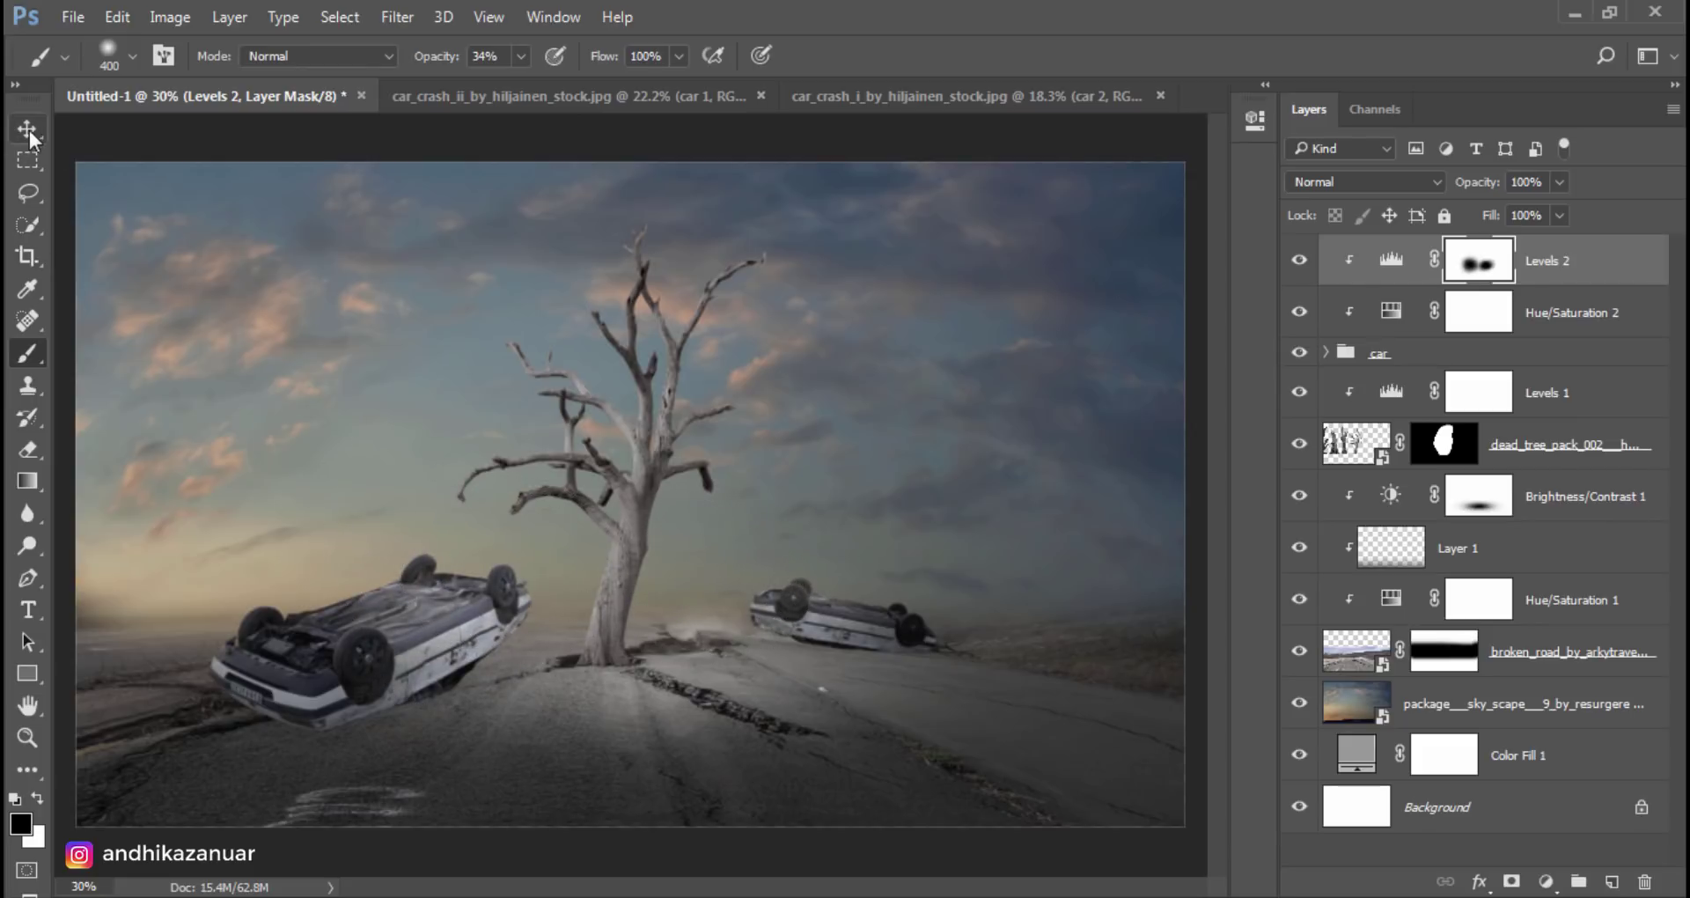
left_click(27, 129)
left_click(1294, 263)
left_click(1294, 263)
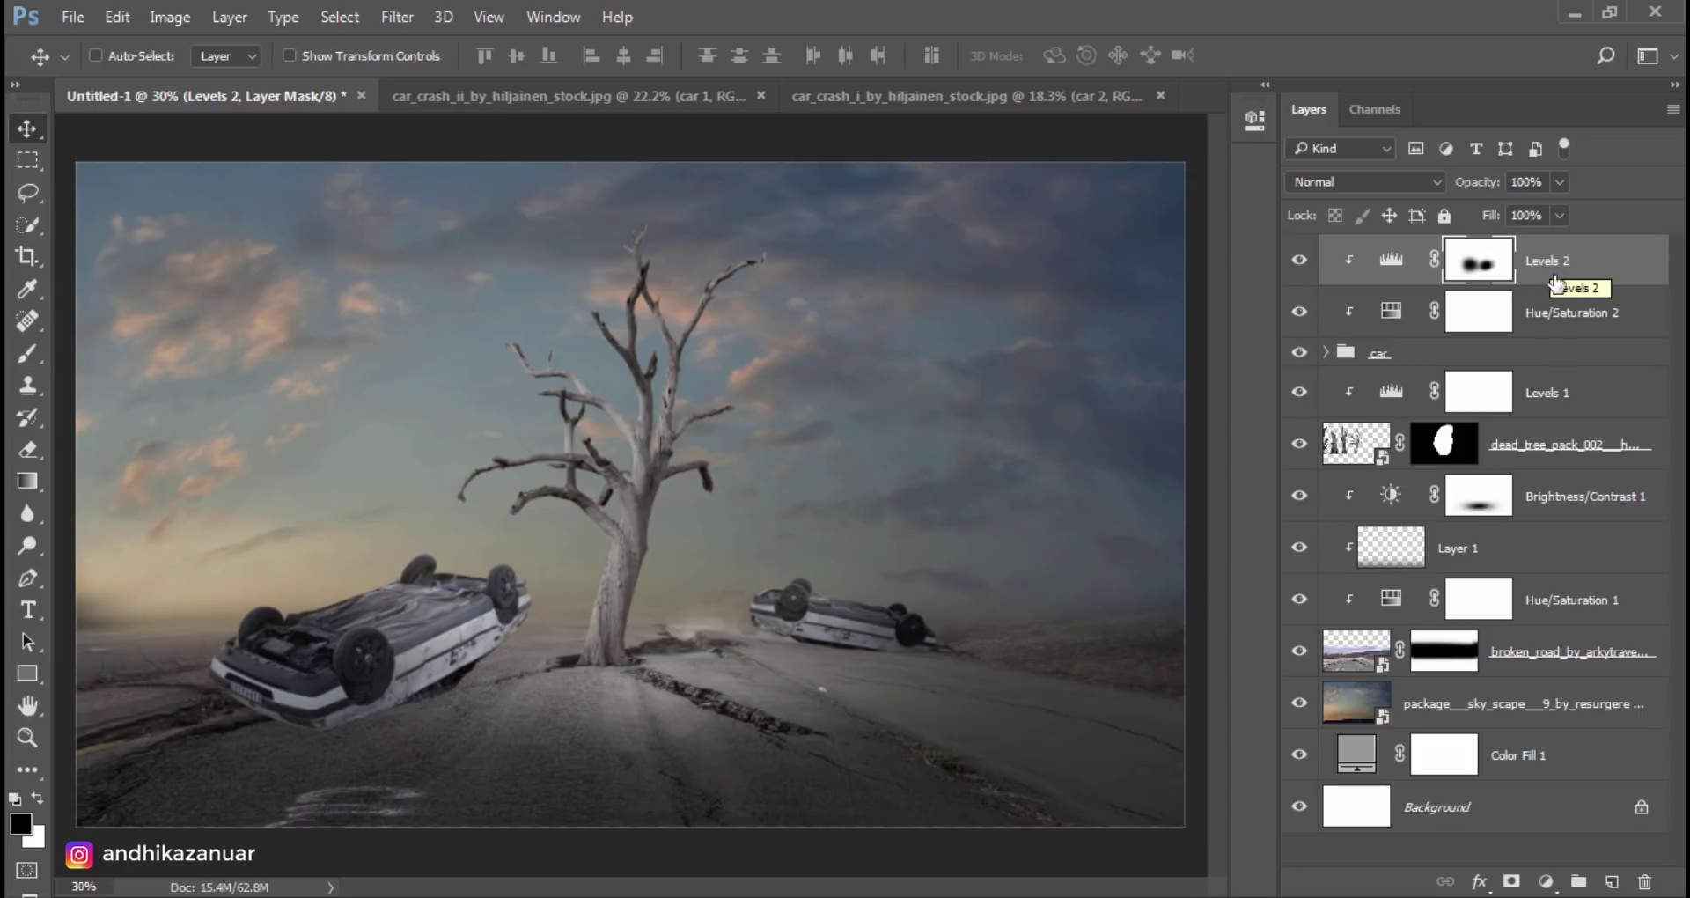
Step: Add a new empty layer on top and name it 'soft brush'
left_click(1611, 881)
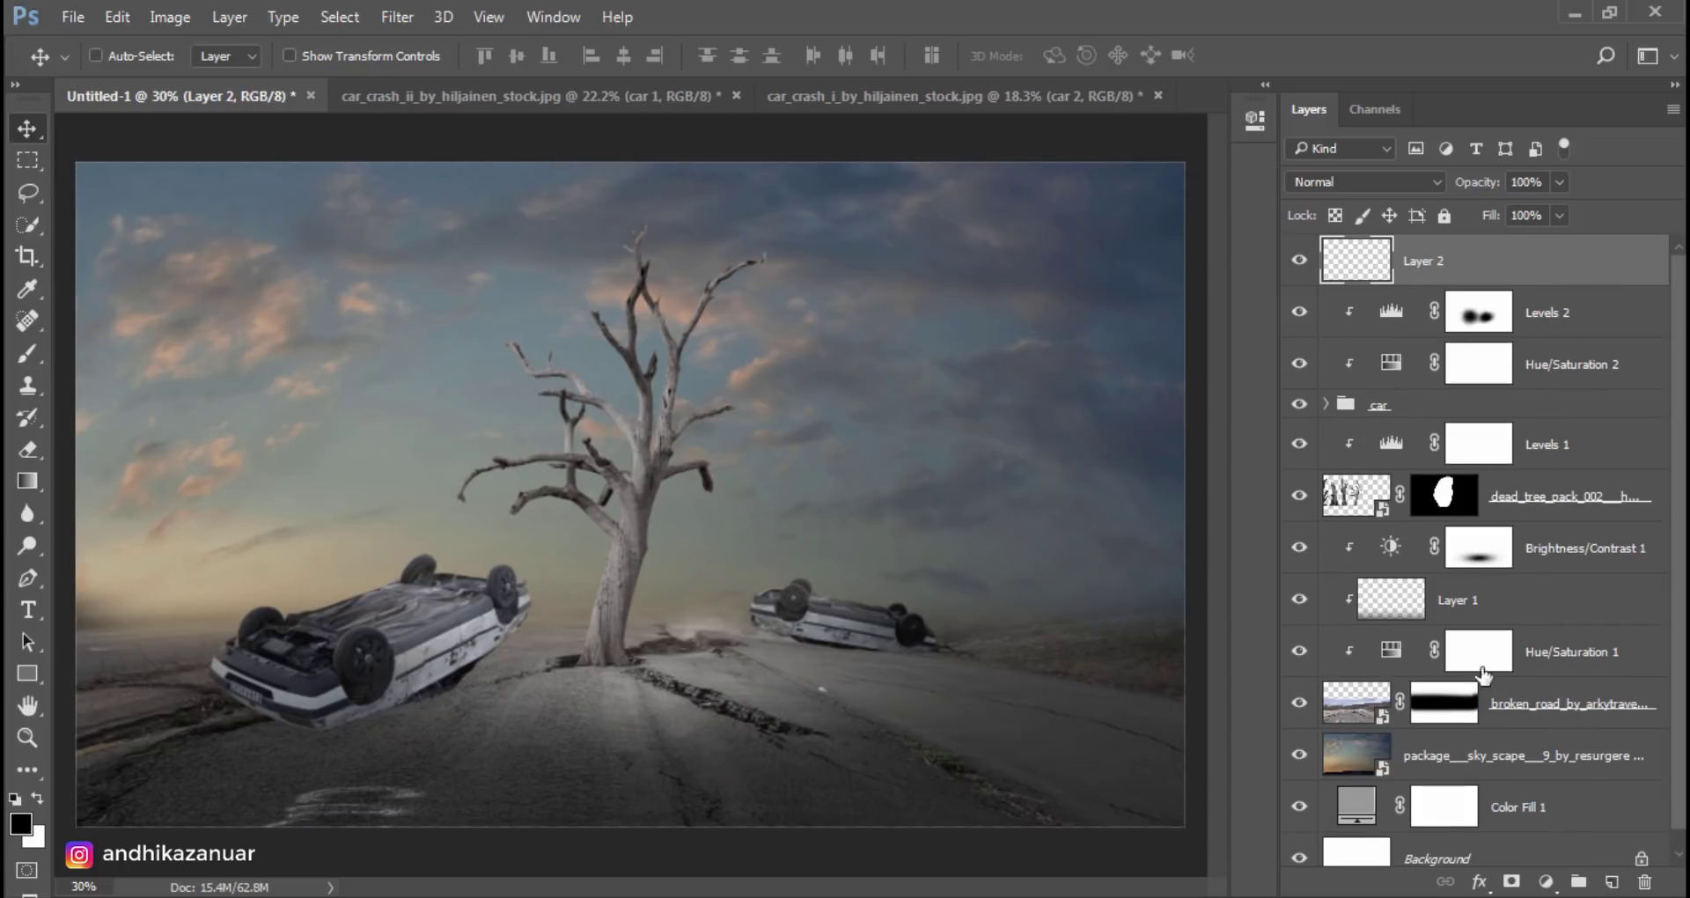
double_click(1428, 263)
type("soft brush")
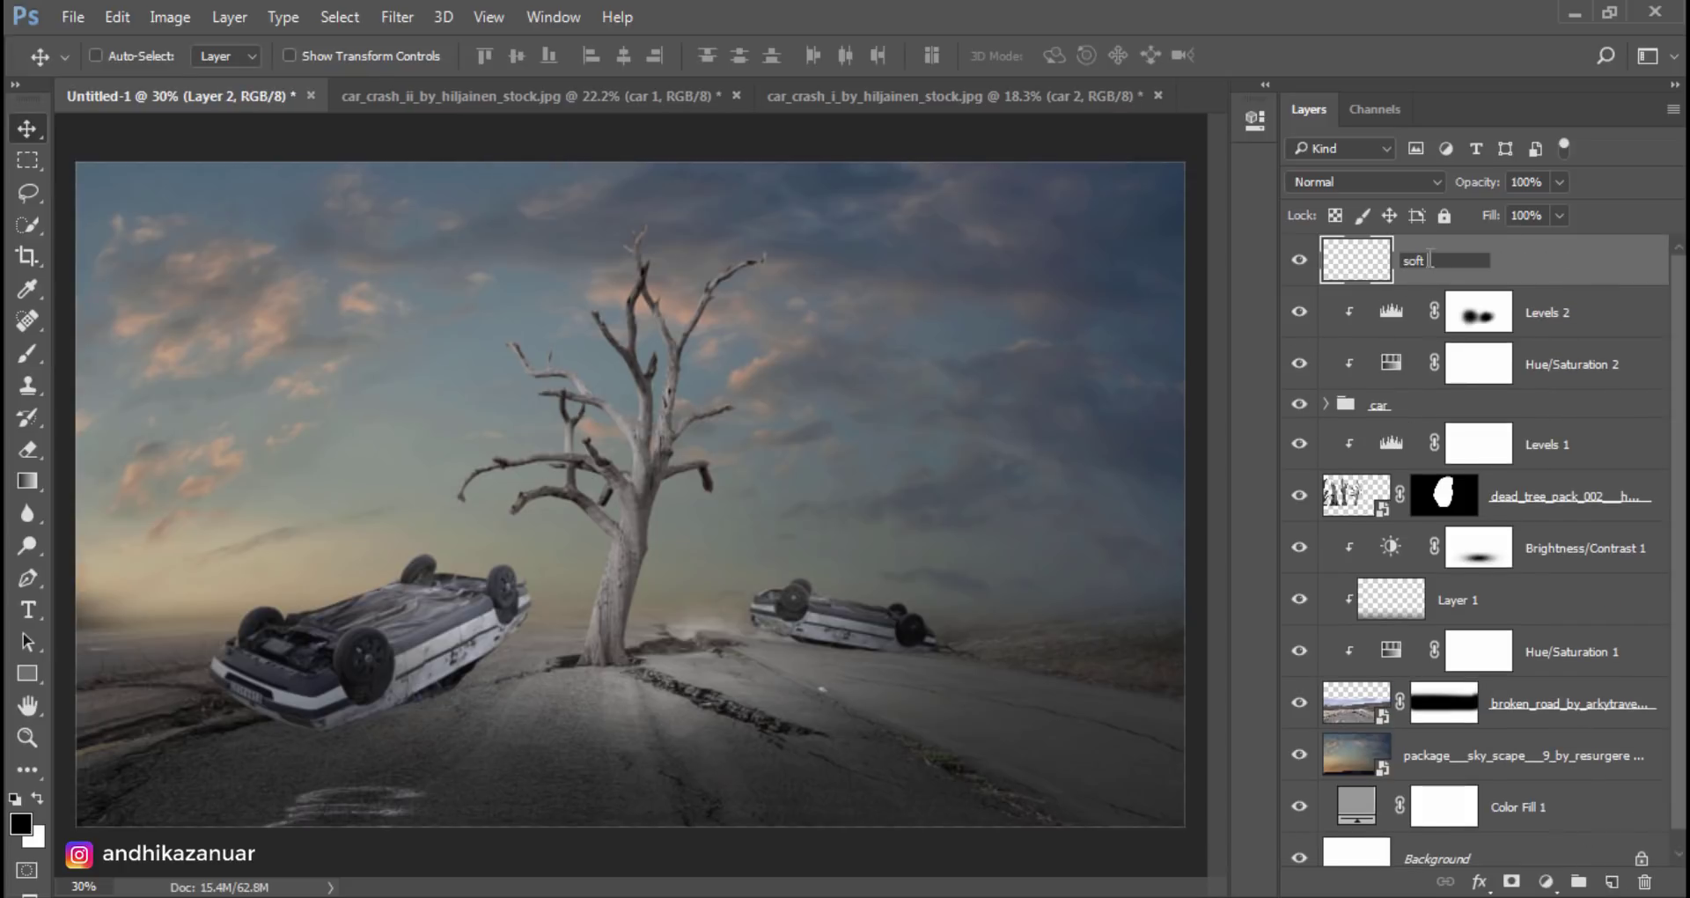
key("Return")
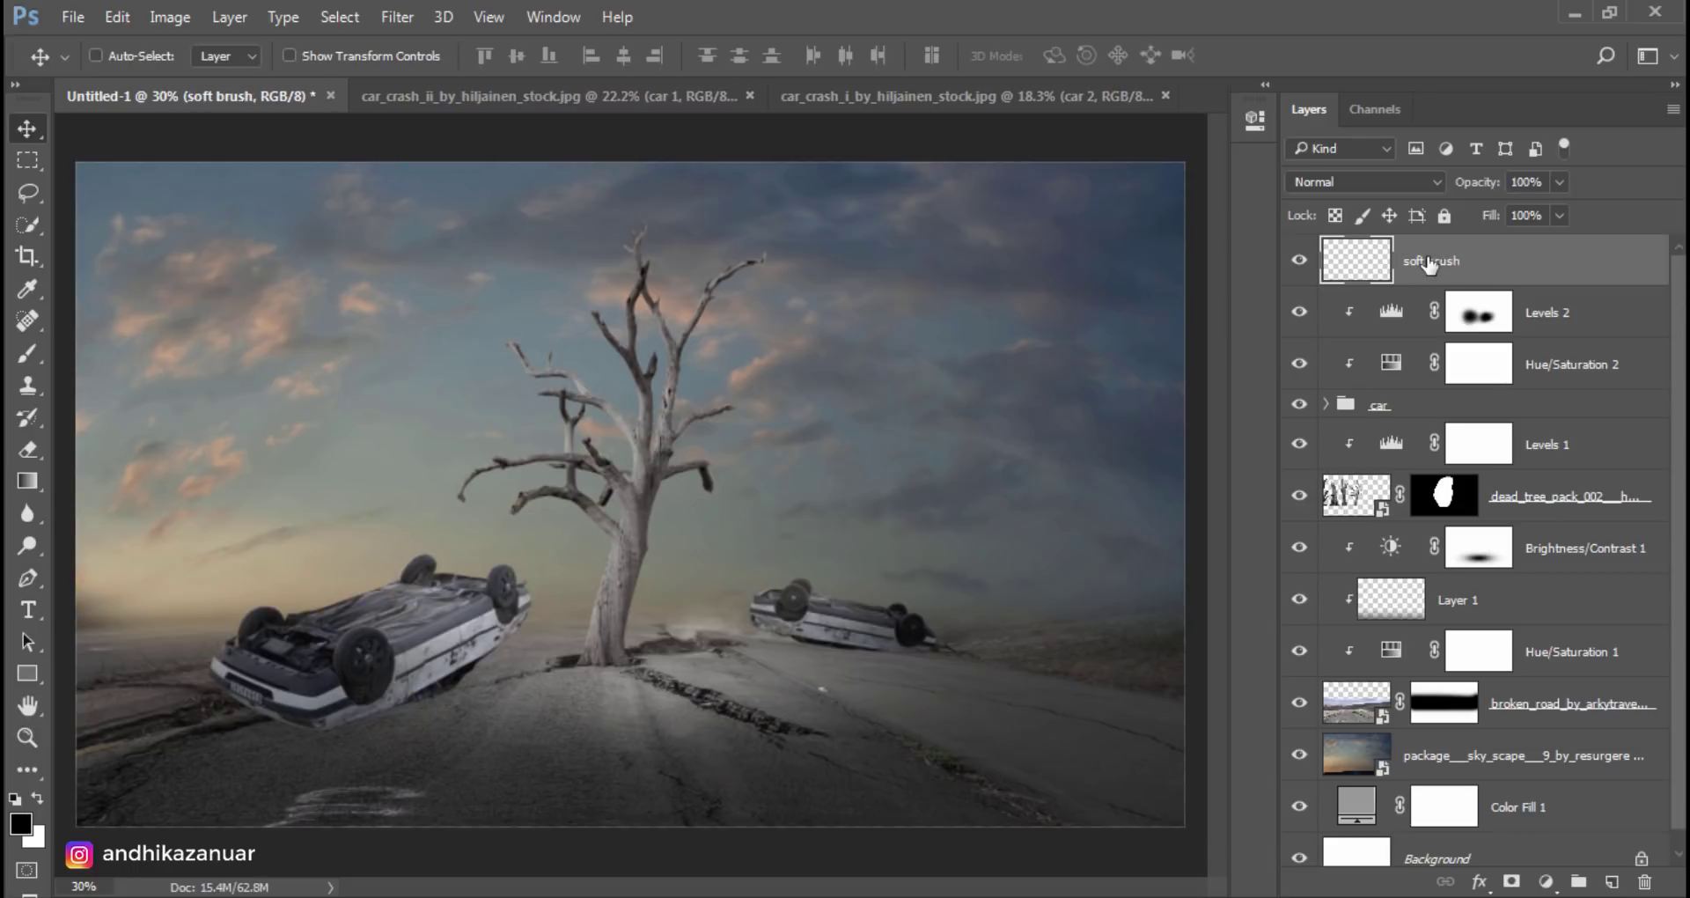
Step: Sample a light tan from the image and paint a 4% brush haze over the left car's roof
left_click(27, 354)
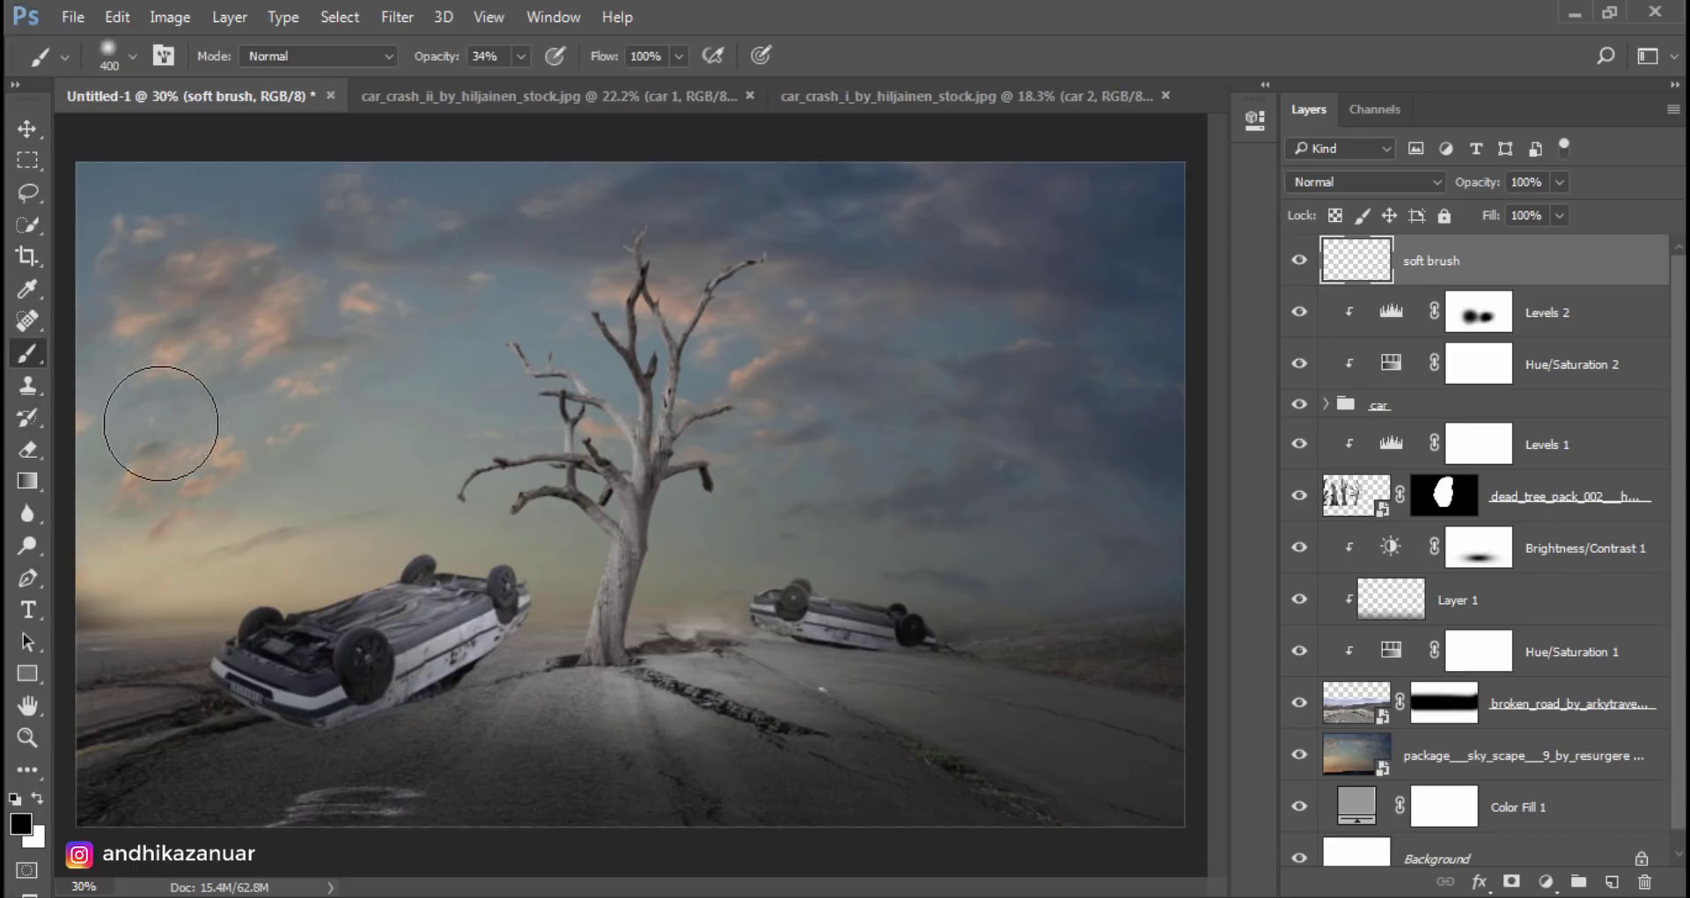
left_click(25, 829)
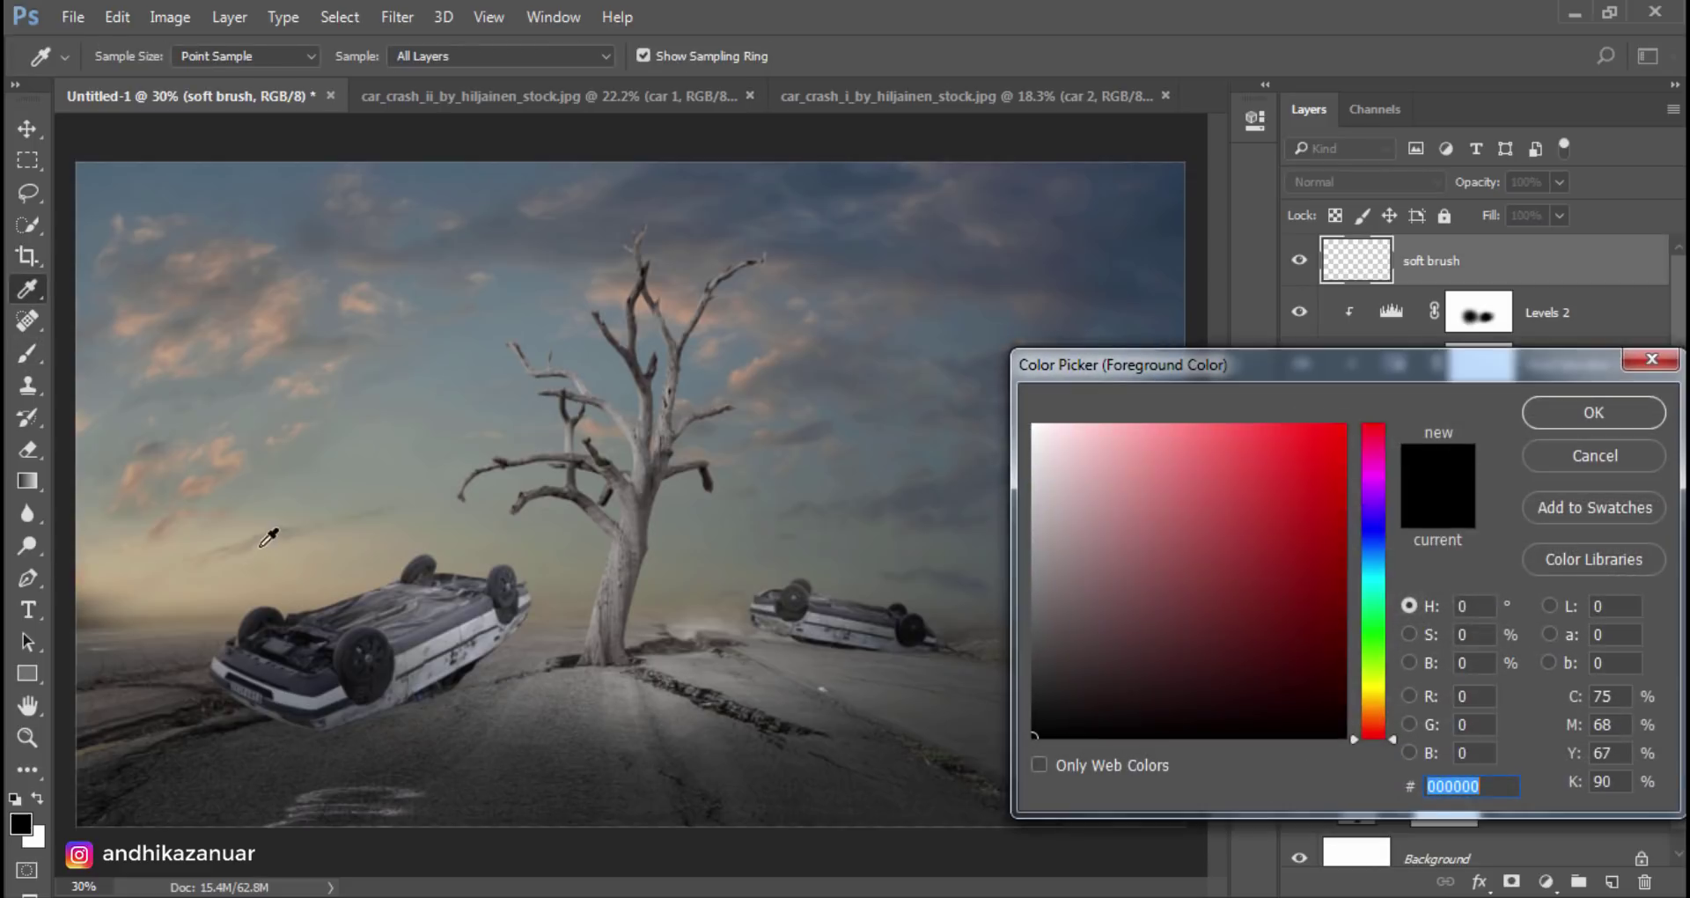
left_click(247, 566)
left_click(269, 564)
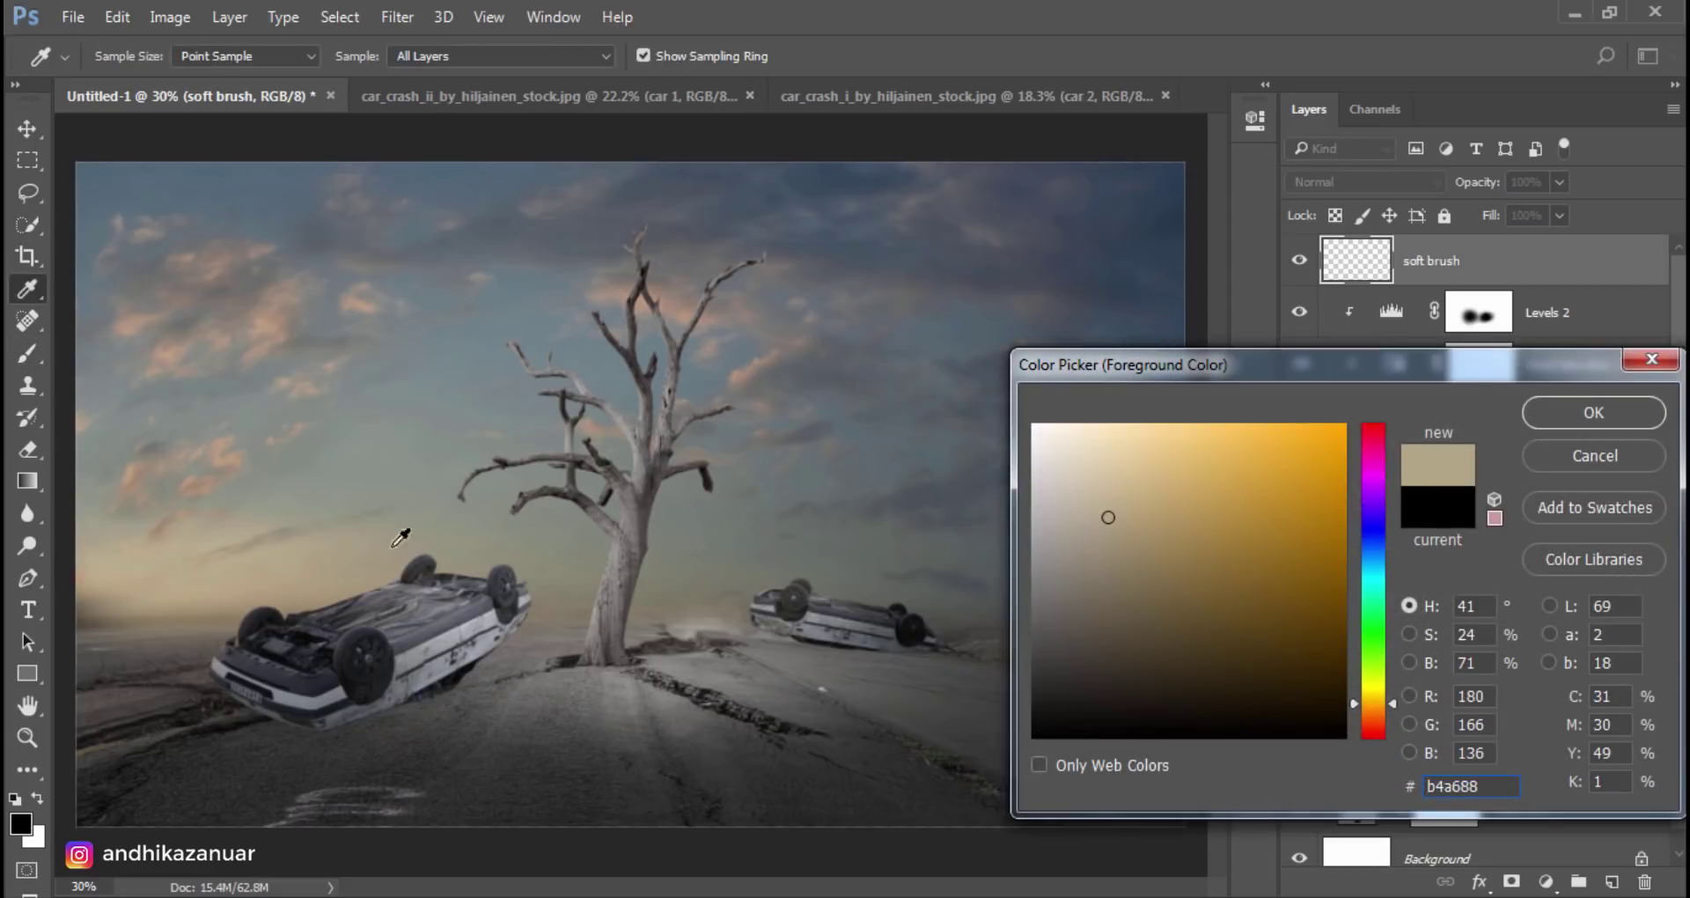
left_click(1558, 412)
key("b")
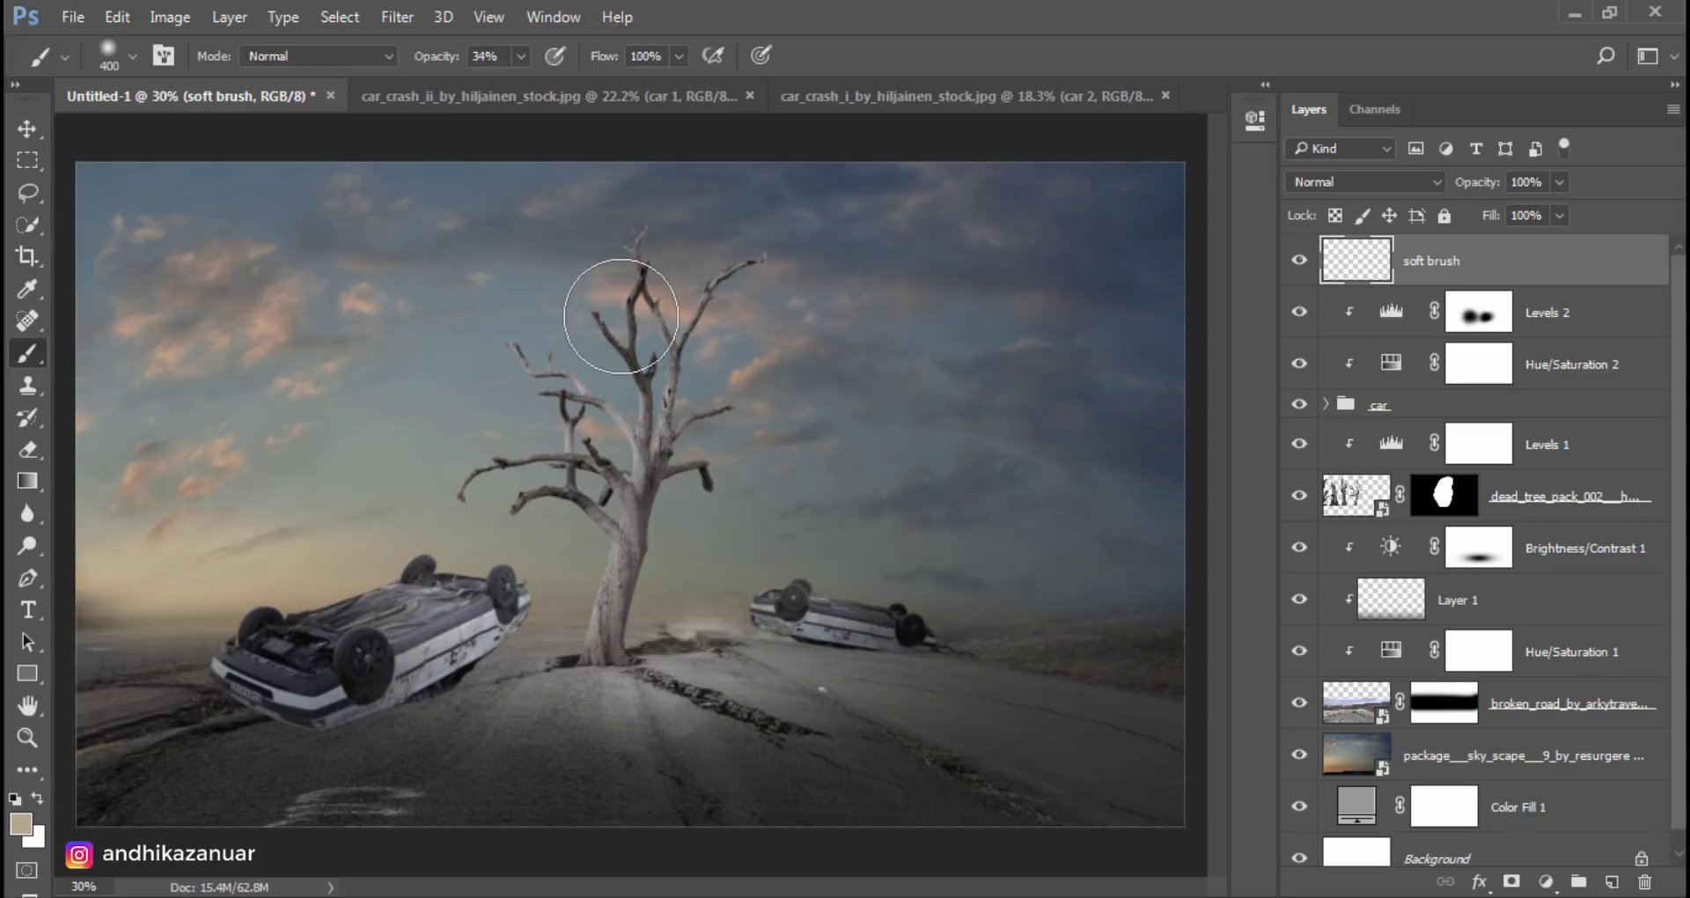
left_click(521, 56)
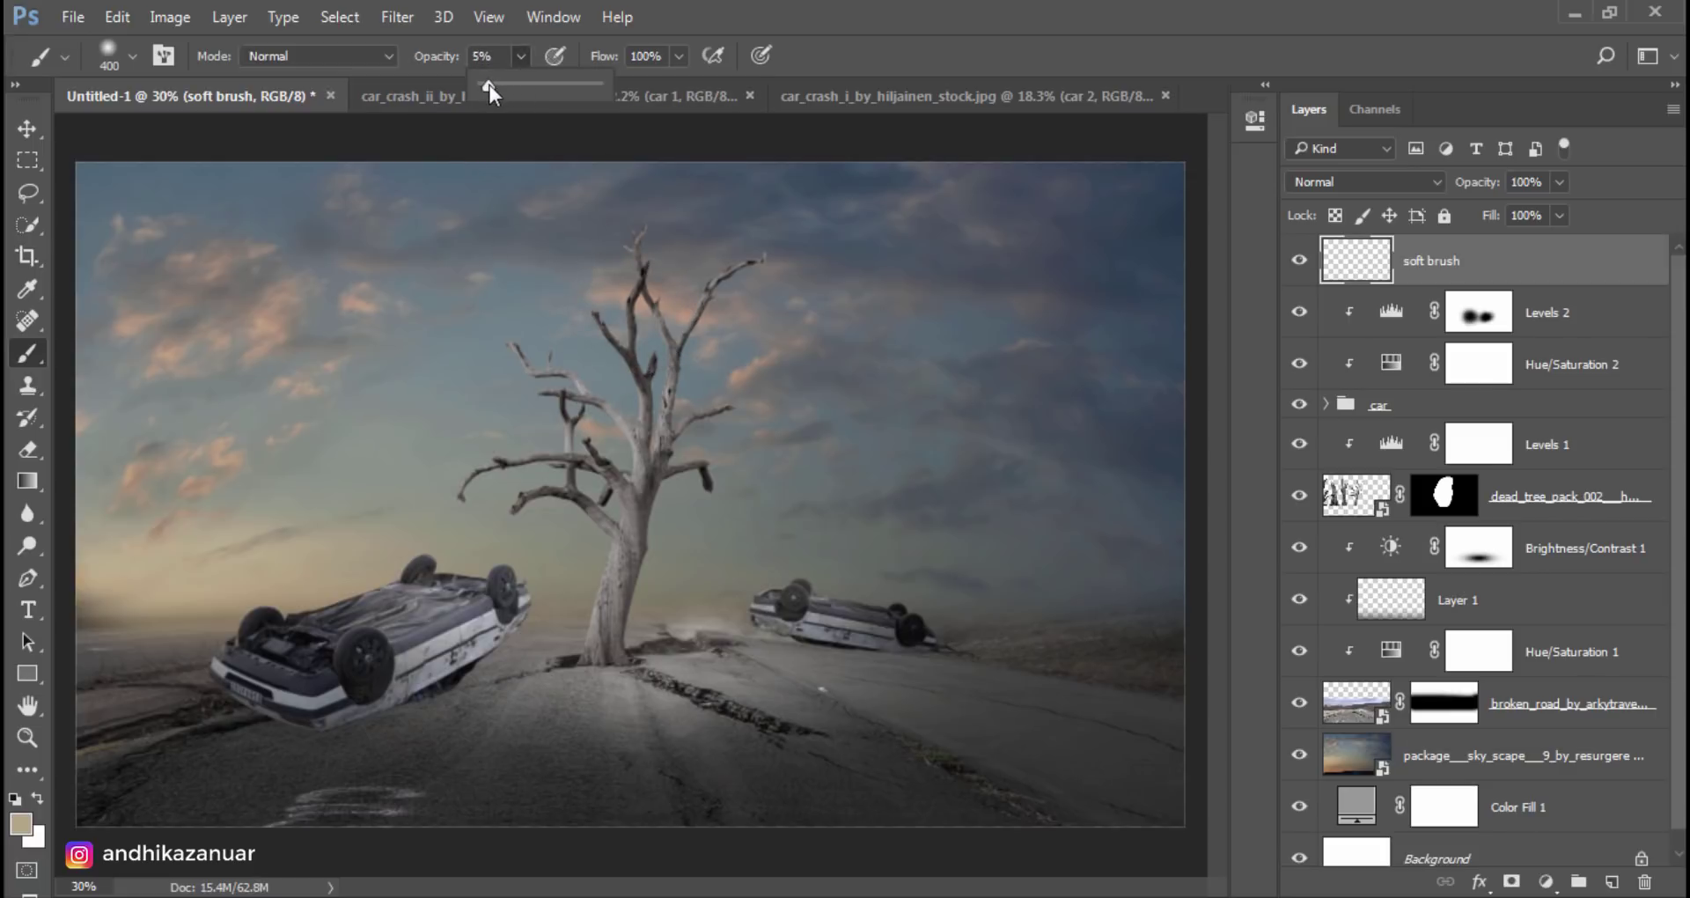
left_click(337, 551)
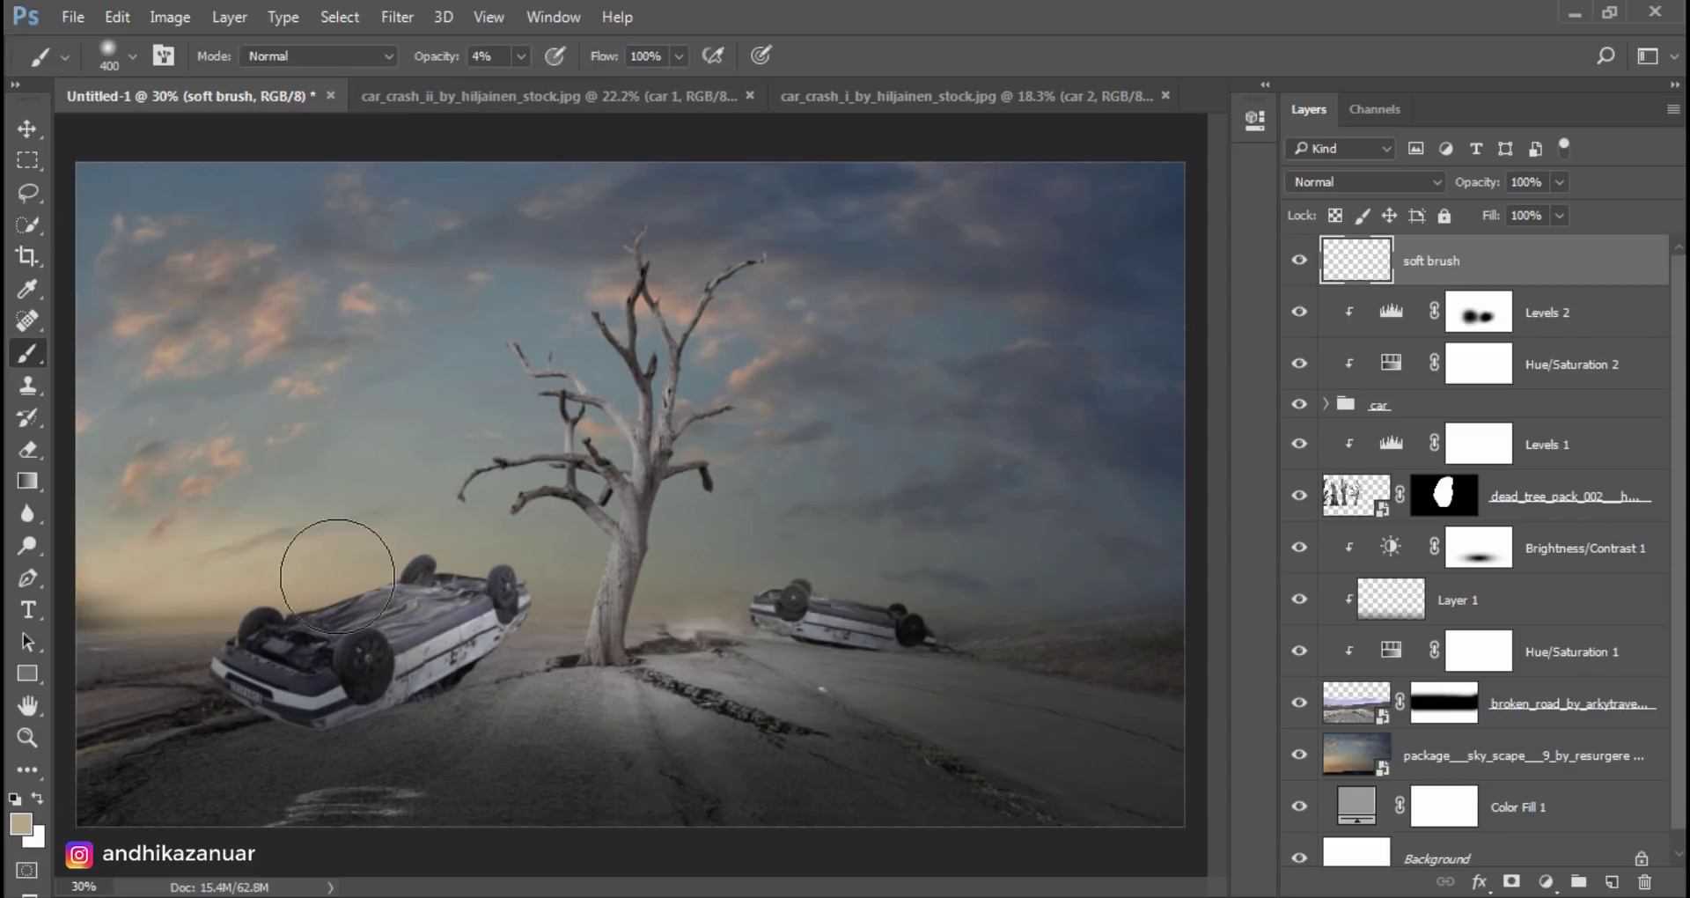
left_click_drag(395, 574, 392, 596)
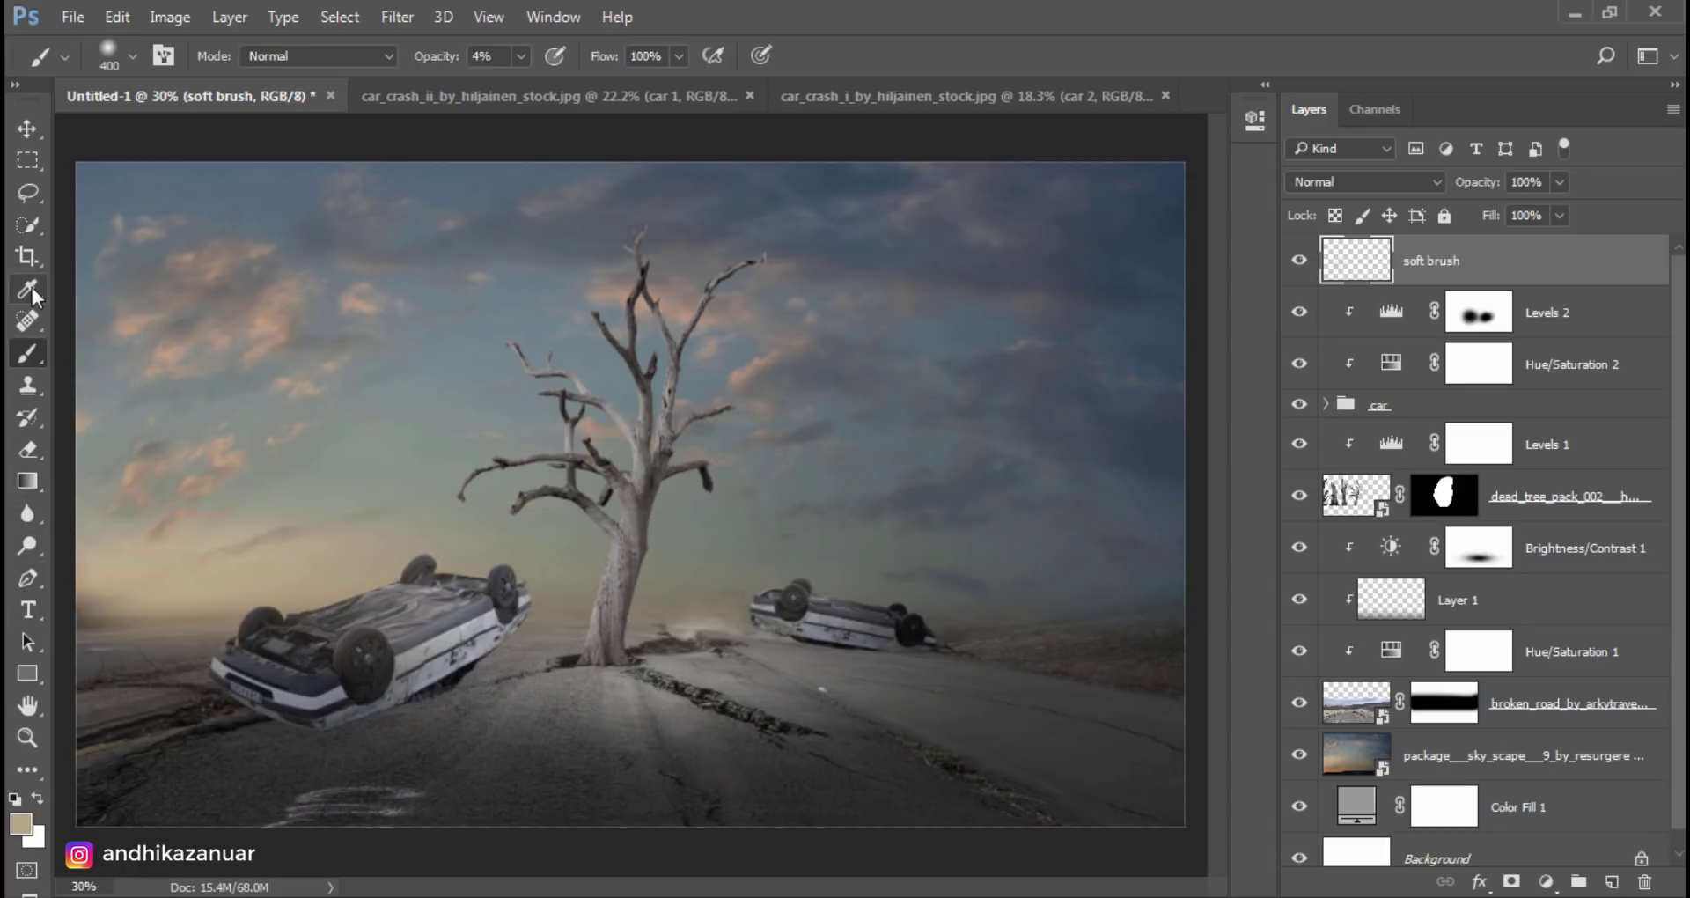
Step: Sample a blue-grey sky tone and faintly paint it over the left branches and the right car
left_click_drag(32, 287, 65, 288)
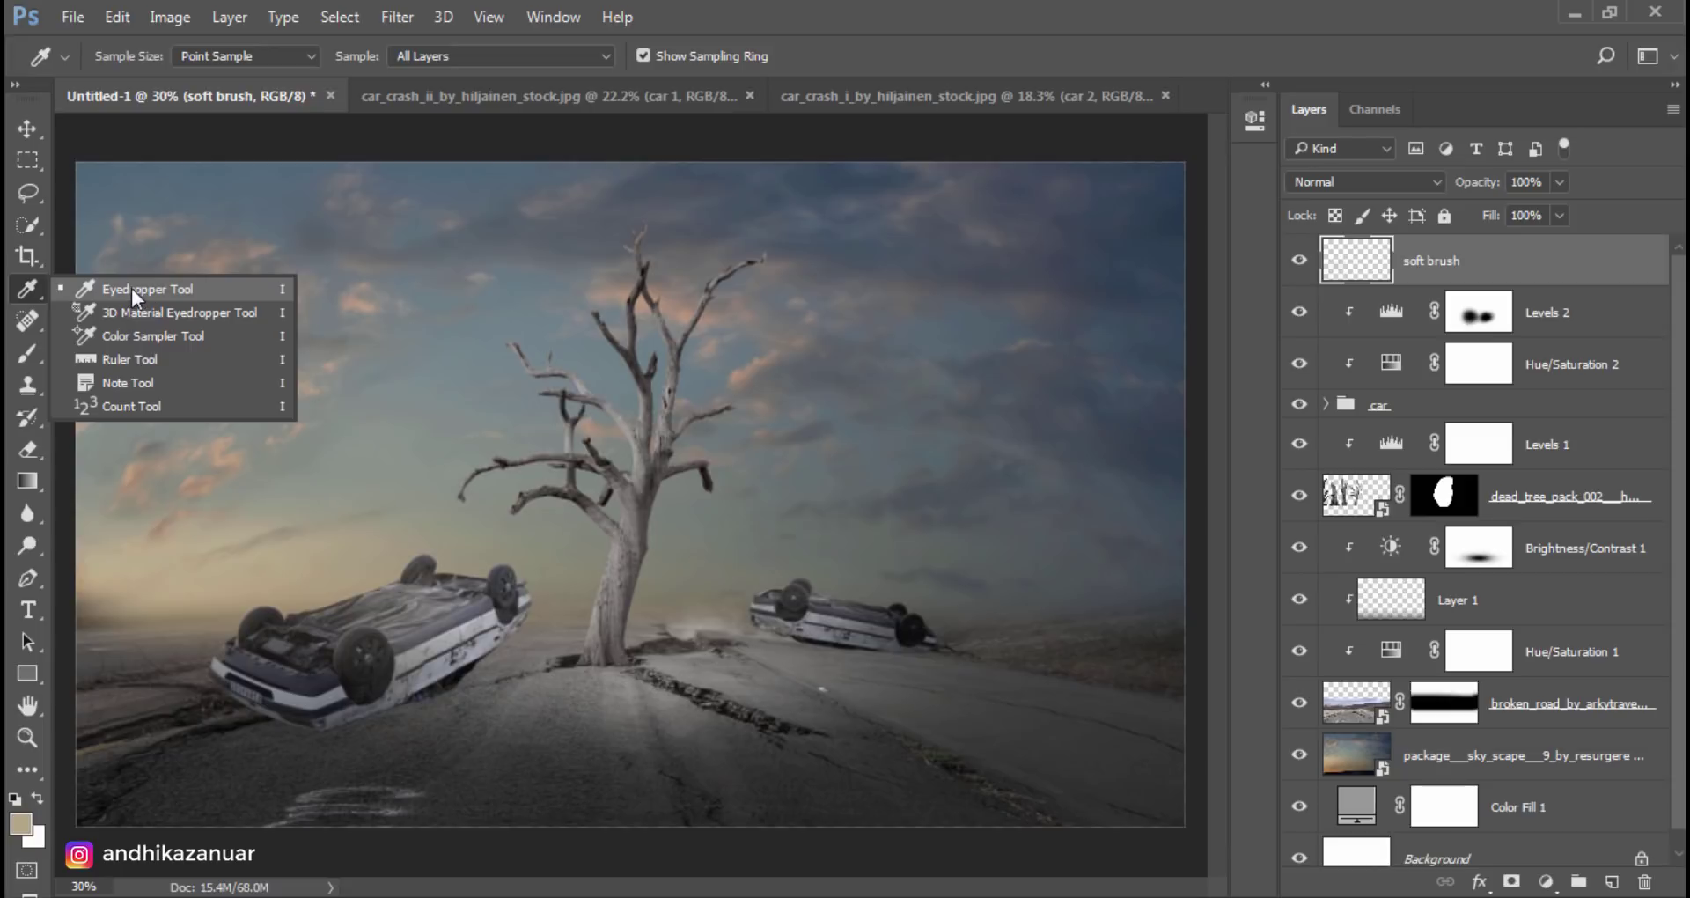
left_click(135, 288)
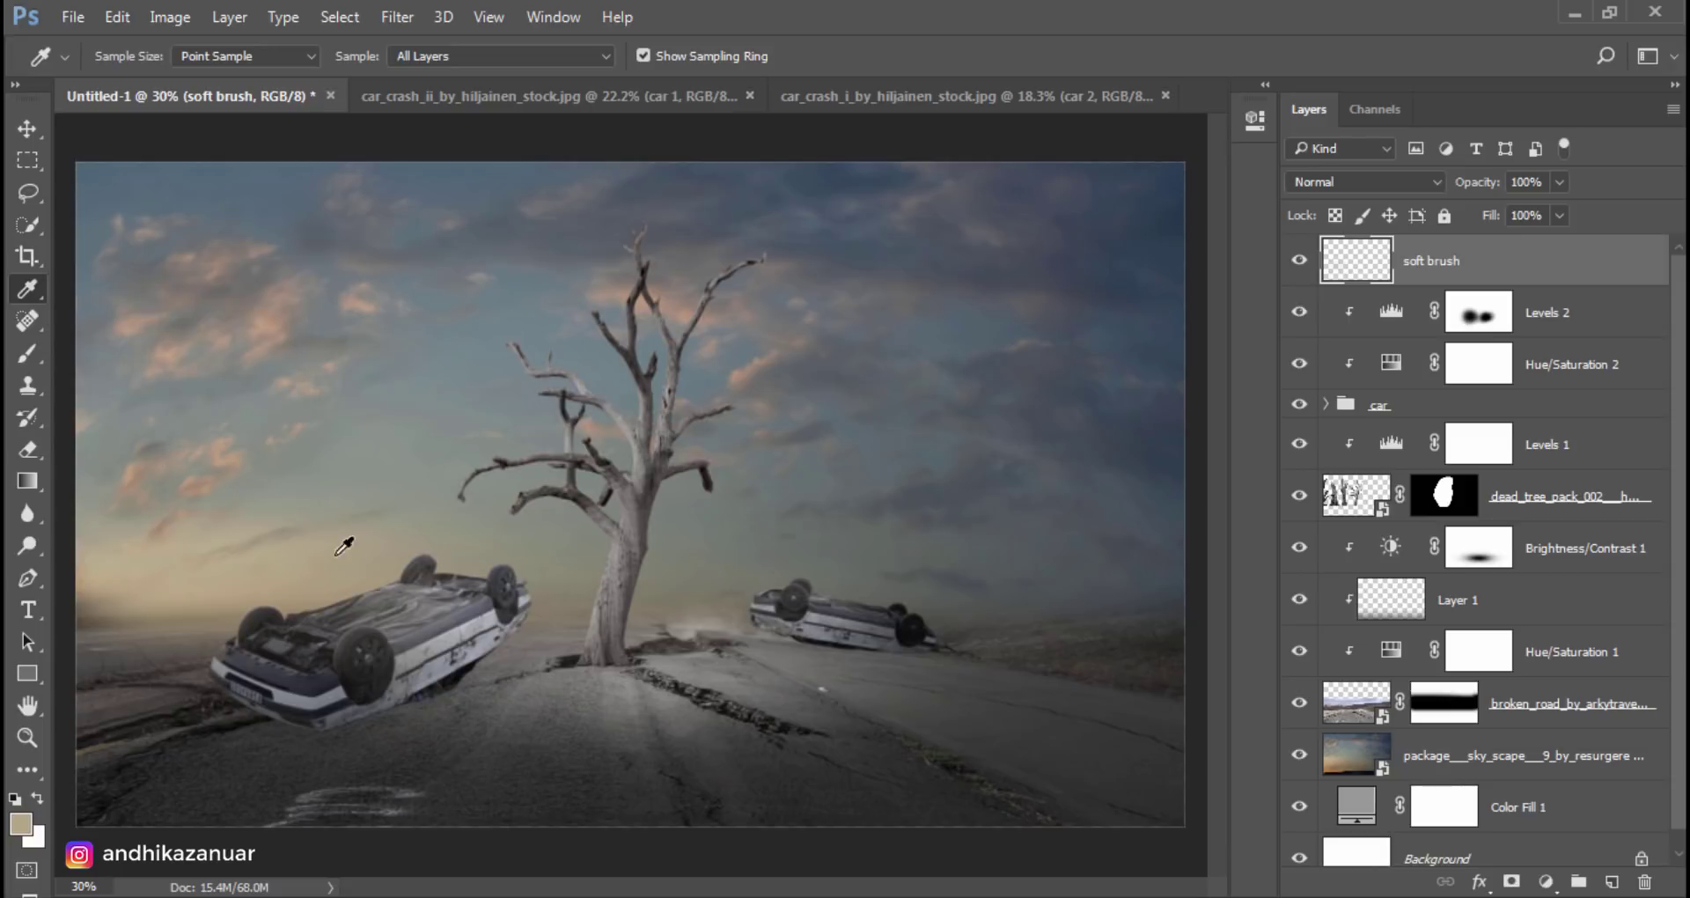
left_click(568, 321)
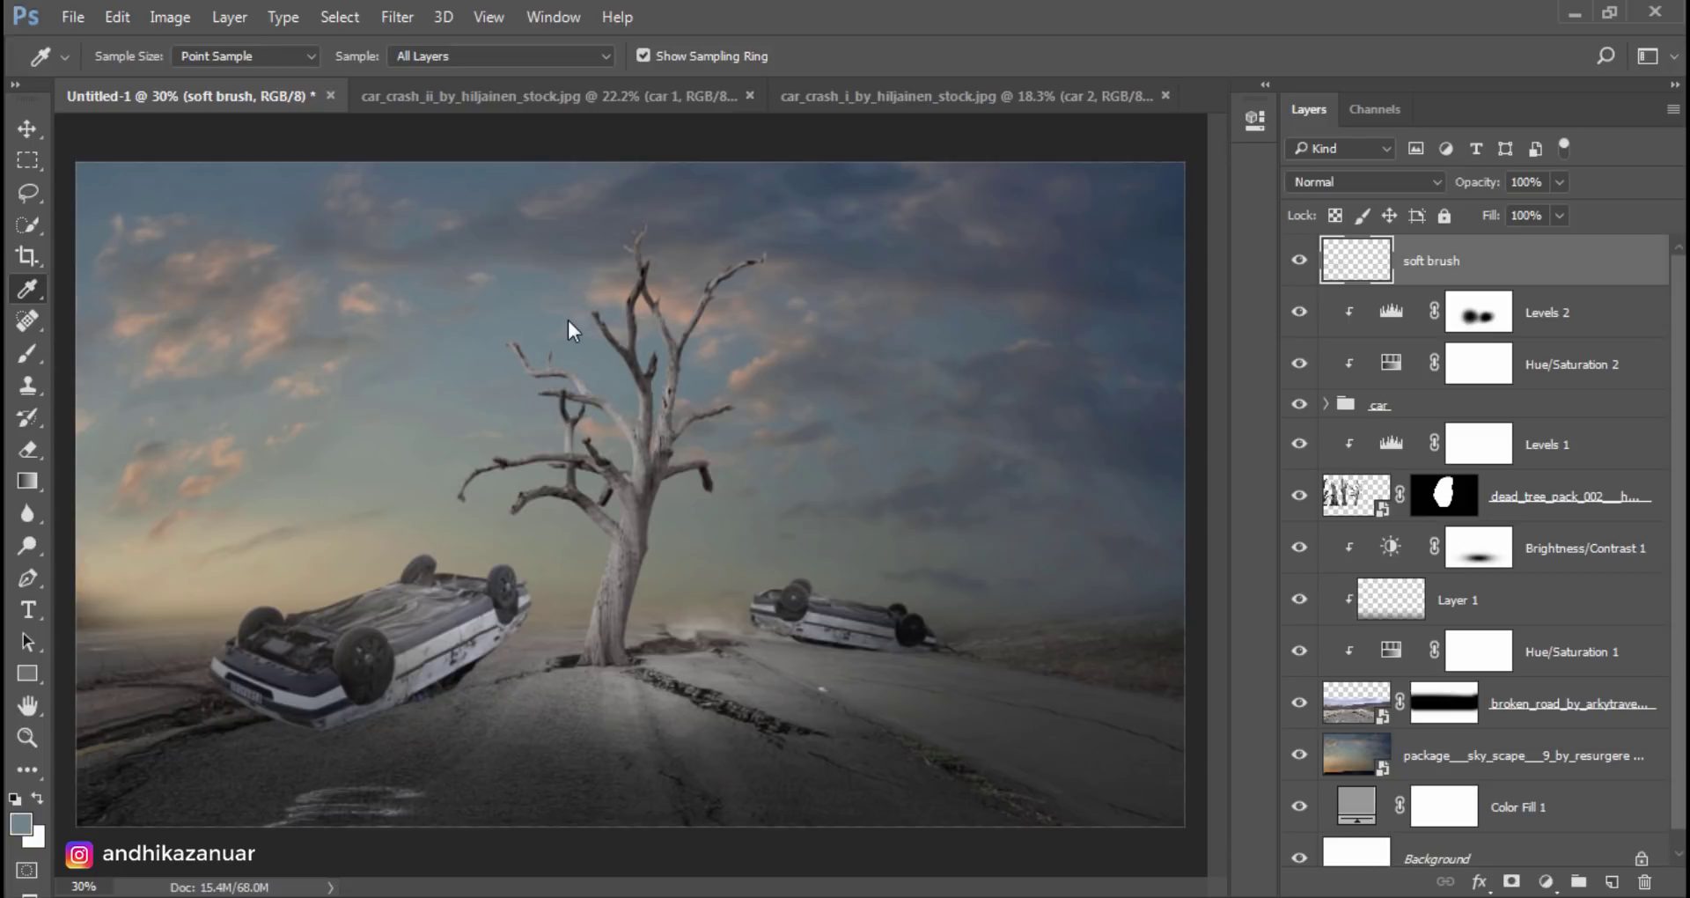
left_click(27, 353)
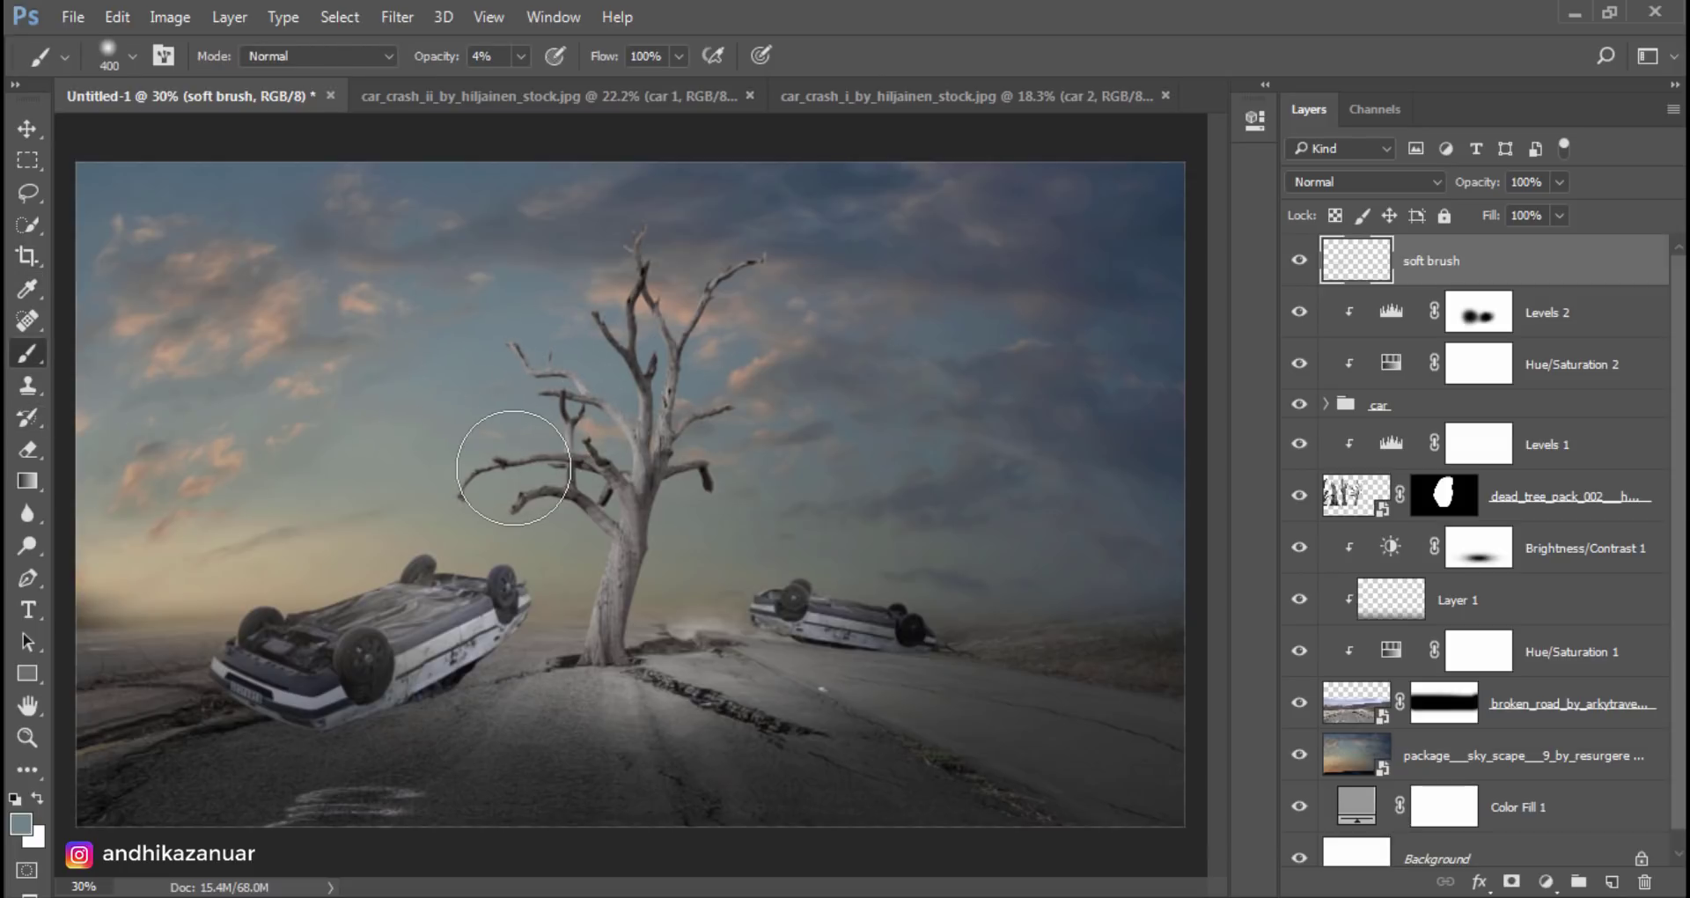
left_click_drag(501, 436, 581, 506)
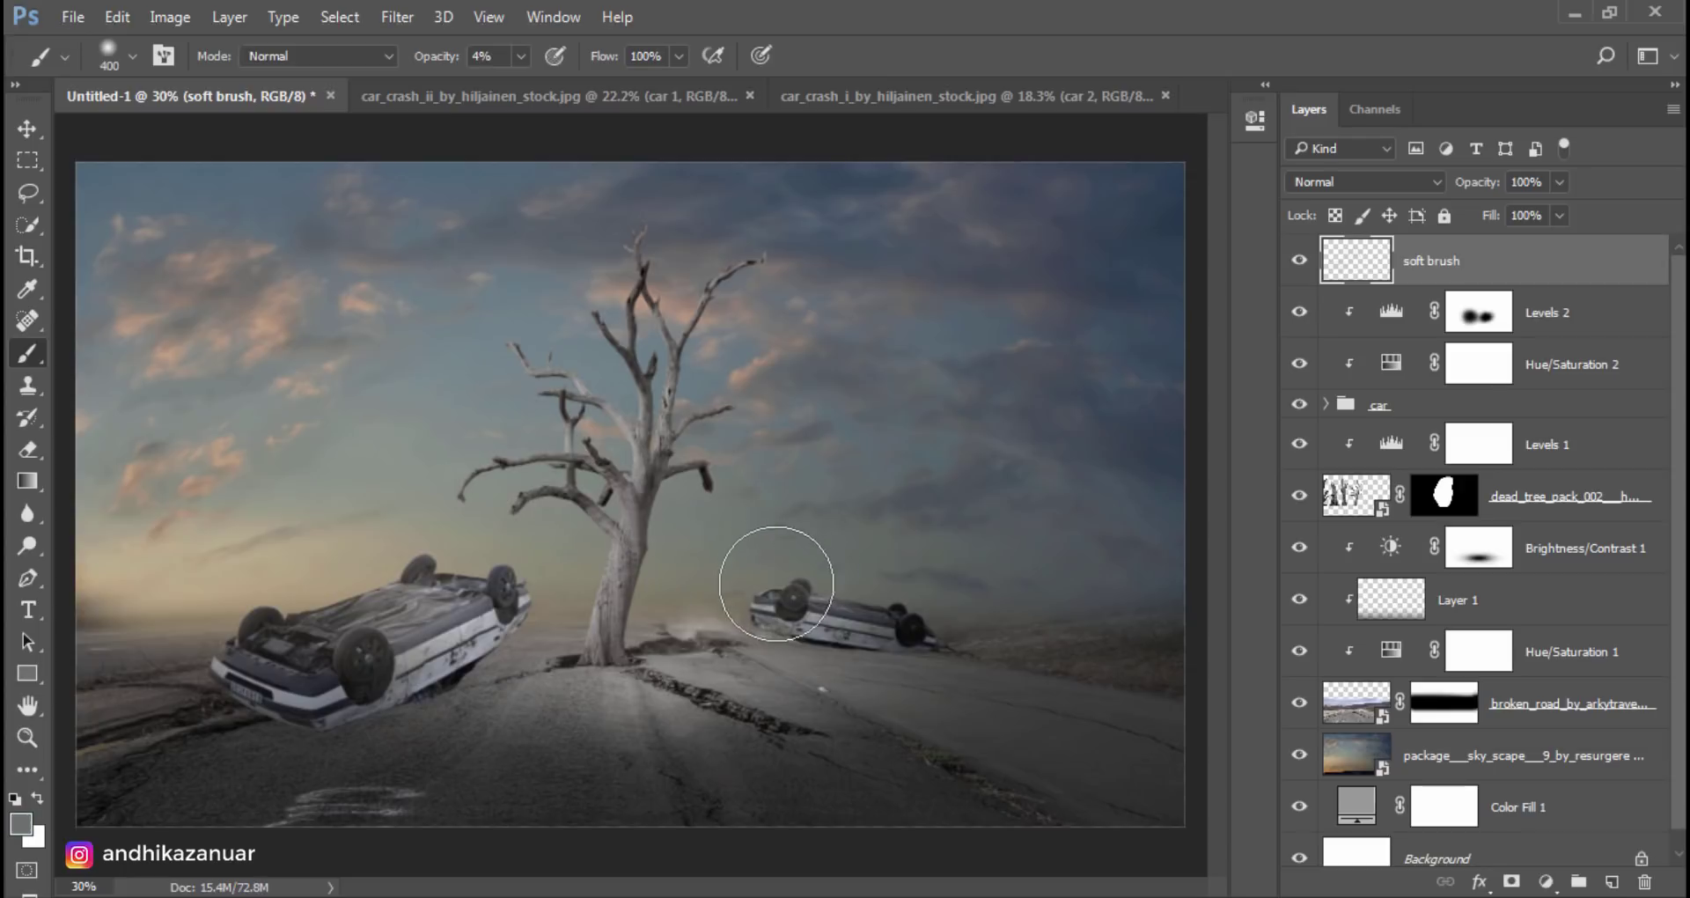
left_click_drag(775, 583, 861, 583)
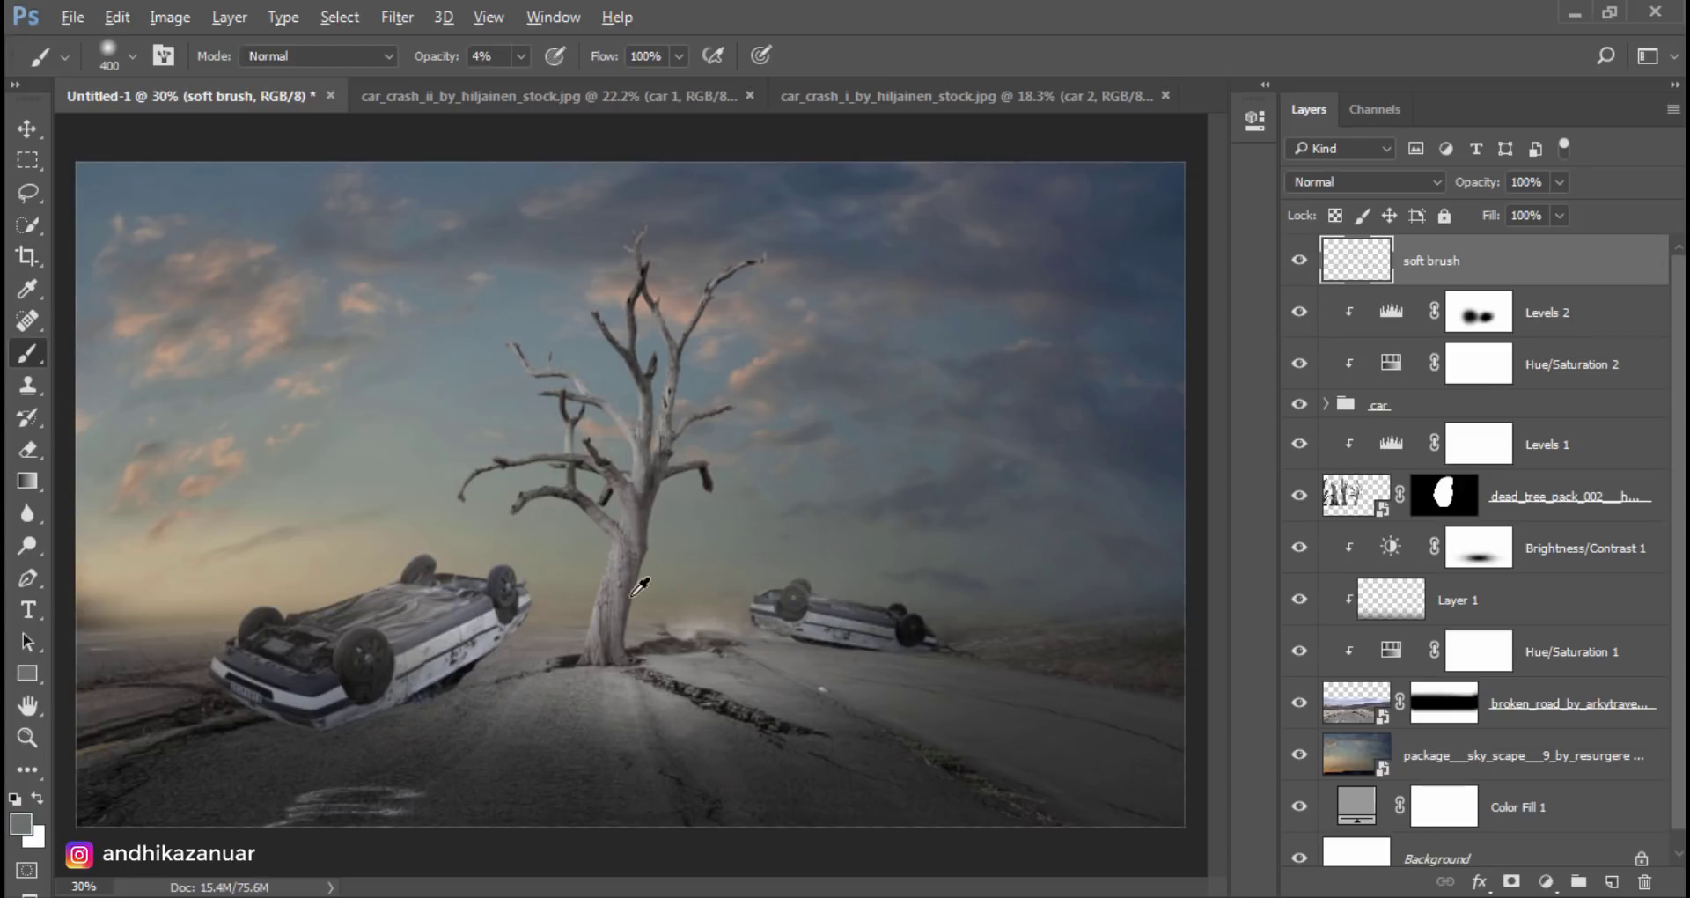
Step: Sample khaki tones near the trunk and paint soft haze along the left edge with a 367 px brush
left_click(574, 568, "alt")
left_click(603, 656, "alt")
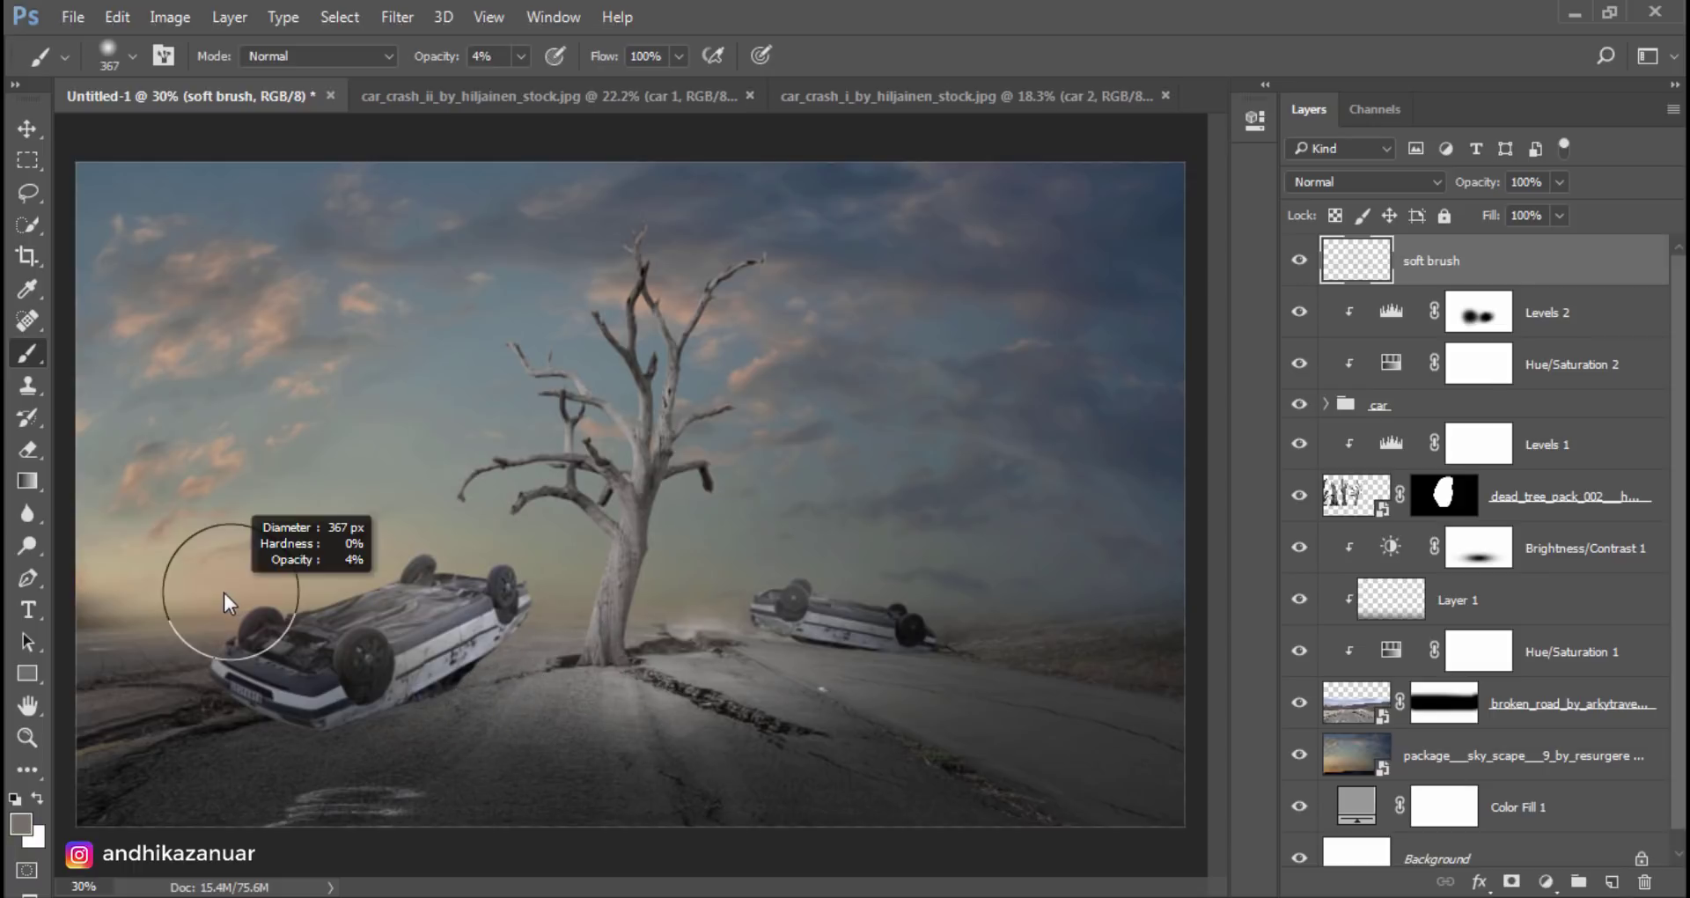
left_click(150, 588, "alt")
mouse_move(154, 607)
left_mouse_down()
mouse_move(116, 616)
mouse_move(109, 645)
mouse_move(225, 616)
mouse_move(53, 608)
mouse_move(375, 584)
left_mouse_up()
left_click(150, 572, "alt")
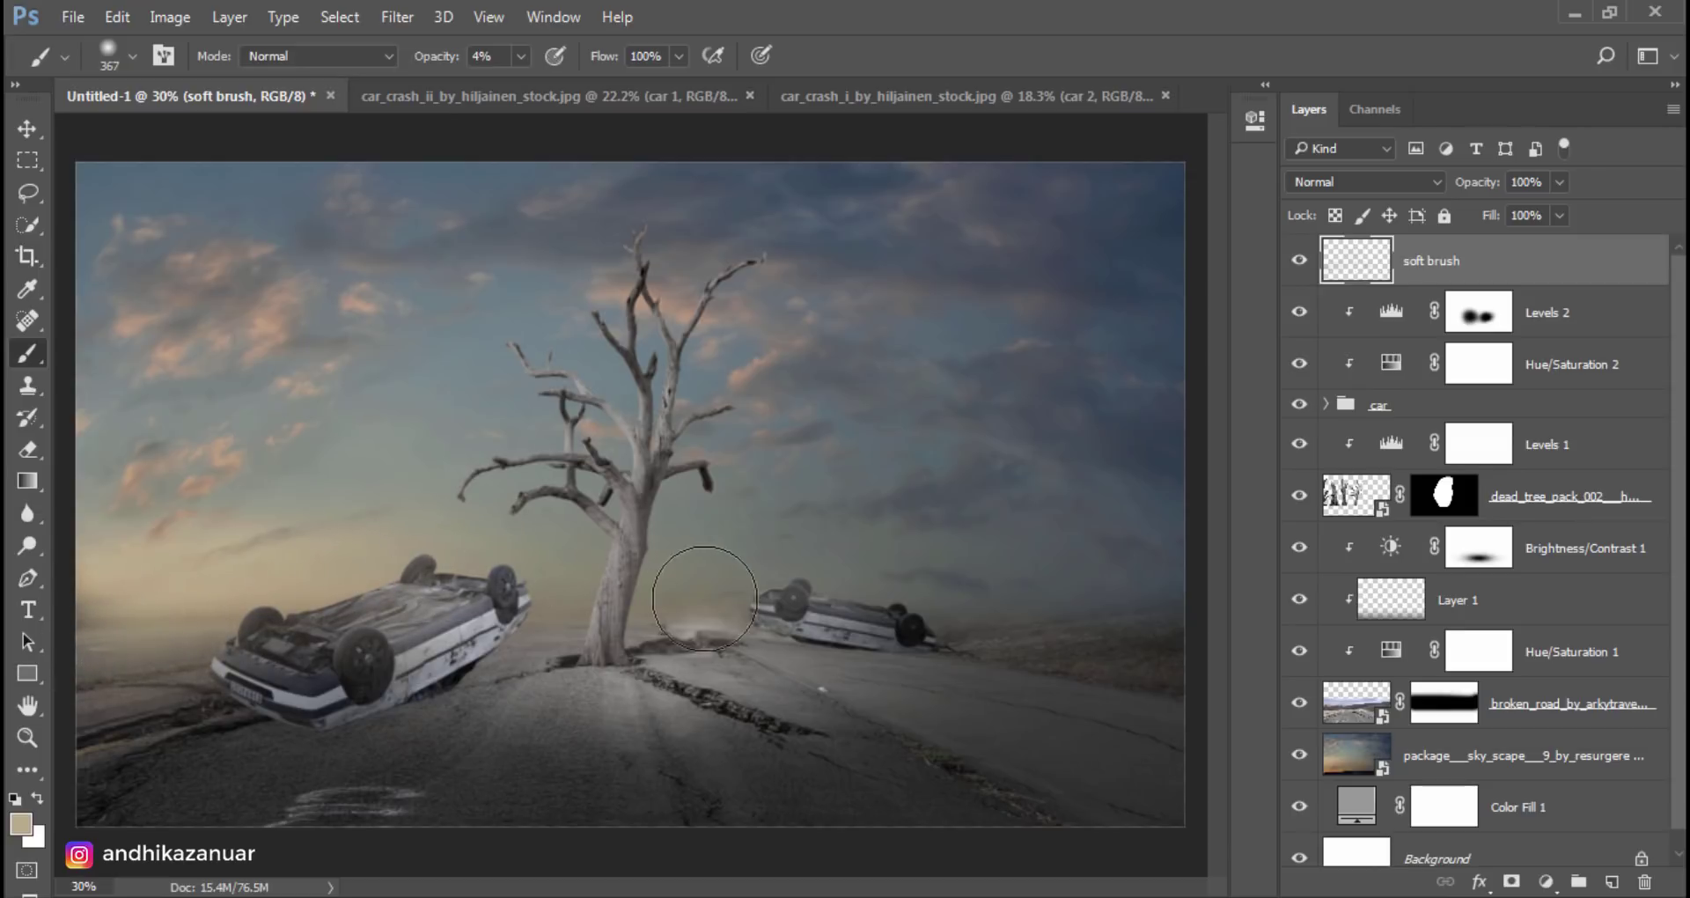
Step: Sample sky greys, paint over the tree's left branches, and toggle the soft brush layer to compare
left_click(433, 497, "alt")
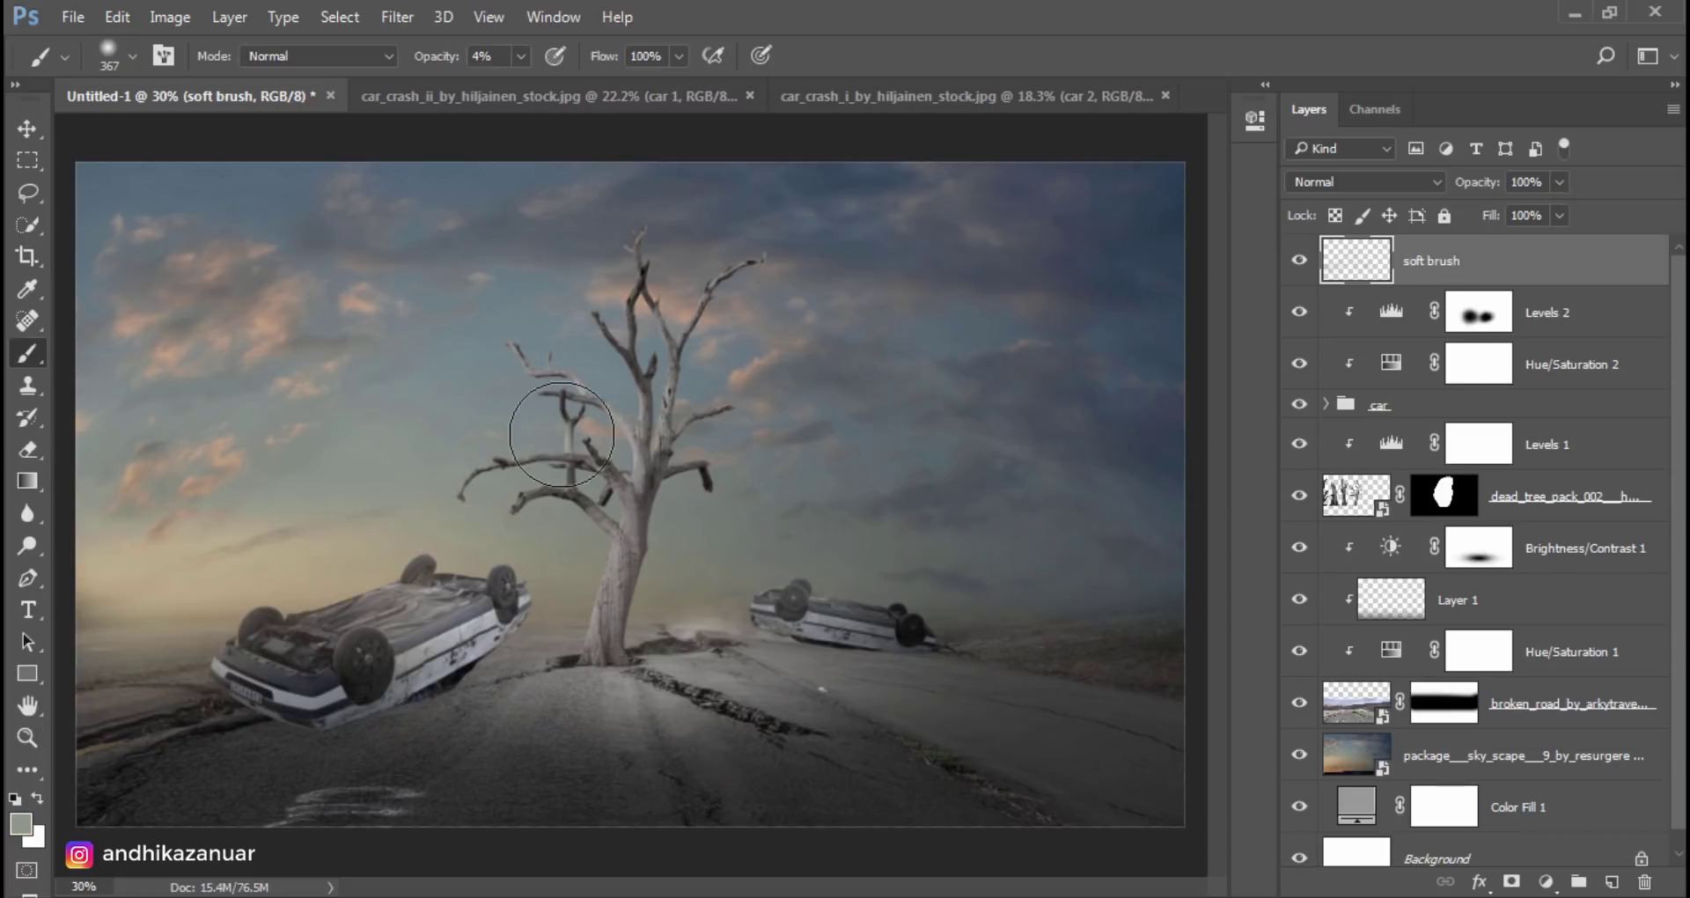
left_click(581, 303, "alt")
left_click(740, 339, "alt")
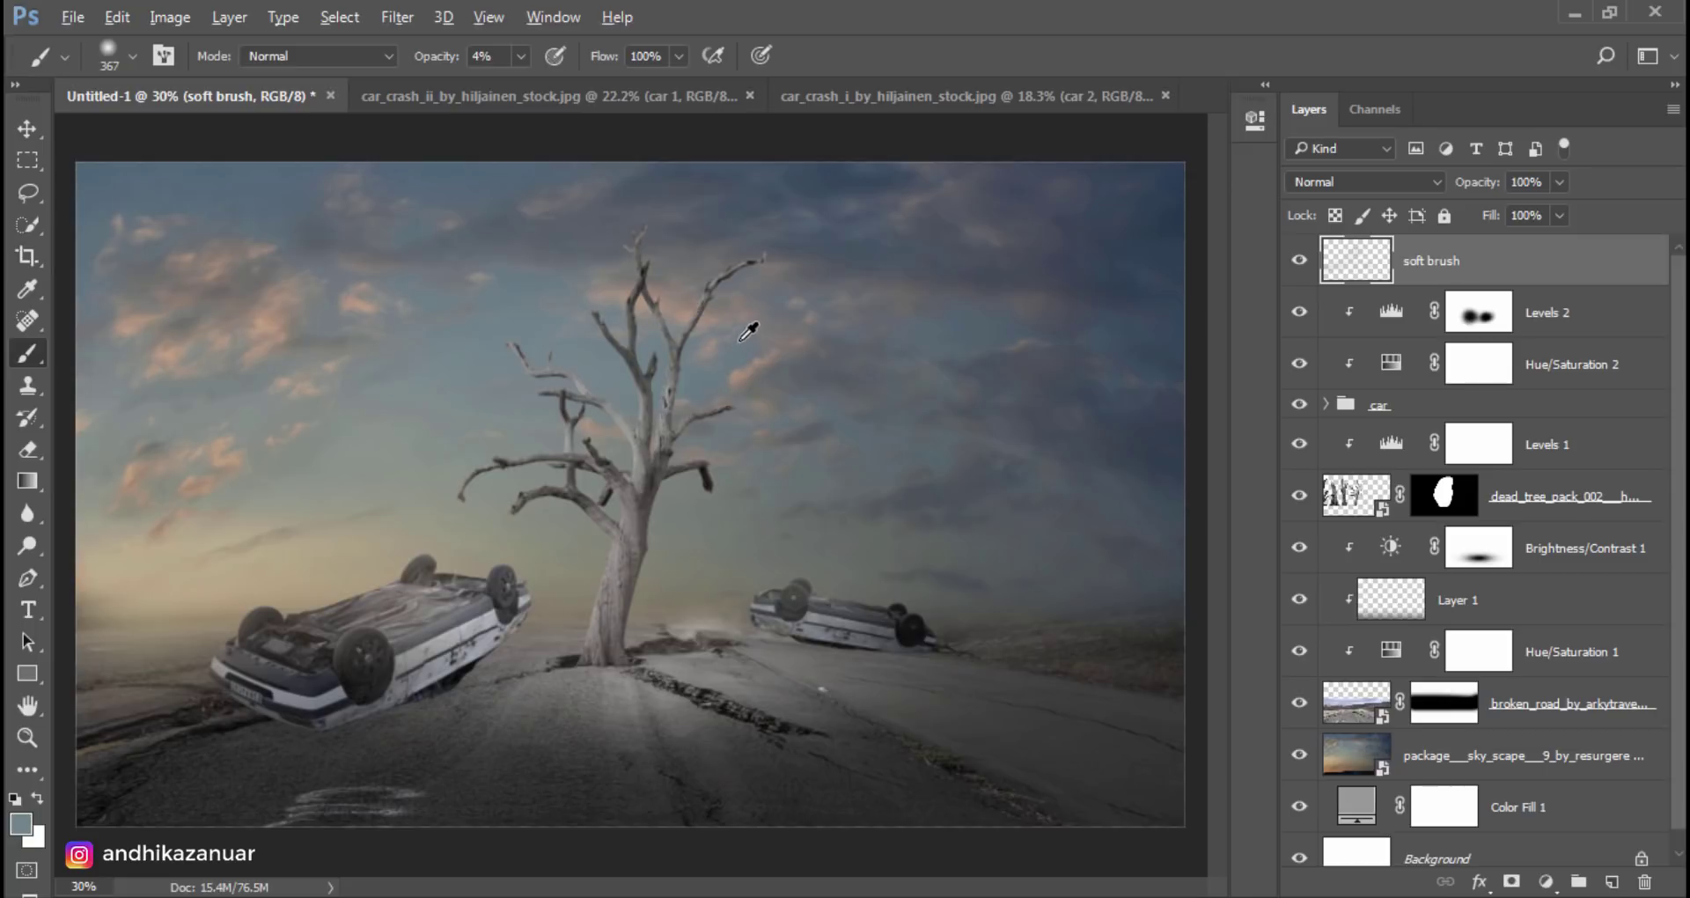
left_click_drag(580, 470, 581, 479)
left_click(29, 131)
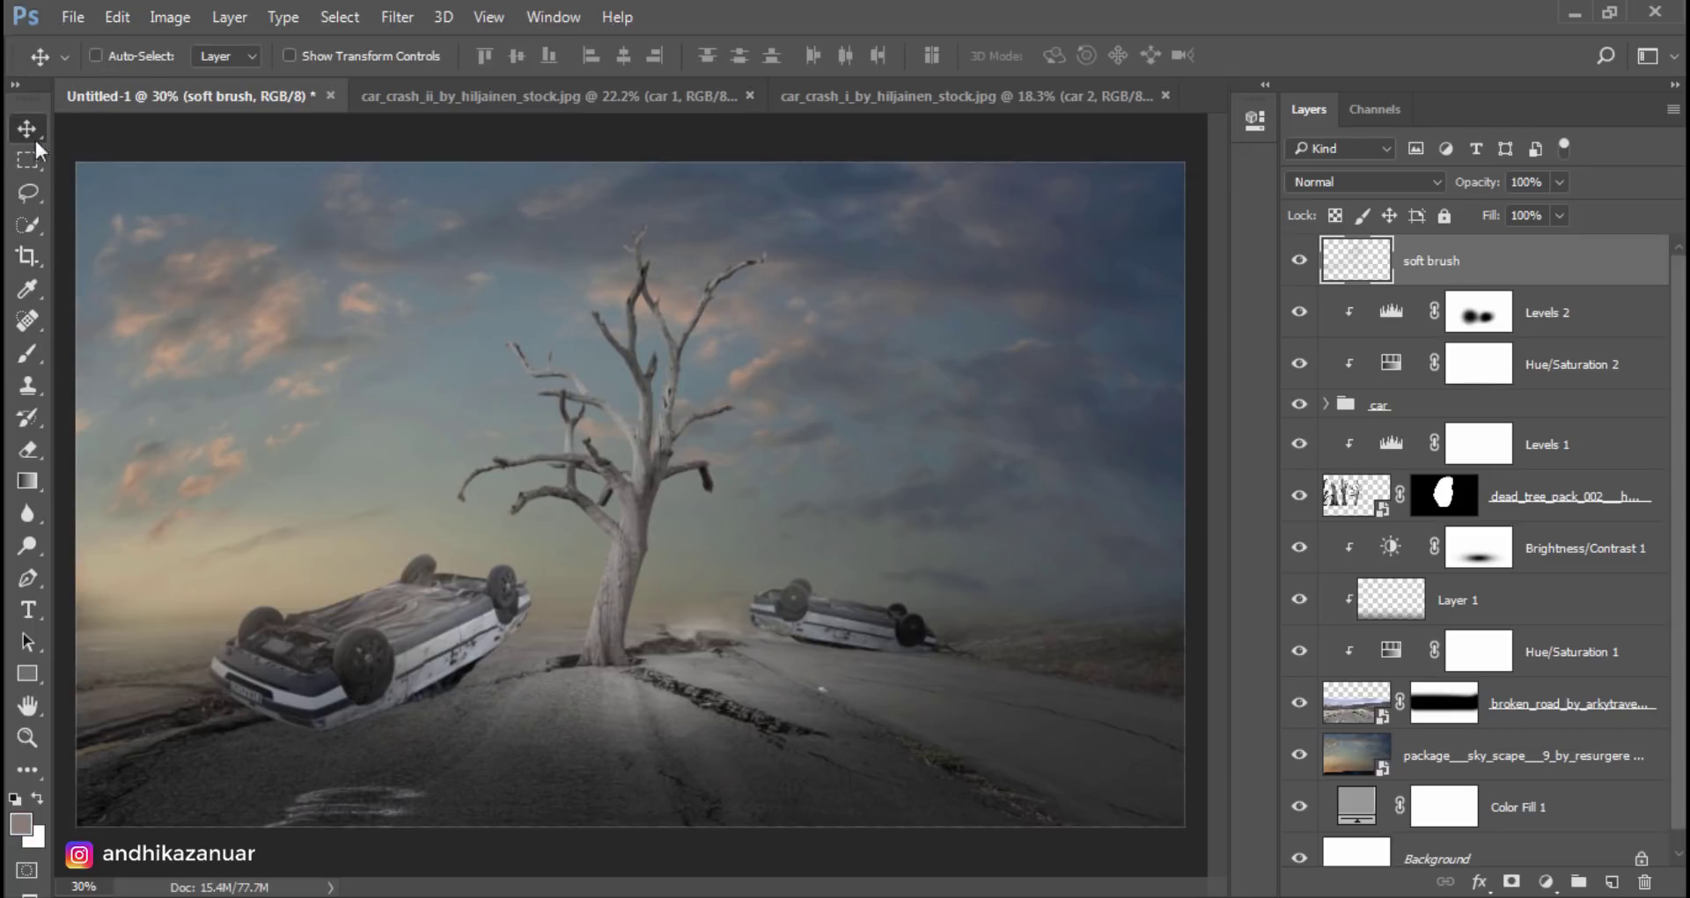
left_click(1299, 261)
left_click(1299, 260)
Step: Add a new empty layer above soft brush and name it 'soft light'
left_click(1611, 881)
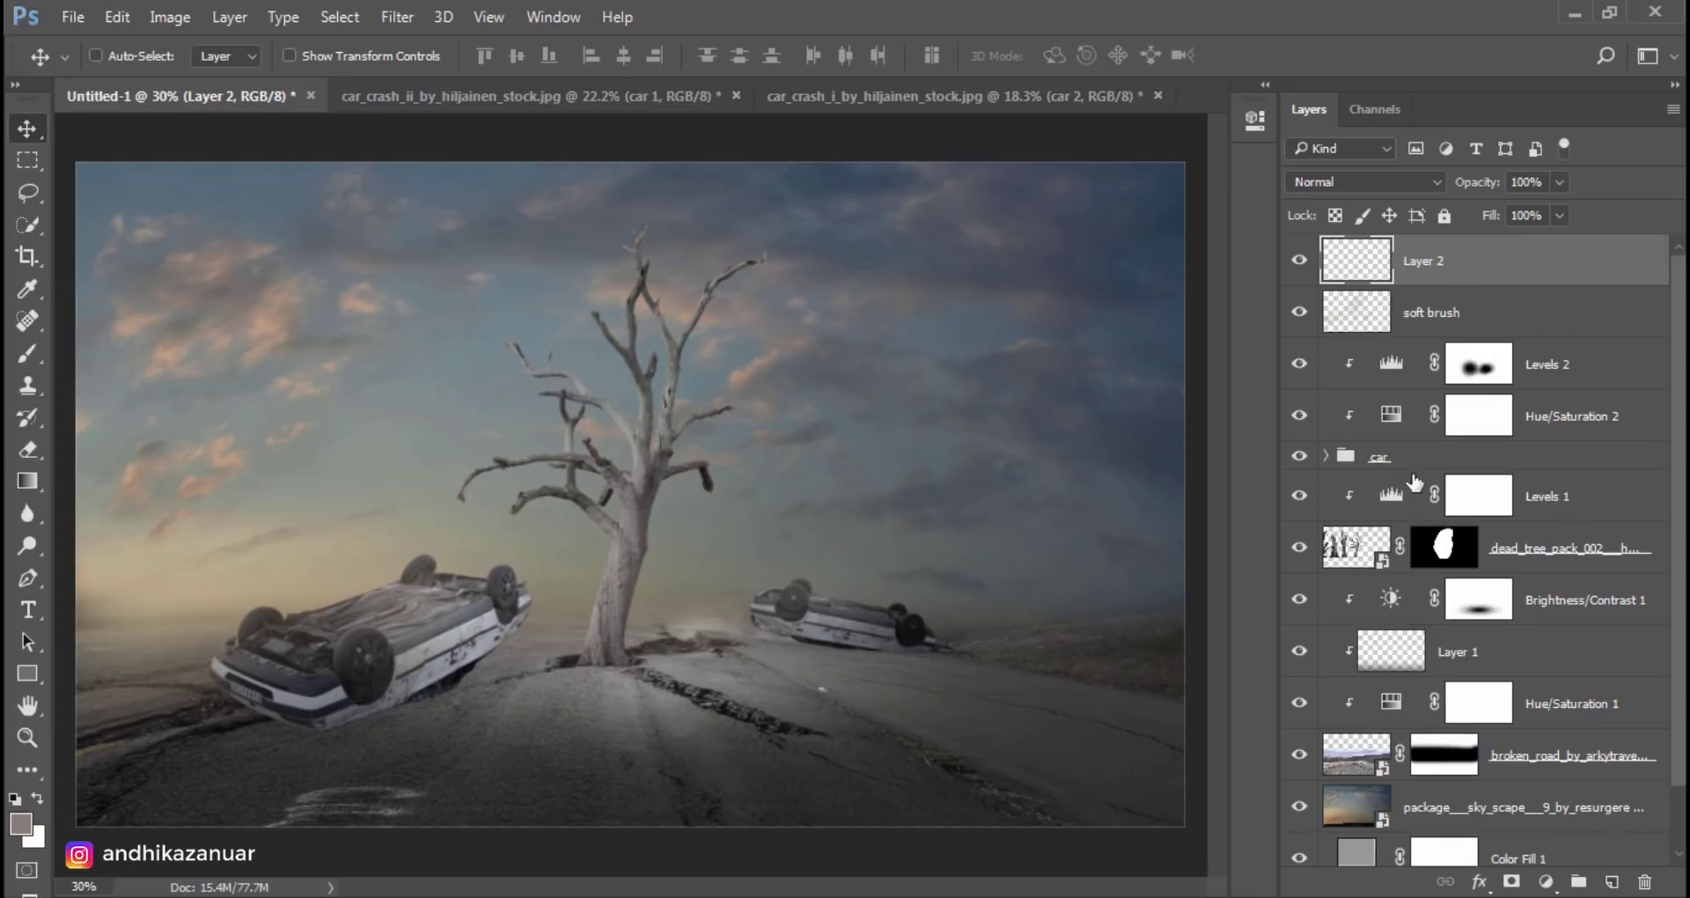
double_click(1420, 262)
type("soft light")
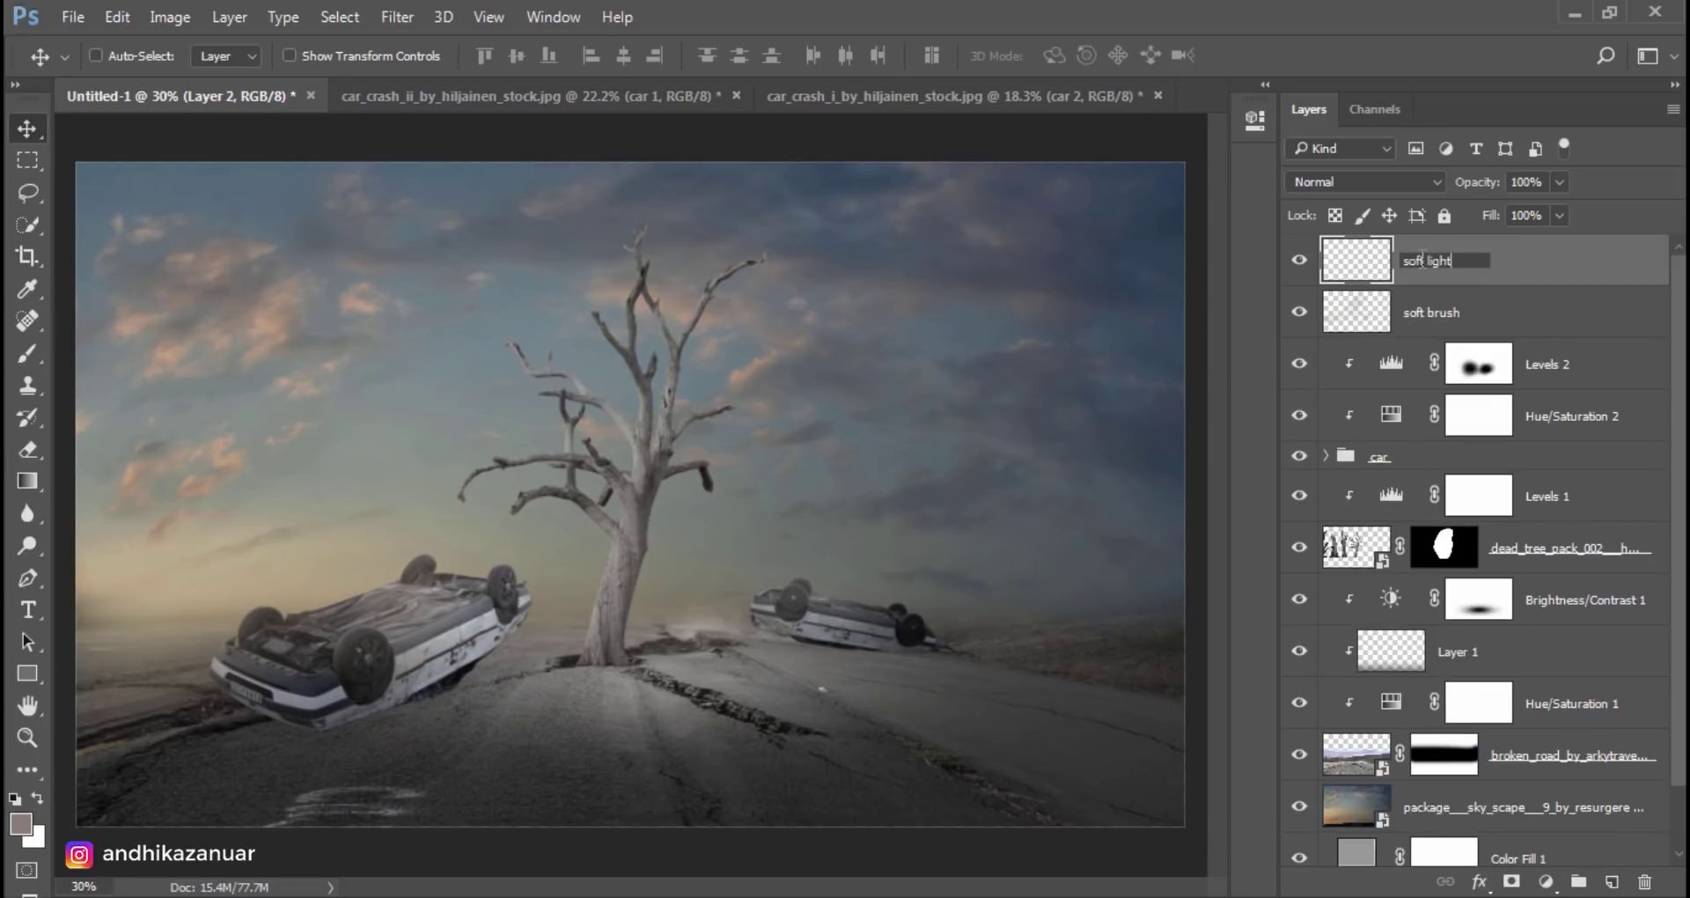
key("Return")
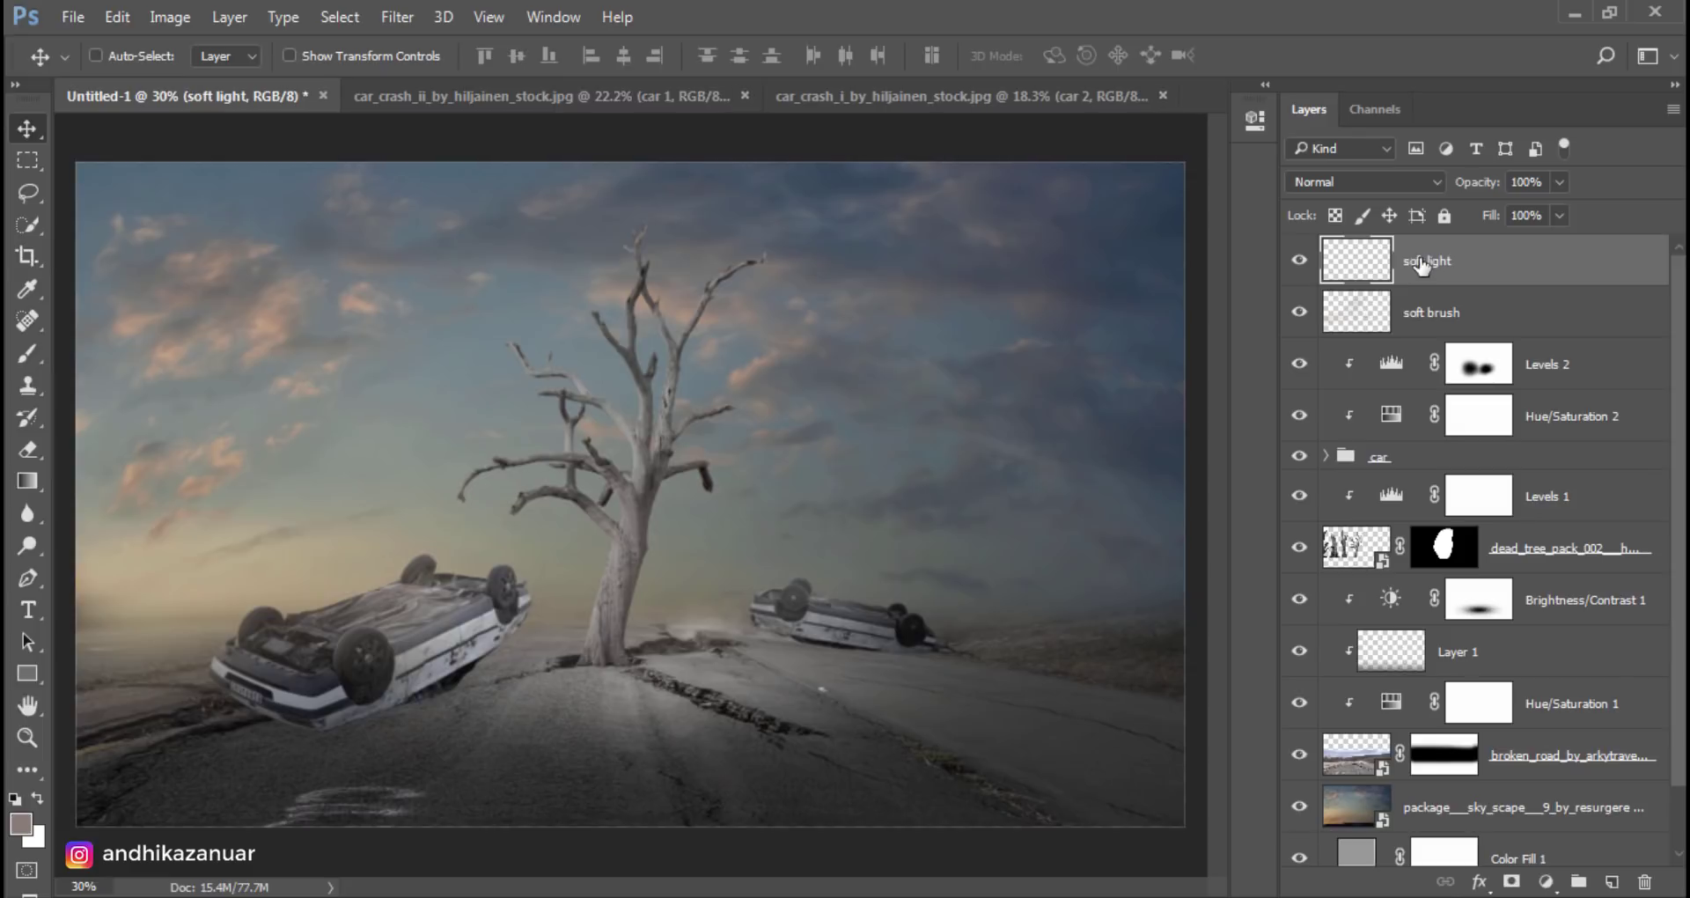
Step: Paint a warm beige (c4b190) glow by the tree trunk with a 900 px brush at 100% opacity
left_click(27, 354)
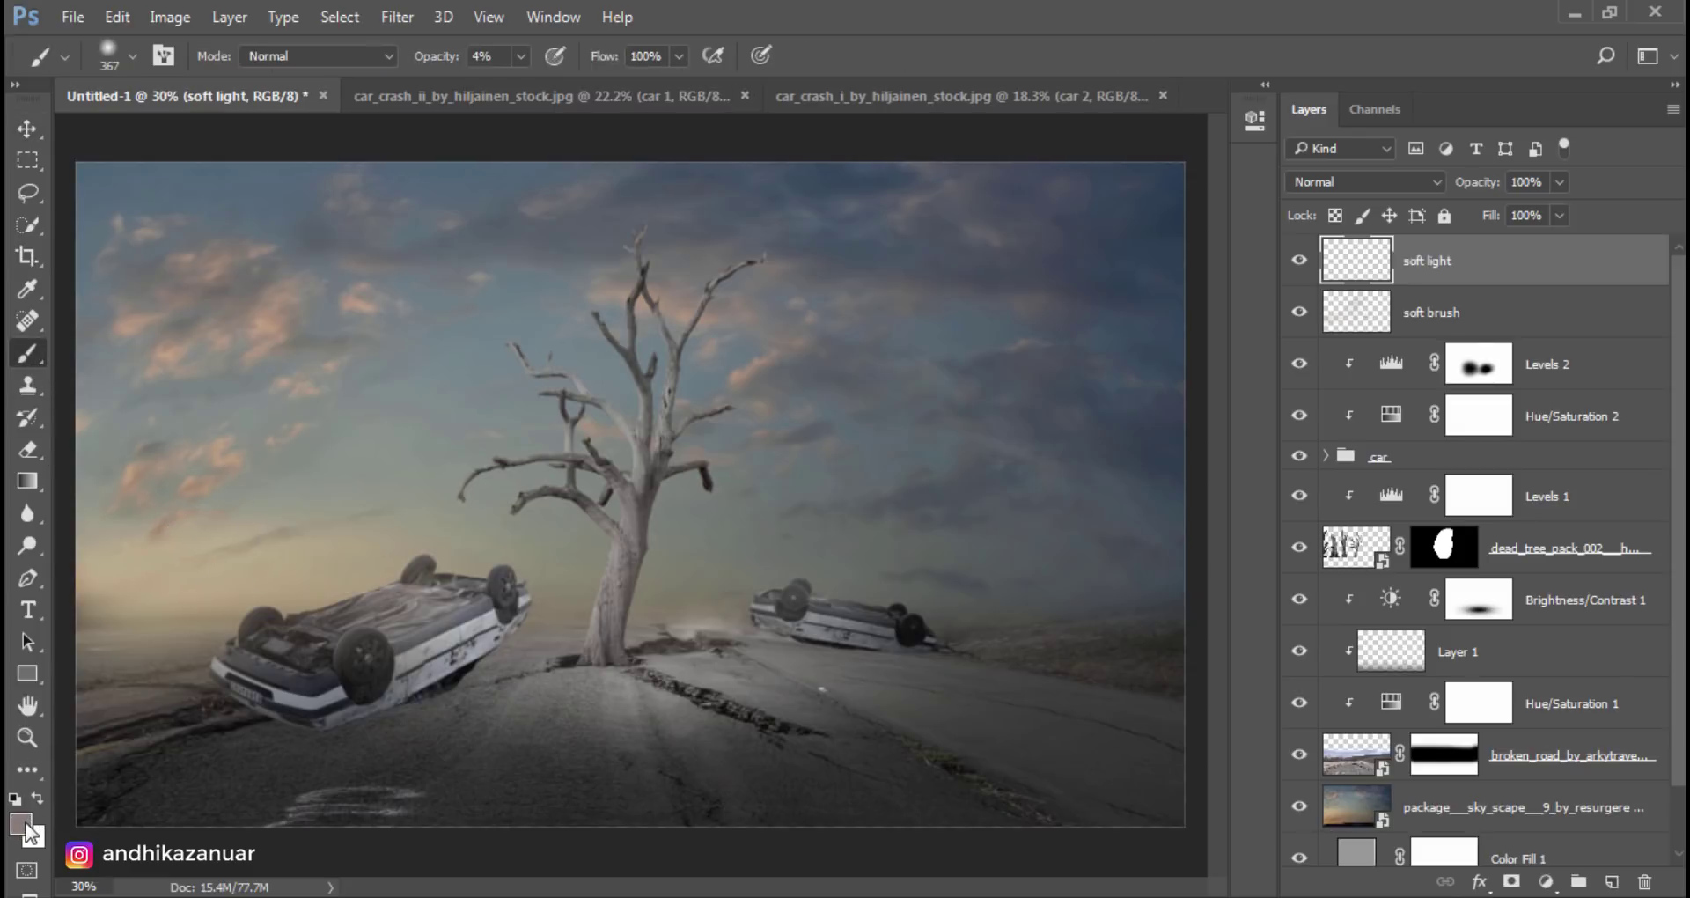
left_click(22, 824)
left_click(151, 568)
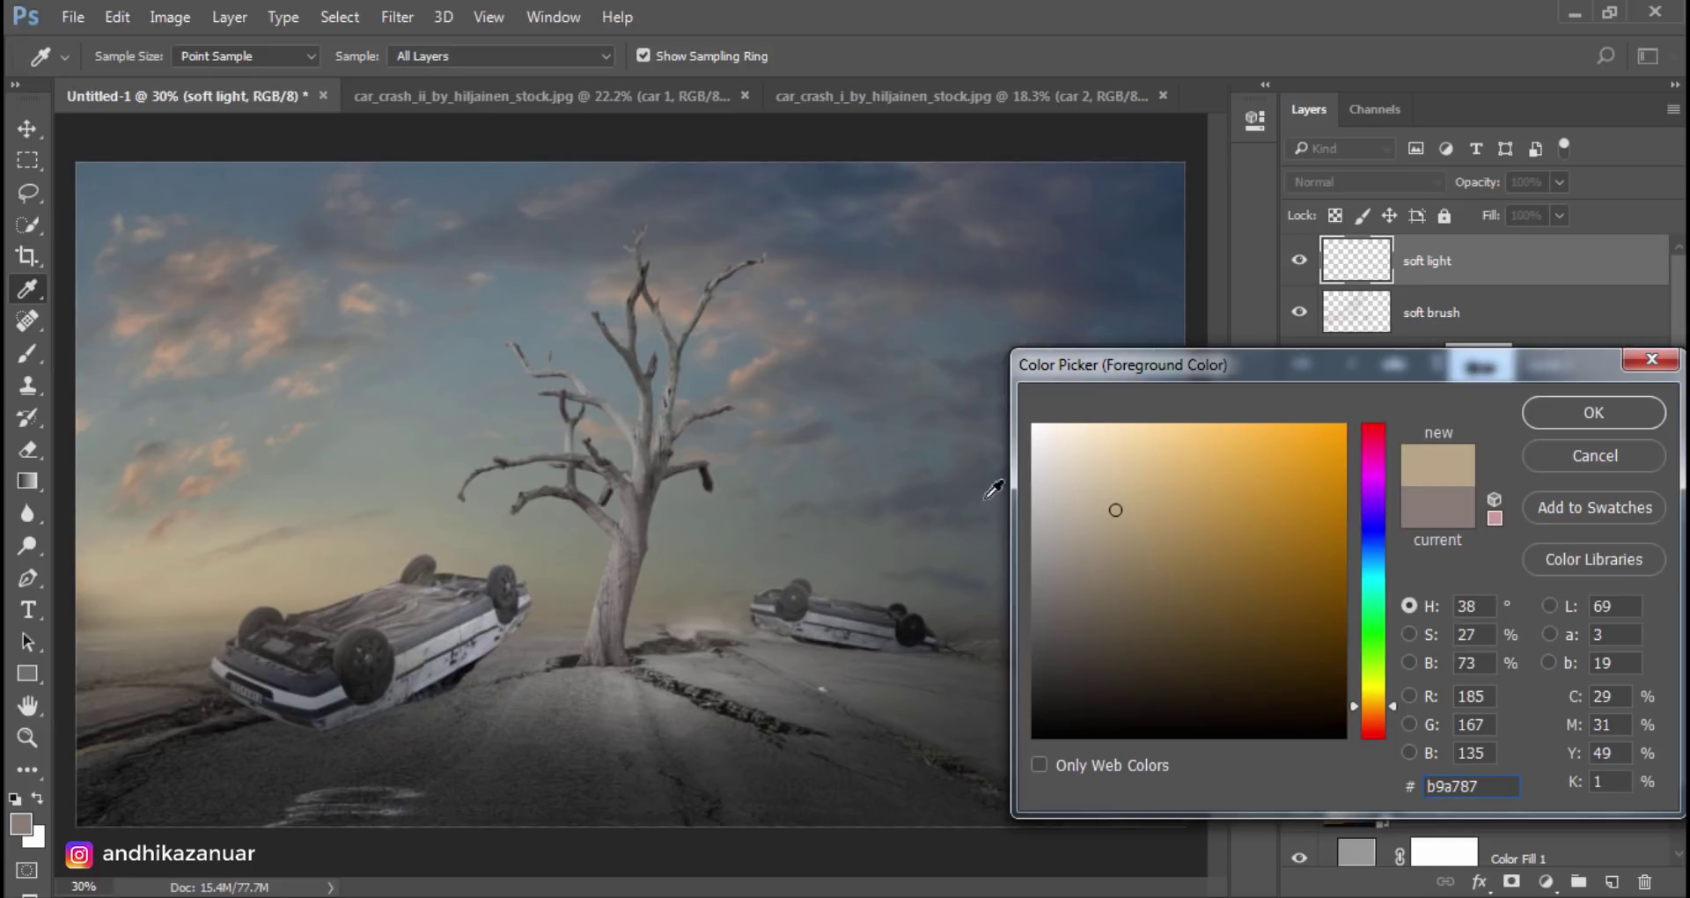
left_click(1117, 498)
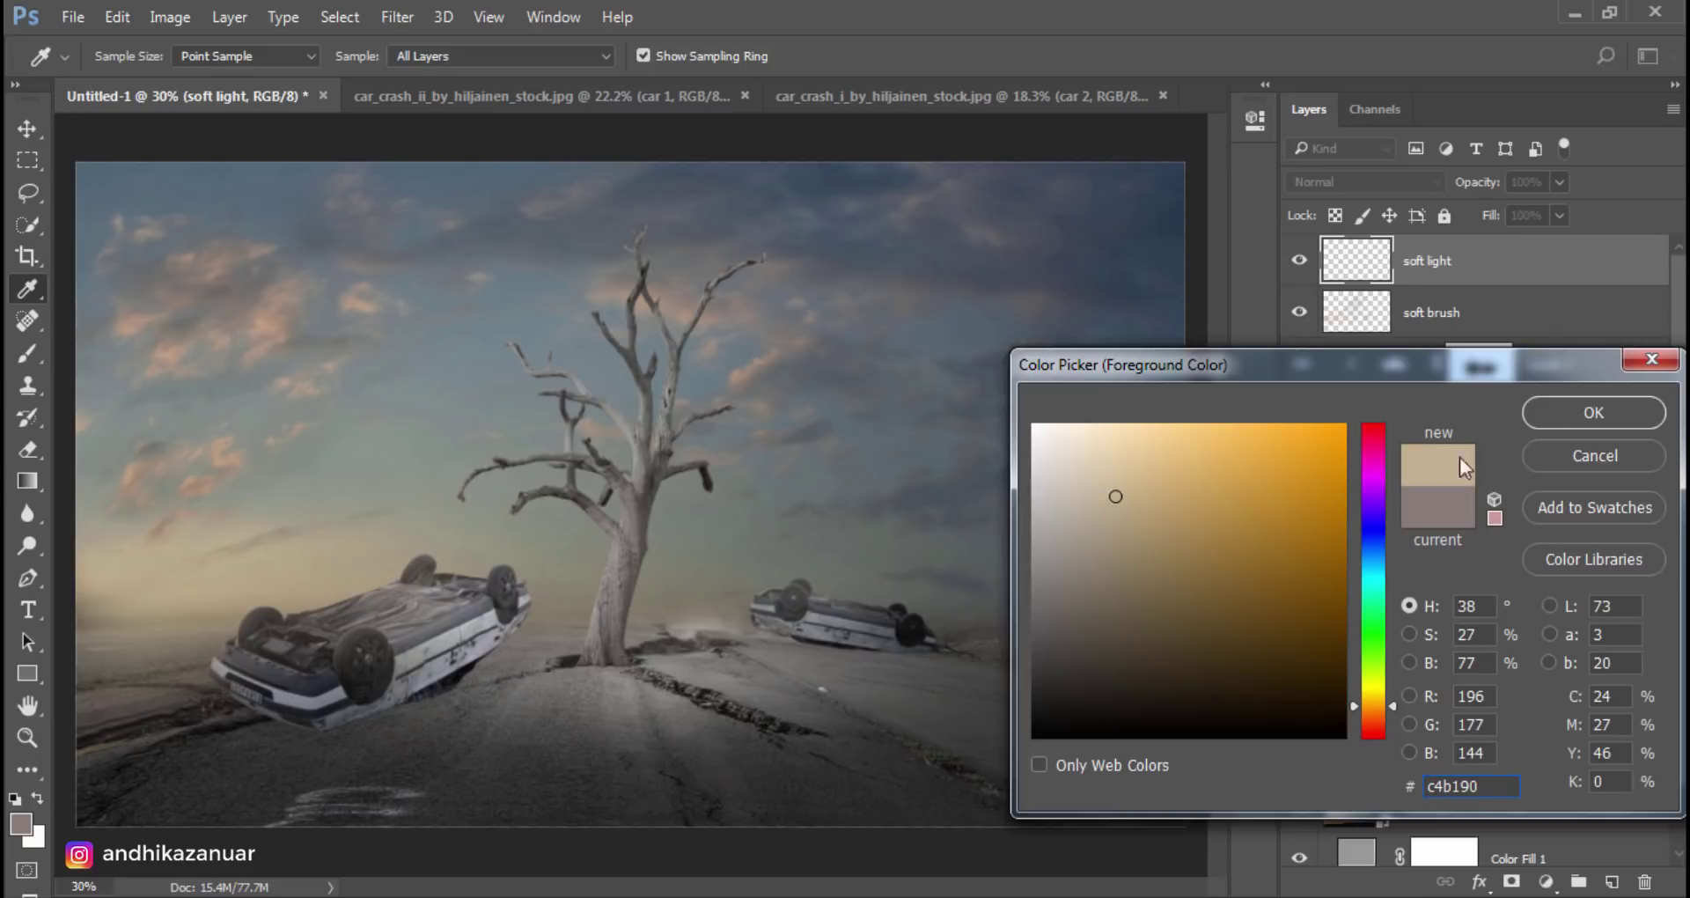
left_click(1573, 411)
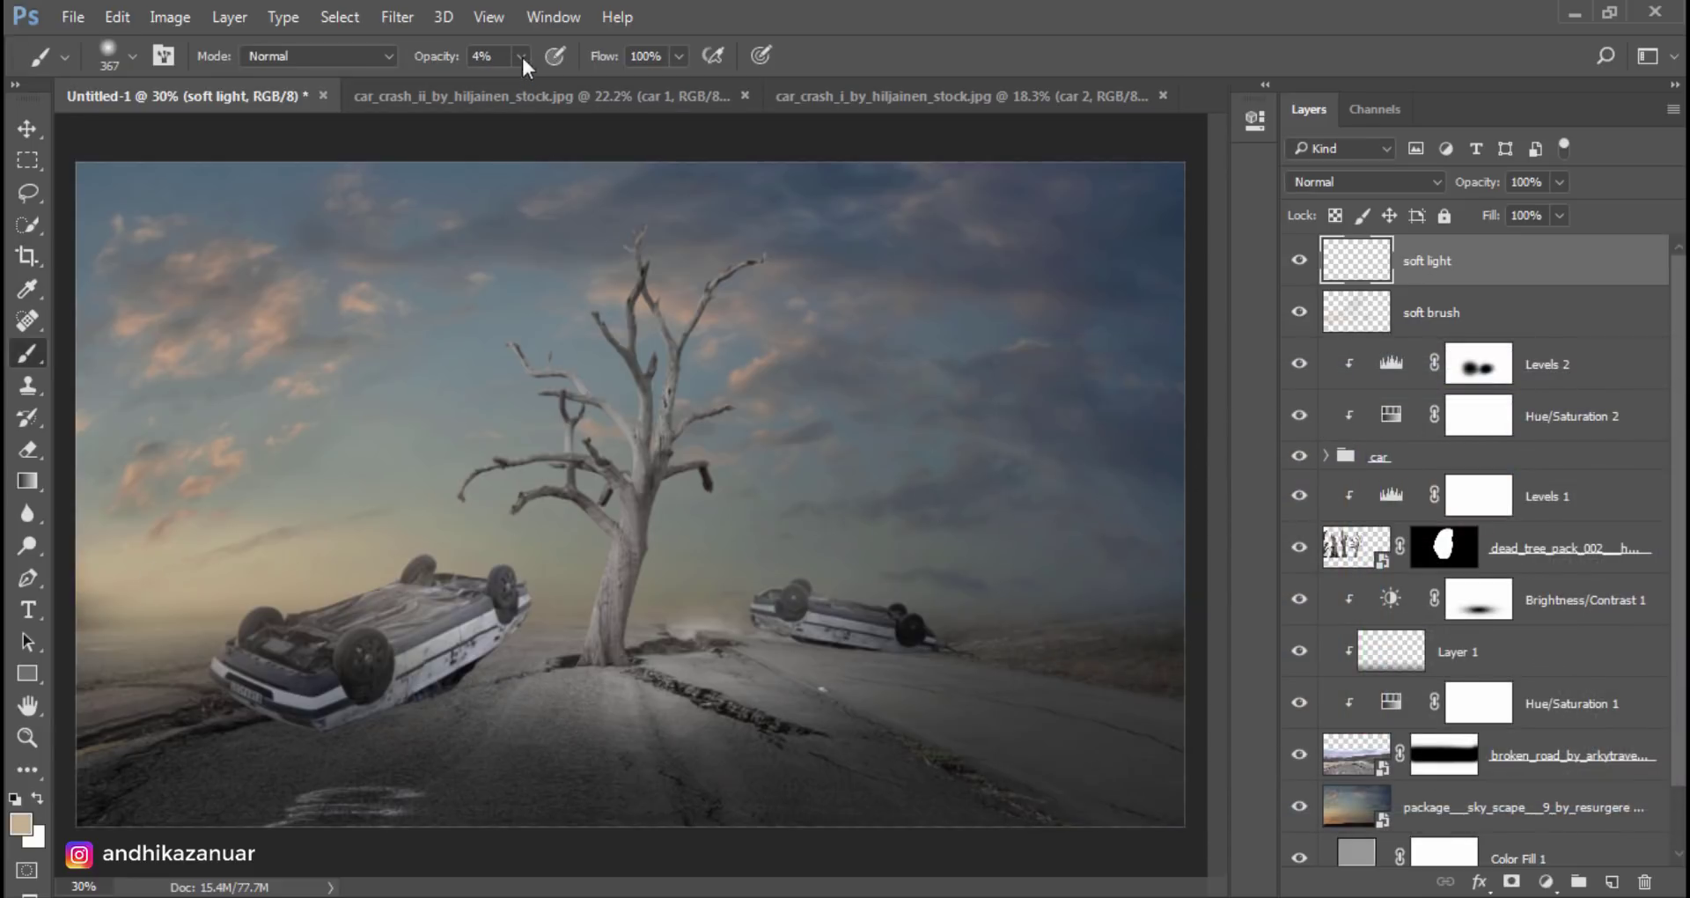
key("0")
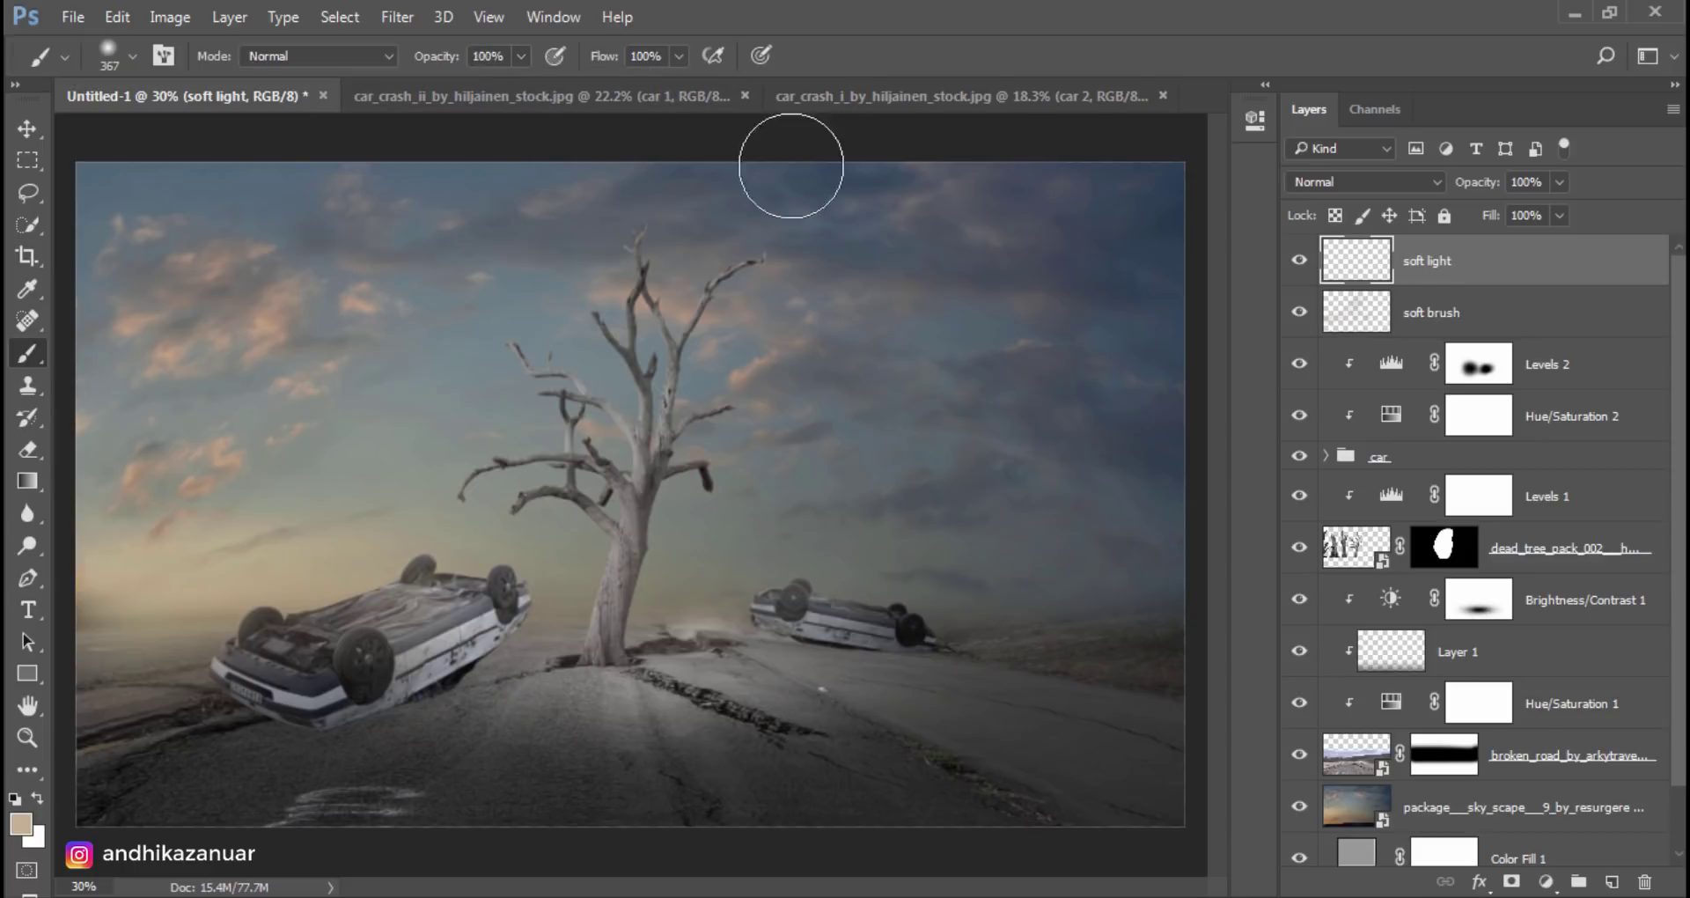
key("bracketright")
key("bracketright")
key("bracketright")
key("bracketright")
key("bracketright")
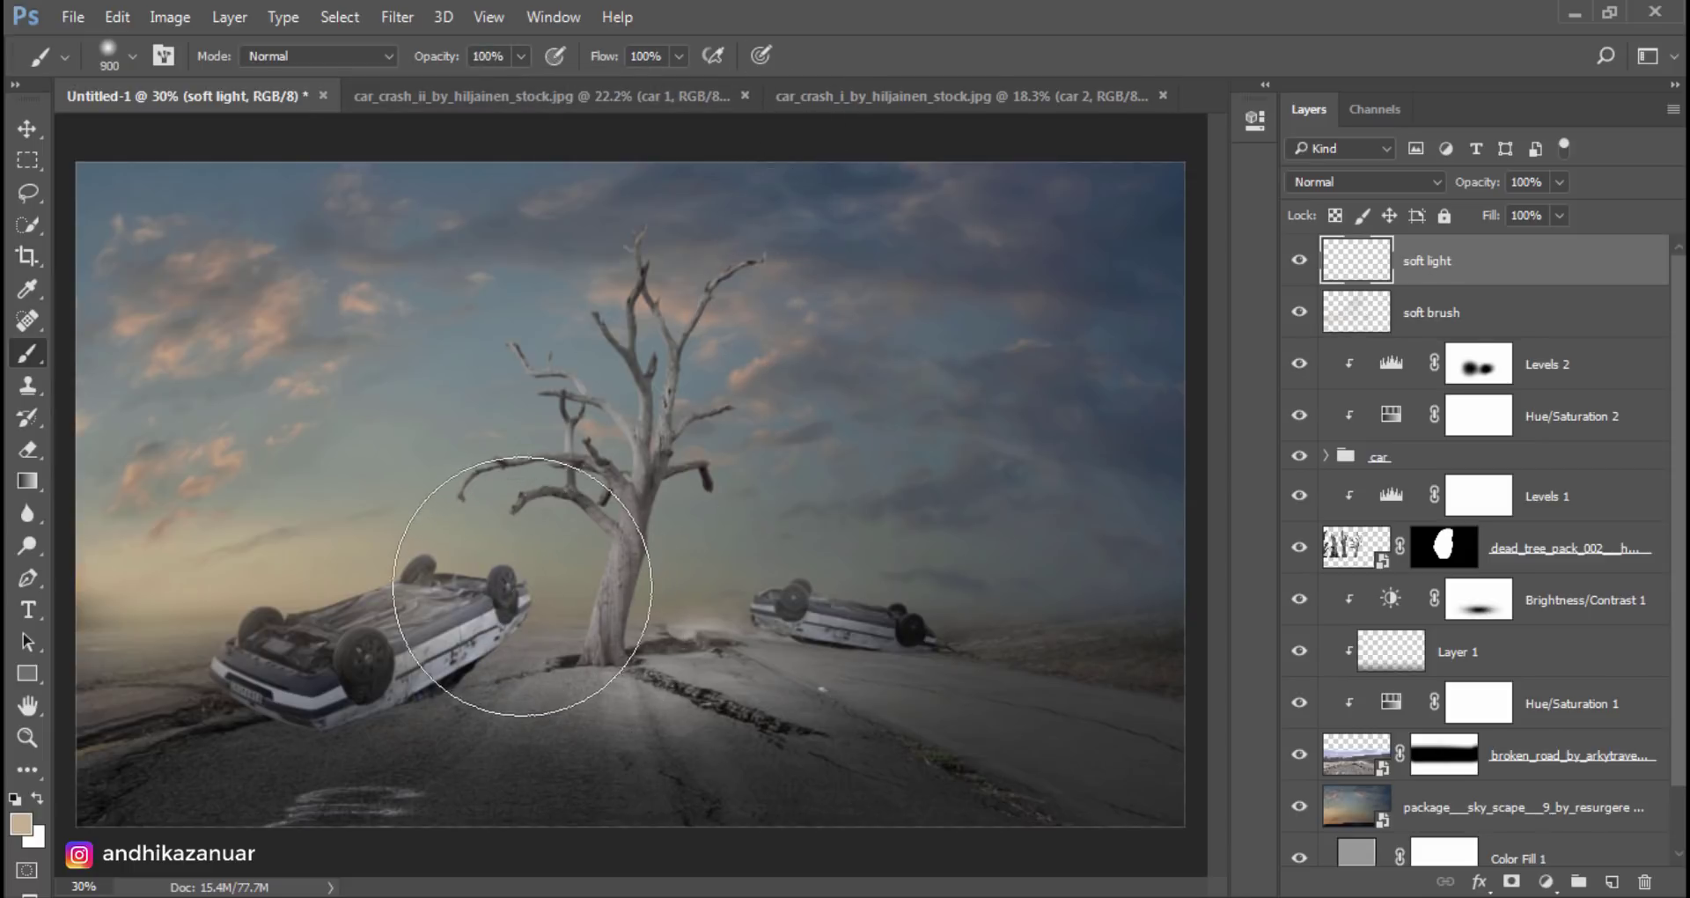
left_click(555, 564)
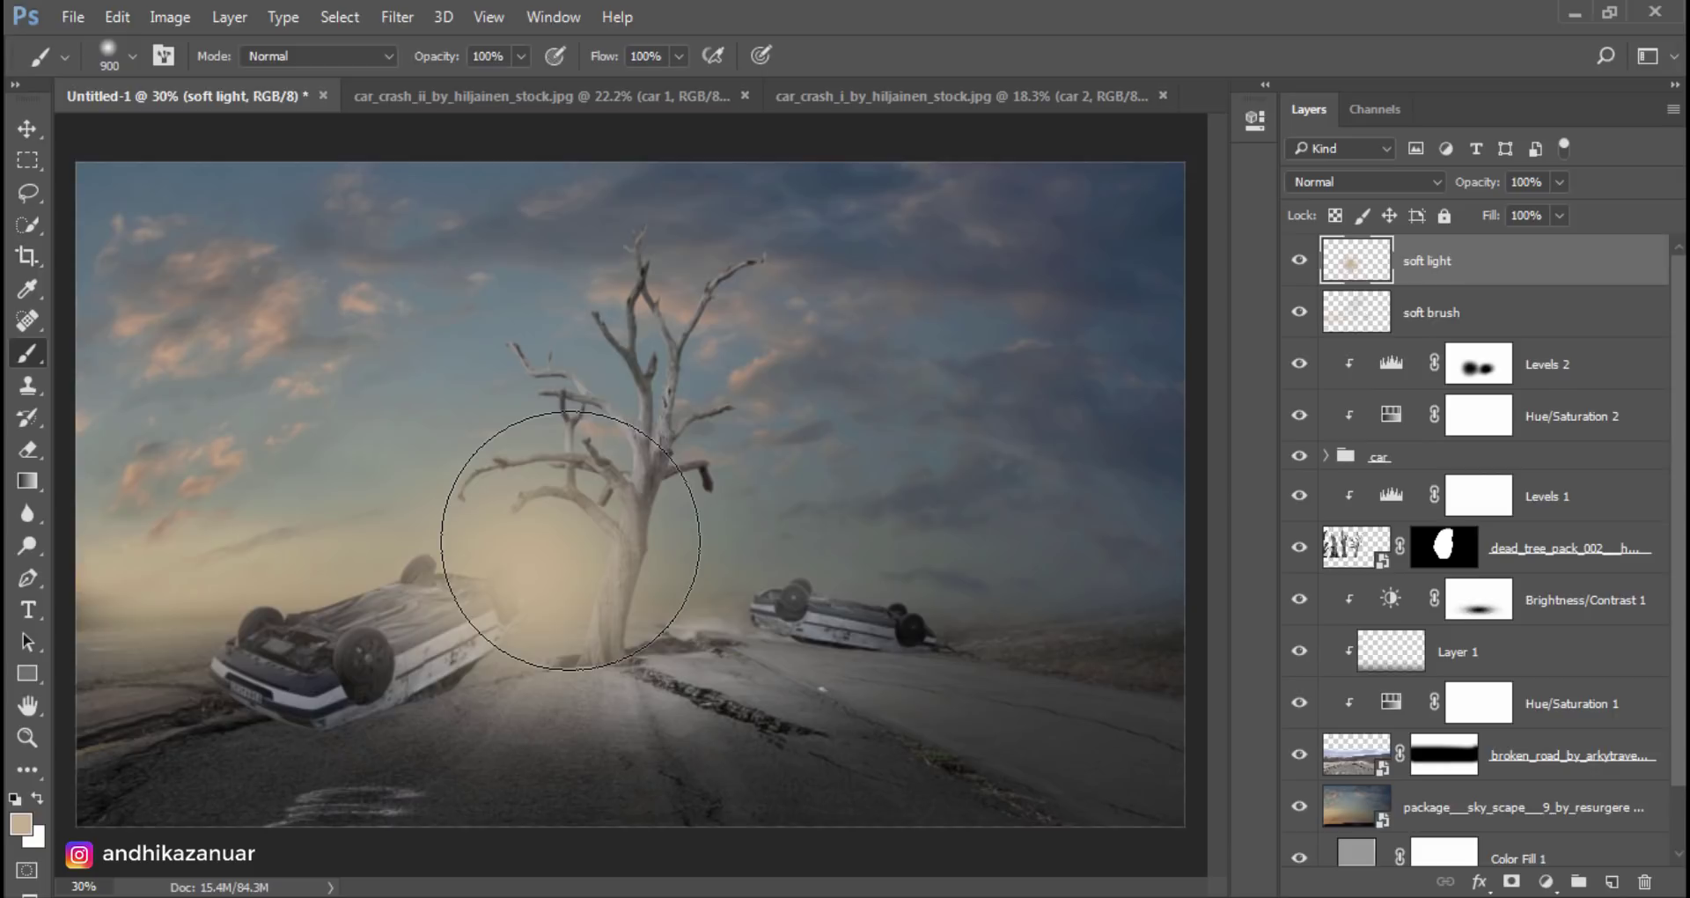
left_click(28, 129)
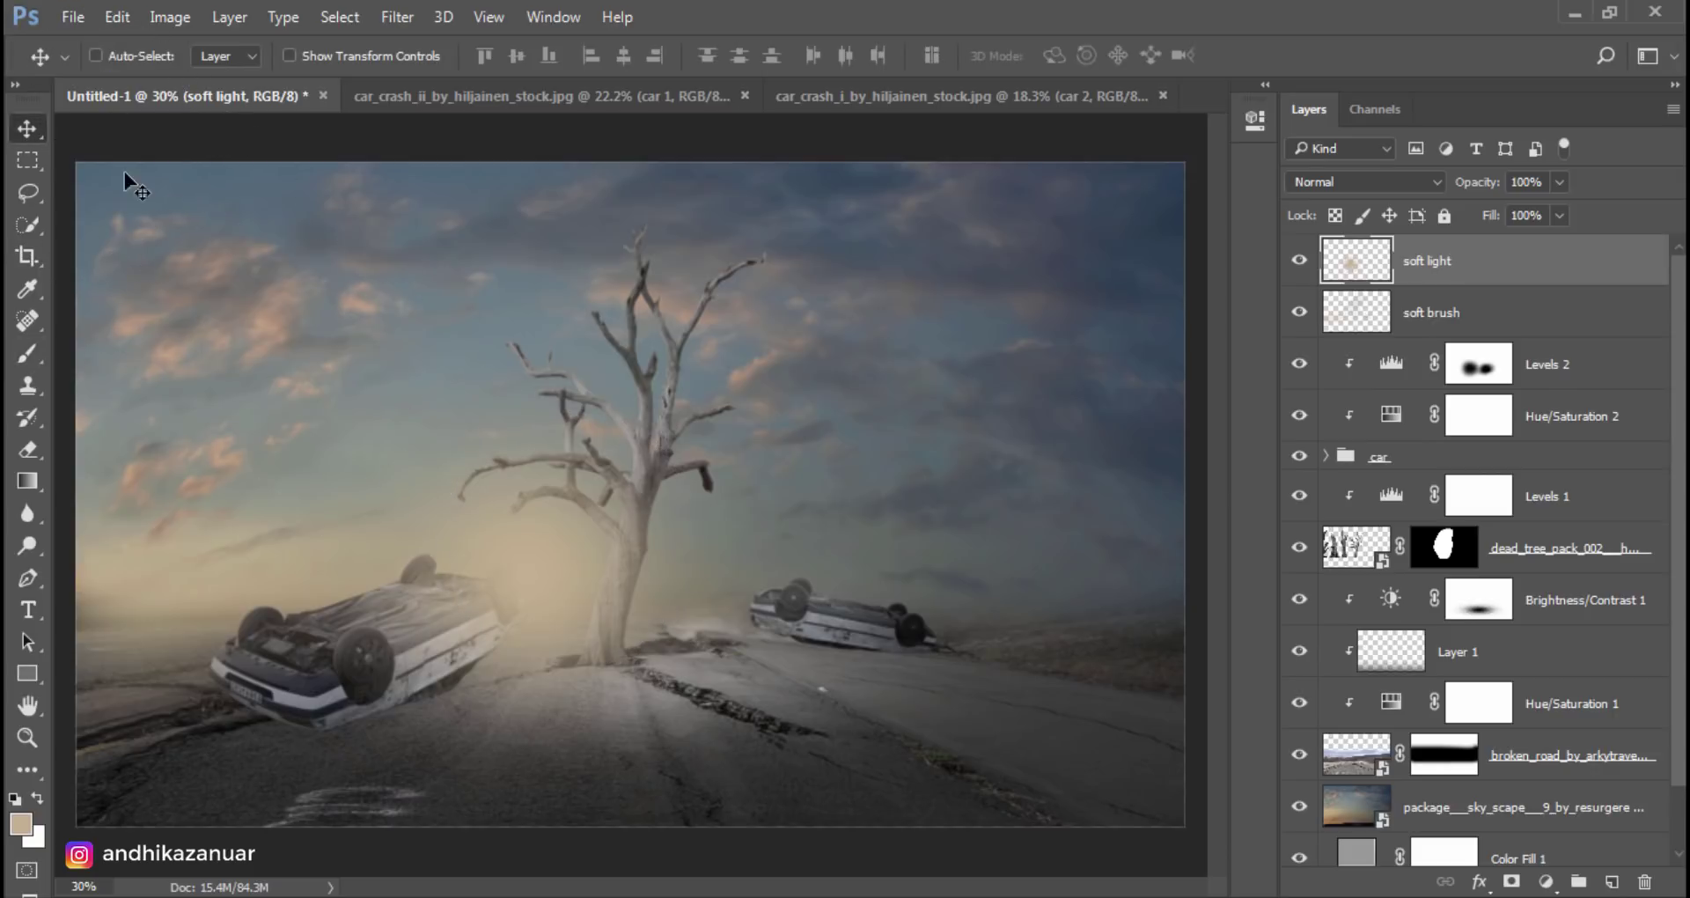
left_click(1300, 260)
left_click(1299, 260)
Step: Set the soft light layer's blend mode to Overlay and shift the glow slightly
left_click(1341, 179)
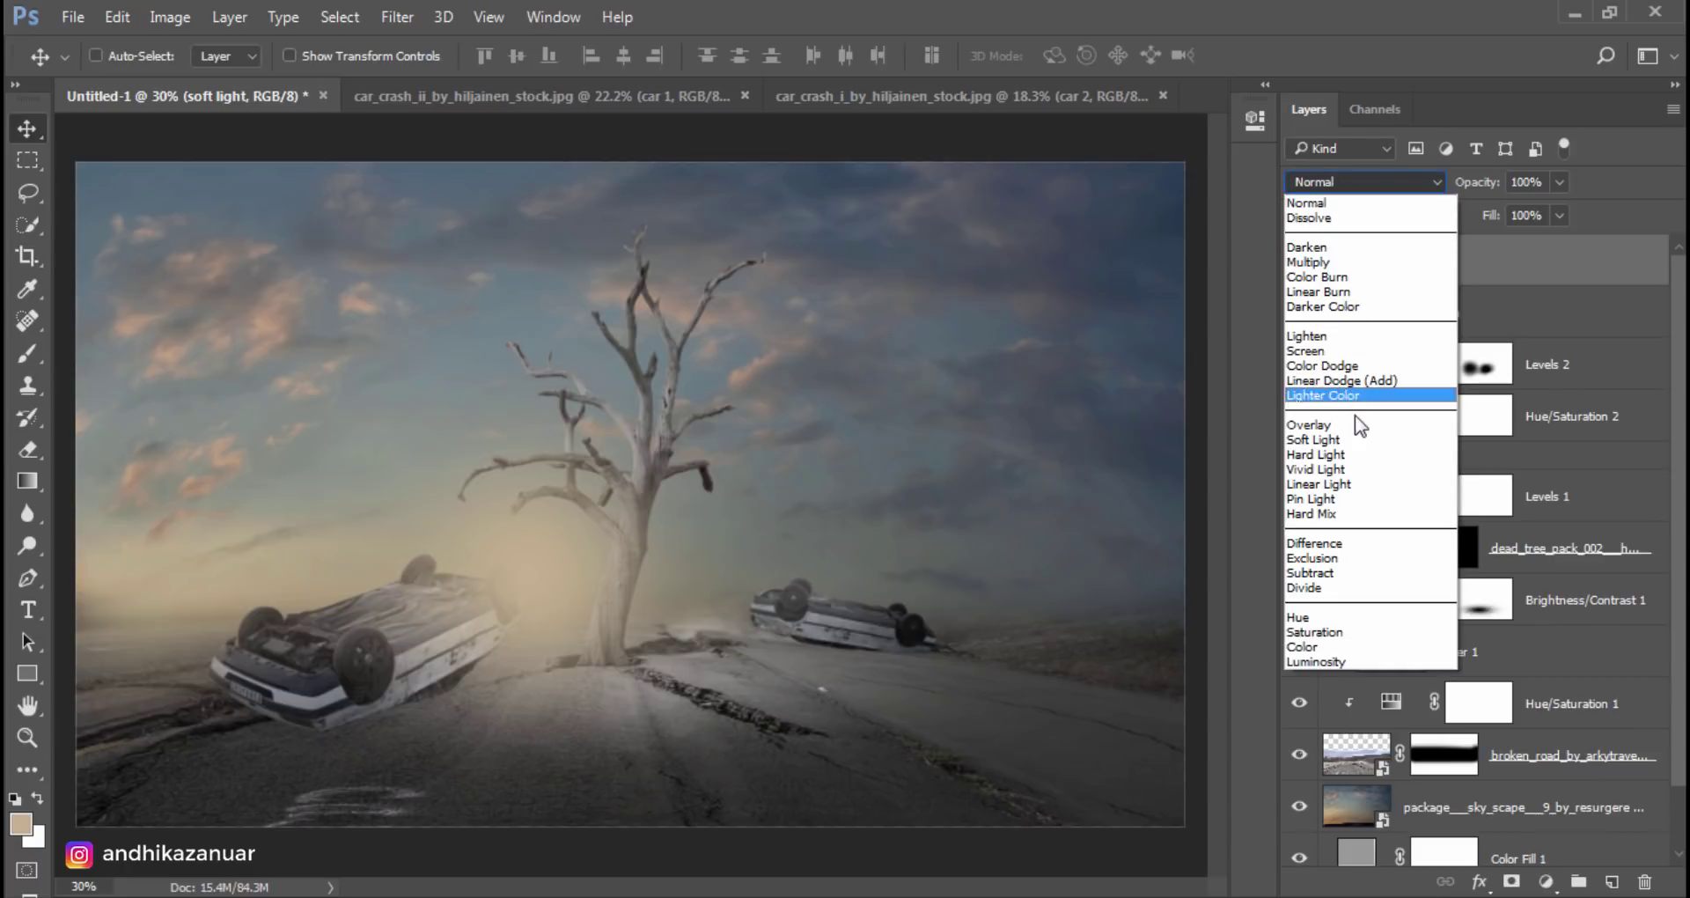
left_click(1356, 431)
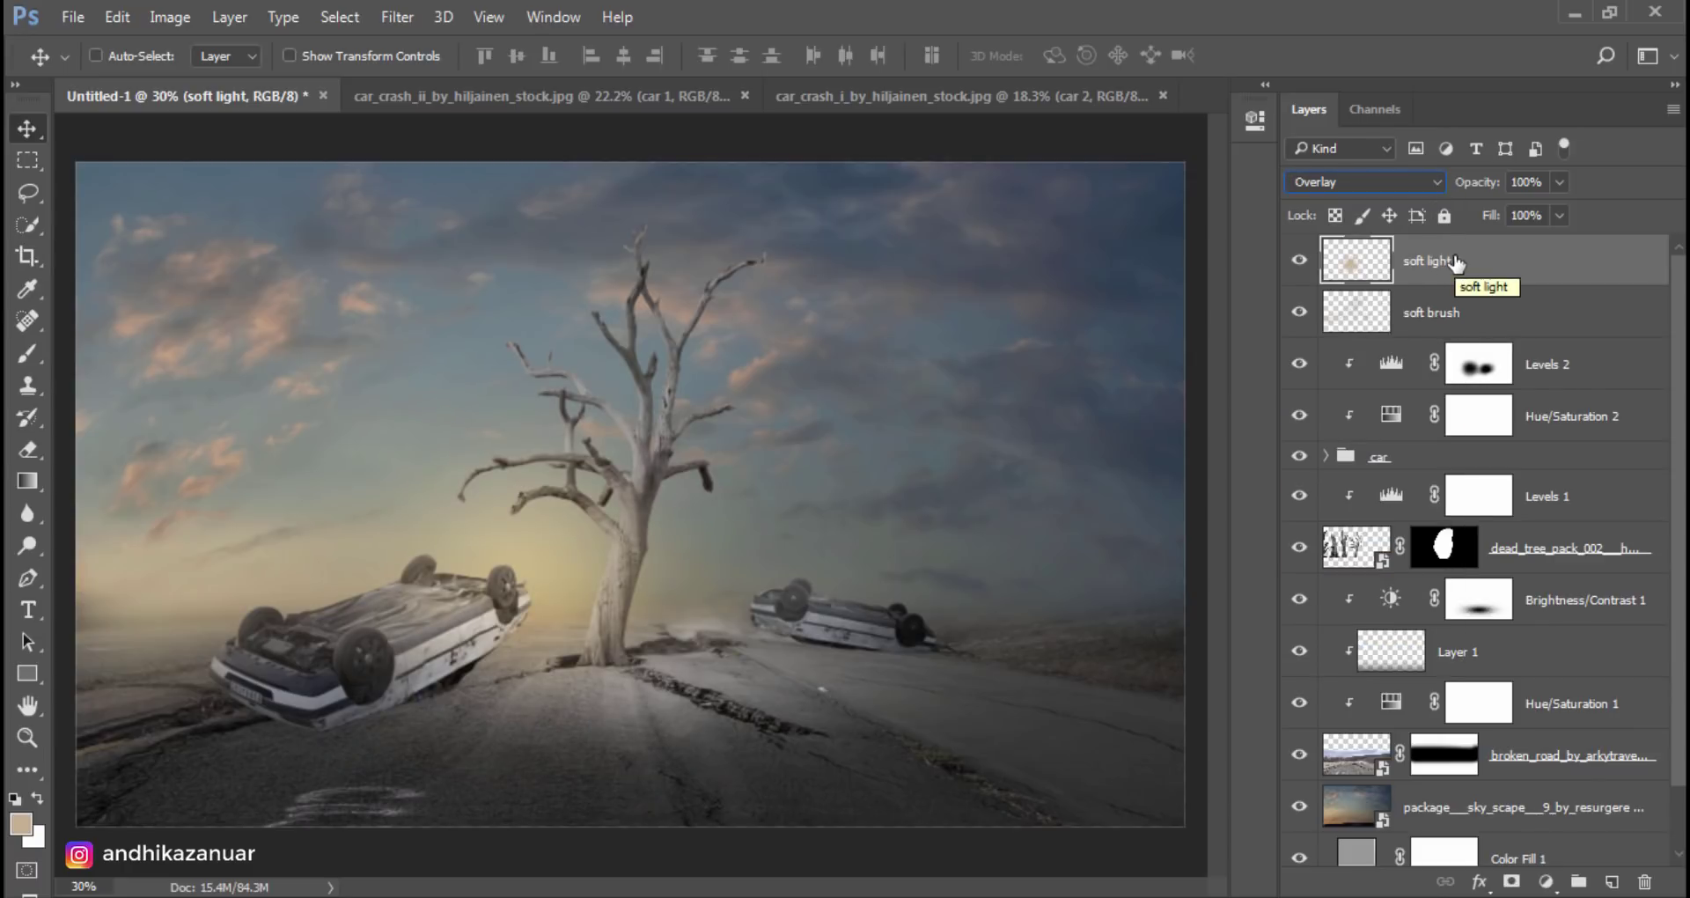
left_click(1299, 259)
left_click(1299, 260)
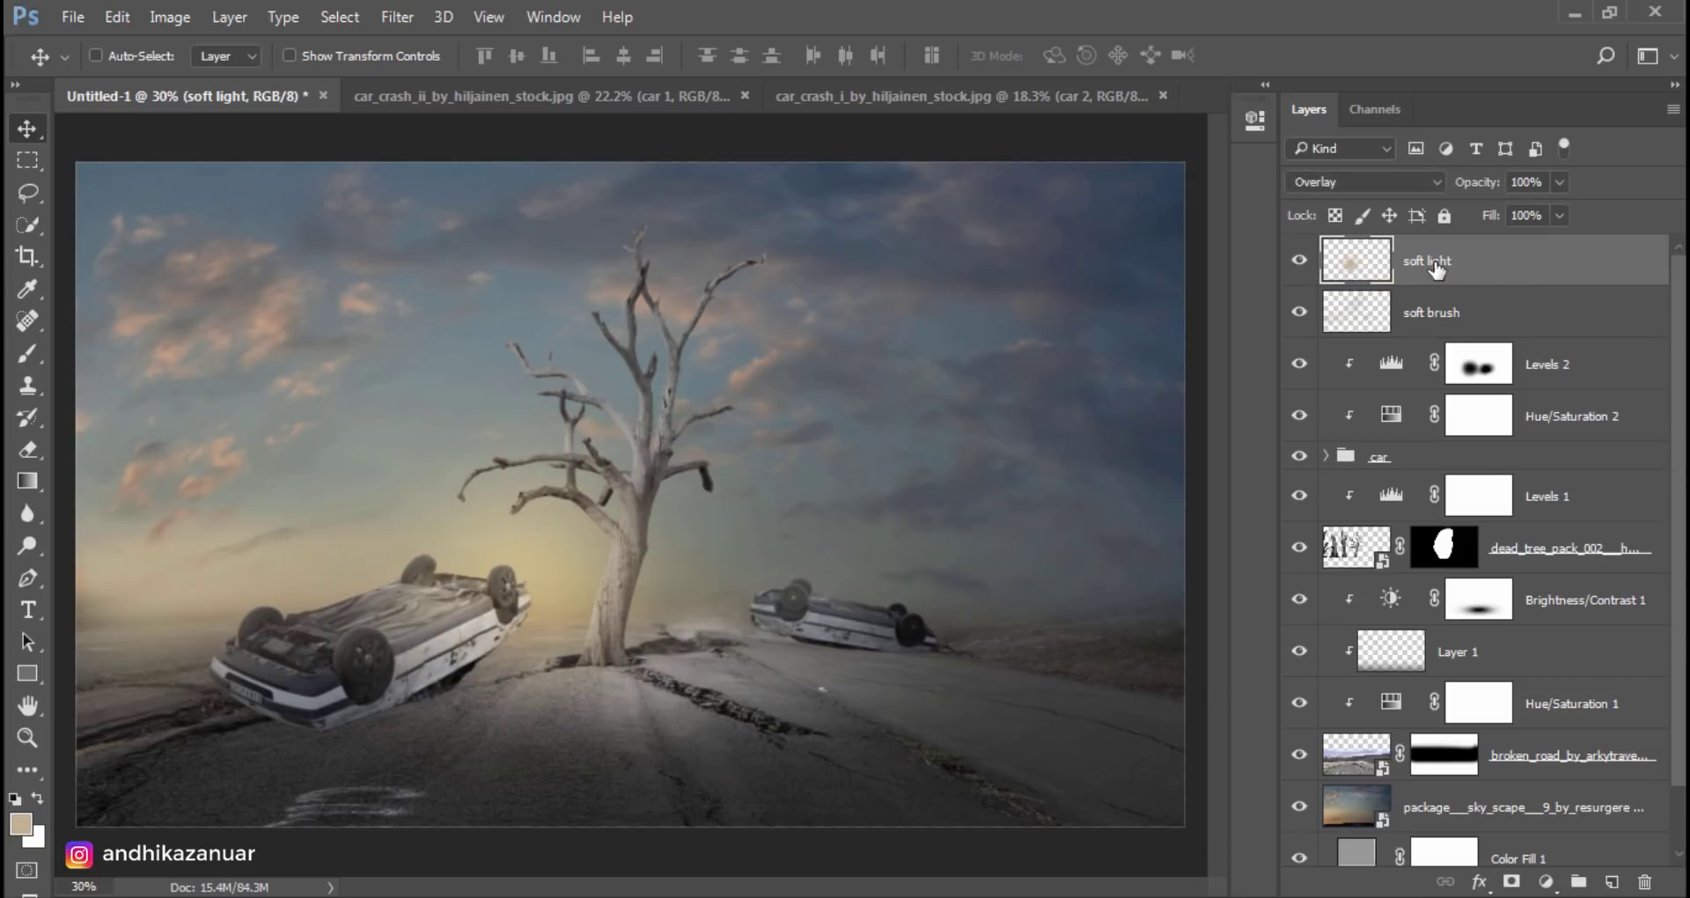
left_click_drag(537, 563, 597, 610)
Step: Stretch the glow wider across the road and cars, then set the layer opacity to 84%
key("ctrl+t")
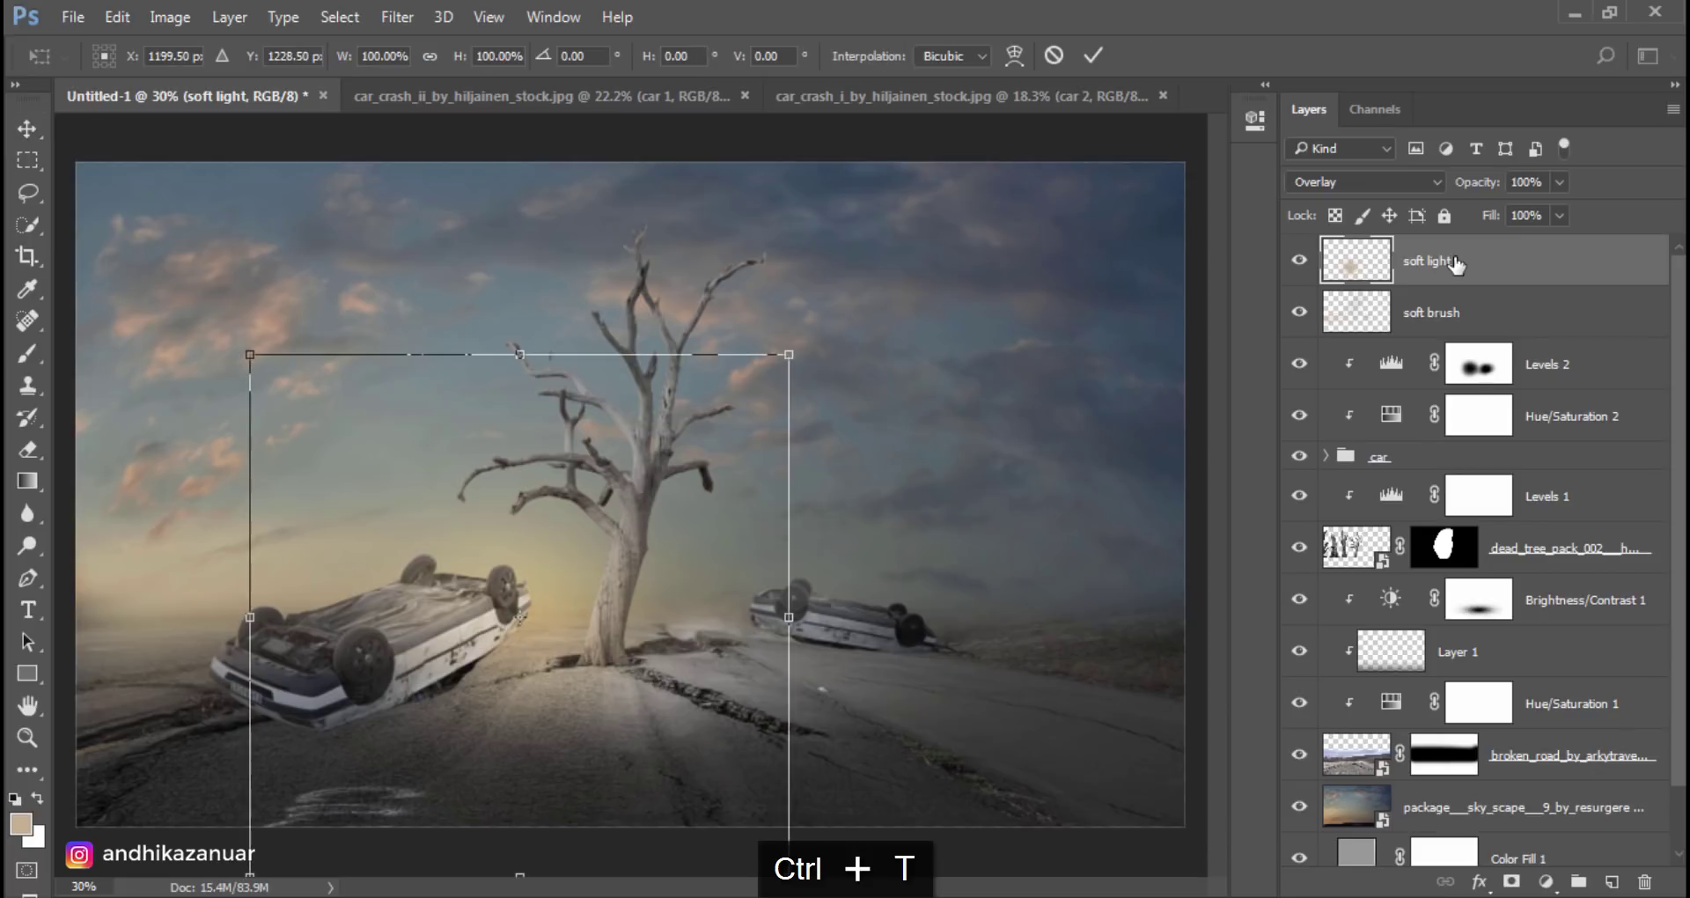
left_click_drag(250, 617, 121, 617)
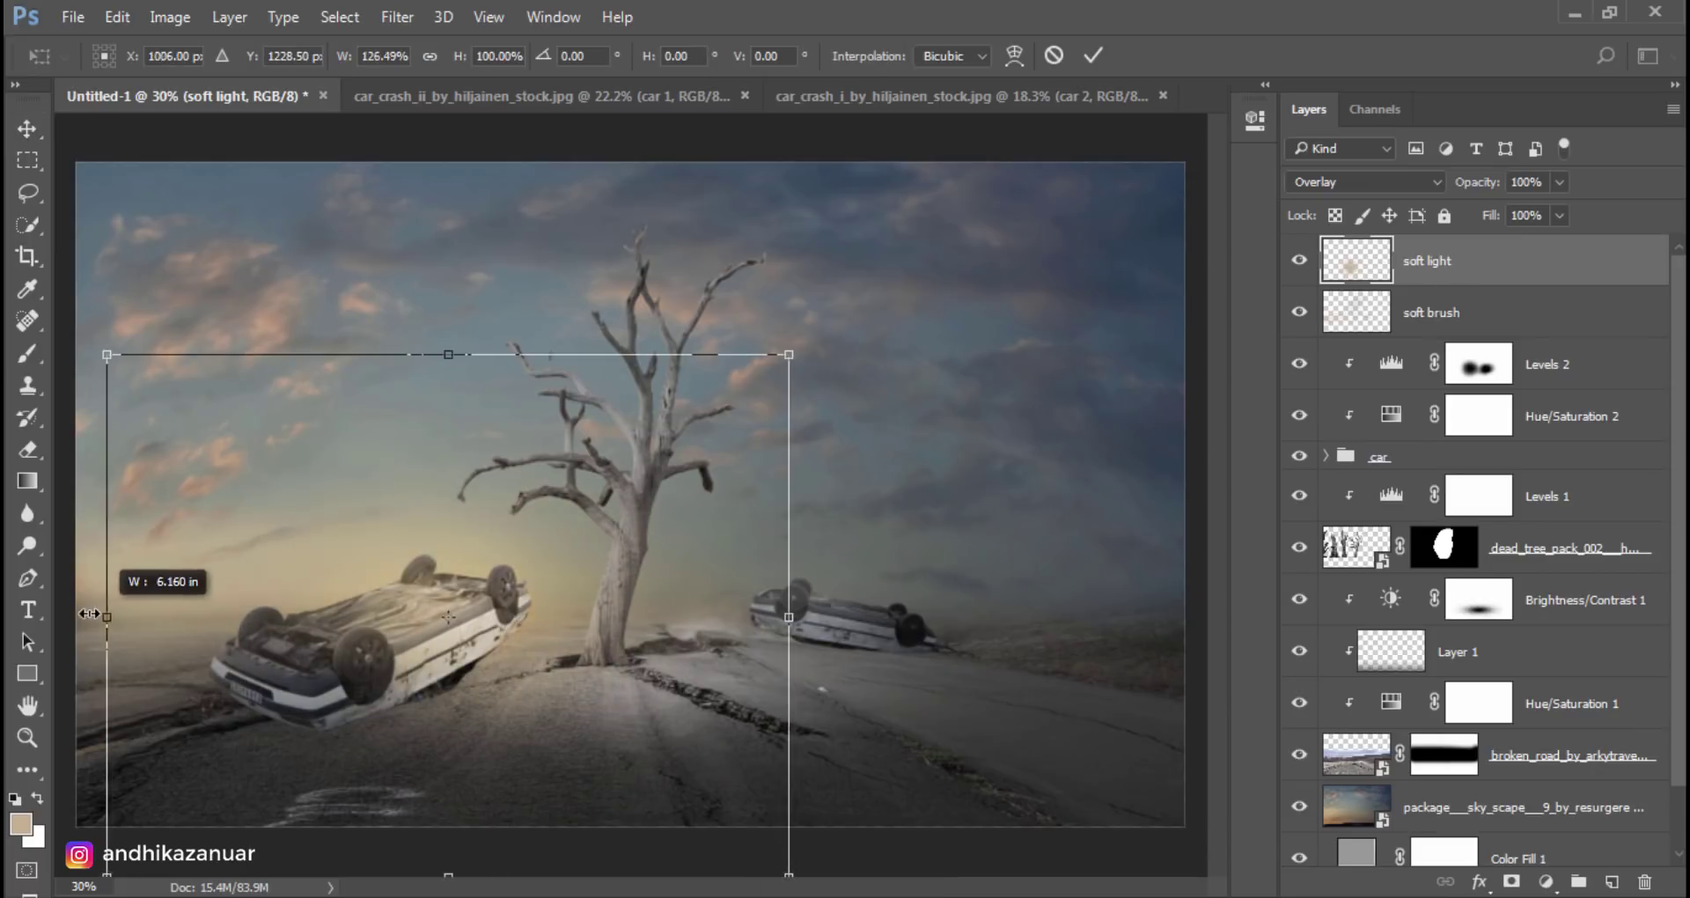
left_click_drag(634, 616, 709, 617)
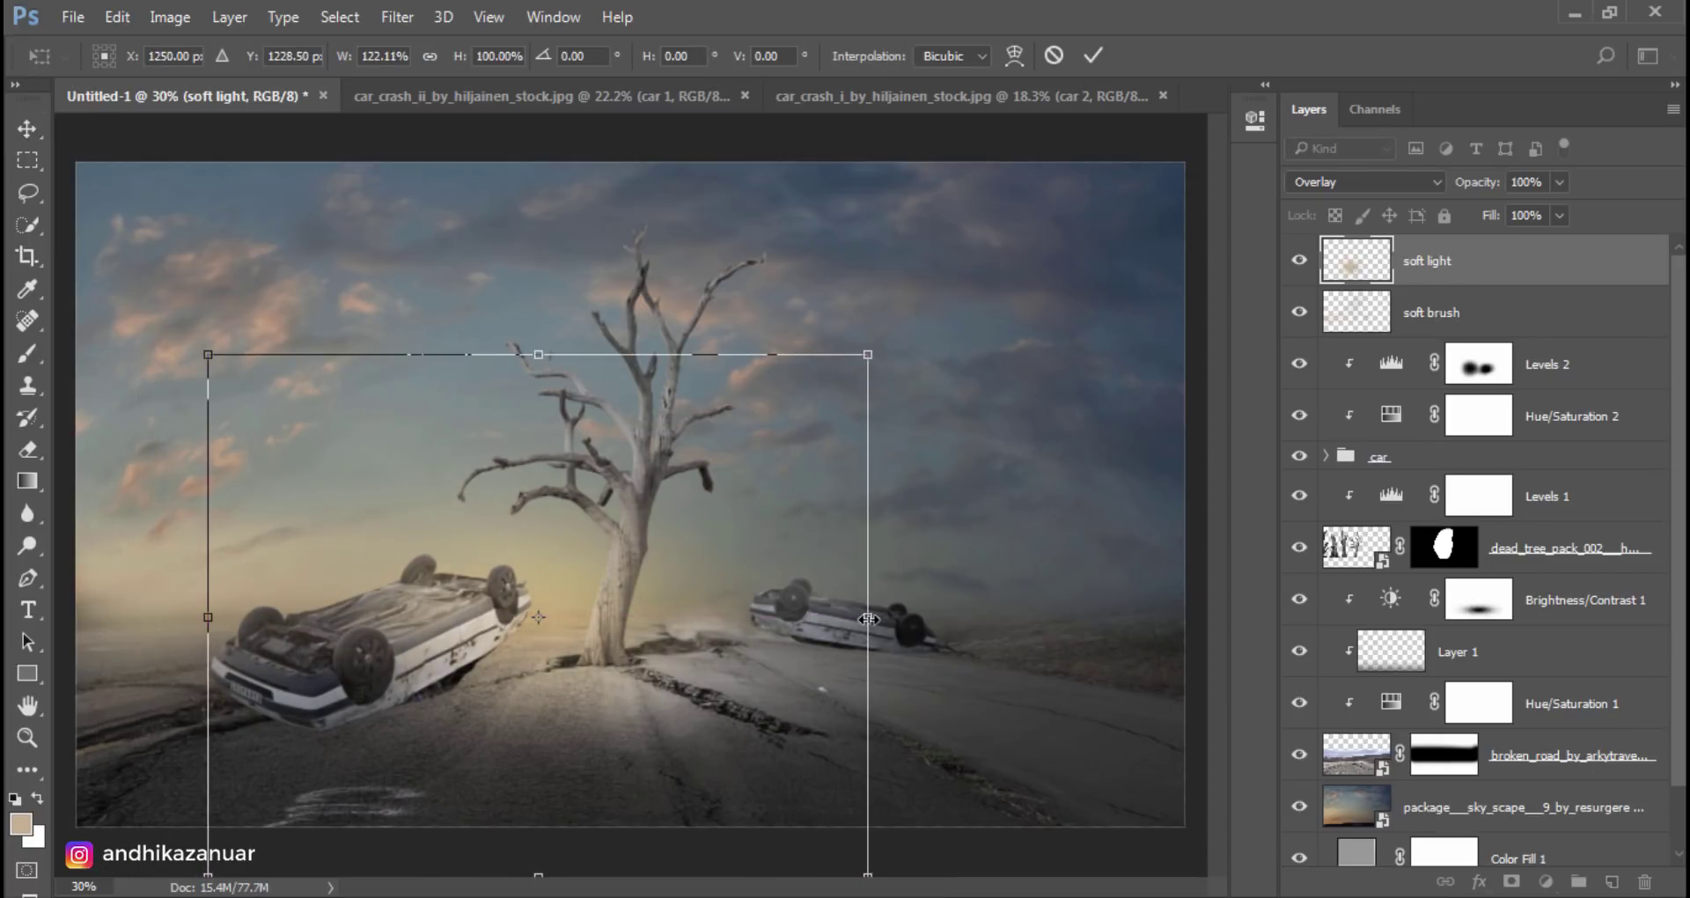
left_click_drag(864, 617, 918, 617)
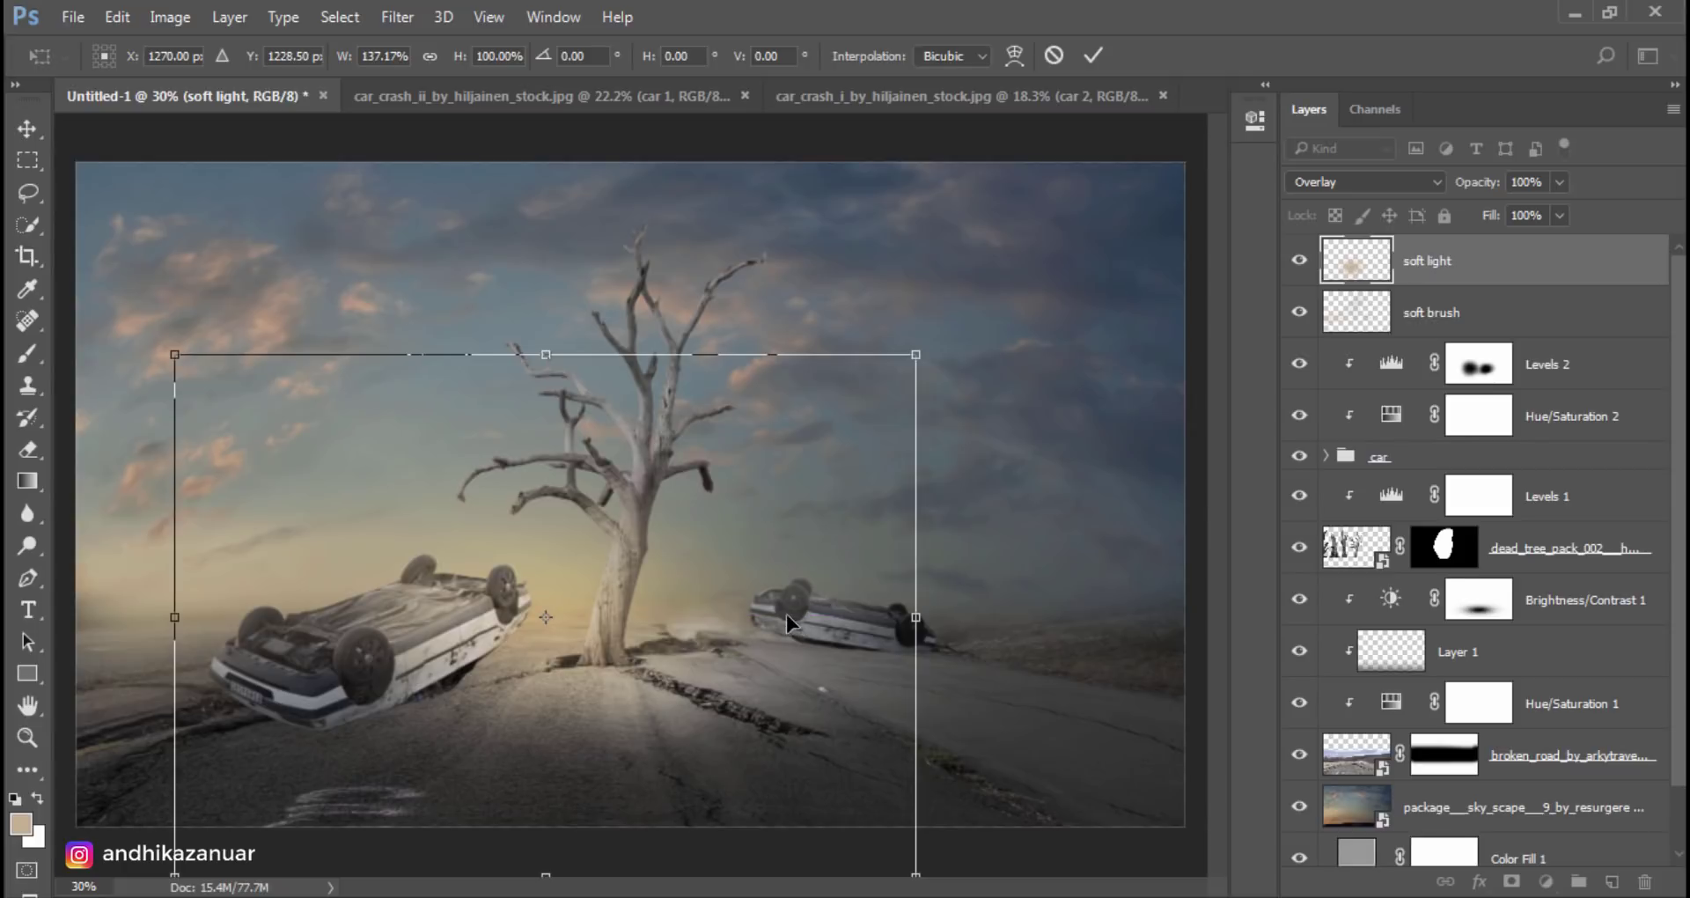
left_click_drag(785, 614, 788, 636)
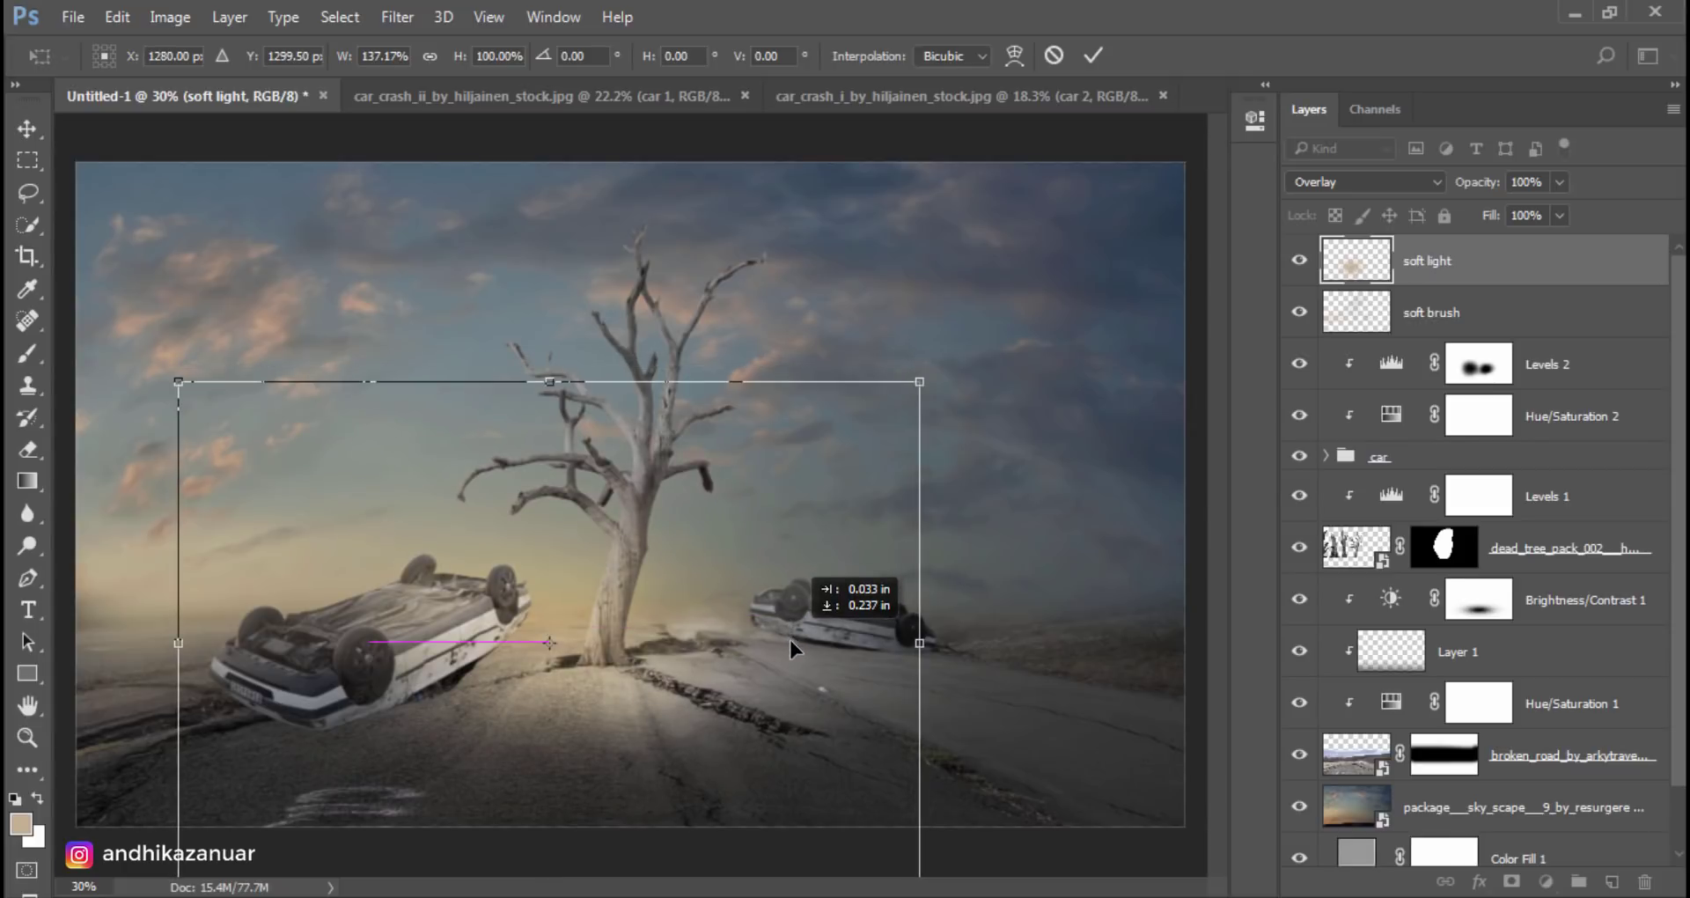
left_click(1093, 54)
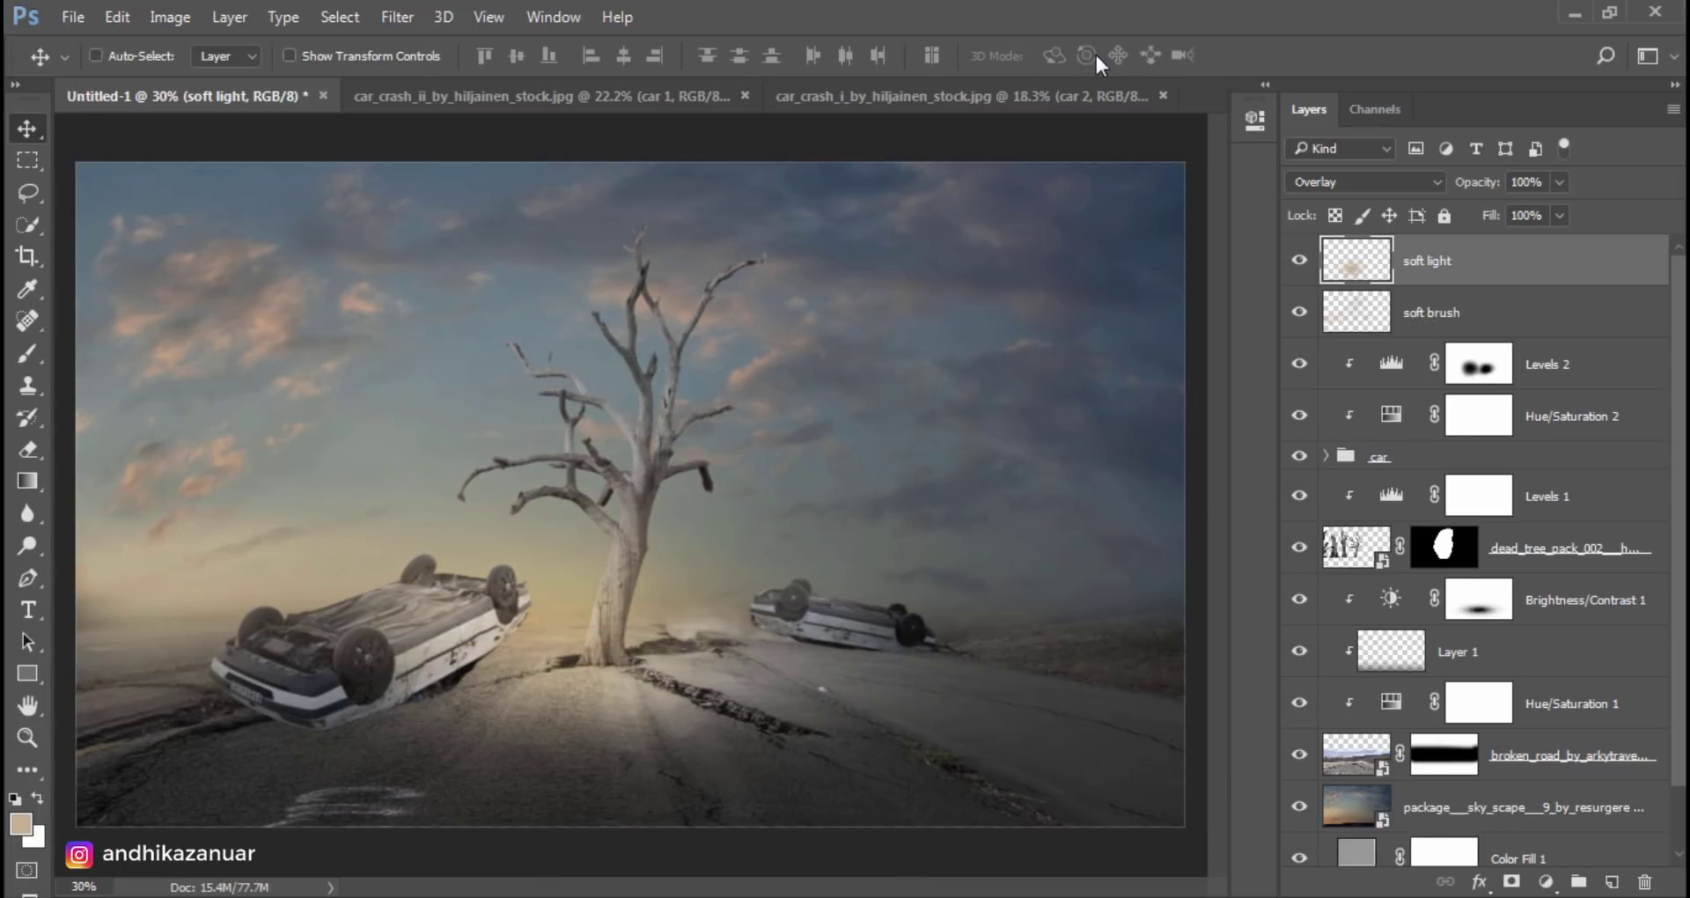
left_click(1559, 183)
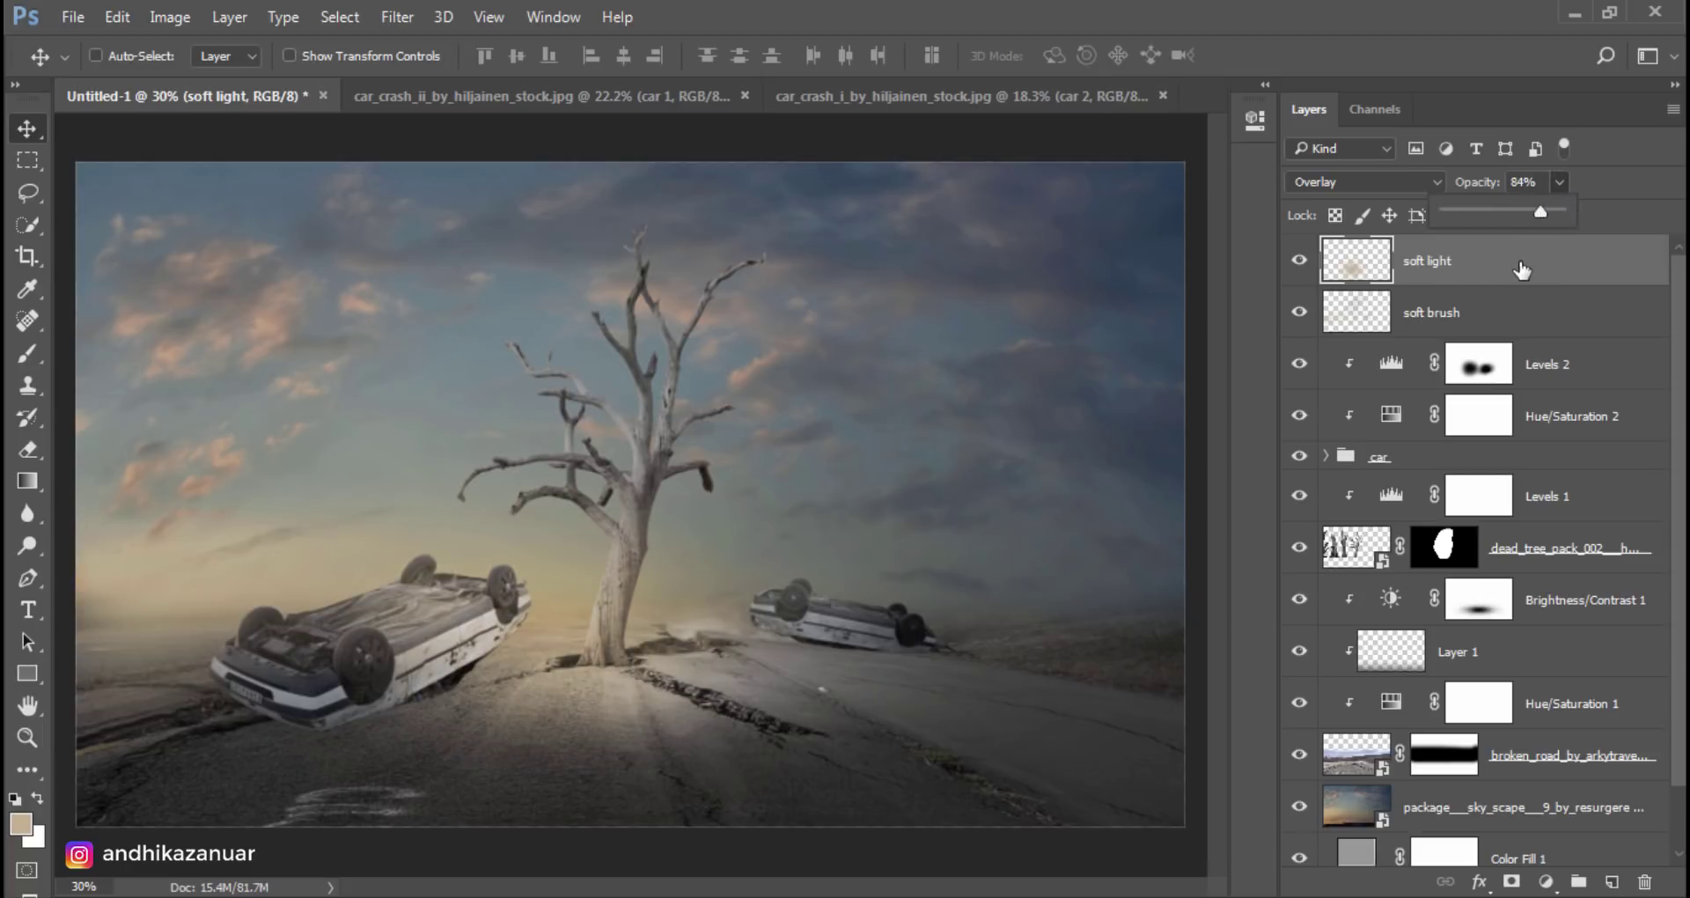
left_click(1464, 275)
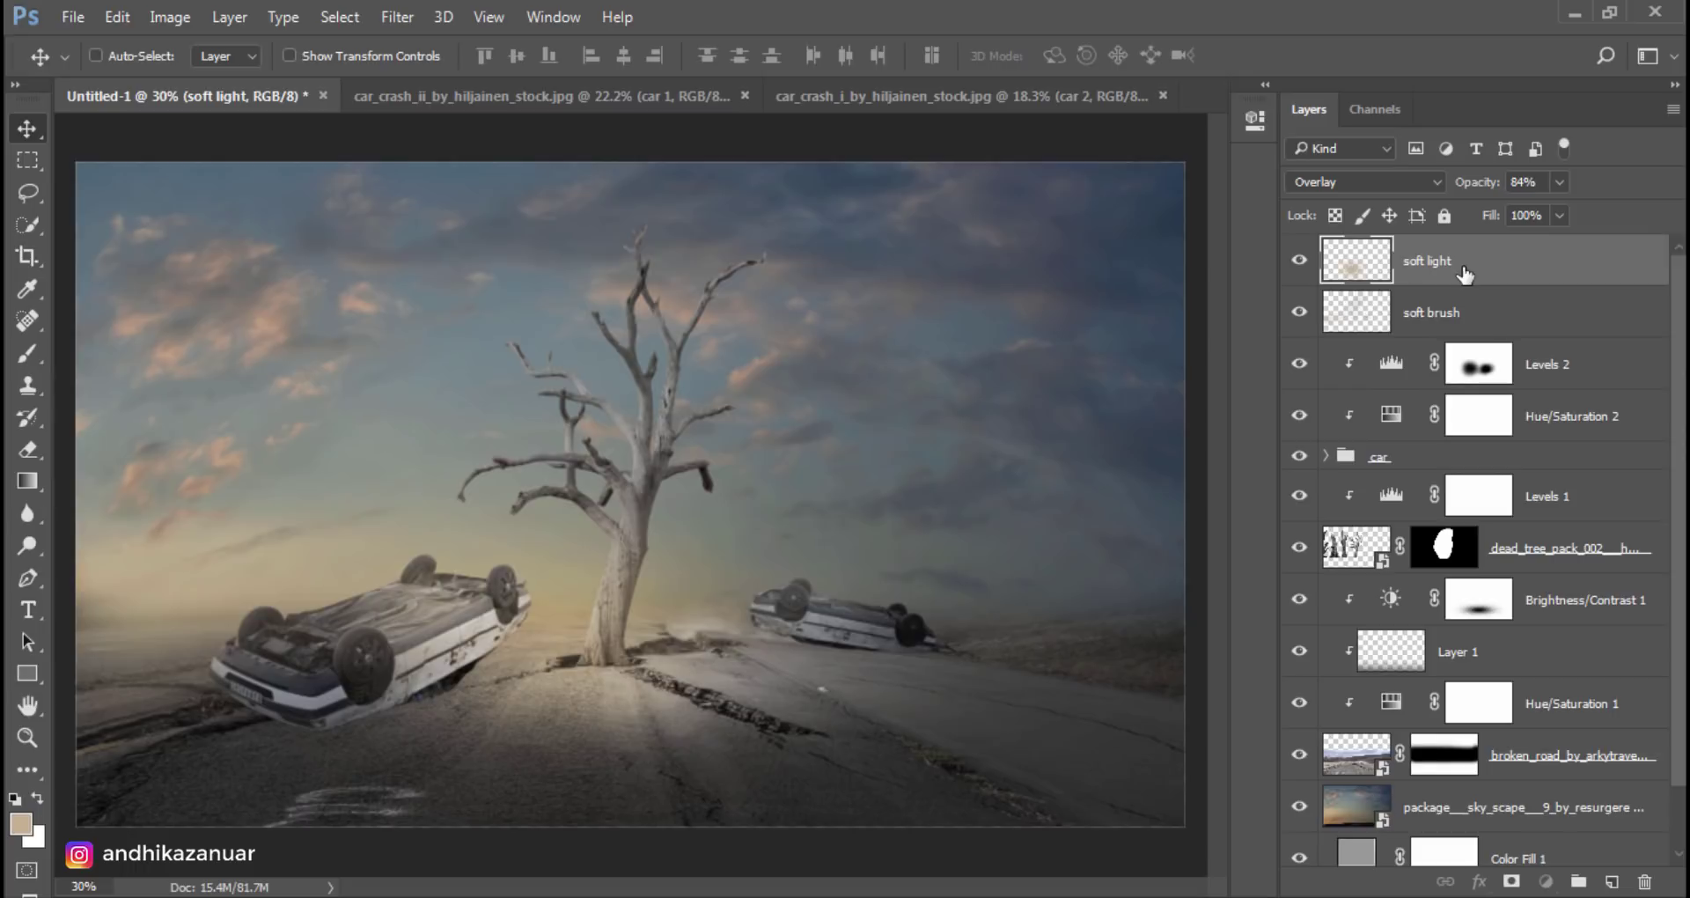
Step: Add a Gradient Map adjustment layer using the black-to-white gradient
left_click(1545, 880)
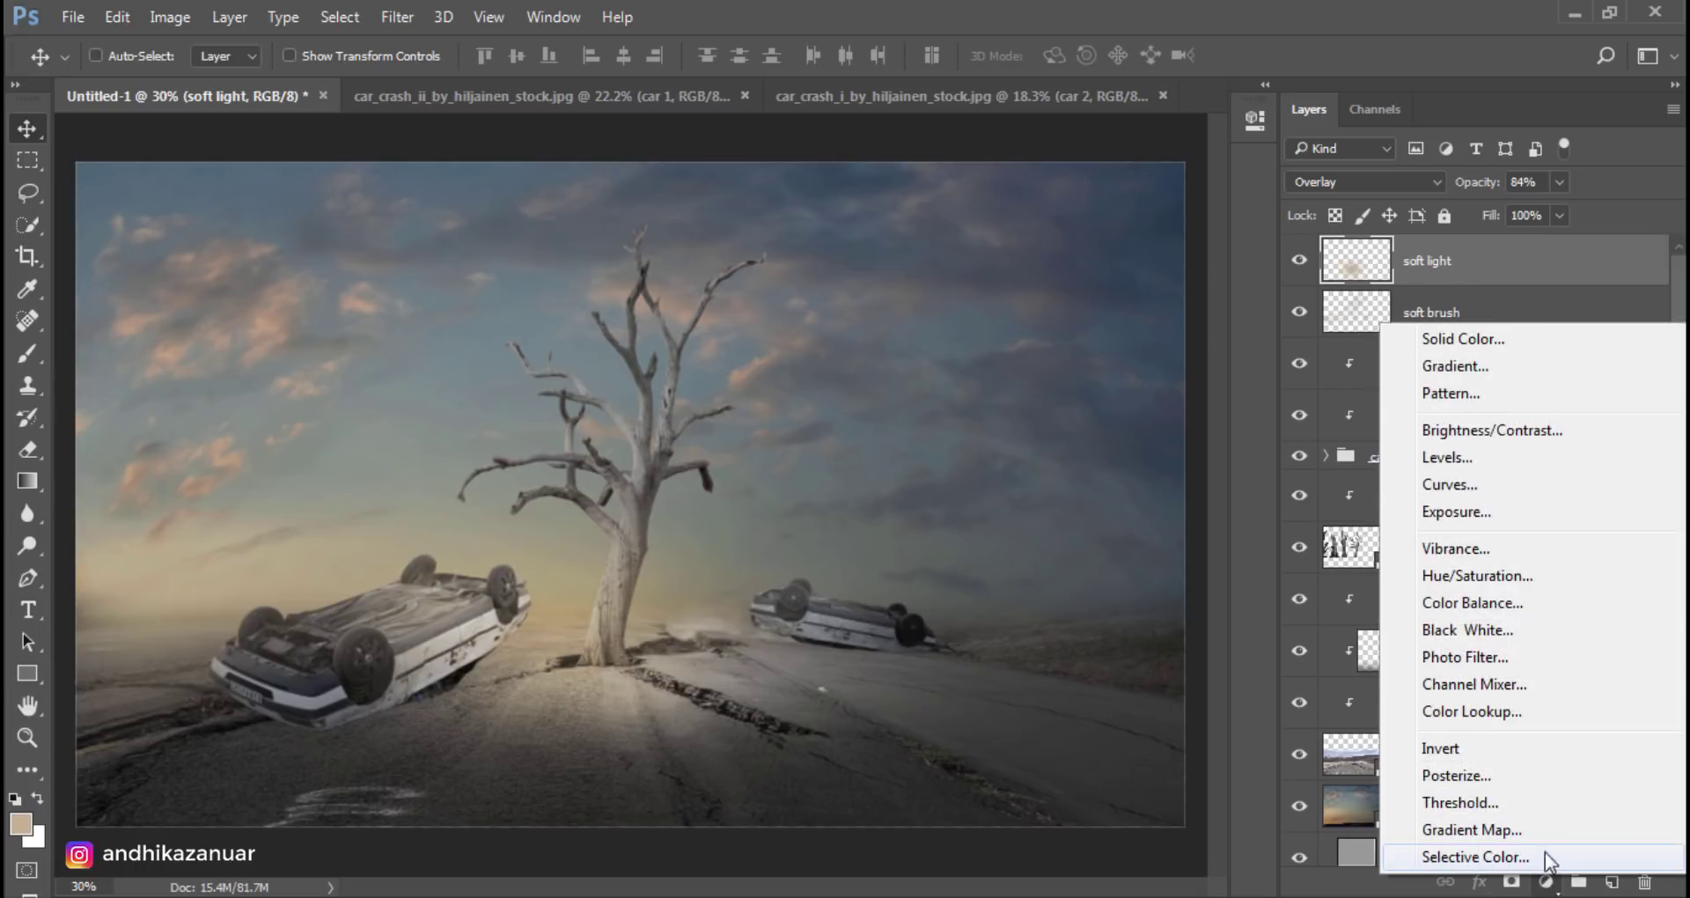
left_click(1548, 832)
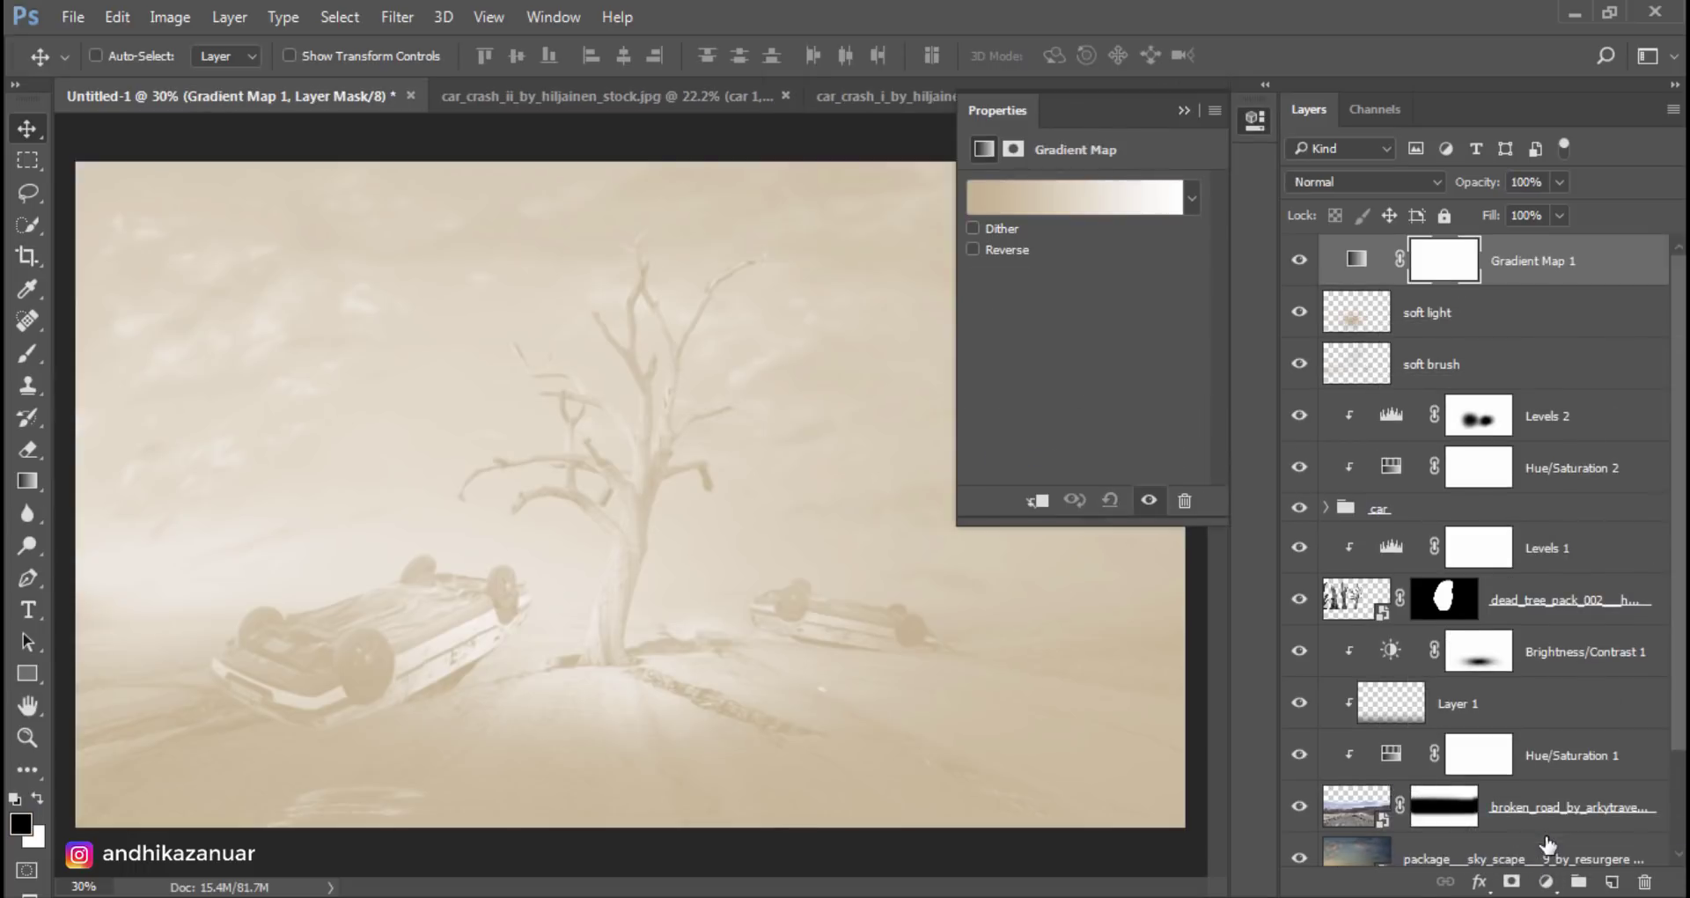
left_click(1192, 197)
left_click(1068, 255)
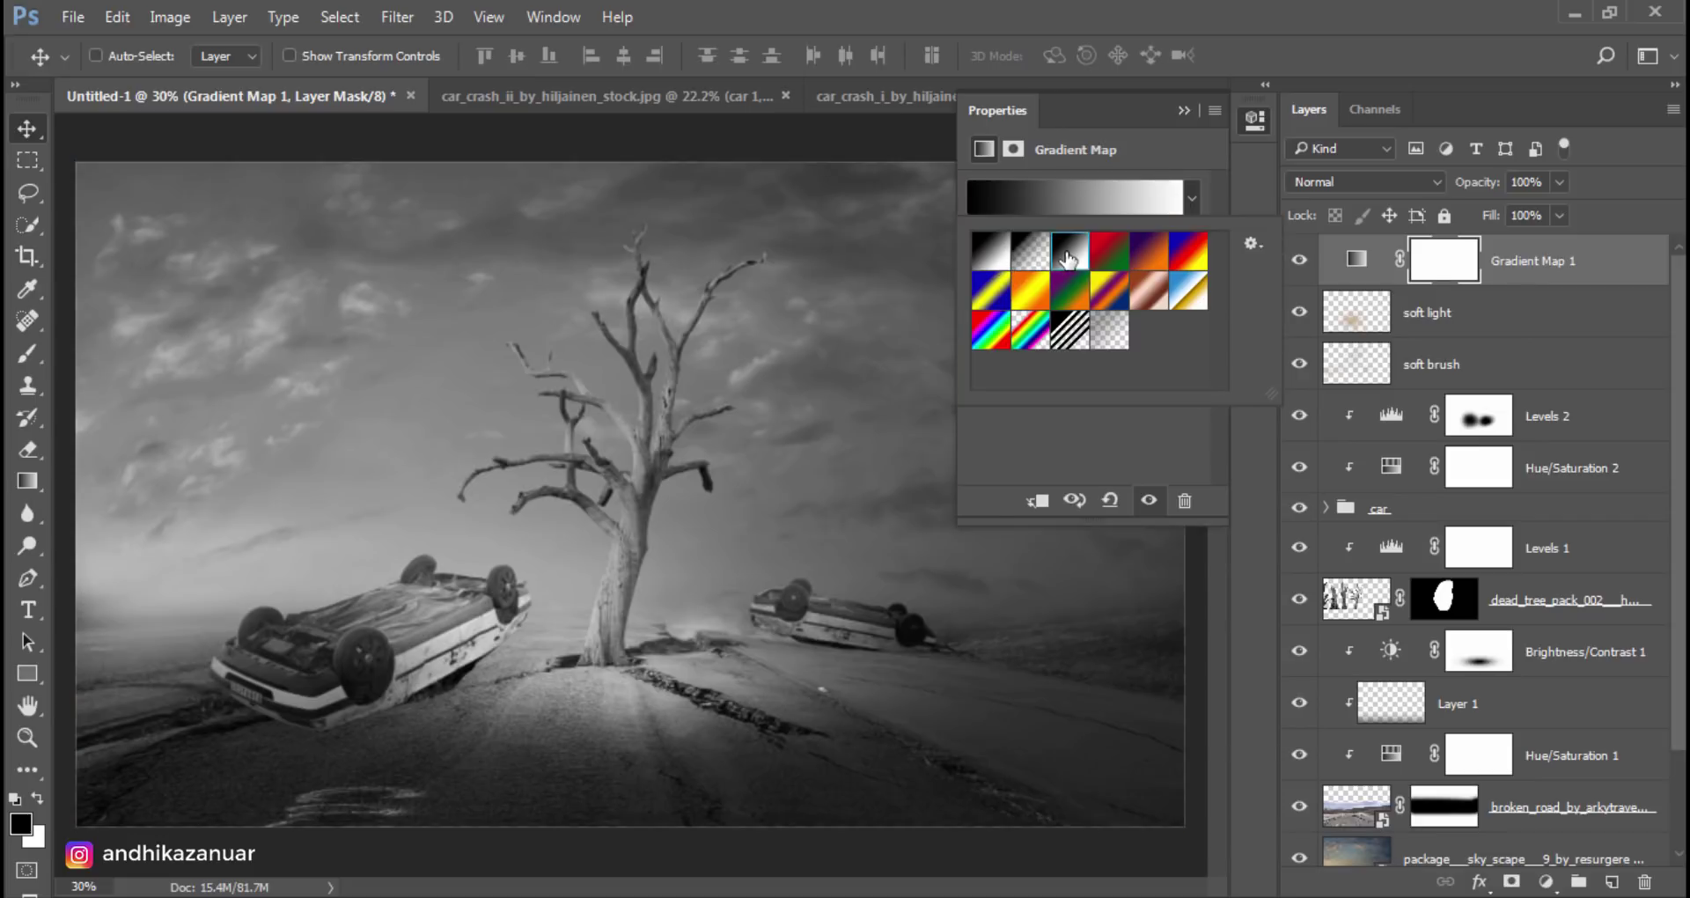
left_click(1199, 141)
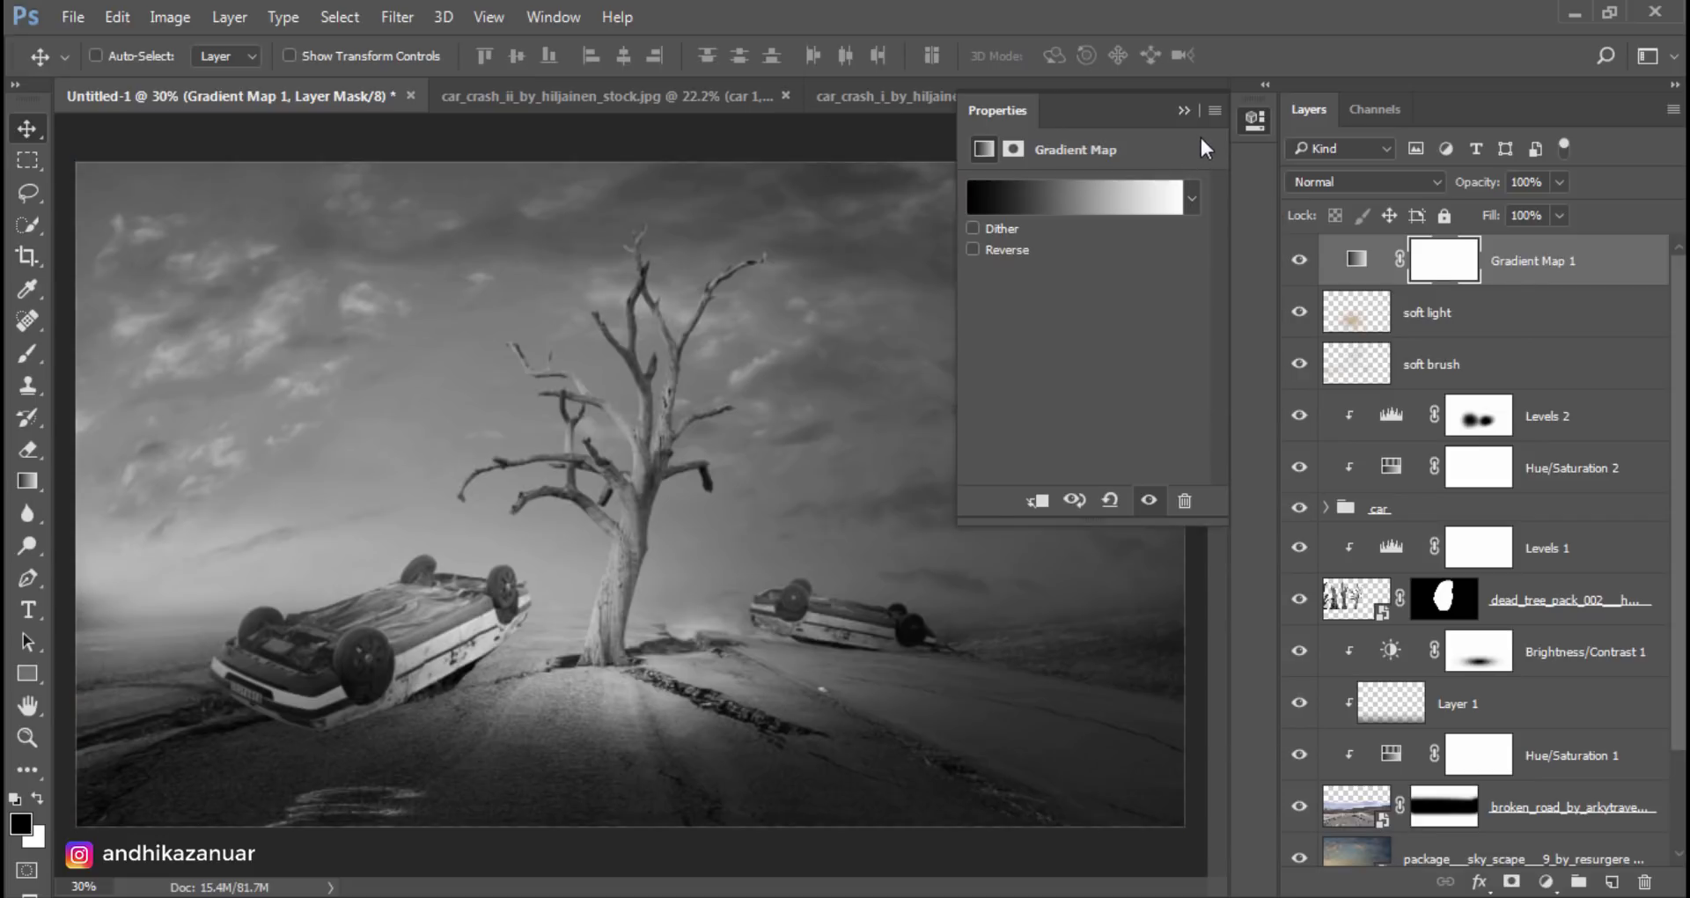
Step: Blend Gradient Map 1 in Hard Light at 20% opacity and toggle it to compare
left_click(1185, 110)
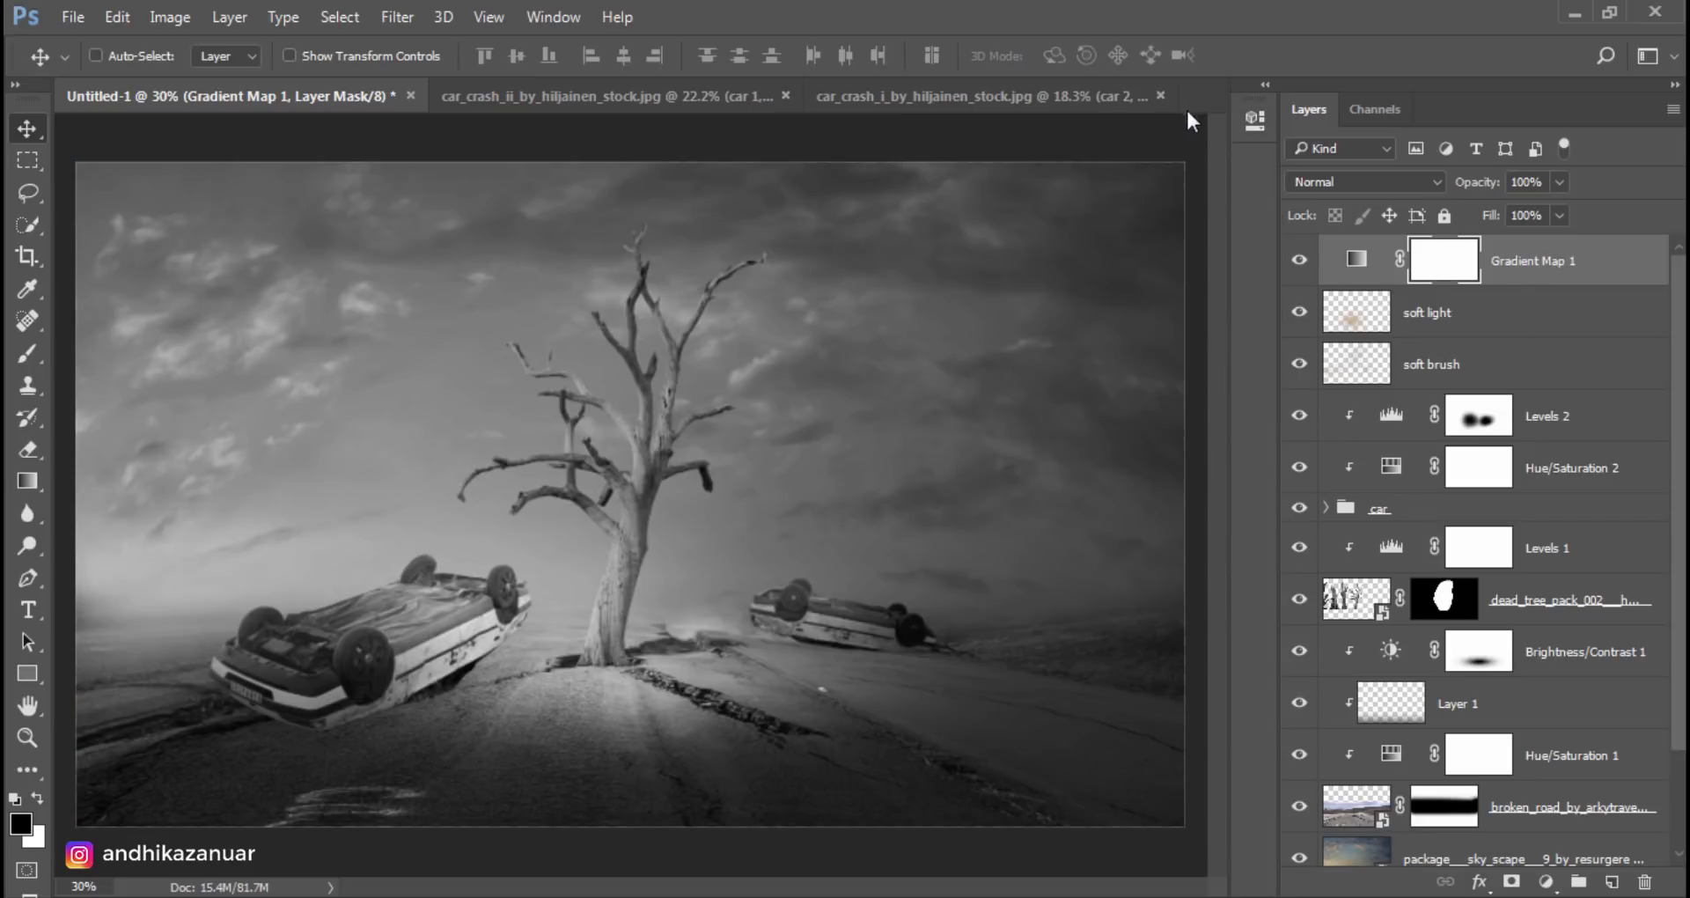
left_click(1320, 181)
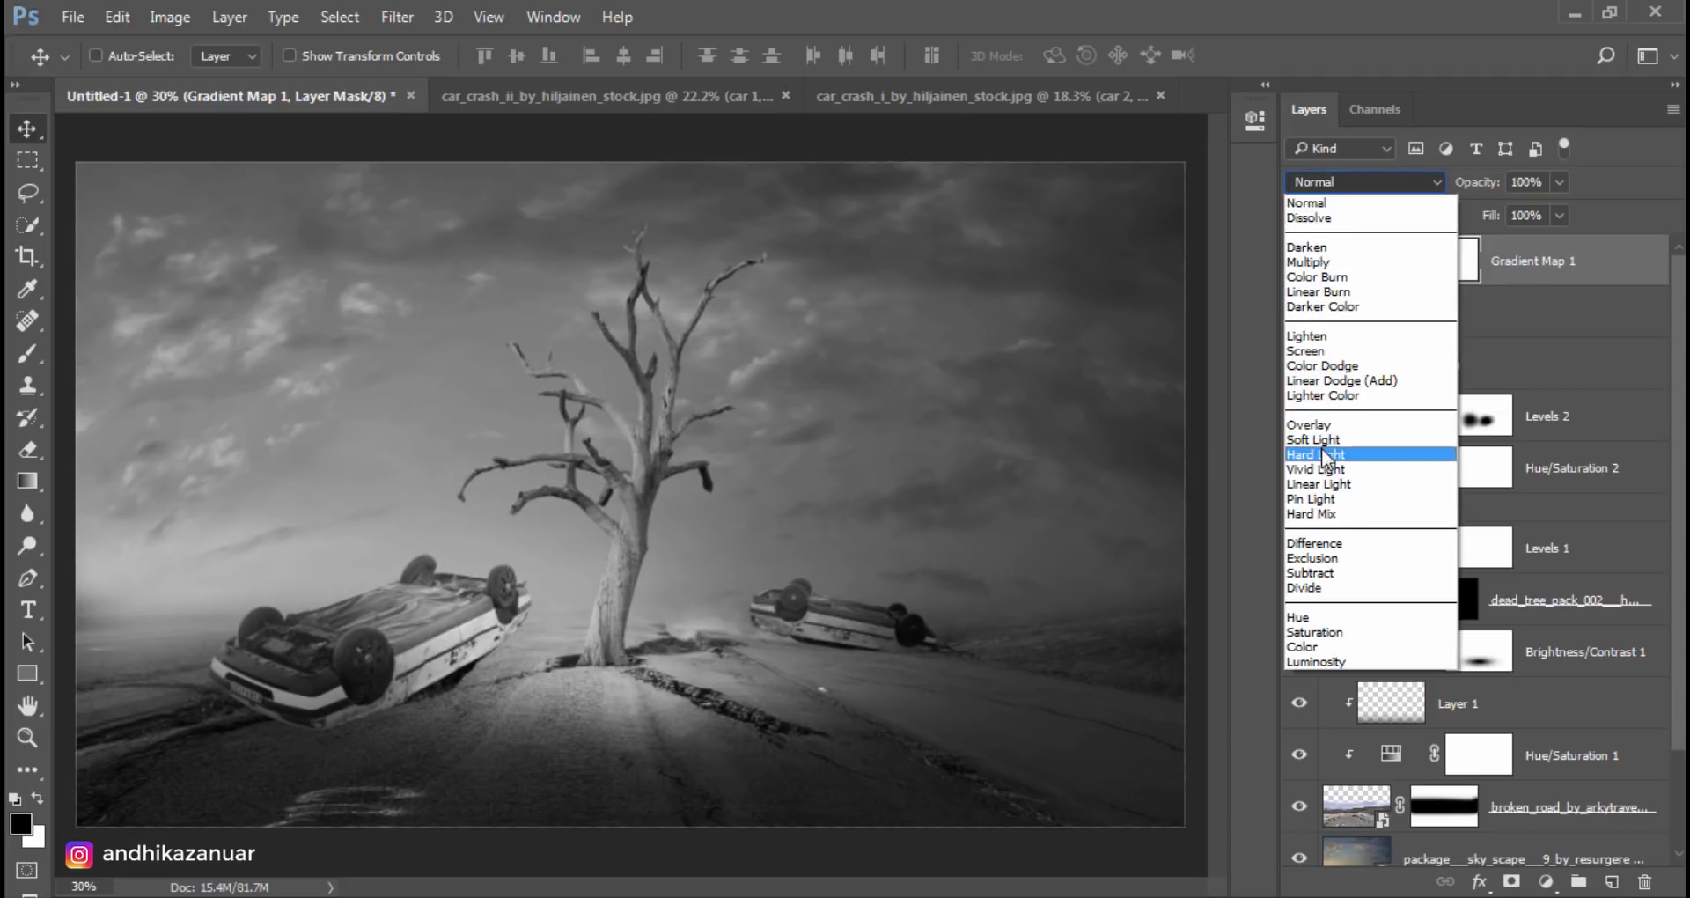
left_click(1356, 456)
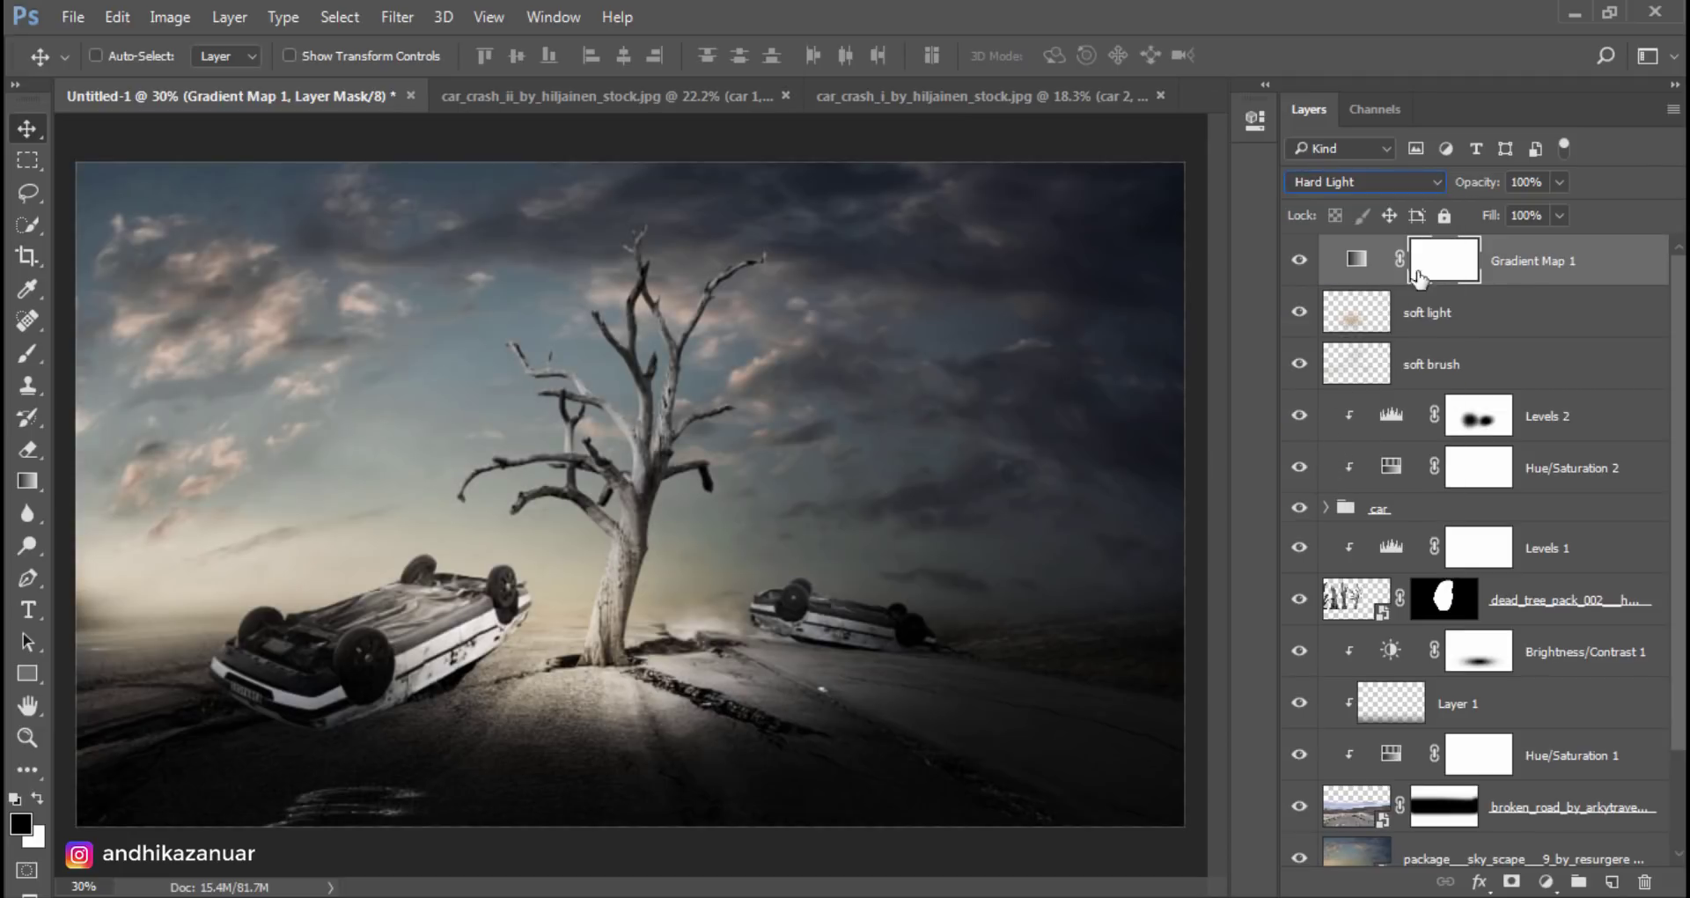
left_click(1558, 182)
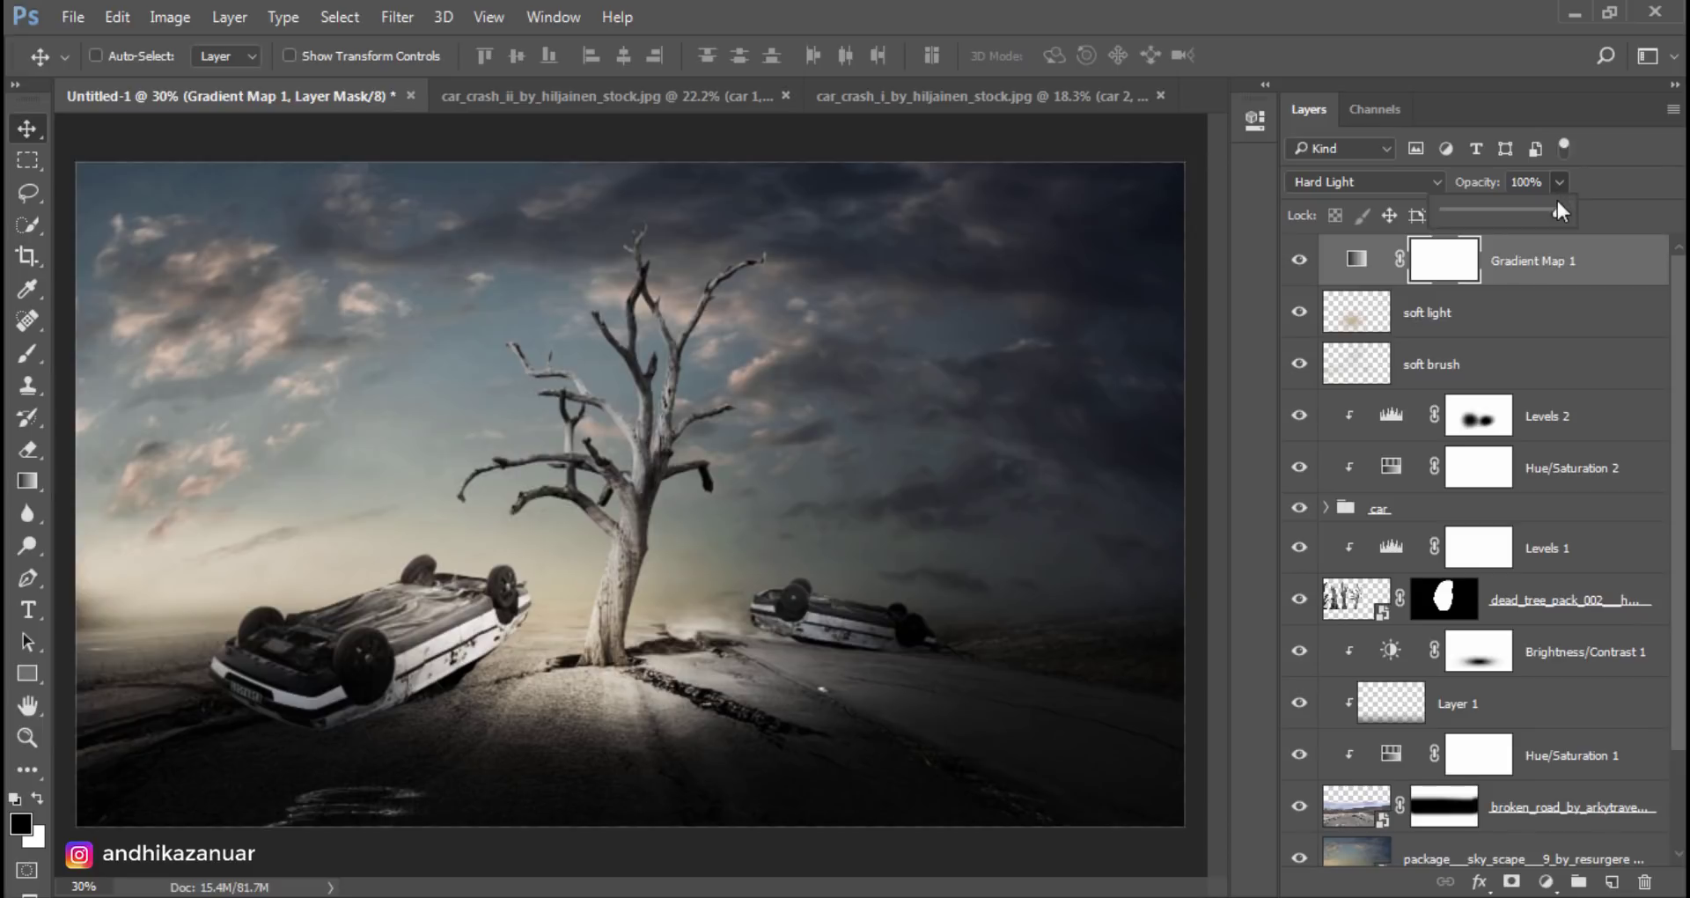
left_click_drag(1518, 207, 1476, 207)
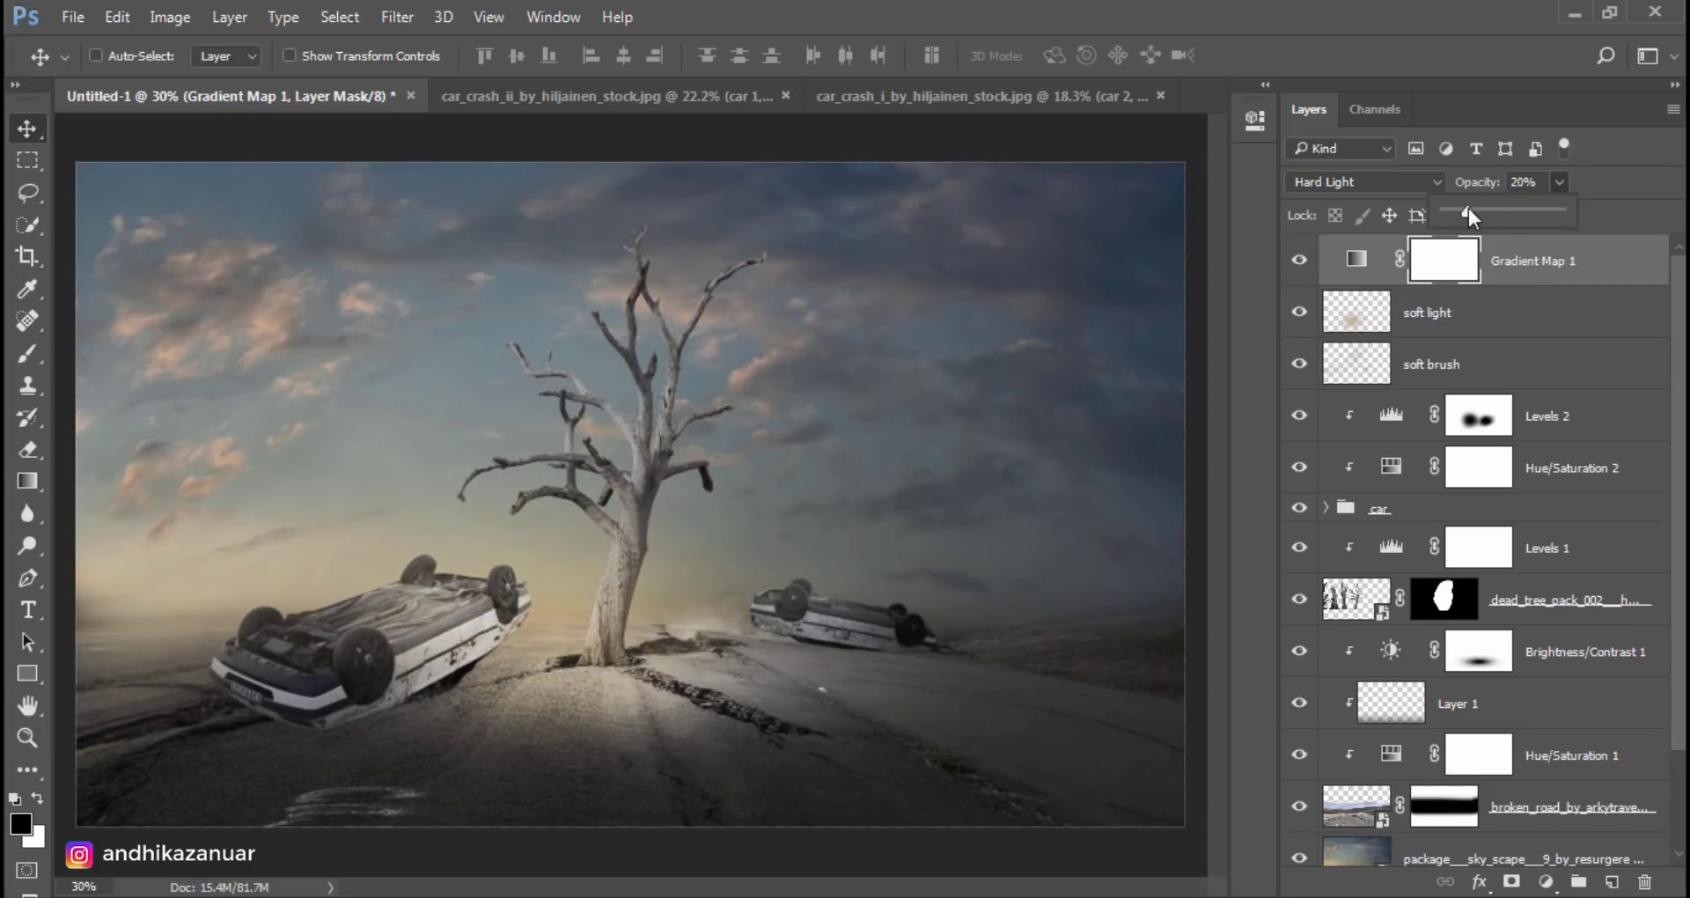
left_click(1356, 258)
left_click(1300, 257)
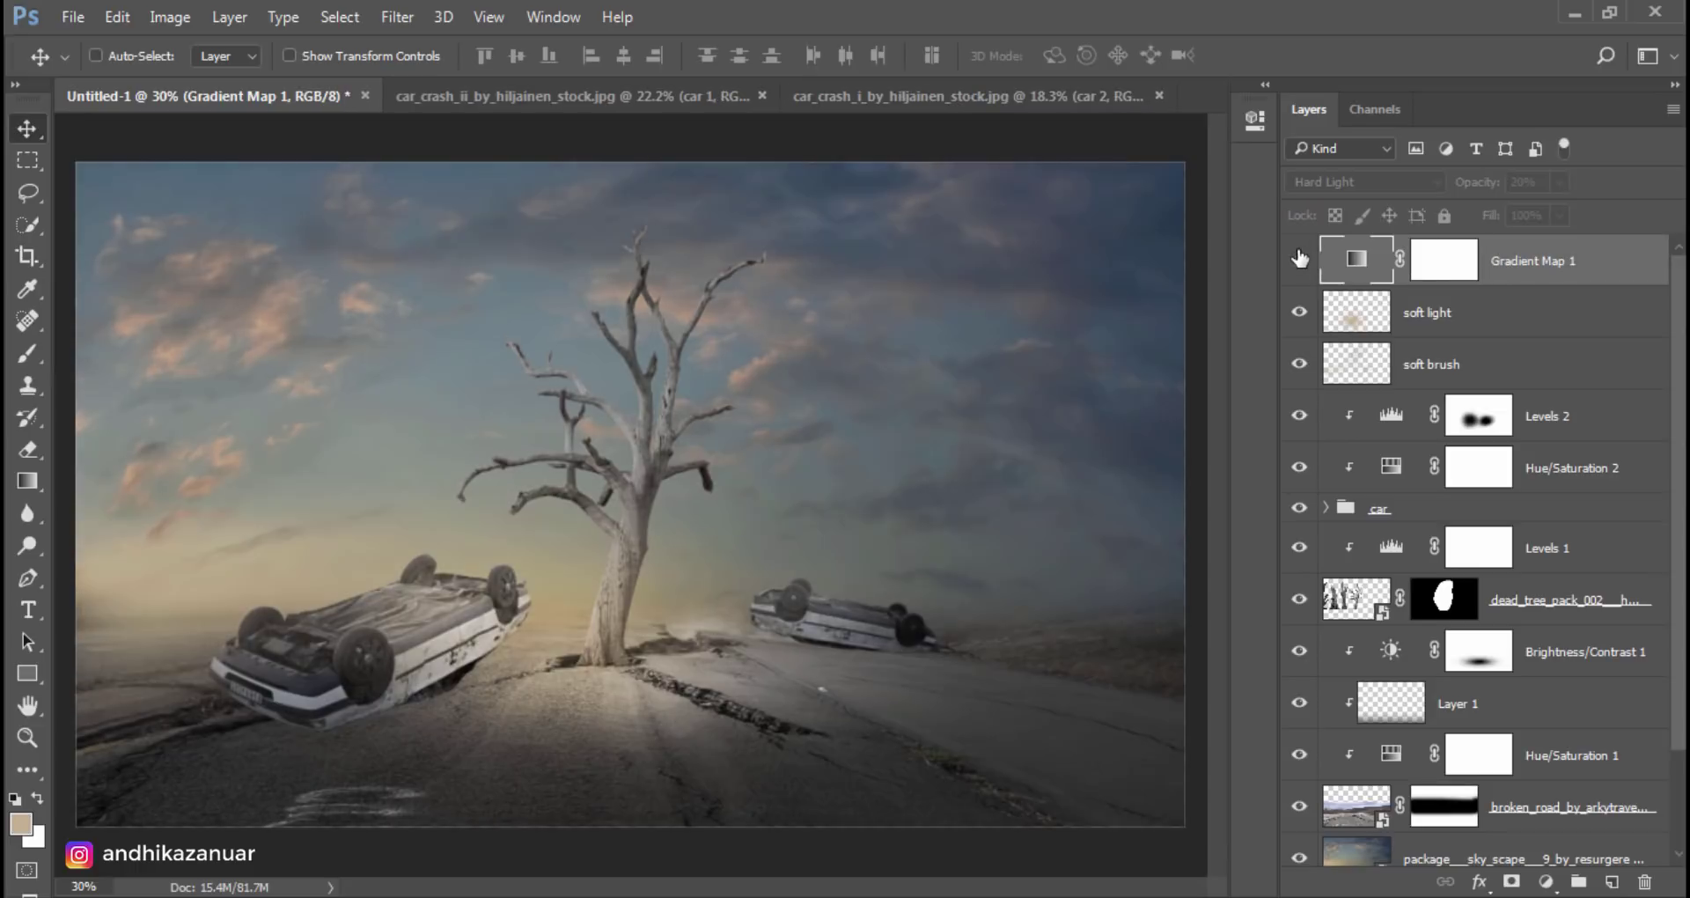
left_click(1299, 258)
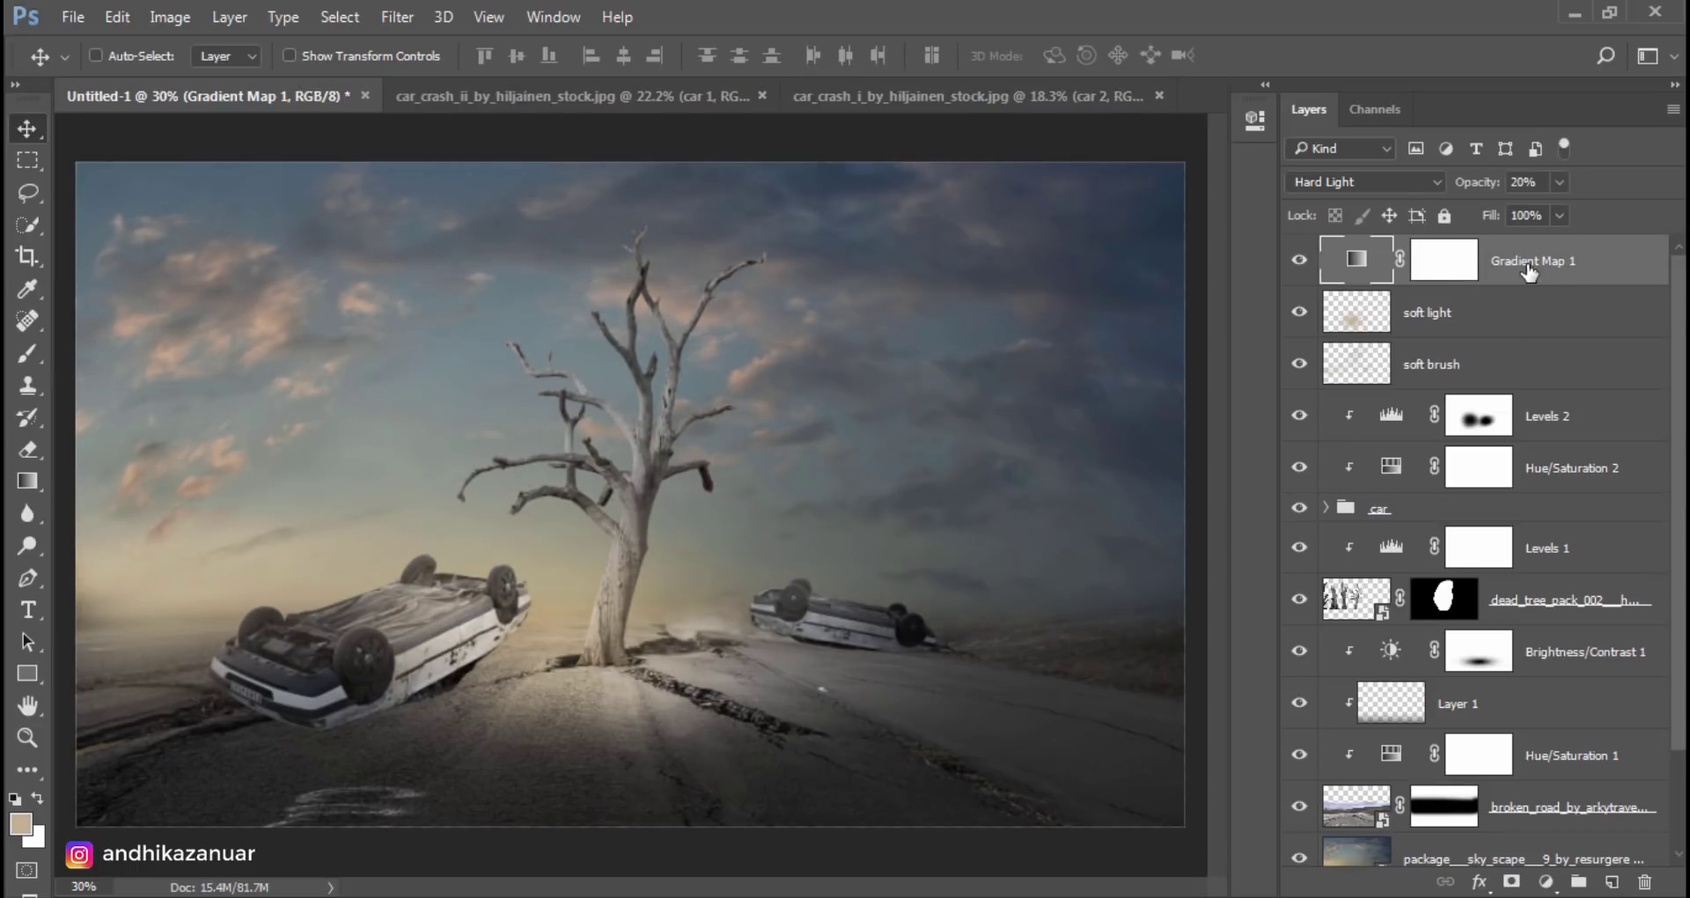
Step: Add a Brightness/Contrast adjustment layer with brightness raised
left_click(1545, 881)
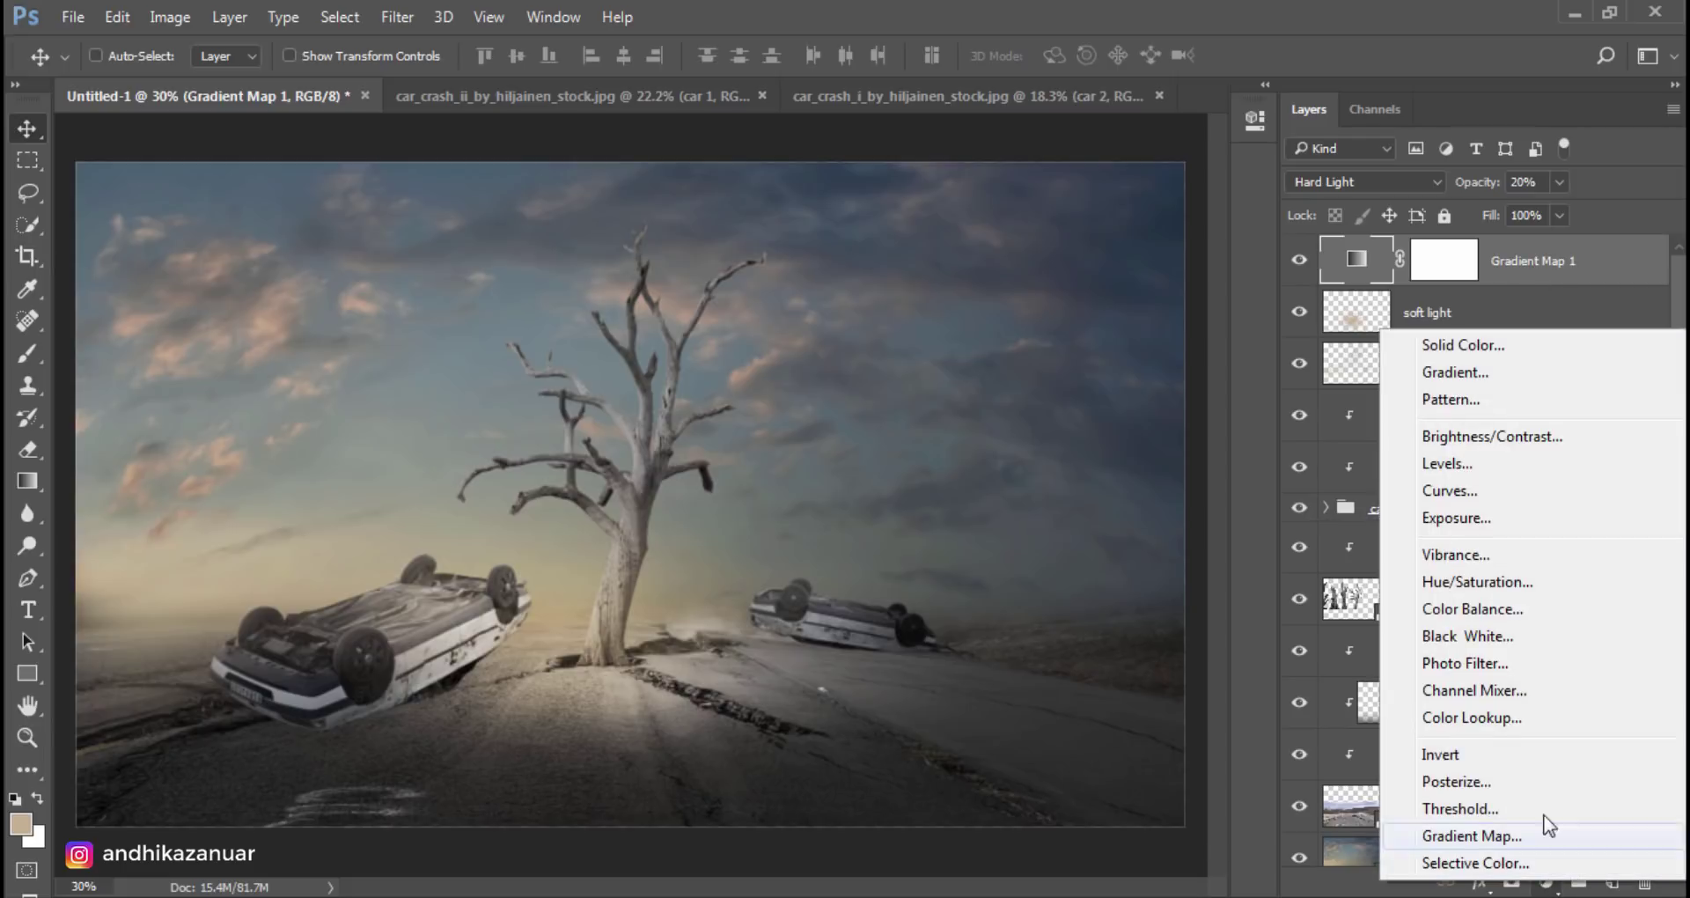
left_click(1549, 436)
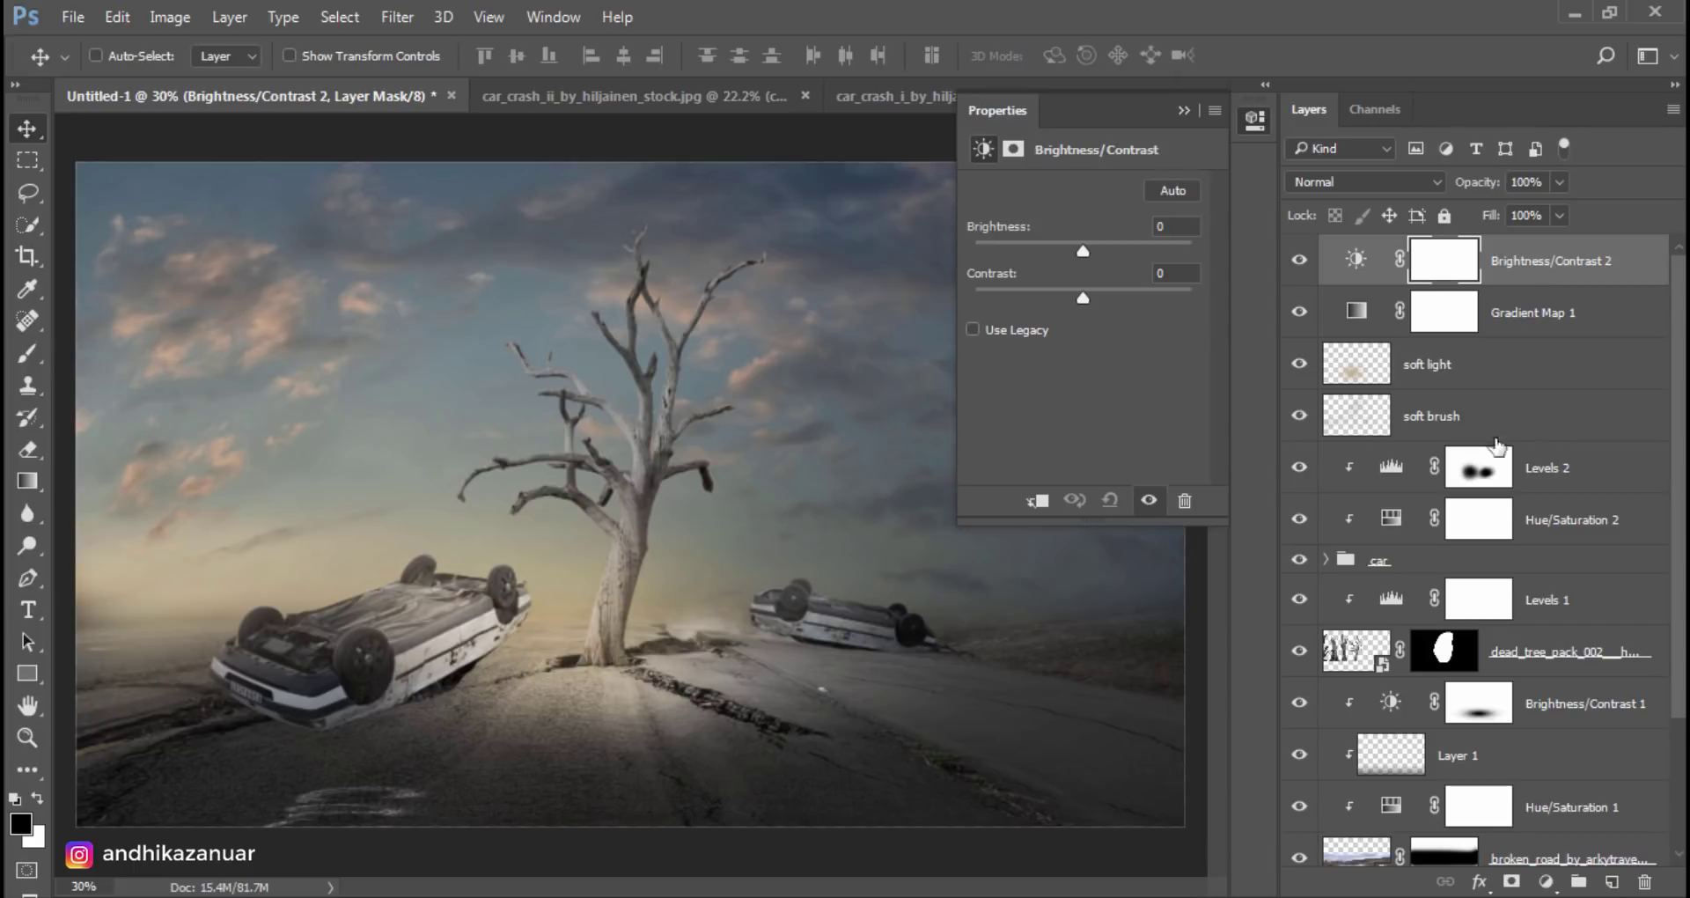
left_click_drag(1090, 247, 1100, 249)
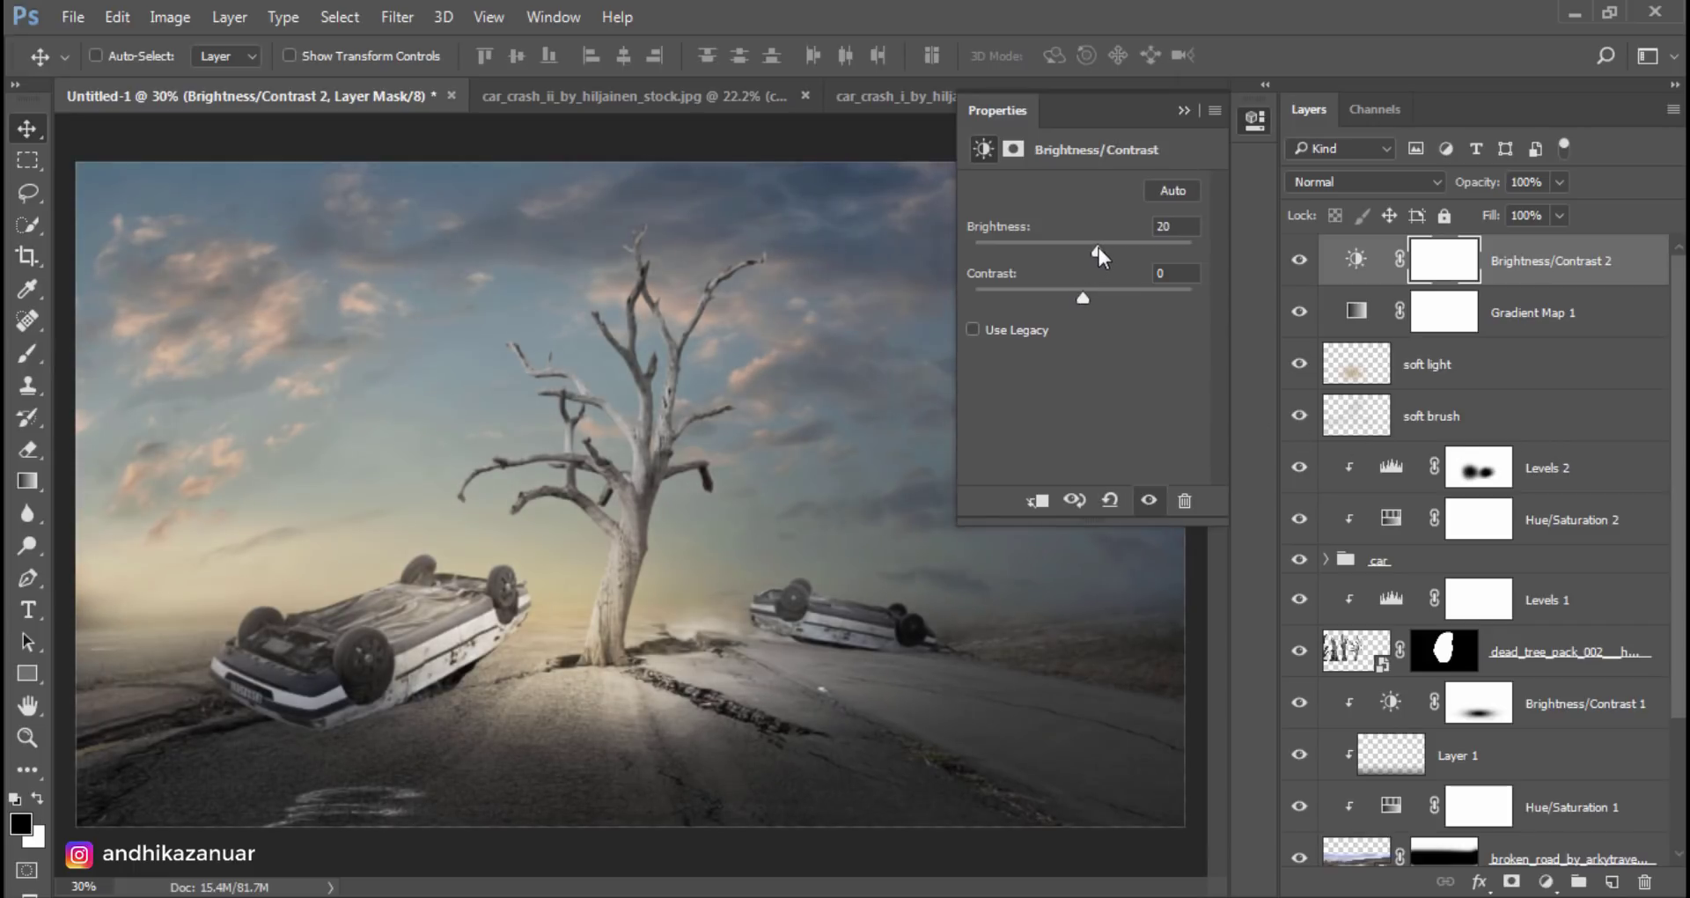
left_click(1184, 110)
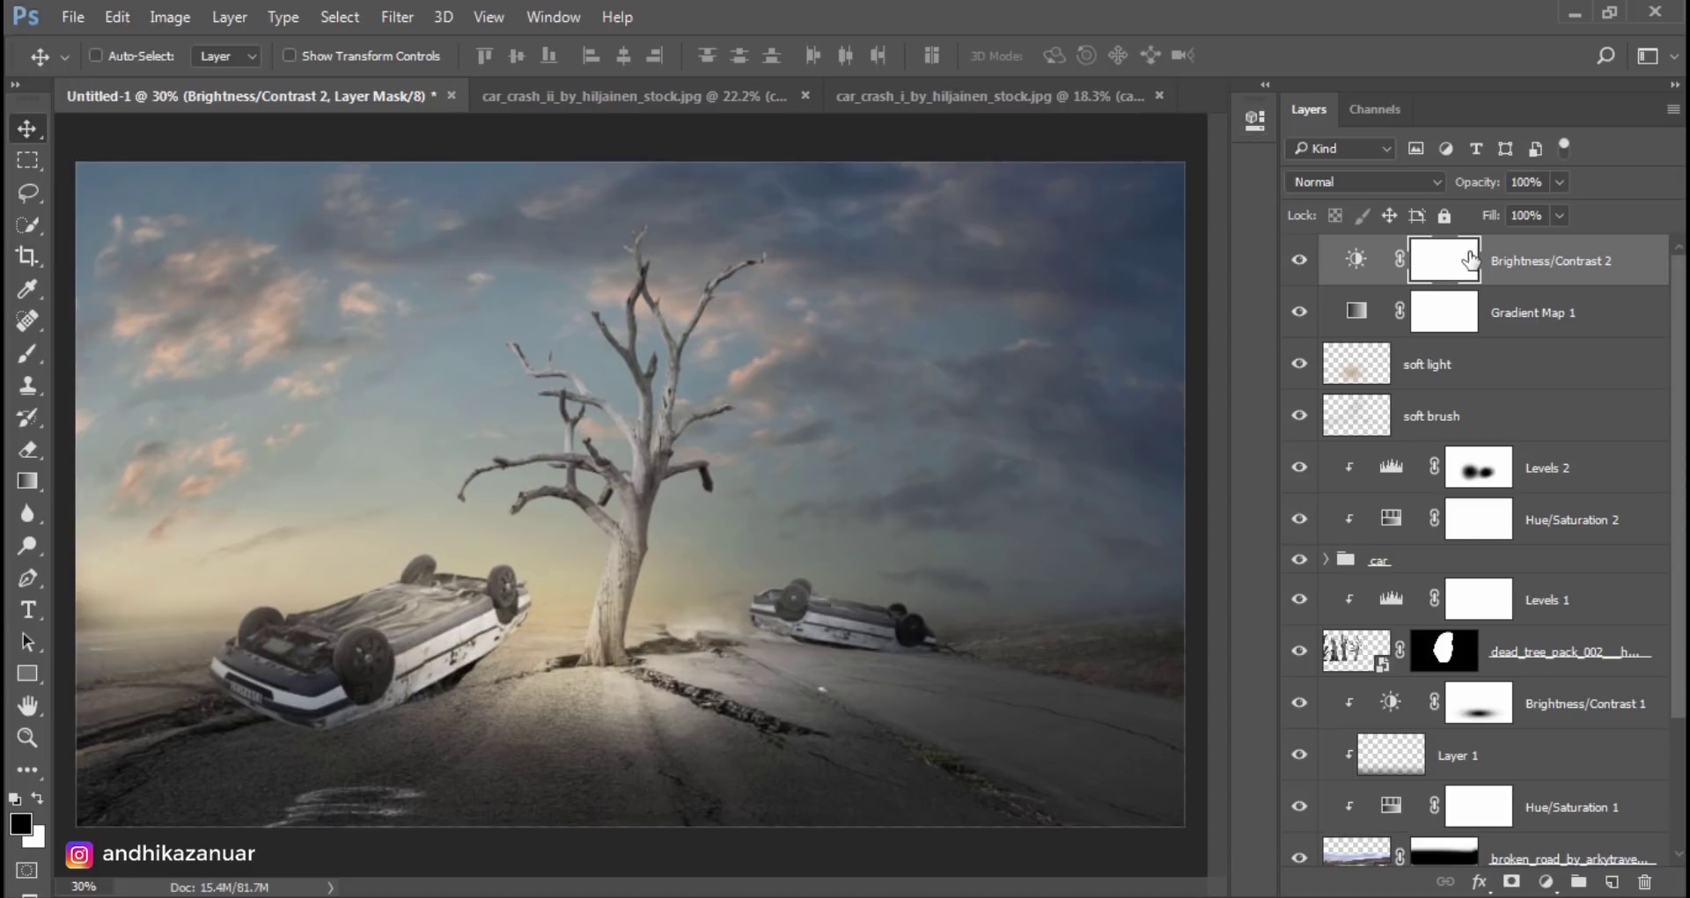
Step: Invert its mask and paint white over the dead tree and the sky to its left
double_click(1443, 274)
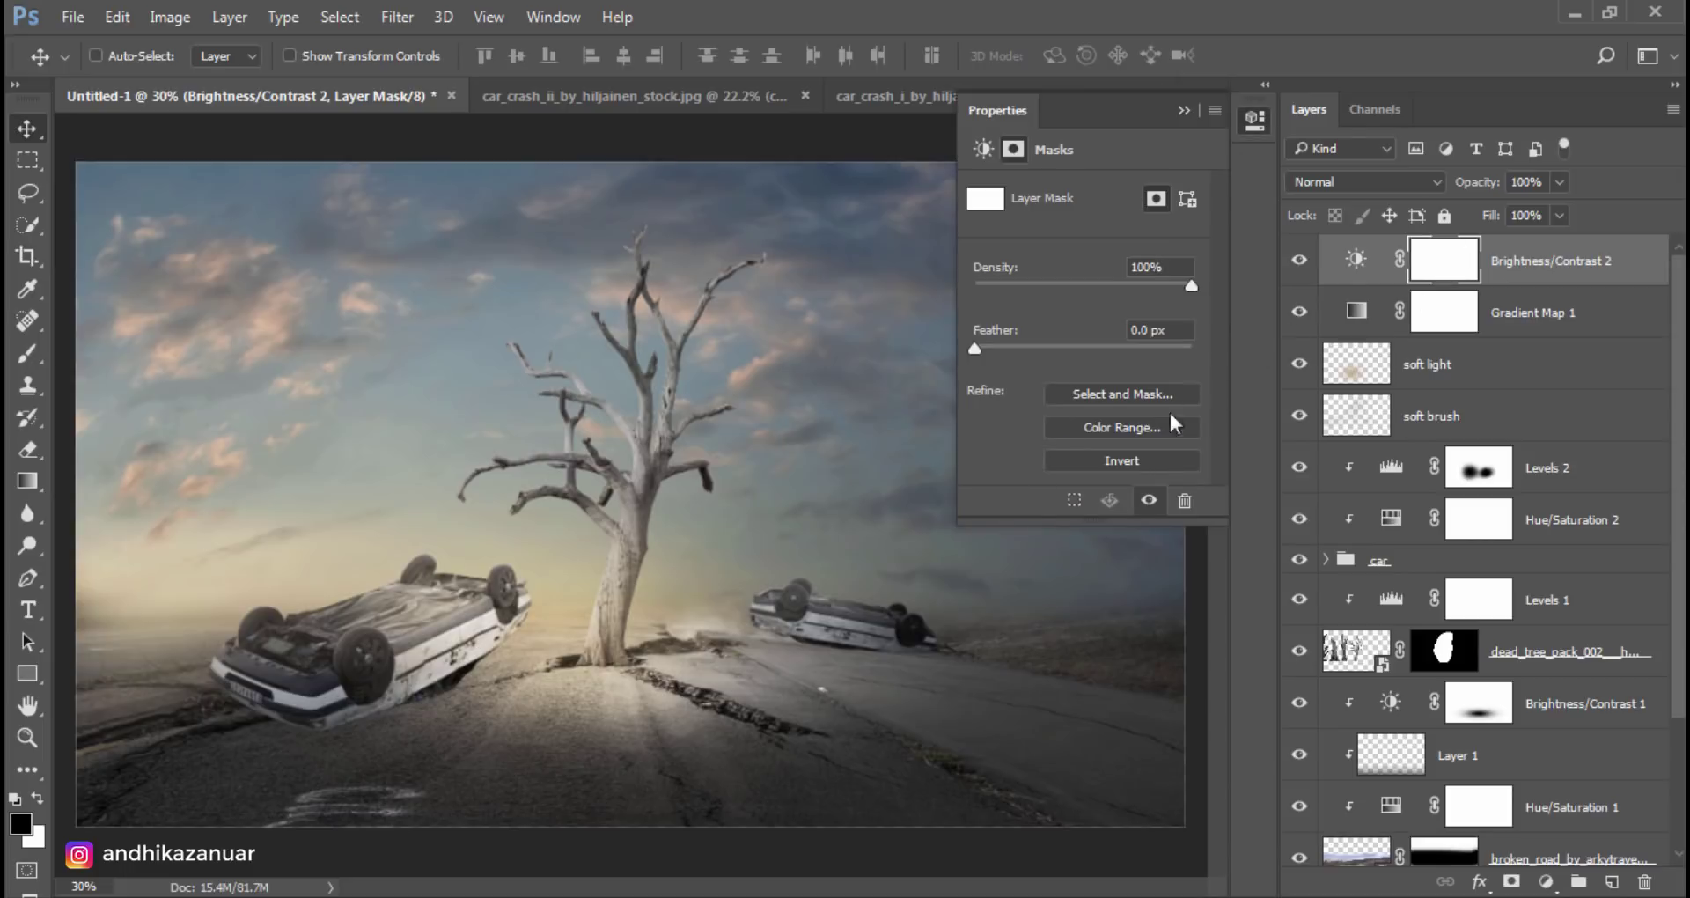
left_click(1141, 456)
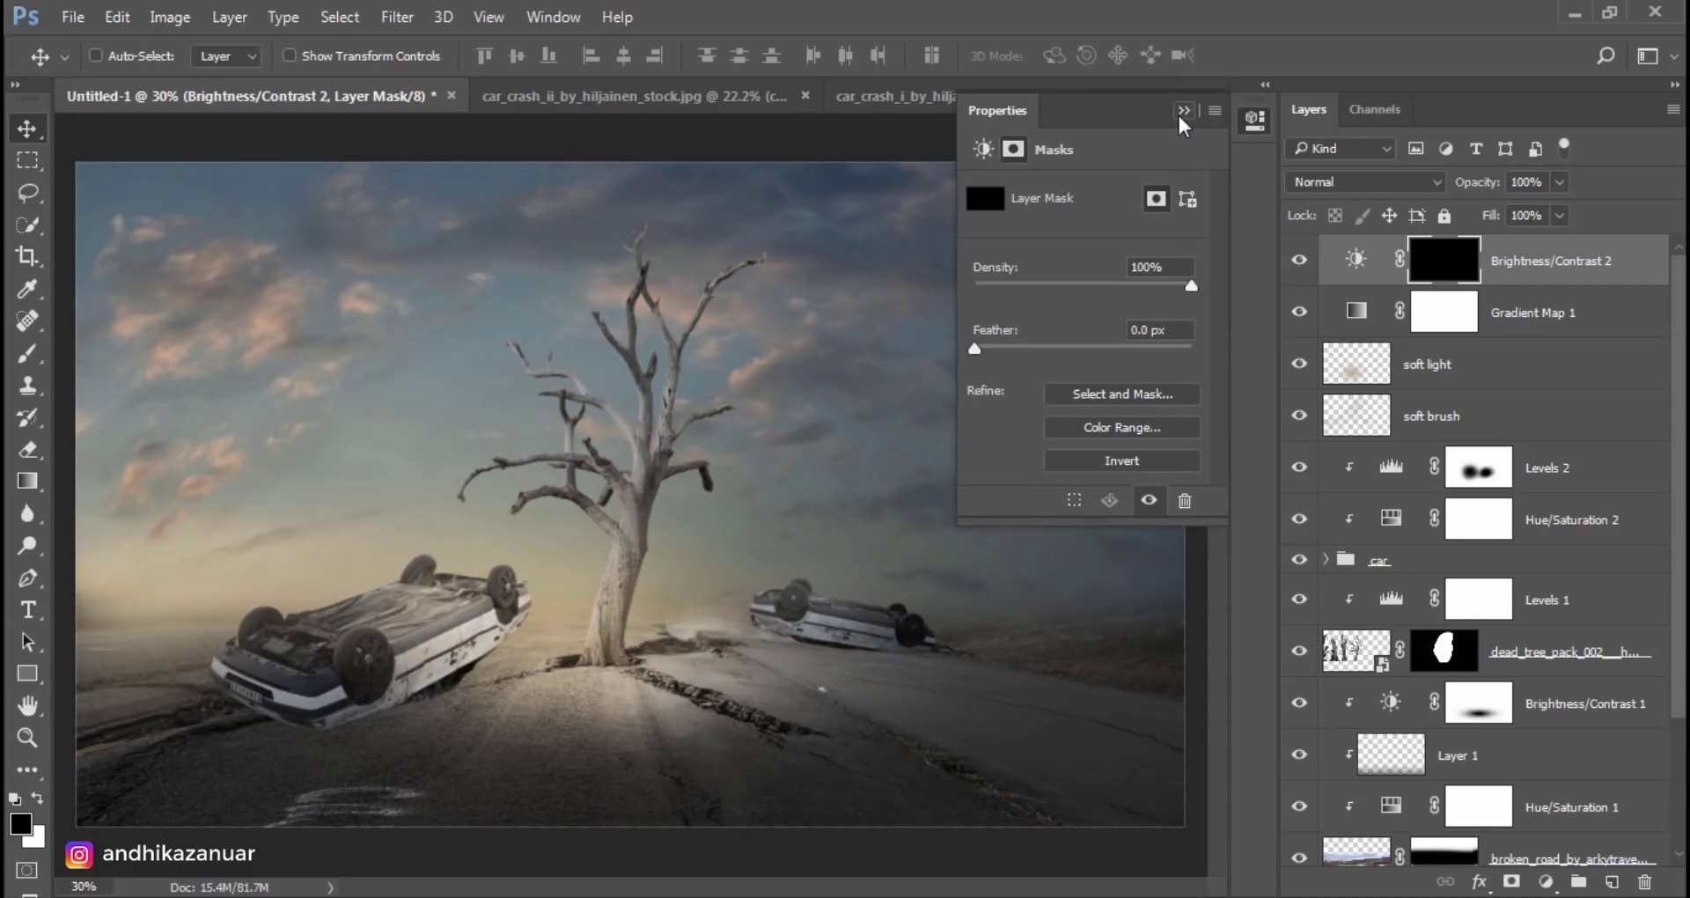
left_click(1180, 116)
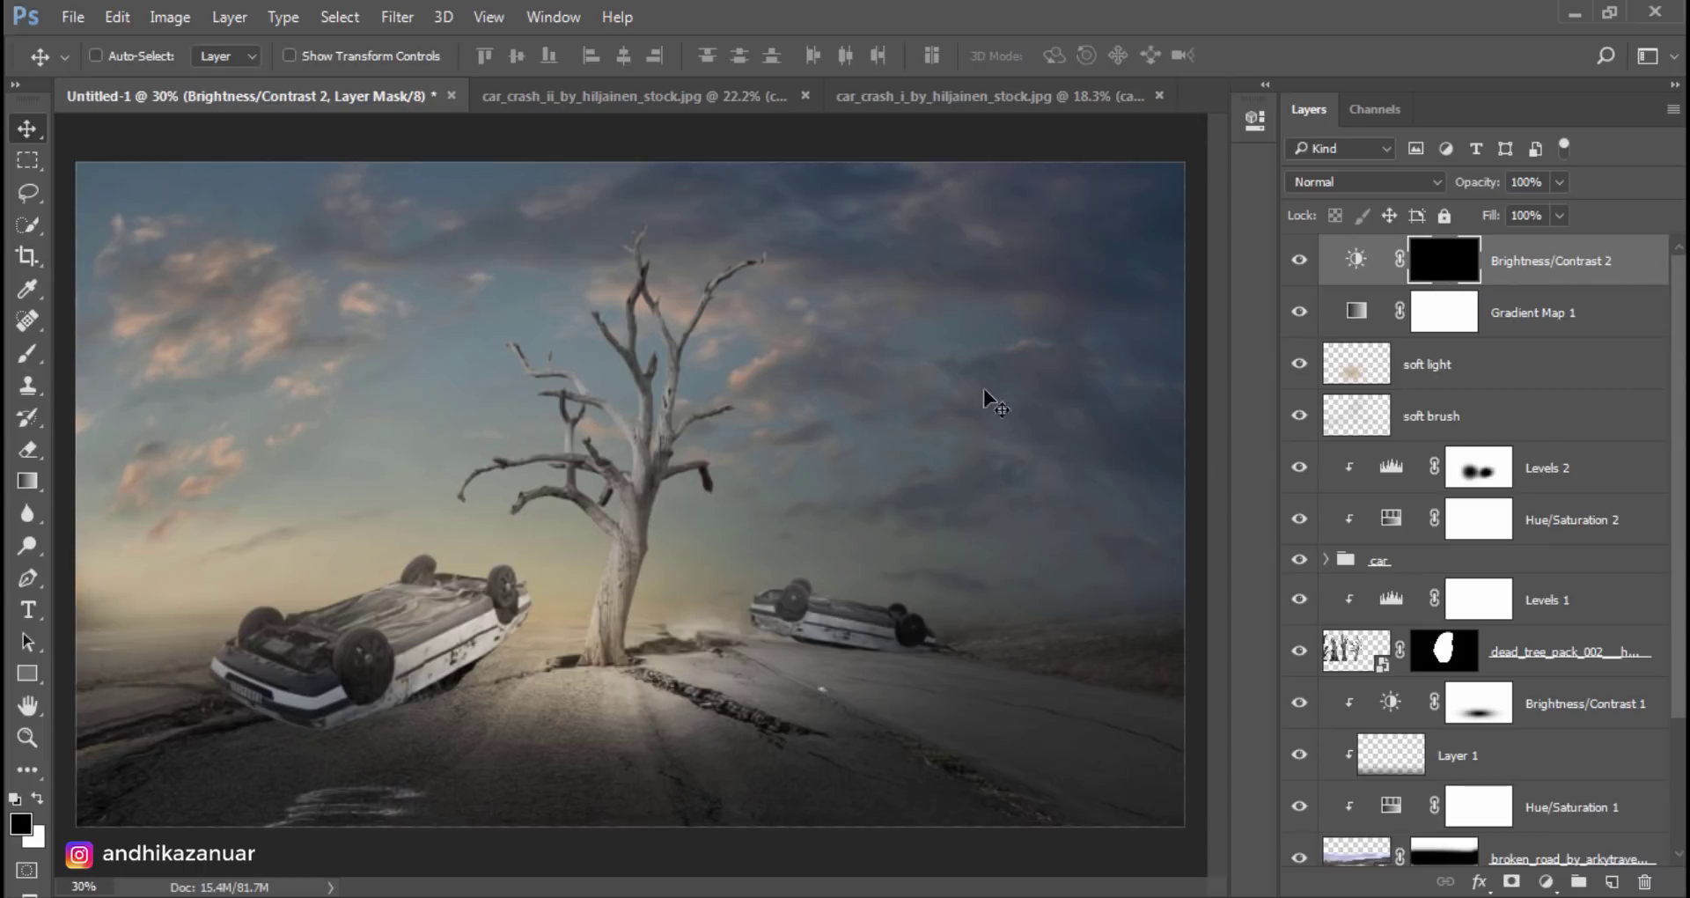
left_click(27, 353)
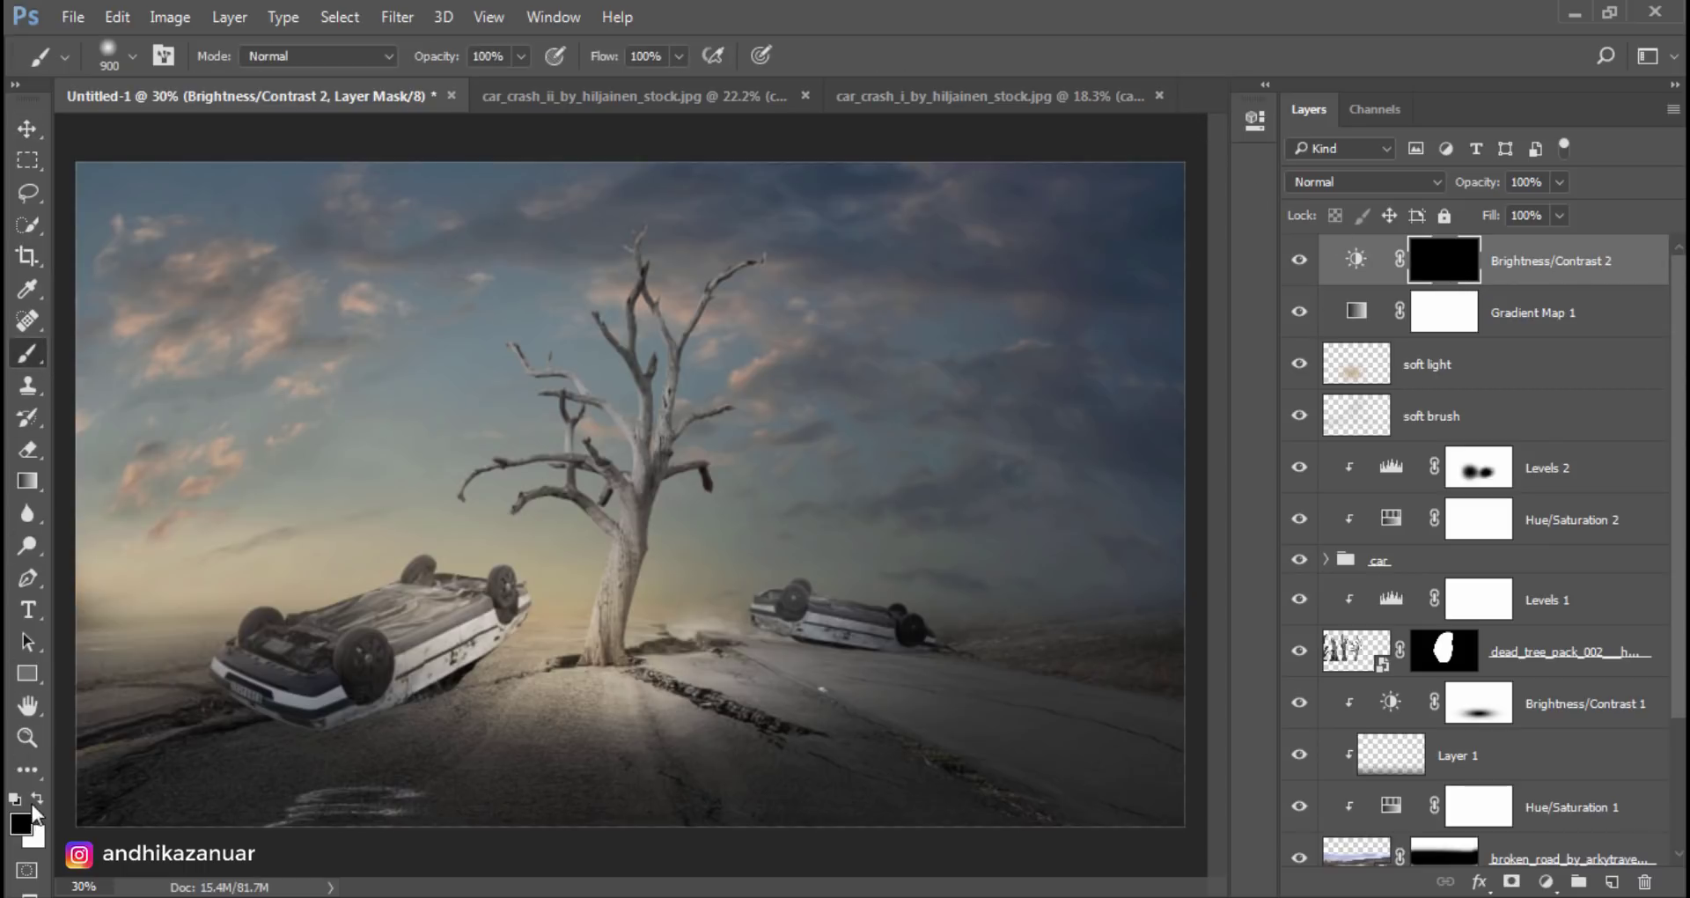
left_click(37, 798)
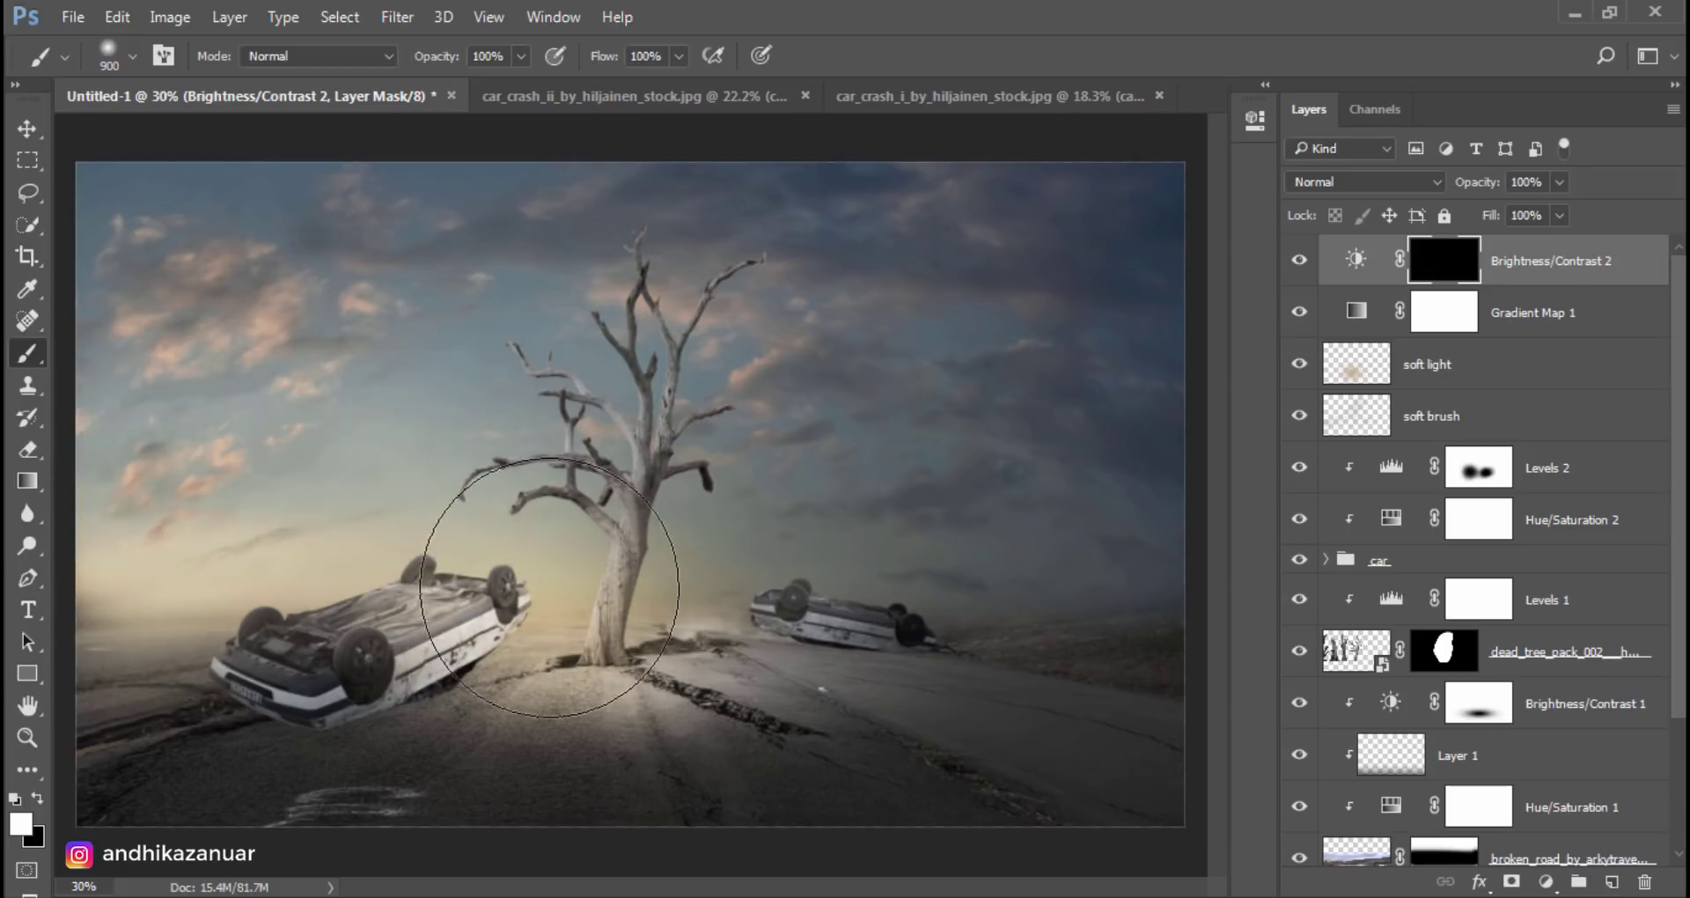
left_click_drag(549, 587, 444, 459)
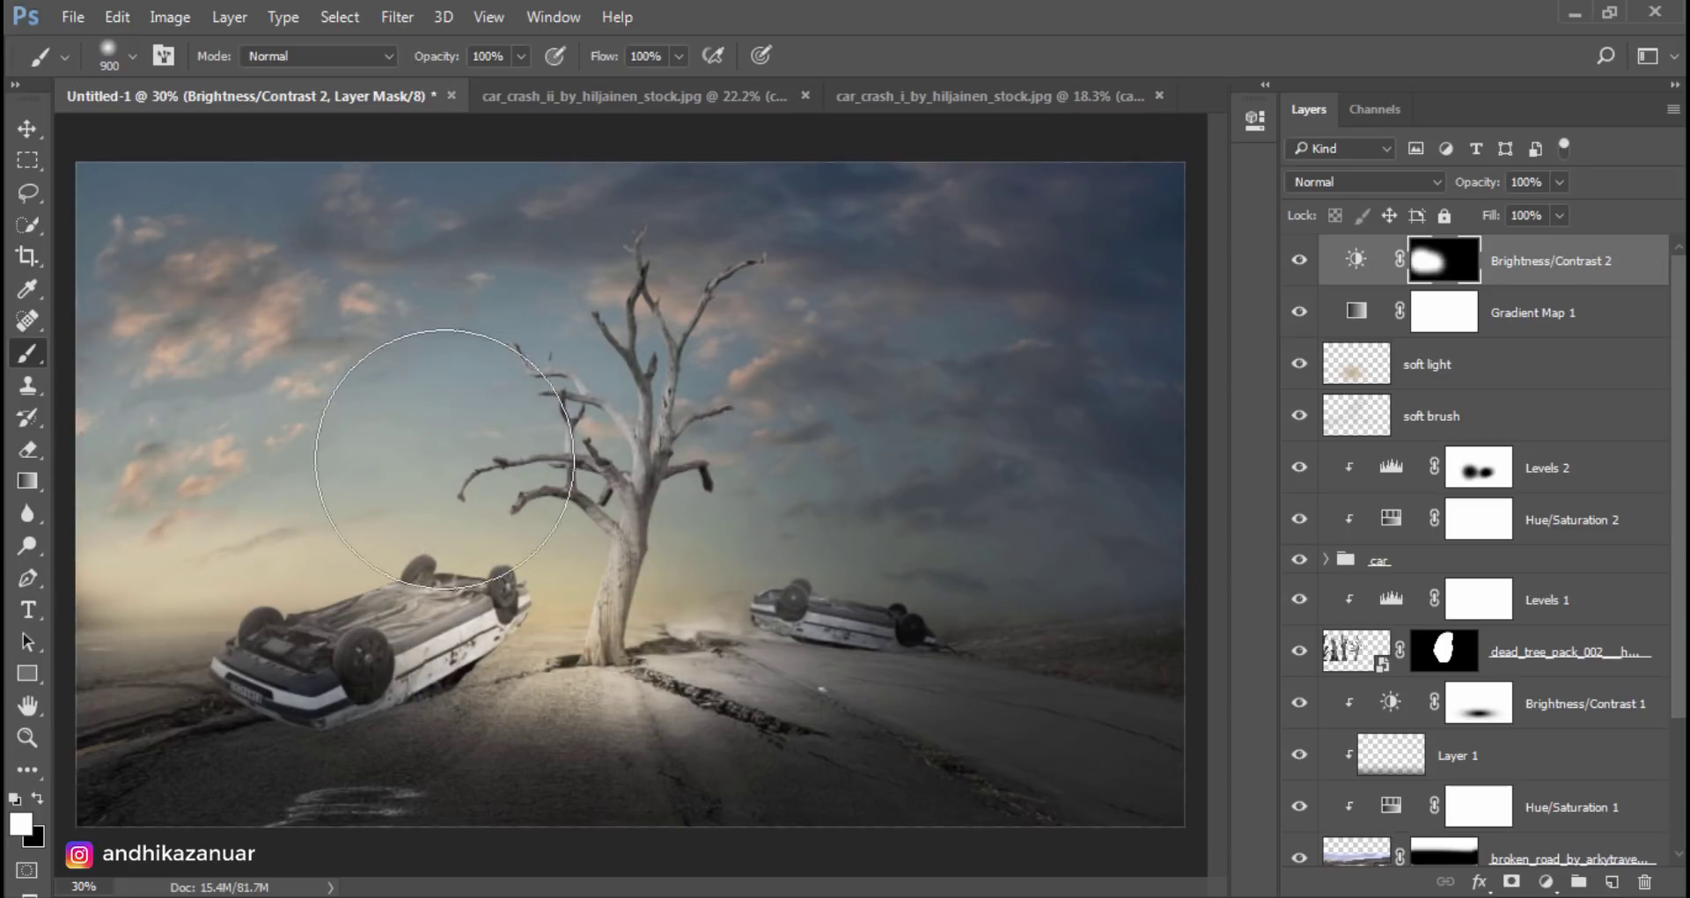
left_click_drag(445, 458, 216, 471)
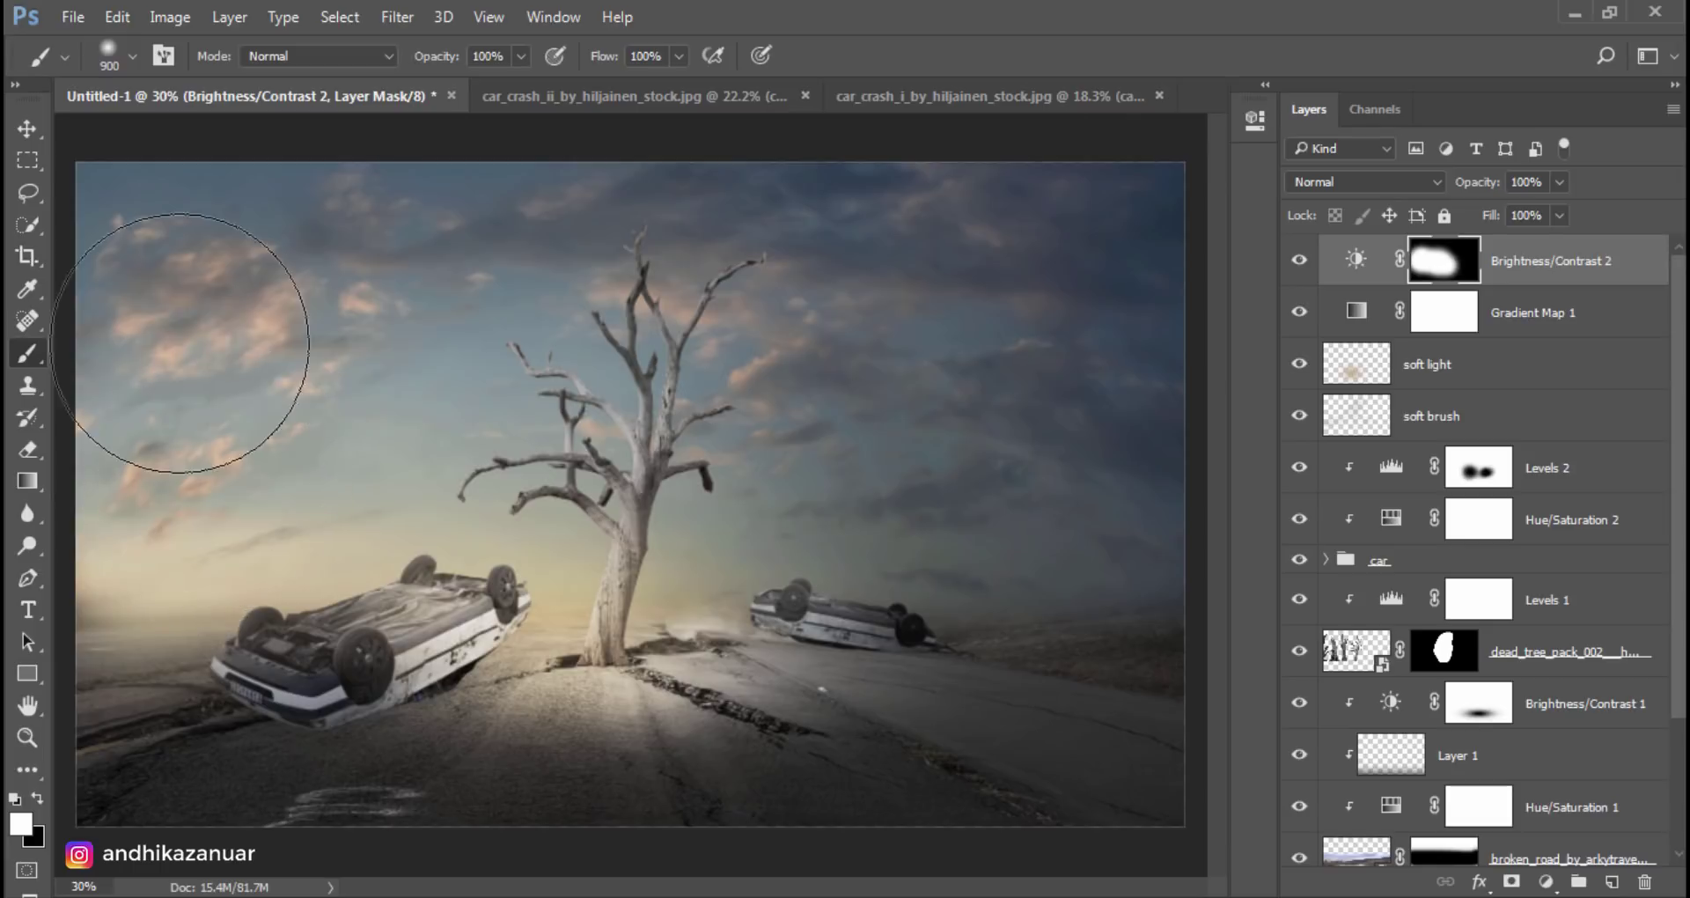
left_click(28, 129)
left_click(1299, 260)
left_click(1299, 261)
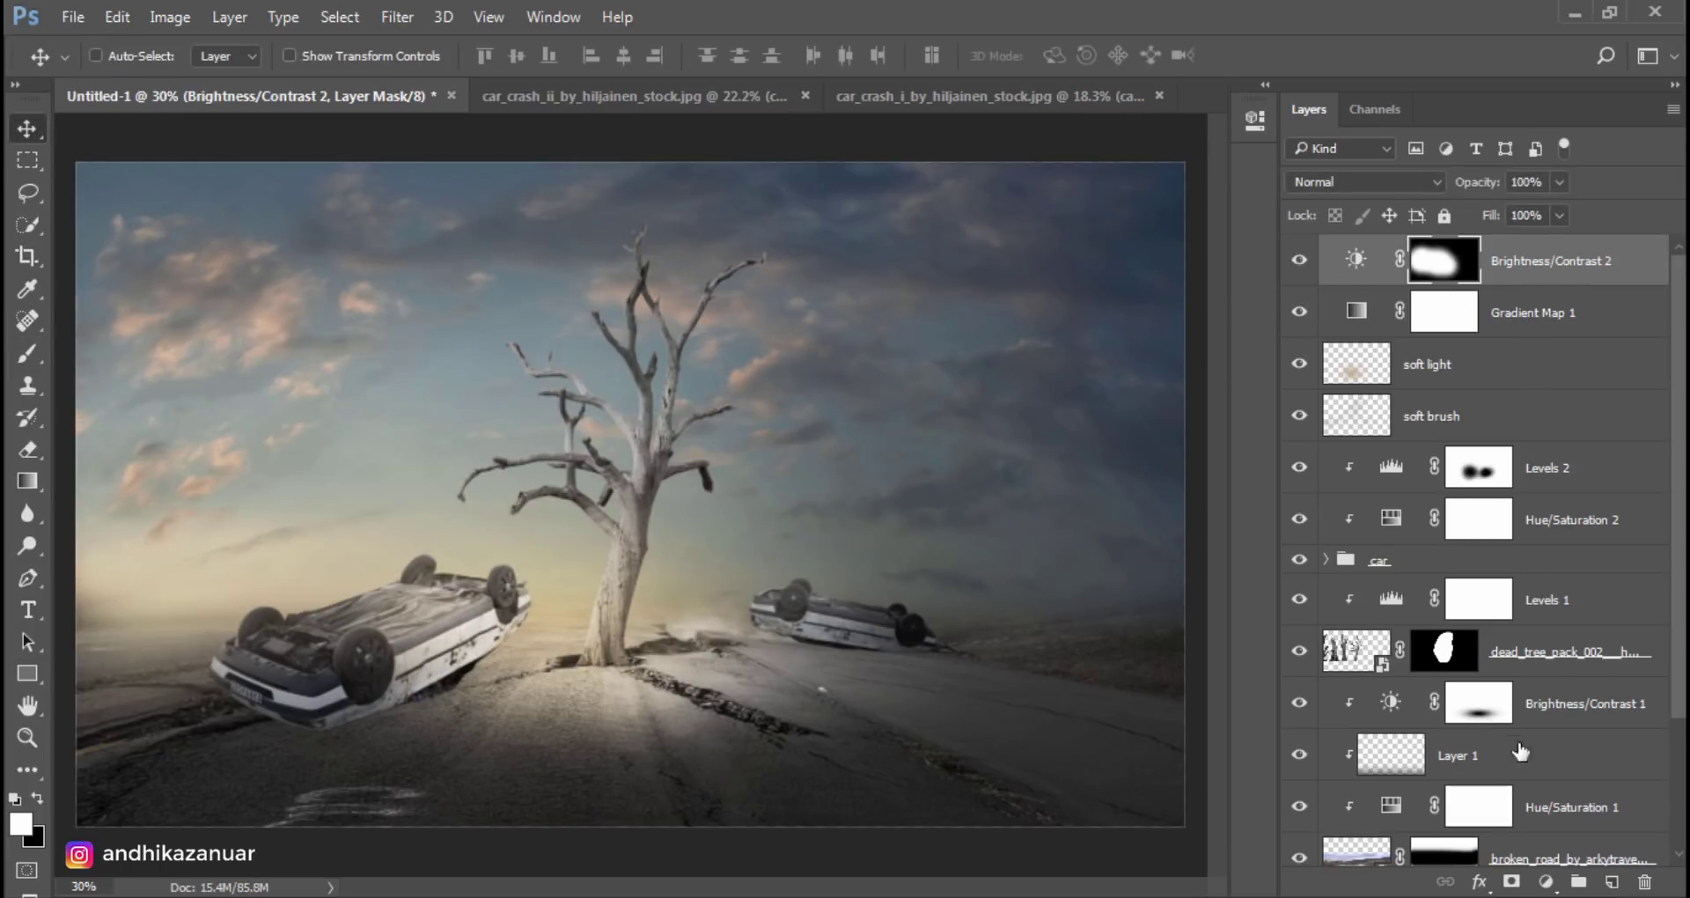
Step: Add a Brightness/Contrast 3 adjustment layer with brightness set to -22
left_click(1545, 881)
left_click(1524, 437)
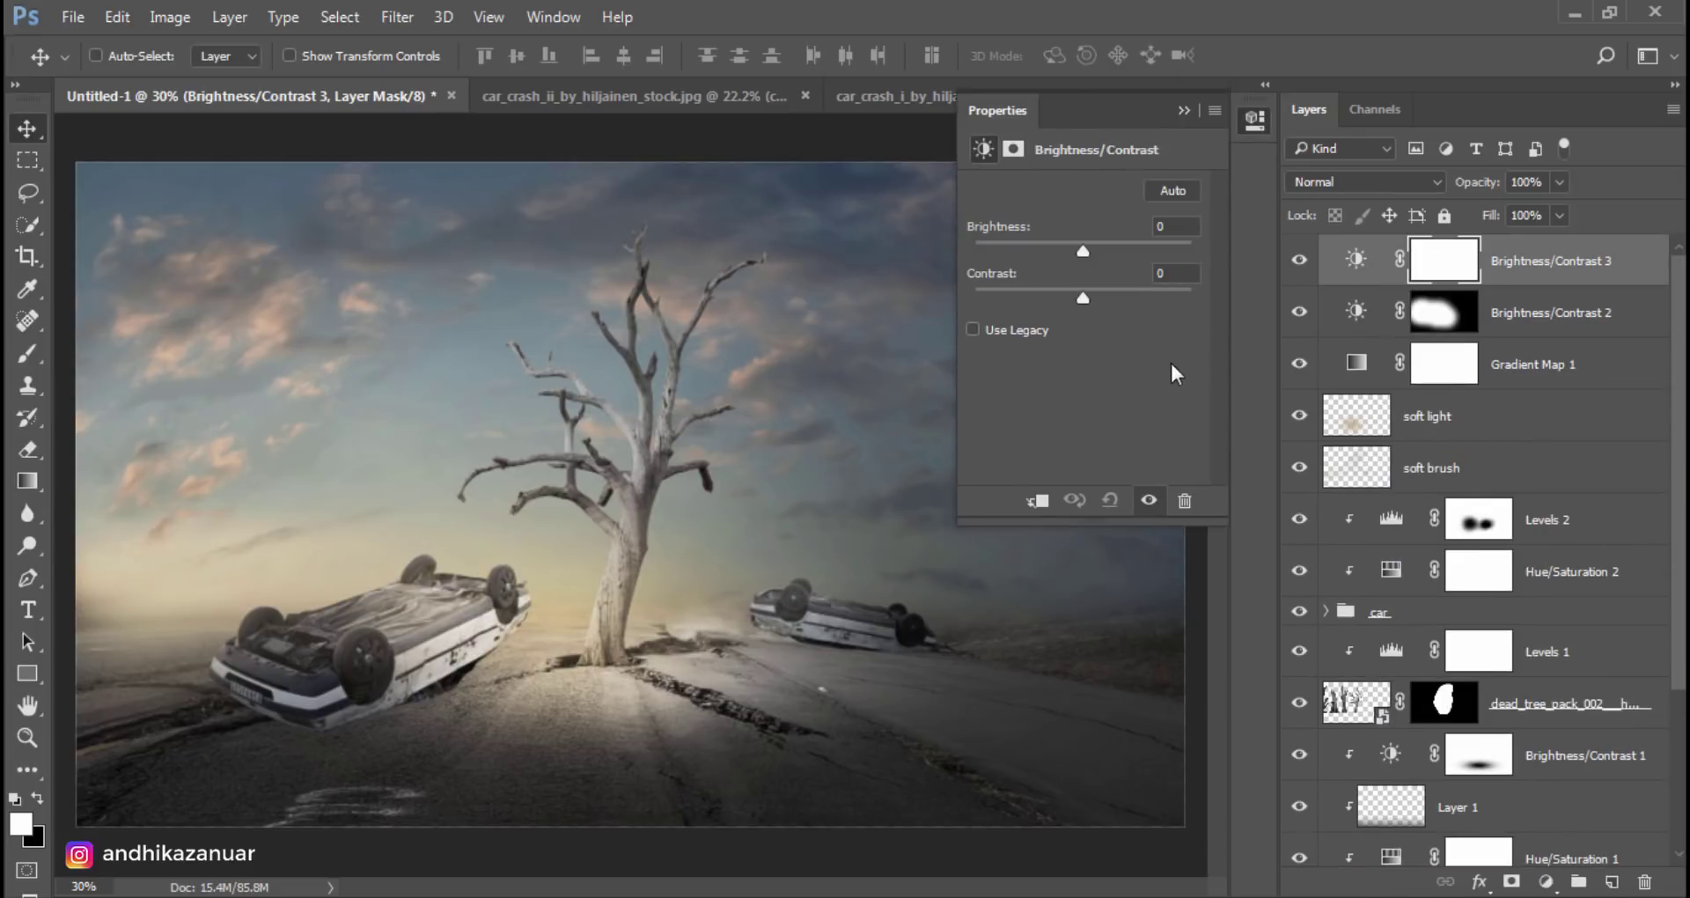
left_click_drag(1080, 247, 1069, 246)
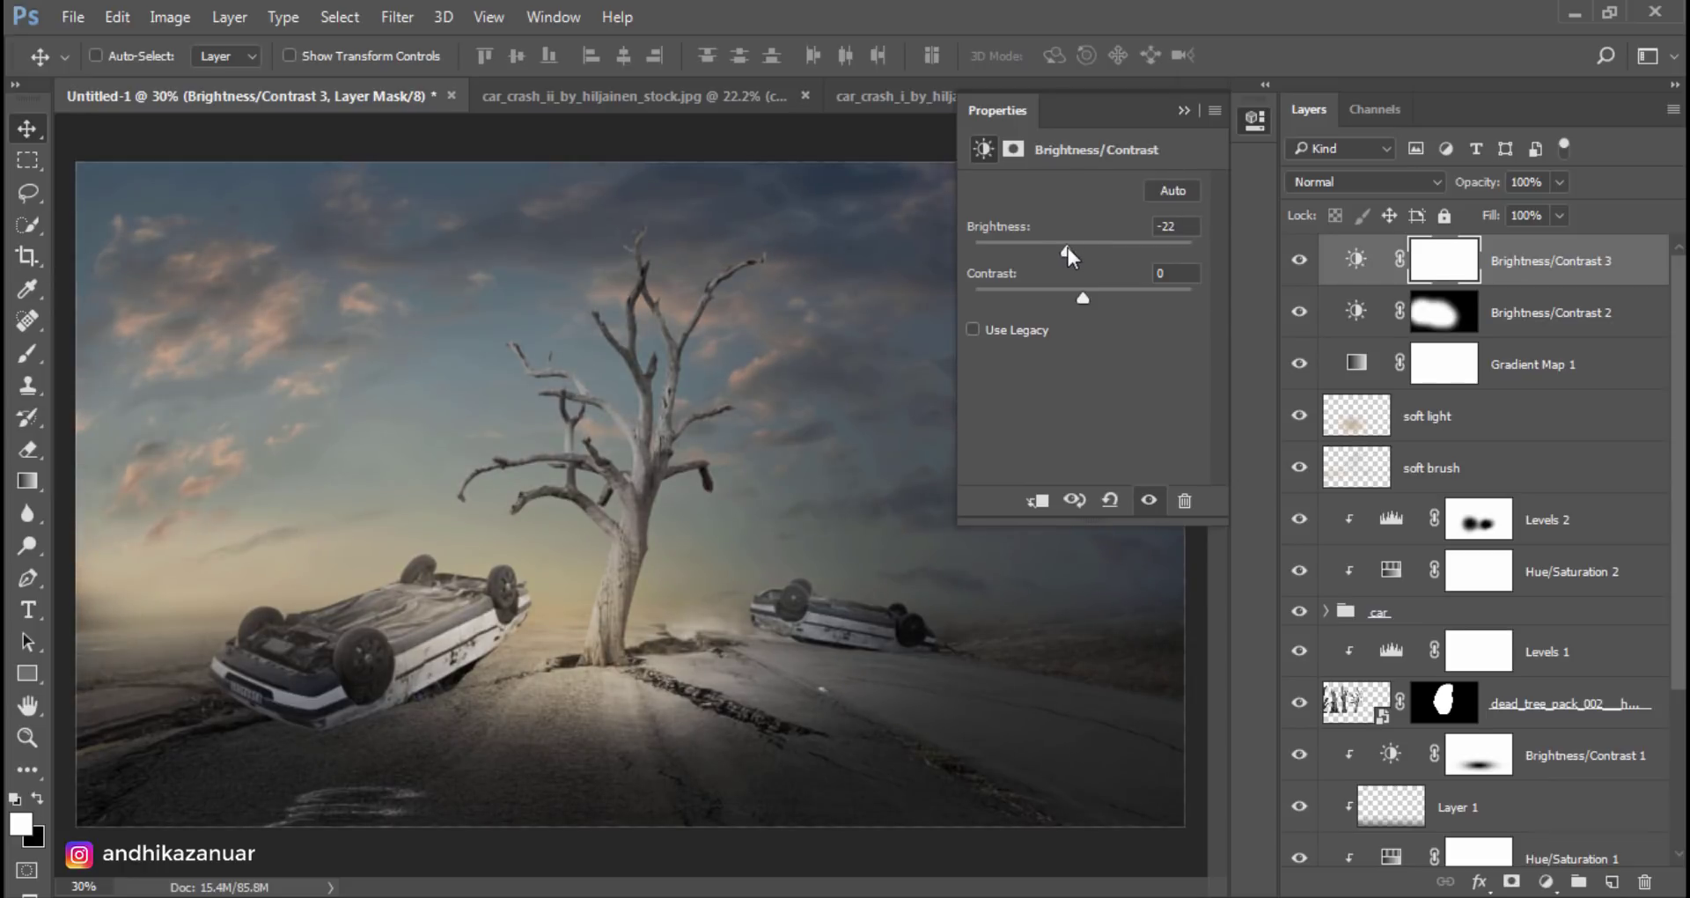
left_click(1184, 110)
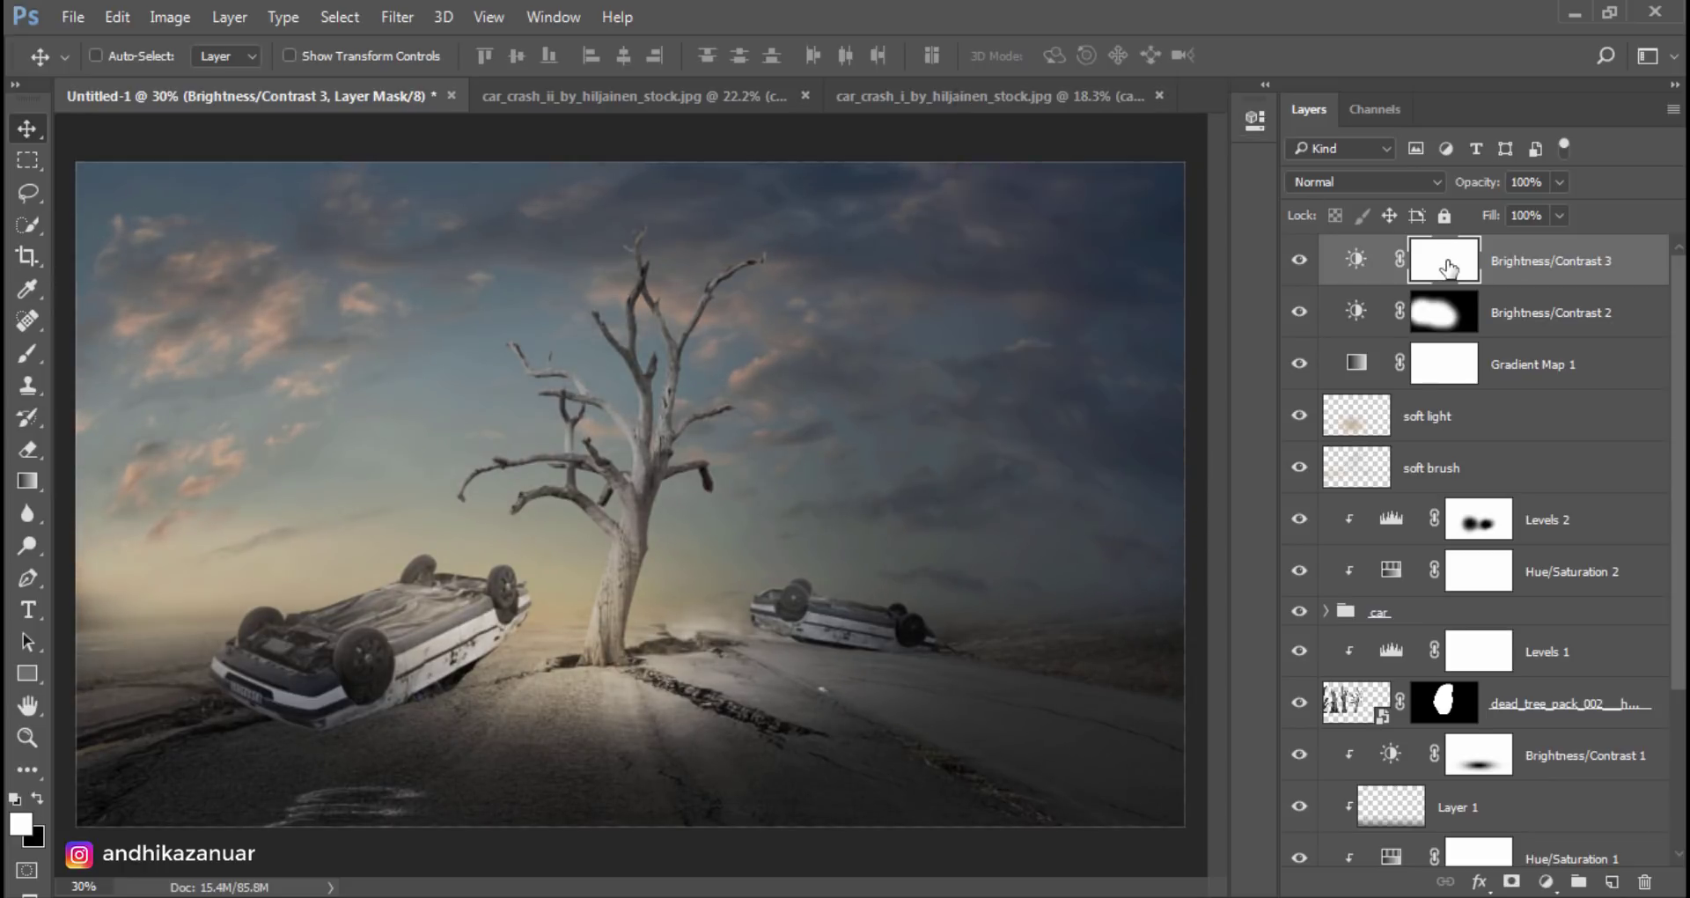
Step: Paint its mask black with a 1100 px brush to remove the darkening around the tree and left sky
left_click(29, 355)
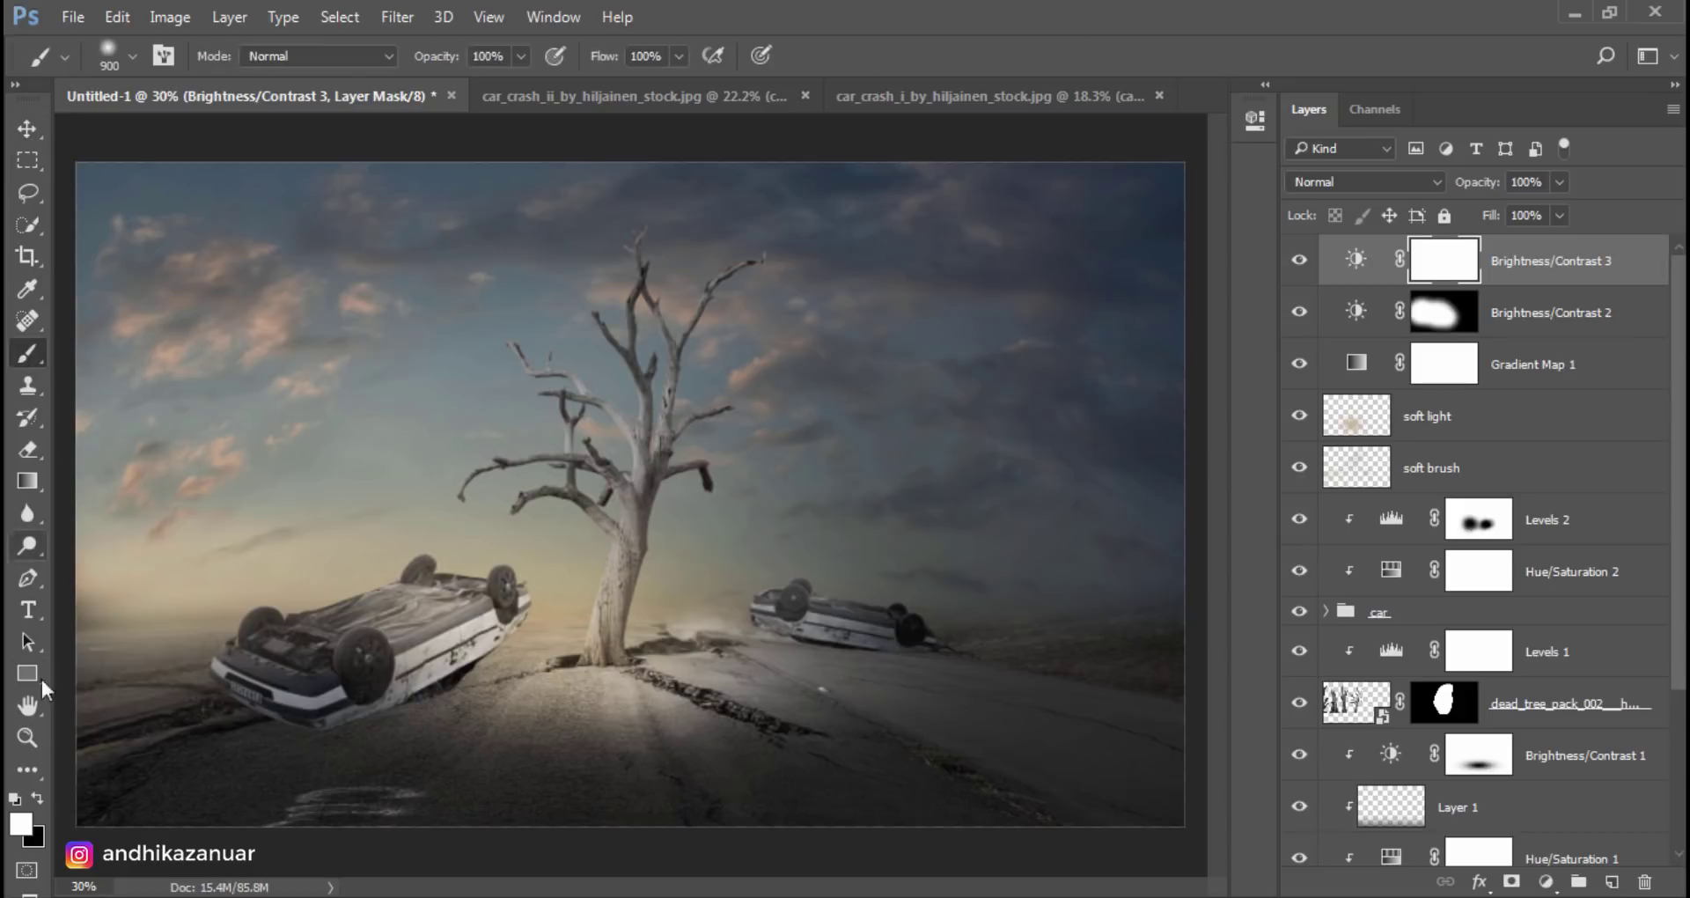
left_click(38, 797)
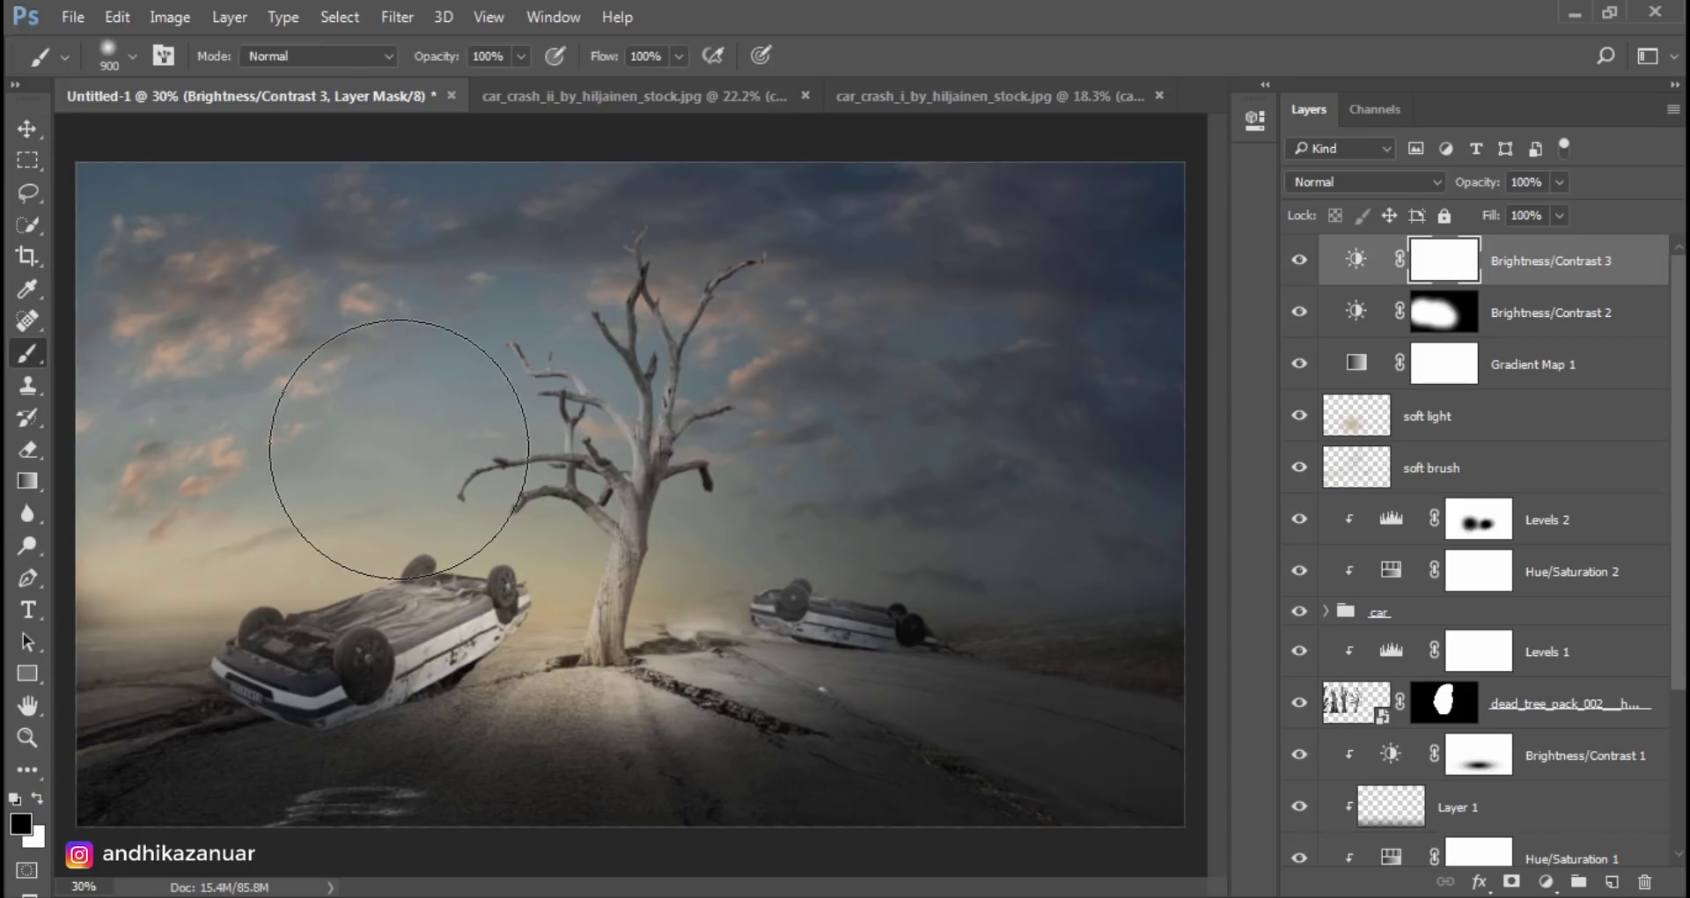
key("bracketright")
key("bracketright")
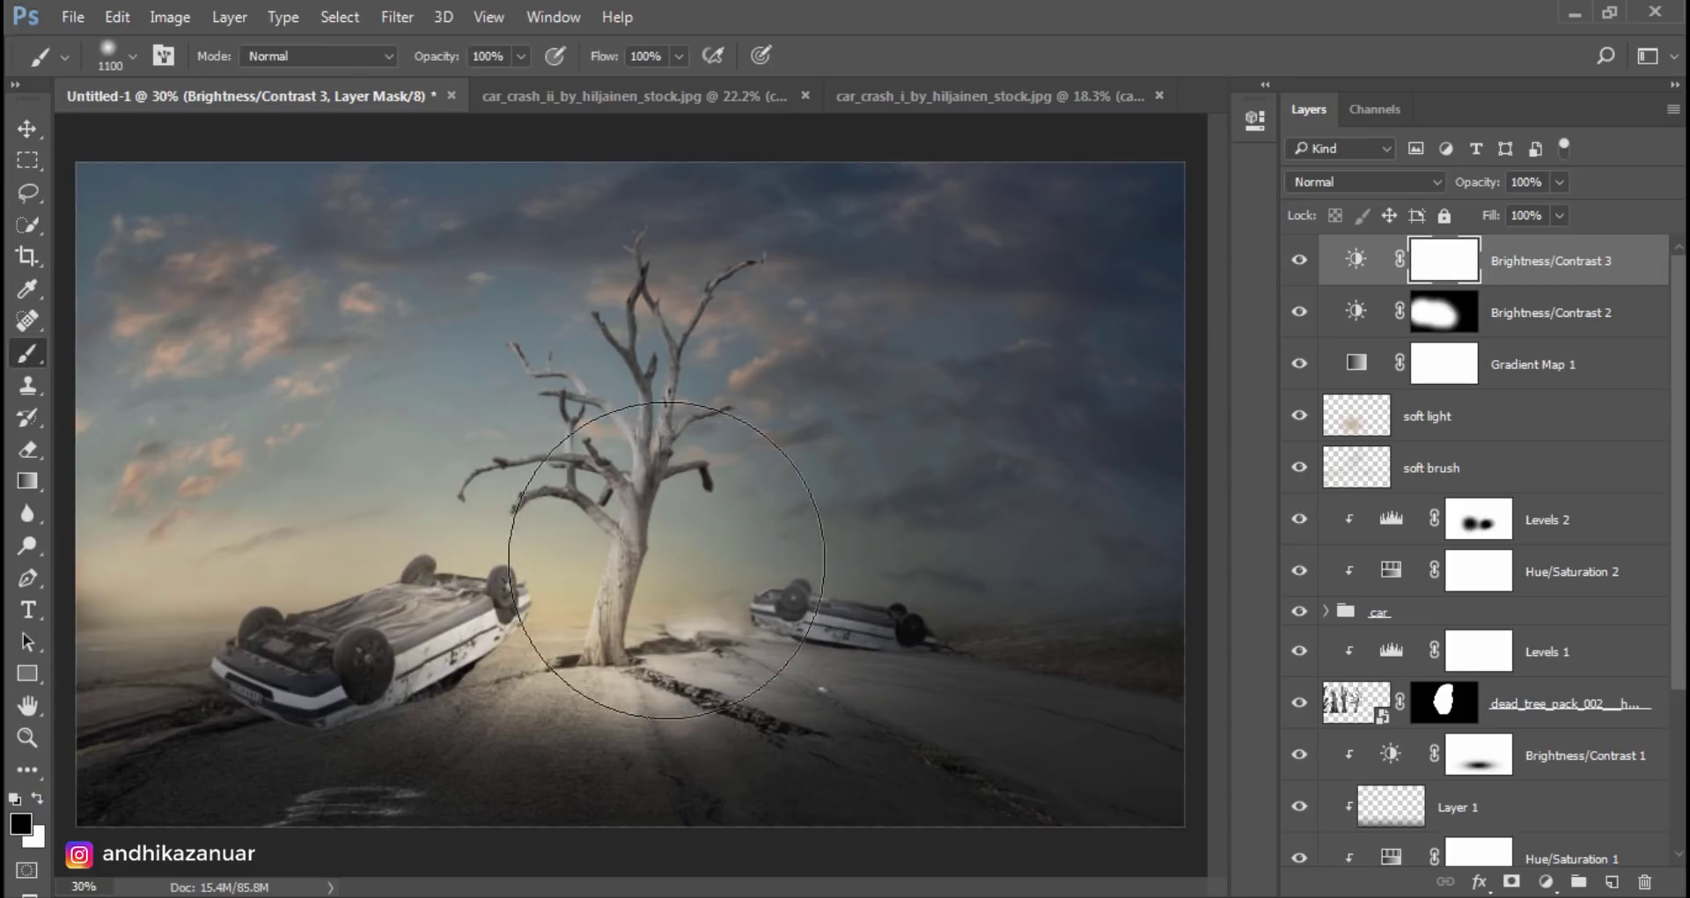
left_click_drag(587, 393, 545, 643)
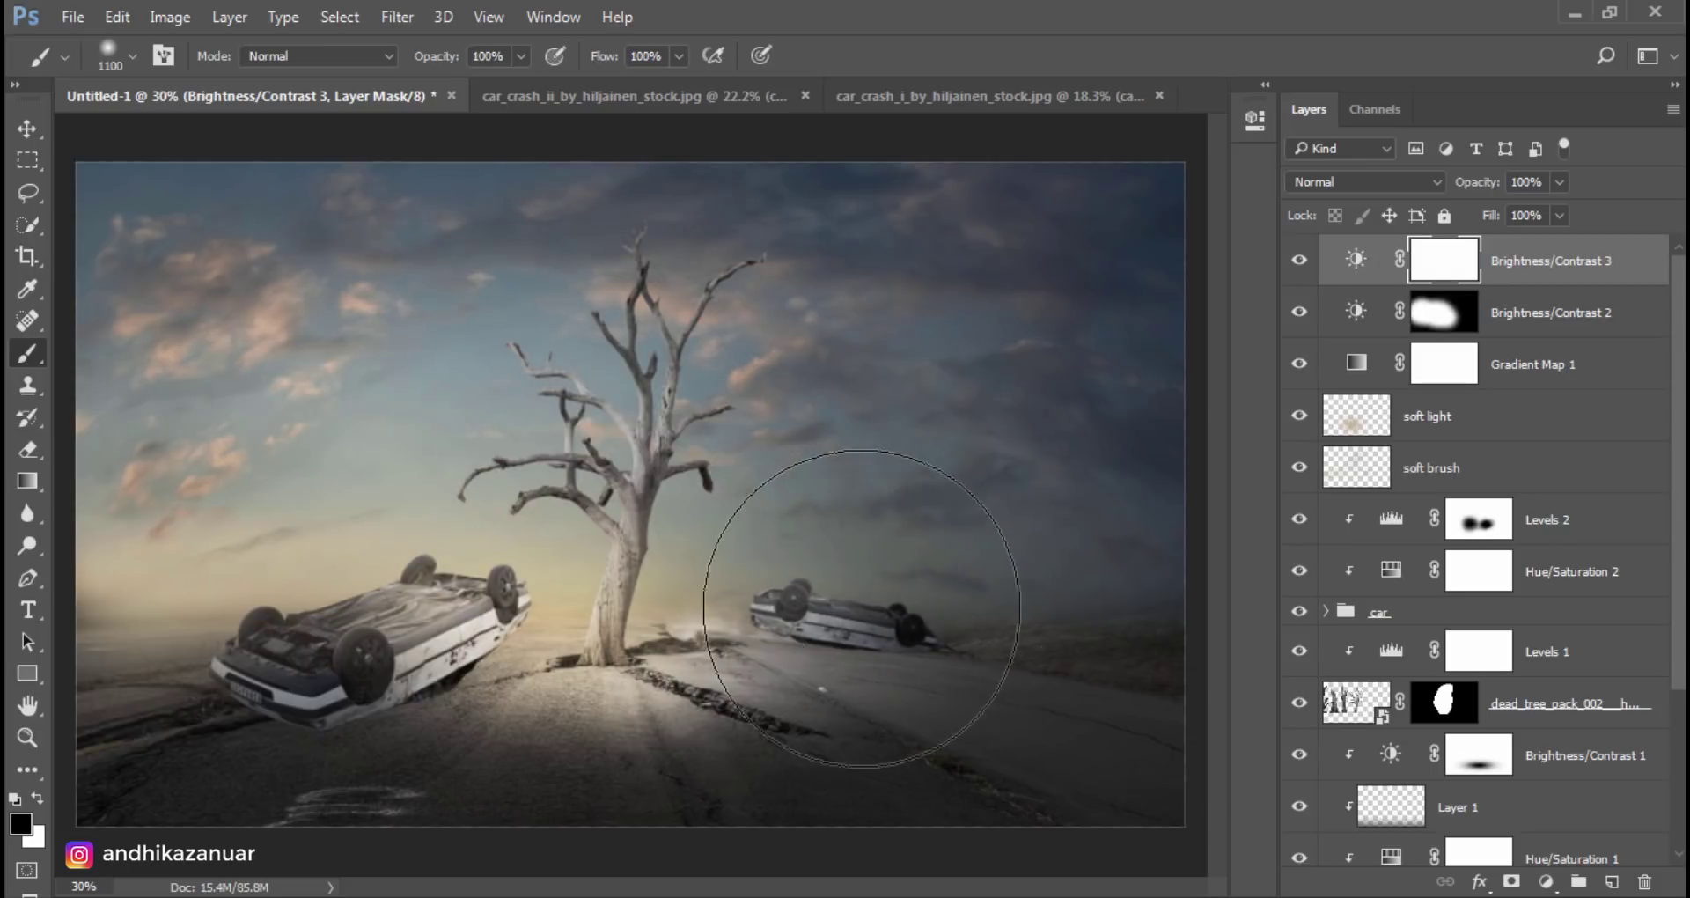
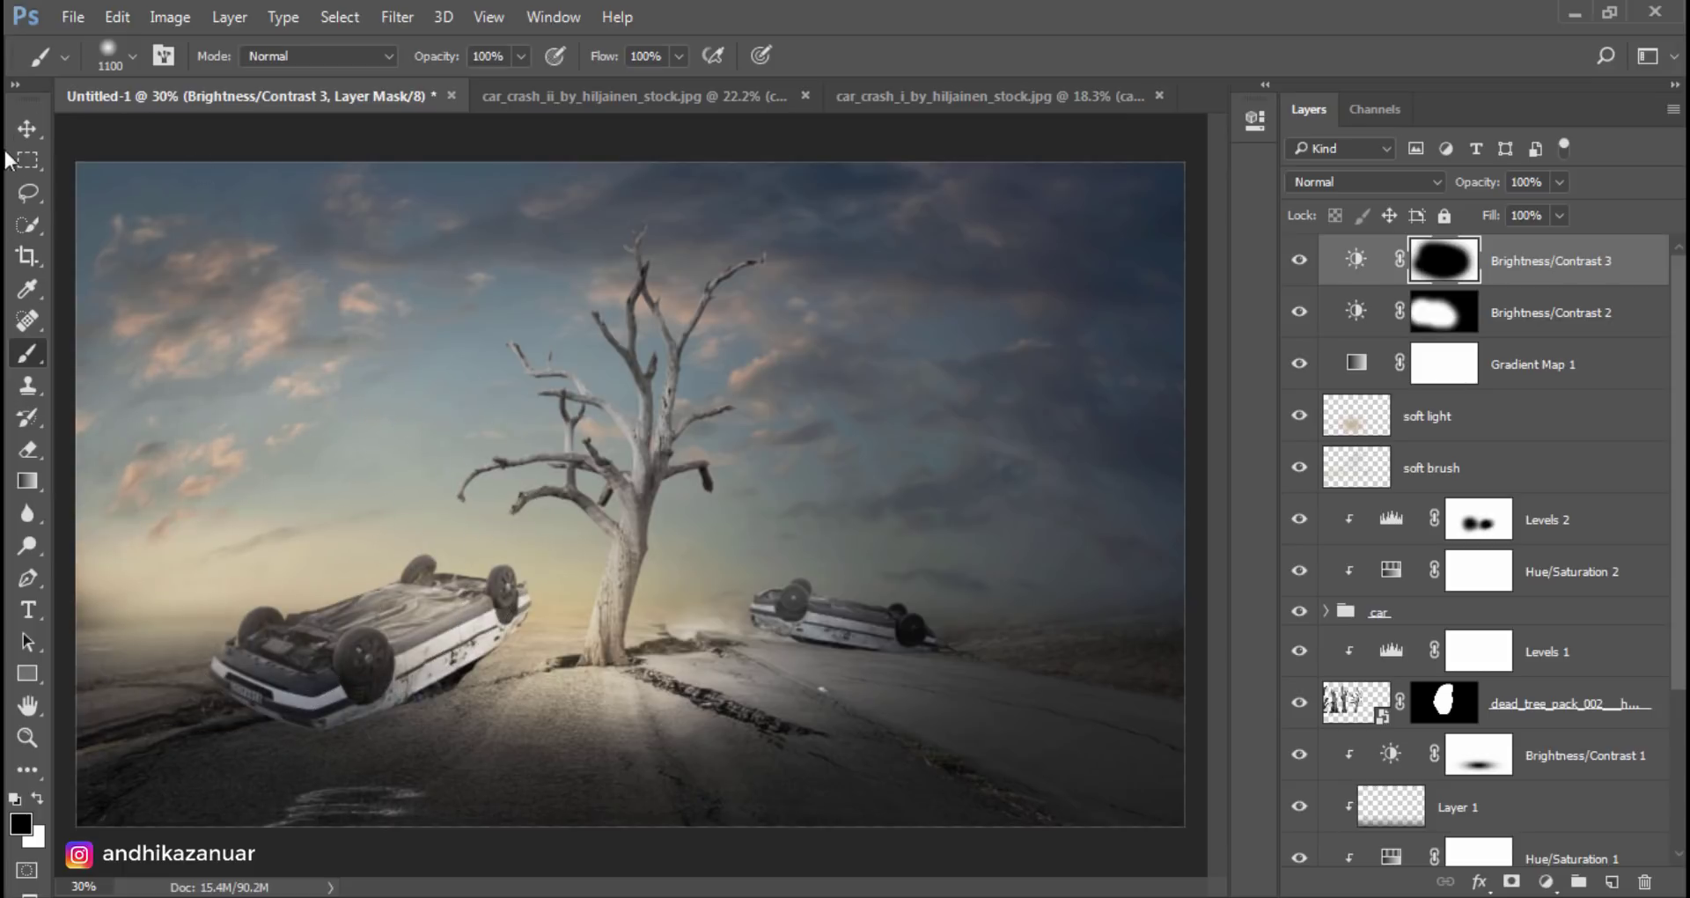
Step: Compare Brightness/Contrast 3 on and off, then target it to add an adjustment above
left_click(27, 129)
left_click(1299, 260)
left_click(1299, 260)
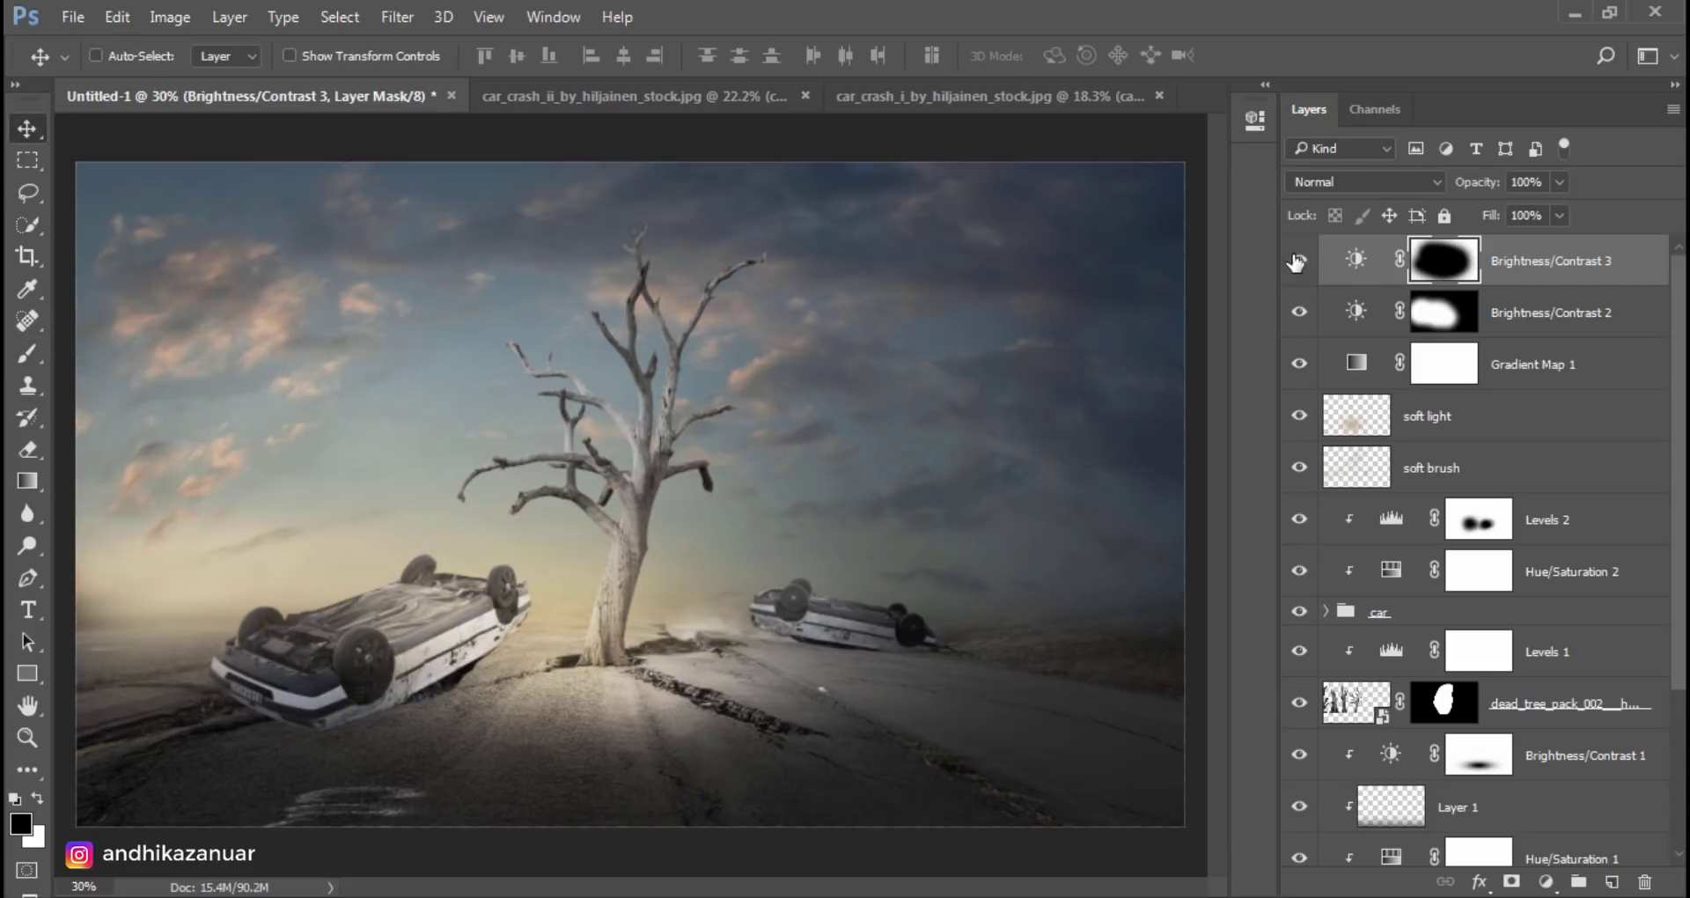
key("ctrl+2")
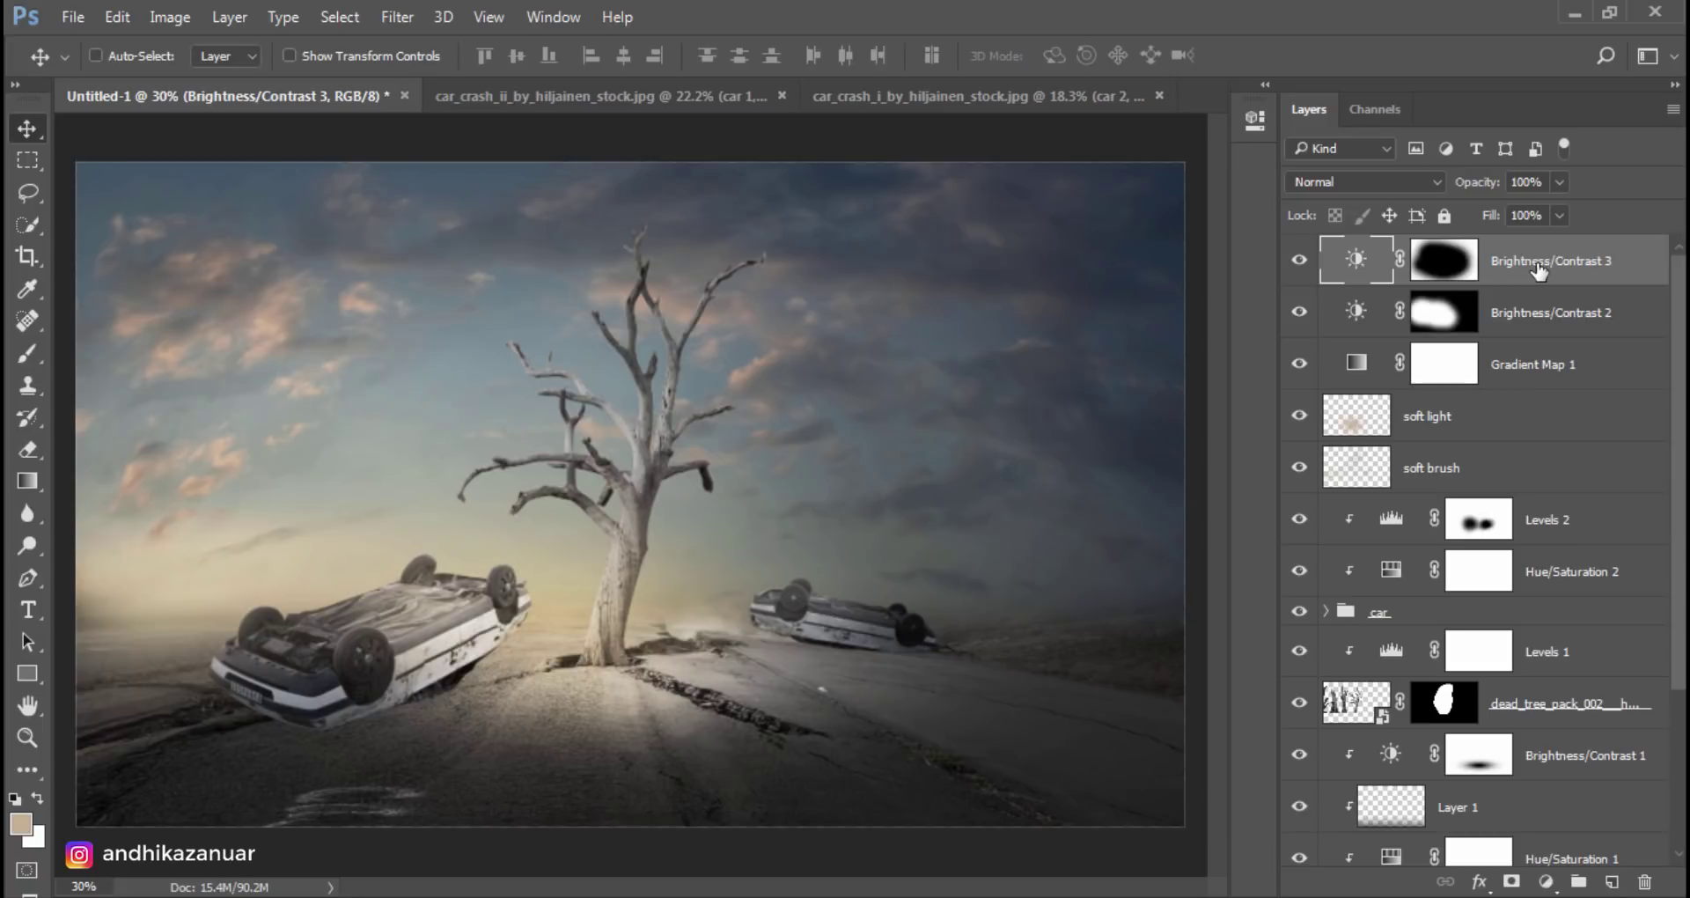
left_click(1547, 881)
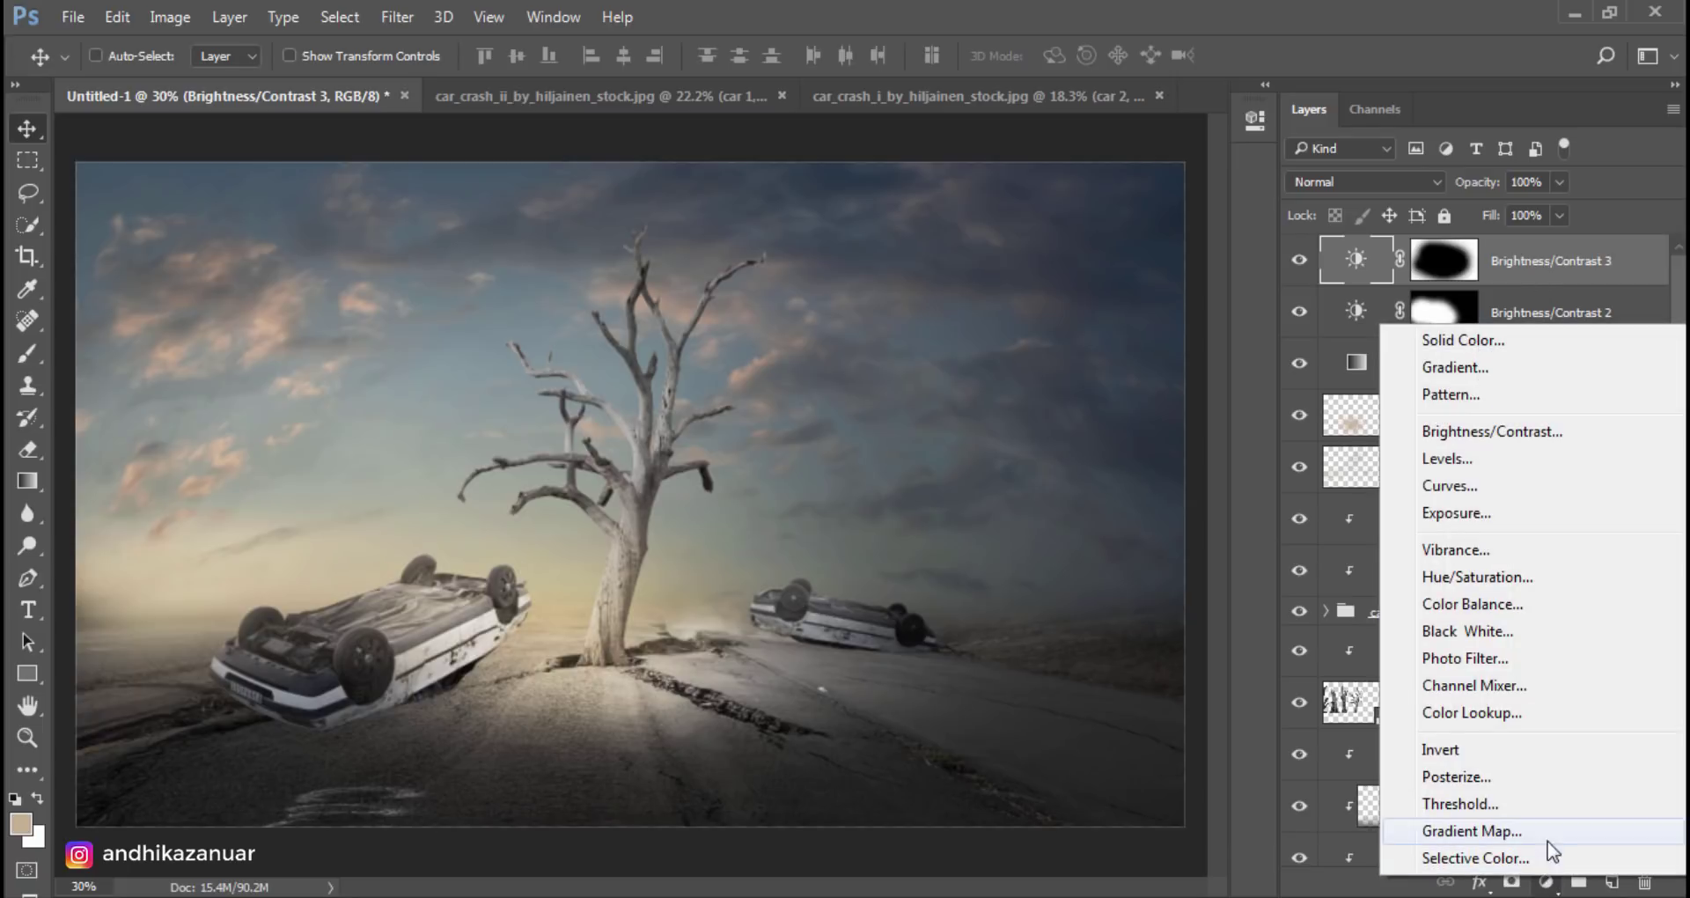
Step: Add a Color Balance layer and nudge the midtones slightly toward red
left_click(1534, 604)
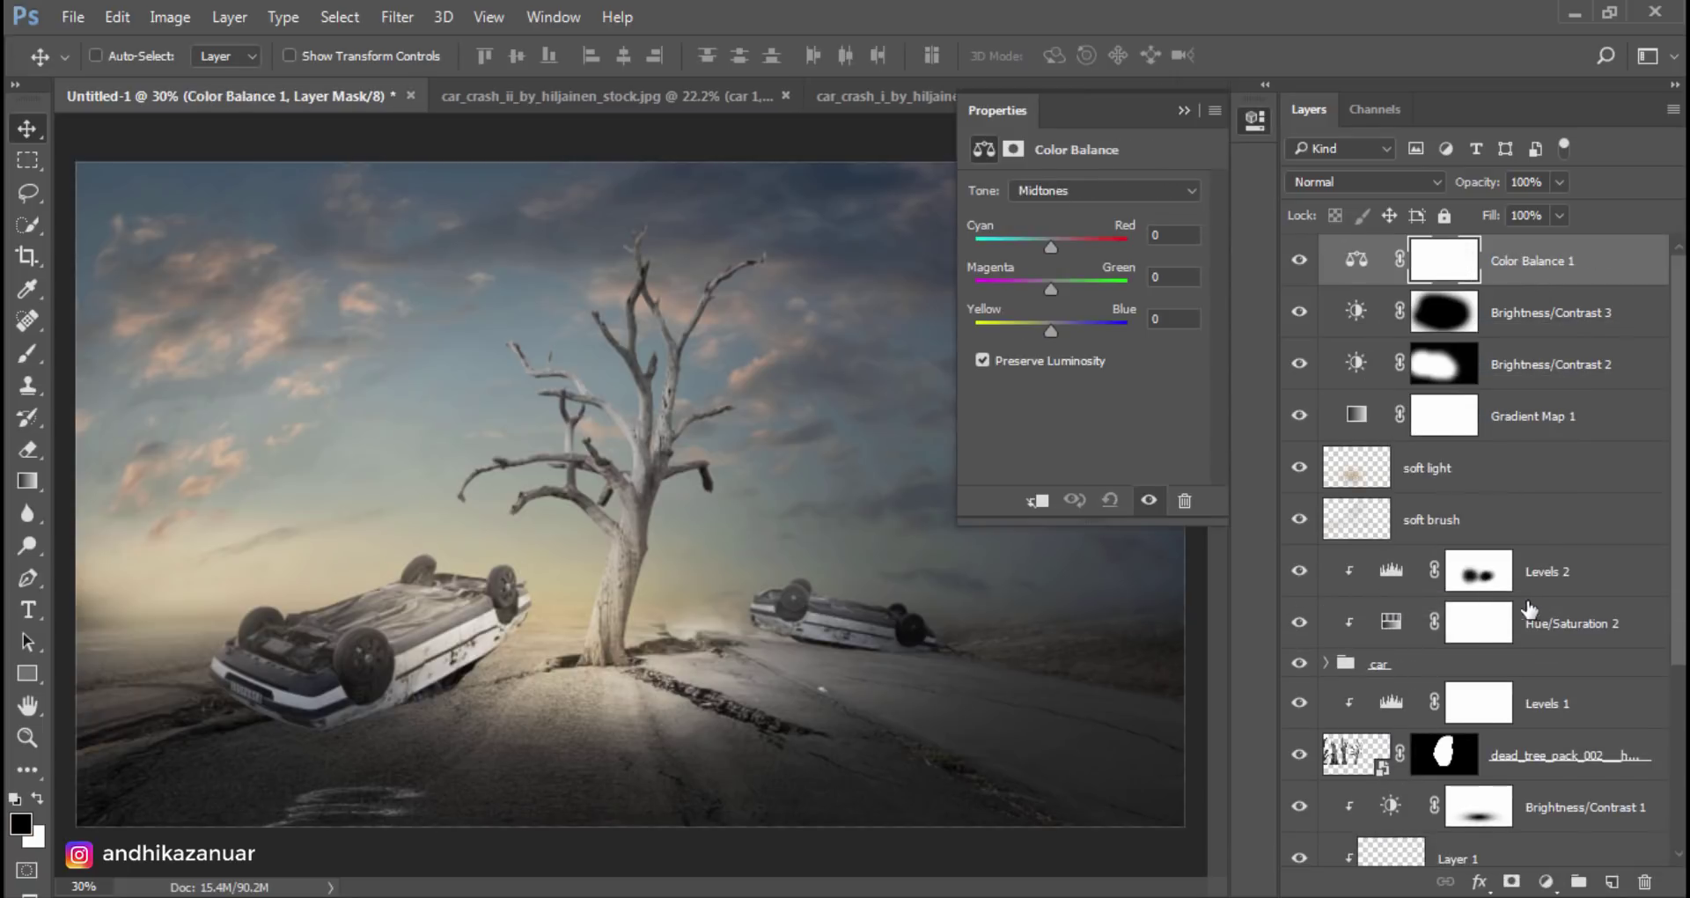
left_click(1079, 185)
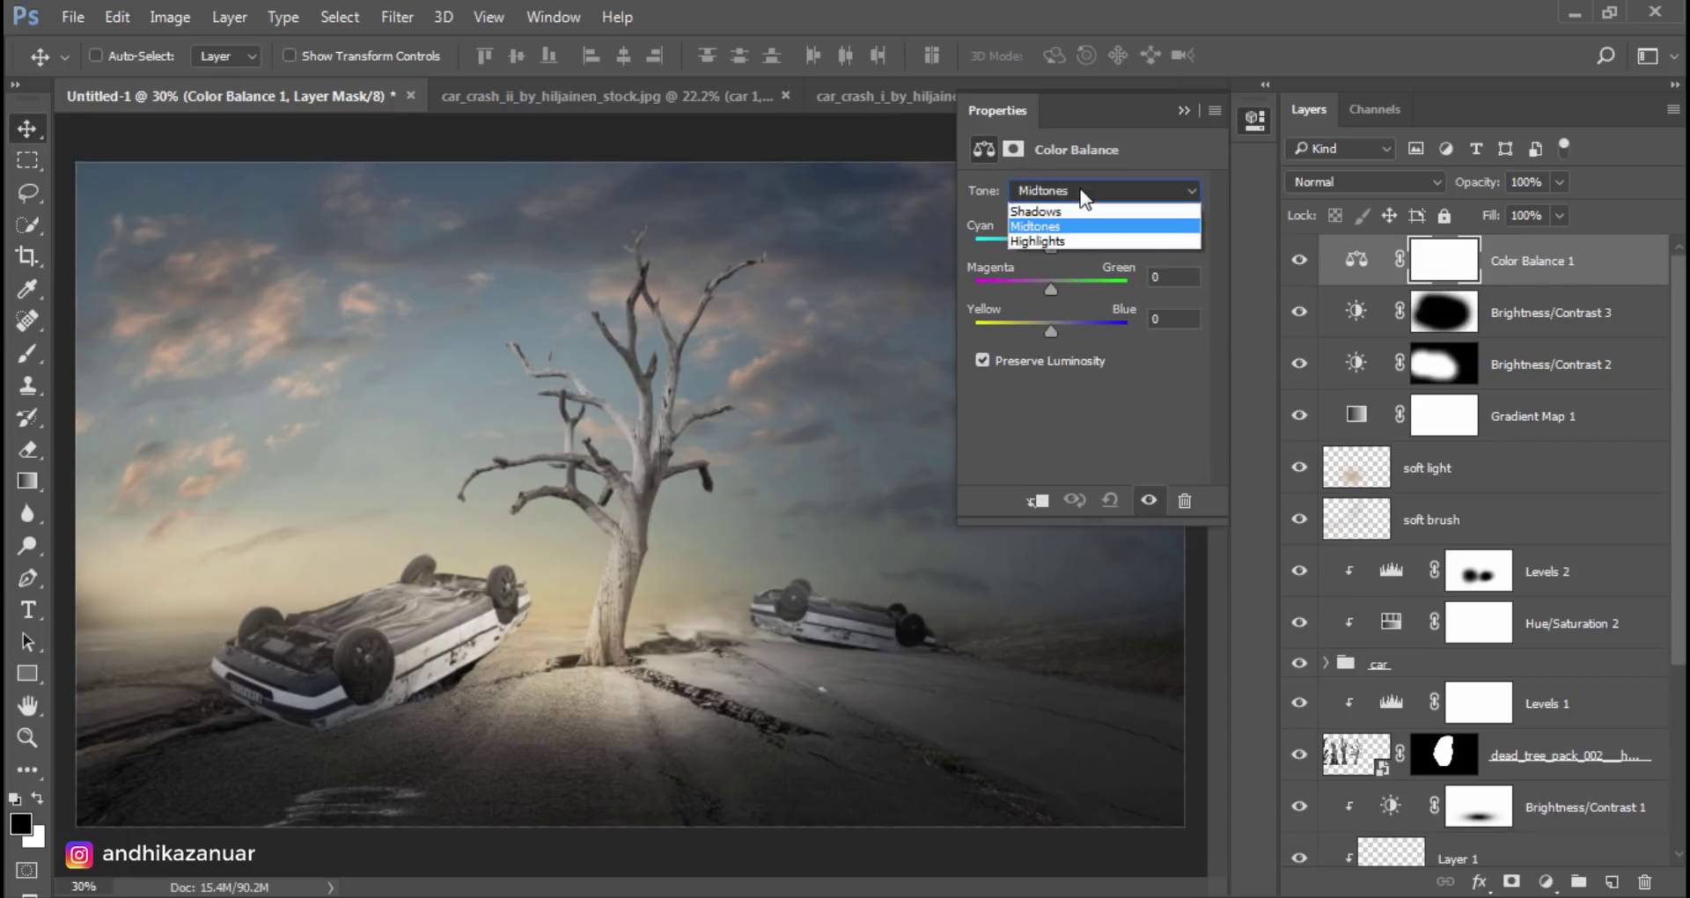
left_click(1080, 188)
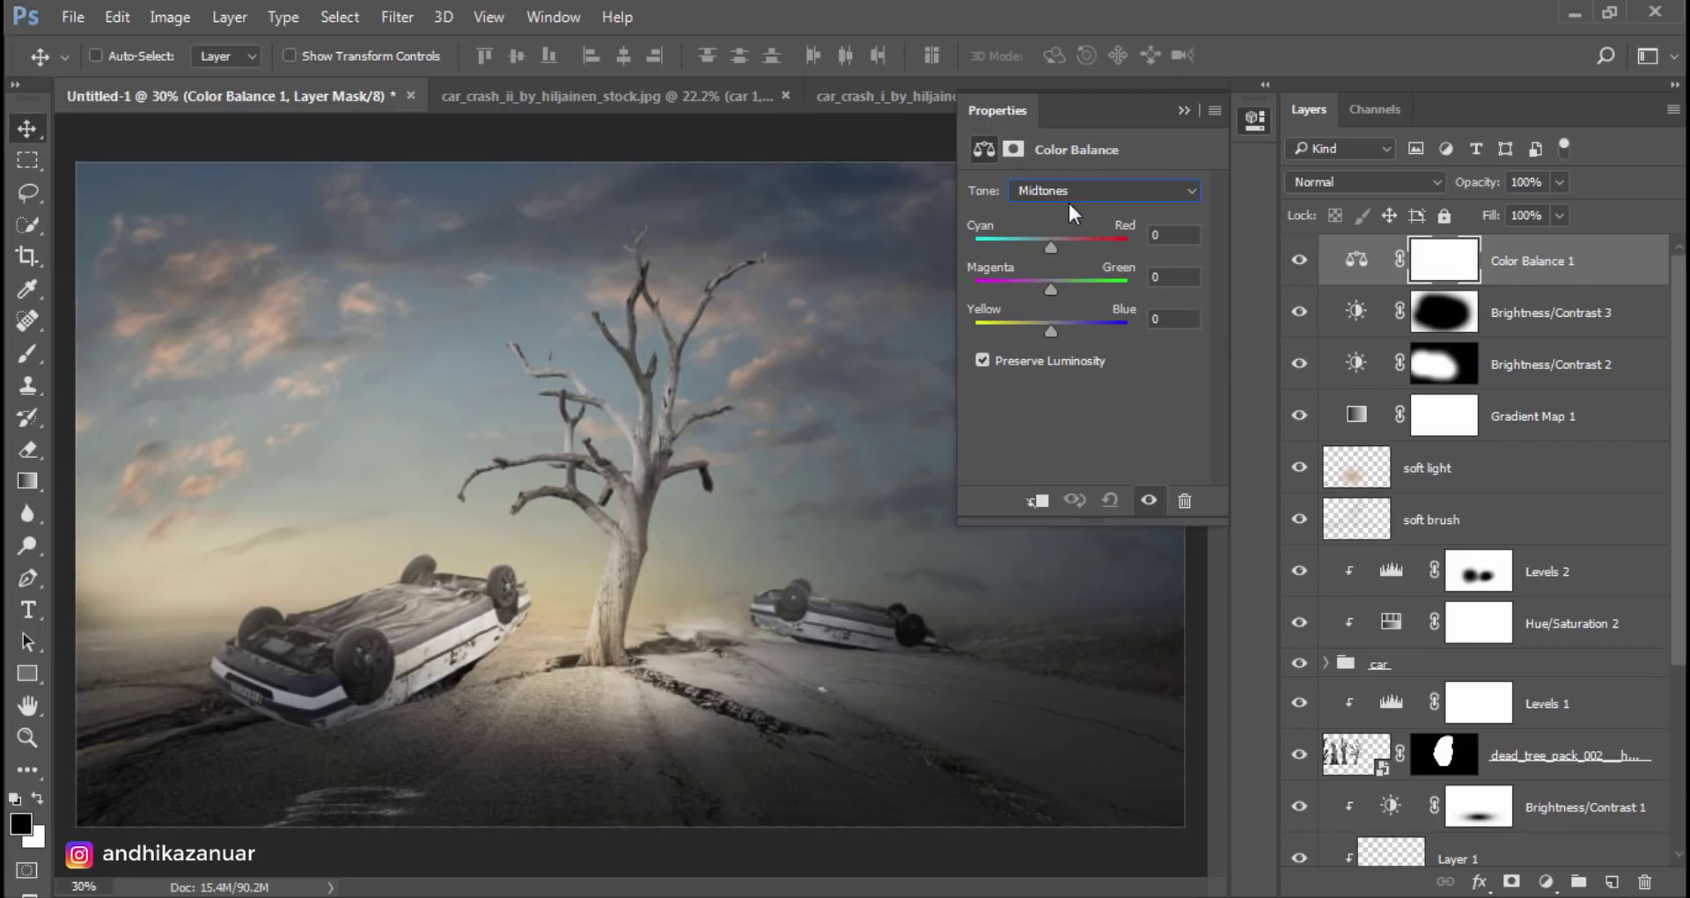
left_click_drag(1049, 243, 1035, 330)
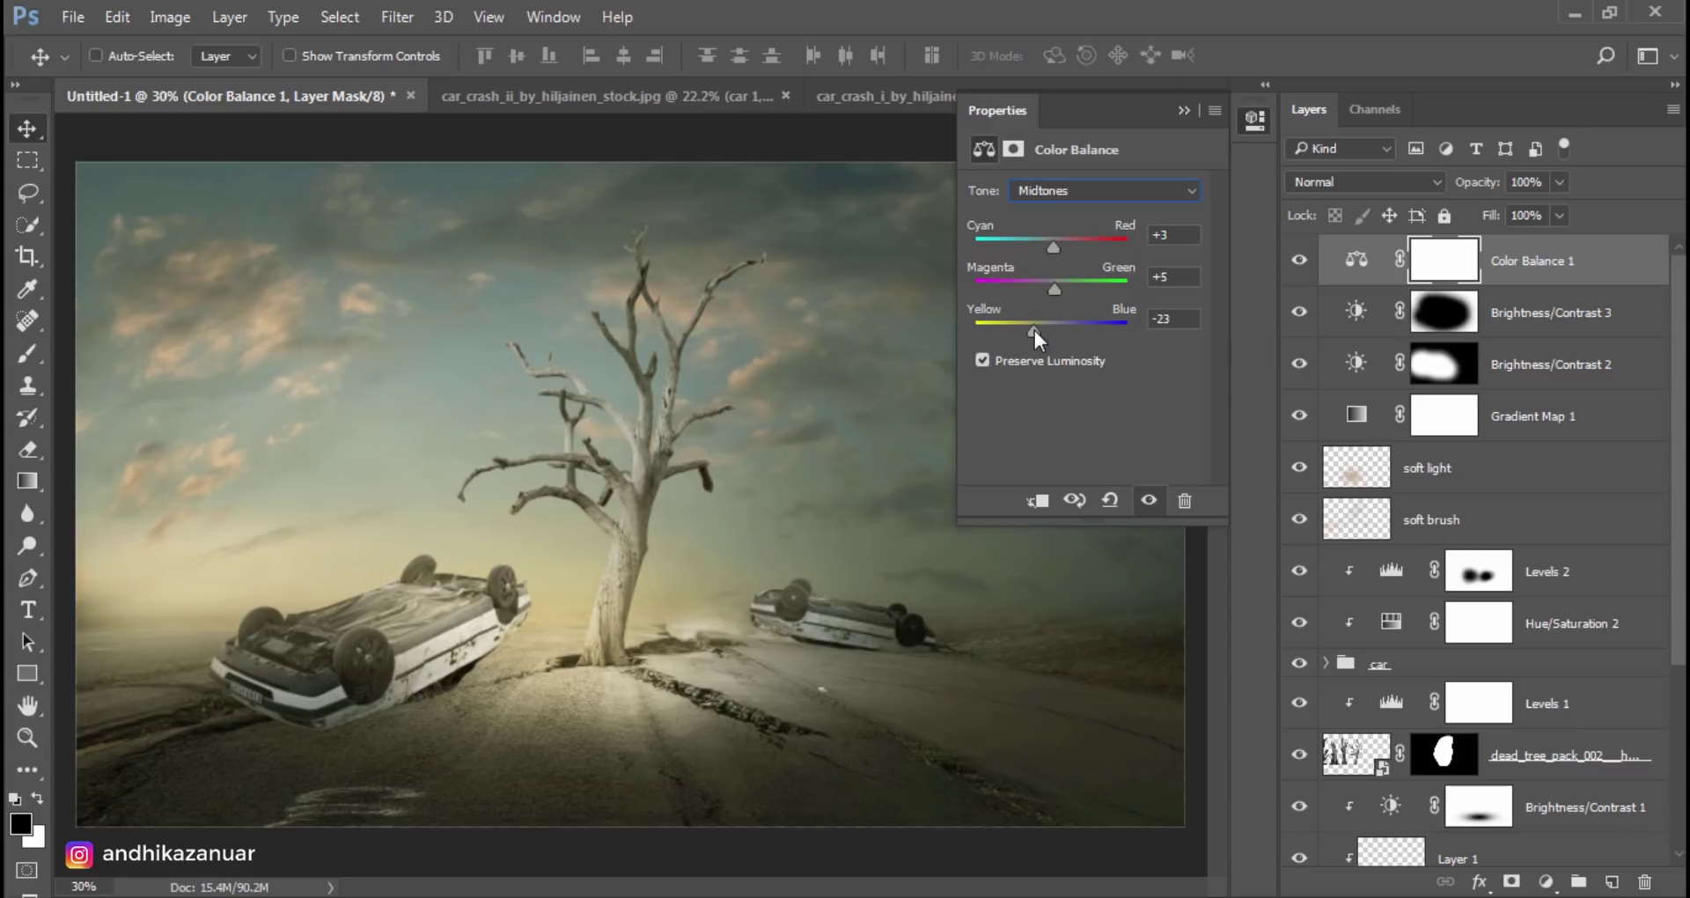
Step: Shift the Highlights toward cyan, magenta and yellow (-2, -10, -13) to warm the scene
left_click(1110, 198)
left_click(1114, 248)
left_click(1117, 190)
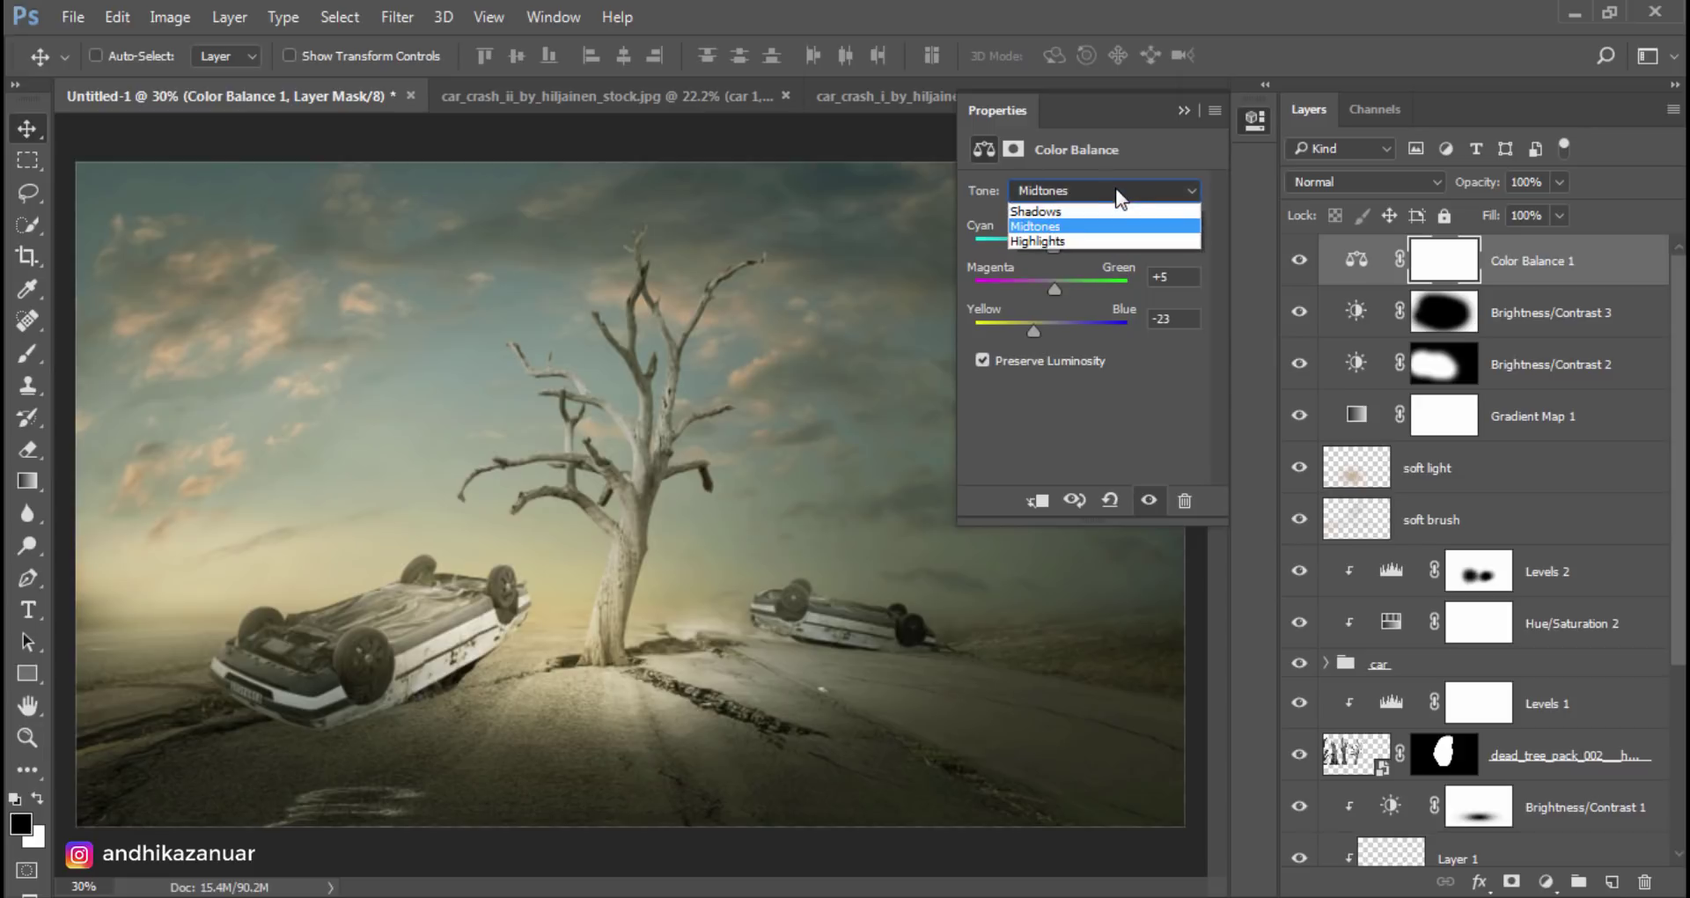
left_click(1106, 240)
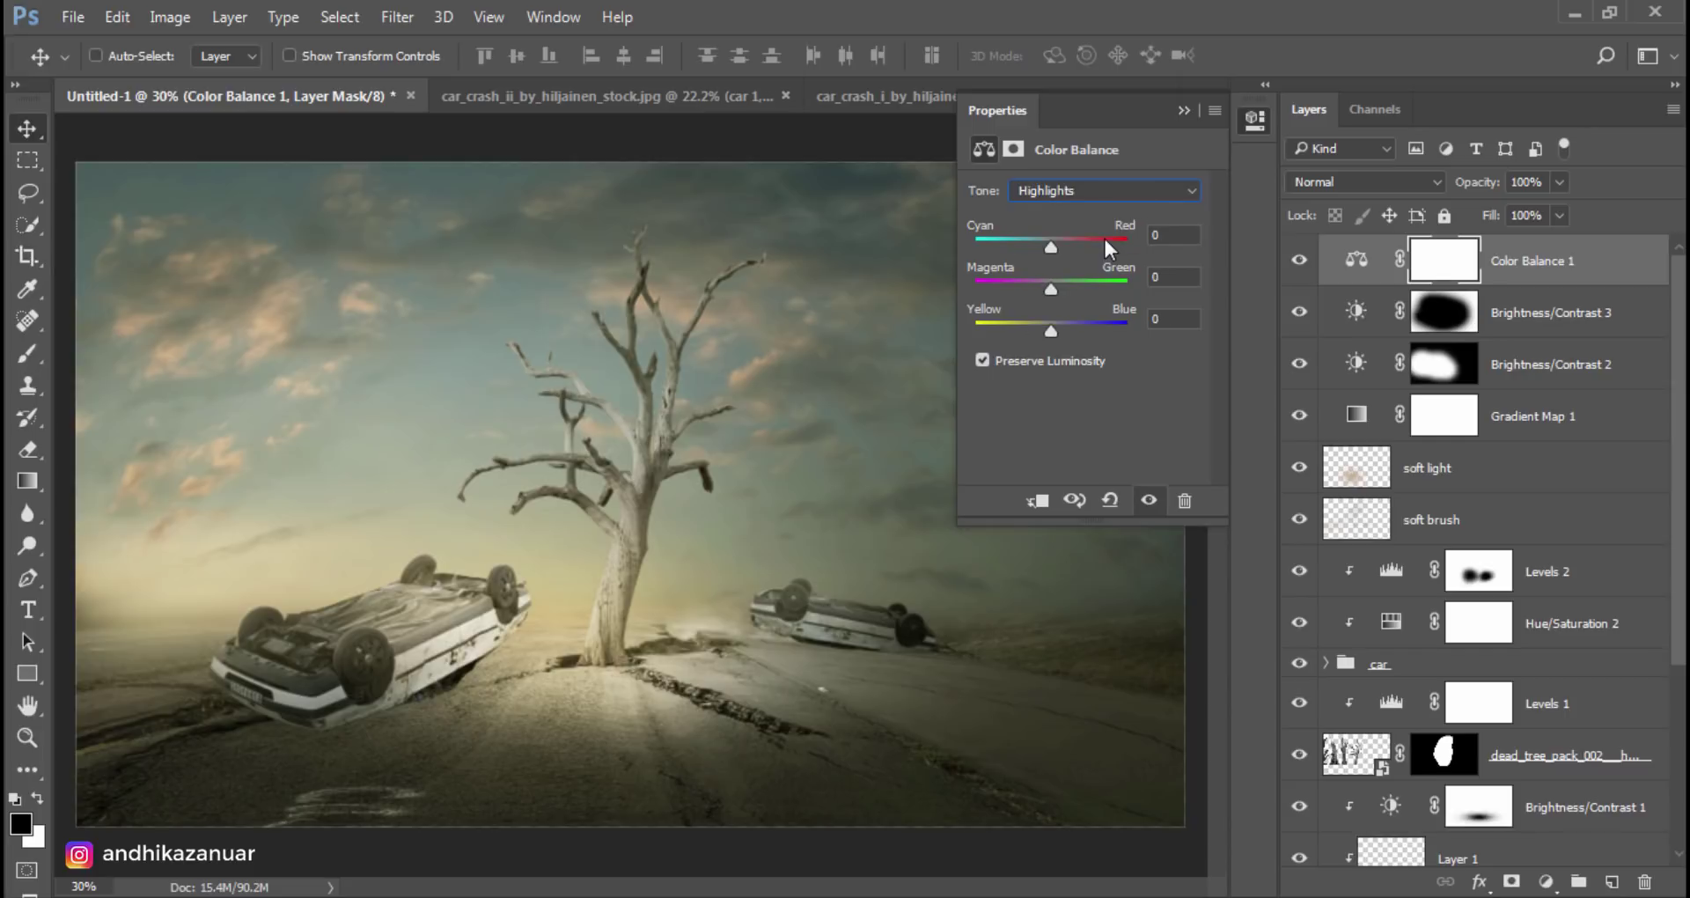
left_click_drag(1050, 245, 1047, 245)
left_click_drag(1049, 283, 1042, 282)
left_click_drag(1047, 333, 1034, 335)
Step: Collapse the settings, compare Color Balance 1 on and off, and target the layer
left_click(1184, 111)
left_click(1299, 261)
left_click(1299, 262)
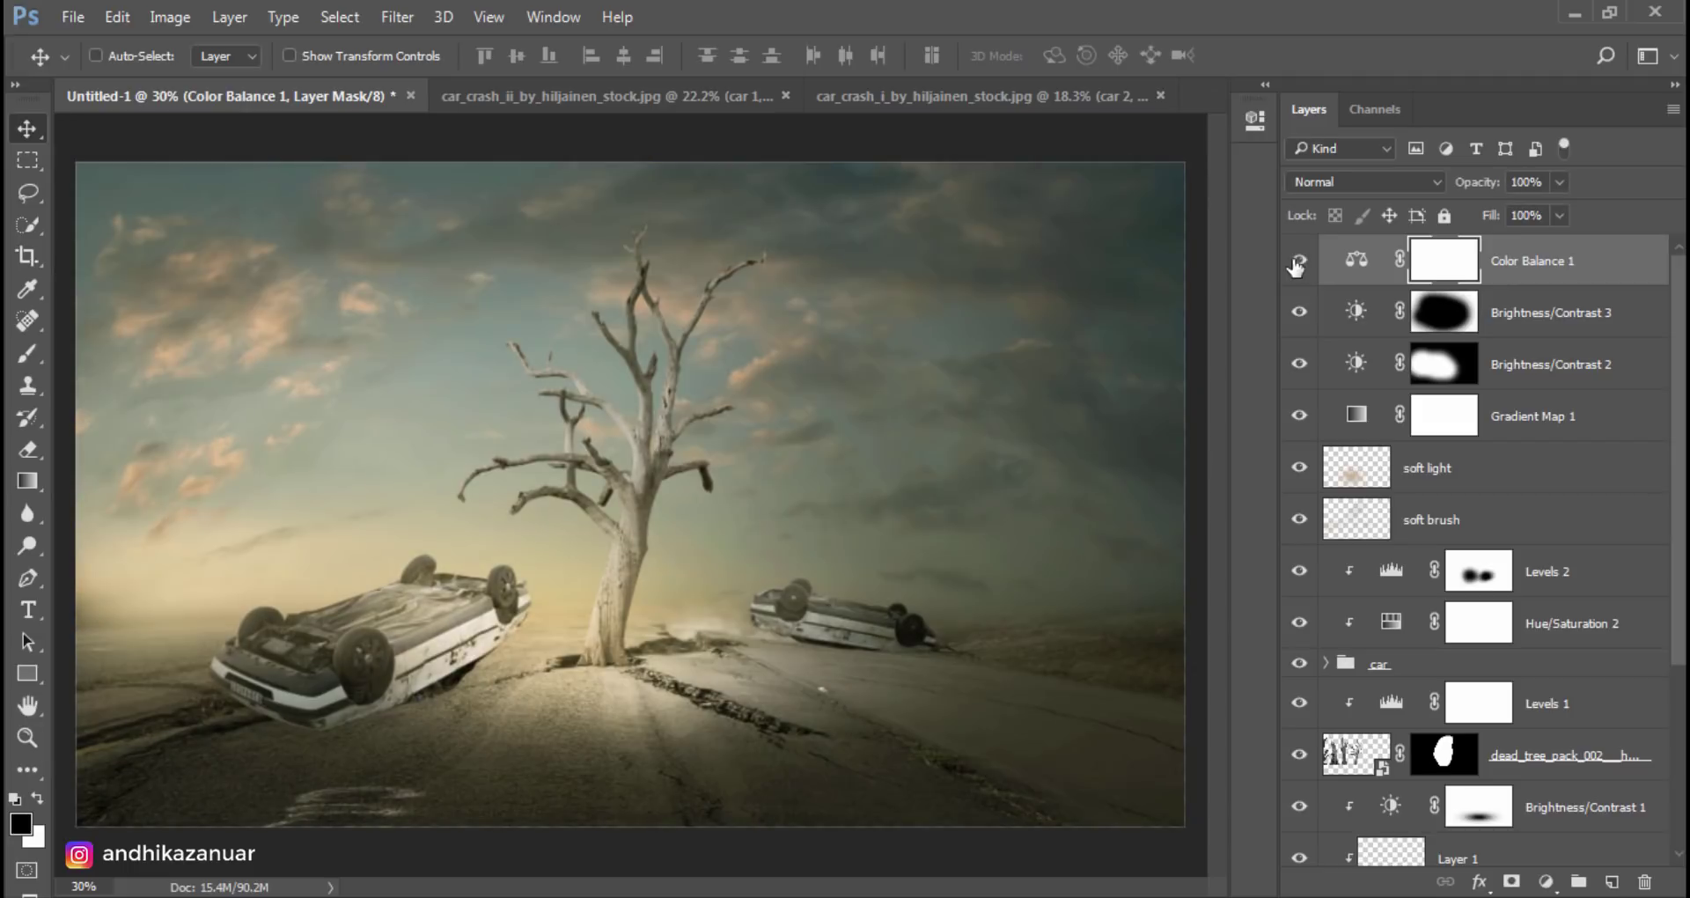
left_click(1555, 282)
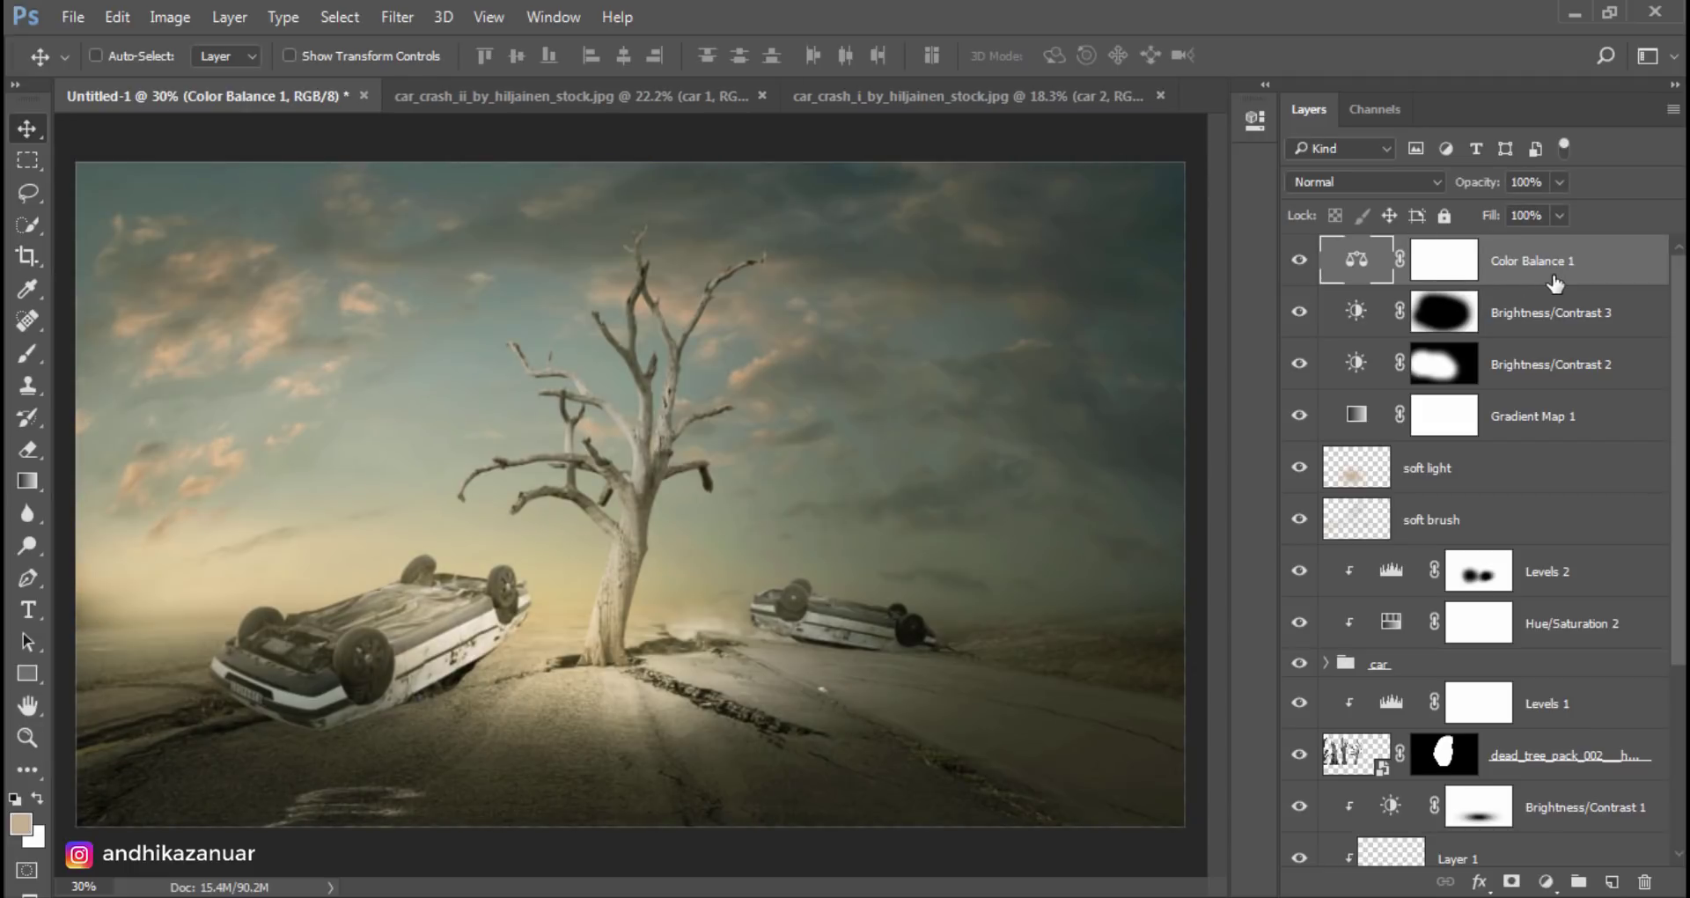
Step: Add a Vibrance layer with vibrance raised to +3 and collapse its settings
left_click(1546, 881)
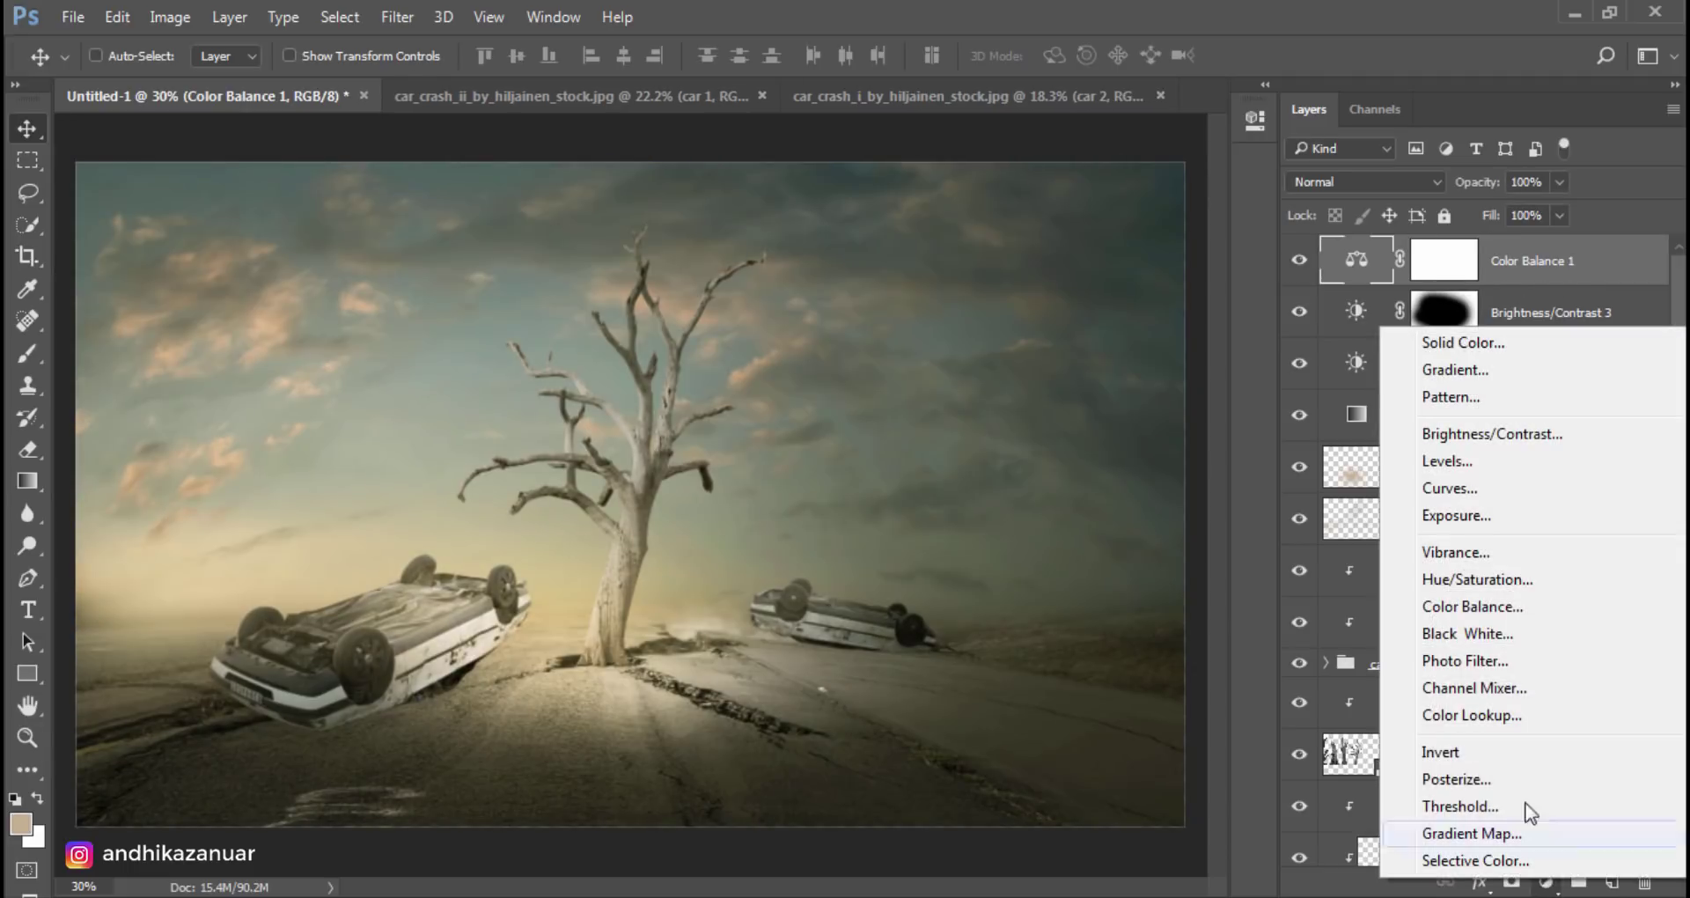
left_click(1509, 553)
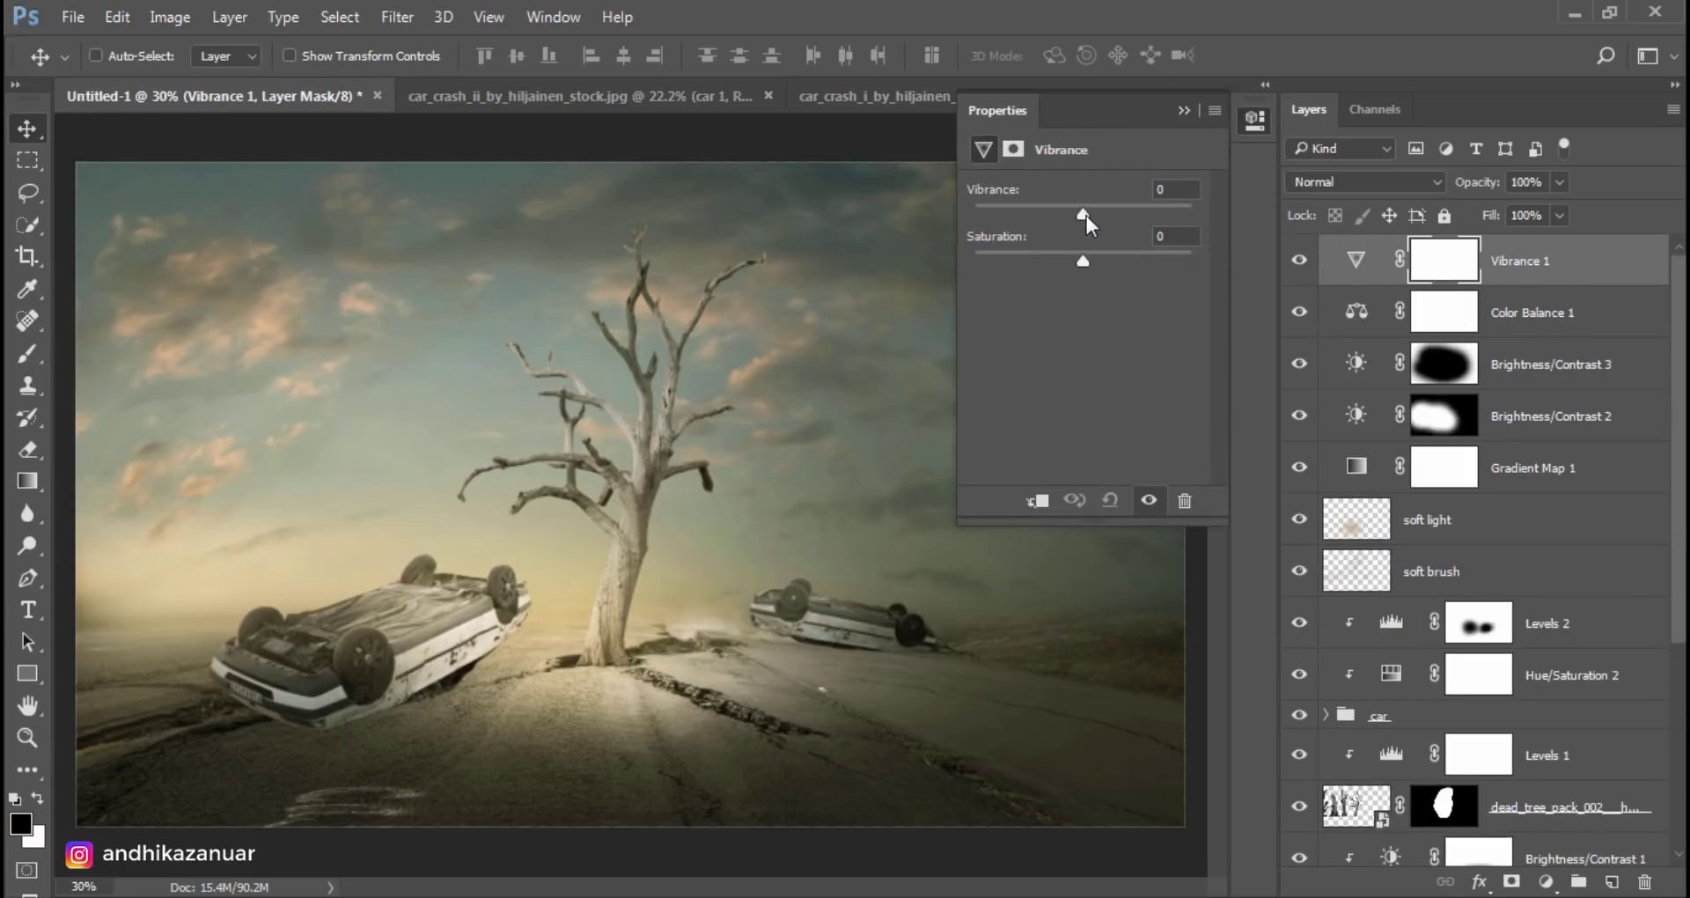
left_click_drag(1087, 216, 1090, 216)
left_click(1184, 110)
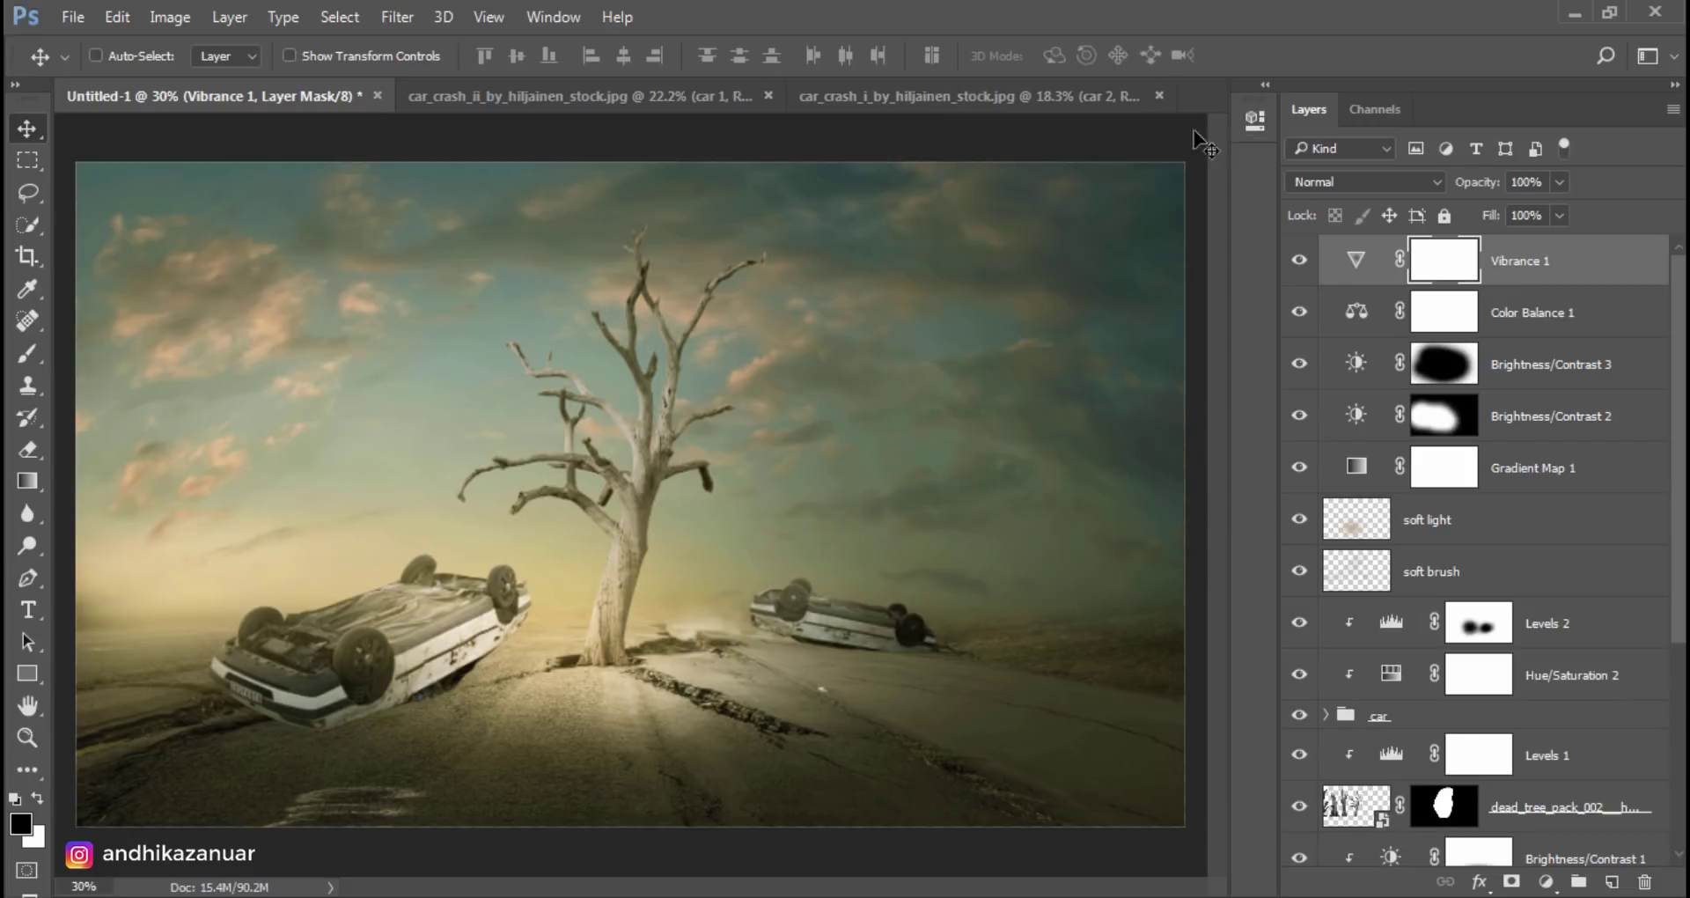
Step: Add a Levels layer with the white input pulled to 244, then target Levels 3
left_click(1545, 269)
left_click(1547, 883)
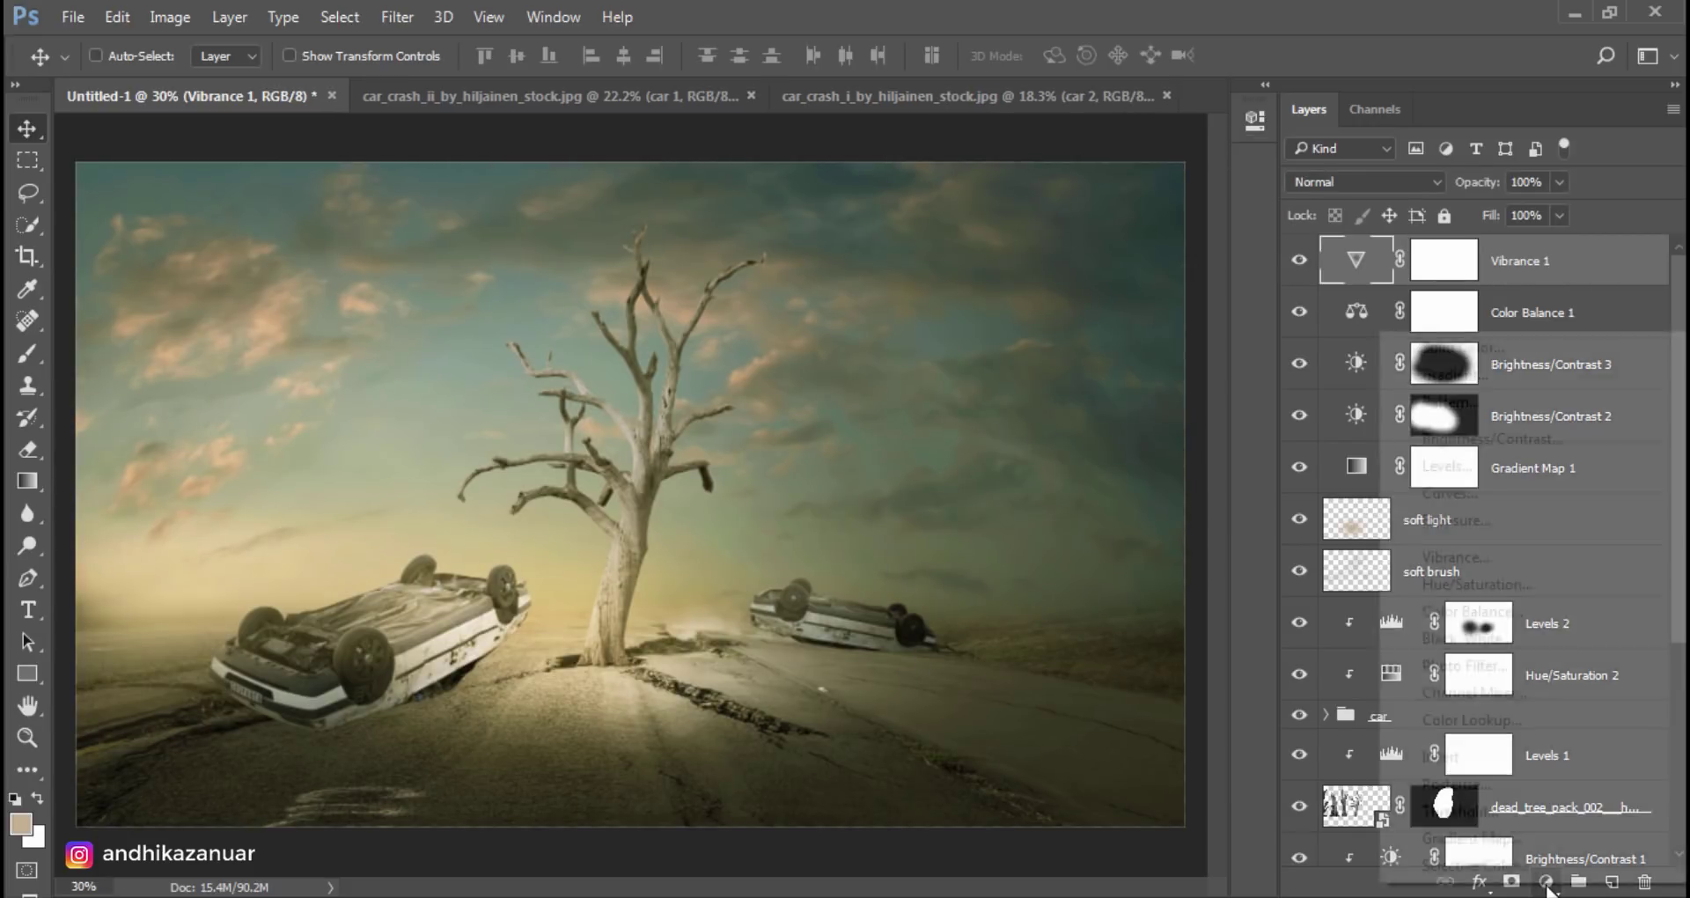
left_click(1508, 467)
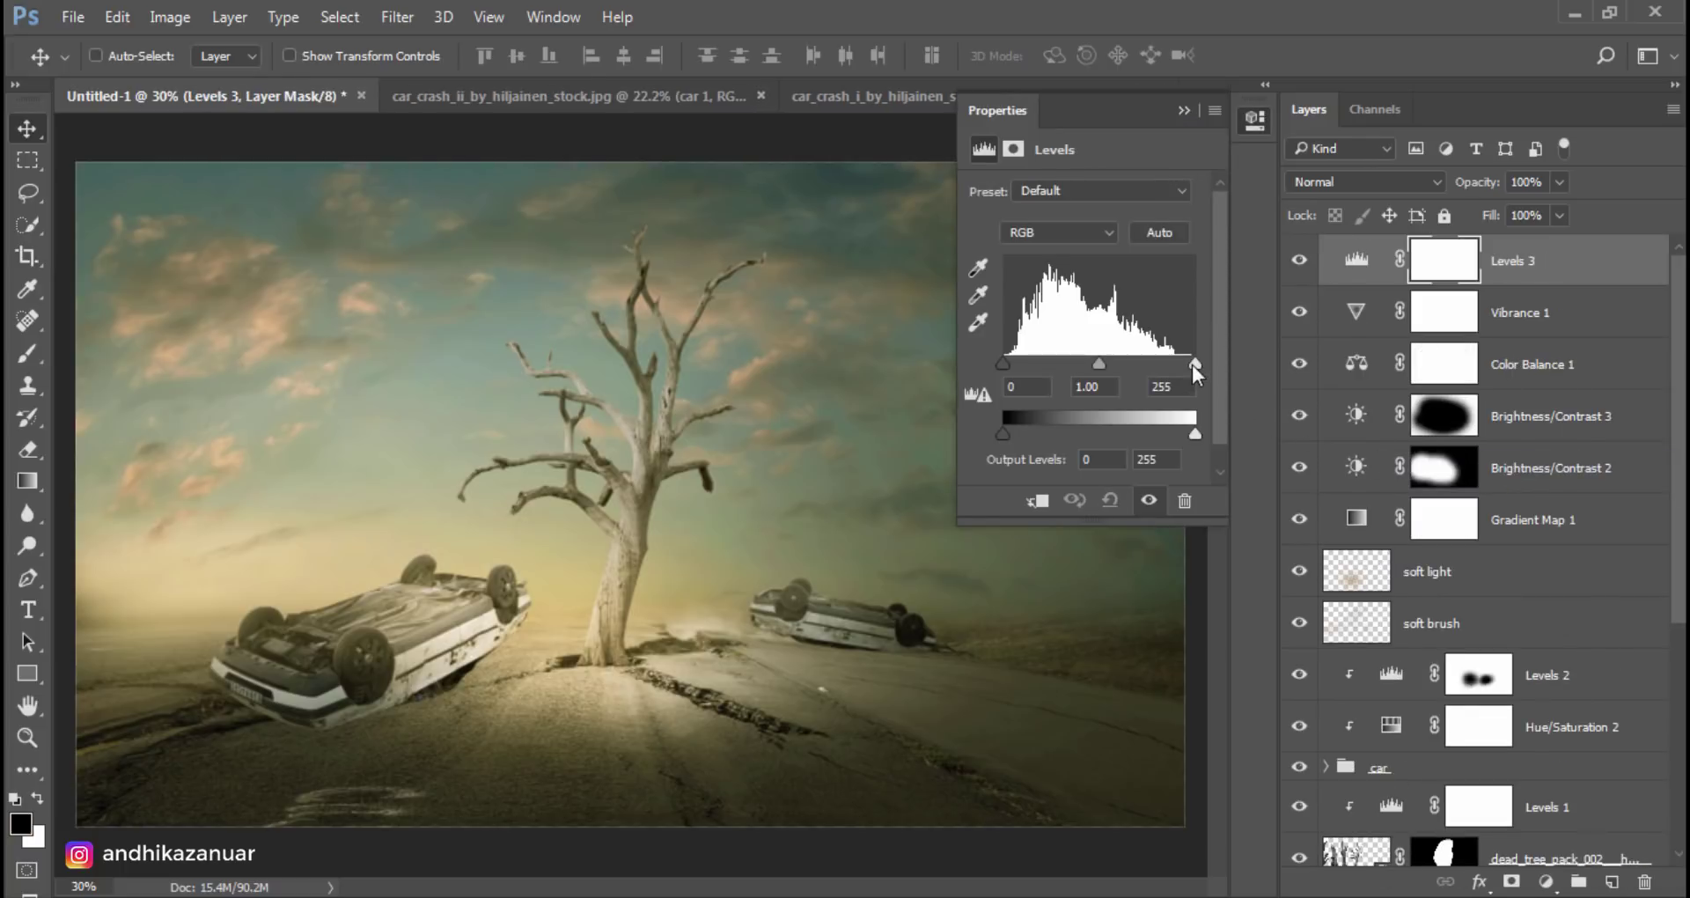
left_click_drag(1194, 366, 1188, 364)
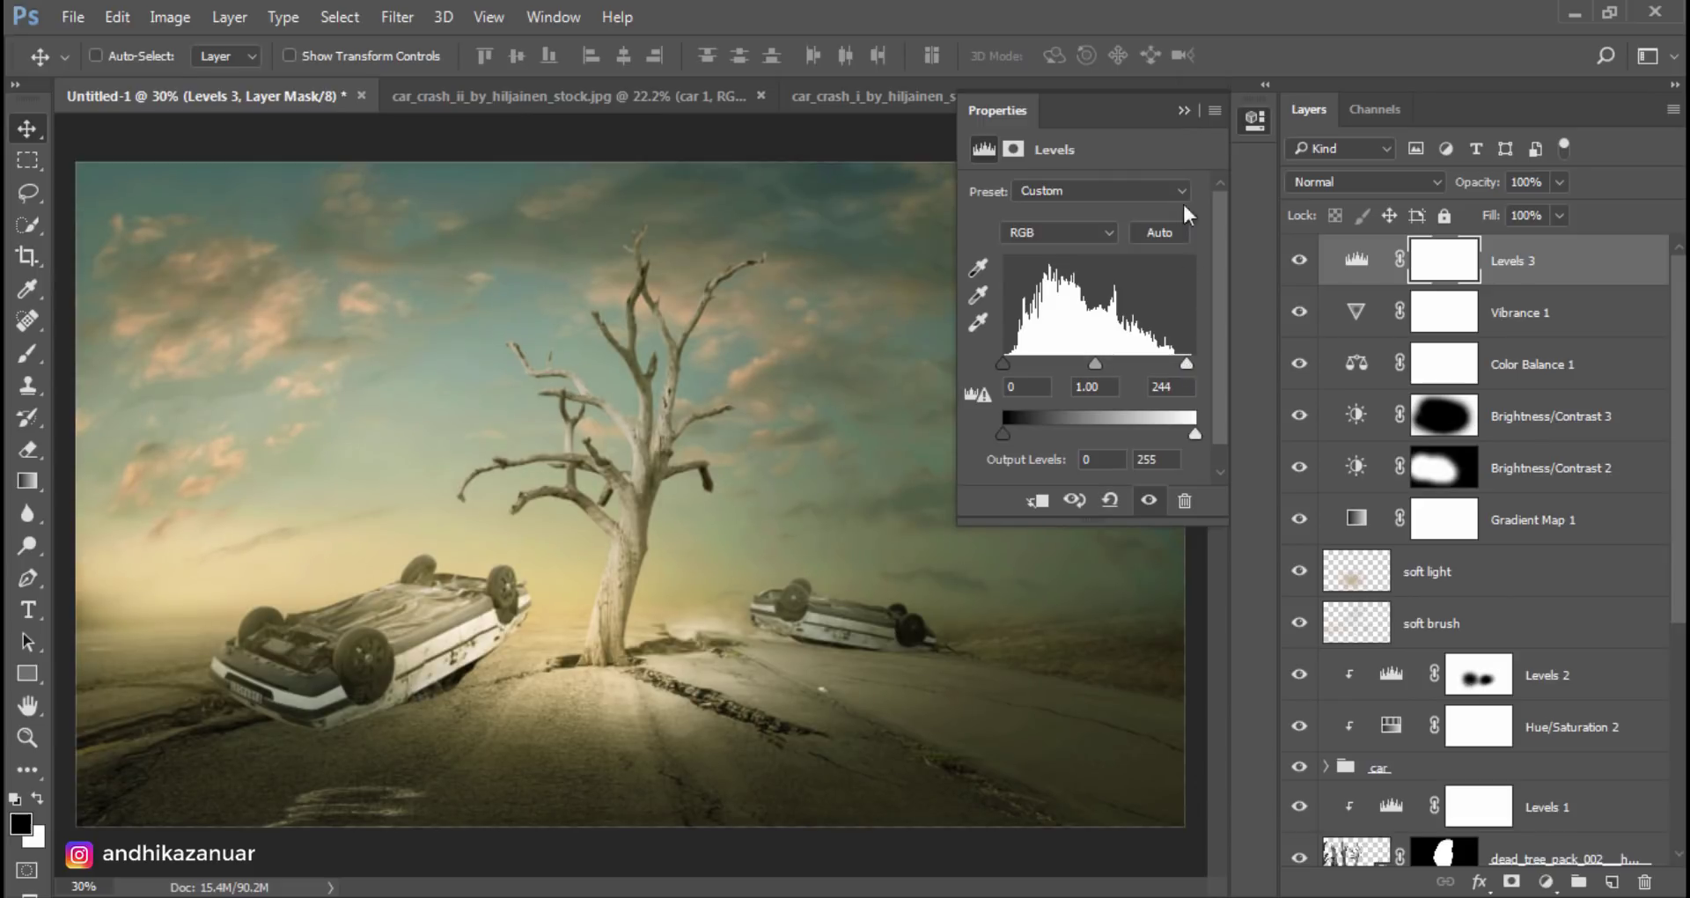
left_click(1182, 111)
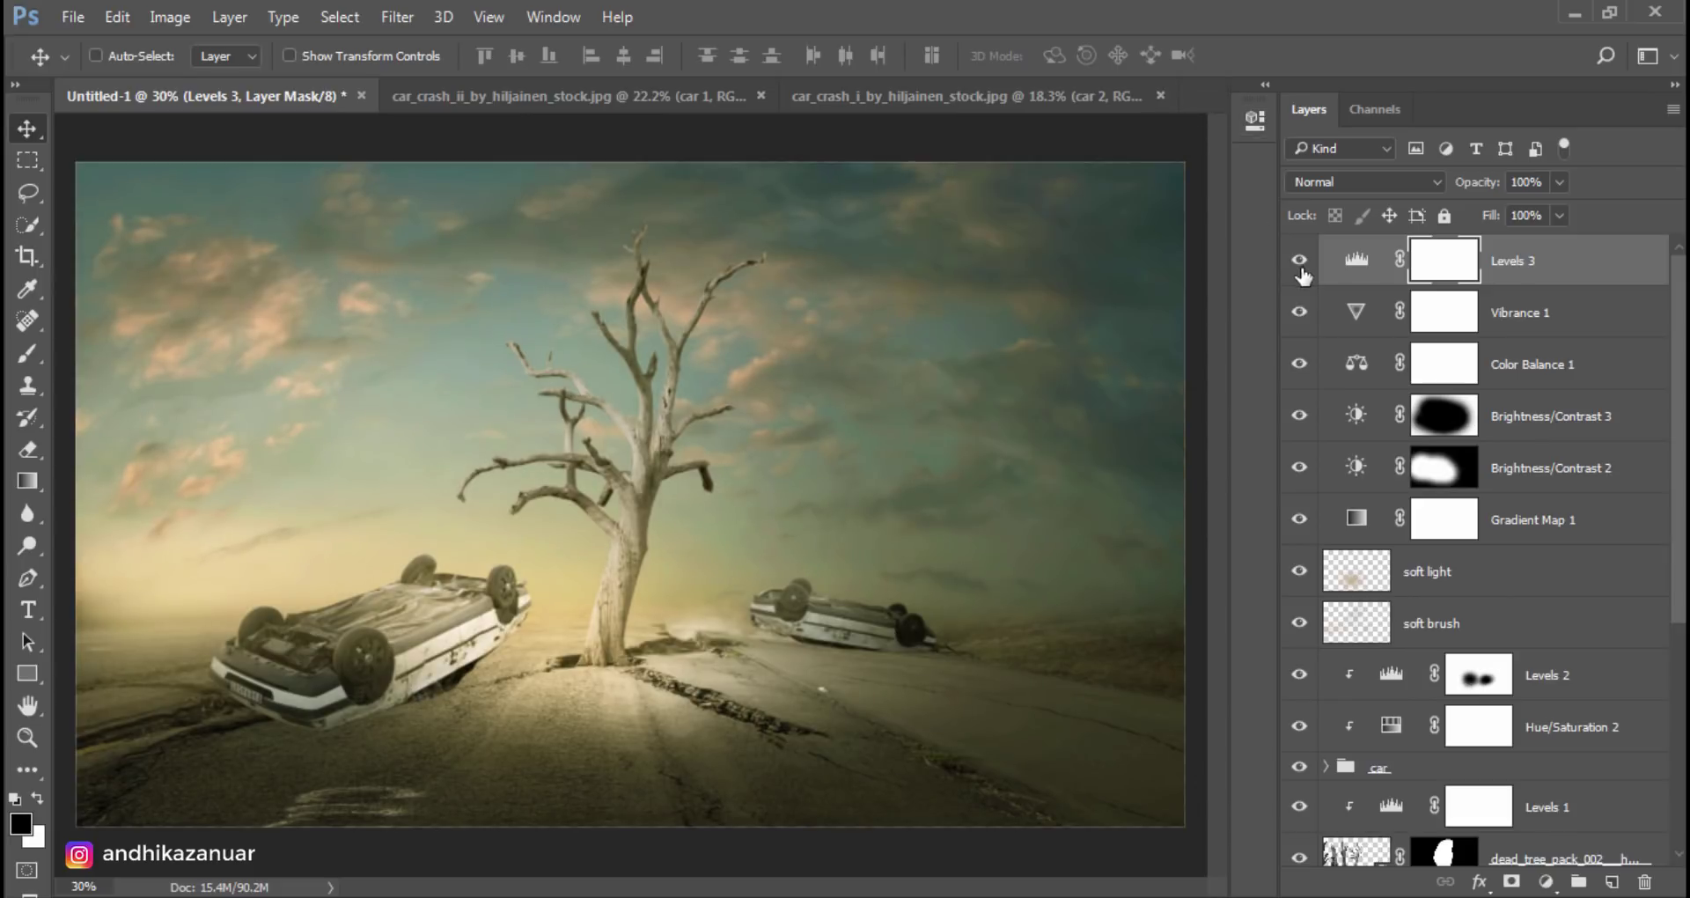
left_click(1499, 278)
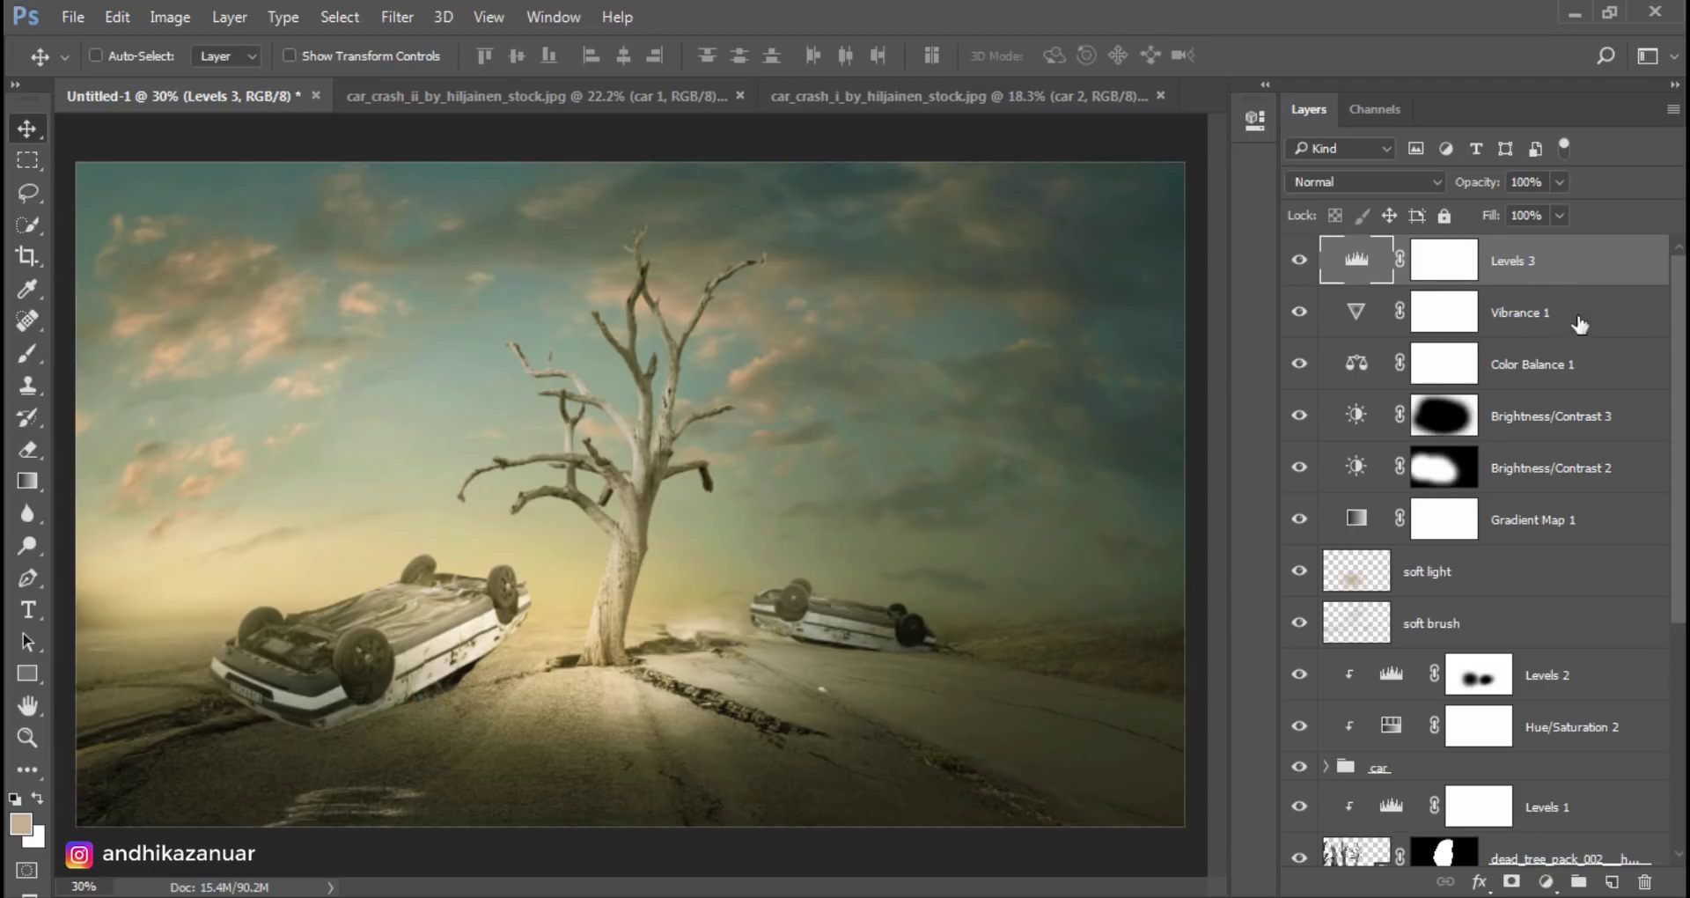
left_click_drag(1678, 392, 1660, 541)
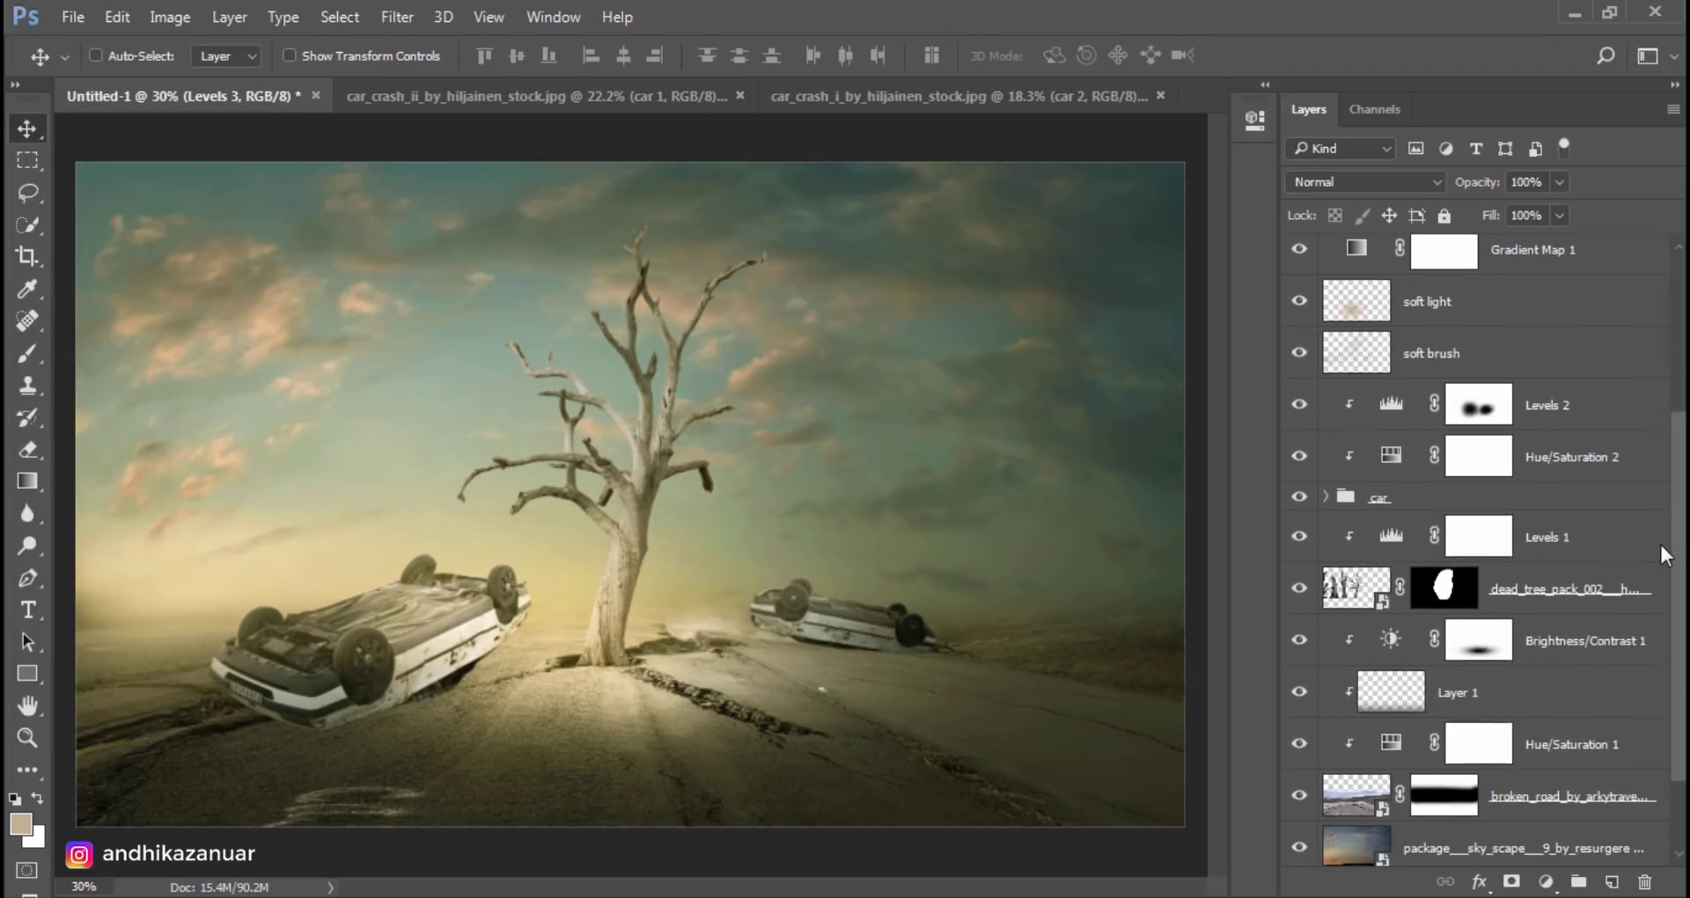
Step: Create a new empty layer named 'shadow' above Levels 1, below the car group
left_click(1391, 503)
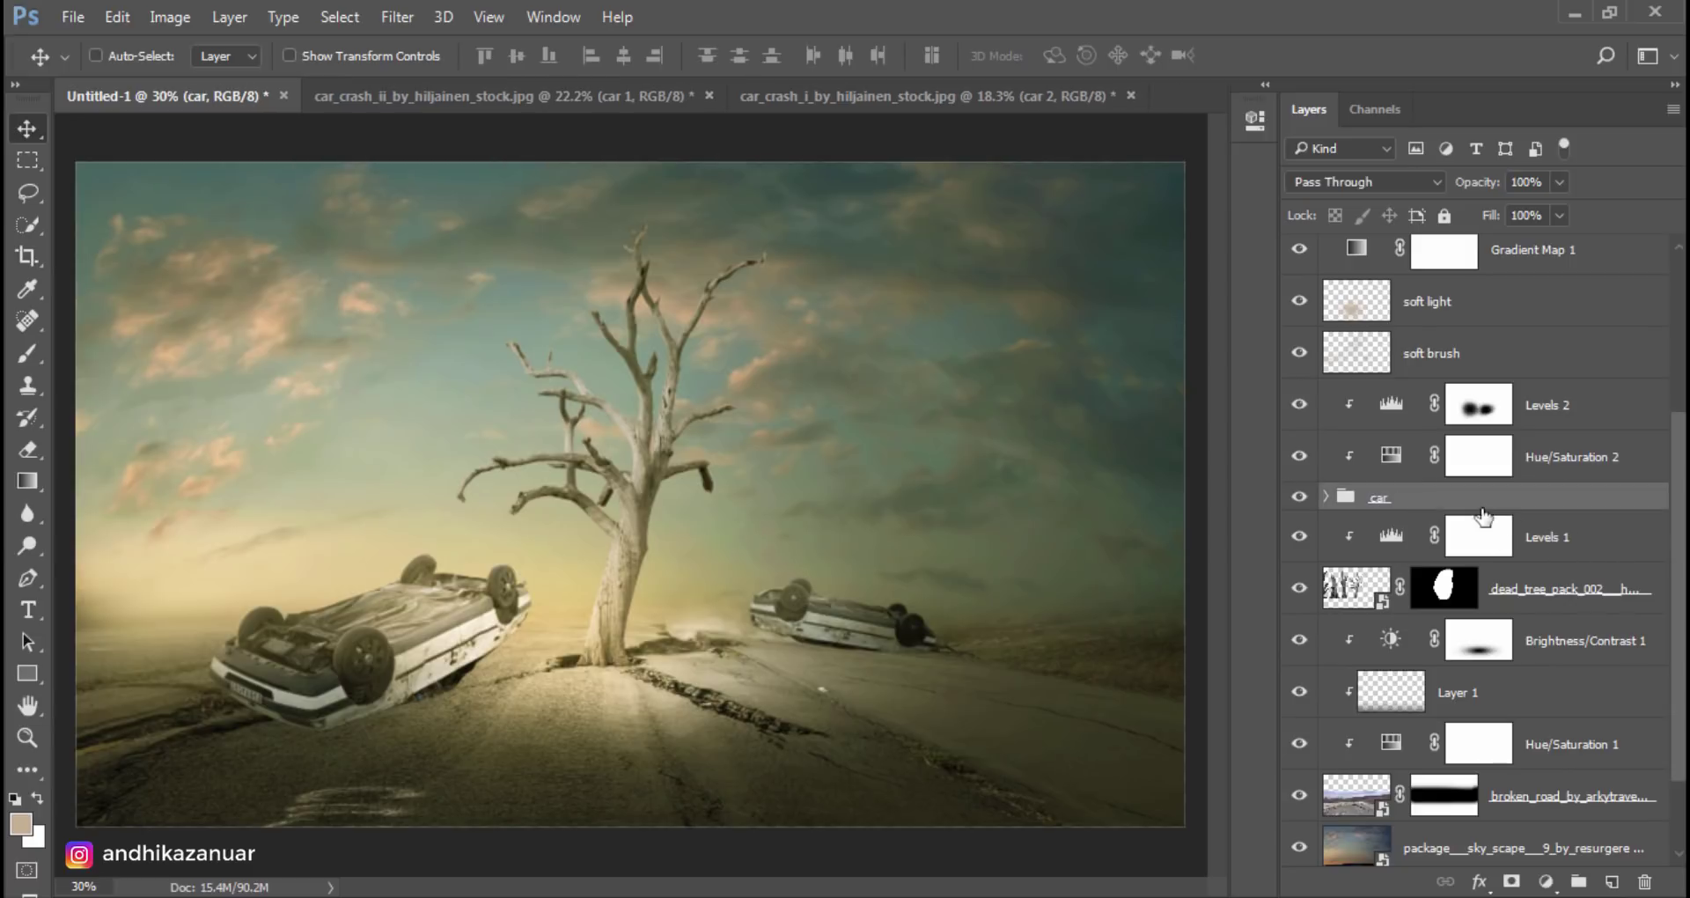
left_click(1547, 535)
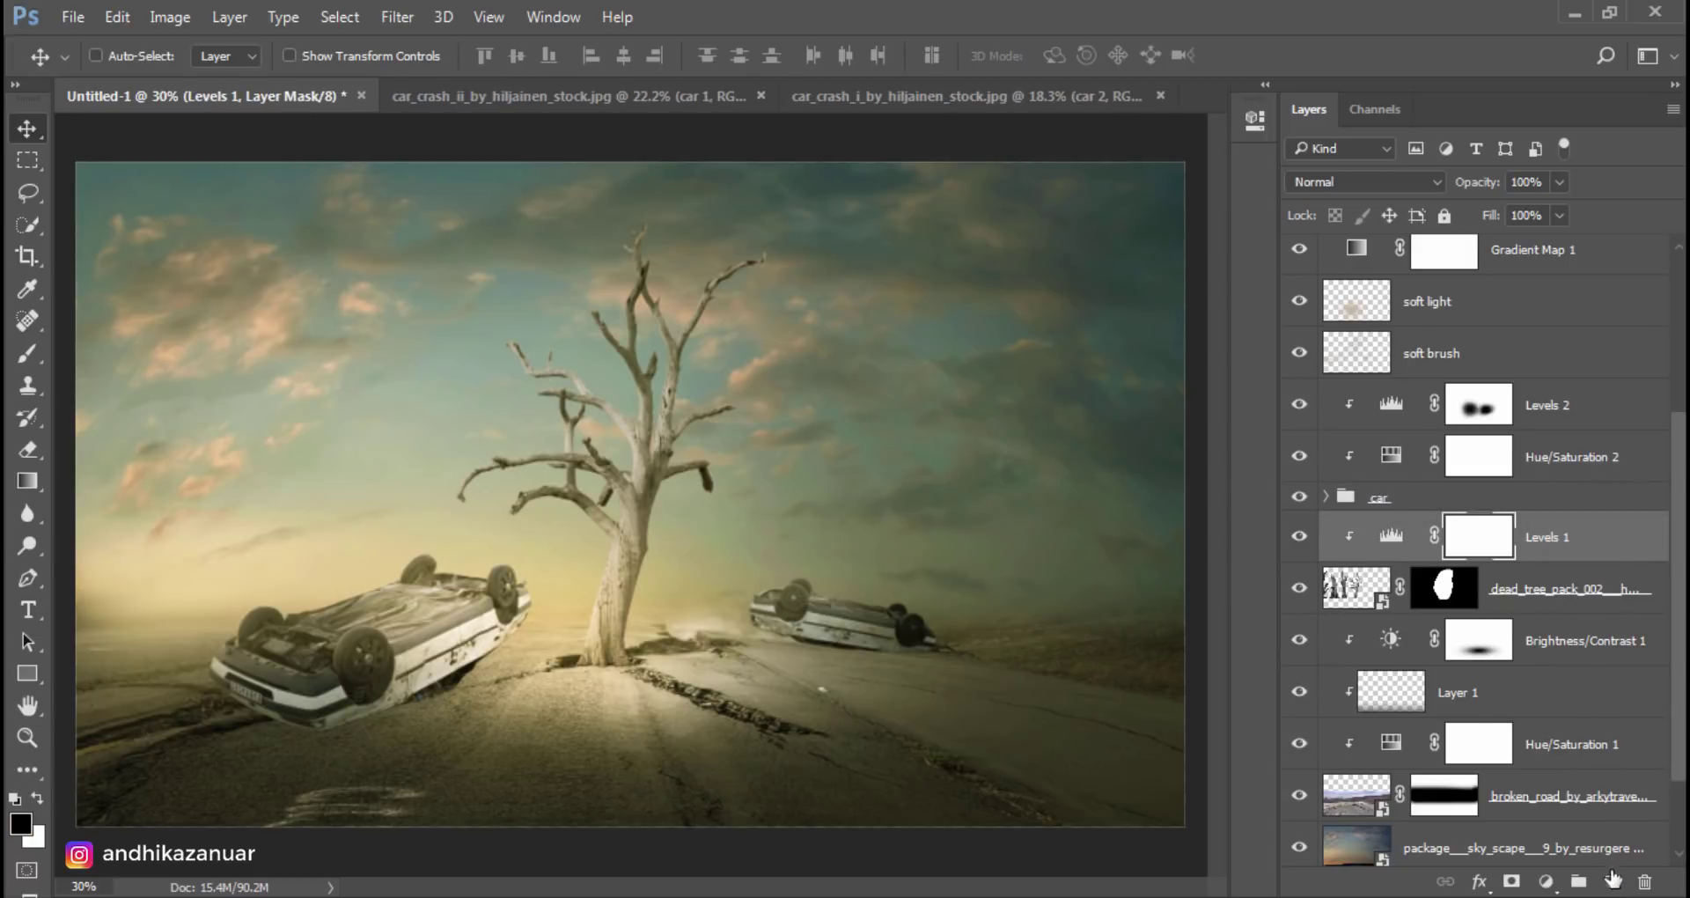
left_click(1612, 881)
double_click(1433, 537)
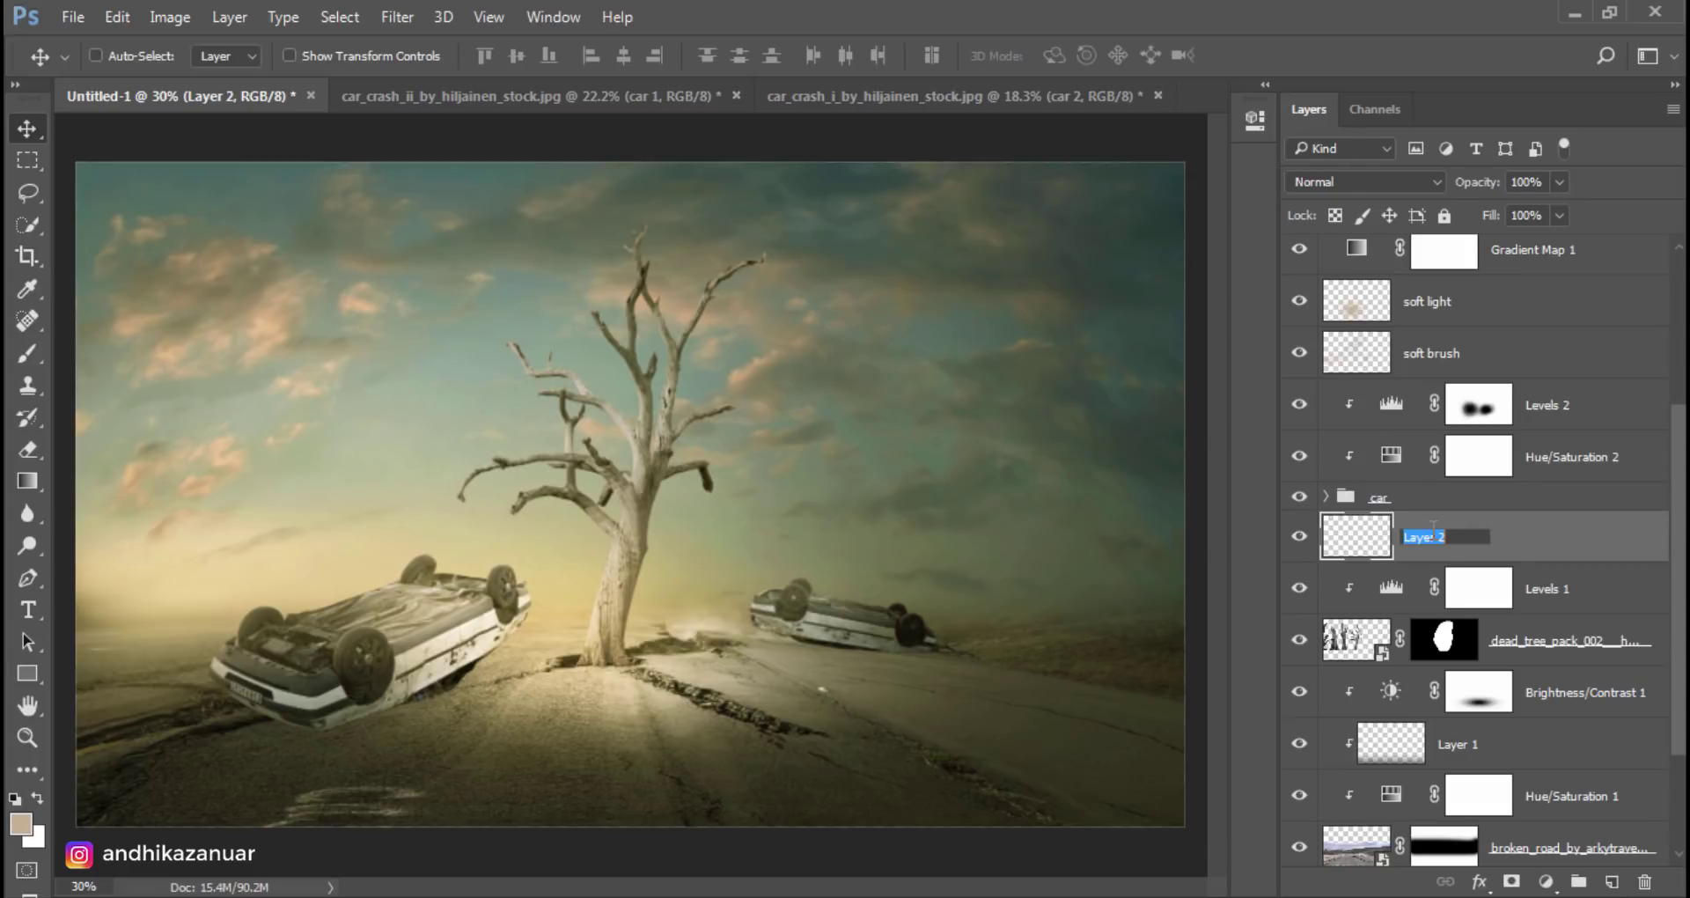
type("shadow")
key("Return")
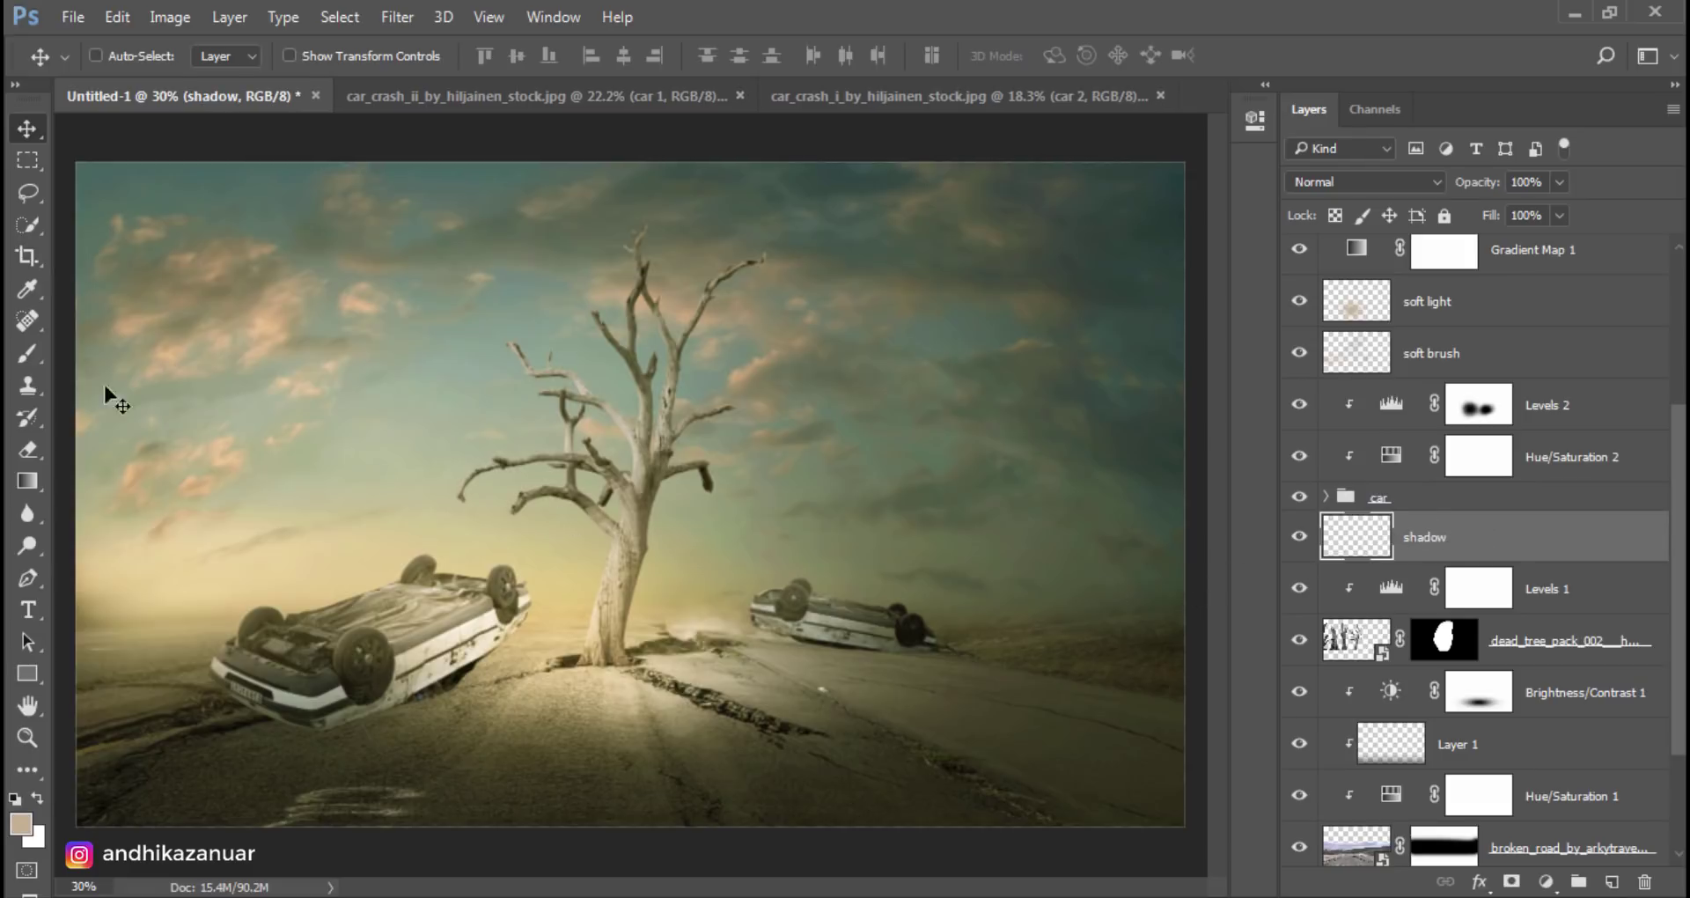
left_click(27, 353)
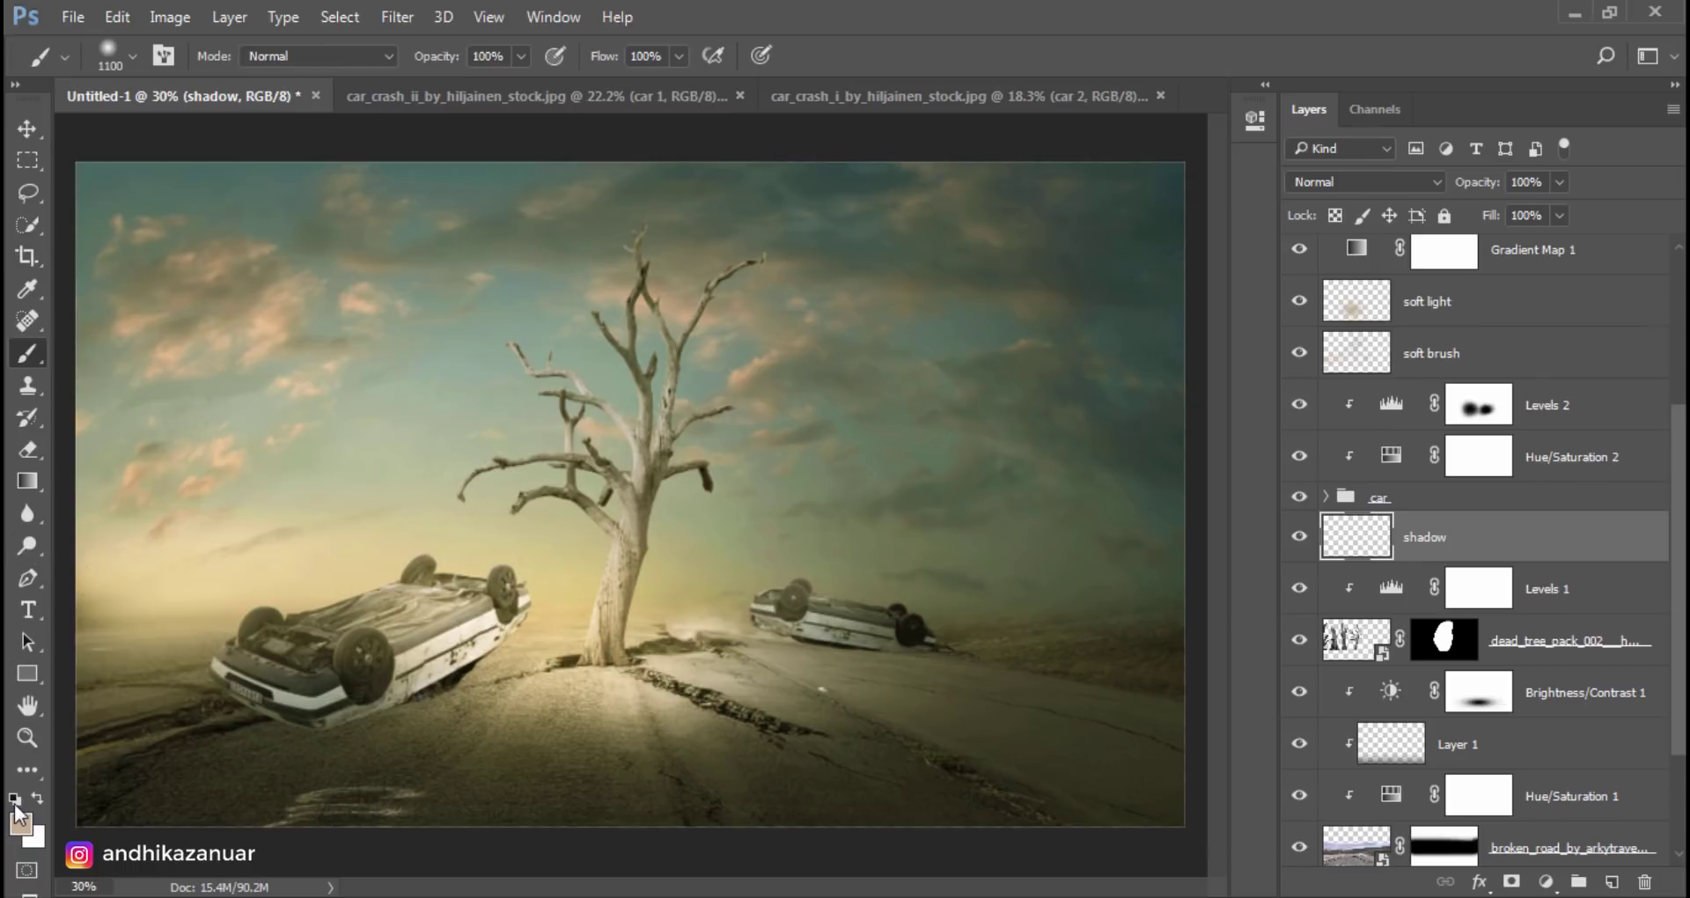
Step: With black at 10% opacity, paint faint shadows under the left car
left_click(14, 798)
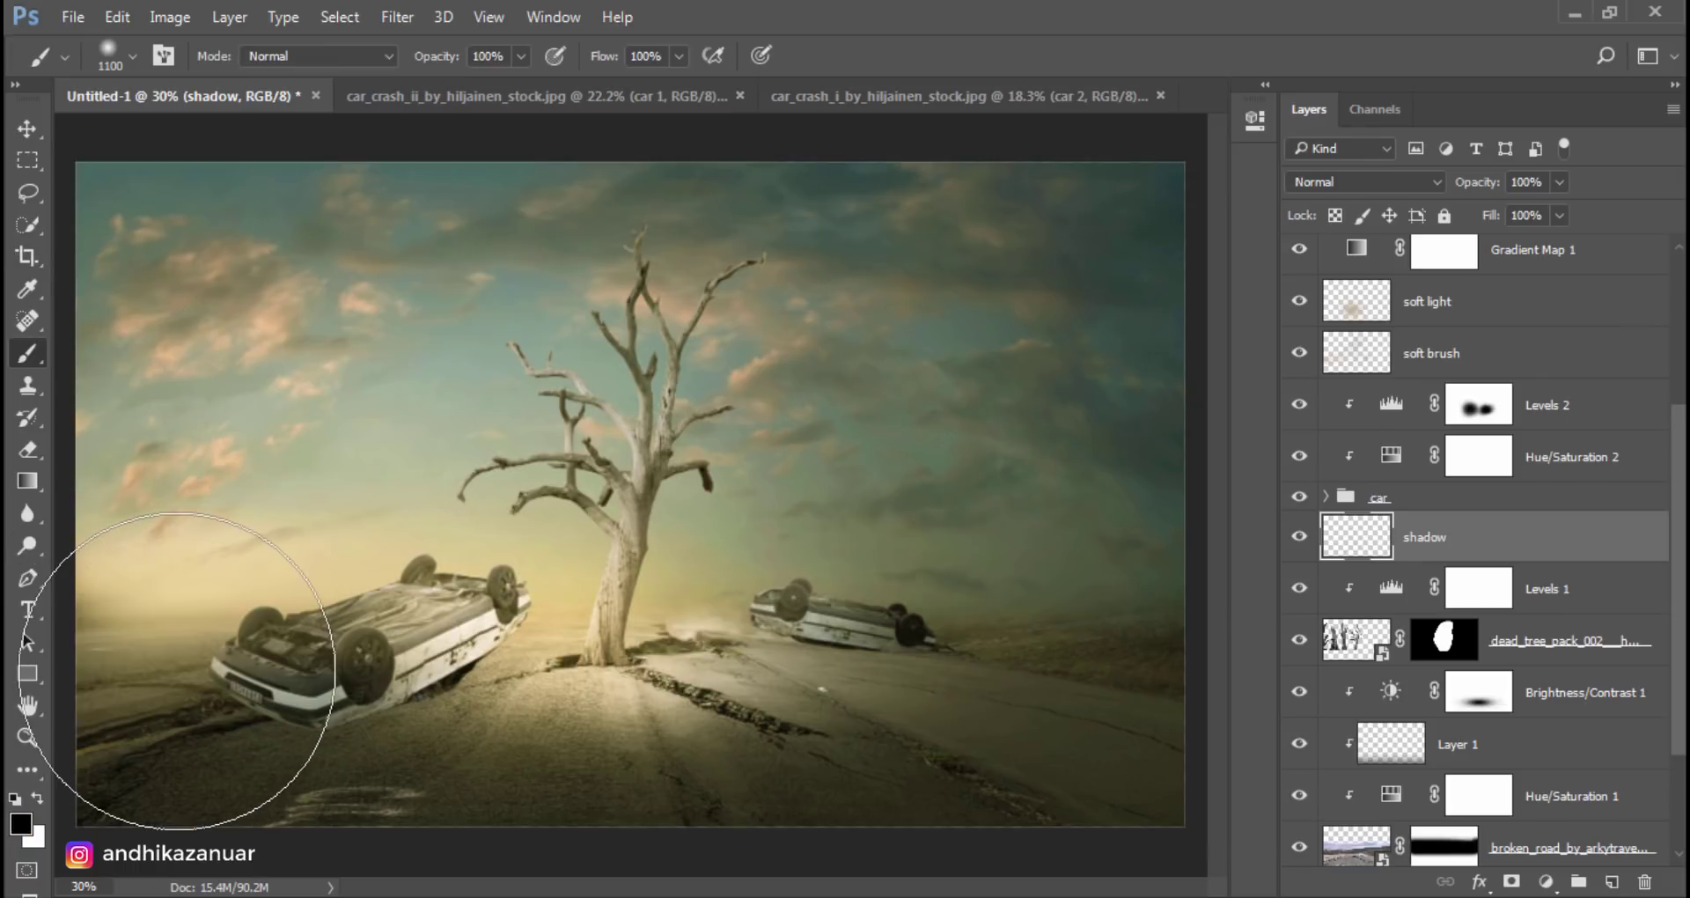
left_click(521, 55)
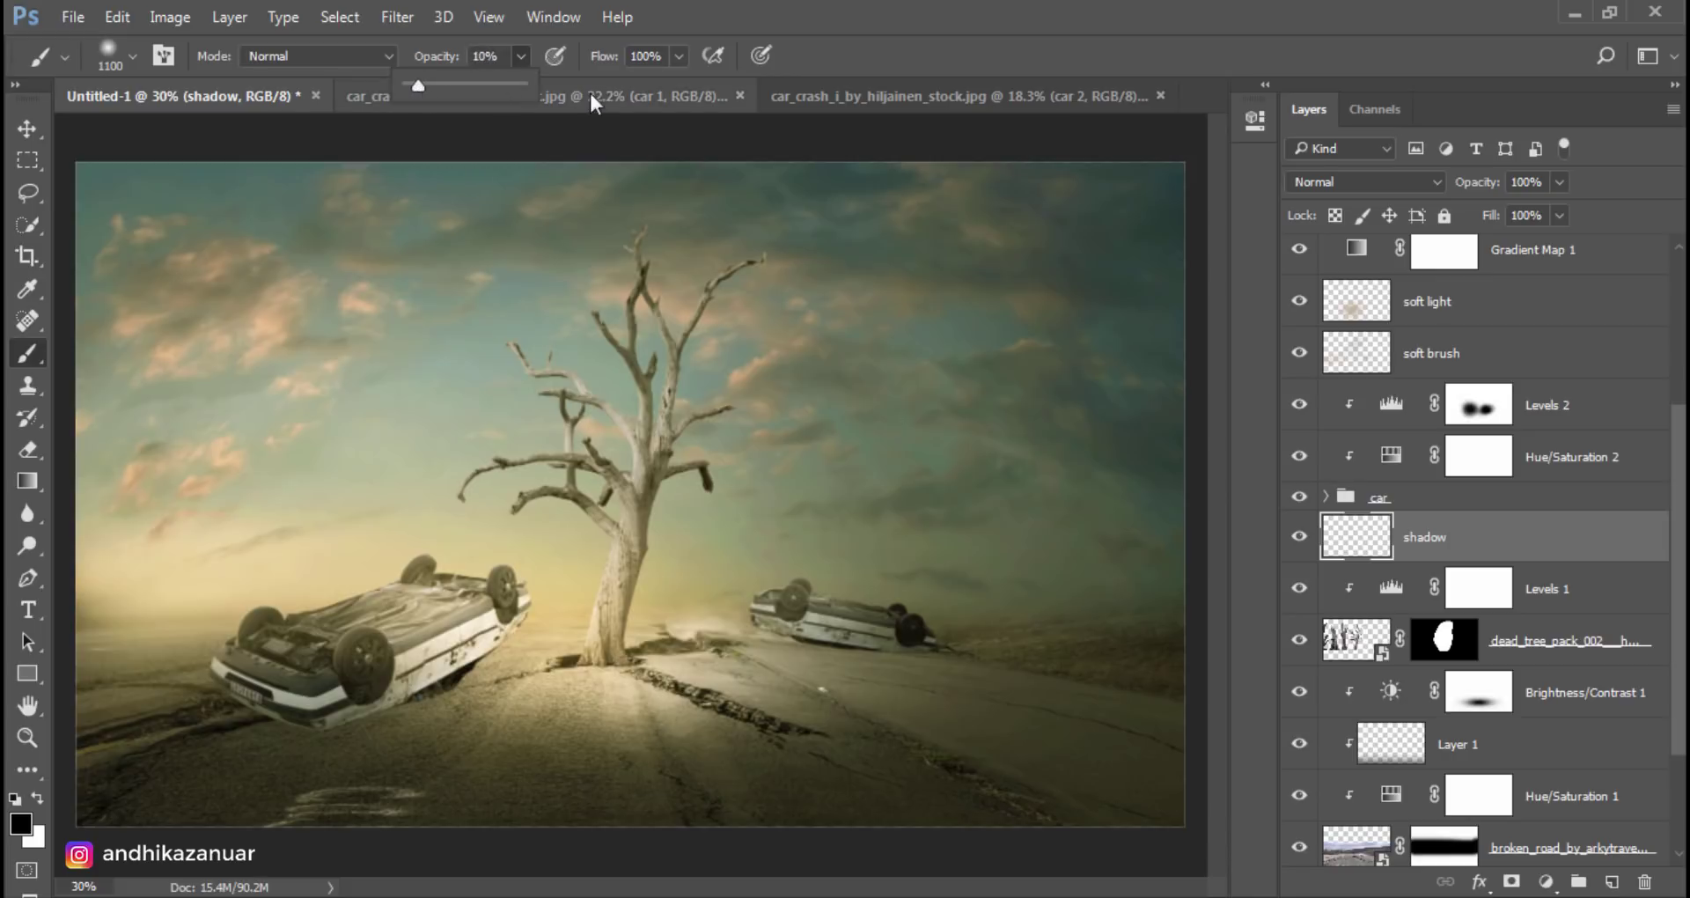
key("bracketleft")
key("bracketleft")
key("bracketleft")
key("bracketleft")
key("bracketleft")
key("bracketleft")
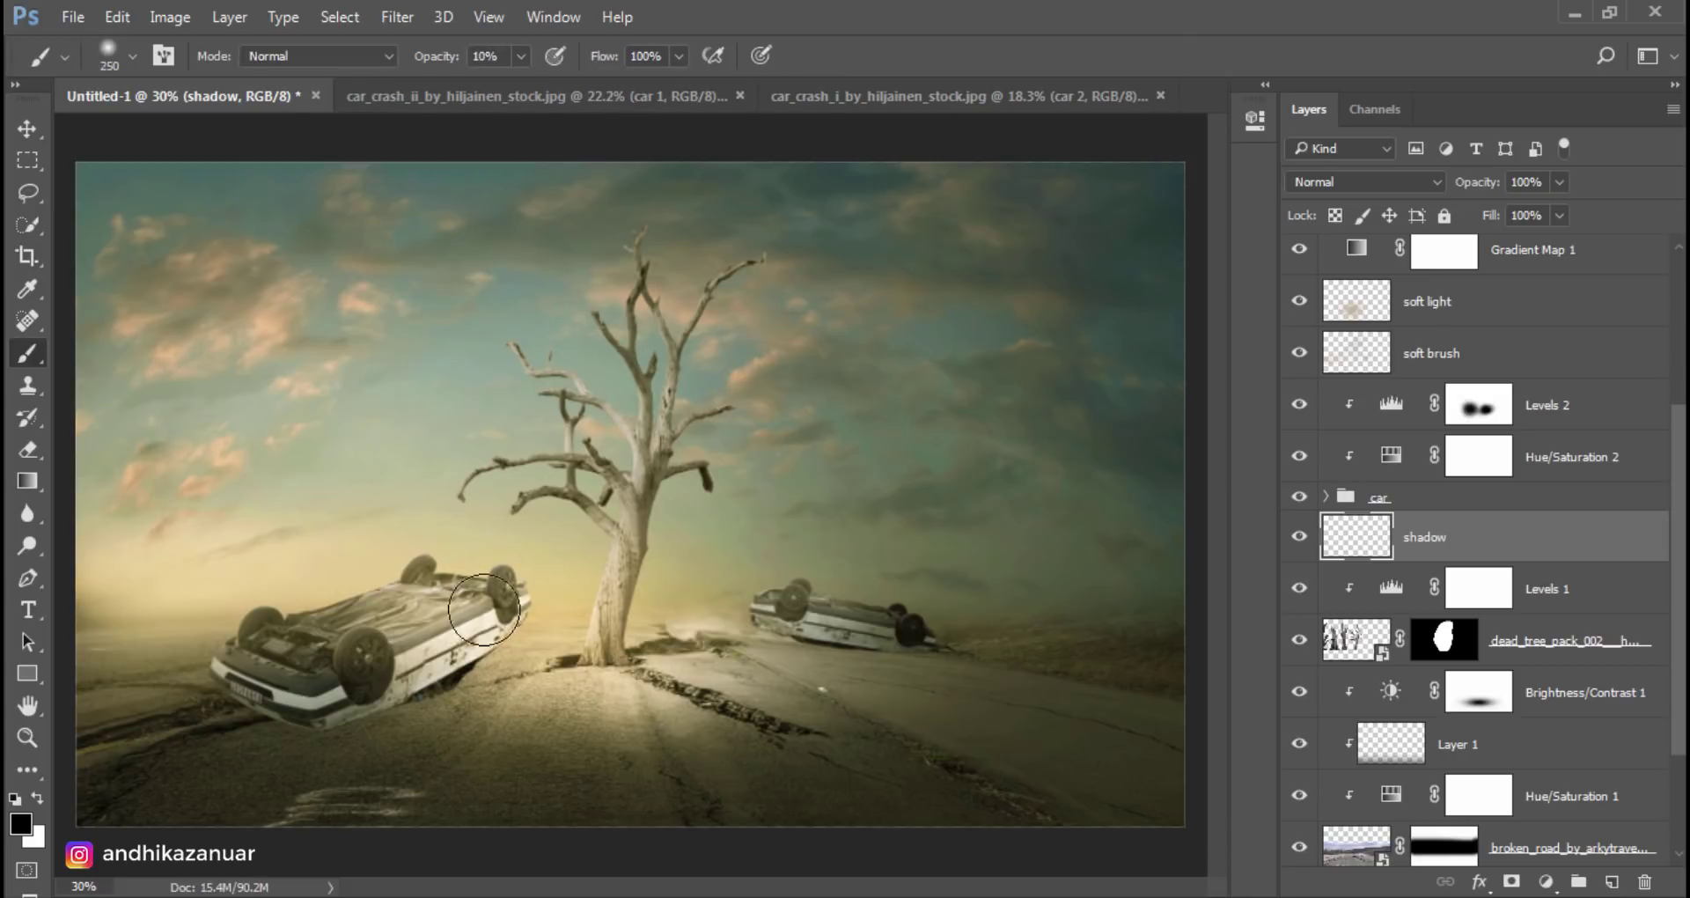
key("bracketleft")
key("bracketleft")
key("bracketleft")
key("bracketleft")
key("bracketleft")
key("bracketleft")
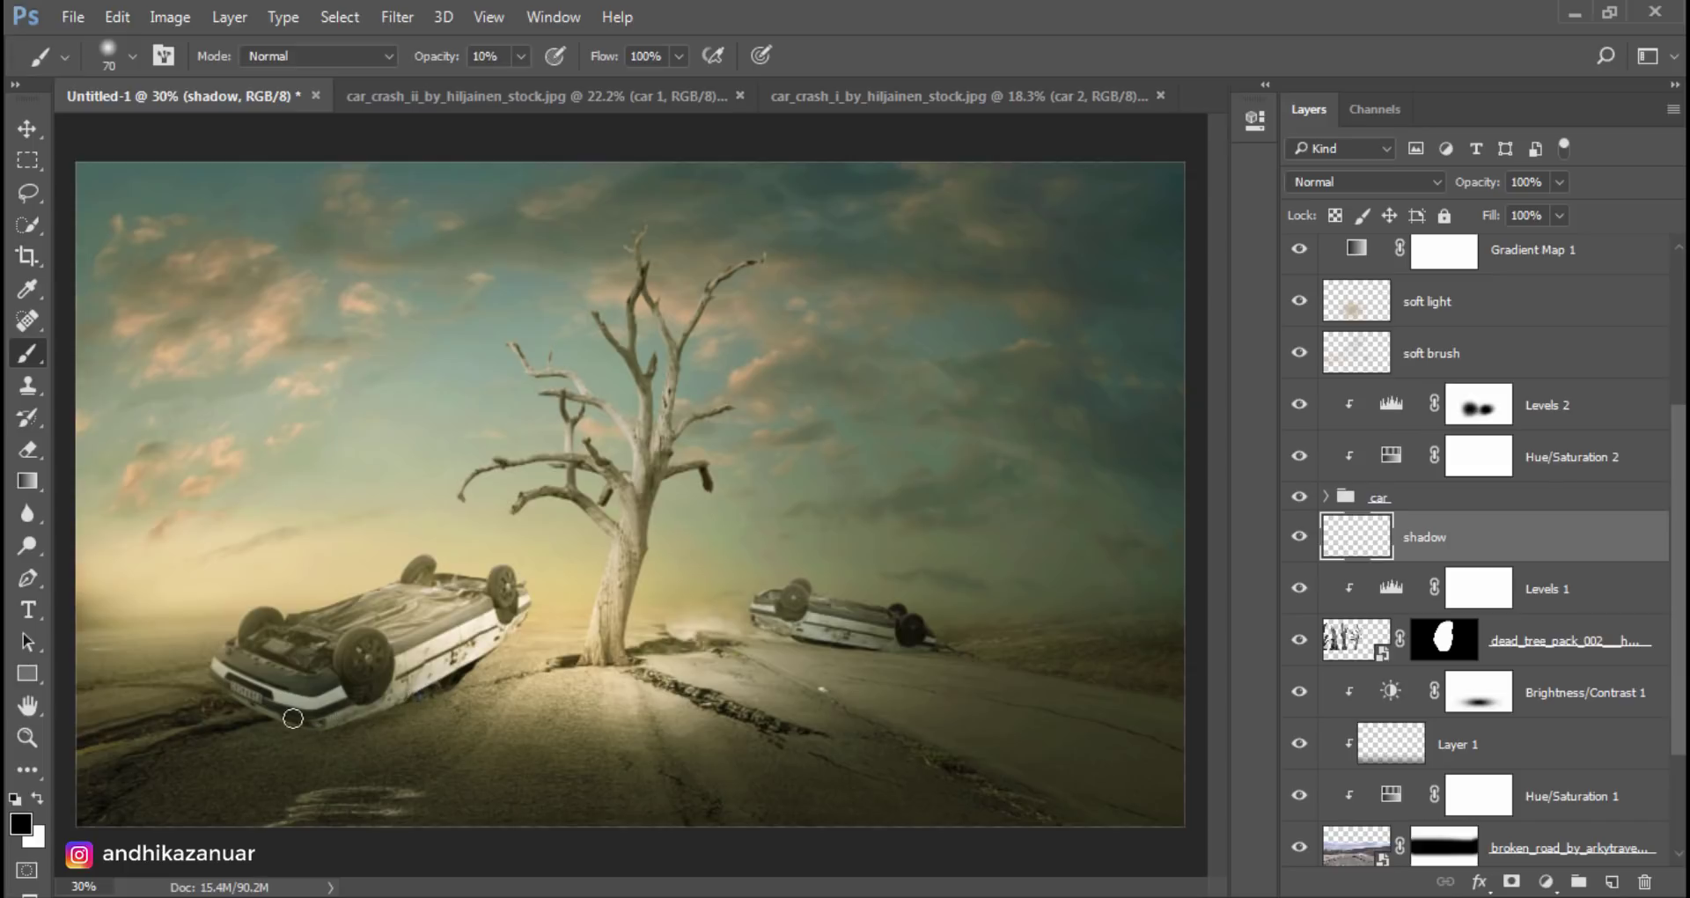
mouse_move(206, 719)
left_mouse_down()
mouse_move(328, 757)
mouse_move(410, 689)
left_mouse_up()
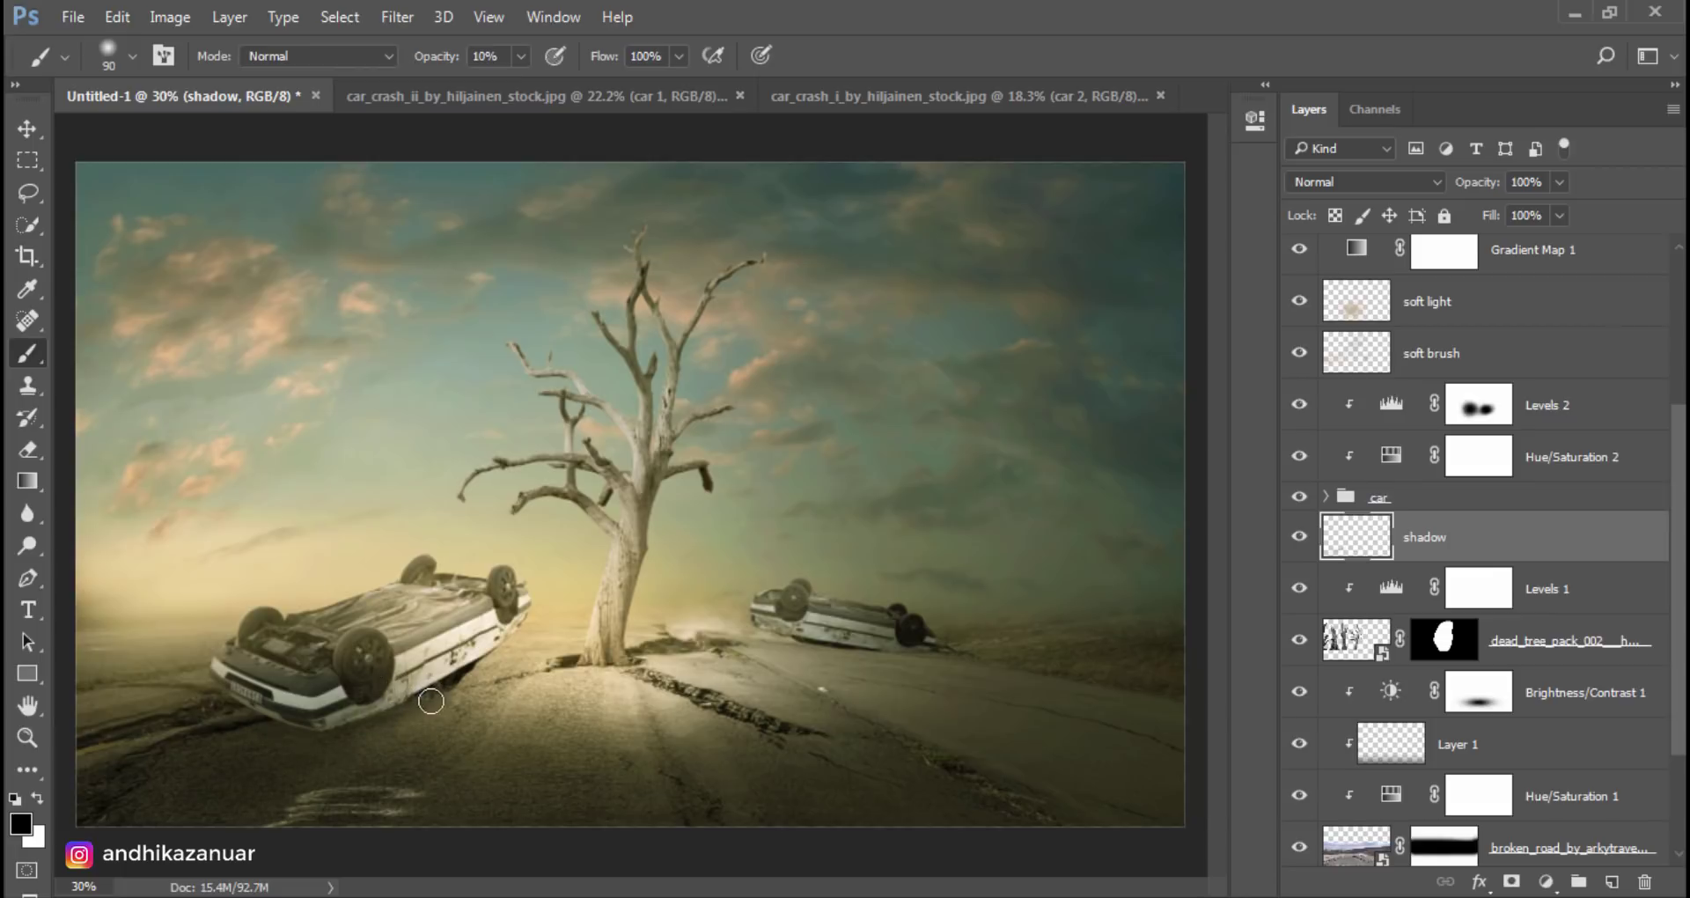
key("bracketright")
mouse_move(291, 718)
left_mouse_down()
mouse_move(423, 701)
mouse_move(376, 751)
mouse_move(414, 697)
mouse_move(308, 710)
mouse_move(357, 715)
left_mouse_up()
Step: Paint a shadow under the right car and deepen the left car's shadow
key("bracketleft")
key("bracketleft")
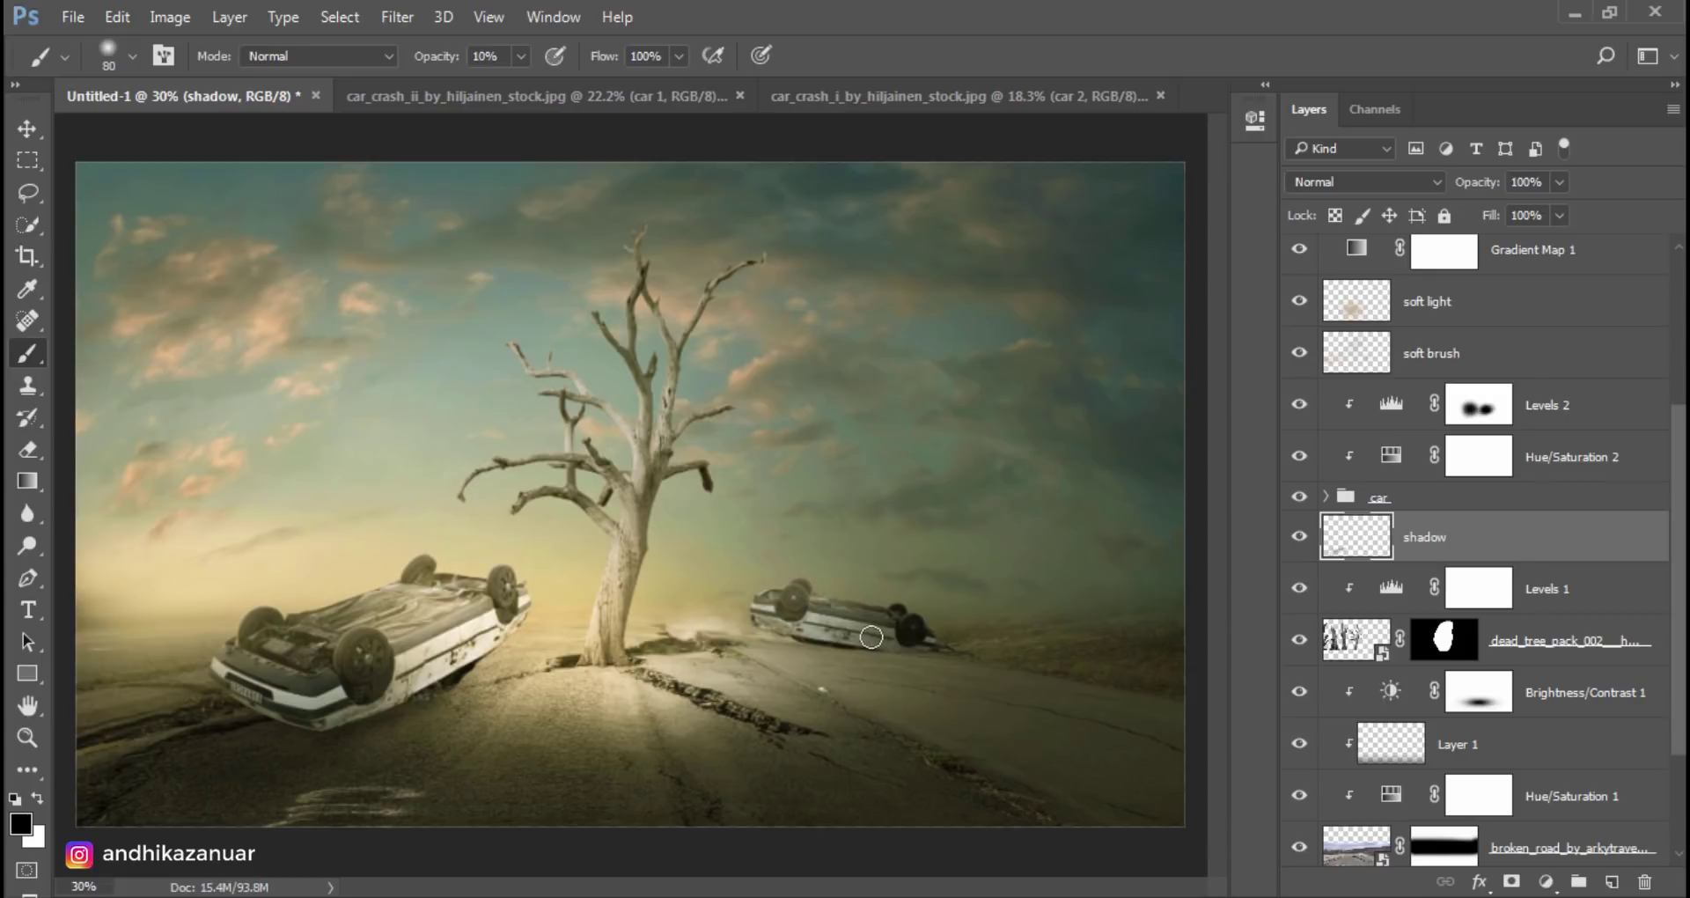
key("bracketleft")
mouse_move(871, 637)
left_mouse_down()
mouse_move(1076, 648)
mouse_move(965, 652)
left_mouse_up()
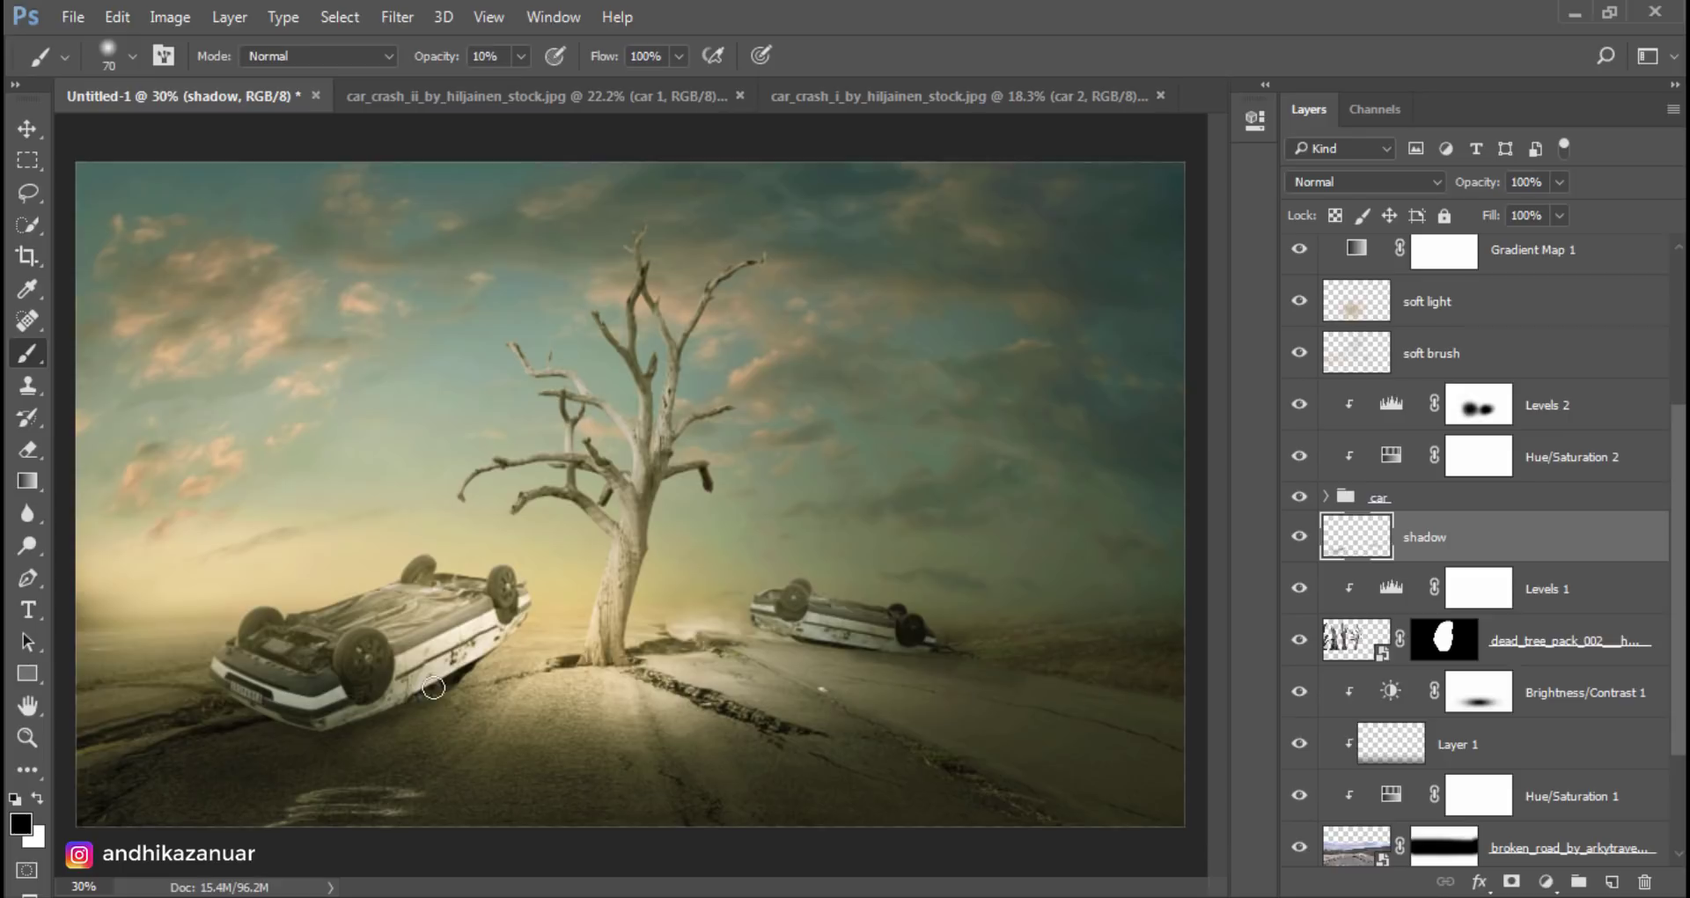
key("bracketright")
left_click_drag(434, 687, 479, 677)
left_click(32, 137)
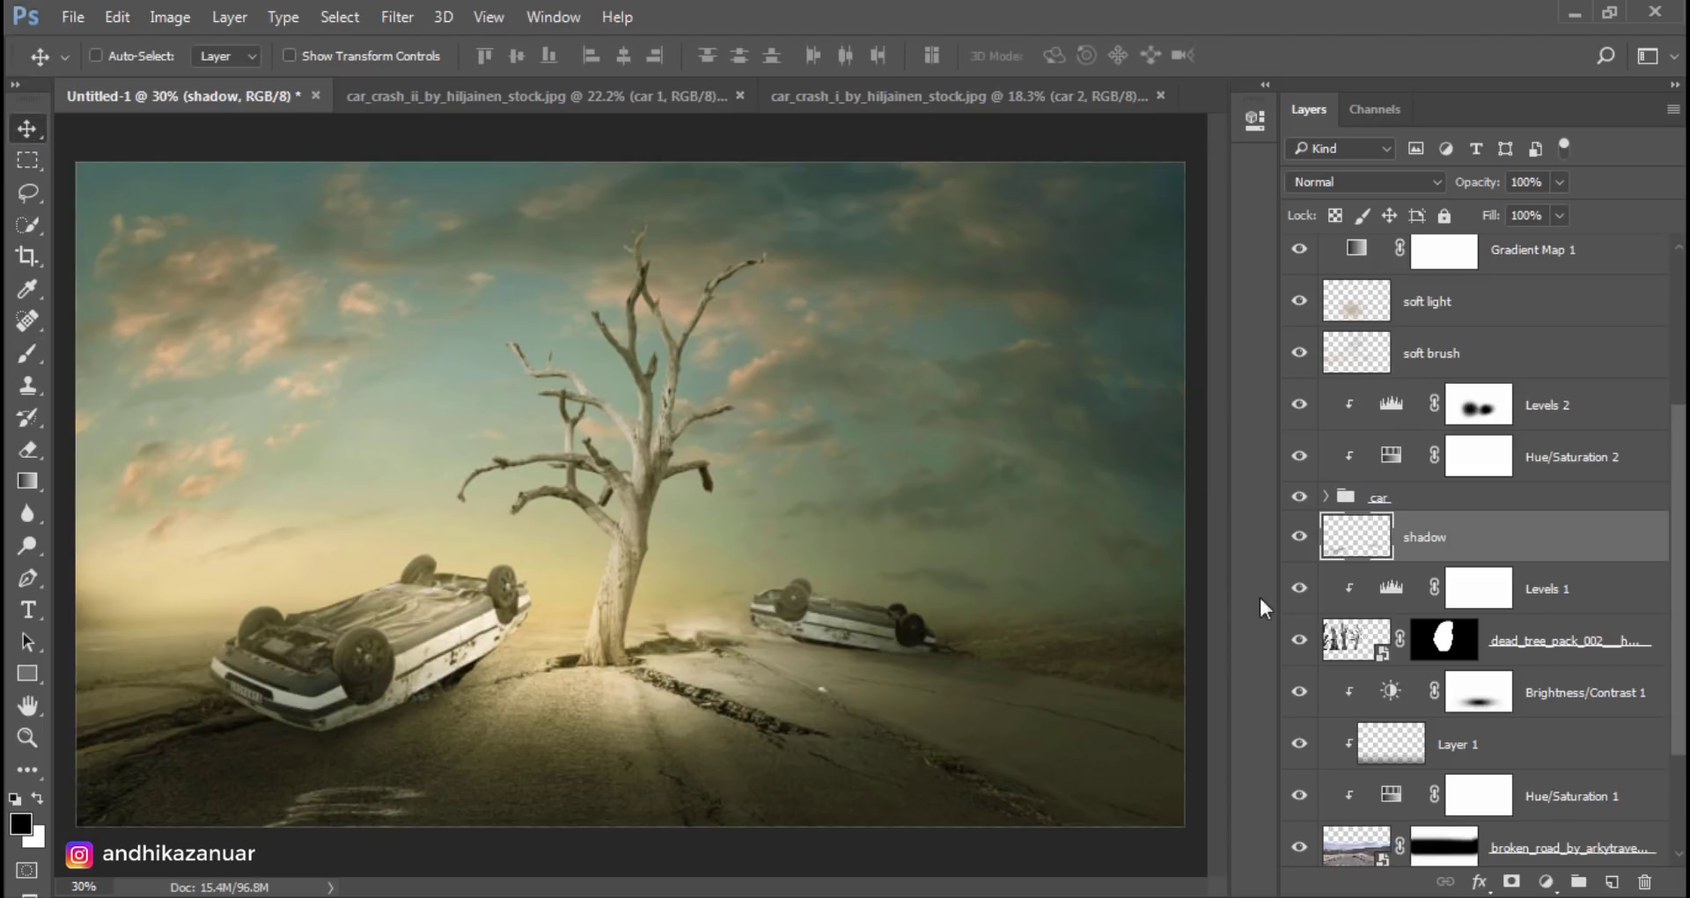
left_click(1299, 539)
left_click(1299, 539)
left_click_drag(1679, 473, 1677, 283)
left_click(1561, 266)
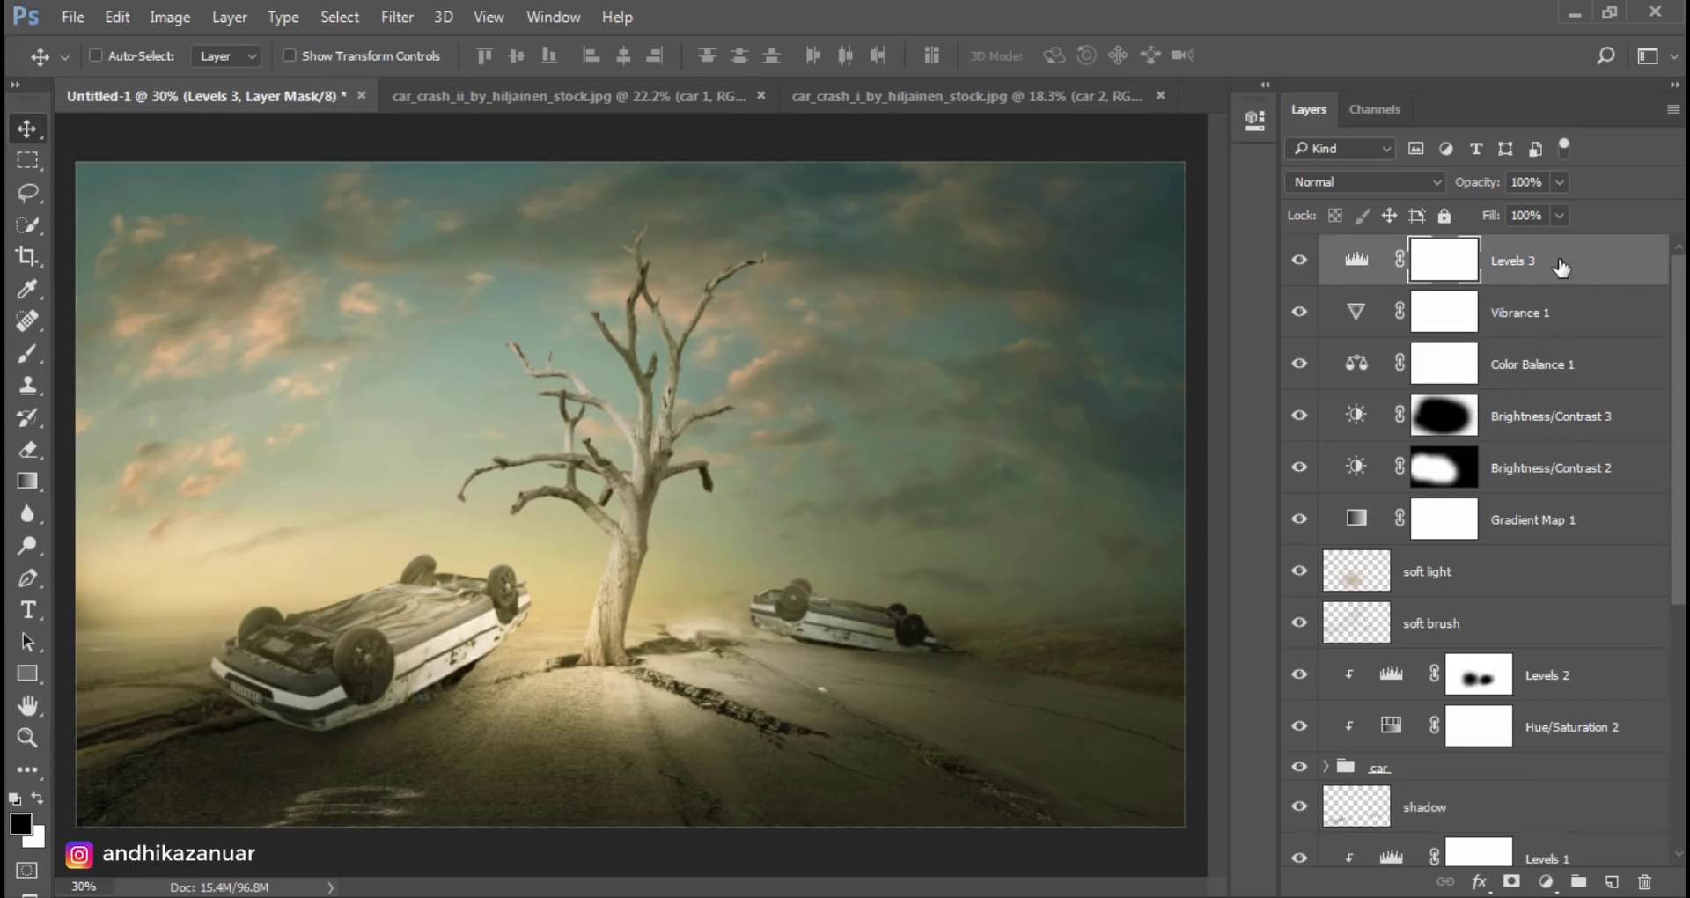